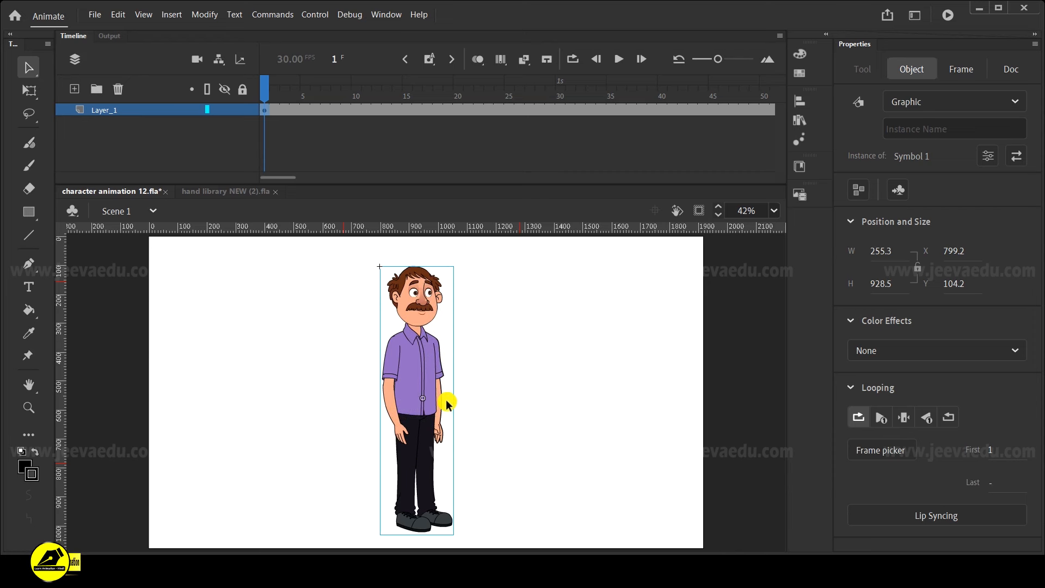
# Examine the character's face up close, including the eyes, nose, moustache and mouth
pyautogui.press('z')
pyautogui.moveTo(351, 265); pyautogui.dragTo(504, 374)
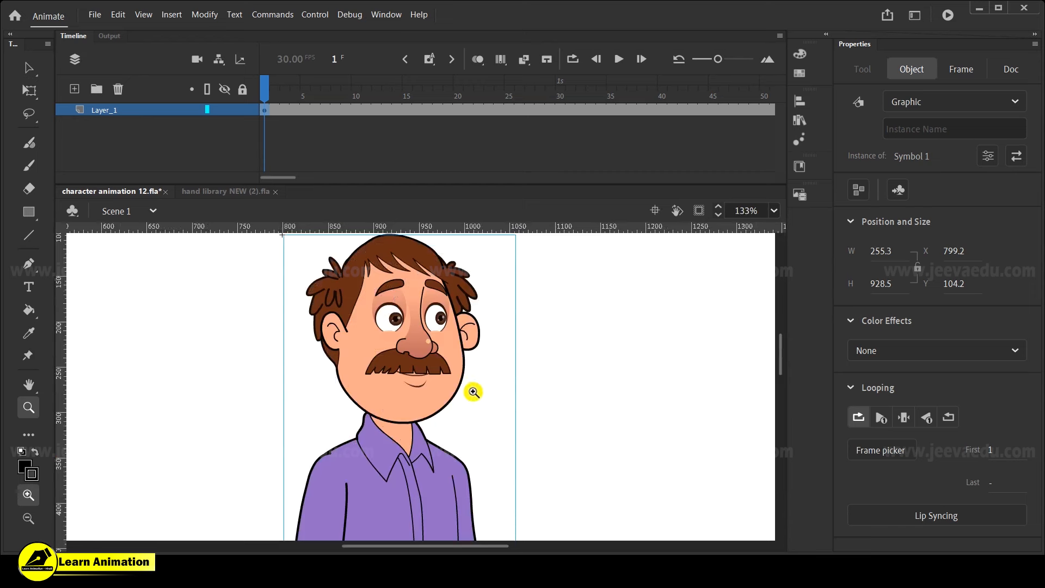
pyautogui.click(419, 345)
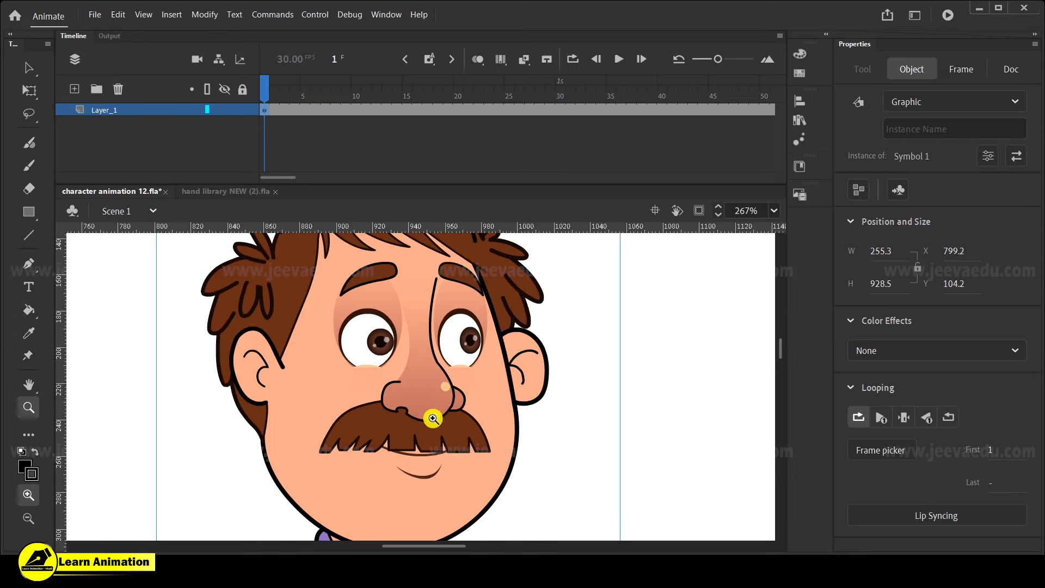
pyautogui.keyDown('alt'); pyautogui.click(420, 440); pyautogui.keyUp('alt')
pyautogui.keyDown('alt'); pyautogui.click(418, 441); pyautogui.keyUp('alt')
pyautogui.moveTo(564, 480); pyautogui.dragTo(565, 426)
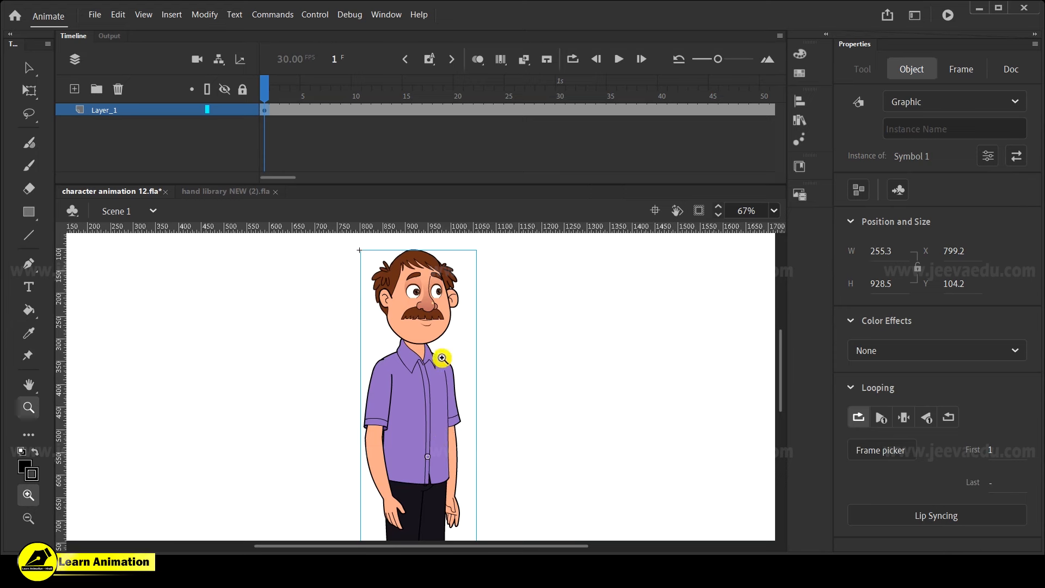
pyautogui.click(427, 324)
pyautogui.click(430, 348)
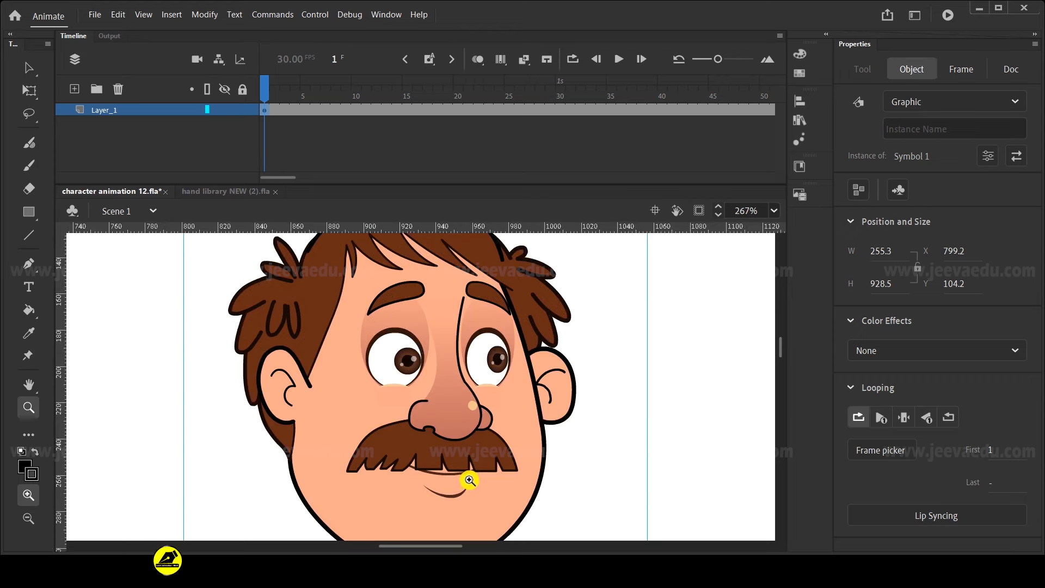
pyautogui.keyDown('alt'); pyautogui.click(460, 490); pyautogui.keyUp('alt')
pyautogui.keyDown('alt'); pyautogui.click(394, 488); pyautogui.keyUp('alt')
# Examine the character's body, arms and both hands up close
pyautogui.click(394, 488)
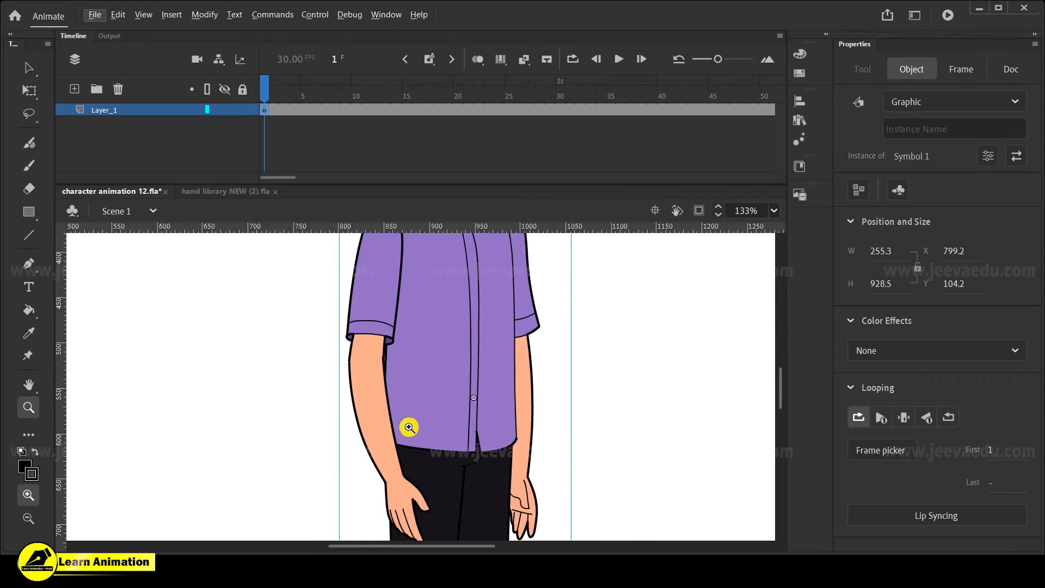
pyautogui.keyDown('alt'); pyautogui.click(436, 443); pyautogui.keyUp('alt')
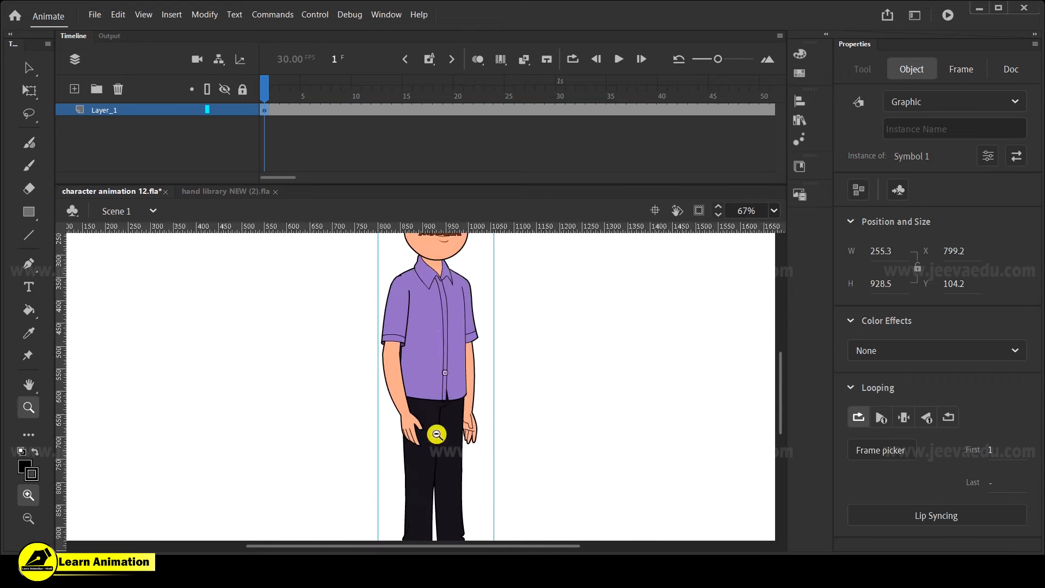
pyautogui.click(434, 331)
pyautogui.keyDown('alt'); pyautogui.click(418, 476); pyautogui.keyUp('alt')
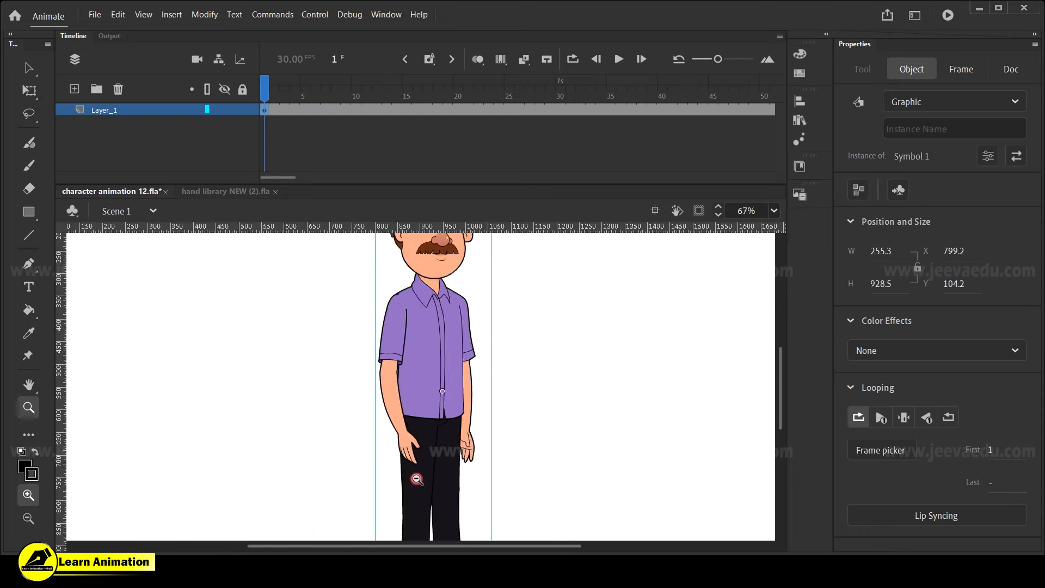
pyautogui.click(407, 420)
pyautogui.click(408, 419)
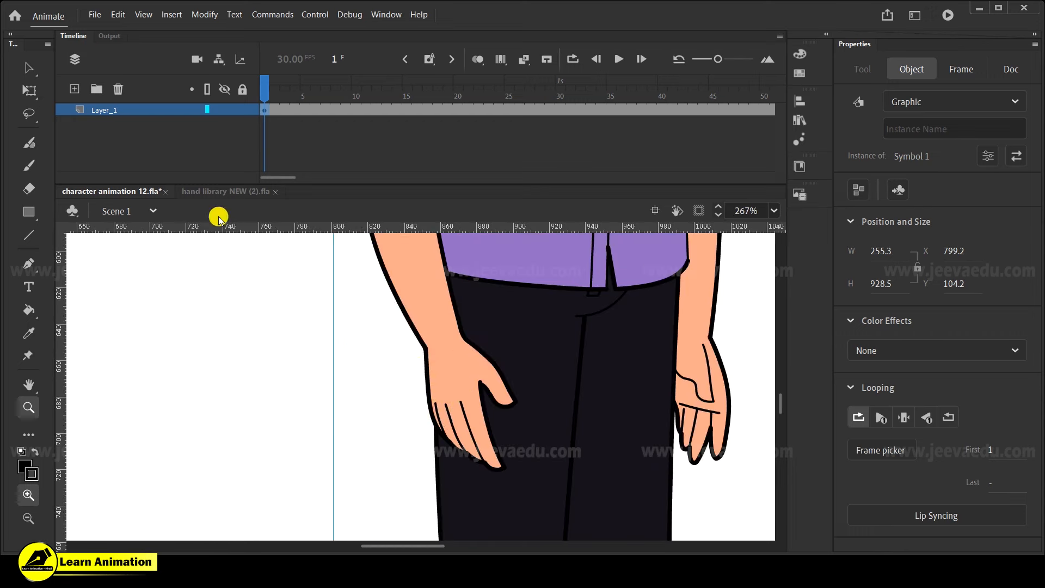
# Examine the hand poses in hand library NEW (2).fla, and return to the full character in character animation 12.fla
pyautogui.click(223, 191)
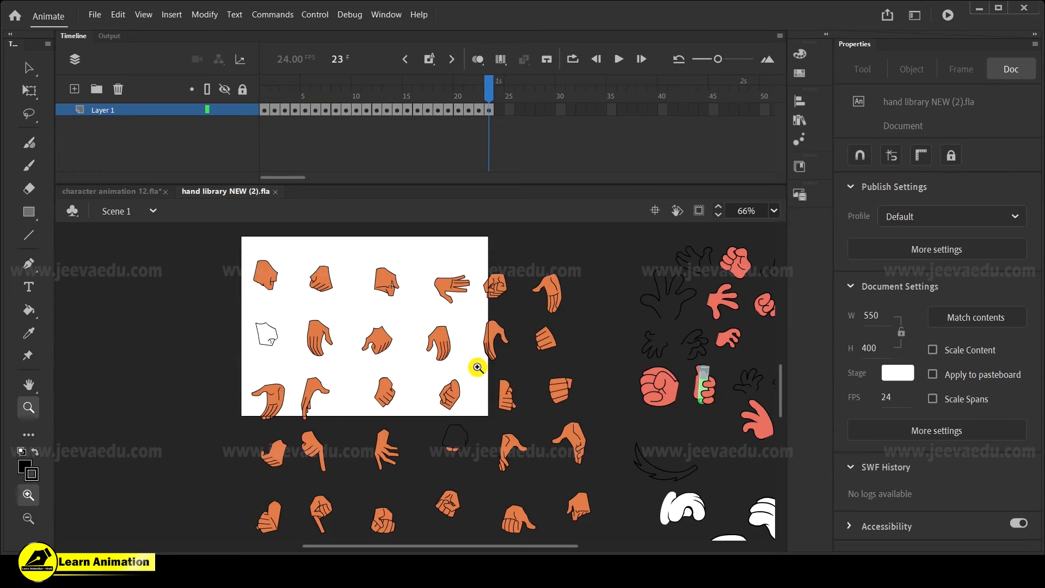
pyautogui.moveTo(249, 352); pyautogui.dragTo(409, 505)
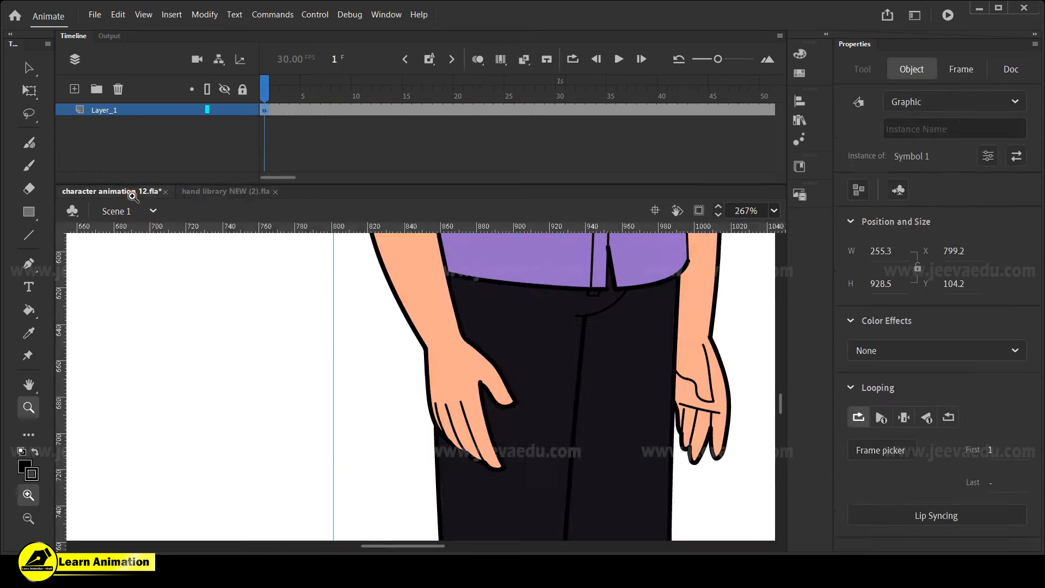
pyautogui.click(130, 192)
pyautogui.keyDown('alt'); pyautogui.click(480, 425); pyautogui.keyUp('alt')
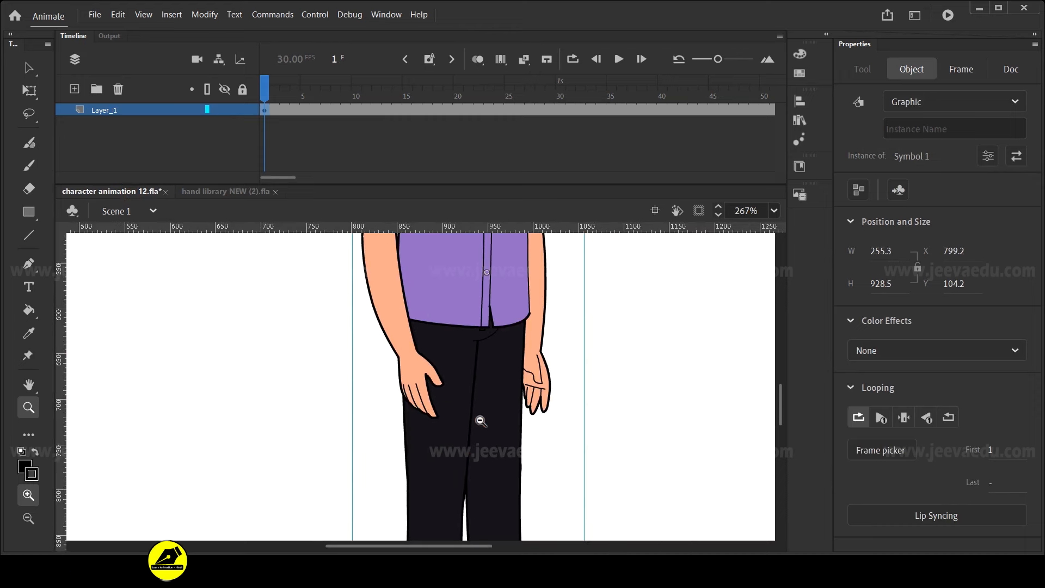
pyautogui.keyDown('alt'); pyautogui.click(458, 378); pyautogui.keyUp('alt')
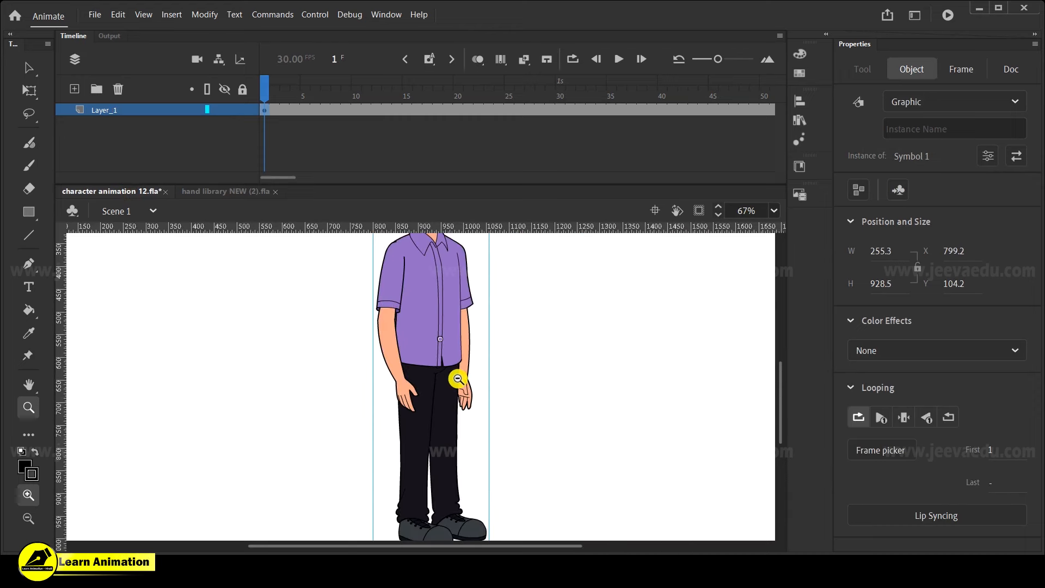
pyautogui.keyDown('alt'); pyautogui.click(410, 366); pyautogui.keyUp('alt')
pyautogui.moveTo(364, 267); pyautogui.dragTo(538, 507)
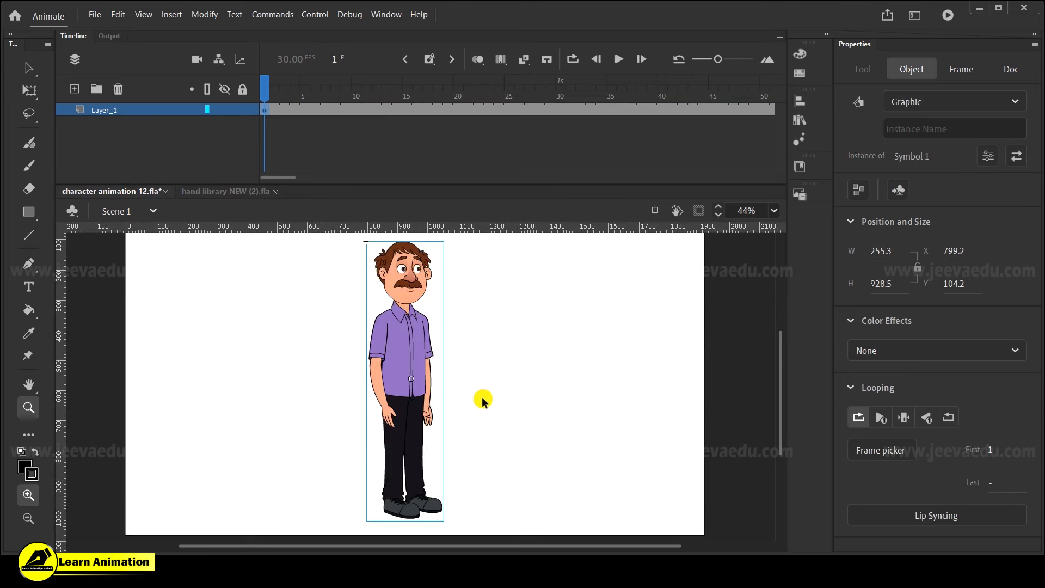
pyautogui.press('v')
pyautogui.moveTo(467, 285); pyautogui.dragTo(410, 444)
pyautogui.click(406, 353)
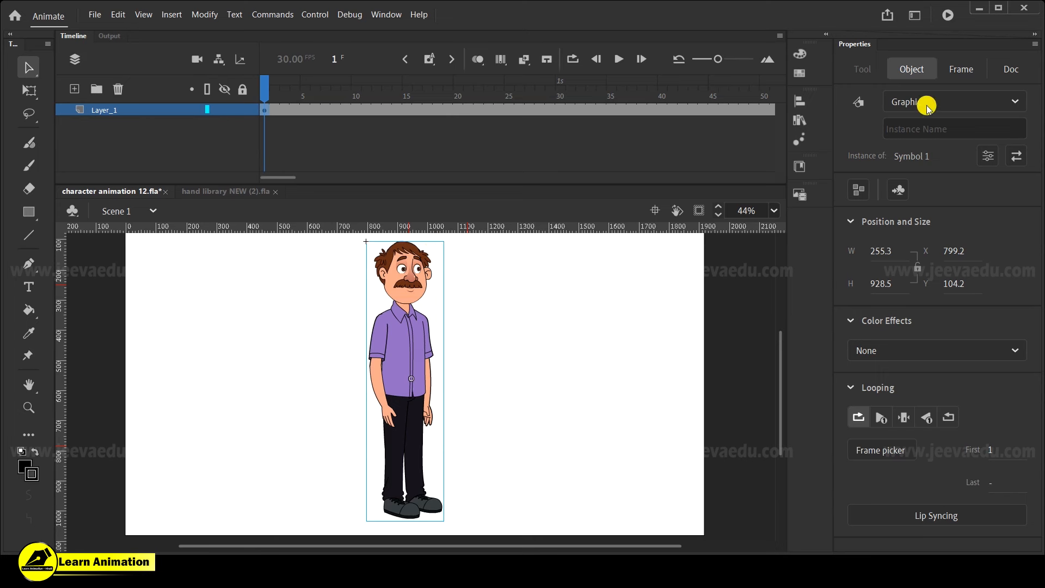
# Locate the wav 1 audio file on the desktop, and return to Animate
pyautogui.click(979, 9)
pyautogui.moveTo(180, 536)
pyautogui.mouseDown()
pyautogui.moveTo(370, 338)
pyautogui.moveTo(324, 259)
pyautogui.moveTo(253, 474)
pyautogui.moveTo(195, 531)
pyautogui.mouseUp()
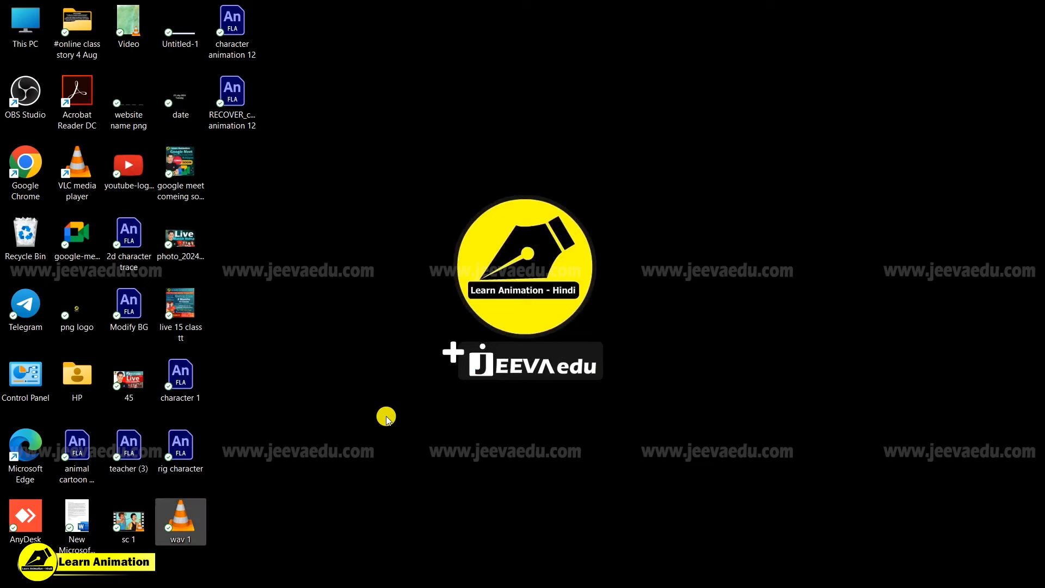
pyautogui.moveTo(504, 586)
pyautogui.click(597, 573)
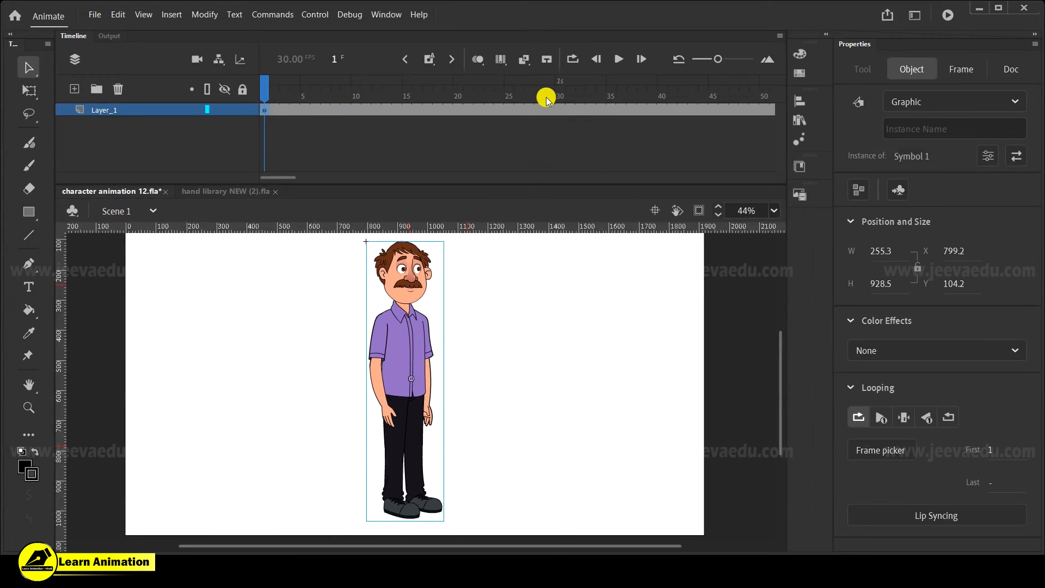
# Add a new layer above the character's layer and select its first frame
pyautogui.click(75, 89)
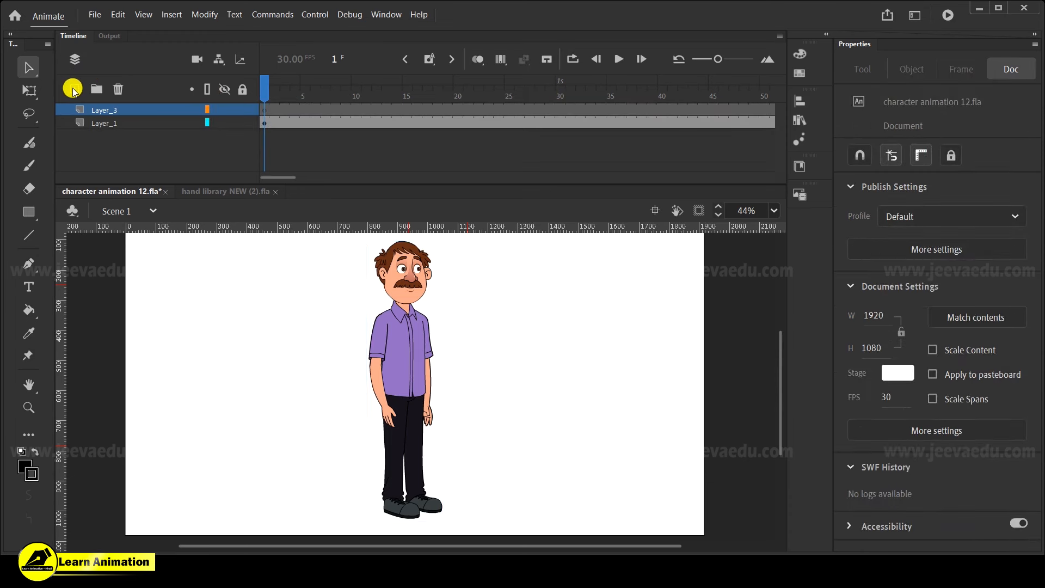
pyautogui.click(263, 110)
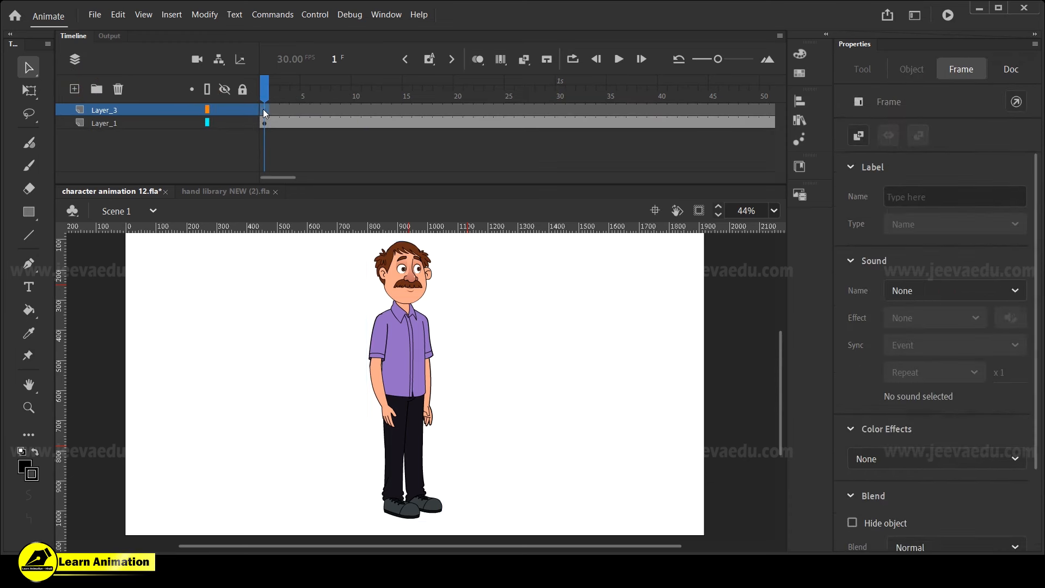
pyautogui.click(96, 14)
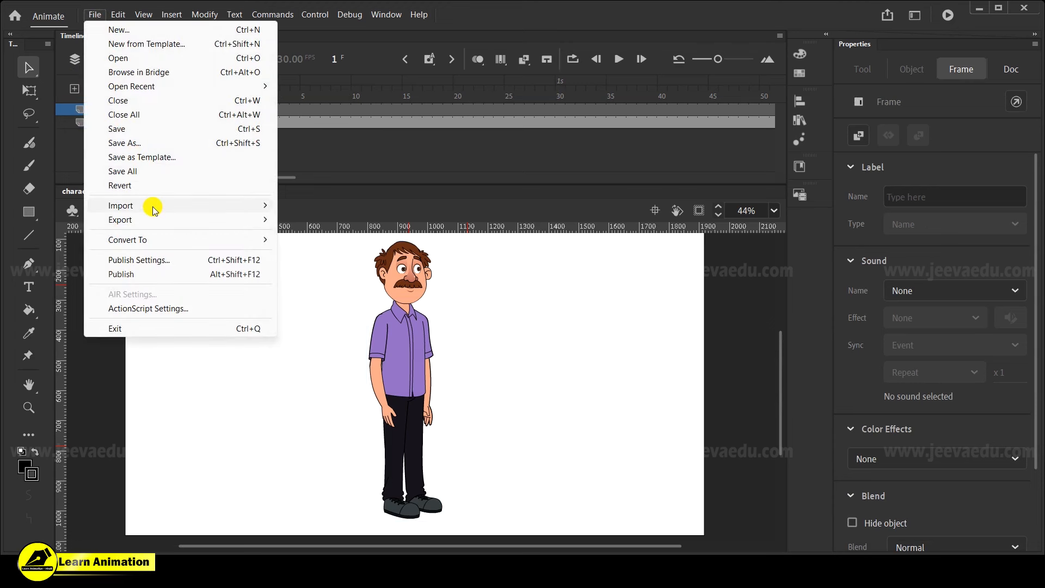
pyautogui.moveTo(154, 207)
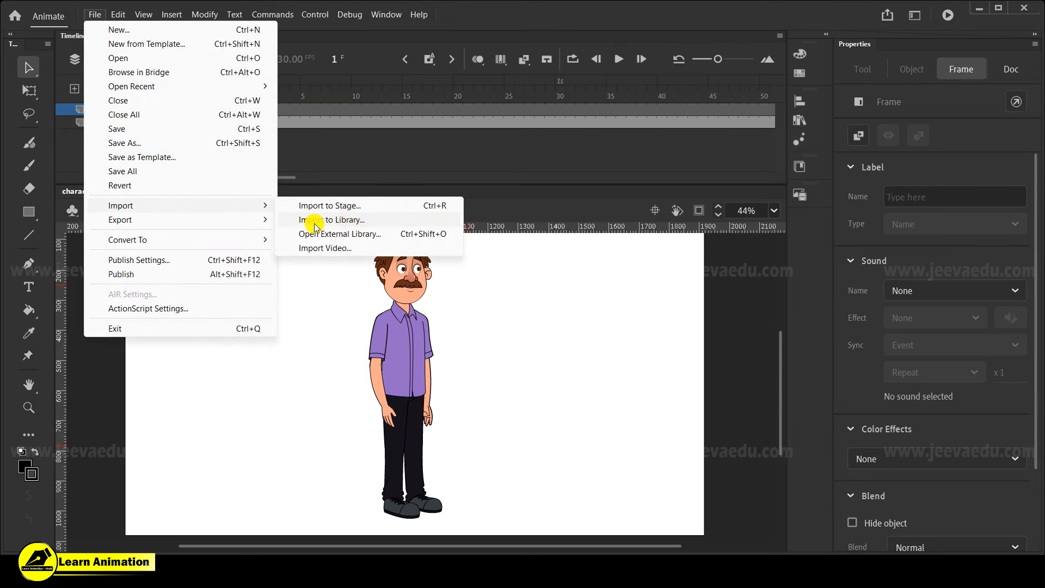
pyautogui.click(346, 223)
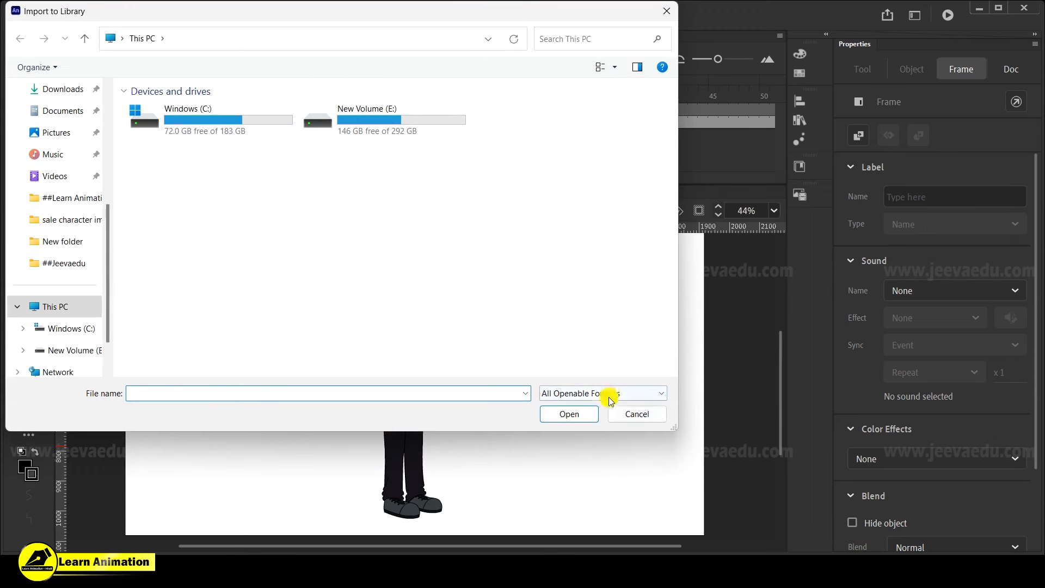
pyautogui.click(637, 413)
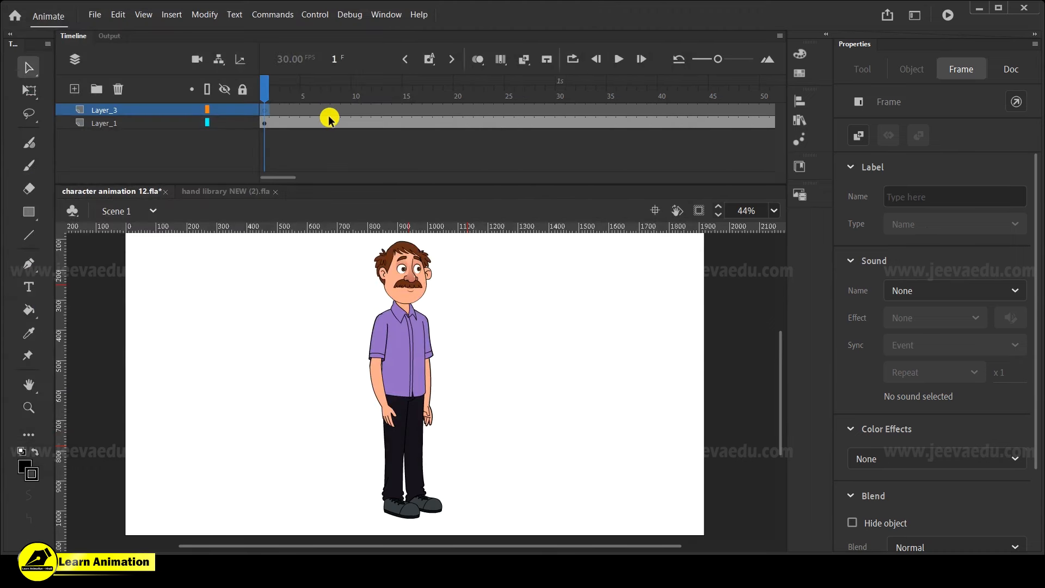
# Preview the waveform of the 12.wav sound in the document's library
pyautogui.click(805, 124)
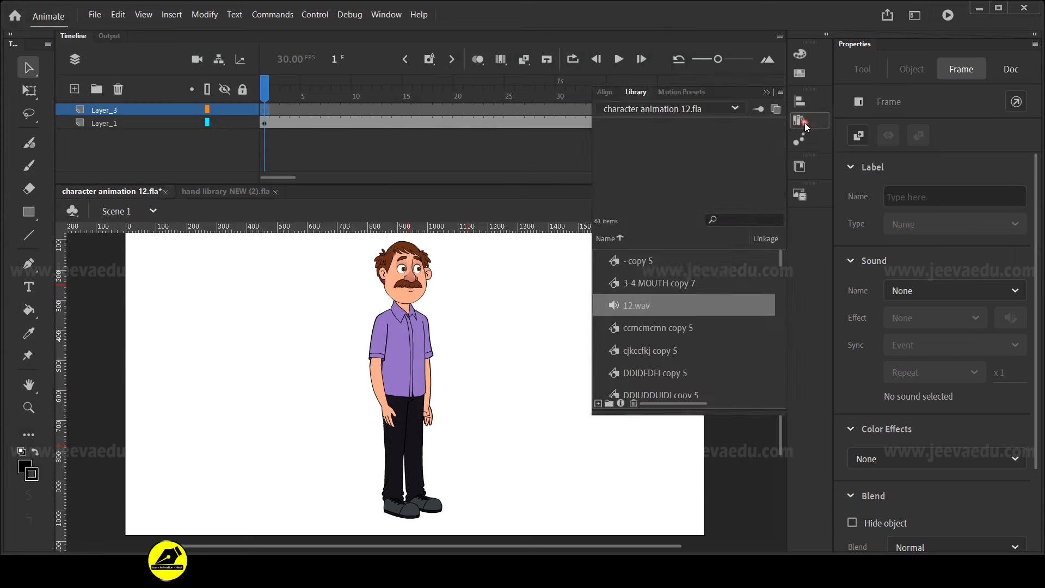
pyautogui.click(678, 305)
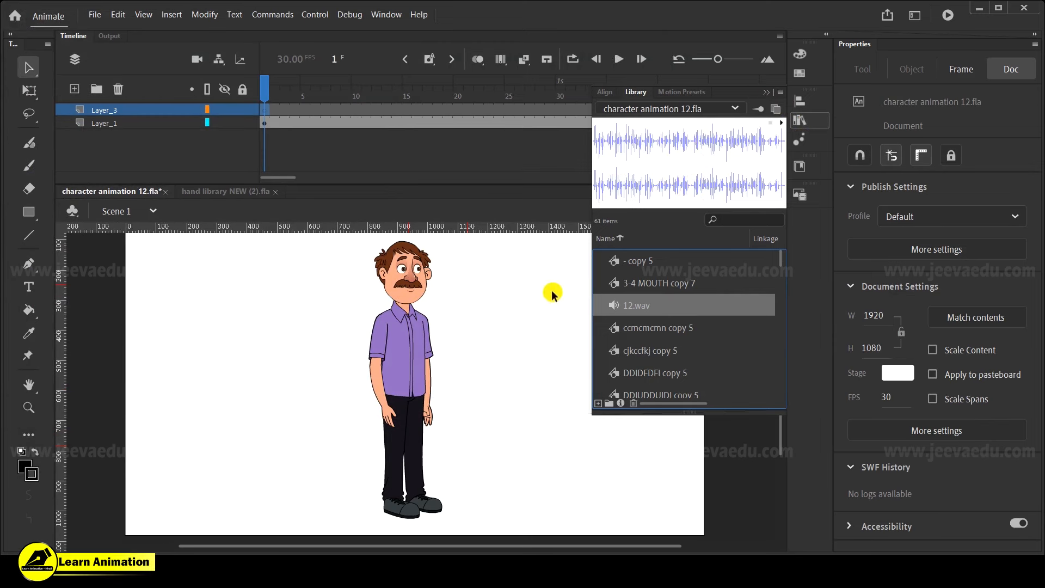
pyautogui.click(765, 93)
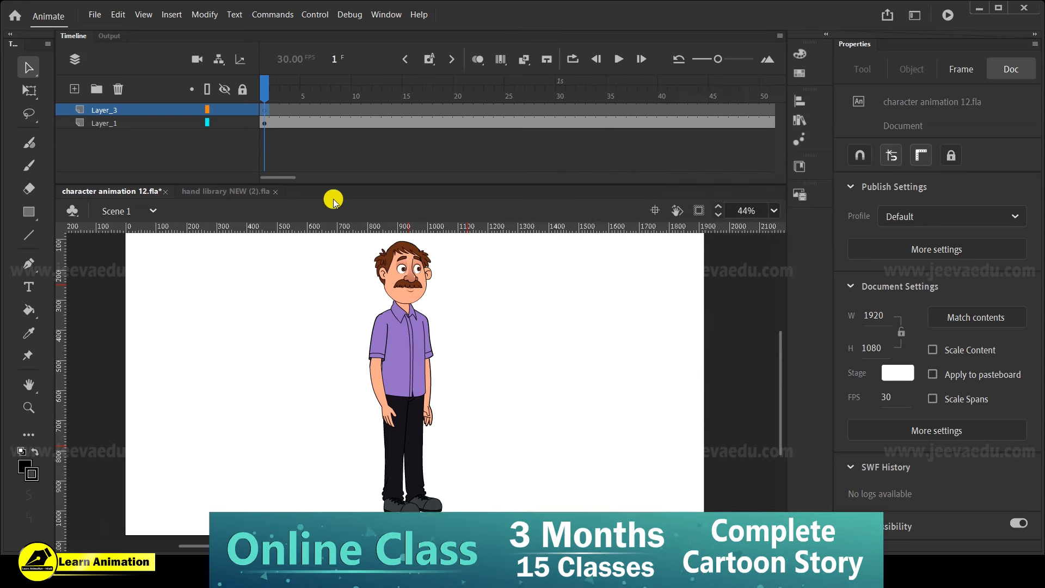
# Bring the wav 1 audio file from the desktop onto the stage in Animate, on the new layer
pyautogui.click(979, 8)
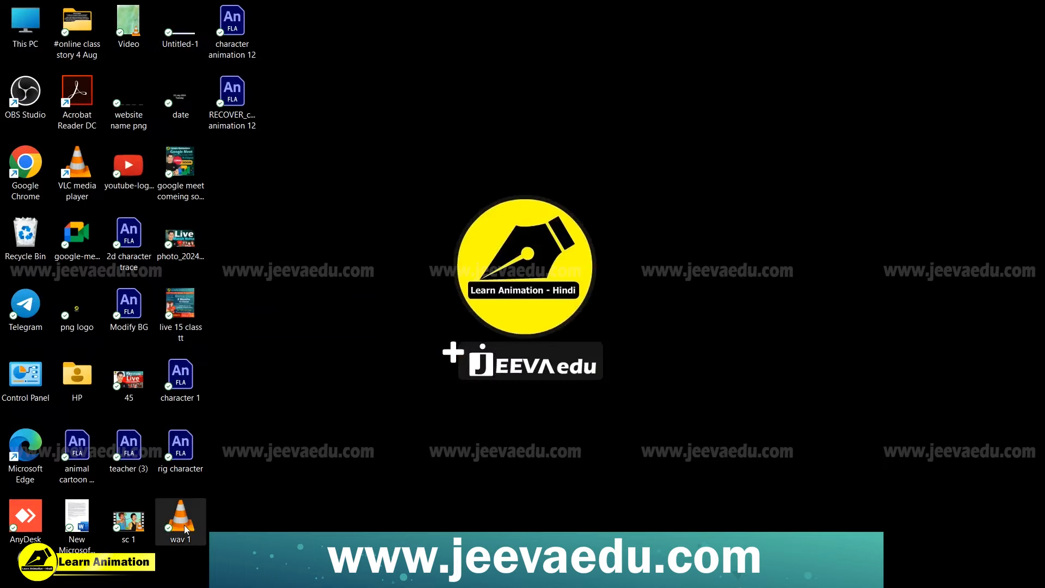
pyautogui.click(582, 520)
pyautogui.moveTo(584, 528); pyautogui.dragTo(401, 327)
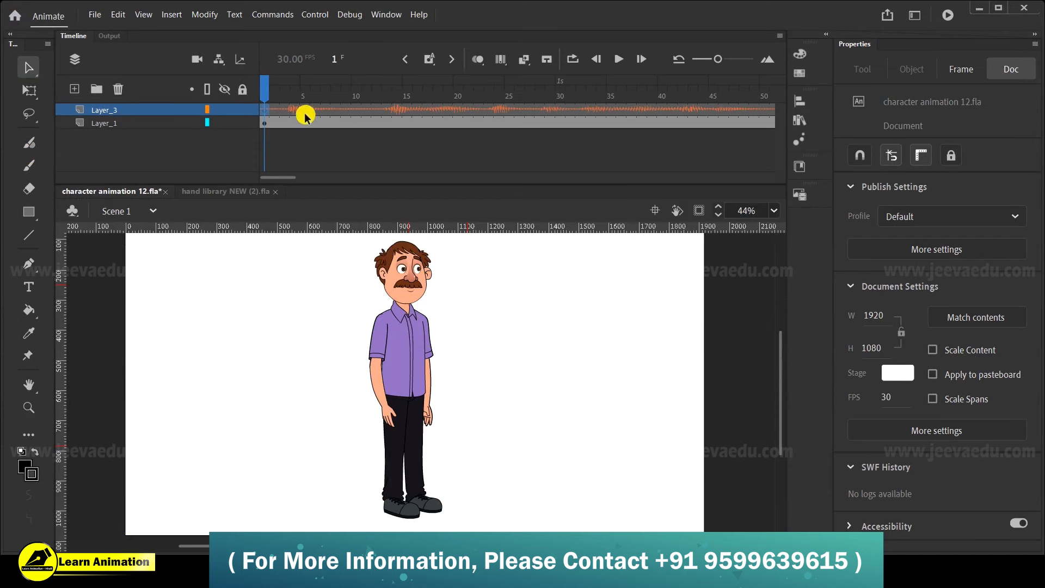
# Extend both layers from frame 180 to frame 280 to uncover more of the audio waveform
pyautogui.moveTo(269, 177); pyautogui.dragTo(384, 178)
pyautogui.click(419, 98)
pyautogui.moveTo(465, 109); pyautogui.dragTo(627, 150)
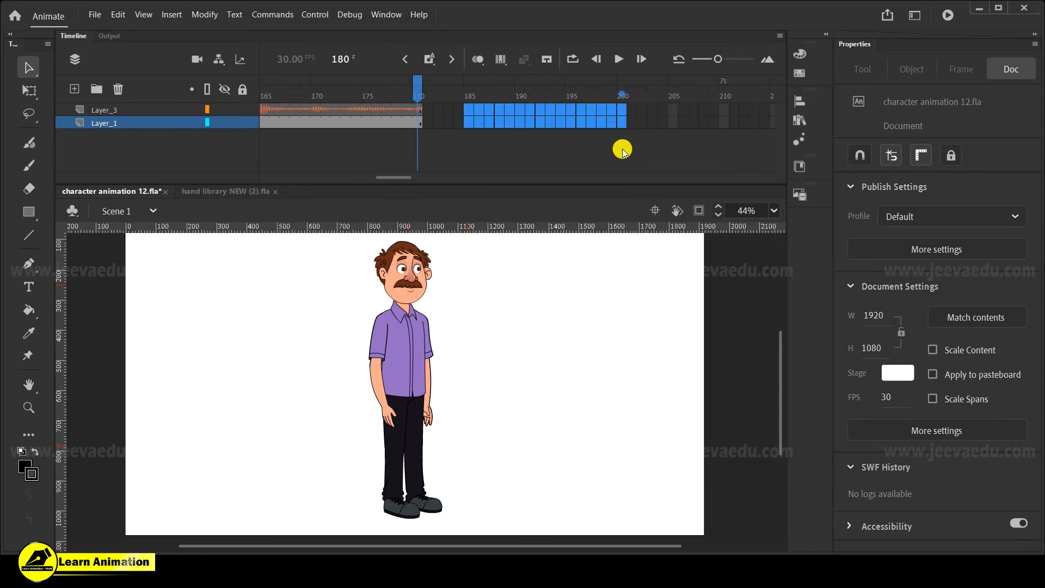
pyautogui.press('F5')
pyautogui.press('F5')
pyautogui.press('F5')
pyautogui.press('F5')
pyautogui.press('F5')
# Add more frames to both layers so they run past the end of the audio waveform
pyautogui.moveTo(379, 179); pyautogui.dragTo(443, 175)
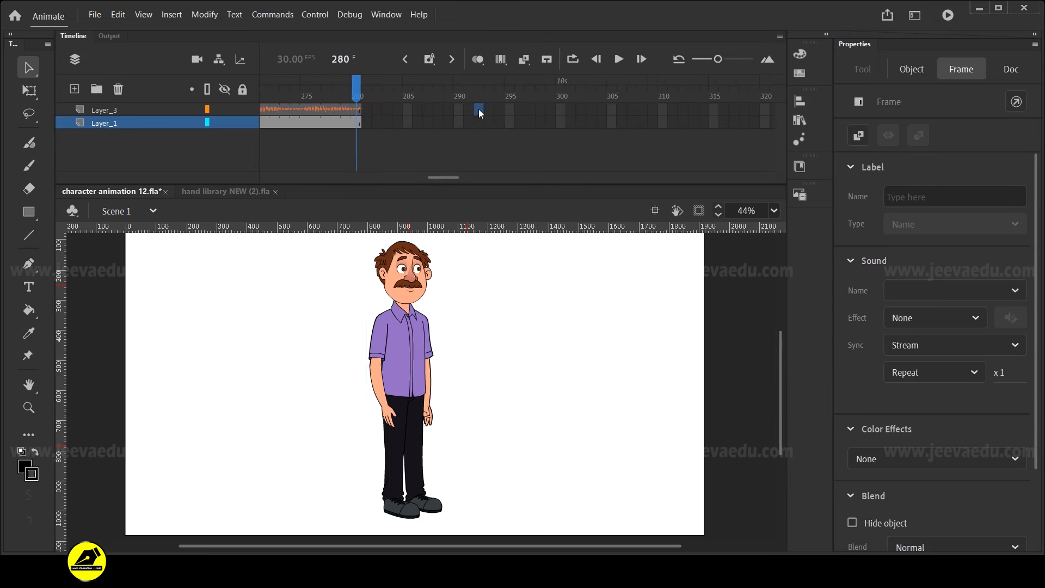
pyautogui.moveTo(477, 109); pyautogui.dragTo(648, 152)
pyautogui.press('F5')
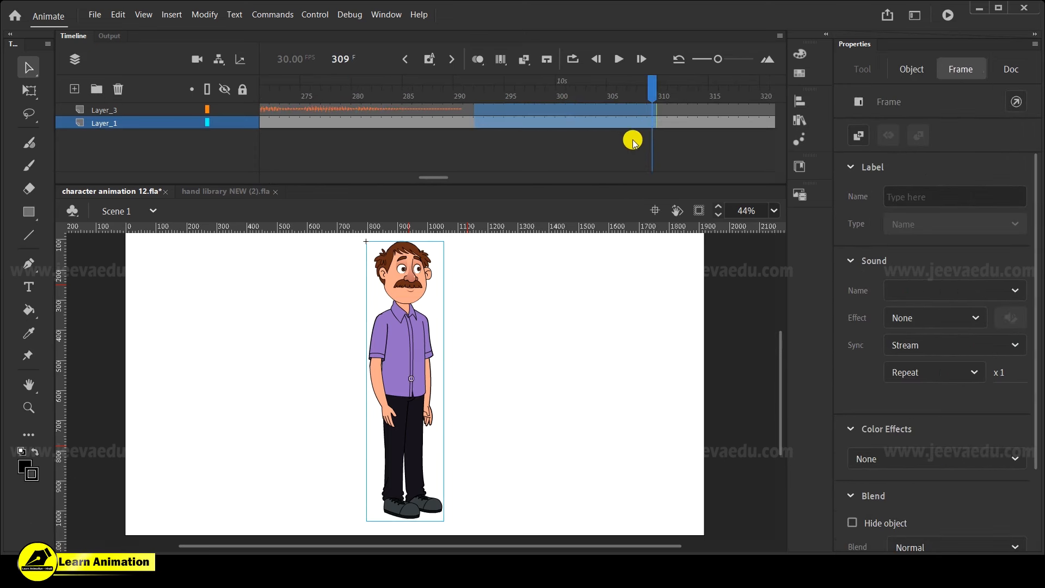
# Remove the surplus frames after frame 290 from both layers so the timeline ends with the audio
pyautogui.click(427, 118)
pyautogui.click(449, 109)
pyautogui.click(485, 109)
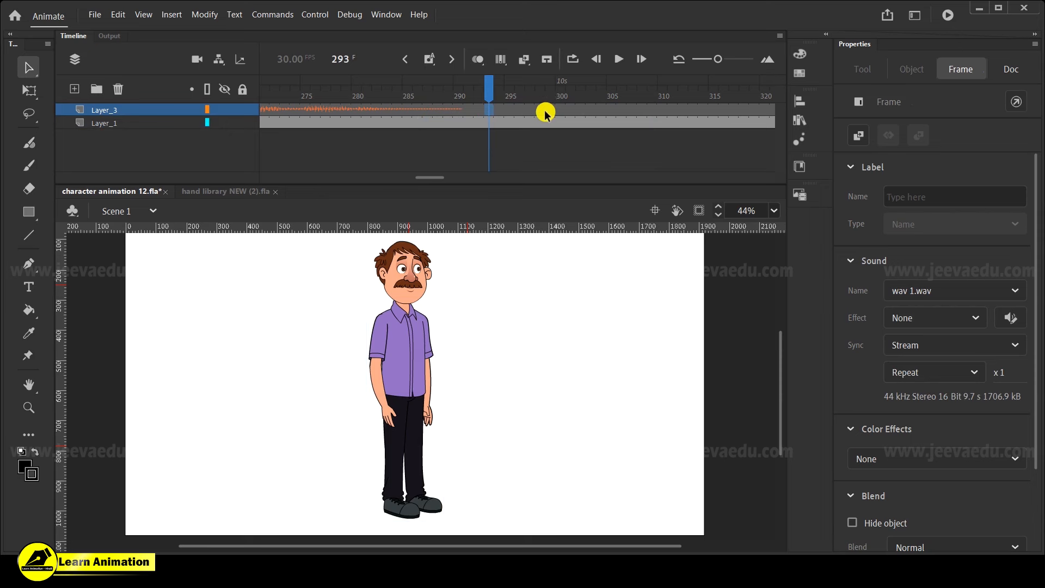
pyautogui.moveTo(466, 115); pyautogui.dragTo(693, 158)
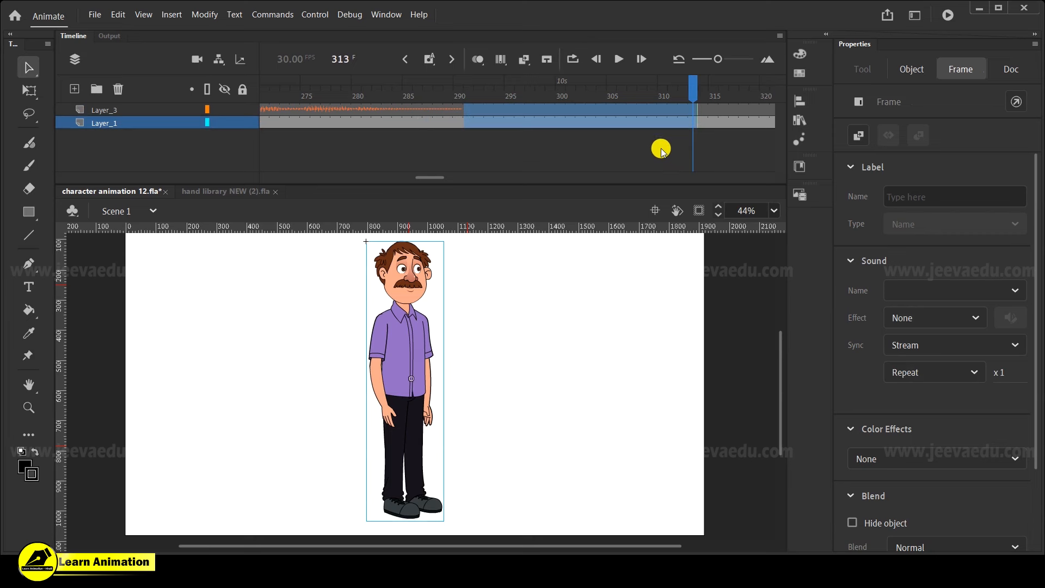
pyautogui.hotkey('shift', 'F5')
pyautogui.hotkey('shift', 'F5')
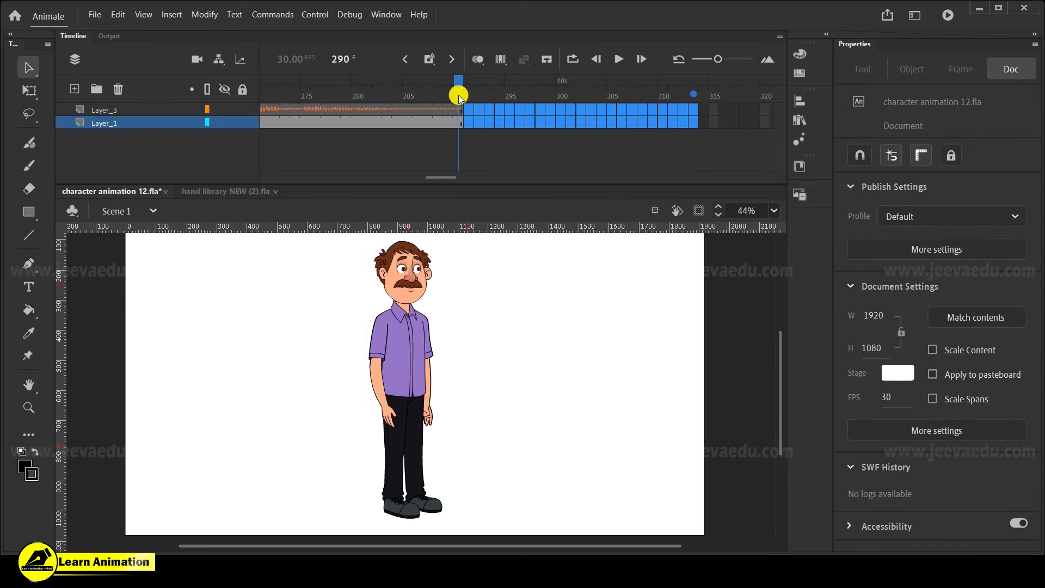
pyautogui.hotkey('shift', 'F5')
pyautogui.moveTo(447, 177); pyautogui.dragTo(437, 177)
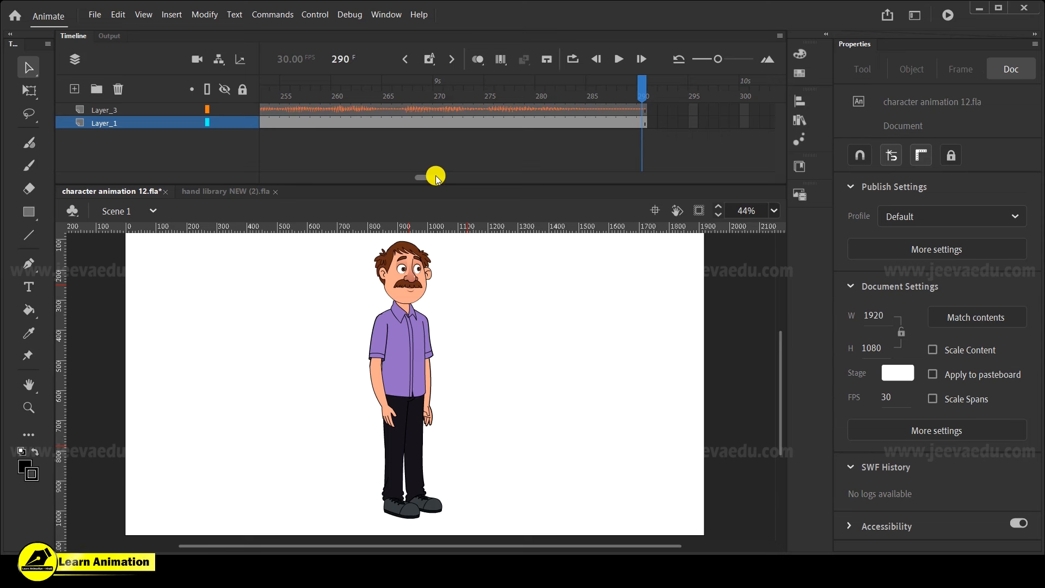
pyautogui.moveTo(436, 177); pyautogui.dragTo(280, 179)
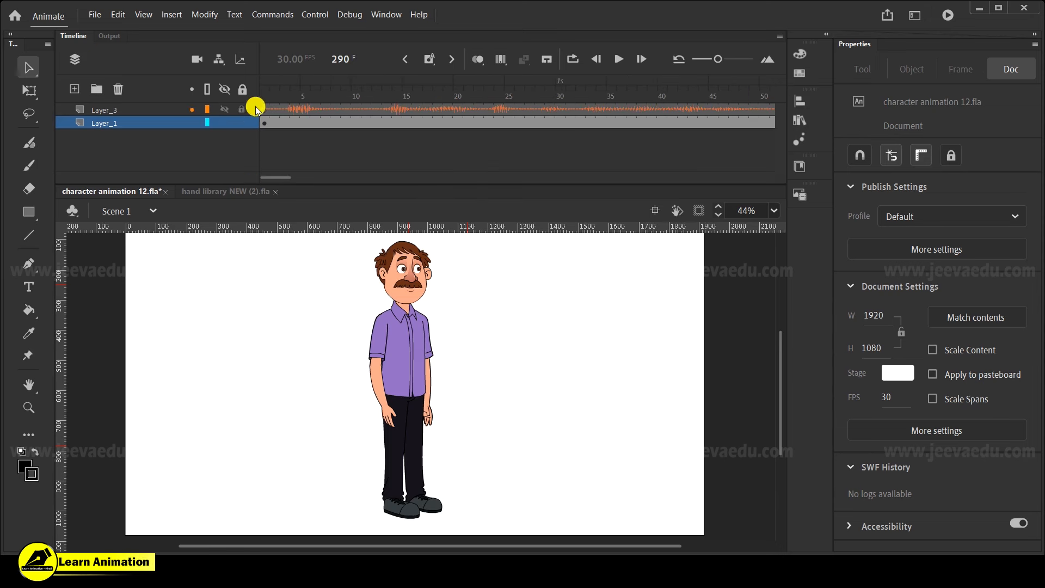
# Set the sync of the wav 1 sound on Layer_3 to Event and return the playhead to frame 1
pyautogui.click(295, 111)
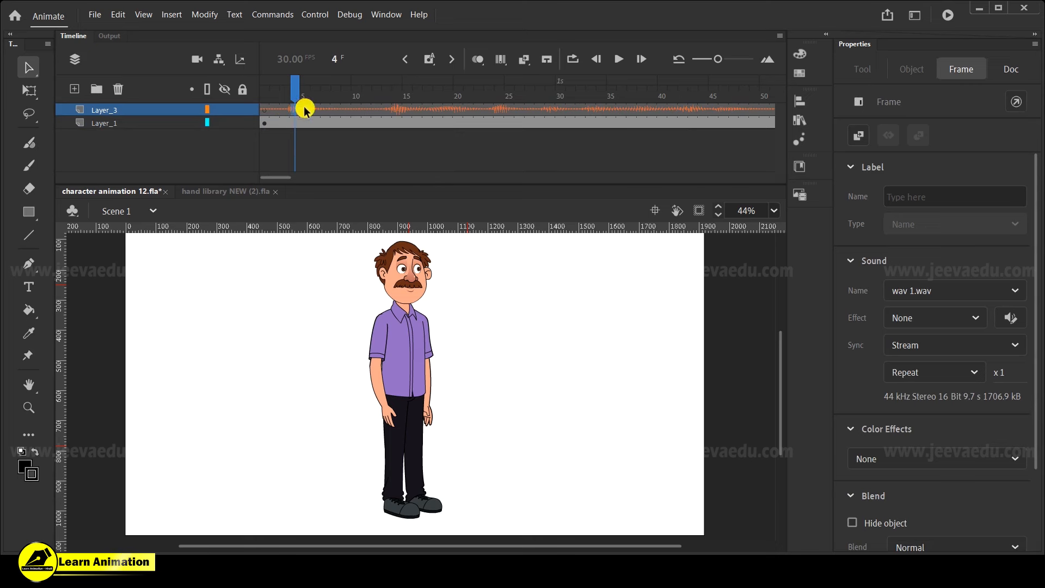
pyautogui.click(305, 109)
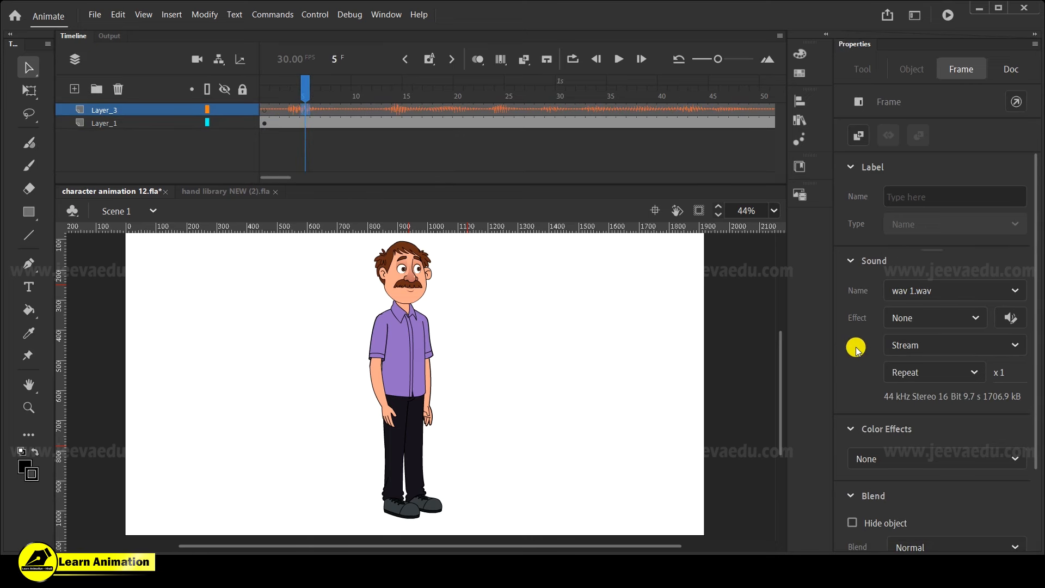
pyautogui.click(948, 347)
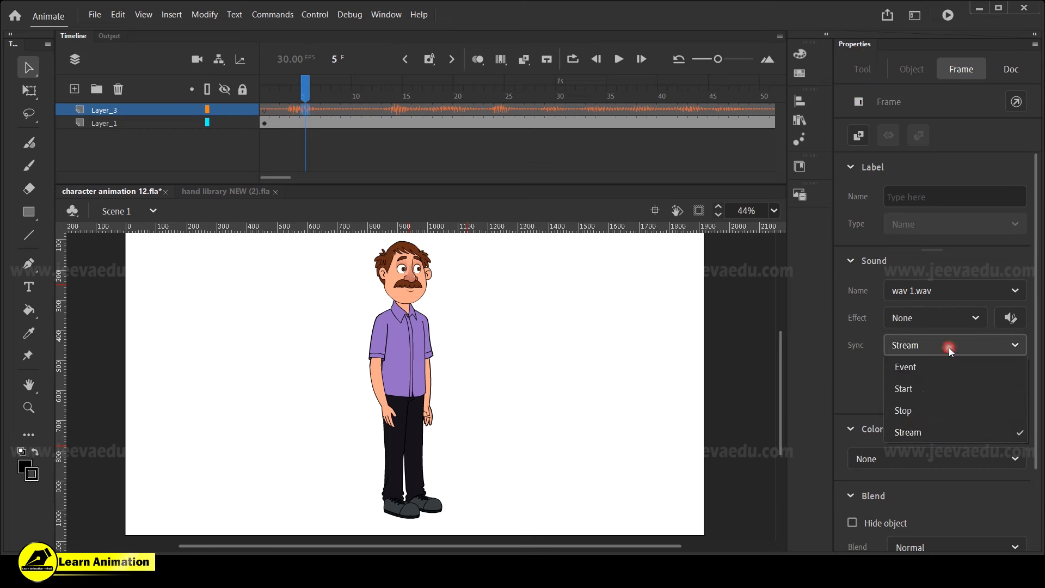
pyautogui.click(906, 367)
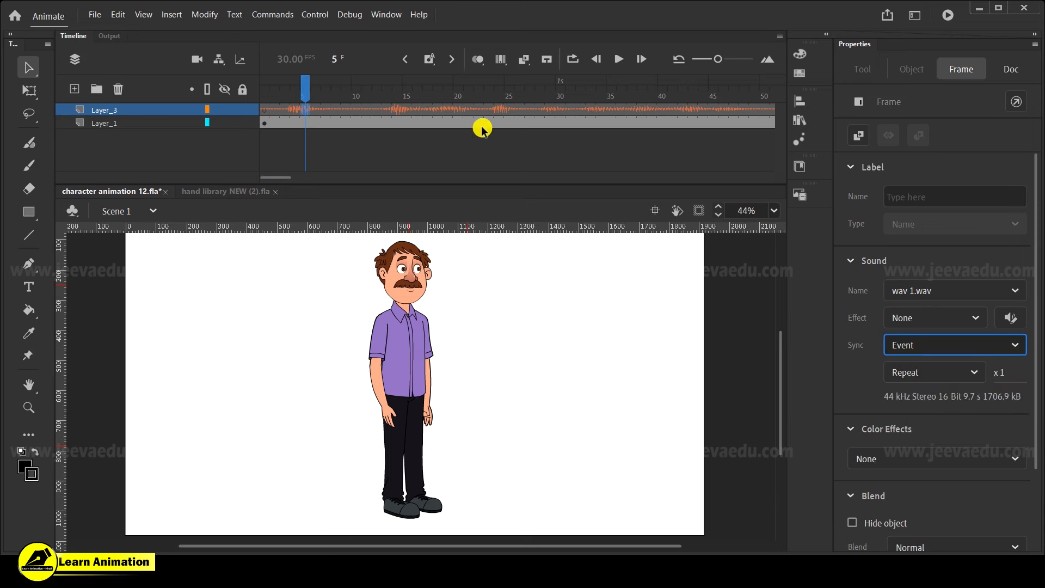
pyautogui.moveTo(303, 88); pyautogui.dragTo(261, 93)
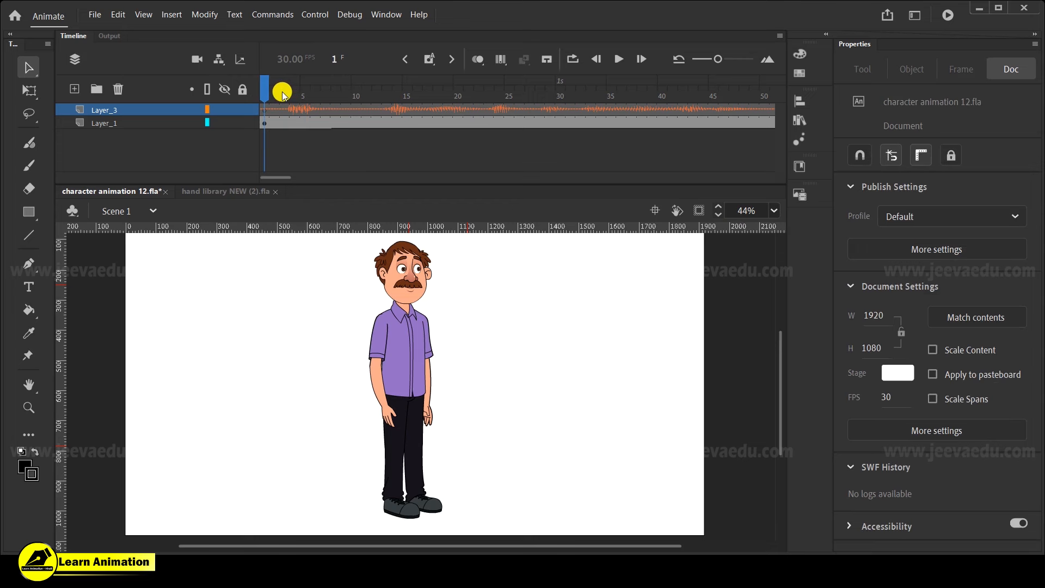
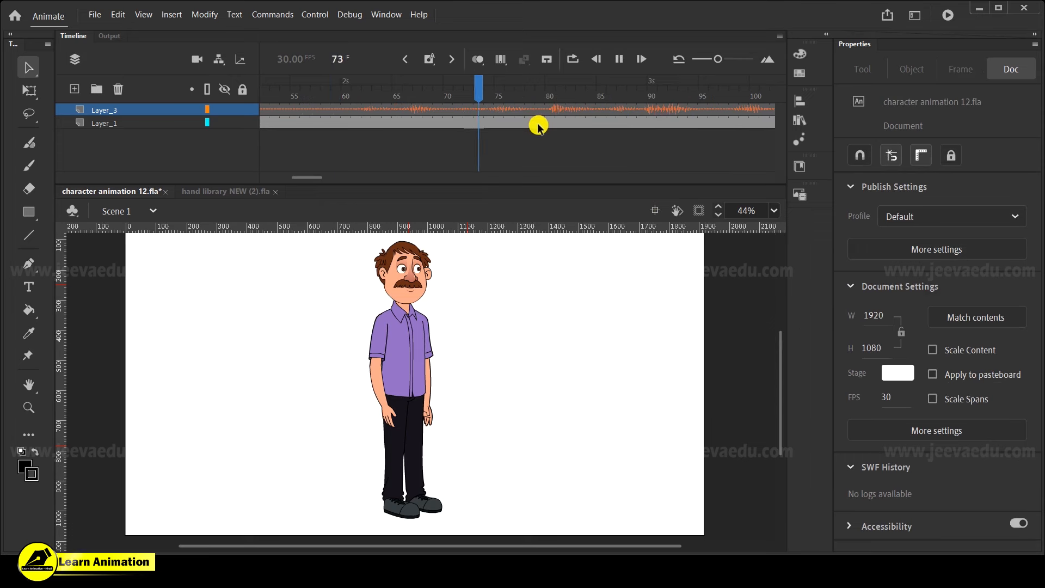
# Stop playback, check the sound's sync setting, and play the timeline again from frame 1 to test Event sync
pyautogui.click(521, 109)
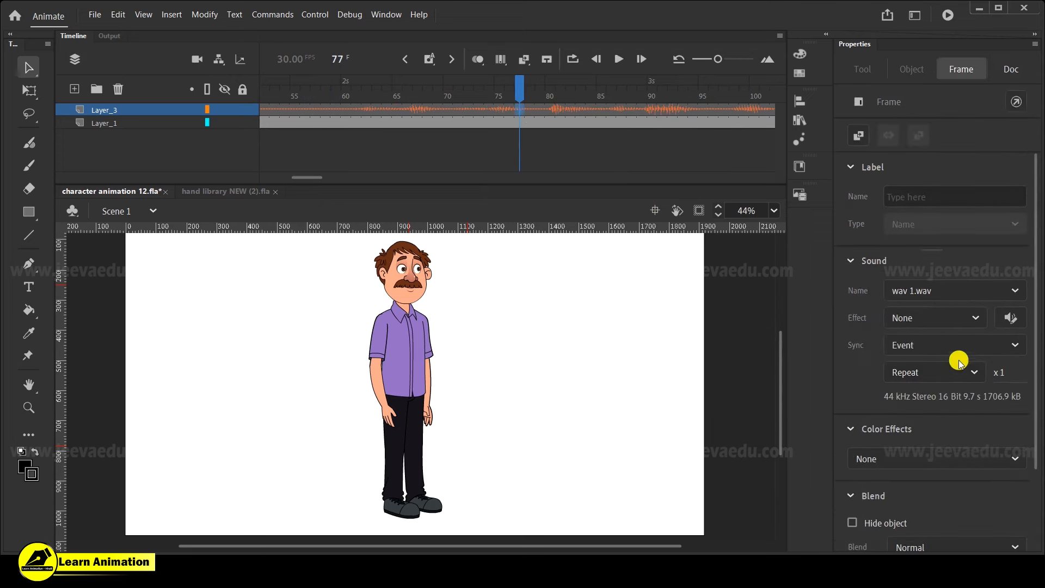
pyautogui.moveTo(297, 177); pyautogui.dragTo(276, 173)
pyautogui.click(266, 100)
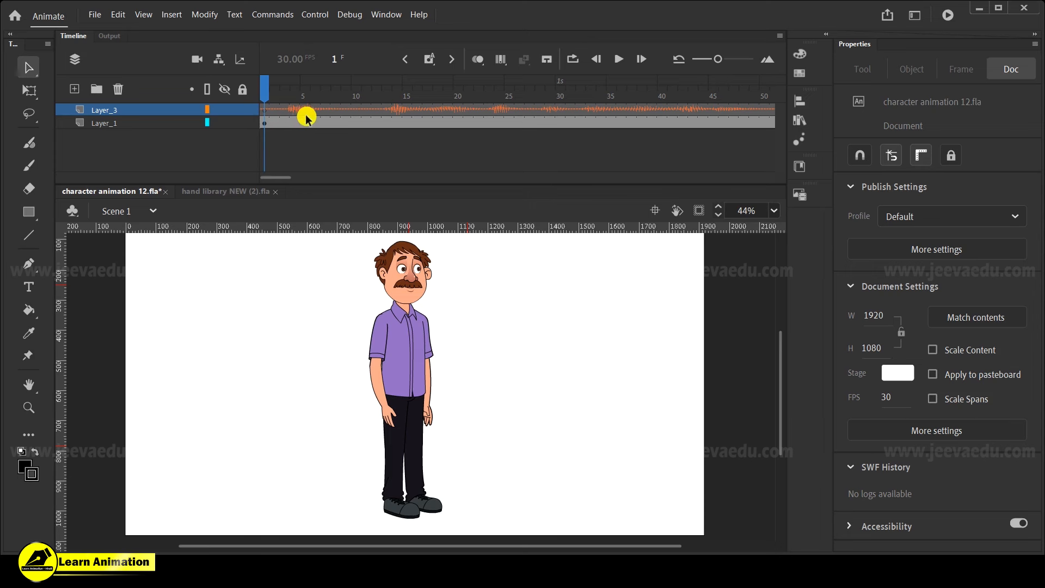
pyautogui.press('Return')
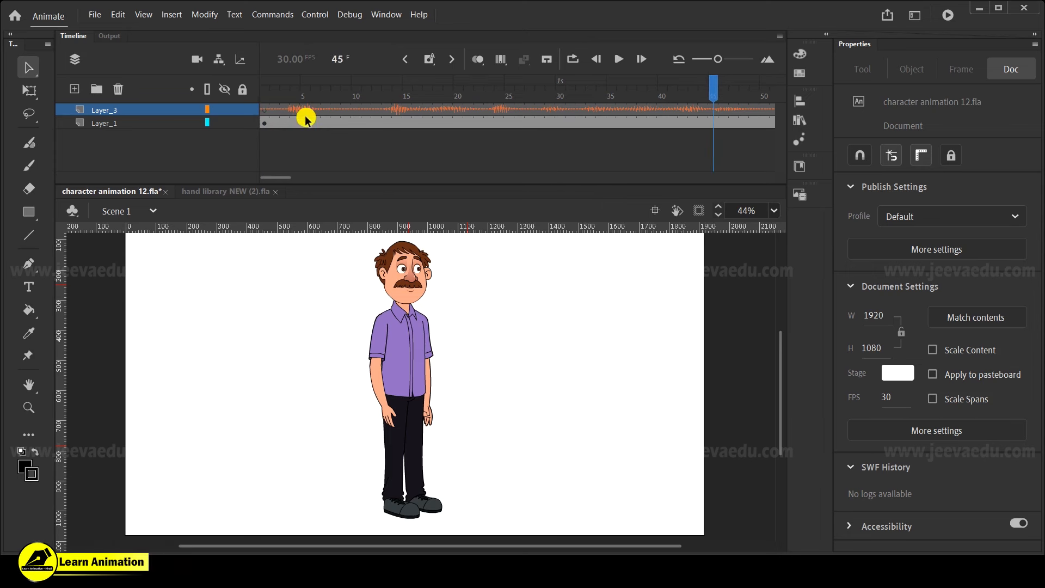
# Set the sync of the wav 1 sound on Layer_3 to Stream and play the timeline
pyautogui.click(581, 109)
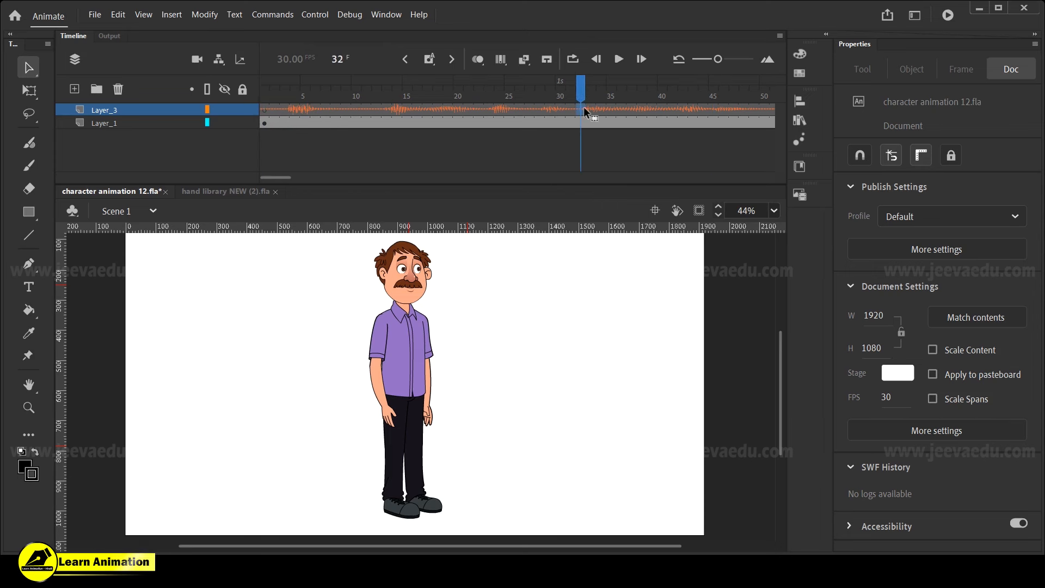
pyautogui.click(955, 341)
pyautogui.click(915, 429)
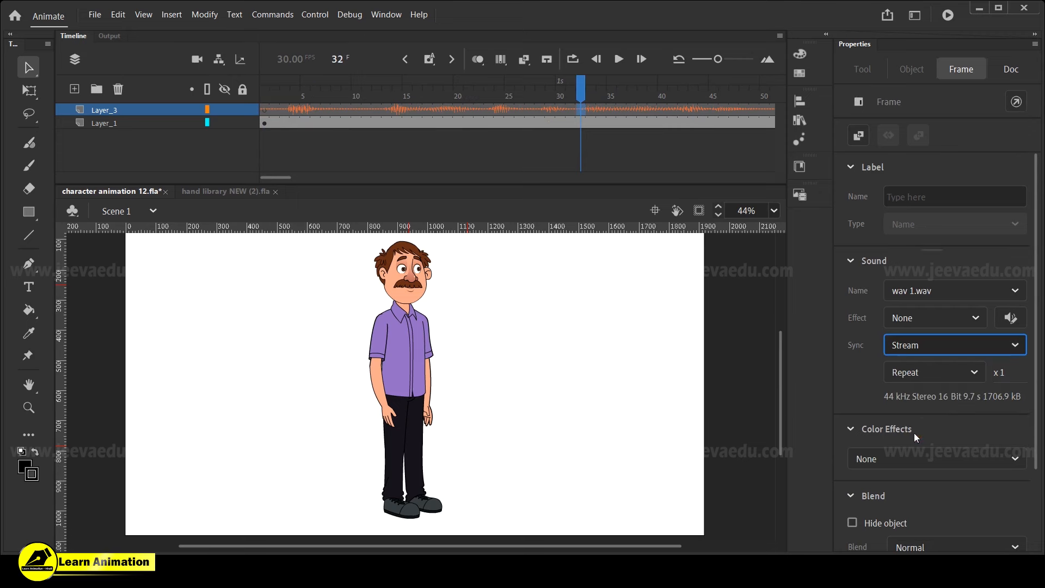
pyautogui.press('Return')
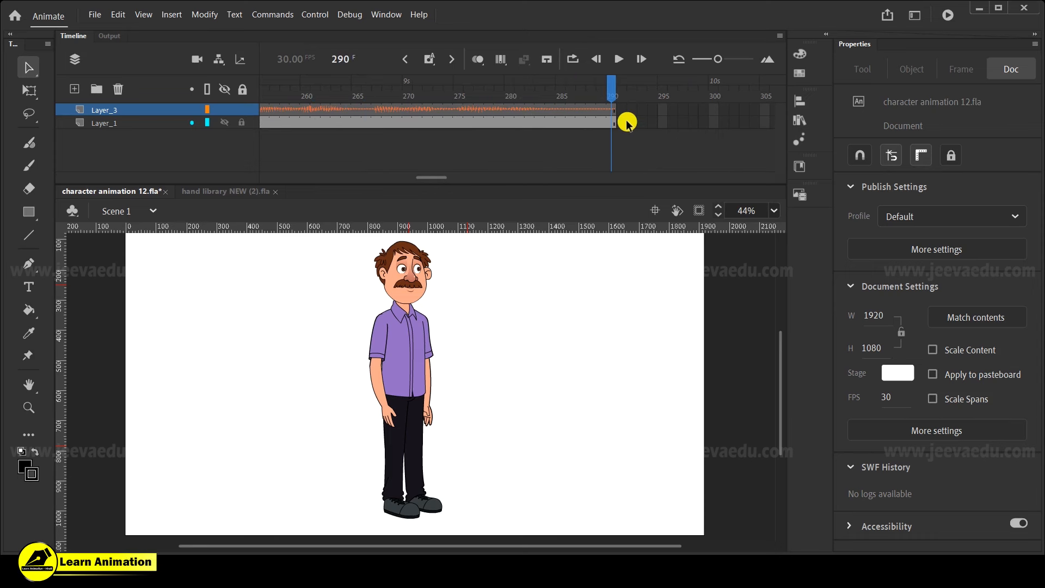
# Replay the streamed voice audio from frame 1 and stop playback partway through the timeline
pyautogui.moveTo(594, 98); pyautogui.dragTo(266, 98)
pyautogui.moveTo(410, 183); pyautogui.dragTo(272, 178)
pyautogui.click(261, 106)
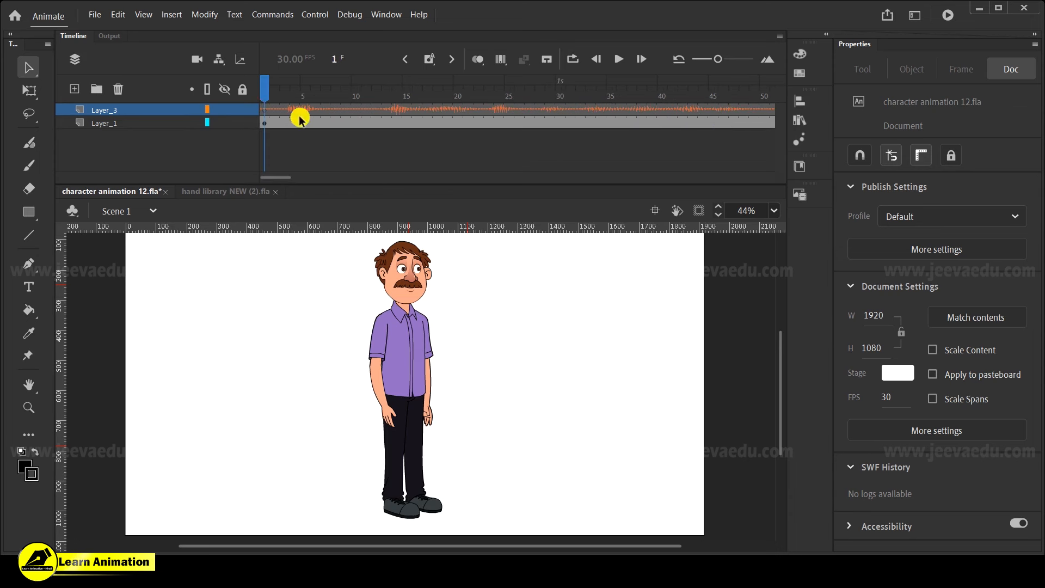
pyautogui.press('Return')
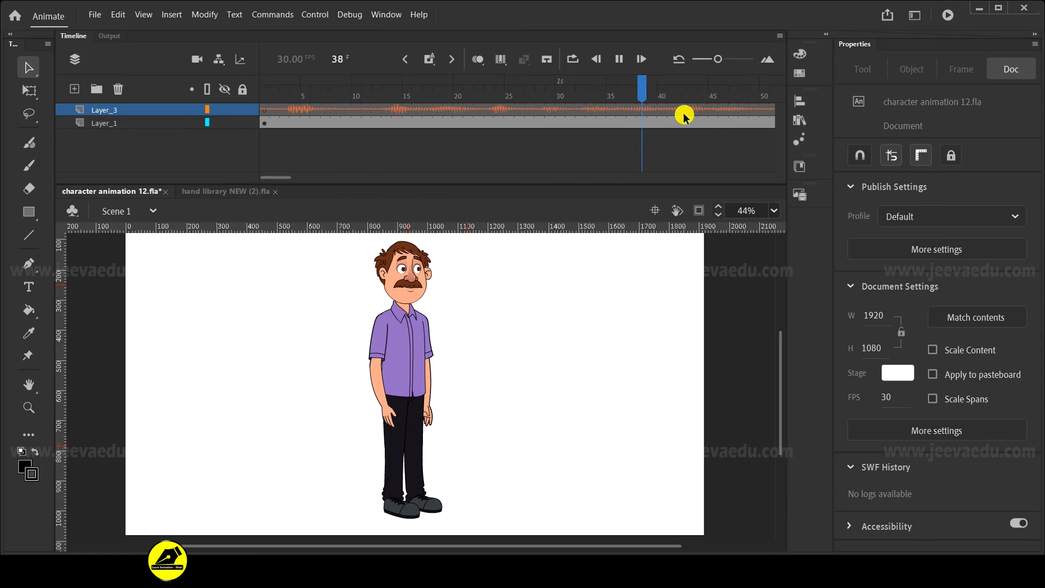
pyautogui.press('Return')
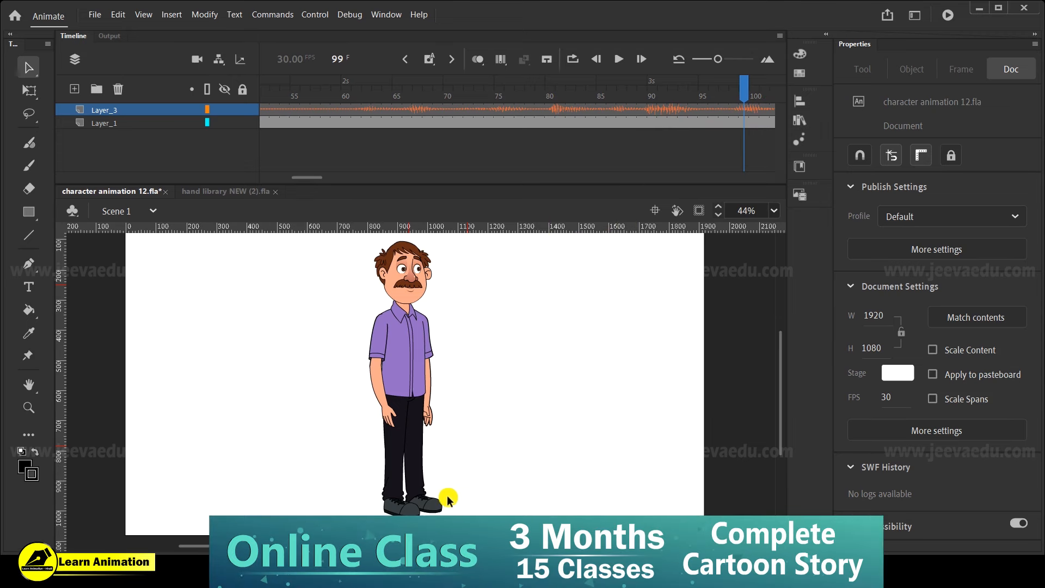
# Hide the audio layer, Layer_3, and play the timeline with the layer hidden
pyautogui.click(378, 390)
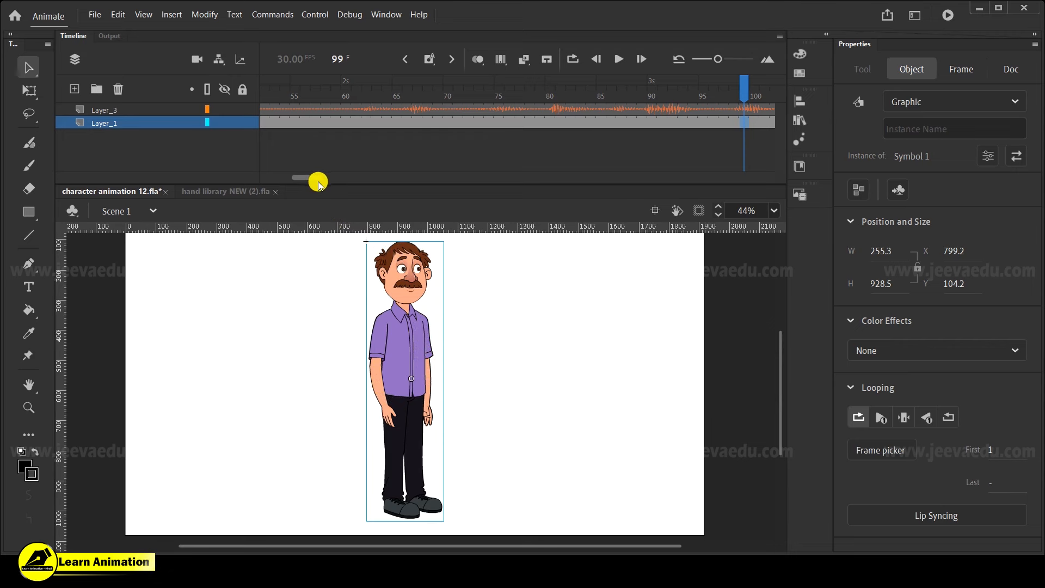
pyautogui.moveTo(706, 96); pyautogui.dragTo(418, 102)
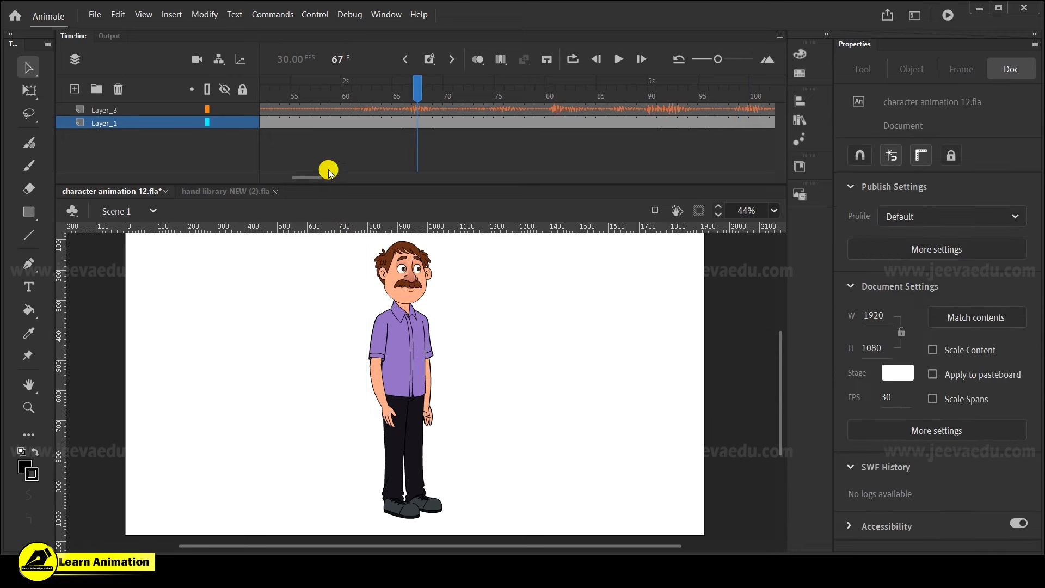
pyautogui.click(223, 109)
pyautogui.moveTo(299, 173); pyautogui.dragTo(272, 173)
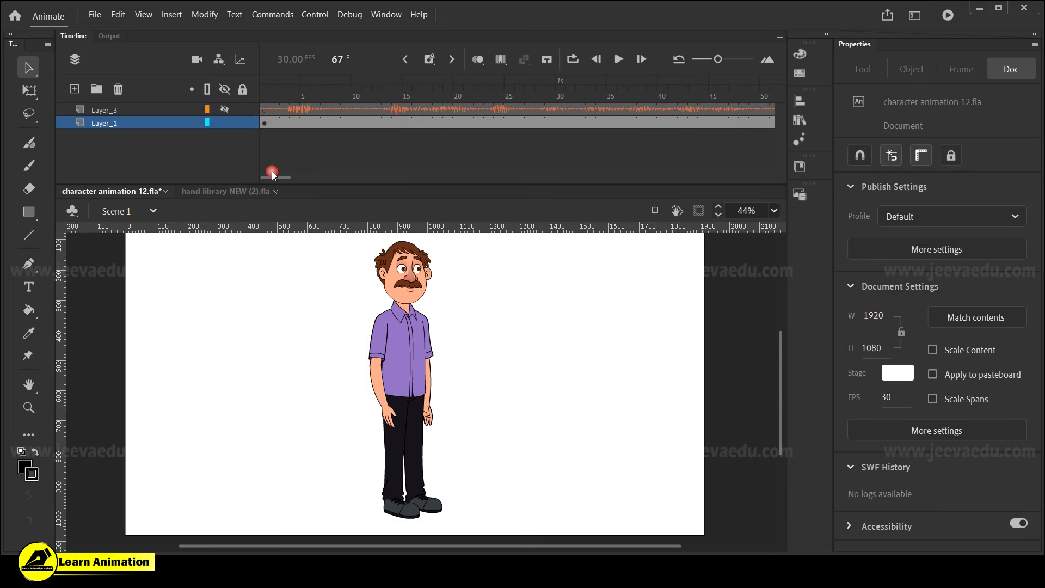
pyautogui.press('Return')
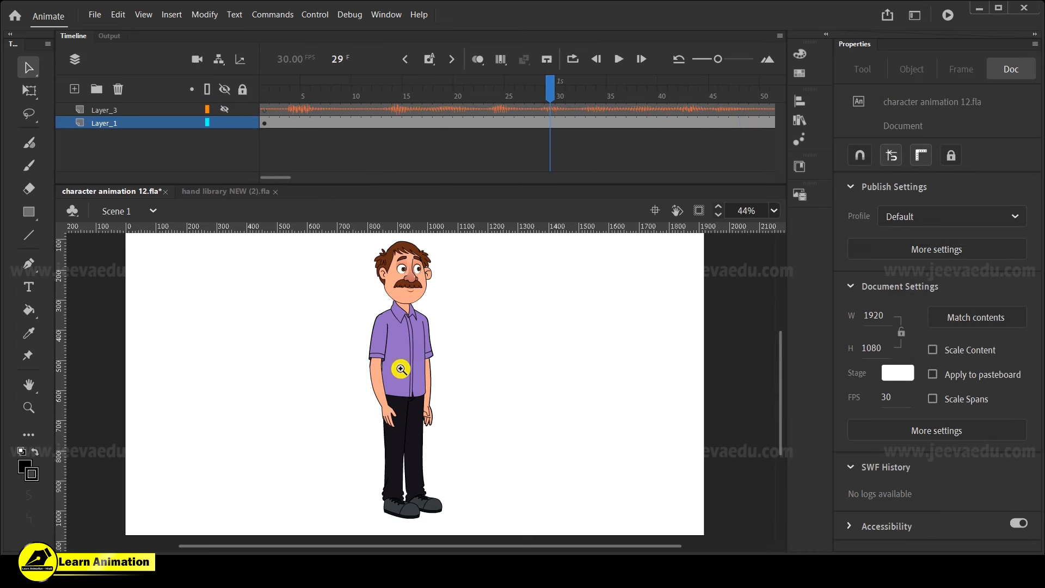
# Make Layer_3 visible again and return the playhead to frame 1
pyautogui.press('z')
pyautogui.moveTo(354, 270); pyautogui.dragTo(441, 423)
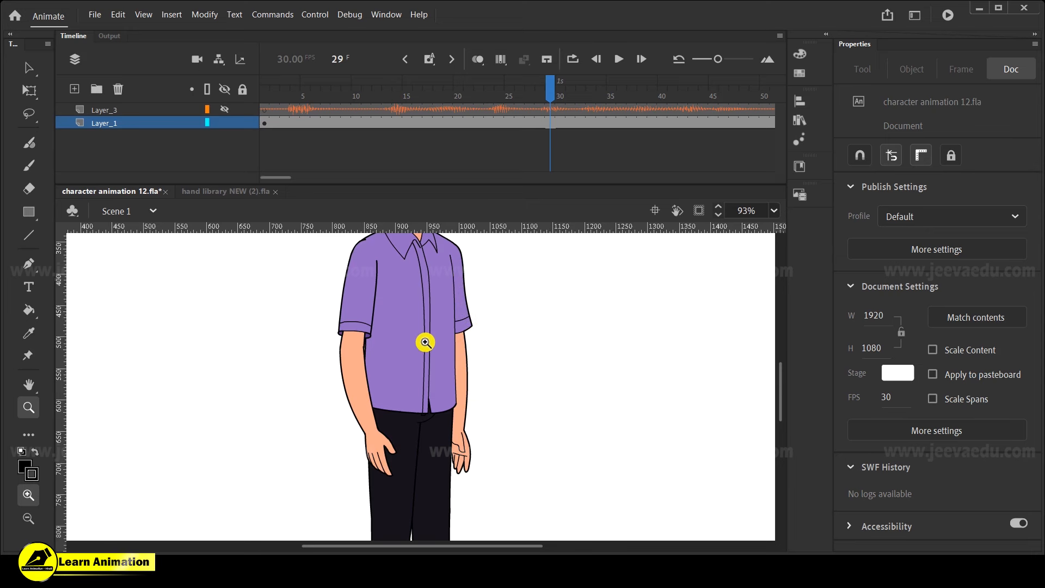
pyautogui.keyDown('alt'); pyautogui.click(383, 351); pyautogui.keyUp('alt')
pyautogui.moveTo(372, 260); pyautogui.dragTo(523, 487)
pyautogui.press('space')
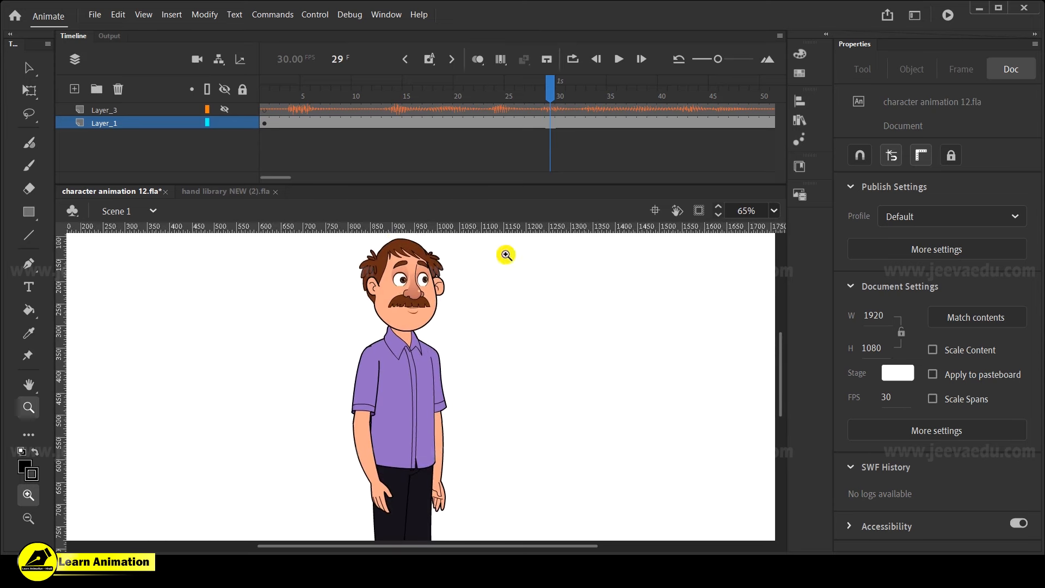
pyautogui.moveTo(349, 87); pyautogui.dragTo(258, 91)
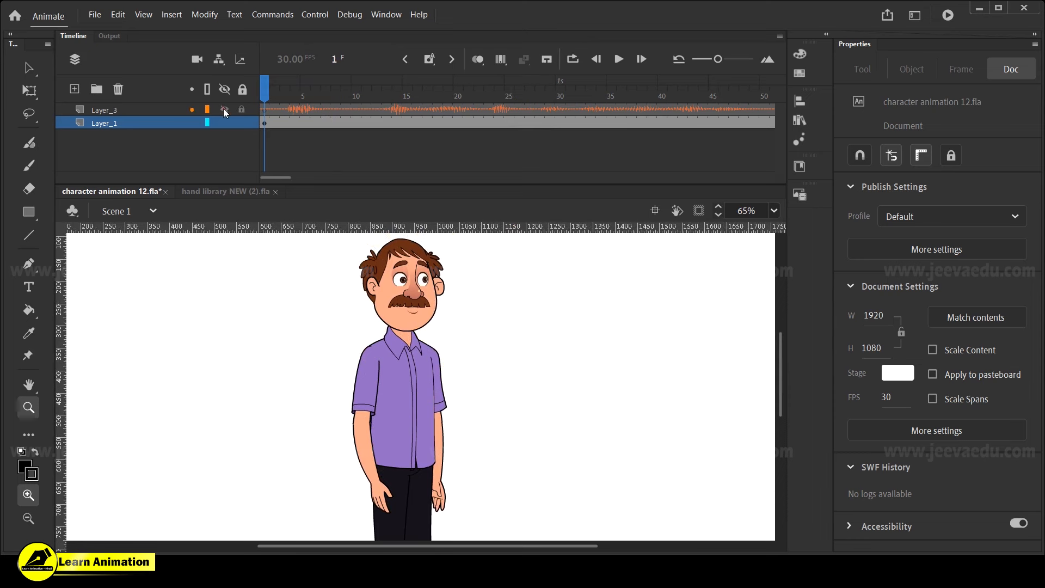
# Play the voice audio from frame 1 in short stretches, pausing between phrases to listen through most of the timeline
pyautogui.press('Return')
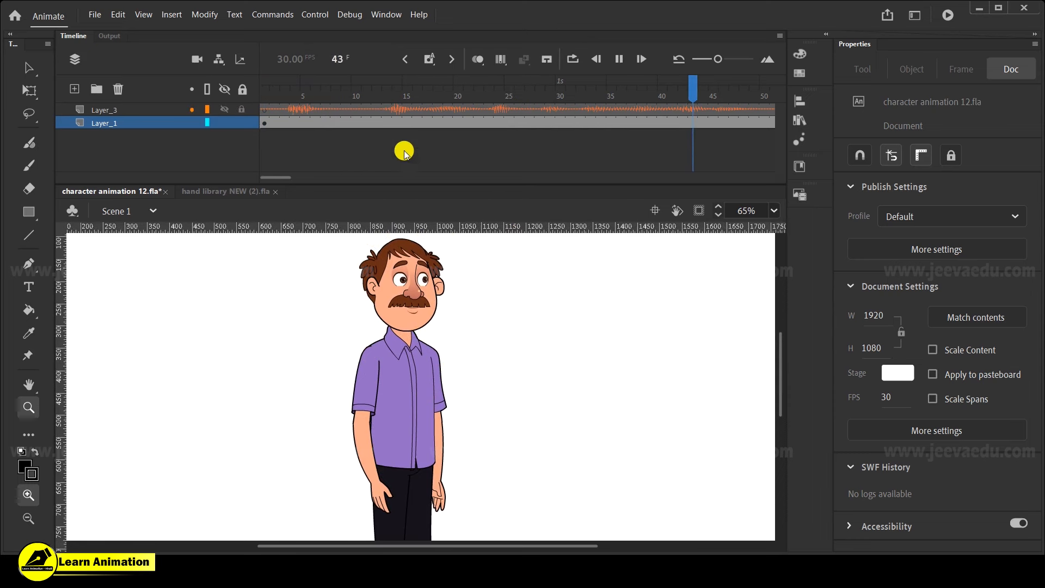
pyautogui.press('Return')
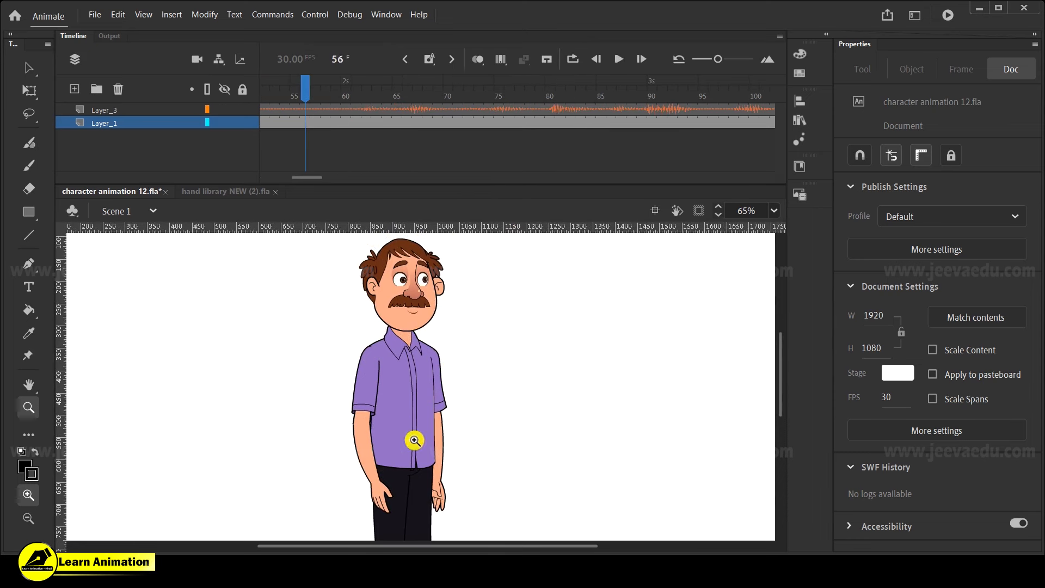
pyautogui.press('Return')
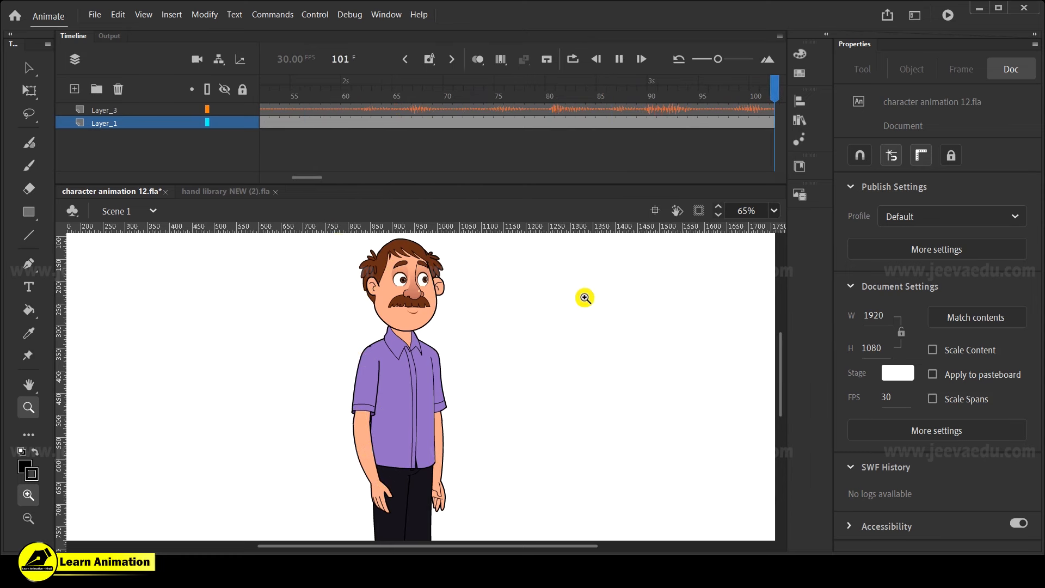
pyautogui.press('Return')
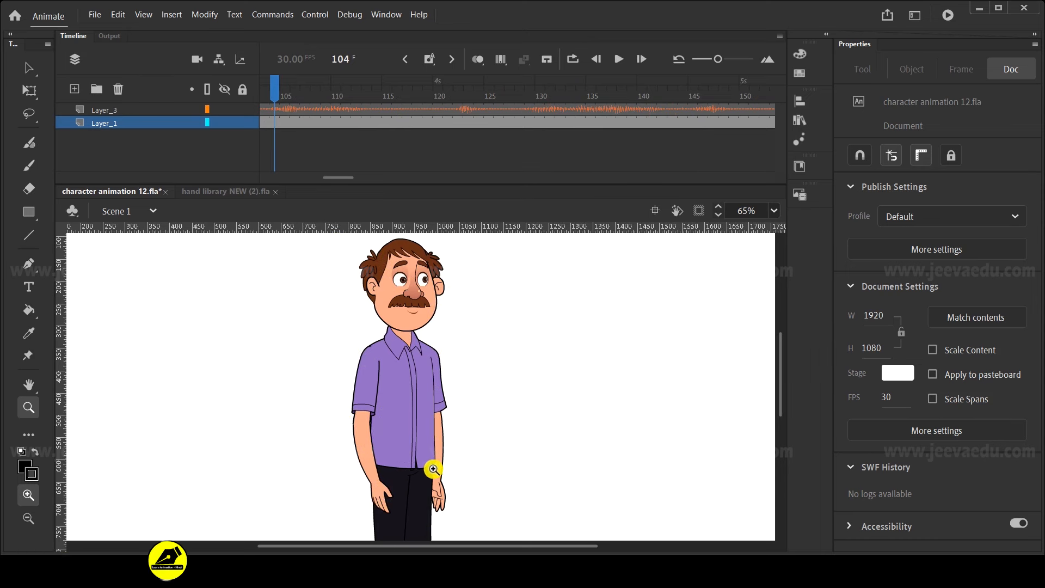
pyautogui.press('Return')
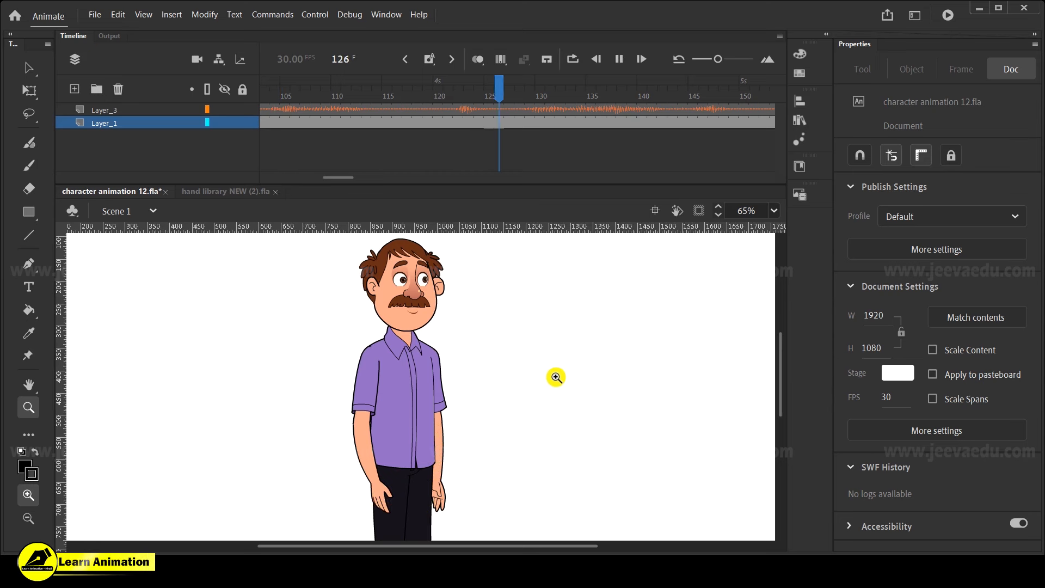
pyautogui.press('Return')
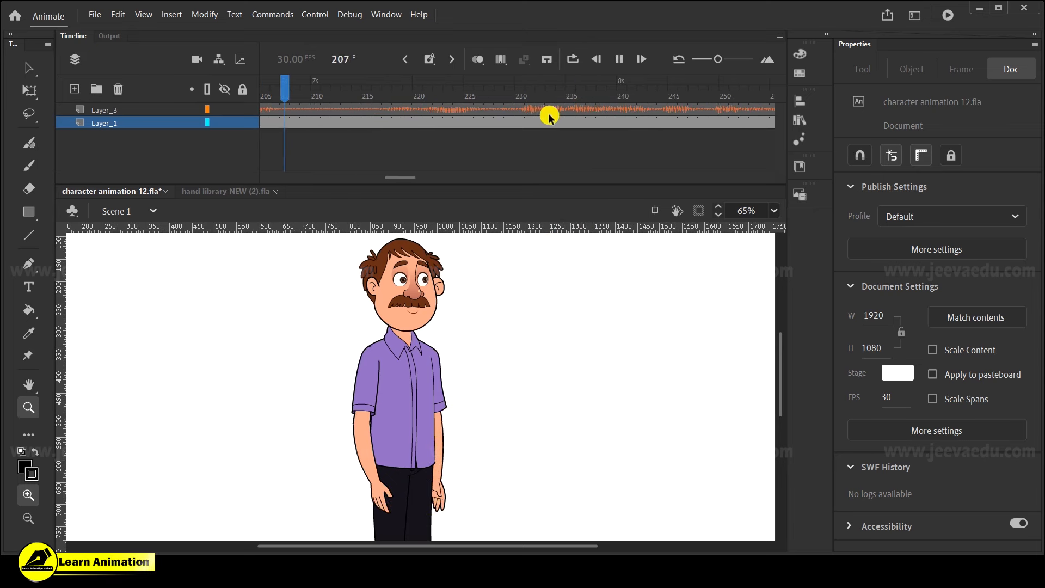
pyautogui.press('Return')
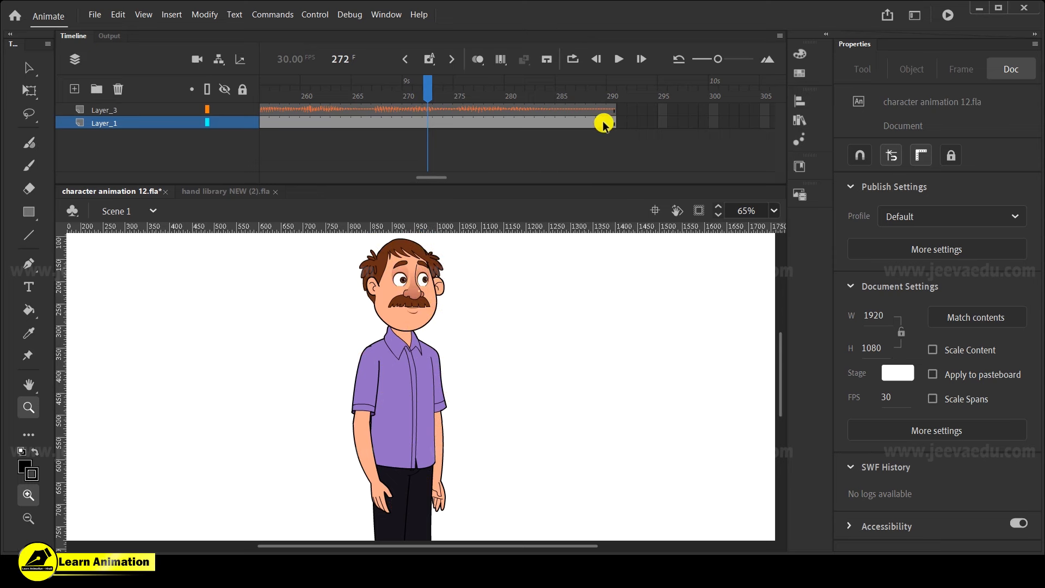
# Return to frame 1, select the whole audio layer Layer_3, and copy the layer
pyautogui.moveTo(440, 178); pyautogui.dragTo(267, 158)
pyautogui.click(265, 109)
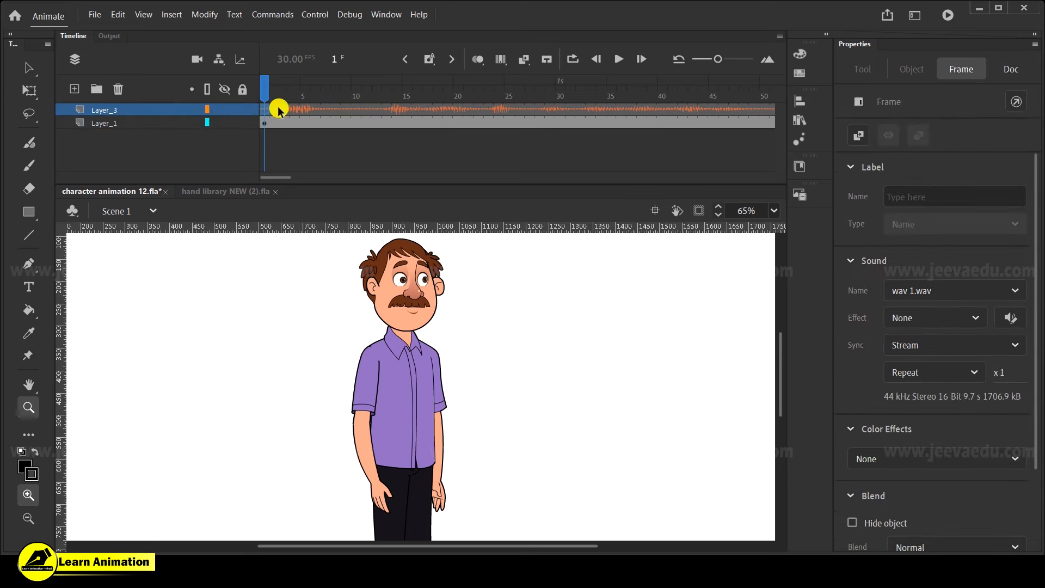
pyautogui.click(278, 111)
pyautogui.click(359, 114)
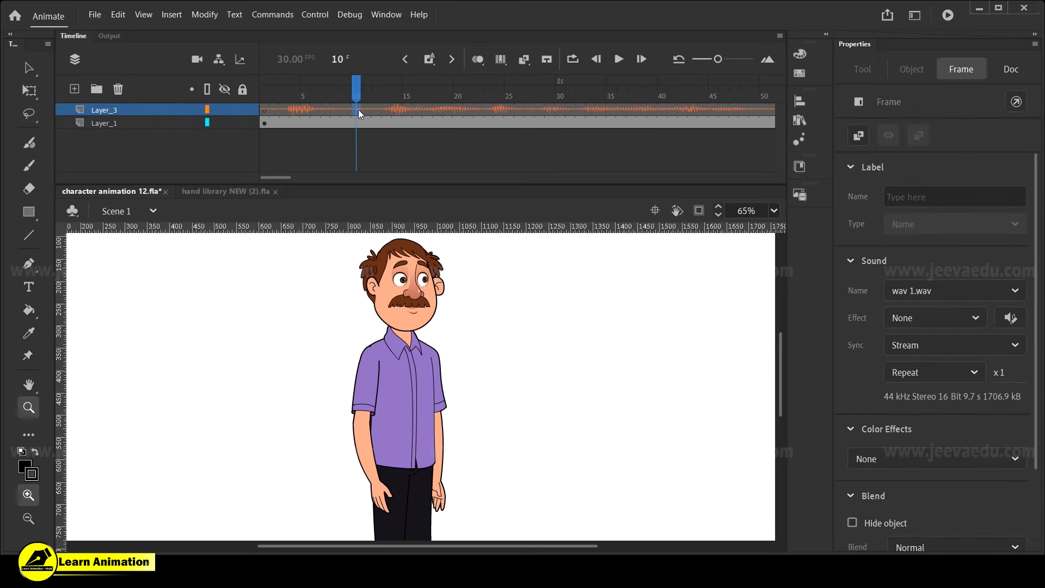
pyautogui.click(146, 112)
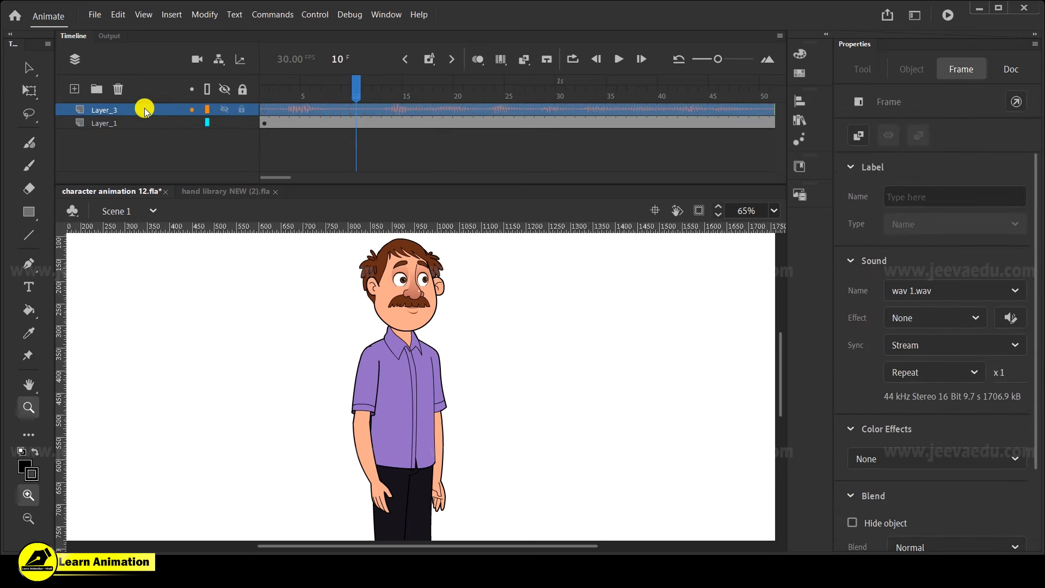
pyautogui.moveTo(383, 91); pyautogui.dragTo(263, 93)
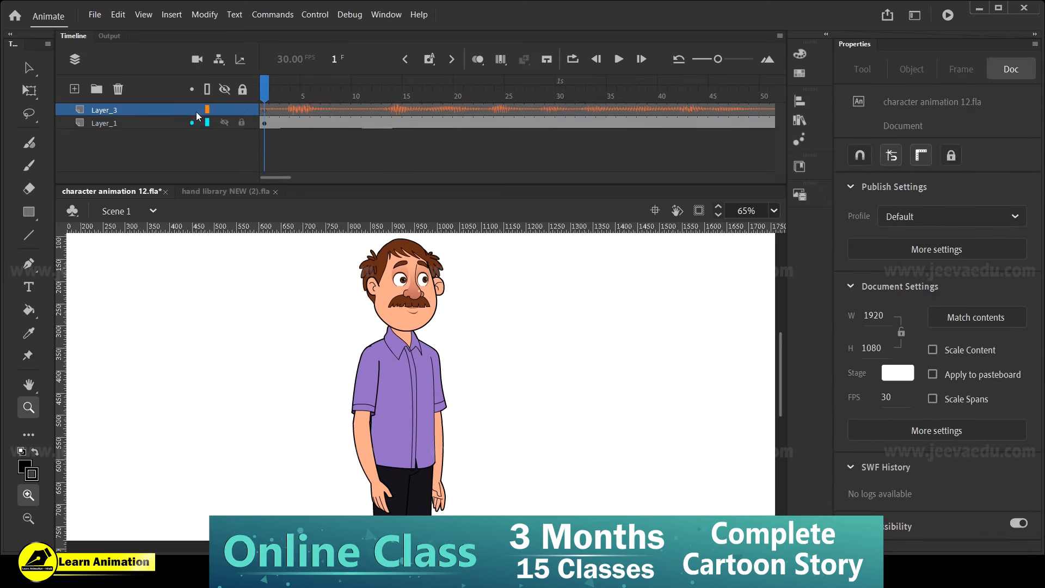
pyautogui.rightClick(148, 109)
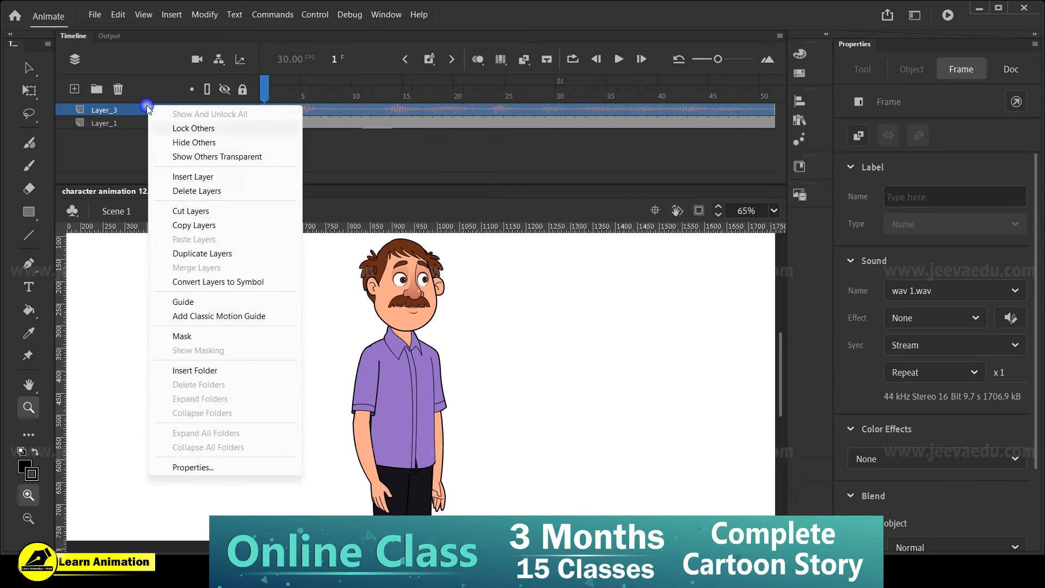
pyautogui.click(191, 229)
# Enter the character's Symbol 1 and open its head symbol for editing
pyautogui.click(426, 376)
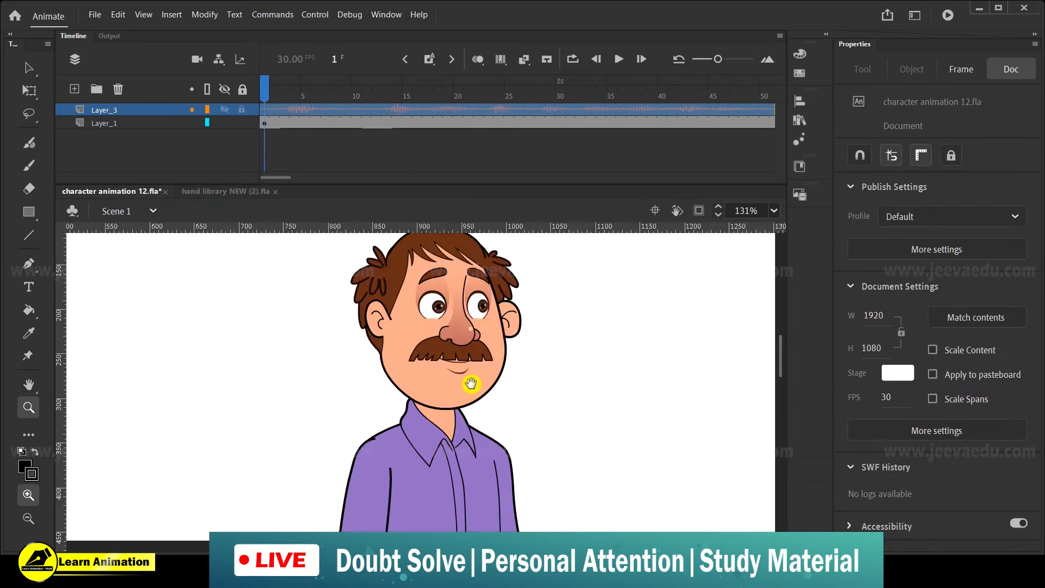
pyautogui.press('v')
pyautogui.click(457, 380)
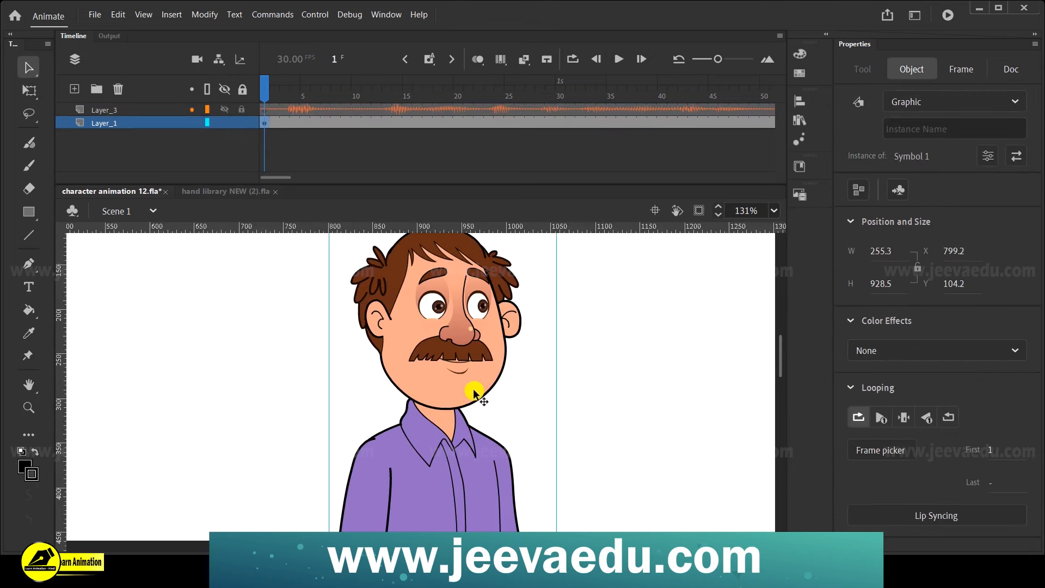
pyautogui.doubleClick(452, 363)
pyautogui.click(457, 376)
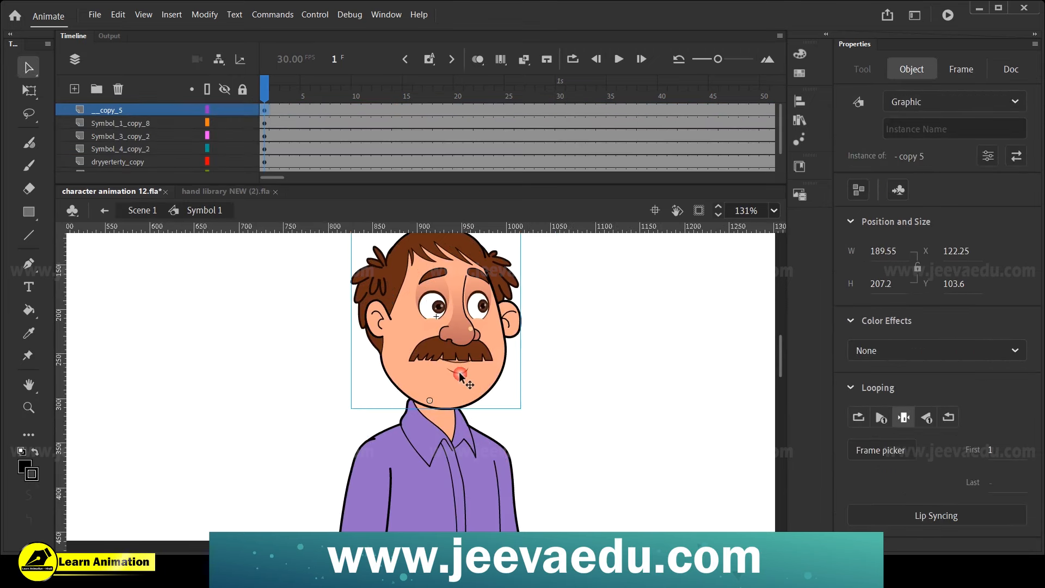
pyautogui.doubleClick(459, 379)
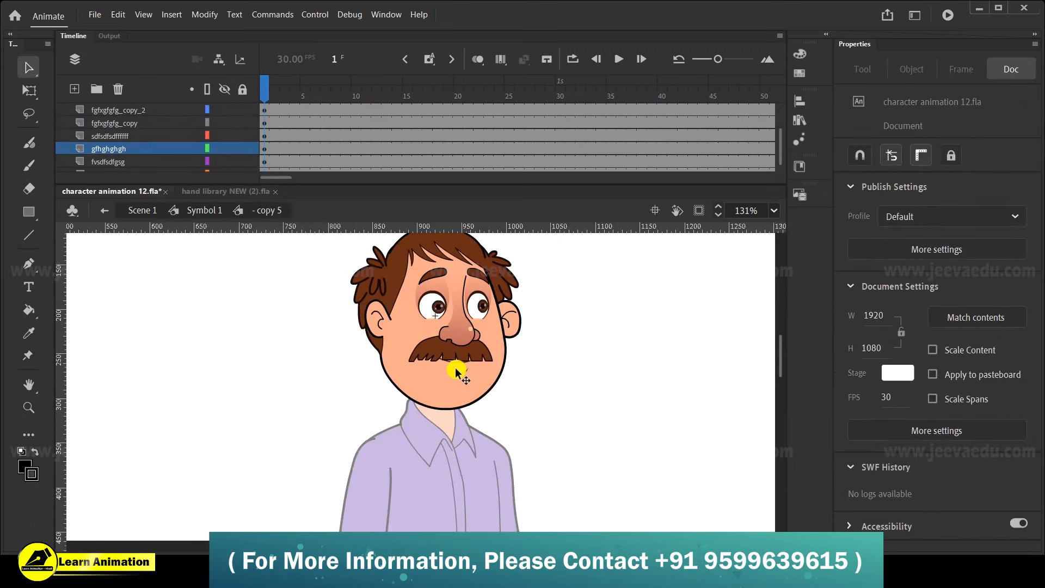
# Try moving the mouth symbol off the face to the side, and undo the move
pyautogui.click(456, 374)
pyautogui.moveTo(455, 371); pyautogui.dragTo(557, 390)
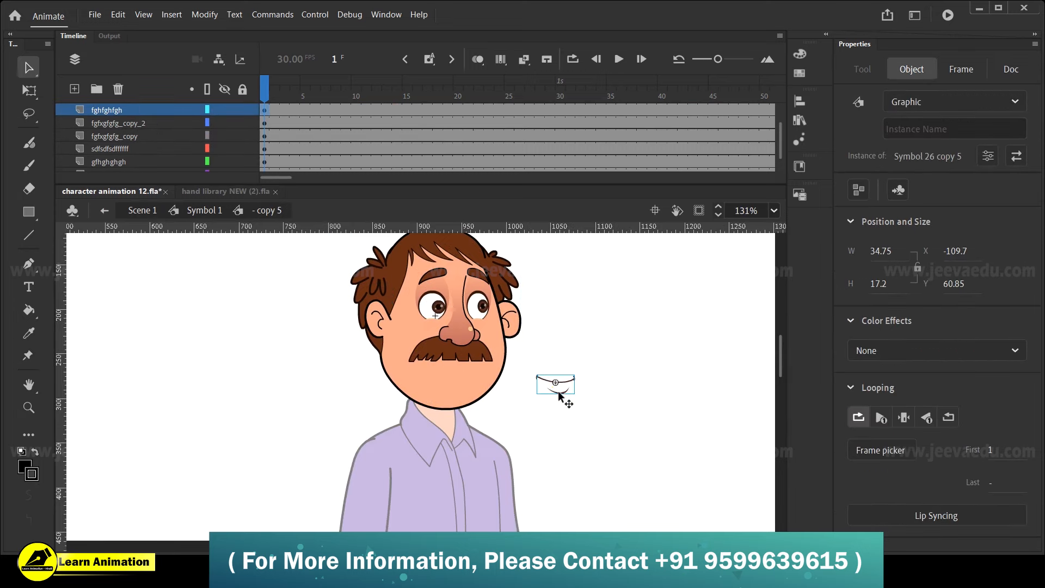
pyautogui.hotkey('ctrl', 'z')
# Try moving the lower part of the face shape downward inside its group, undo the move, and return to the head symbol
pyautogui.press('z')
pyautogui.click(446, 375)
pyautogui.moveTo(489, 422); pyautogui.dragTo(499, 441)
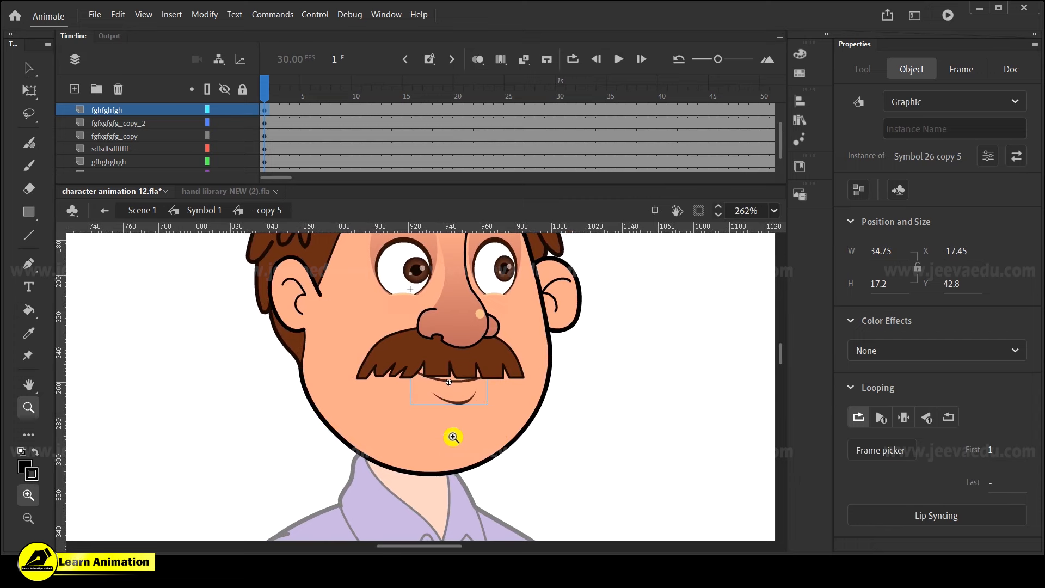
pyautogui.press('v')
pyautogui.doubleClick(426, 441)
pyautogui.click(427, 443)
pyautogui.click(571, 405)
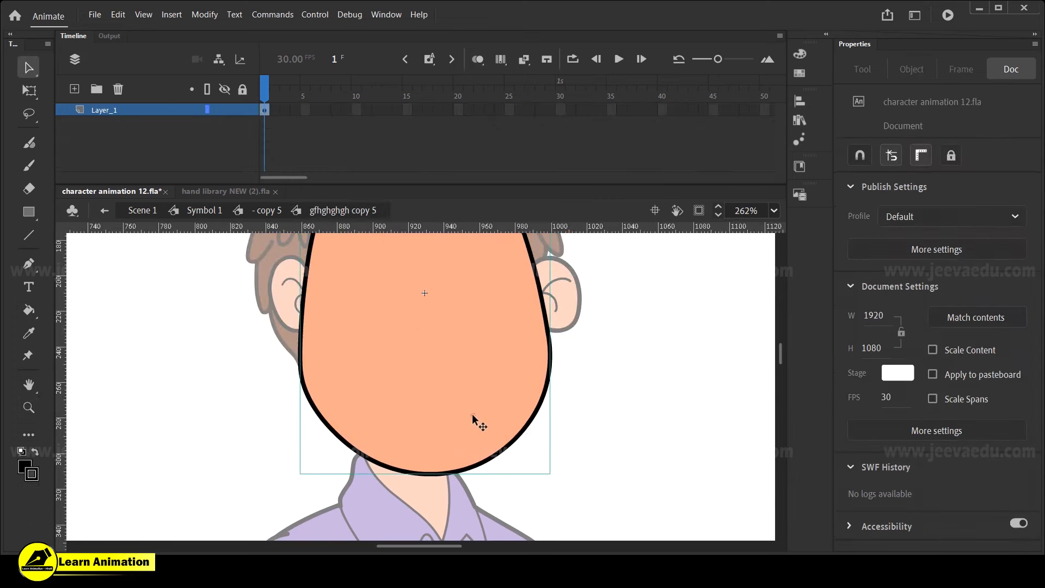
pyautogui.doubleClick(472, 418)
pyautogui.click(568, 386)
pyautogui.moveTo(581, 381); pyautogui.dragTo(192, 512)
pyautogui.moveTo(401, 450)
pyautogui.mouseDown()
pyautogui.moveTo(403, 468)
pyautogui.moveTo(408, 450)
pyautogui.moveTo(406, 460)
pyautogui.mouseUp()
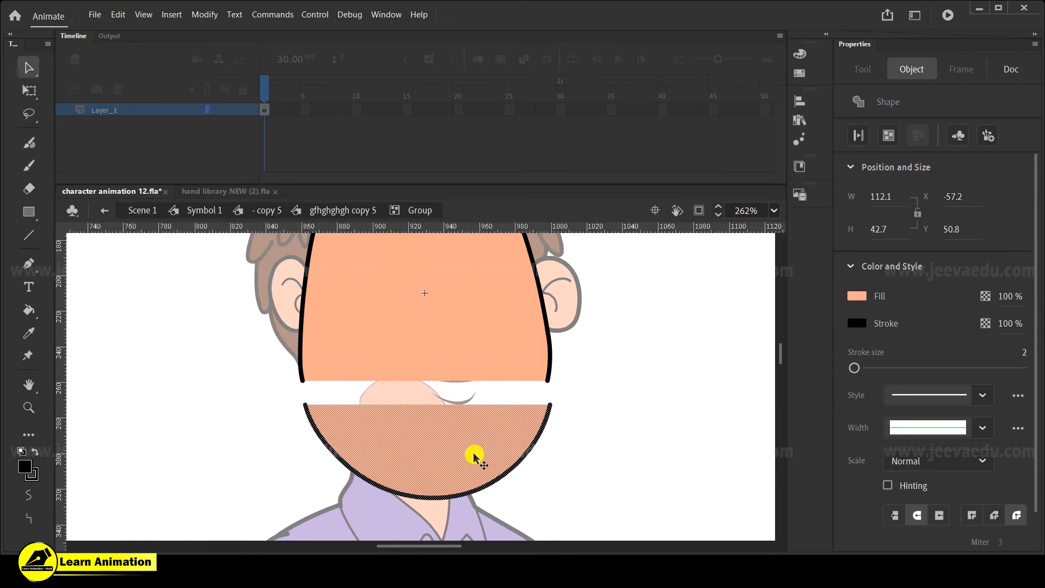
pyautogui.hotkey('ctrl', 'z')
pyautogui.doubleClick(567, 443)
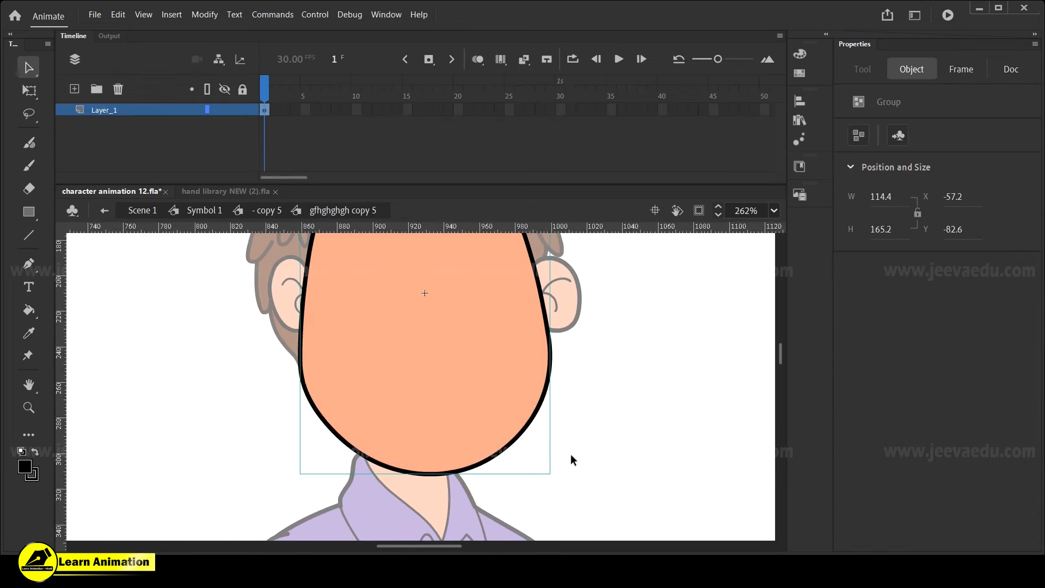
pyautogui.doubleClick(570, 454)
# Enter the mouth symbol, select the inner mouth graphic, and open its Frame Picker enlarged so all six mouth shapes can be reached
pyautogui.click(458, 401)
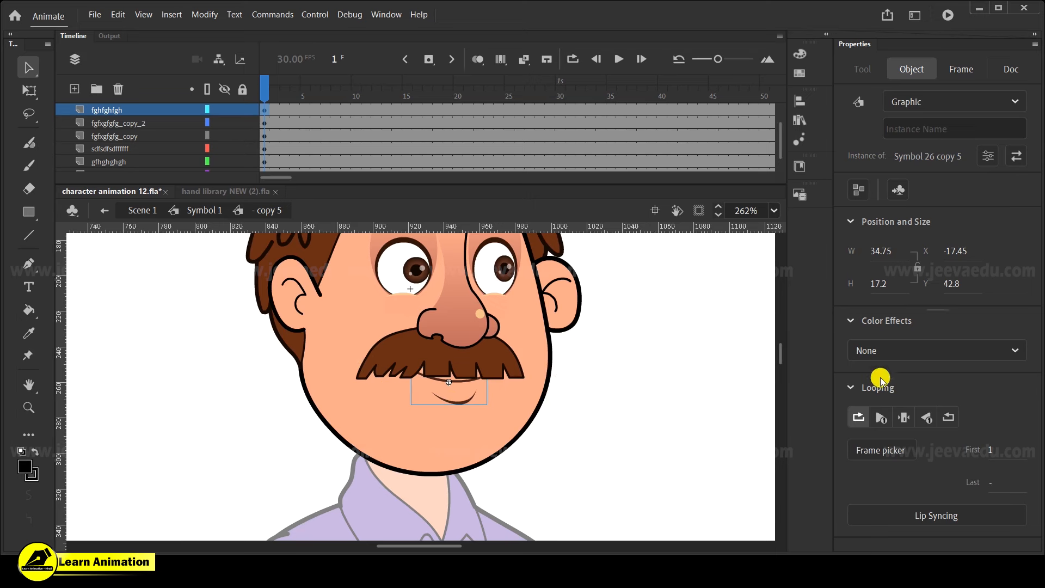
pyautogui.click(474, 395)
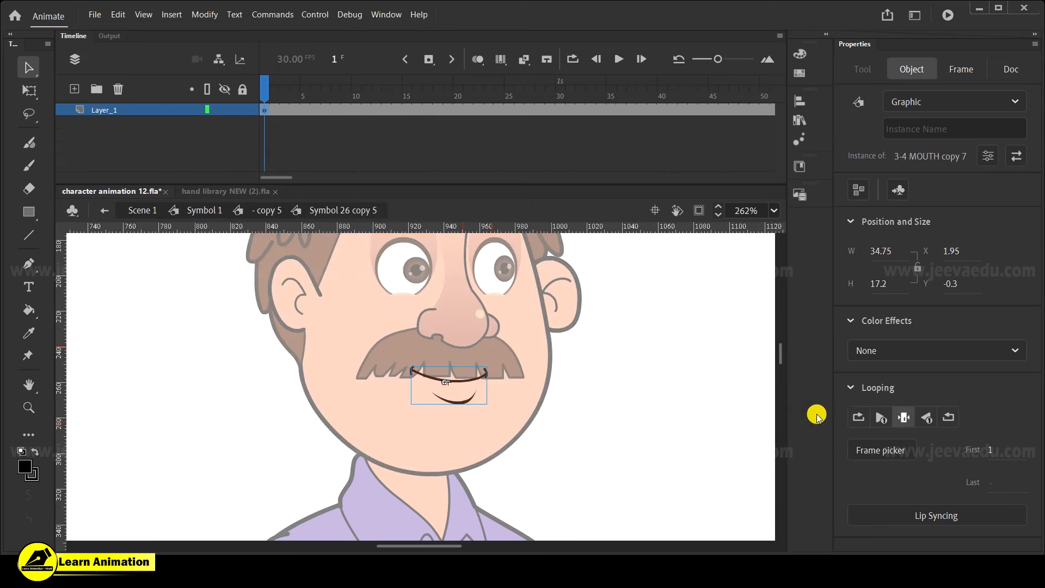
pyautogui.click(890, 450)
pyautogui.moveTo(1020, 422); pyautogui.dragTo(607, 157)
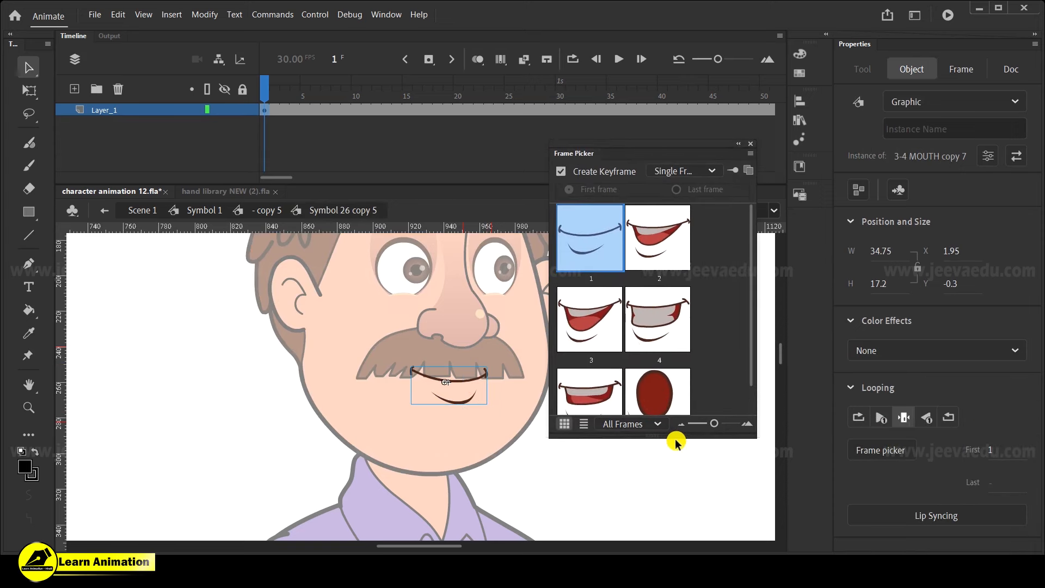
pyautogui.moveTo(675, 438); pyautogui.dragTo(673, 516)
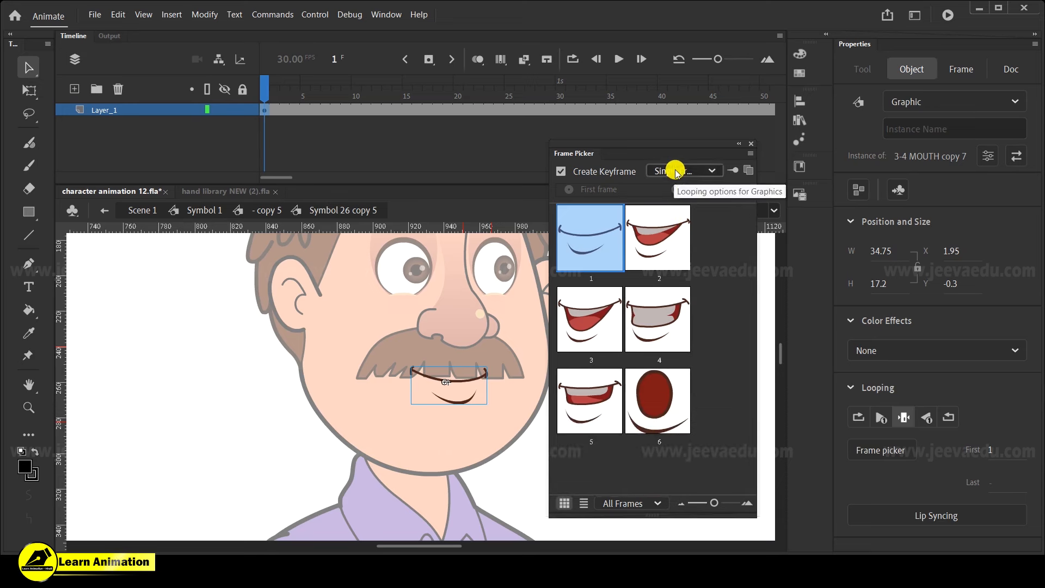
pyautogui.moveTo(662, 148); pyautogui.dragTo(669, 247)
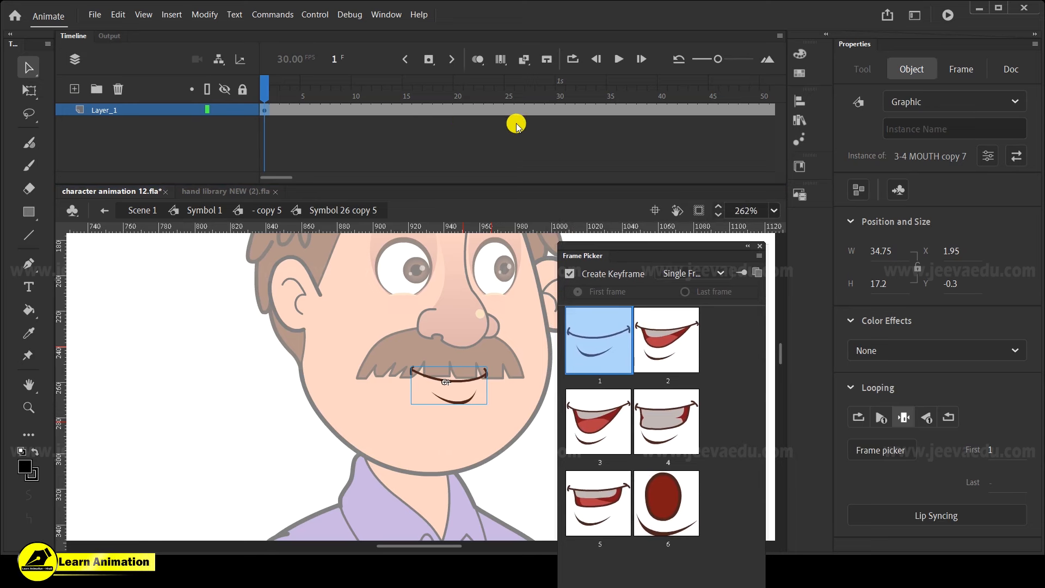
# Paste the copied audio layer into the mouth symbol and extend Layer_1 to frame 290 to match the audio
pyautogui.rightClick(140, 111)
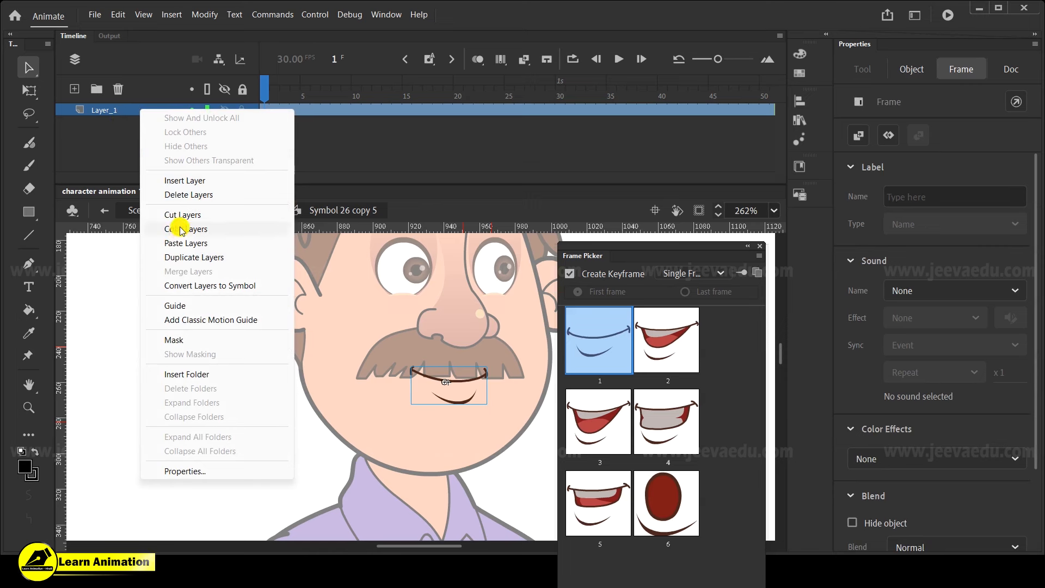
pyautogui.click(181, 246)
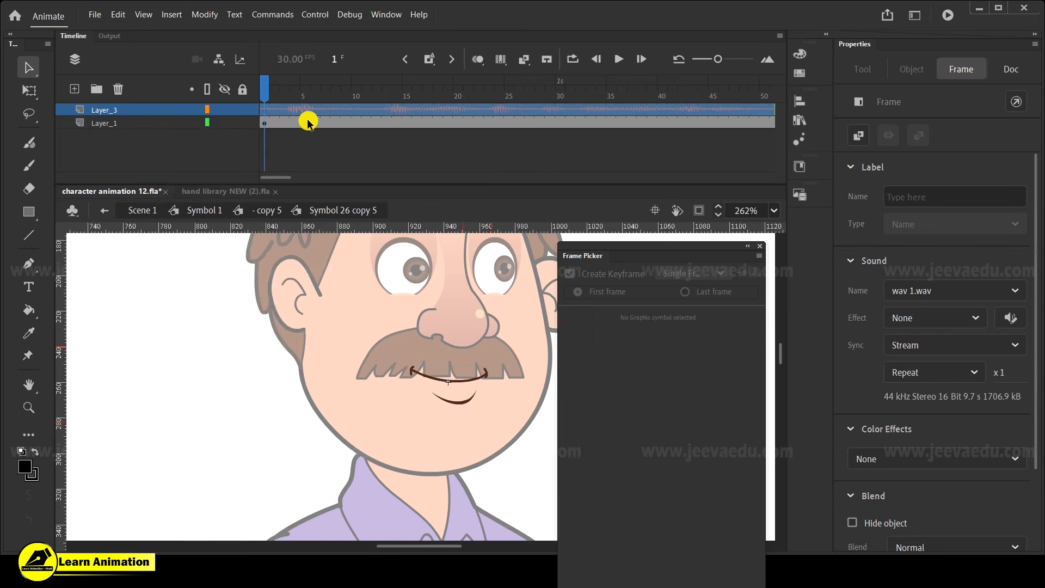
pyautogui.moveTo(272, 170); pyautogui.dragTo(429, 178)
pyautogui.click(651, 123)
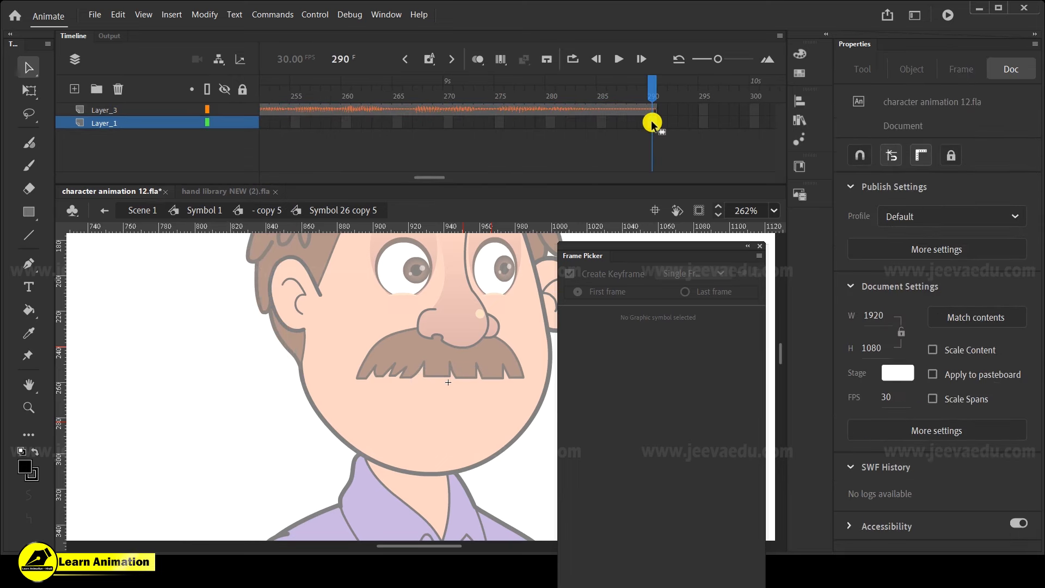
pyautogui.click(652, 124)
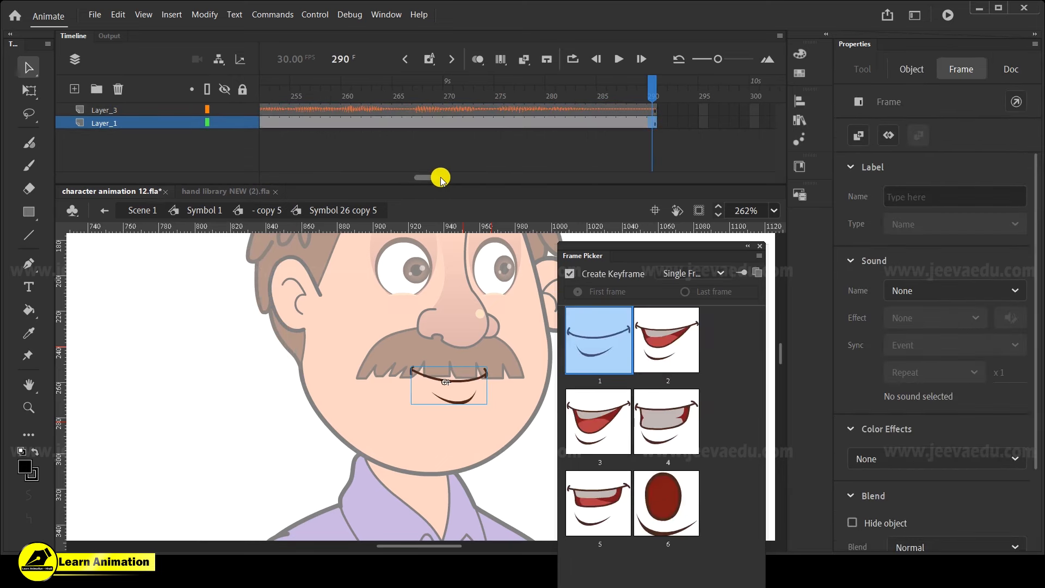
# Return to the beginning of the timeline, scrub the first frames, and play the voice from frame 2 to hear the opening words
pyautogui.moveTo(442, 179); pyautogui.dragTo(275, 178)
pyautogui.click(265, 108)
pyautogui.moveTo(272, 92); pyautogui.dragTo(298, 86)
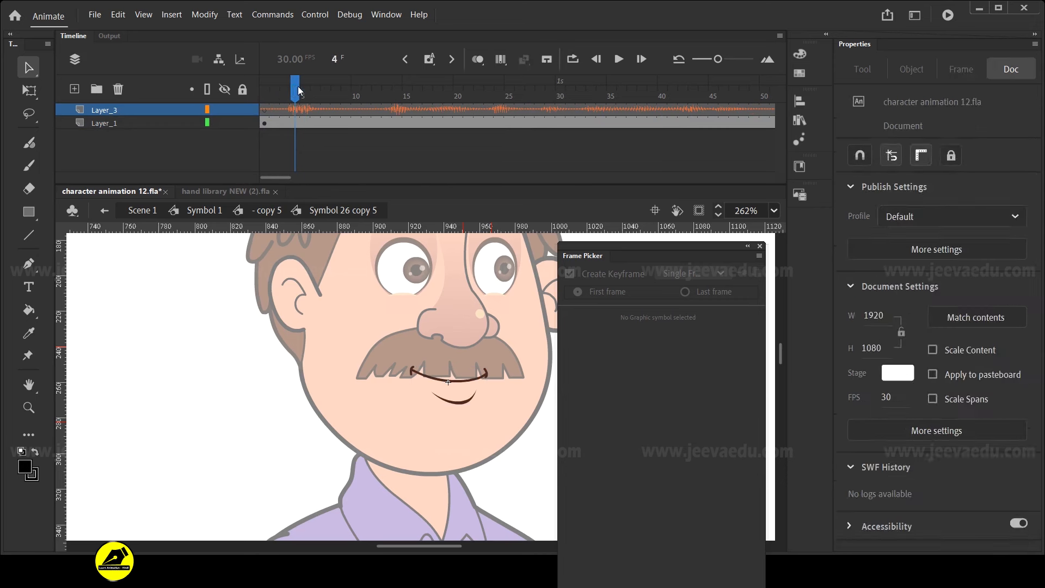
pyautogui.click(276, 95)
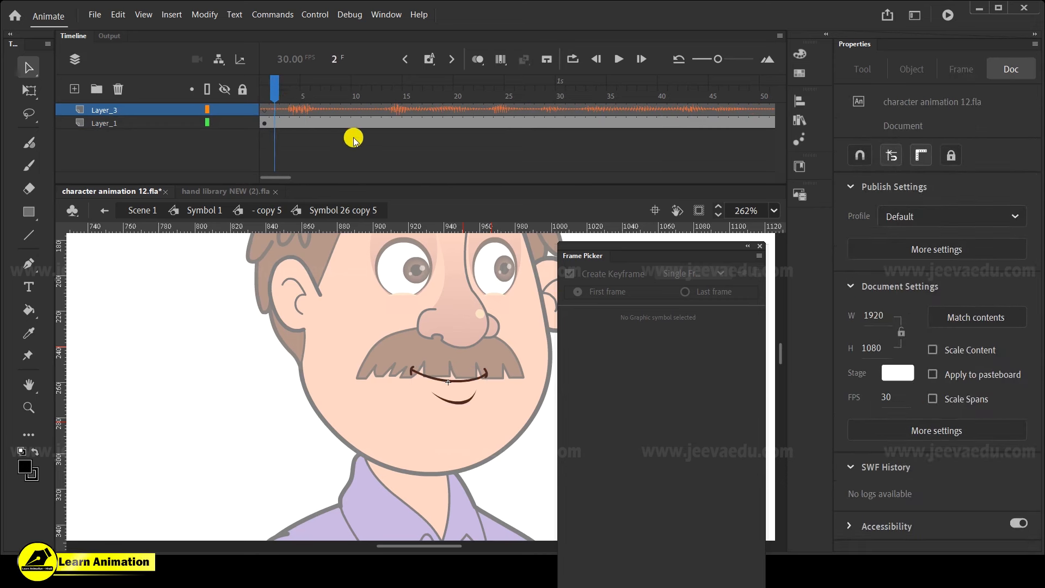
pyautogui.press('Return')
pyautogui.press('Return')
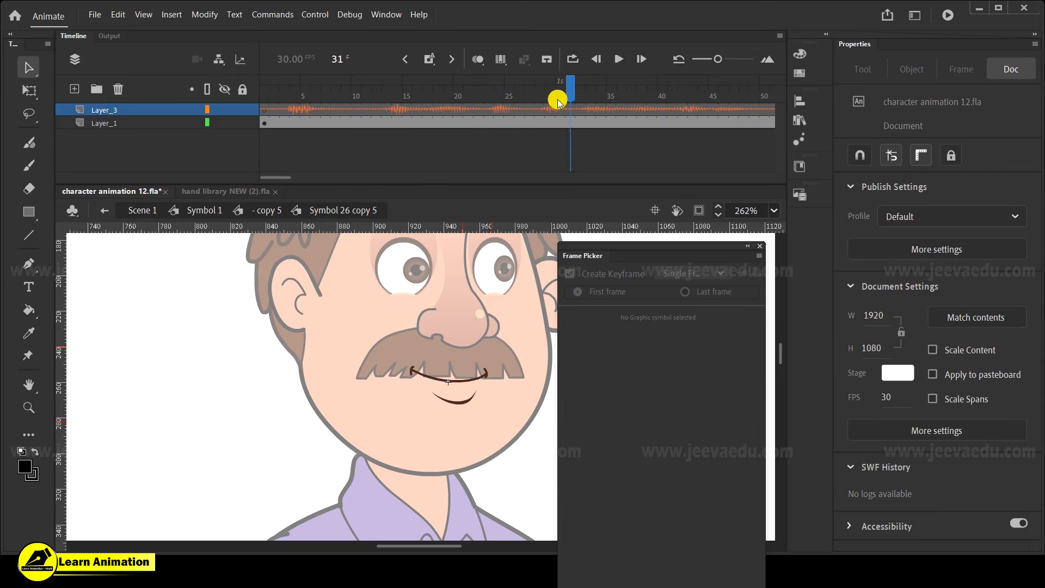
# On Layer_1, set mouth shape 3 at frame 3 and mouth shape 1 at frame 8
pyautogui.click(282, 124)
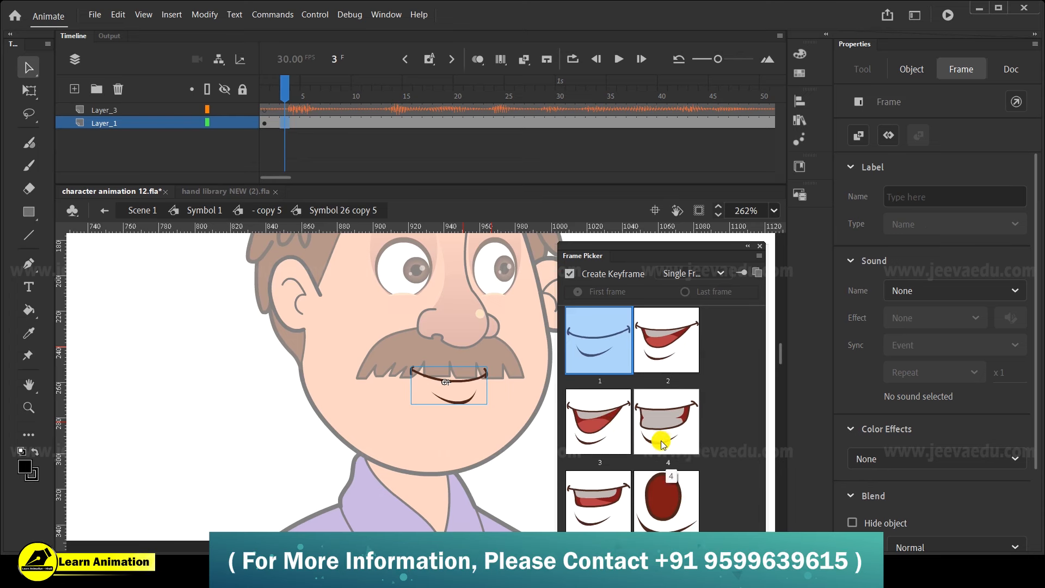
pyautogui.click(601, 423)
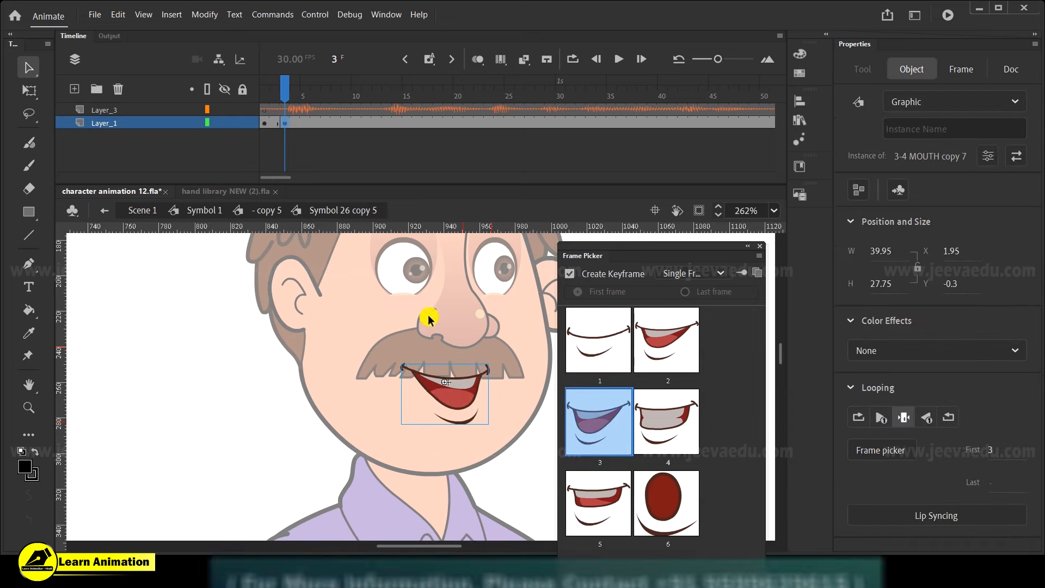
pyautogui.click(333, 123)
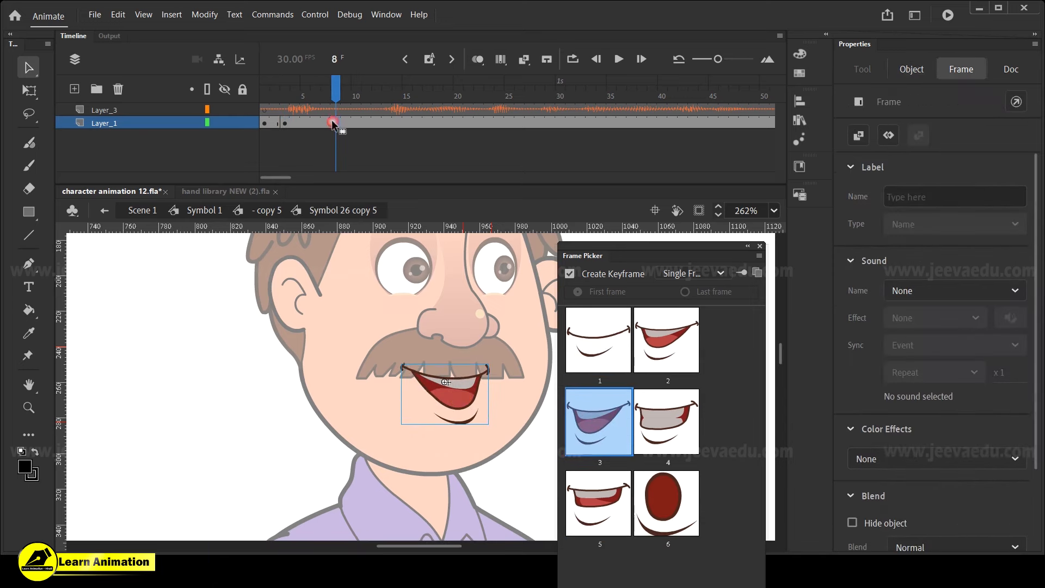
pyautogui.click(596, 338)
# Listen to the next sound and set mouth shape 6 at frame 13 and mouth shape 1 at frame 19 on Layer_1
pyautogui.moveTo(274, 93); pyautogui.dragTo(379, 120)
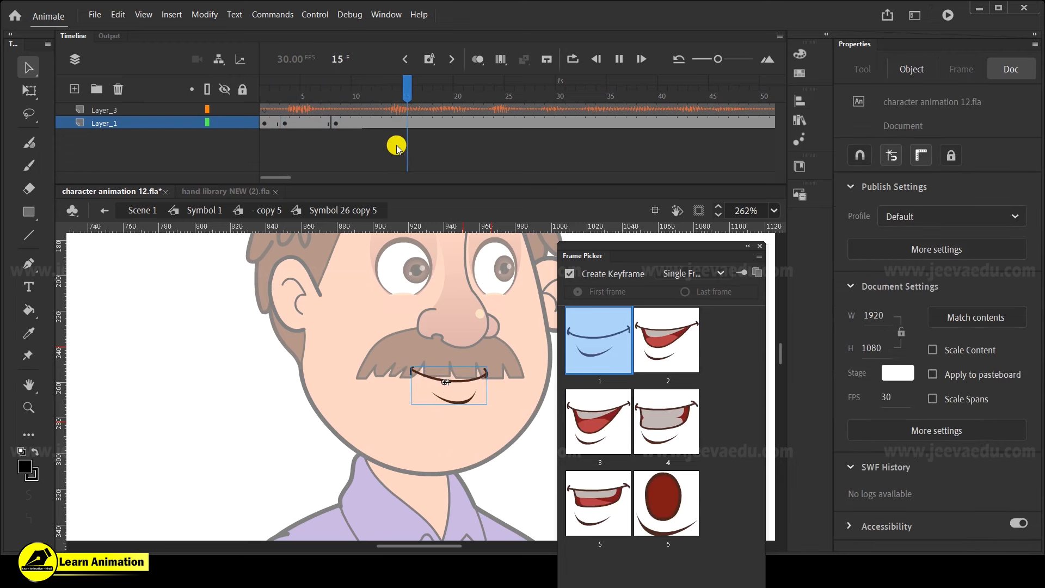
pyautogui.click(387, 123)
pyautogui.click(688, 500)
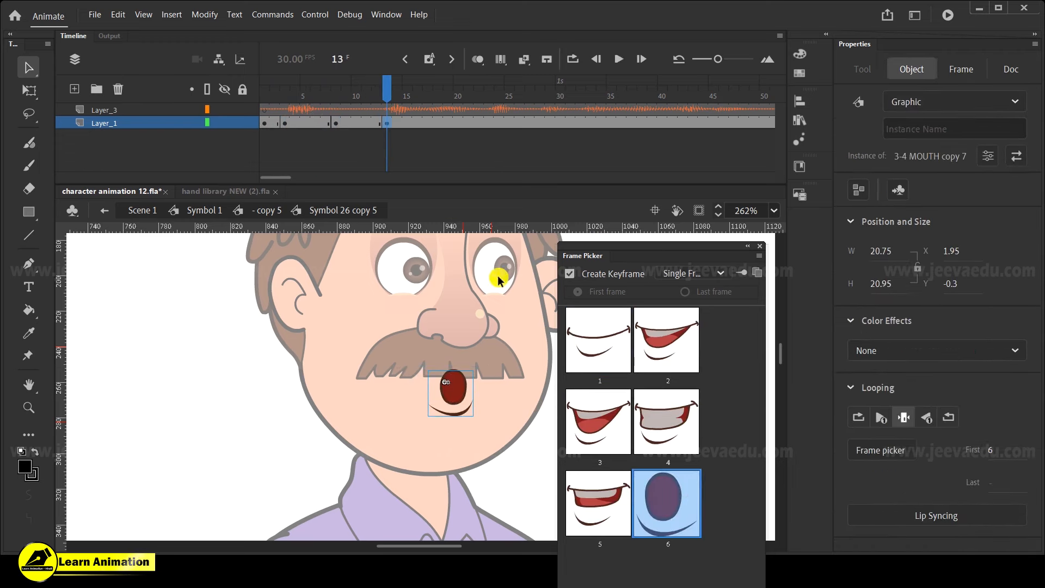
pyautogui.click(448, 123)
pyautogui.click(590, 332)
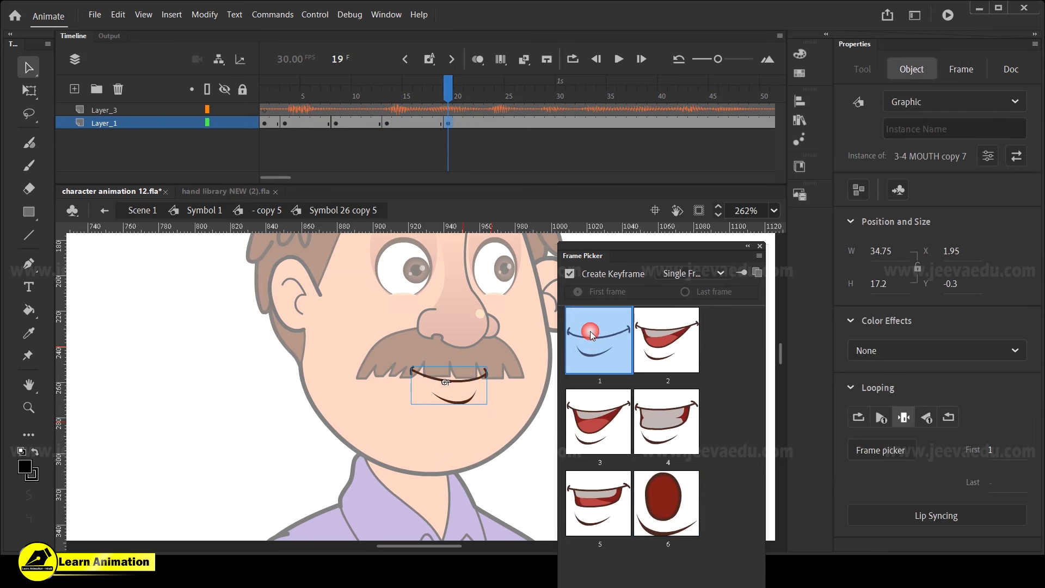
# On Layer_1, set mouth shape 2 at frame 23 and mouth shape 1 at frame 28
pyautogui.click(493, 123)
pyautogui.click(654, 341)
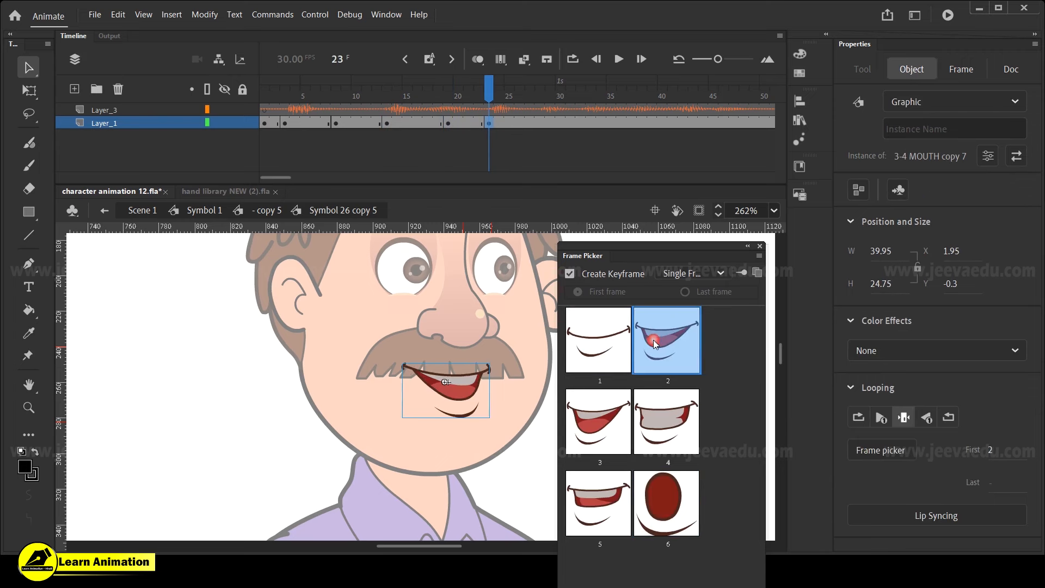
pyautogui.click(541, 123)
pyautogui.click(587, 332)
# Set mouth shape 3 at frame 33 on Layer_1 and play the lip sync back from frame 3
pyautogui.moveTo(540, 97); pyautogui.dragTo(494, 120)
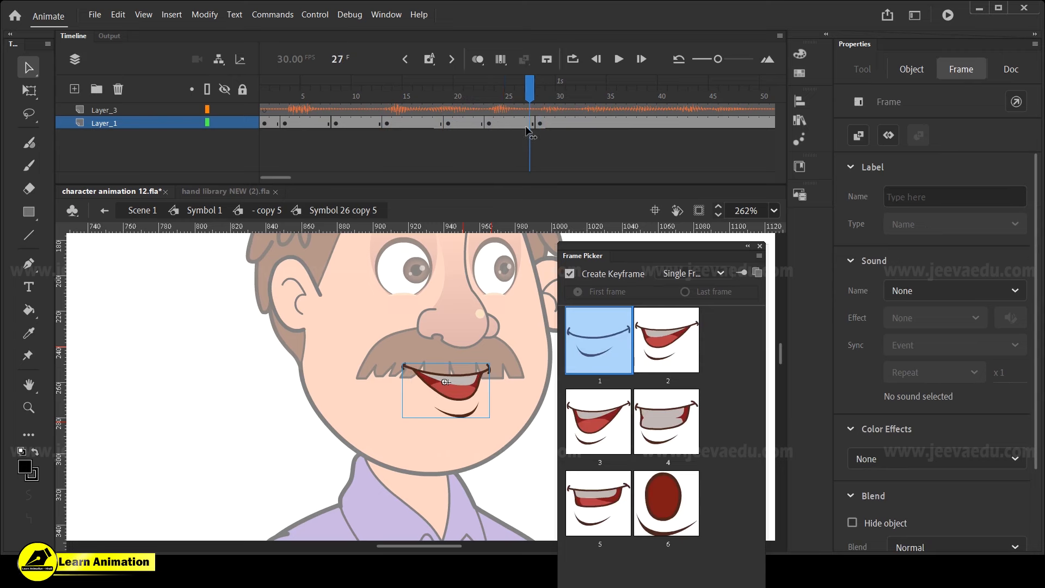
pyautogui.click(591, 123)
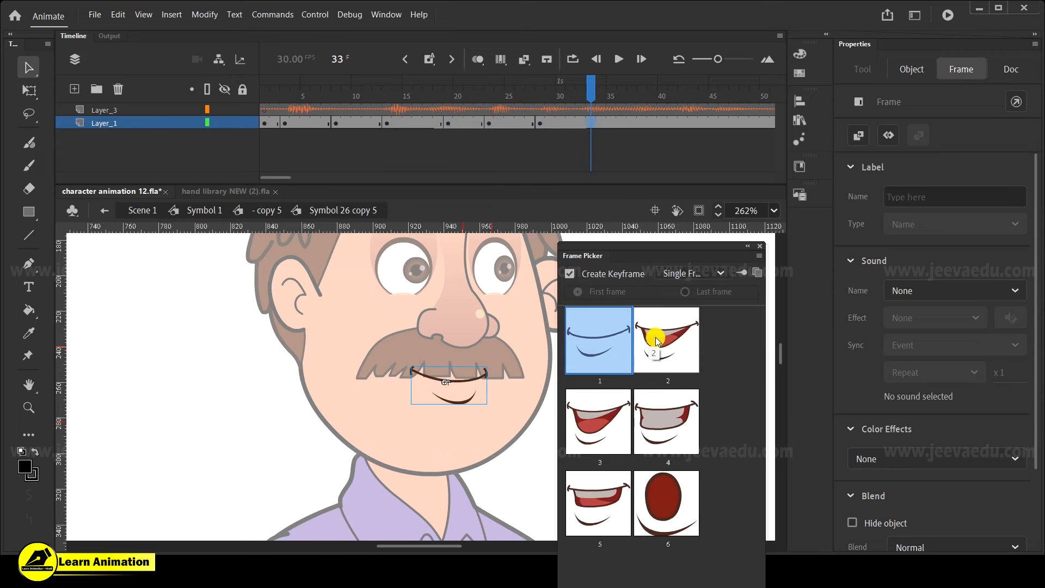
pyautogui.click(623, 419)
pyautogui.click(288, 122)
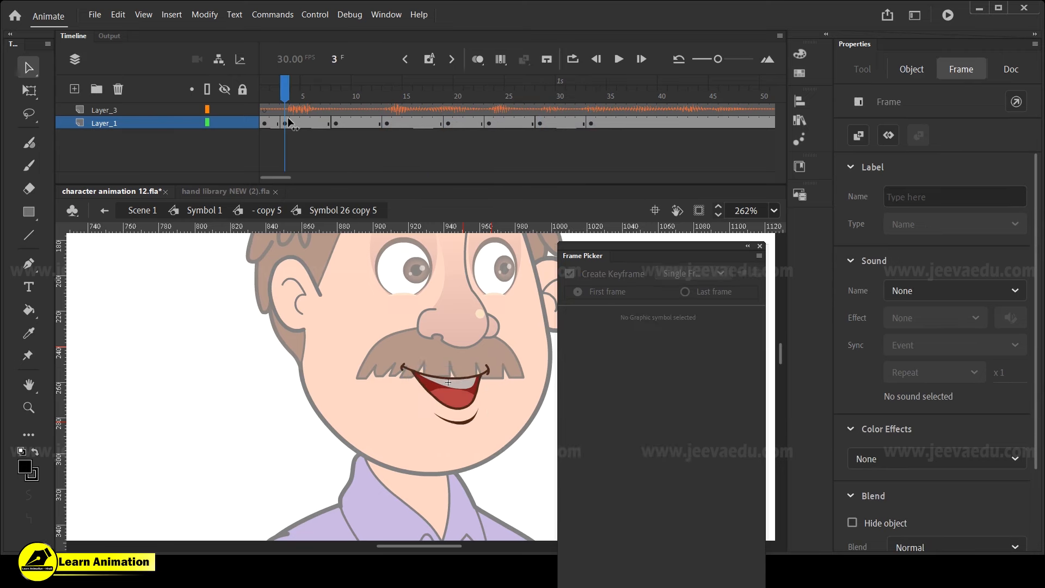
pyautogui.press('Return')
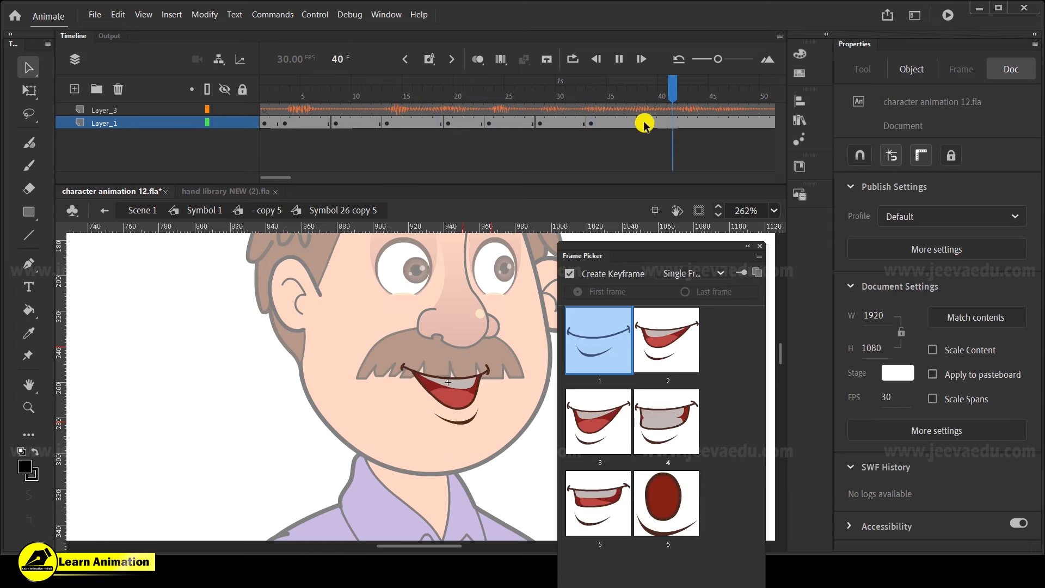
# On Layer_1, set mouth shape 1 at frame 38 and mouth shape 6 at frame 42
pyautogui.click(601, 123)
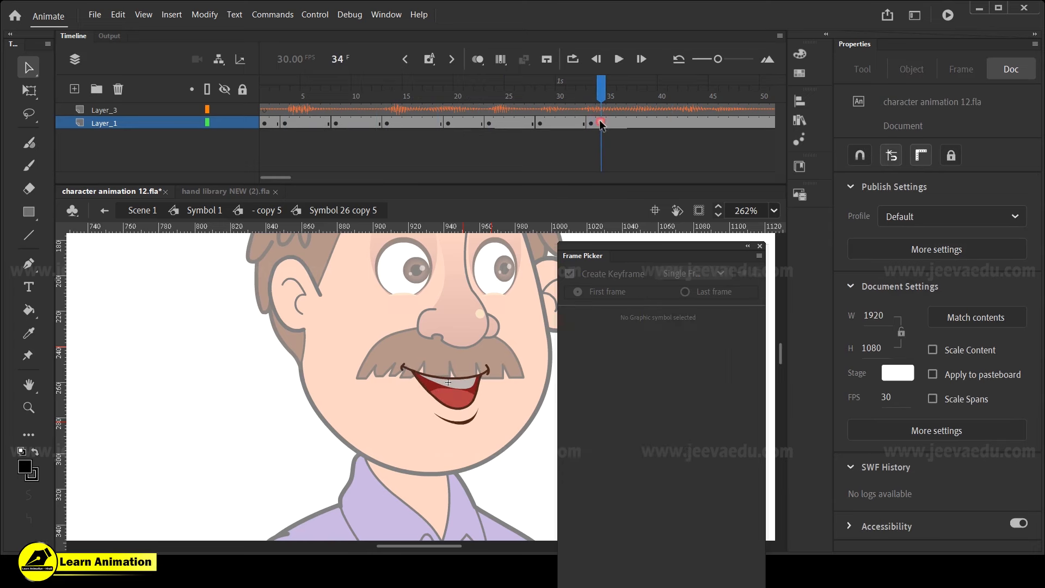
pyautogui.click(642, 123)
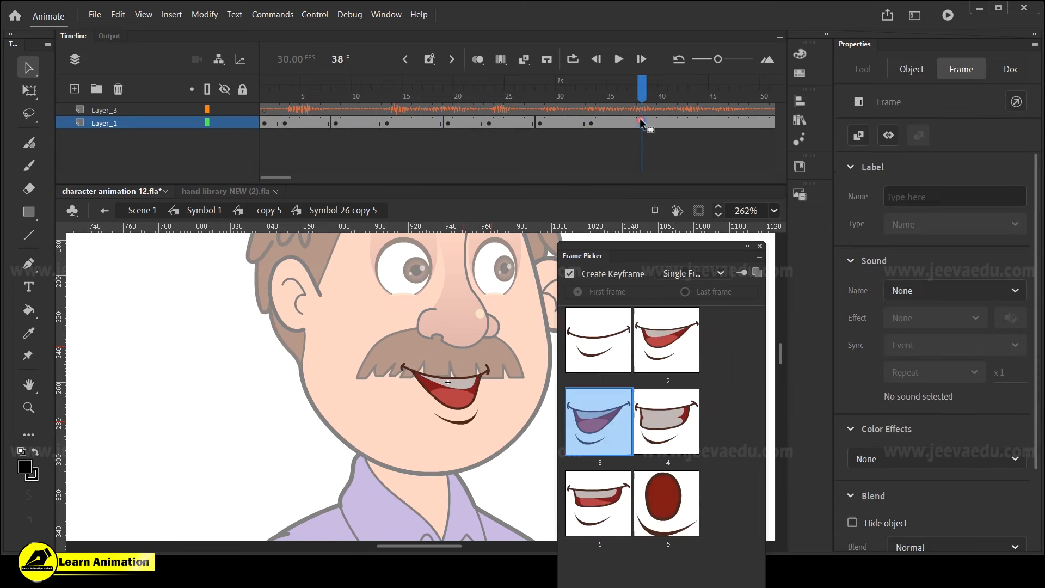
pyautogui.click(603, 350)
pyautogui.click(682, 123)
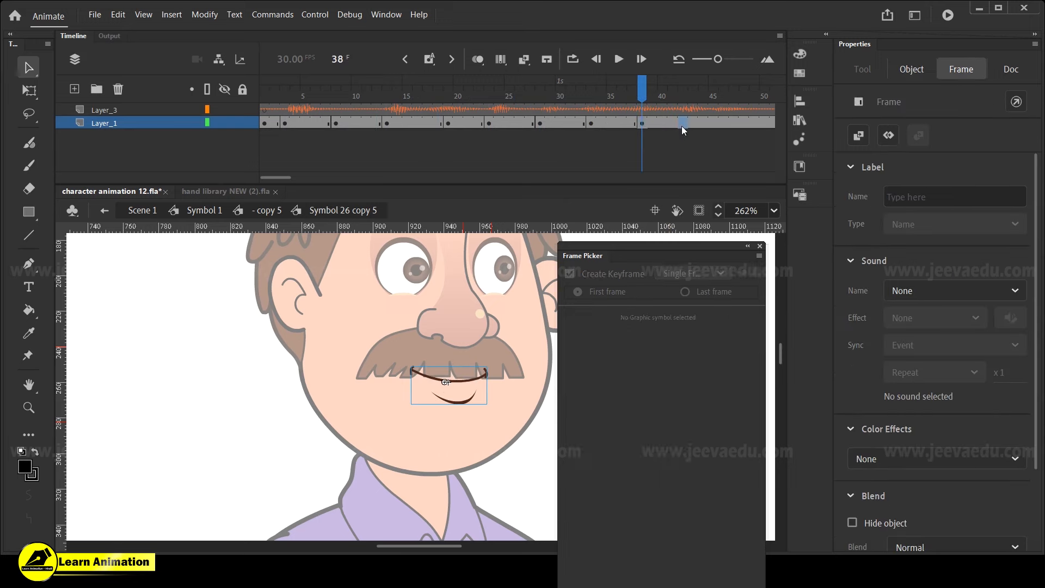
pyautogui.click(663, 489)
# Set mouth shape 1 at frame 50 on Layer_1 and play the lip sync back from frame 1
pyautogui.press('Return')
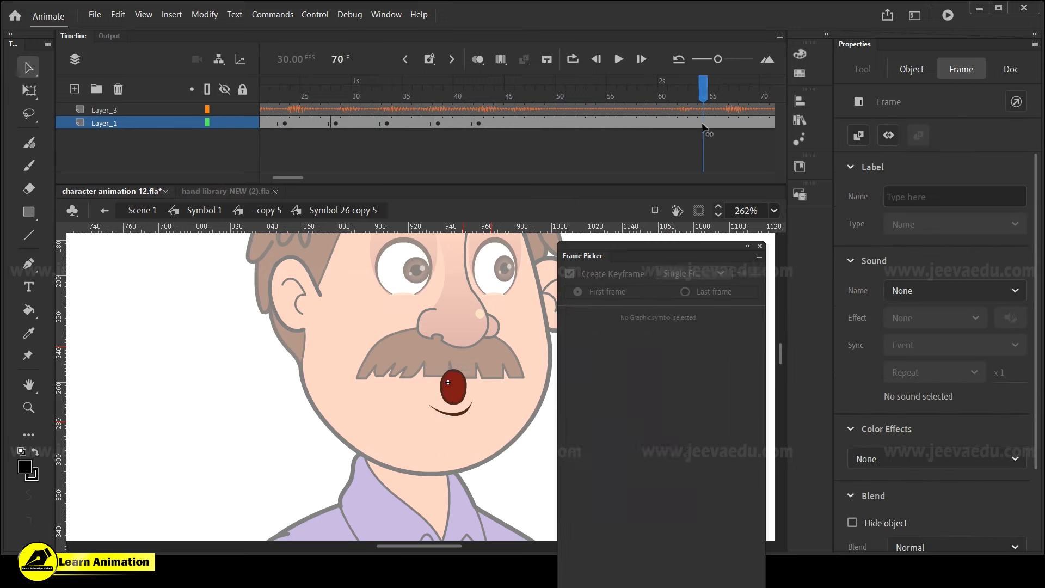
pyautogui.click(548, 156)
pyautogui.click(560, 122)
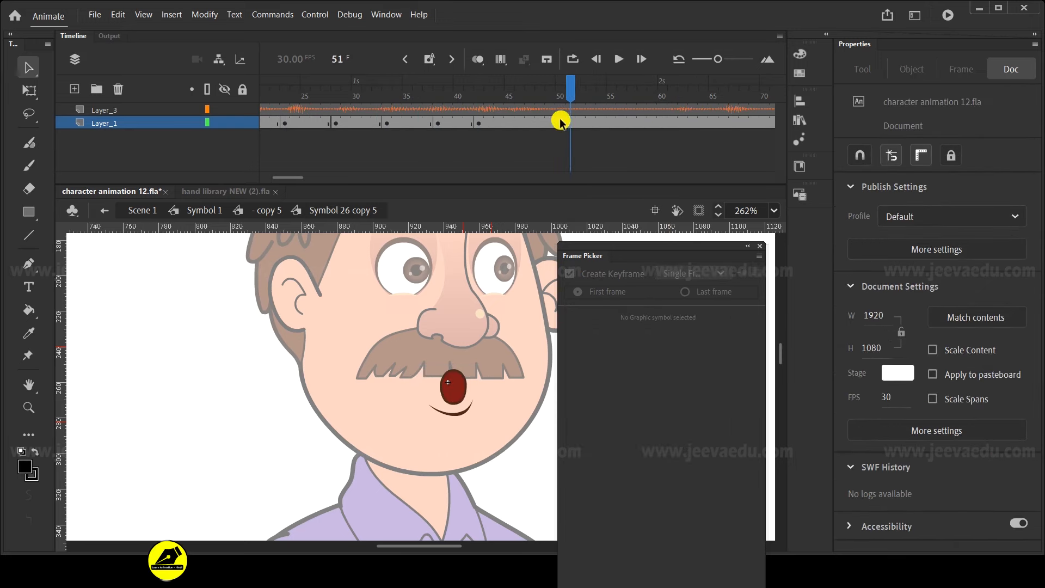
pyautogui.click(610, 330)
pyautogui.click(562, 153)
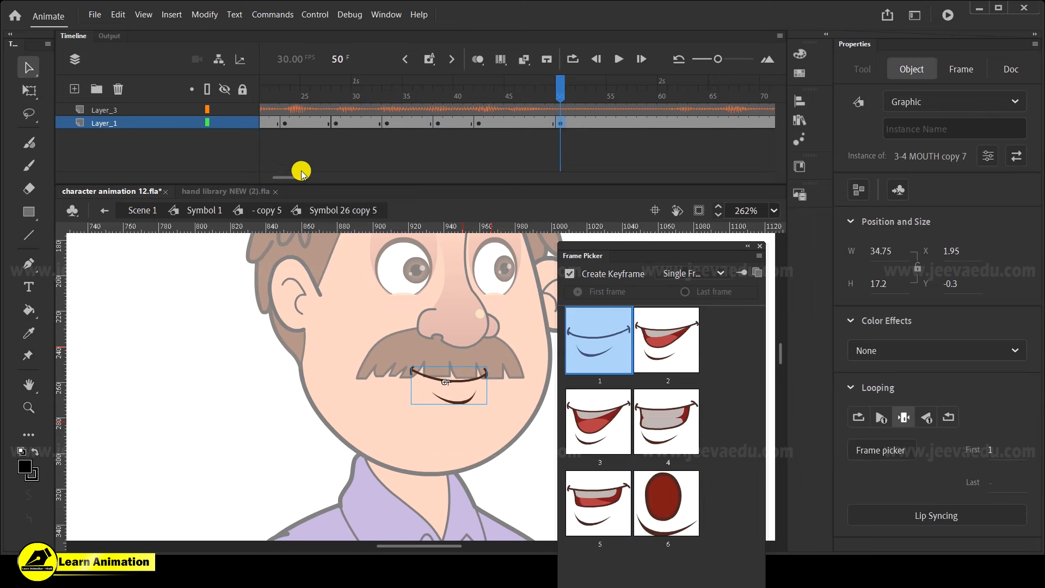
pyautogui.moveTo(287, 177); pyautogui.dragTo(206, 179)
pyautogui.click(265, 107)
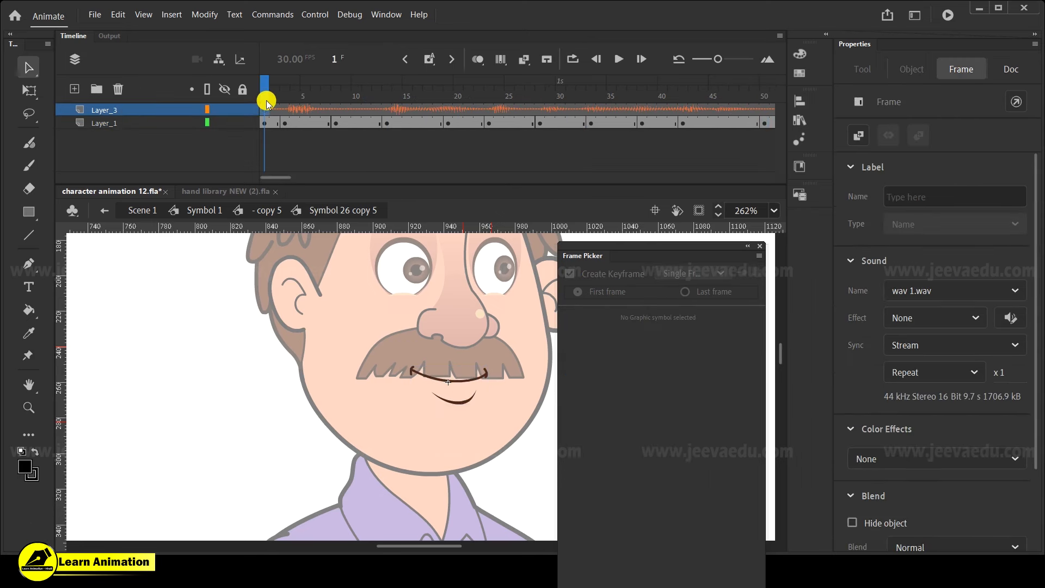
pyautogui.press('Return')
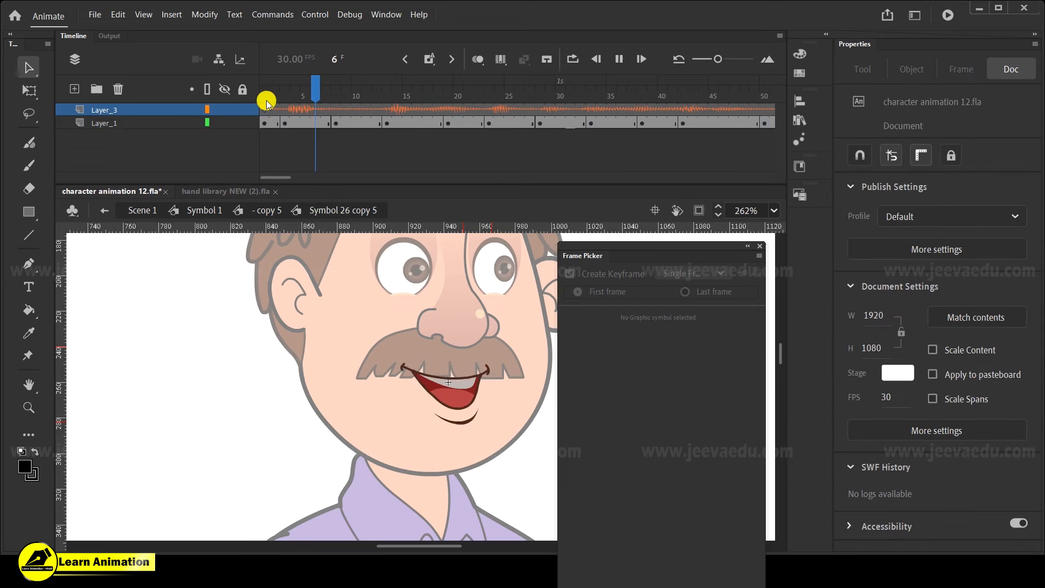
pyautogui.press('Return')
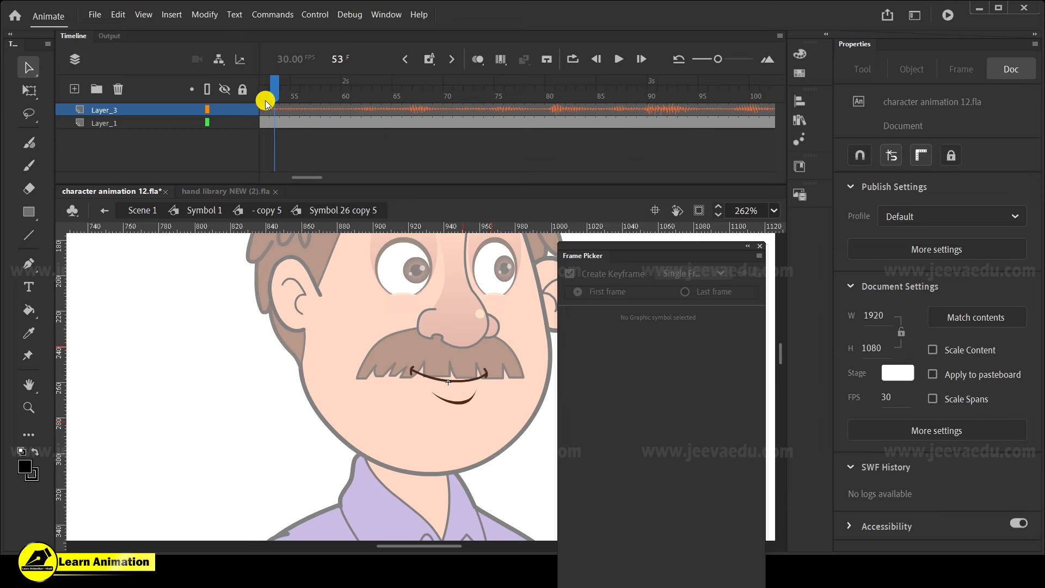
# On Layer_1, set mouth shape 3 at frame 60 and mouth shape 1 at frame 65
pyautogui.moveTo(308, 178)
pyautogui.mouseDown()
pyautogui.moveTo(216, 179)
pyautogui.moveTo(302, 182)
pyautogui.mouseUp()
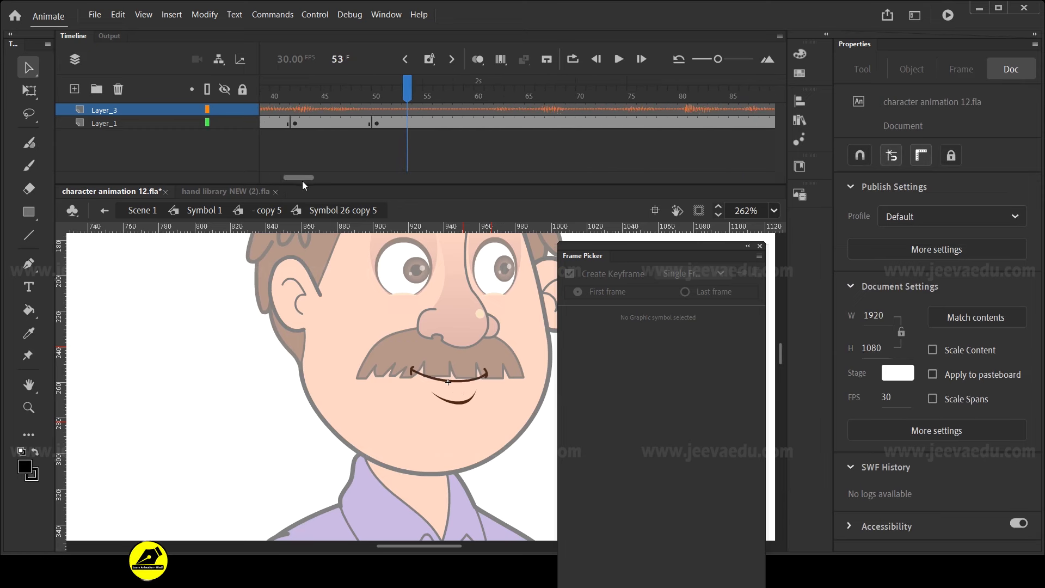
pyautogui.click(478, 123)
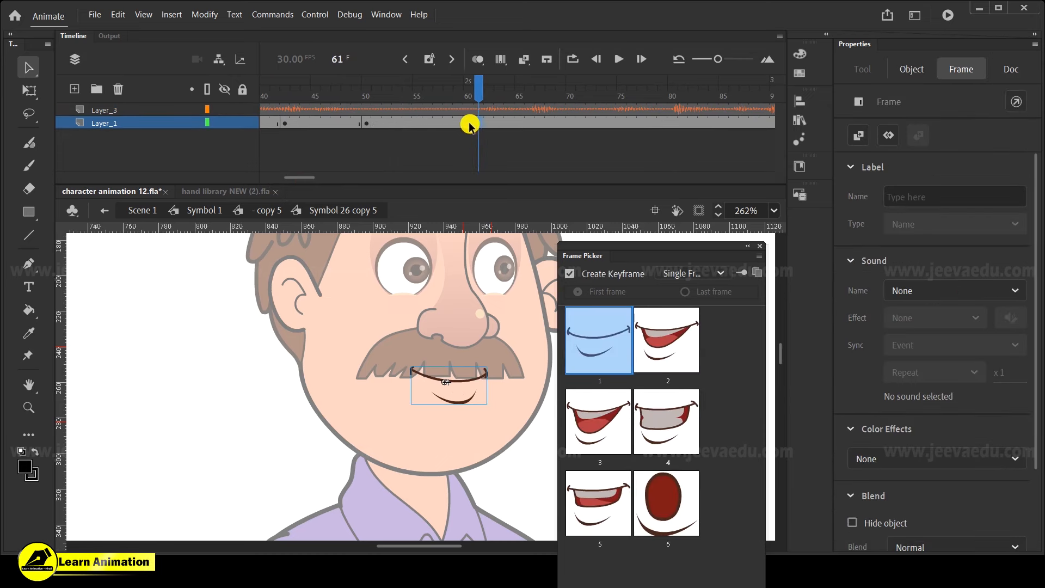
pyautogui.click(533, 135)
pyautogui.click(466, 123)
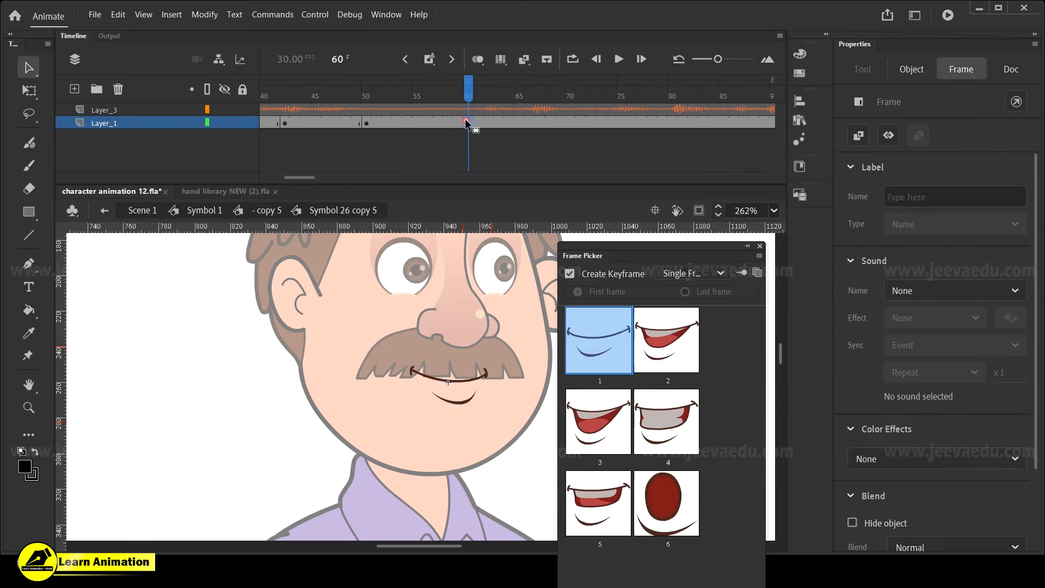
pyautogui.click(588, 431)
pyautogui.click(510, 123)
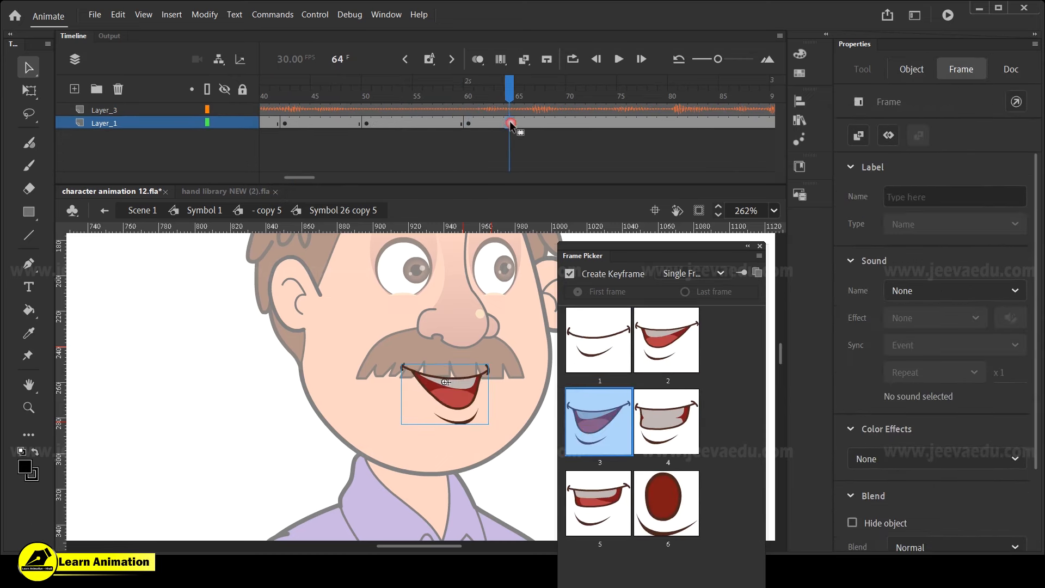
pyautogui.click(598, 339)
# On Layer_1, set mouth shape 2 at frame 70 and mouth shape 1 at frame 75
pyautogui.click(570, 123)
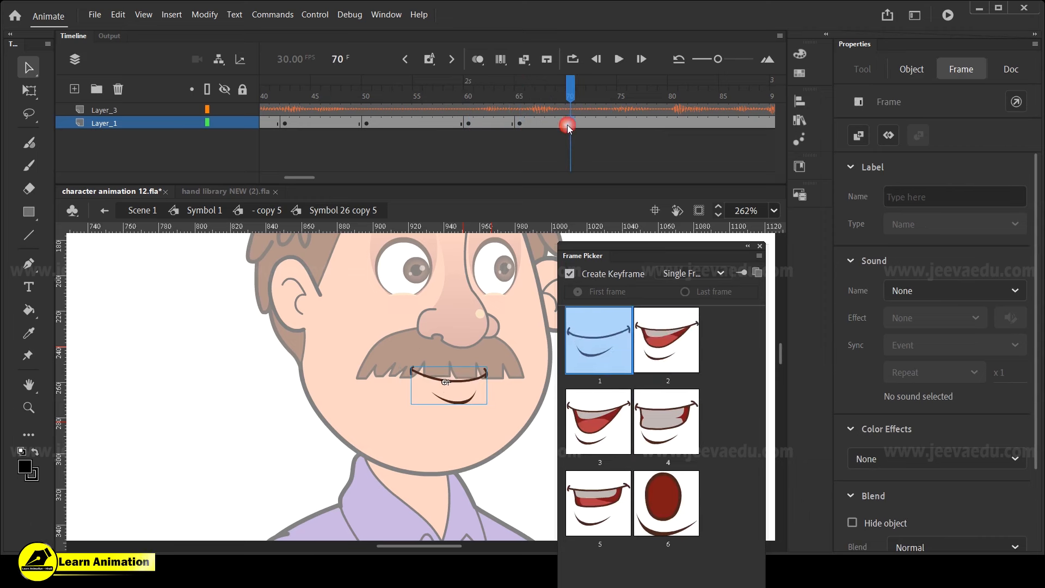
pyautogui.click(680, 342)
pyautogui.click(518, 123)
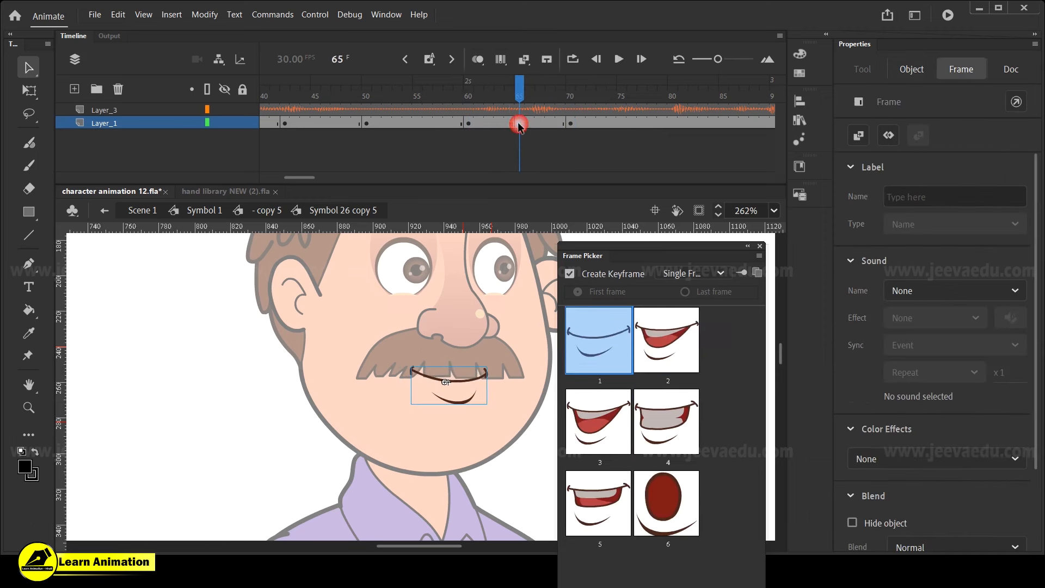
pyautogui.click(621, 123)
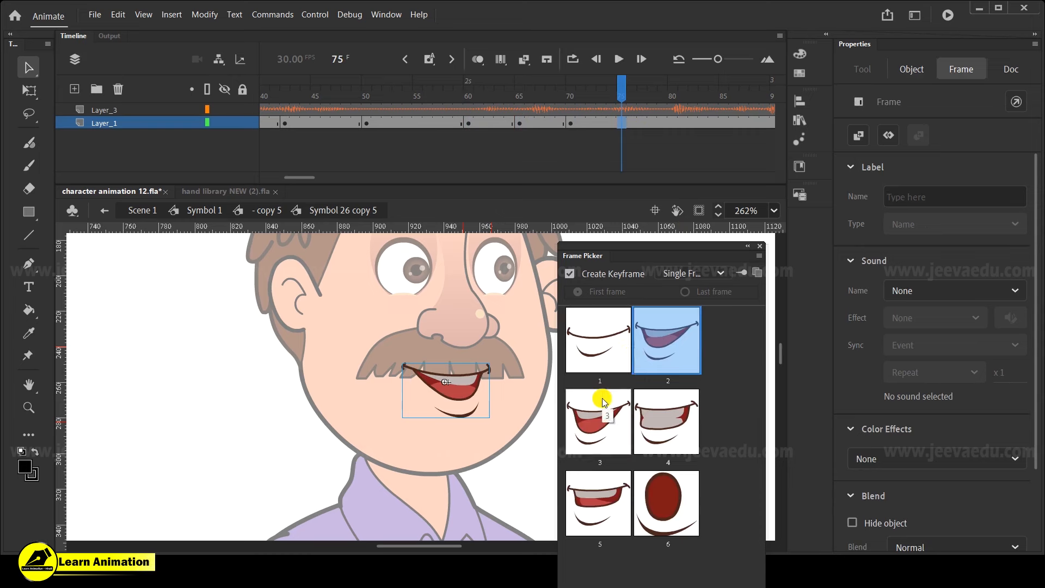
pyautogui.click(602, 330)
# Play back the newly keyed mouth shapes and set mouth shape 4 at frame 80 on Layer_1
pyautogui.moveTo(615, 89); pyautogui.dragTo(451, 117)
pyautogui.press('Return')
pyautogui.press('Return')
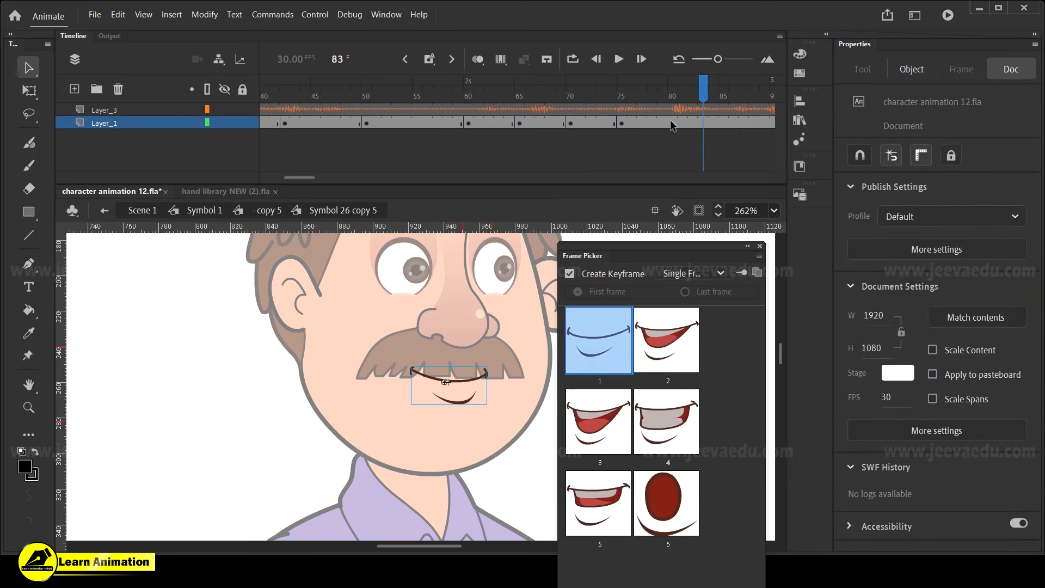
pyautogui.click(672, 123)
pyautogui.click(672, 426)
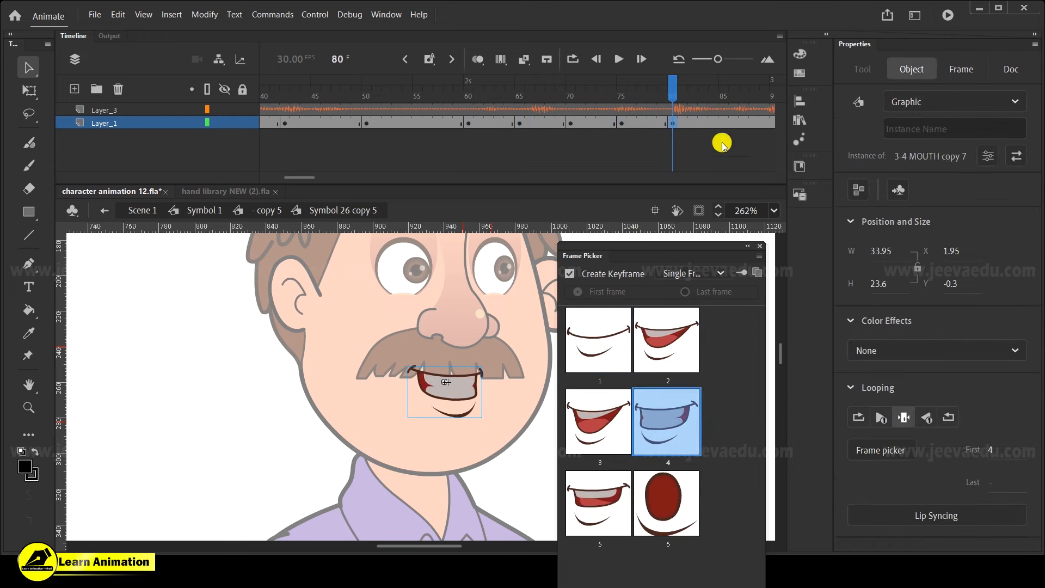
# On Layer_1, set mouth shape 3 at frame 85 and mouth shape 1 at frame 89
pyautogui.moveTo(680, 94); pyautogui.dragTo(617, 123)
pyautogui.click(618, 123)
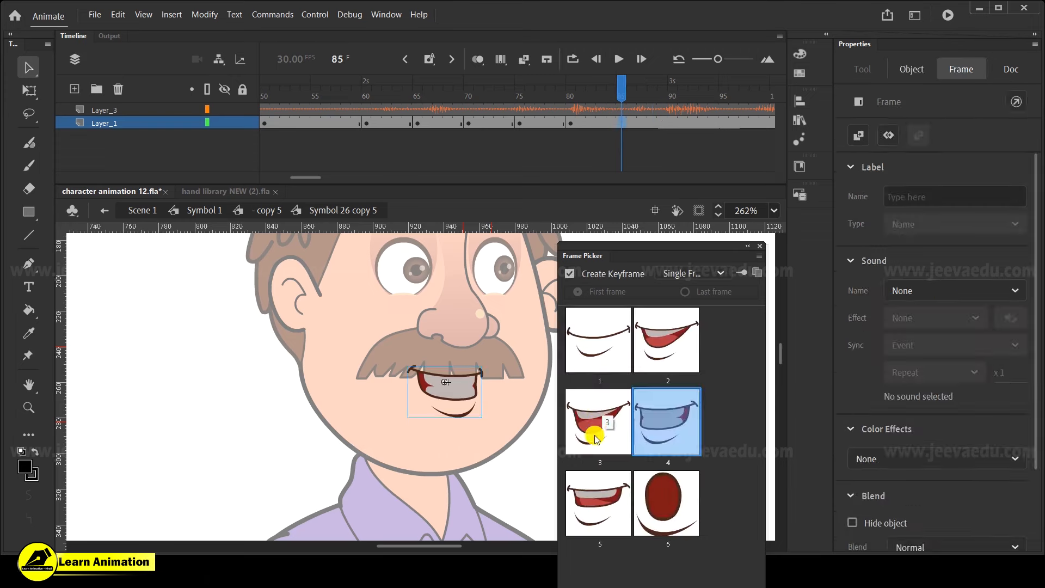
pyautogui.click(596, 424)
pyautogui.click(661, 123)
pyautogui.click(606, 345)
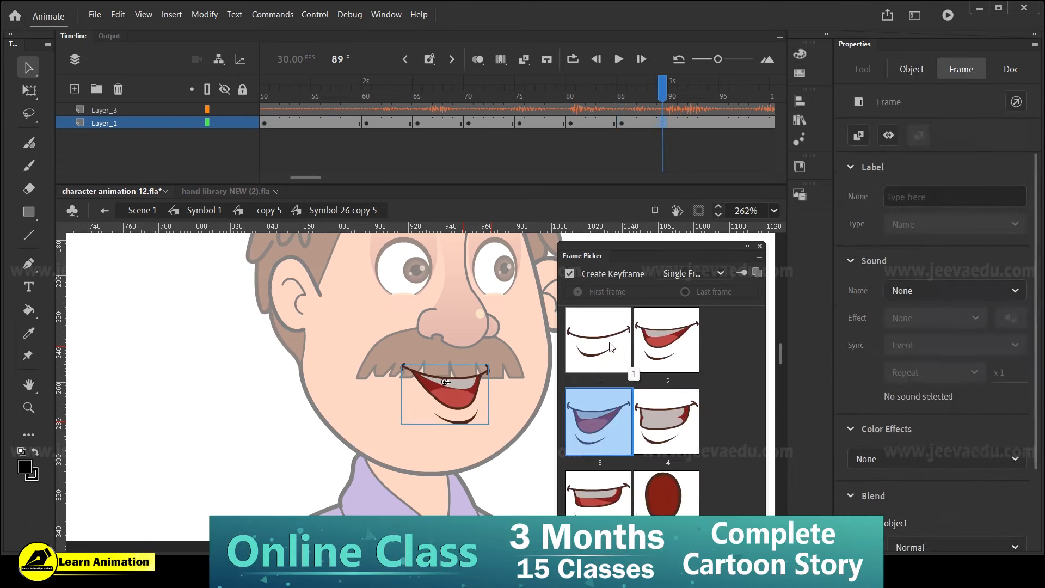
# Listen to the next sounds and set mouth shape 6 at frame 94 and mouth shape 1 at frame 101 on Layer_1
pyautogui.moveTo(655, 90); pyautogui.dragTo(548, 112)
pyautogui.press('Return')
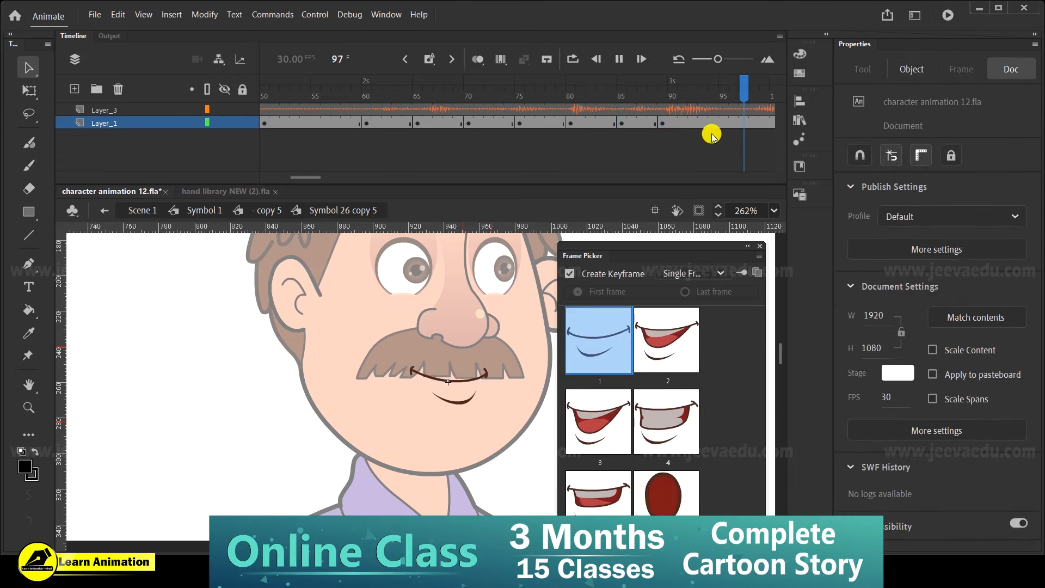
pyautogui.click(710, 123)
pyautogui.click(662, 494)
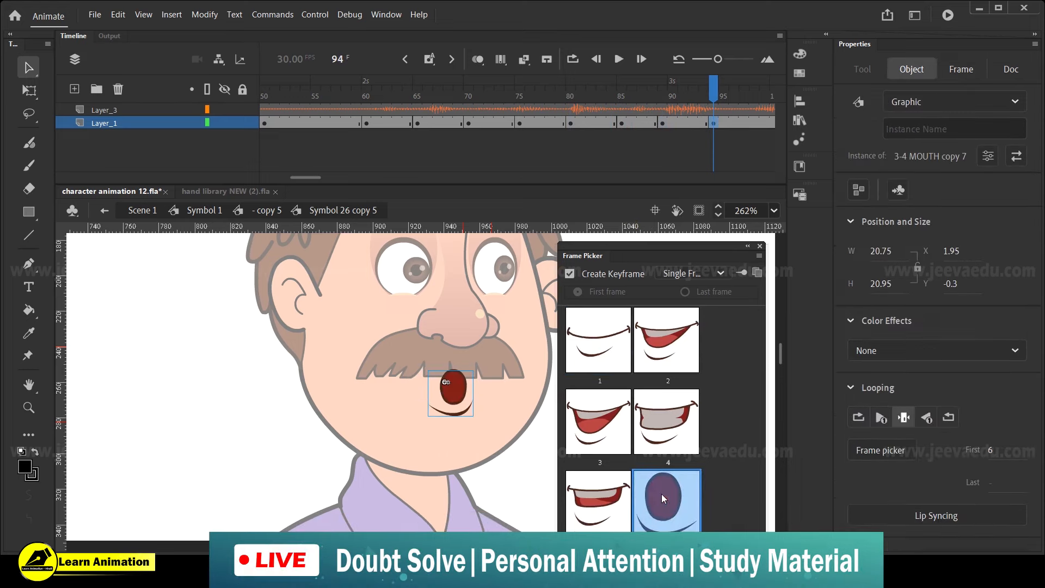
pyautogui.moveTo(713, 92); pyautogui.dragTo(399, 111)
pyautogui.press('Return')
pyautogui.press('Return')
pyautogui.click(530, 123)
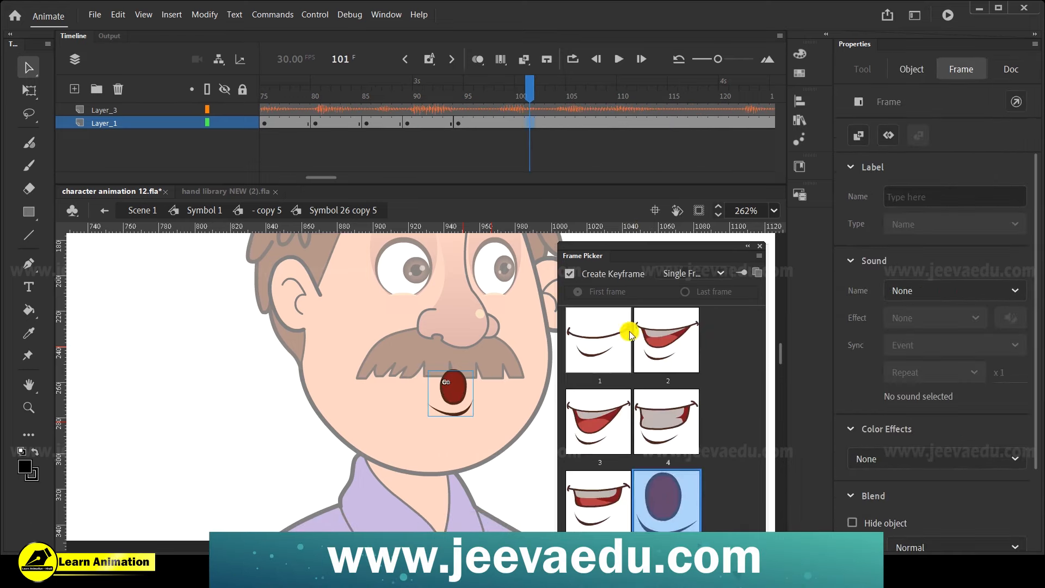
pyautogui.click(620, 335)
# On Layer_1, set mouth shape 3 at frame 105 and mouth shape 1 at frame 110
pyautogui.click(570, 122)
pyautogui.click(605, 433)
pyautogui.click(619, 121)
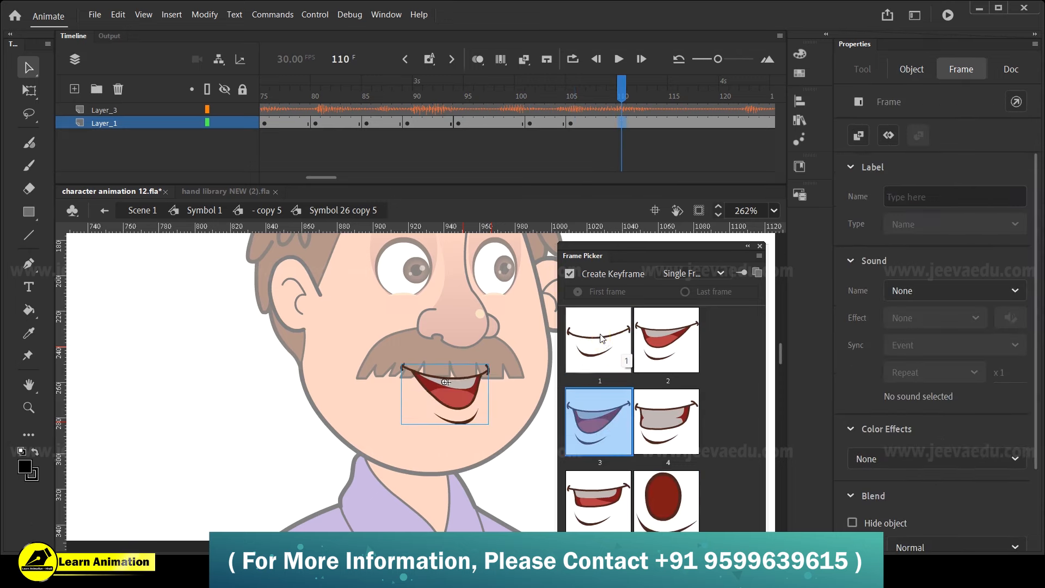
pyautogui.click(600, 337)
# Play back the latest keys and set mouth shape 6 at frame 121 and mouth shape 1 at frame 126 on Layer_1
pyautogui.moveTo(489, 99); pyautogui.dragTo(419, 104)
pyautogui.press('Return')
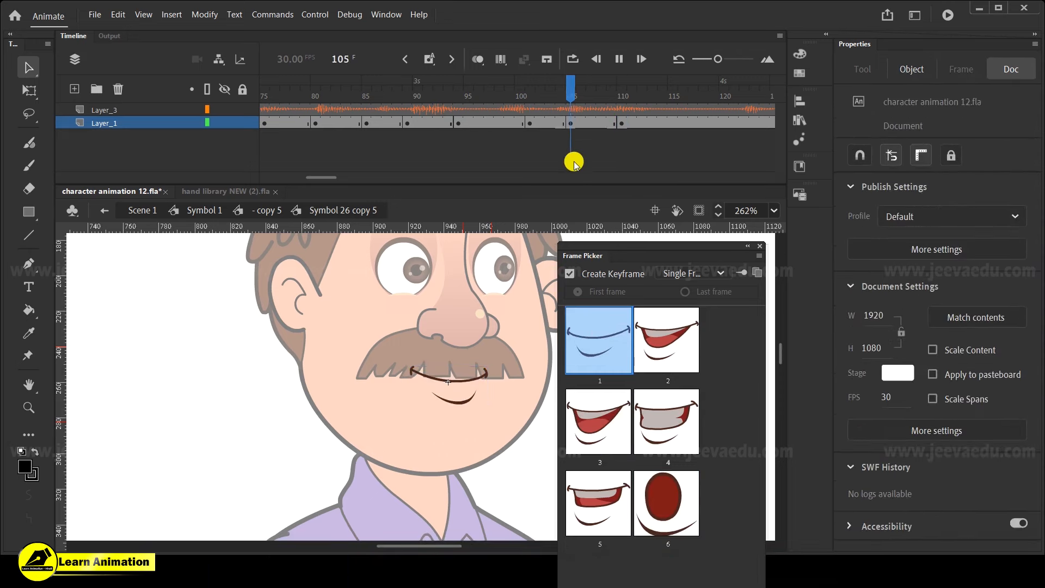
pyautogui.click(494, 128)
pyautogui.click(482, 123)
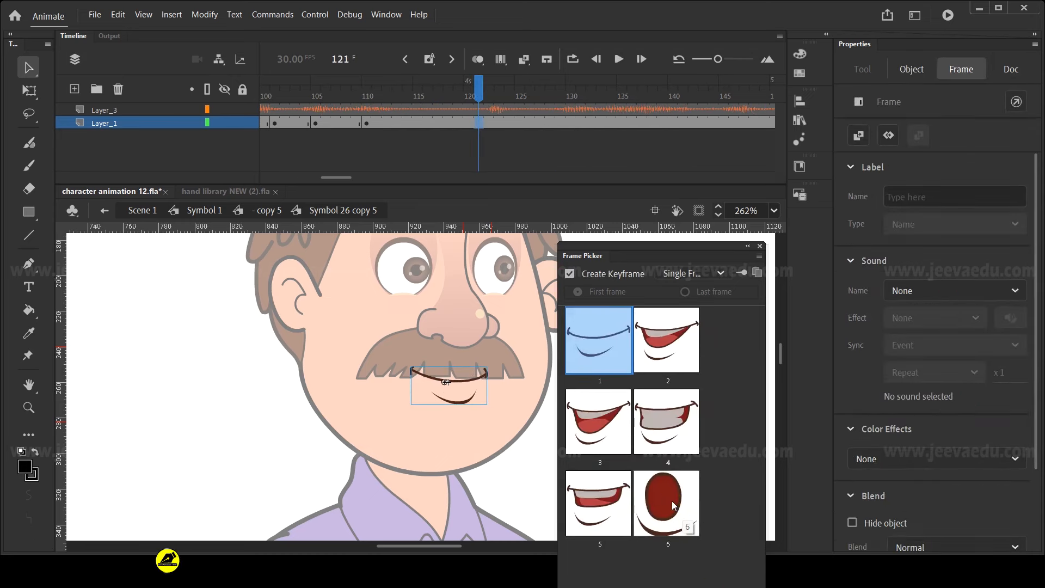
pyautogui.click(671, 501)
pyautogui.click(529, 124)
pyautogui.click(608, 292)
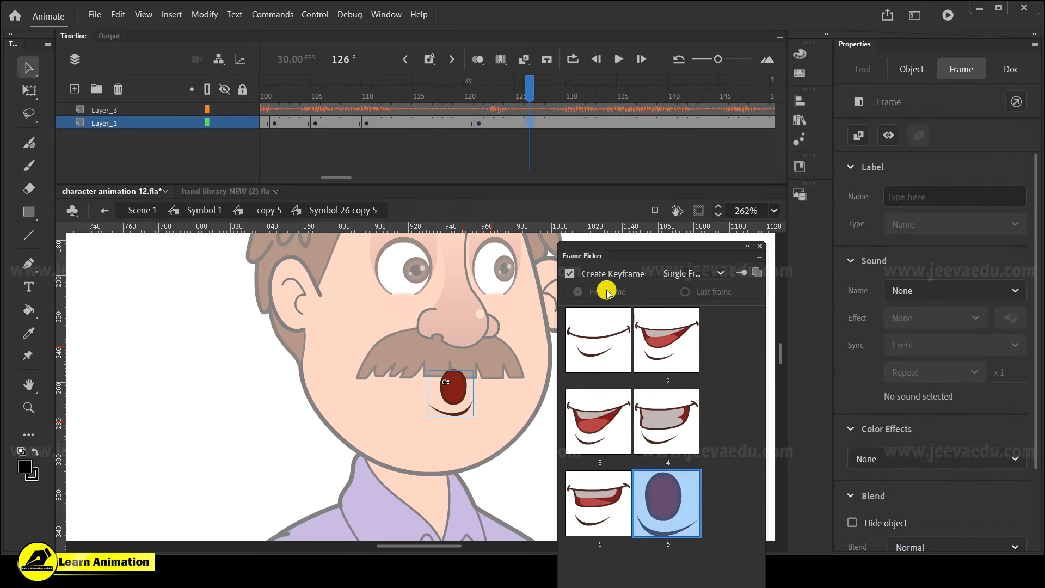
pyautogui.click(601, 333)
# On Layer_1, set mouth shape 3 at frame 130 and mouth shape 1 at frame 134
pyautogui.click(570, 123)
pyautogui.click(601, 430)
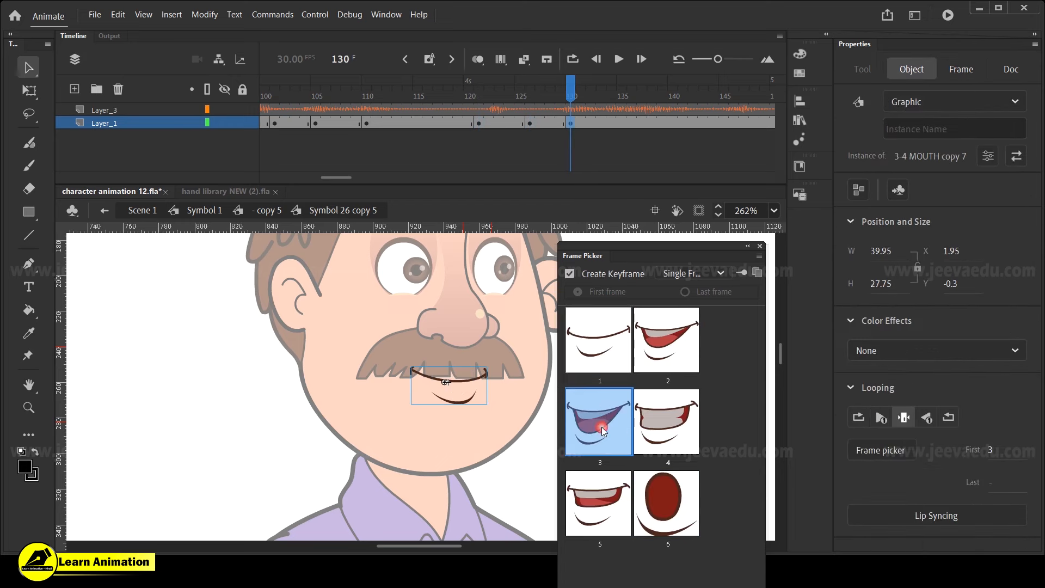
pyautogui.click(555, 108)
pyautogui.click(610, 123)
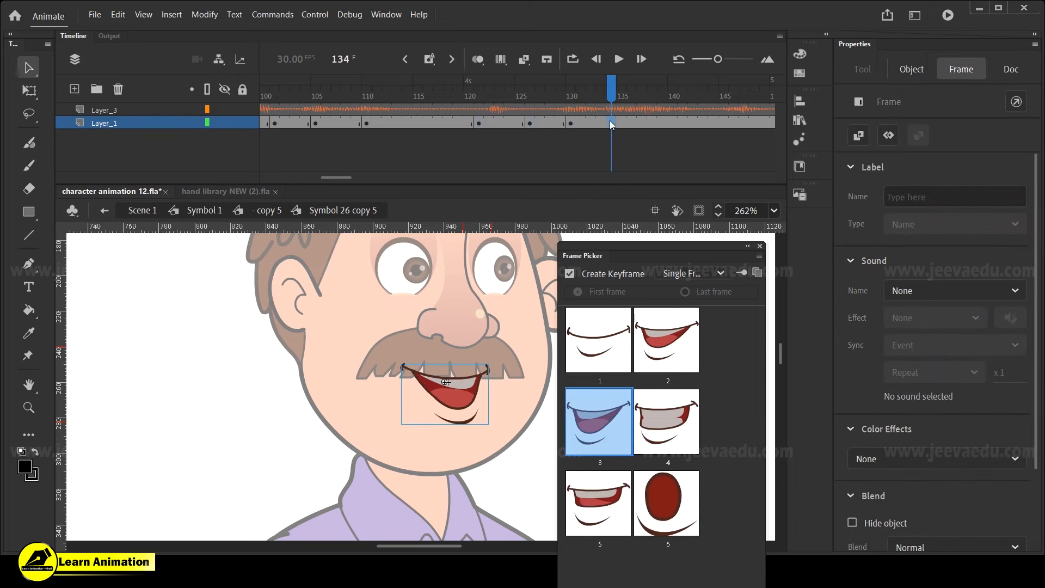
pyautogui.click(604, 342)
# On Layer_1, set mouth shape 2 at frame 139 and mouth shape 1 at frame 143
pyautogui.click(662, 123)
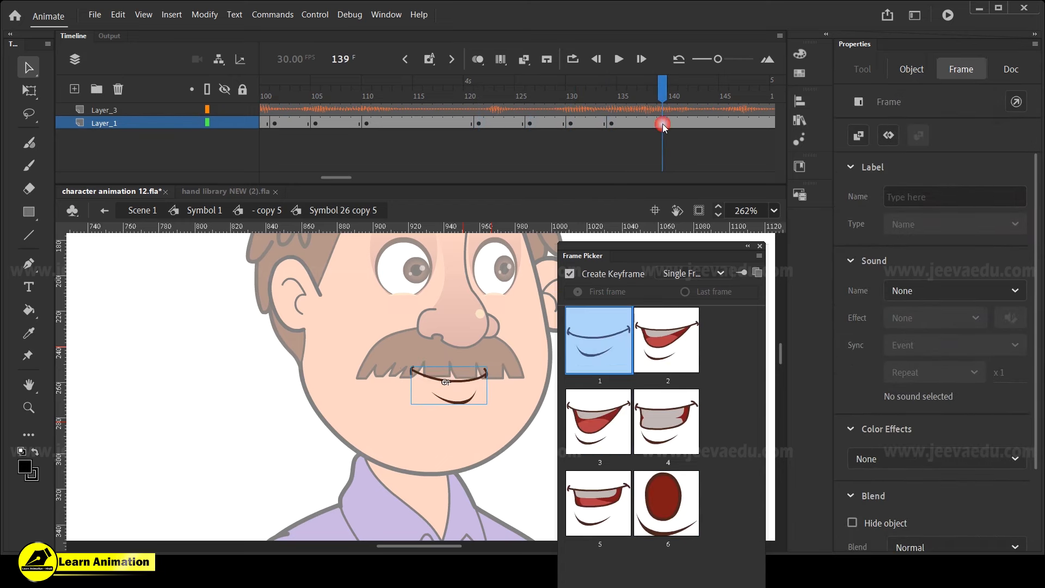
pyautogui.click(672, 333)
pyautogui.click(703, 123)
pyautogui.click(597, 344)
# Replay the recent lip sync and set mouth shape 2 at frame 146 and mouth shape 1 at frame 149 on Layer_1
pyautogui.click(428, 124)
pyautogui.click(323, 132)
pyautogui.press('Return')
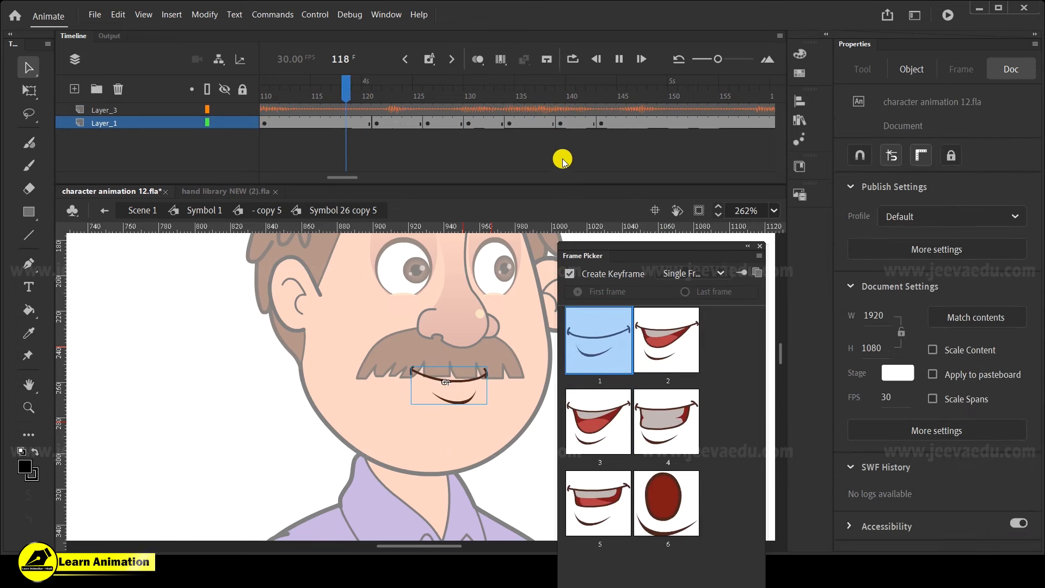
pyautogui.press('Return')
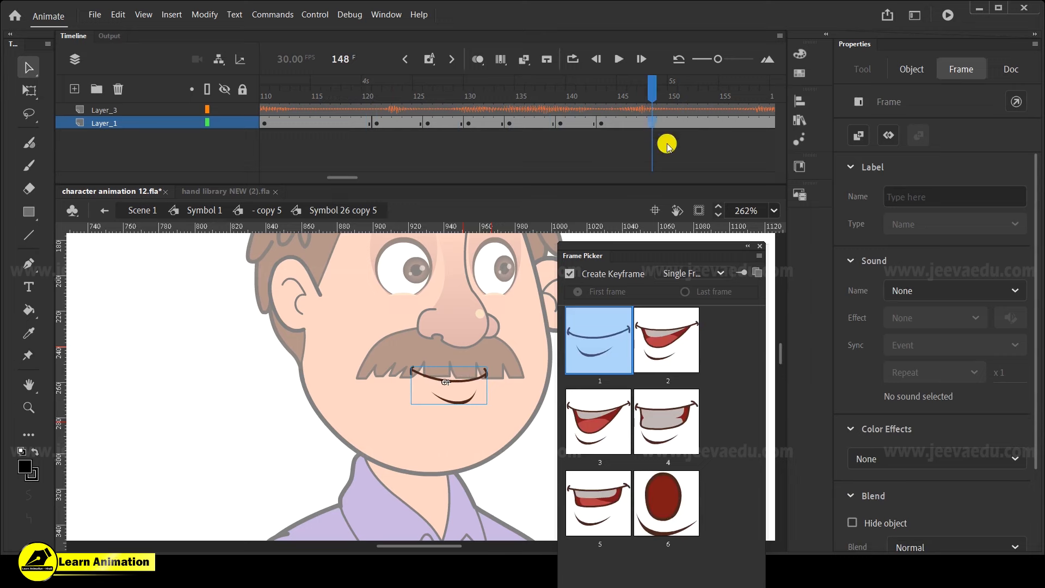
pyautogui.press('Return')
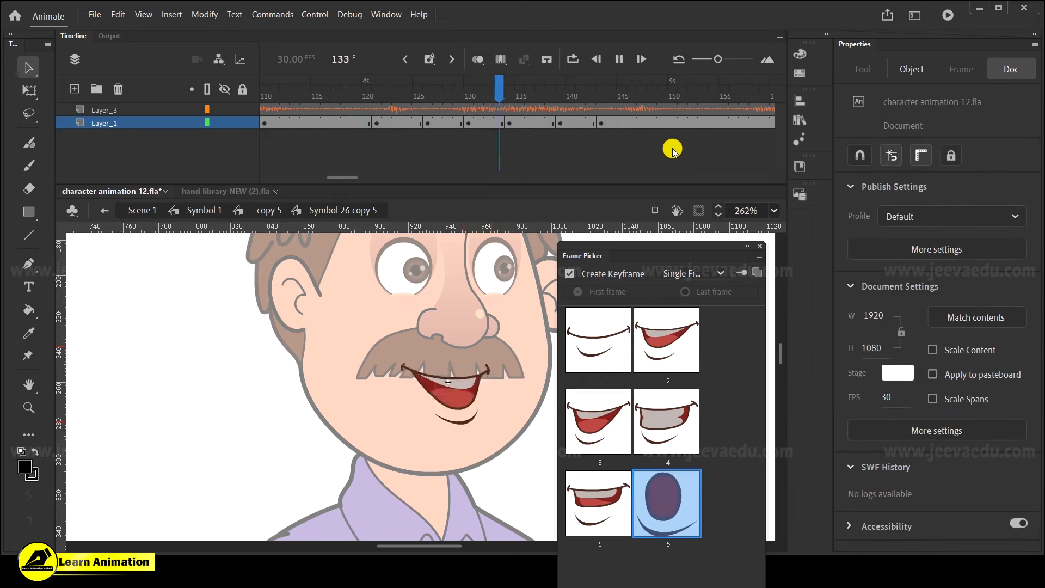
pyautogui.press('Return')
pyautogui.click(635, 120)
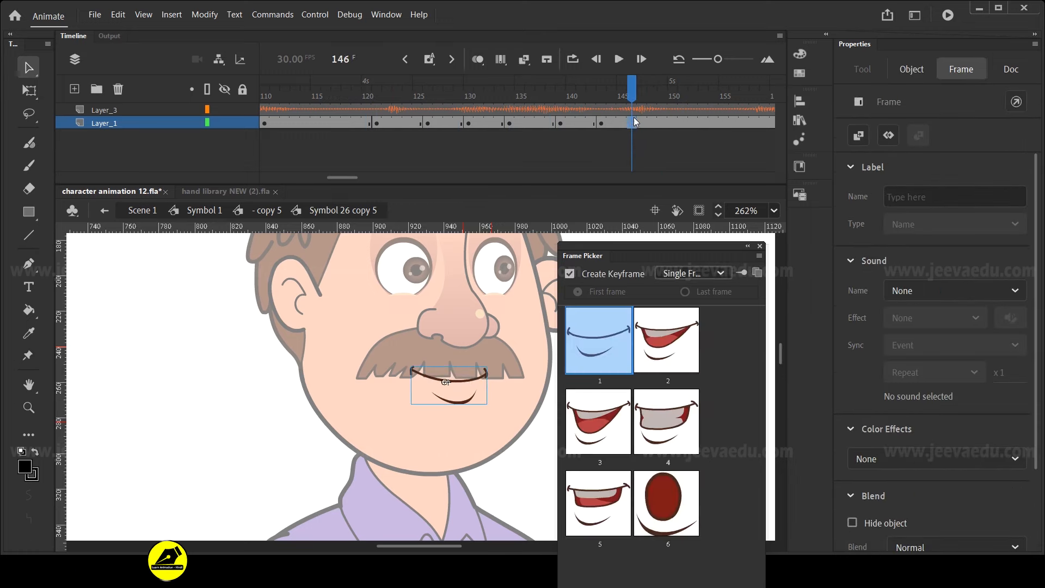
pyautogui.click(668, 335)
pyautogui.click(599, 335)
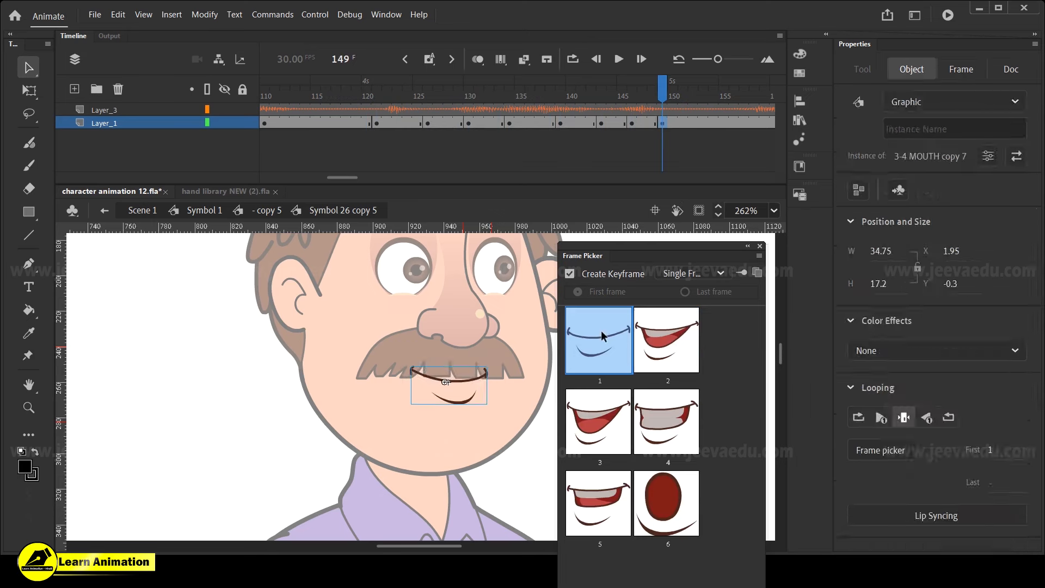
# Replay the recent lip sync and set mouth shape 3 at frame 156 and mouth shape 1 at frame 162 on Layer_1
pyautogui.press('Return')
pyautogui.click(343, 145)
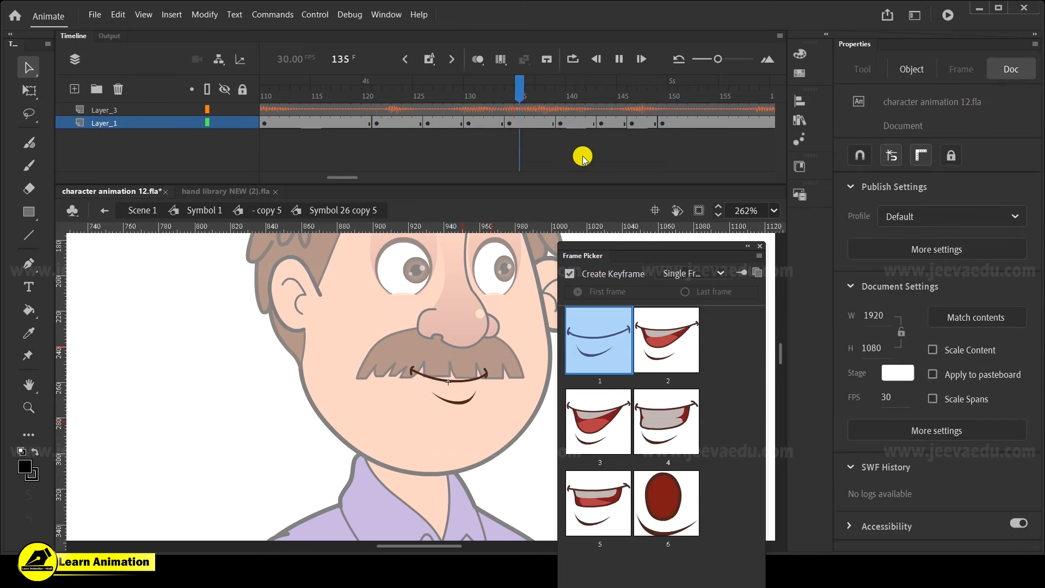
pyautogui.press('Return')
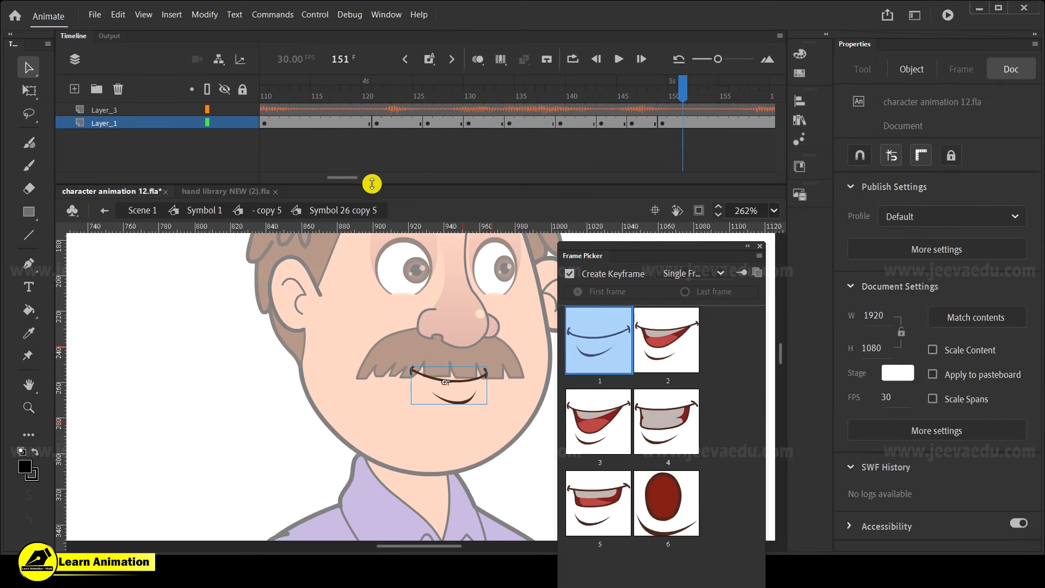
pyautogui.moveTo(354, 178); pyautogui.dragTo(357, 187)
pyautogui.click(659, 94)
pyautogui.press('Return')
pyautogui.press('Return')
pyautogui.moveTo(394, 181); pyautogui.dragTo(372, 182)
pyautogui.click(467, 123)
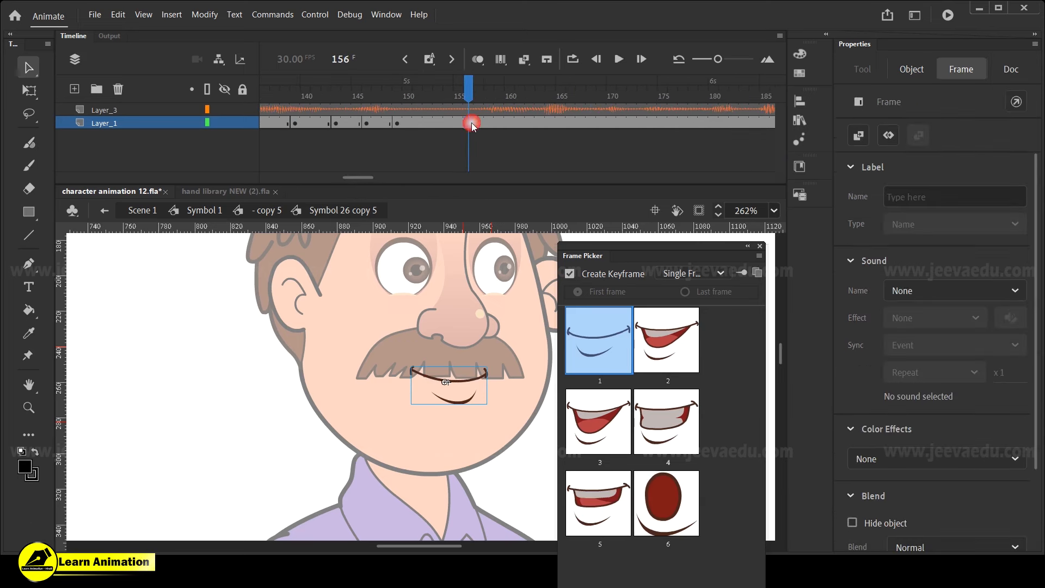
pyautogui.click(594, 430)
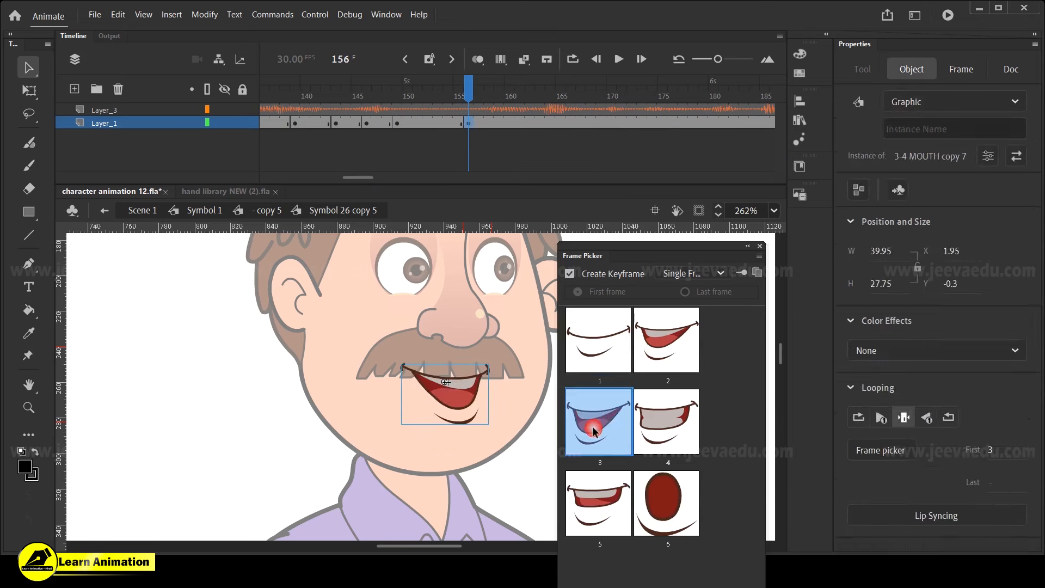
pyautogui.click(527, 124)
pyautogui.click(597, 338)
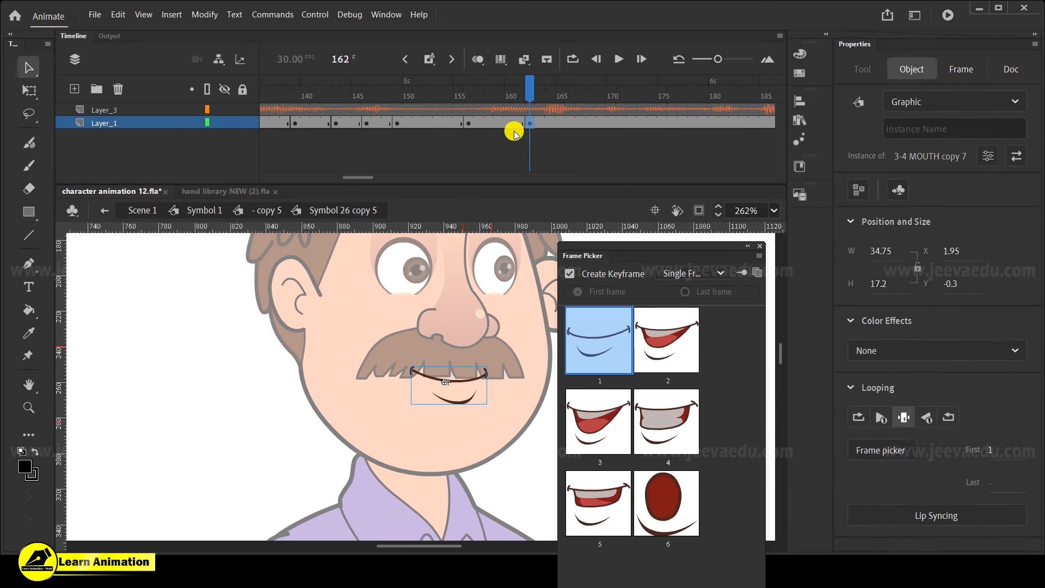
# On Layer_1, set mouth shape 4 at frame 166 and mouth shape 3 at frame 171
pyautogui.click(571, 122)
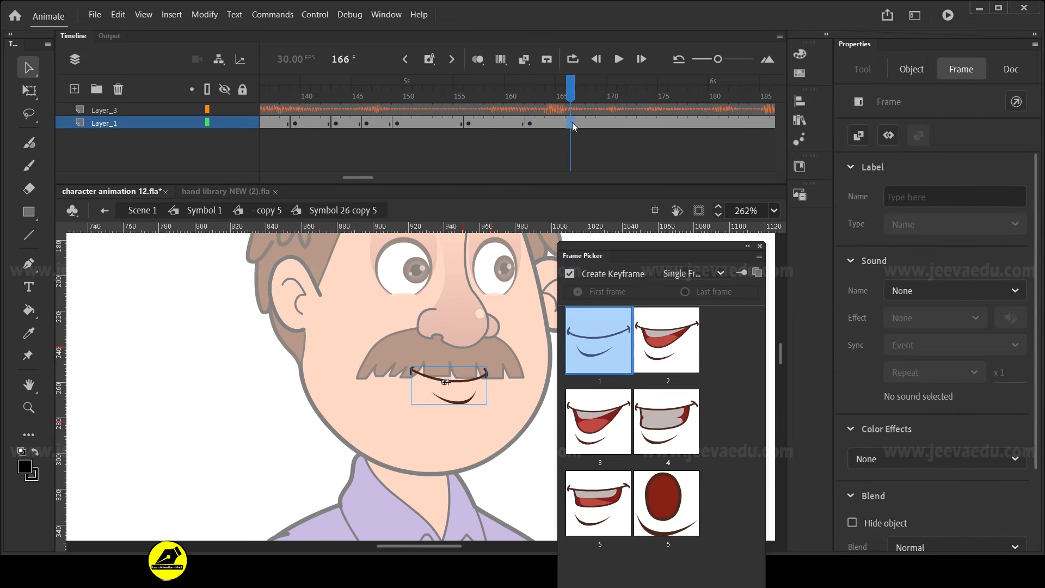
pyautogui.click(658, 426)
pyautogui.click(620, 123)
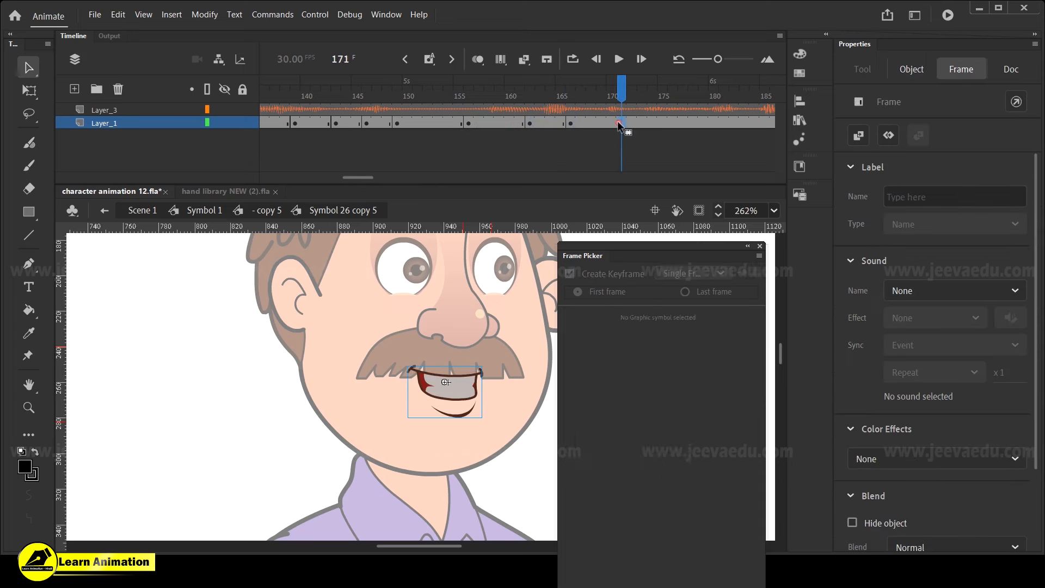
pyautogui.click(599, 413)
# Review the latest keys and set mouth shape 1 at frame 175 and mouth shape 2 at frame 179 on Layer_1
pyautogui.click(574, 124)
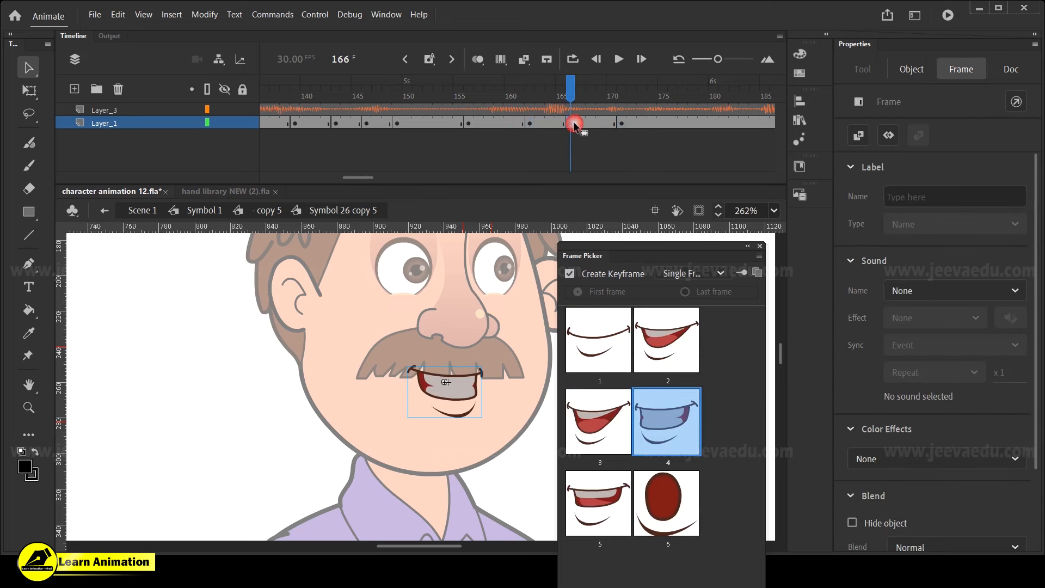
pyautogui.click(621, 123)
pyautogui.click(662, 123)
pyautogui.click(613, 326)
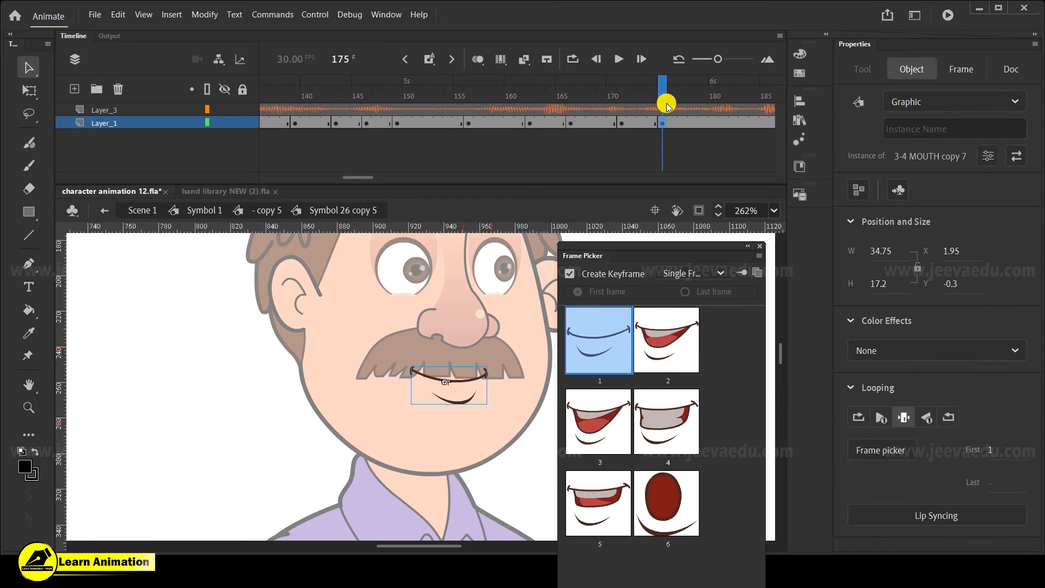
pyautogui.click(449, 111)
pyautogui.press('Return')
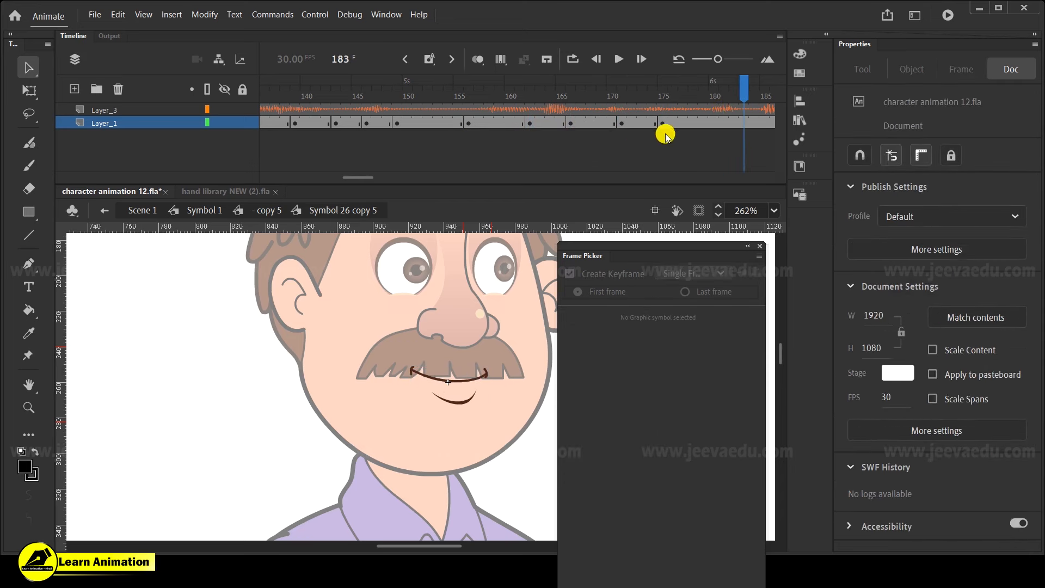
pyautogui.click(702, 123)
pyautogui.click(678, 341)
# Play on along the waveform and set mouth shape 1 at frame 184 and mouth shape 6 at frame 190 on Layer_1
pyautogui.press('Return')
pyautogui.click(685, 123)
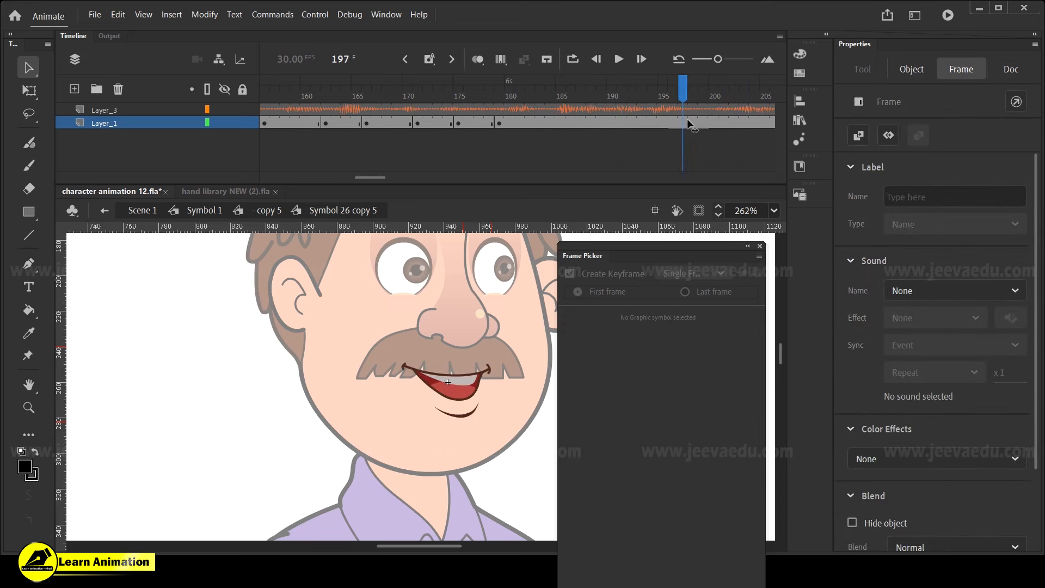
pyautogui.click(511, 125)
pyautogui.press('Return')
pyautogui.click(550, 124)
pyautogui.click(590, 345)
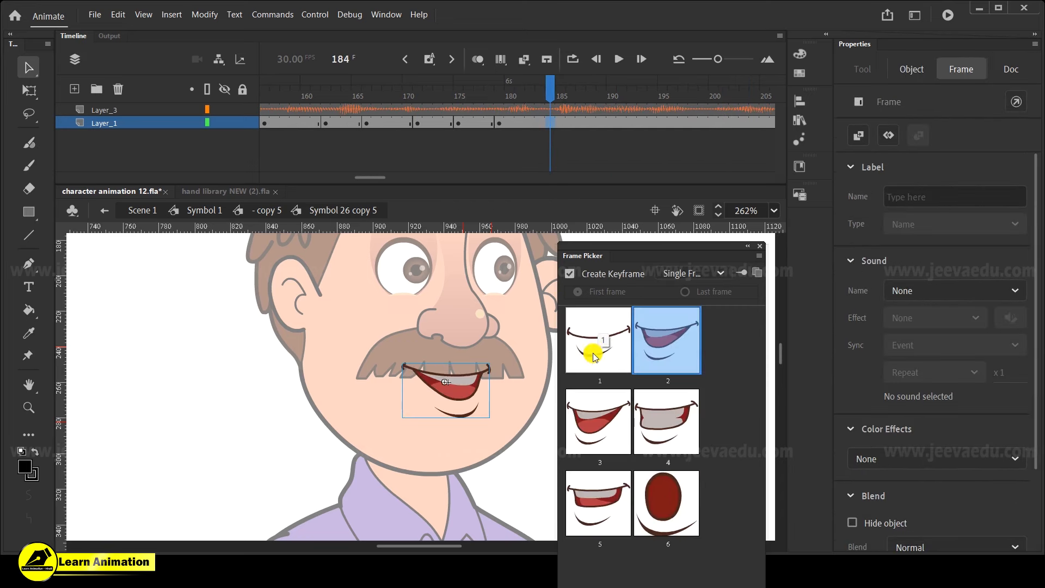
pyautogui.click(634, 161)
pyautogui.press('Return')
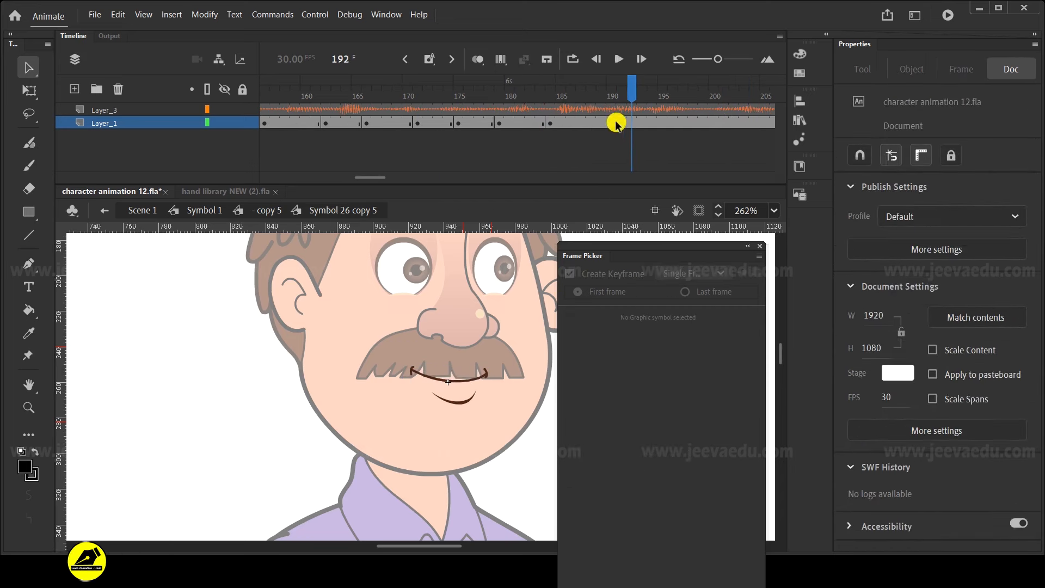
pyautogui.click(612, 124)
pyautogui.click(666, 503)
pyautogui.click(612, 122)
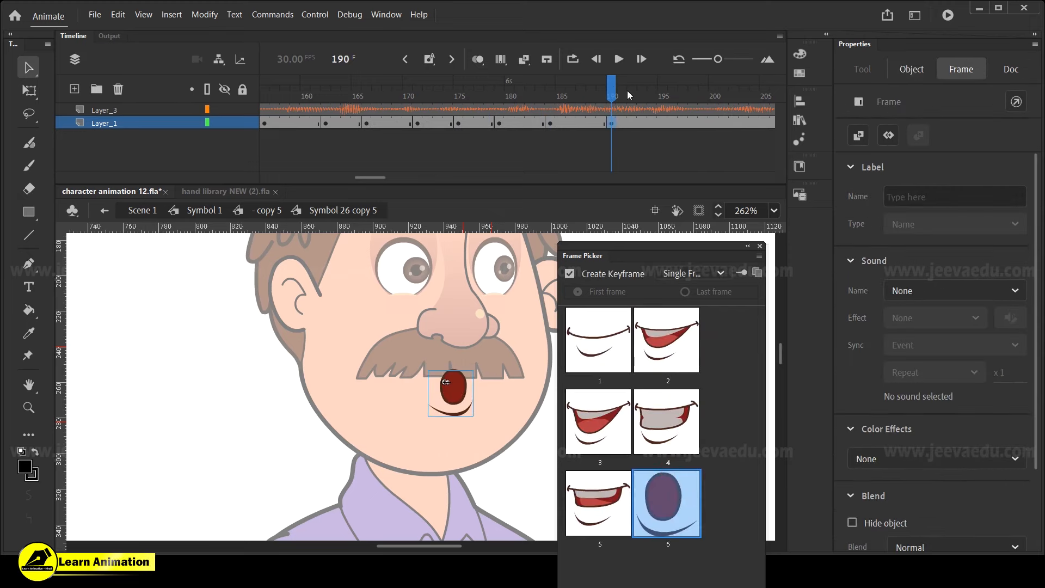
# Replay the recent lip sync and set mouth shape 1 at frame 197 on Layer_1
pyautogui.press('Return')
pyautogui.click(428, 124)
pyautogui.press('Return')
pyautogui.click(526, 124)
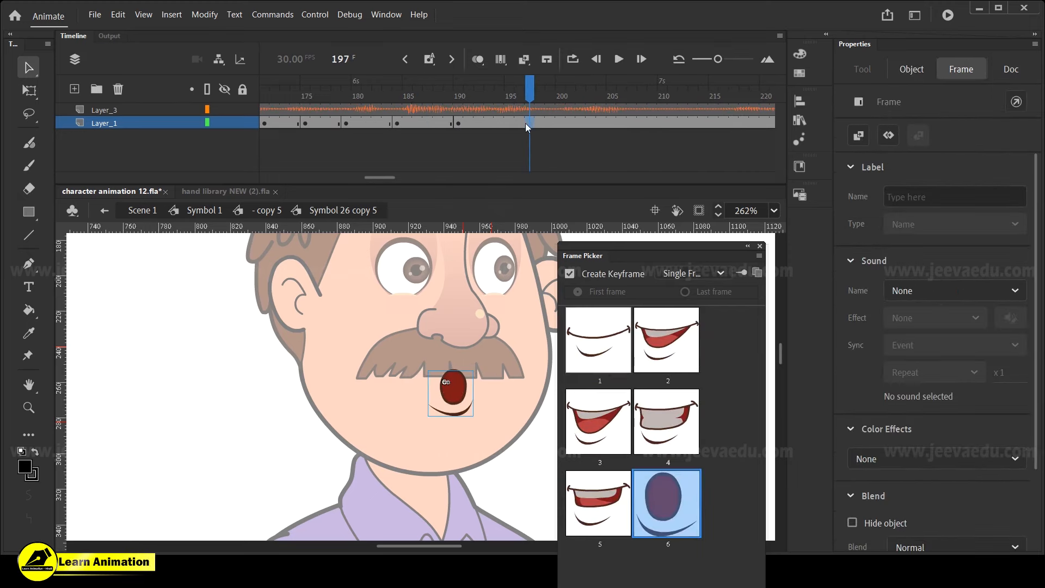
pyautogui.click(607, 353)
# On Layer_1, set mouth shape 3 at frame 202 and mouth shape 1 at frame 207
pyautogui.press('Return')
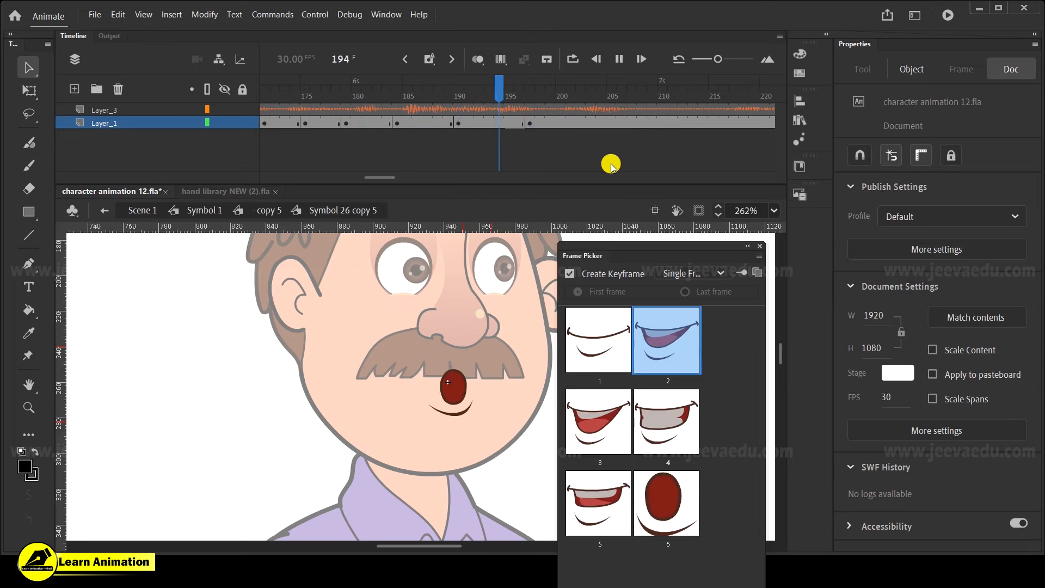
pyautogui.click(581, 124)
pyautogui.click(599, 422)
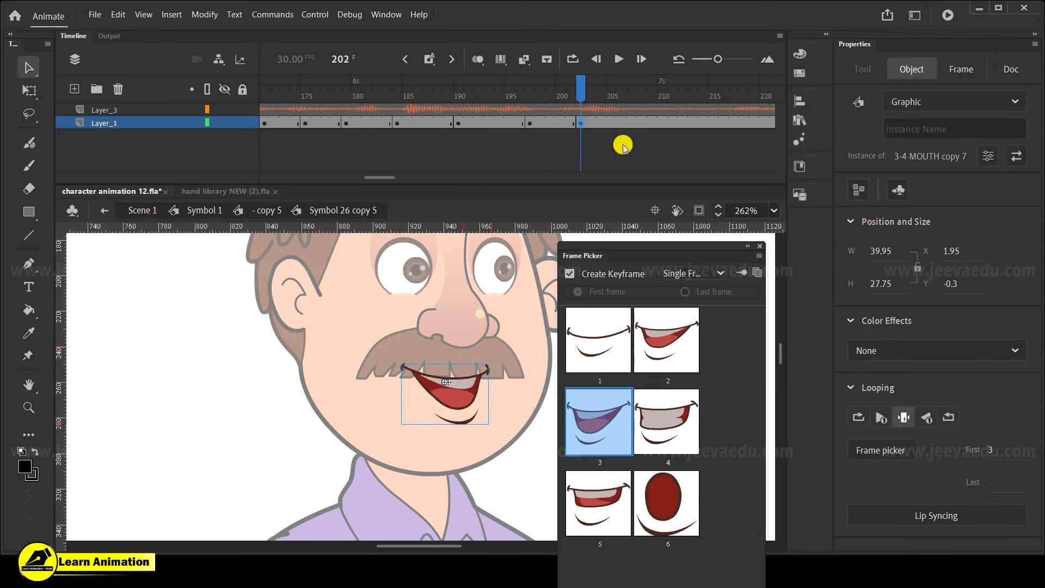
pyautogui.click(631, 124)
pyautogui.click(610, 313)
# Replay the last stretch of mouth keys up to about frame 211 to check them against the voice
pyautogui.click(515, 110)
pyautogui.press('Return')
pyautogui.press('Return')
pyautogui.moveTo(419, 178)
pyautogui.mouseDown()
pyautogui.moveTo(430, 183)
pyautogui.moveTo(405, 187)
pyautogui.mouseUp()
pyautogui.moveTo(633, 89); pyautogui.dragTo(350, 142)
pyautogui.press('Return')
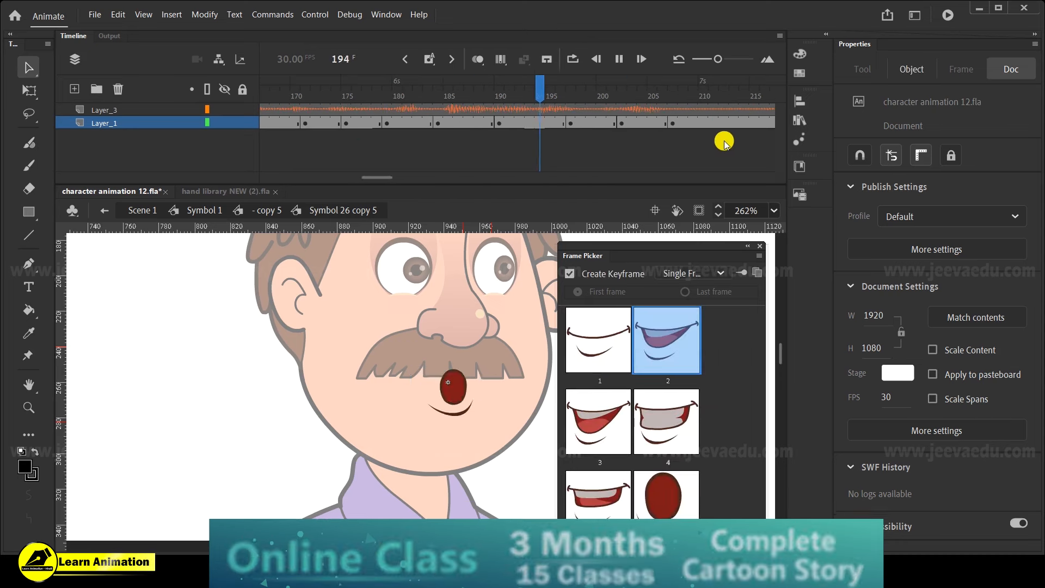
pyautogui.click(691, 104)
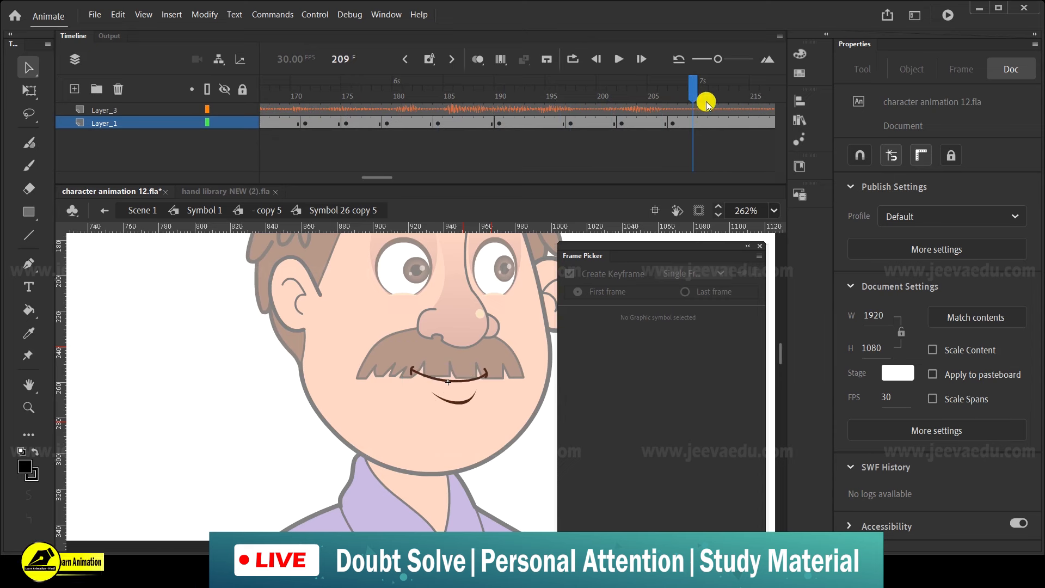
pyautogui.click(417, 122)
pyautogui.press('Return')
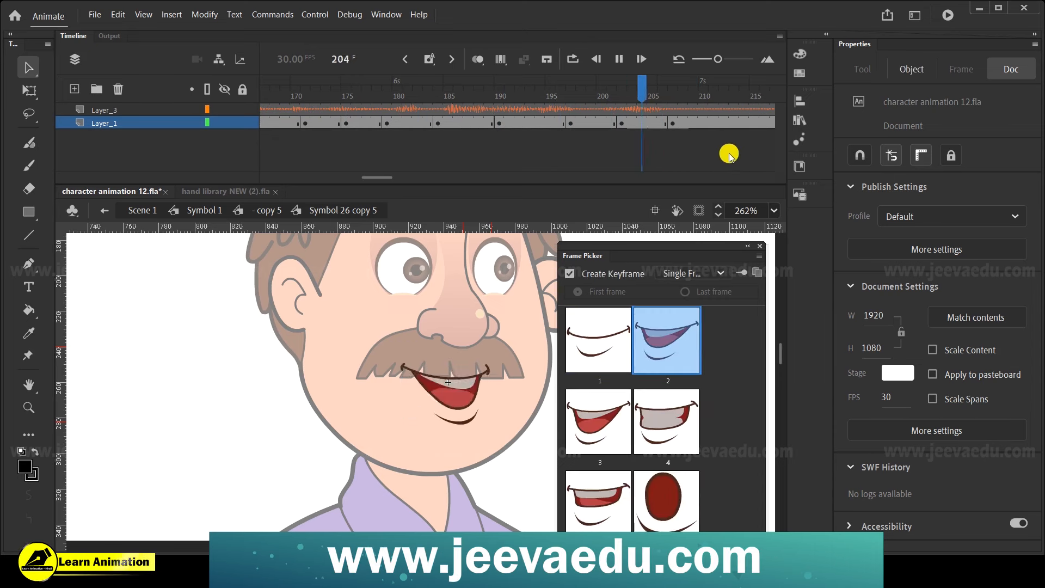
pyautogui.click(713, 133)
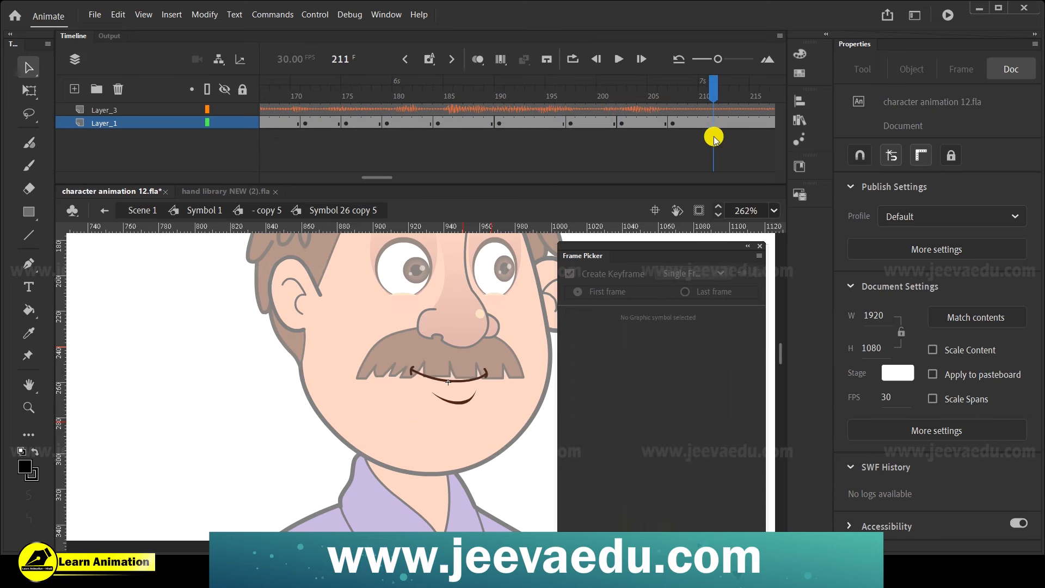
# Close Frame Picker and remove all frames after frame 211 on Layer_3 and Layer_1
pyautogui.click(759, 248)
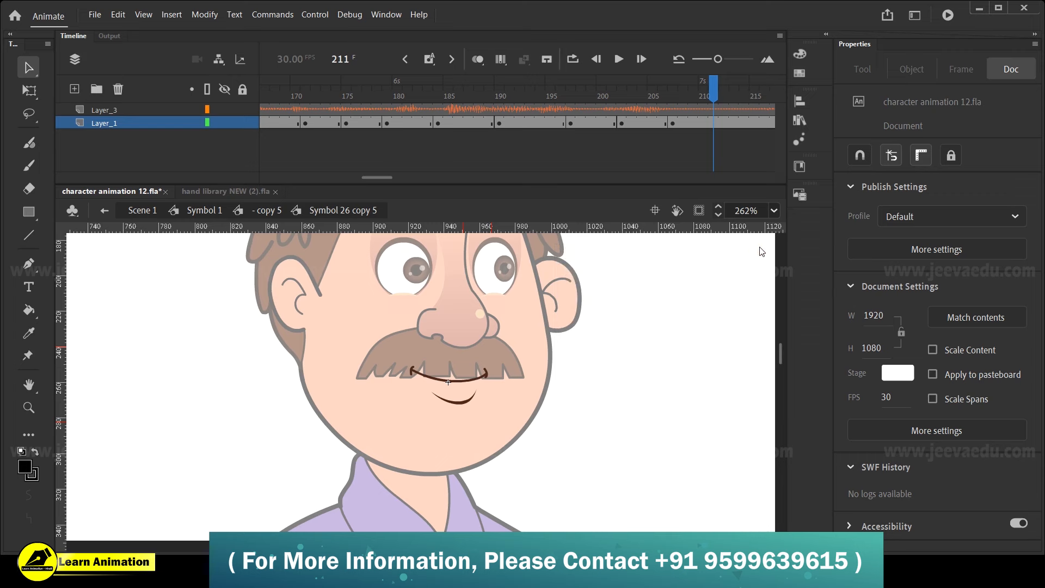
pyautogui.moveTo(718, 123); pyautogui.dragTo(747, 171)
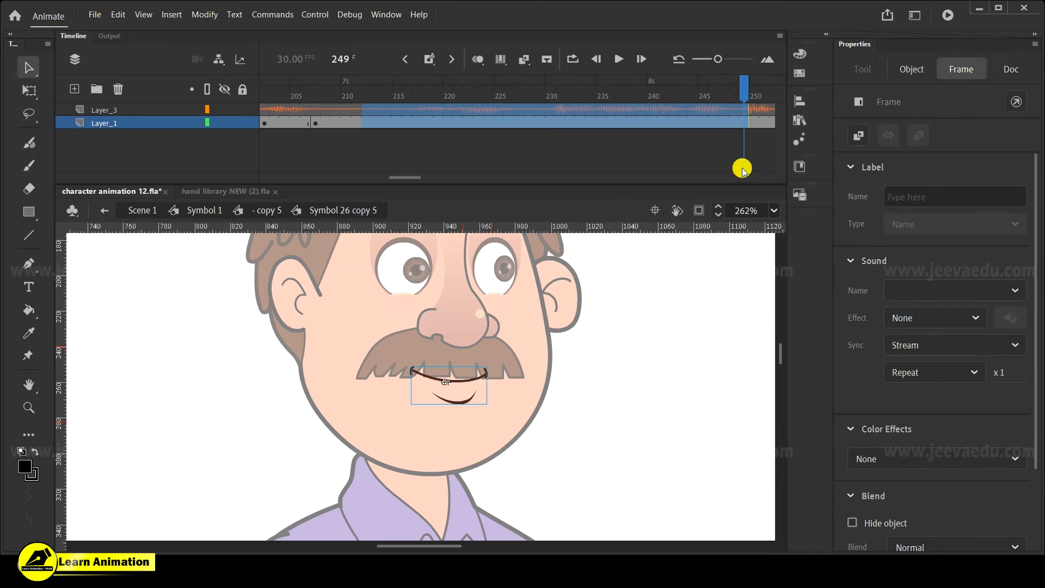
pyautogui.click(620, 144)
# Play the whole lip sync from frame 1 to check the mouth against the voice
pyautogui.moveTo(416, 176); pyautogui.dragTo(198, 179)
pyautogui.moveTo(276, 97); pyautogui.dragTo(223, 104)
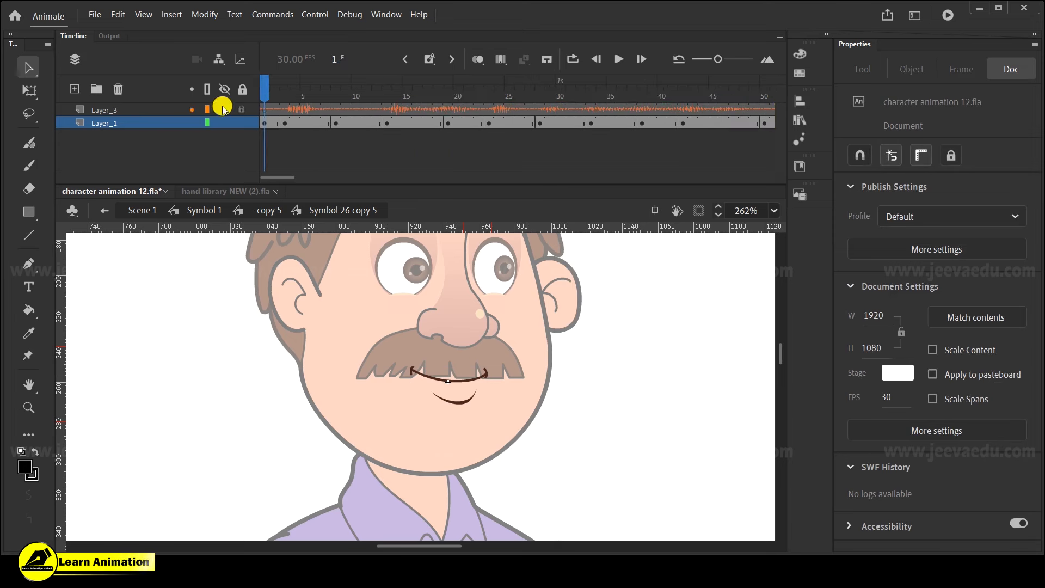
pyautogui.press('Return')
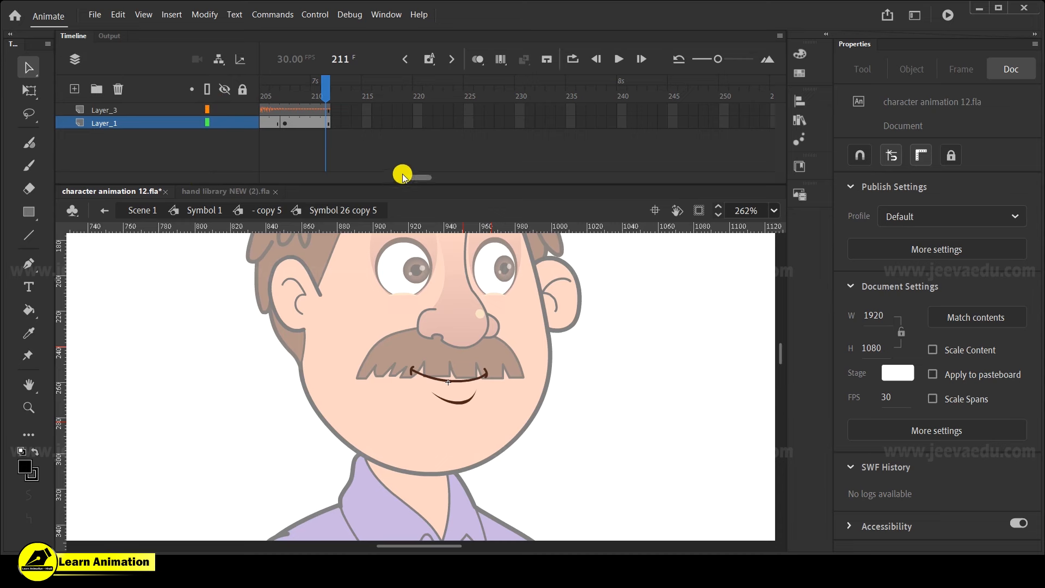
# Copy Layer_3 with the wav 1.wav sound and go back up to the - copy 5 head symbol
pyautogui.moveTo(409, 178); pyautogui.dragTo(91, 194)
pyautogui.rightClick(145, 110)
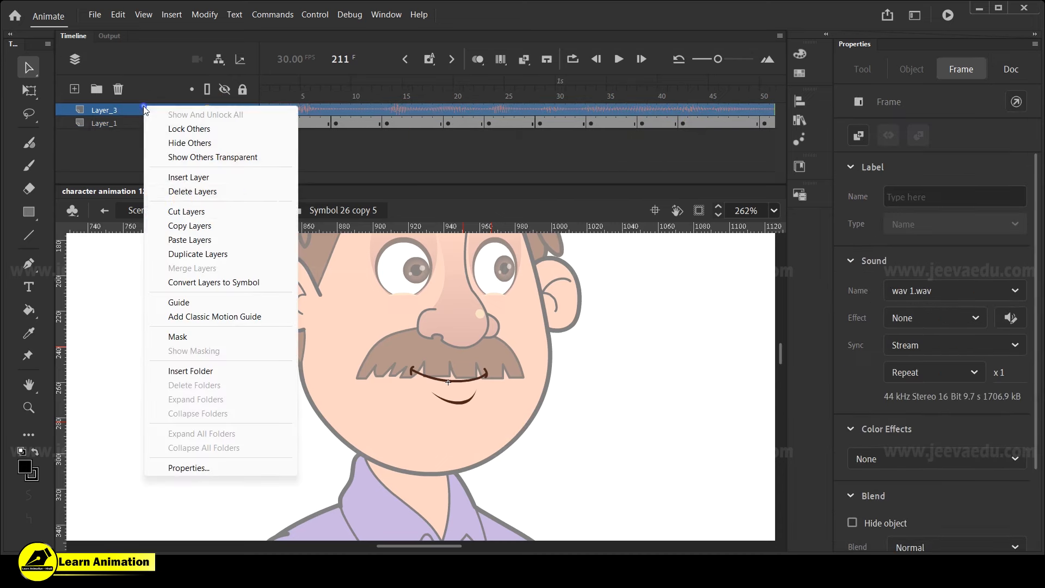
pyautogui.click(188, 228)
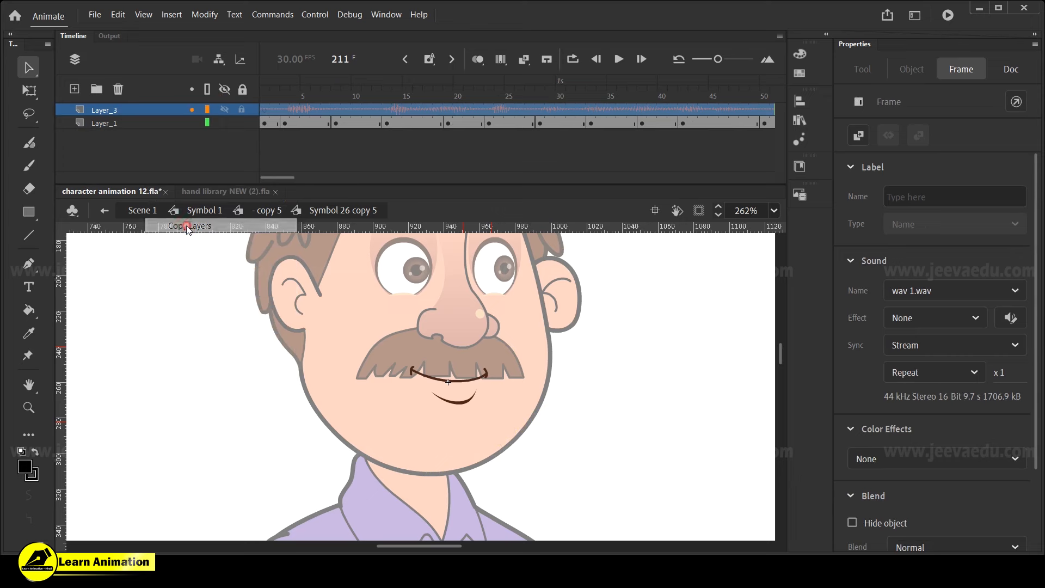
pyautogui.click(263, 212)
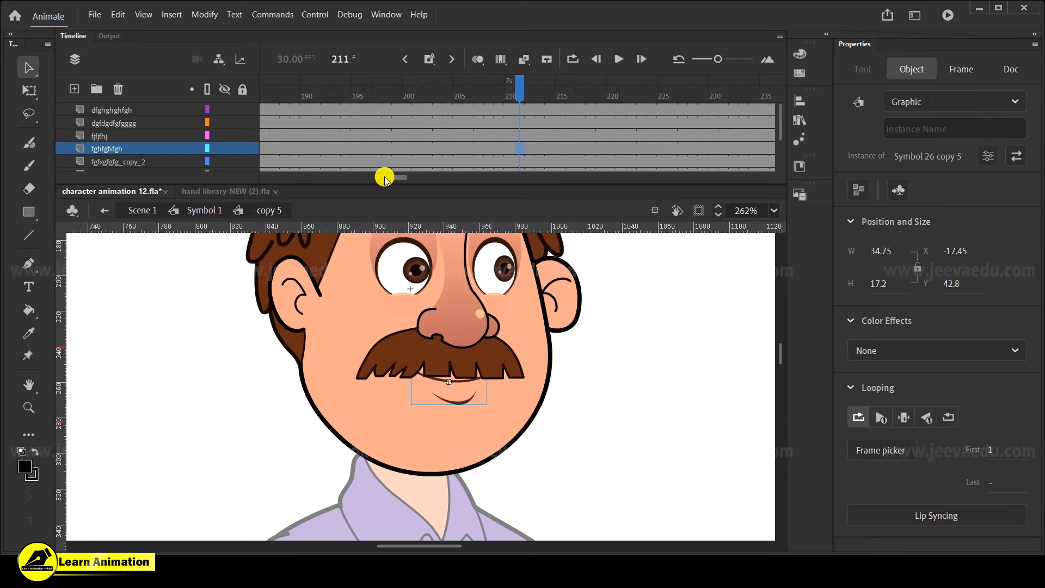
# Reopen the mouth symbol to check its last frame, and return to the same point in the - copy 5 head timeline
pyautogui.press('z')
pyautogui.keyDown('alt'); pyautogui.click(443, 365); pyautogui.keyUp('alt')
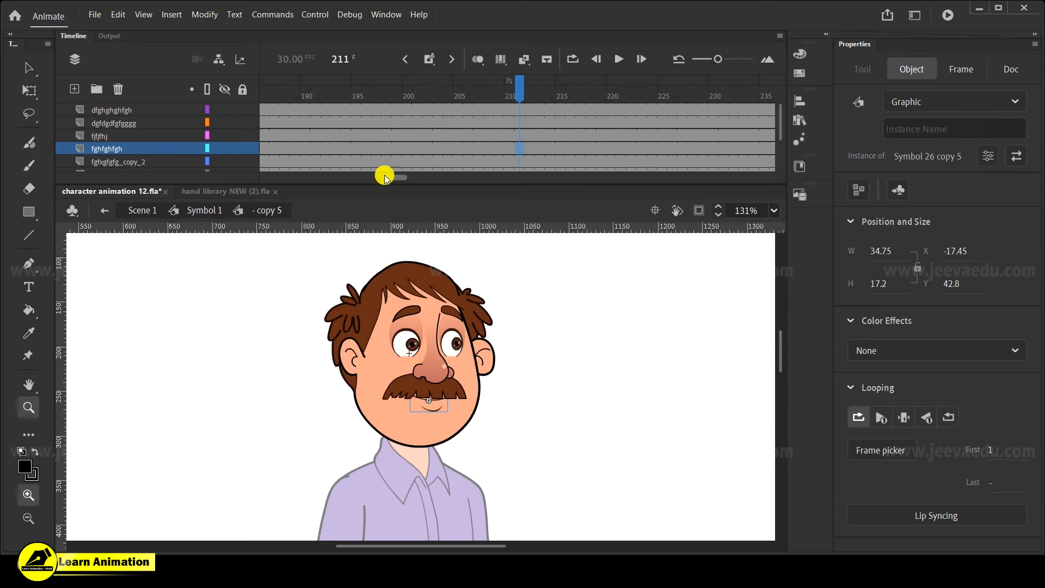
pyautogui.moveTo(384, 180); pyautogui.dragTo(269, 179)
pyautogui.click(431, 420)
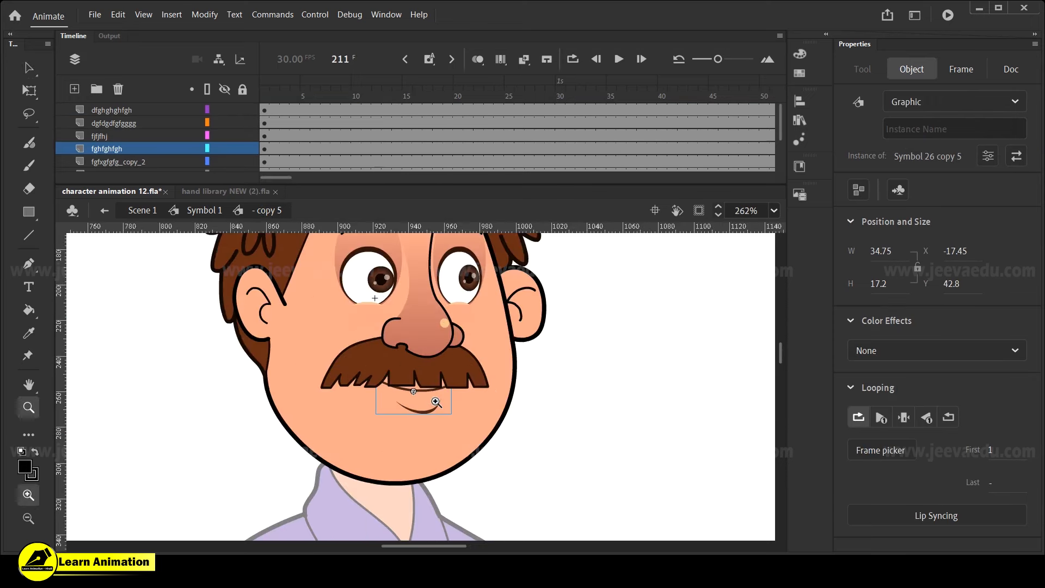
pyautogui.press('v')
pyautogui.doubleClick(432, 415)
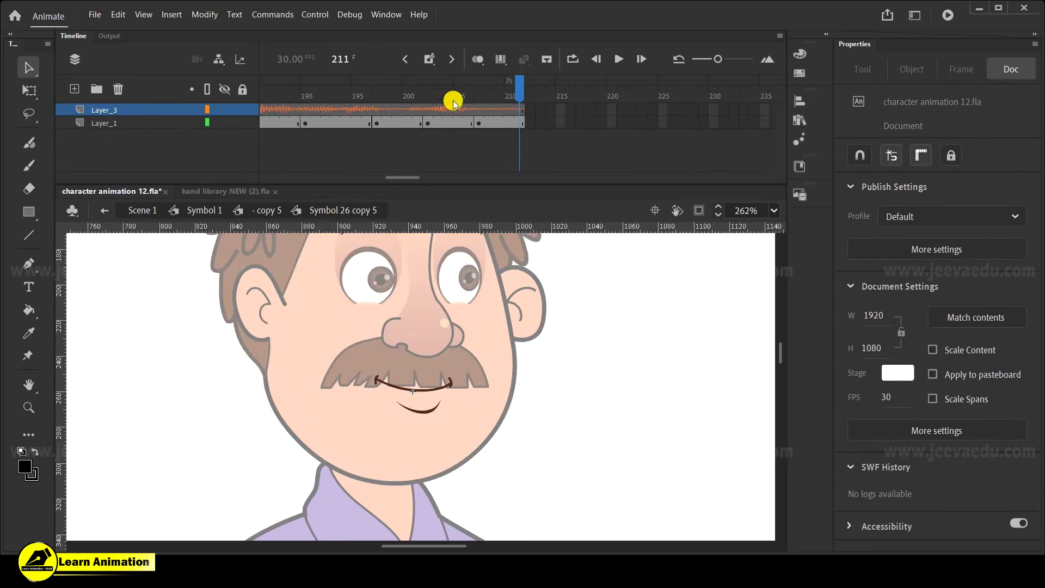
pyautogui.click(269, 210)
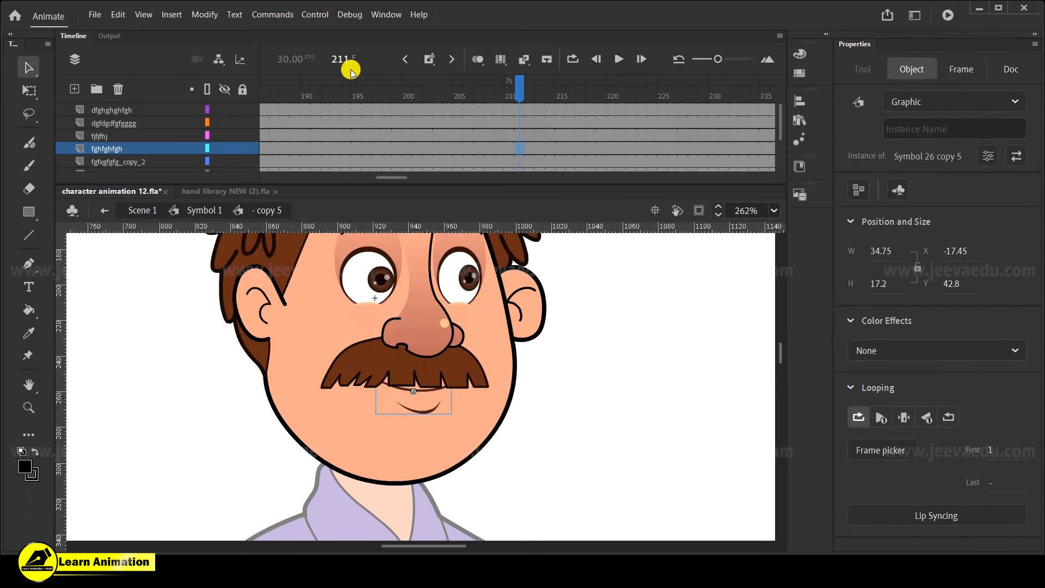
pyautogui.moveTo(392, 178)
pyautogui.mouseDown()
pyautogui.moveTo(446, 177)
pyautogui.moveTo(394, 179)
pyautogui.mouseUp()
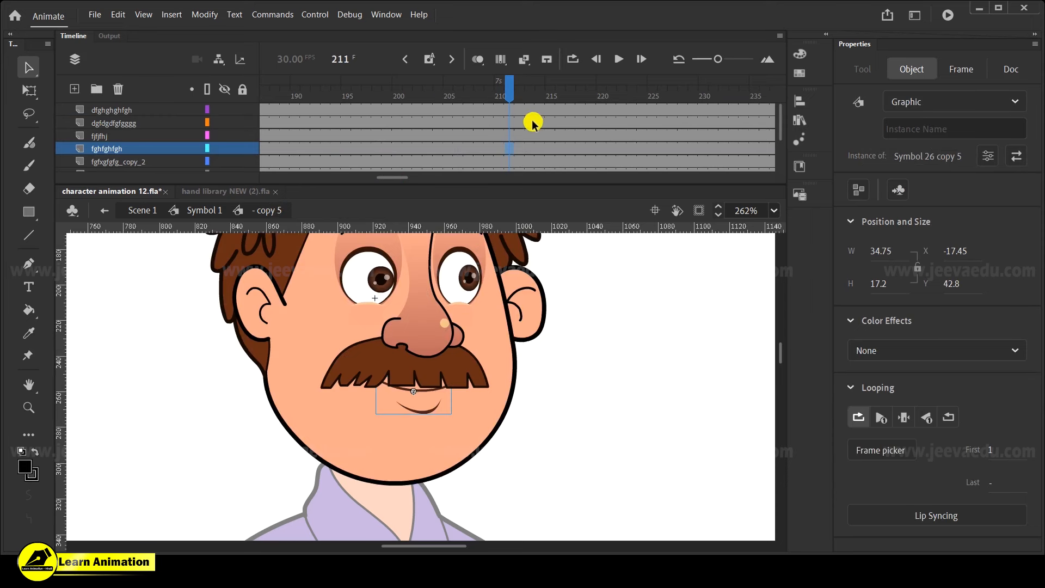
# Select all parts of the character's head at frame 211 in the - copy 5 symbol
pyautogui.press('z')
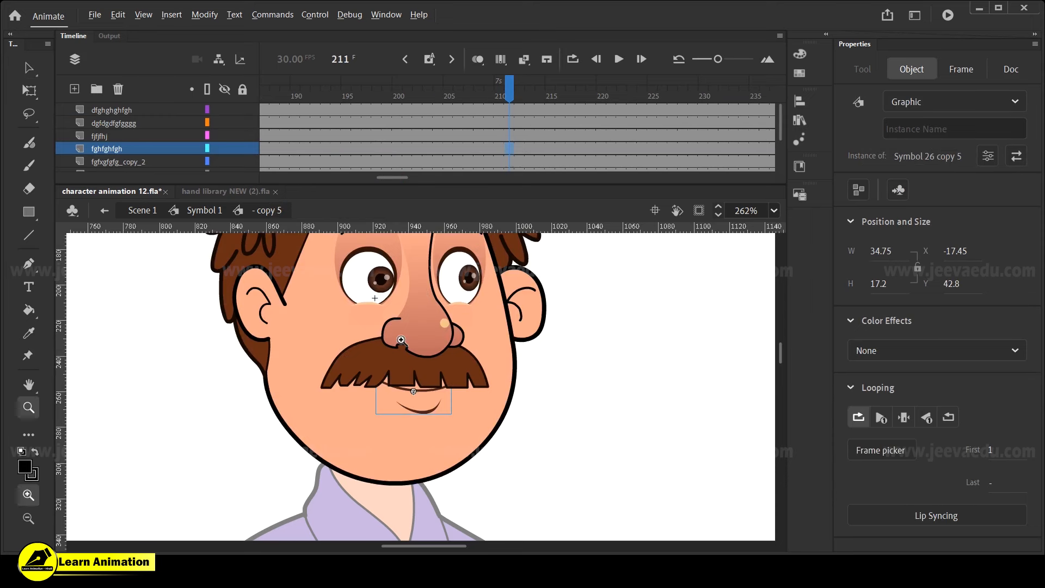
pyautogui.keyDown('alt'); pyautogui.click(403, 339); pyautogui.keyUp('alt')
pyautogui.press('v')
pyautogui.click(323, 306)
pyautogui.moveTo(308, 278); pyautogui.dragTo(501, 498)
pyautogui.press('z')
pyautogui.click(452, 437)
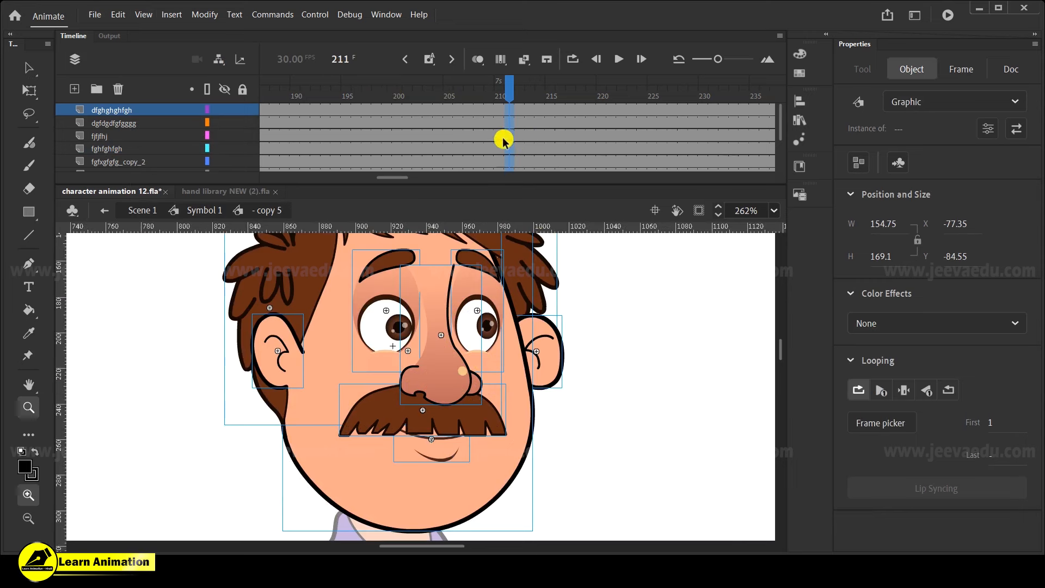
# Go up to Symbol 1 and paste the copied Layer_3 with its wav 1.wav sound above the __copy_5 head layer
pyautogui.click(215, 213)
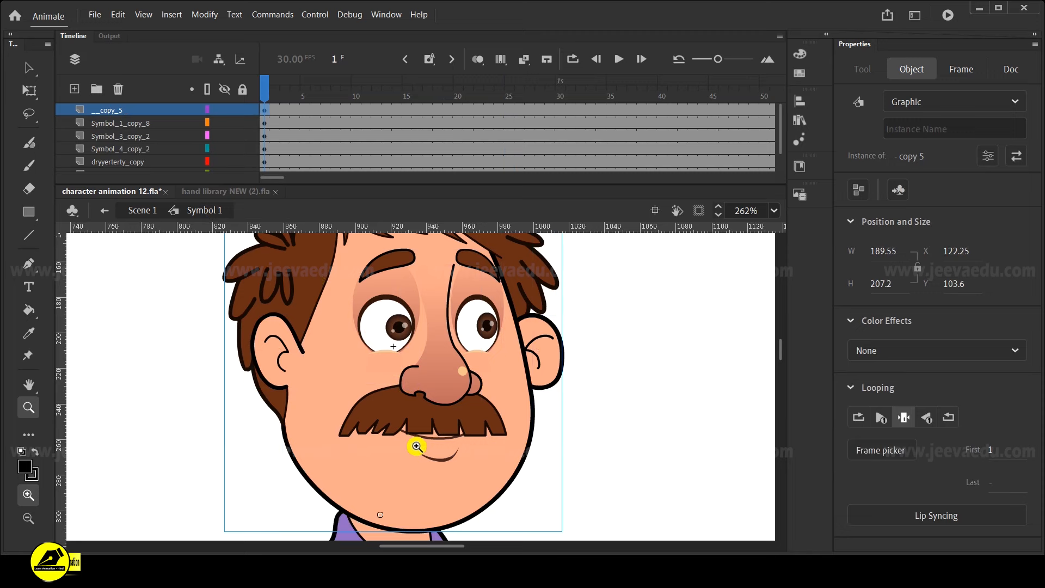
pyautogui.keyDown('alt'); pyautogui.click(425, 480); pyautogui.keyUp('alt')
pyautogui.keyDown('alt'); pyautogui.click(425, 480); pyautogui.keyUp('alt')
pyautogui.keyDown('alt'); pyautogui.click(425, 480); pyautogui.keyUp('alt')
pyautogui.press('v')
pyautogui.moveTo(366, 302); pyautogui.dragTo(494, 548)
pyautogui.press('z')
pyautogui.click(423, 382)
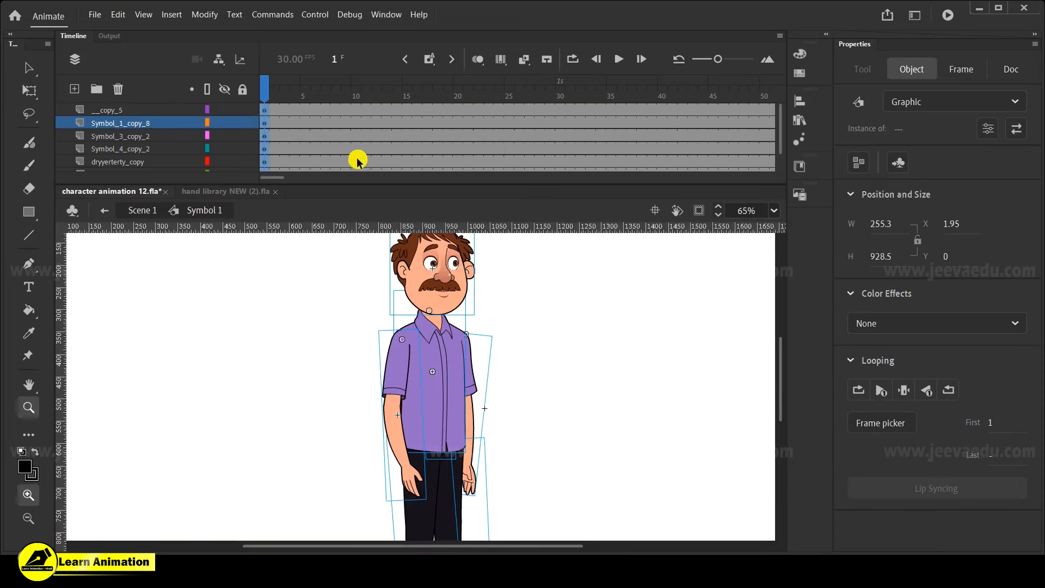
pyautogui.rightClick(168, 109)
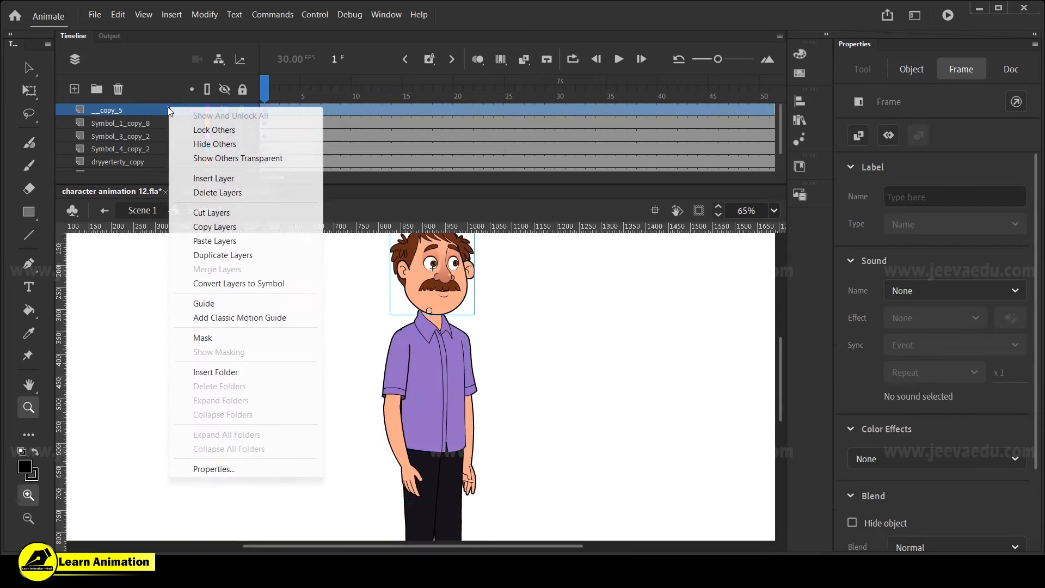
pyautogui.click(207, 241)
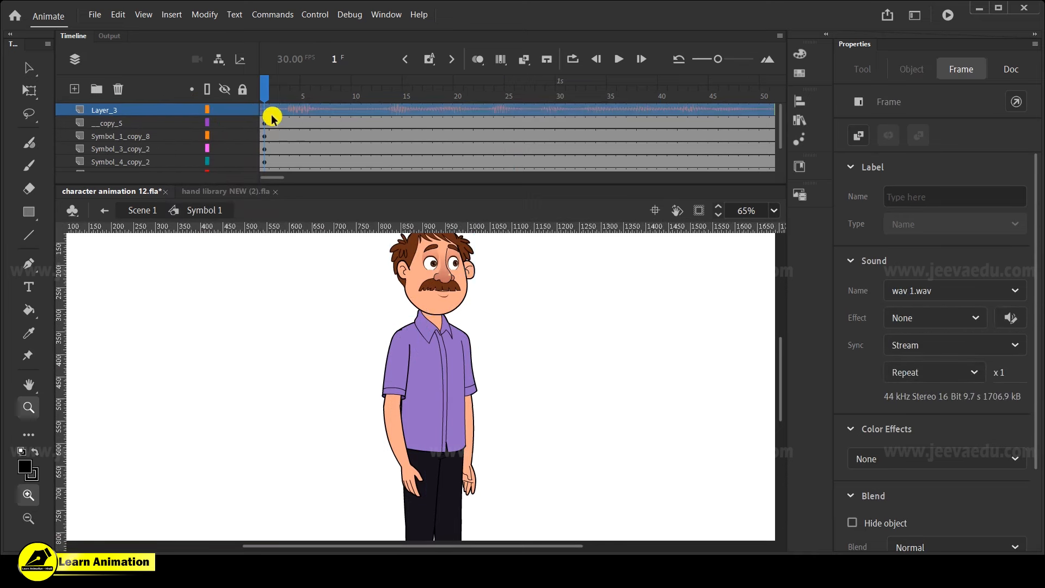
# Remove the surplus frames after frame 211 on all layers of Symbol 1
pyautogui.moveTo(272, 178); pyautogui.dragTo(362, 177)
pyautogui.moveTo(430, 109); pyautogui.dragTo(642, 238)
pyautogui.click(566, 130)
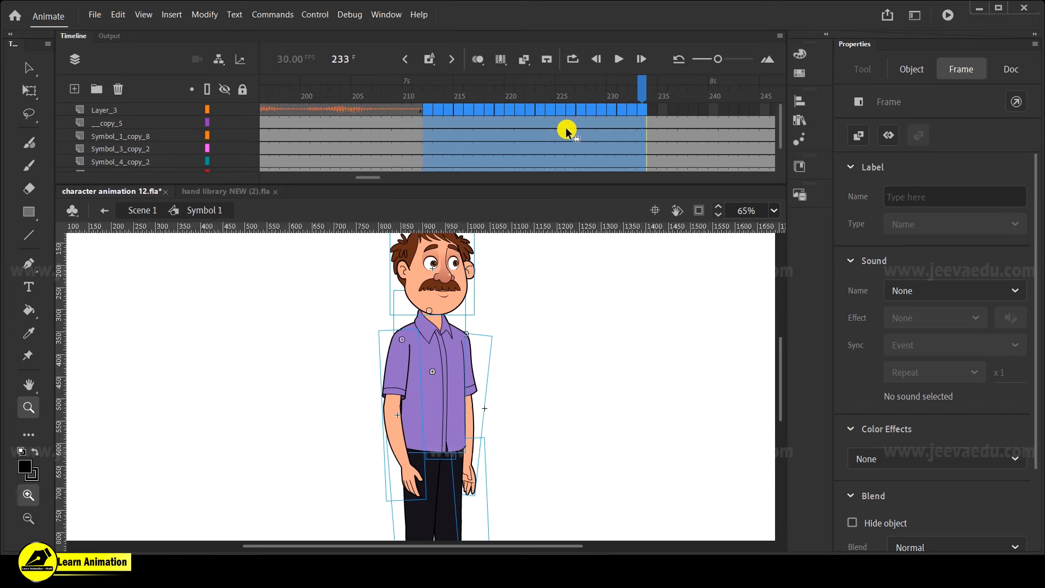
pyautogui.hotkey('shift', 'F5')
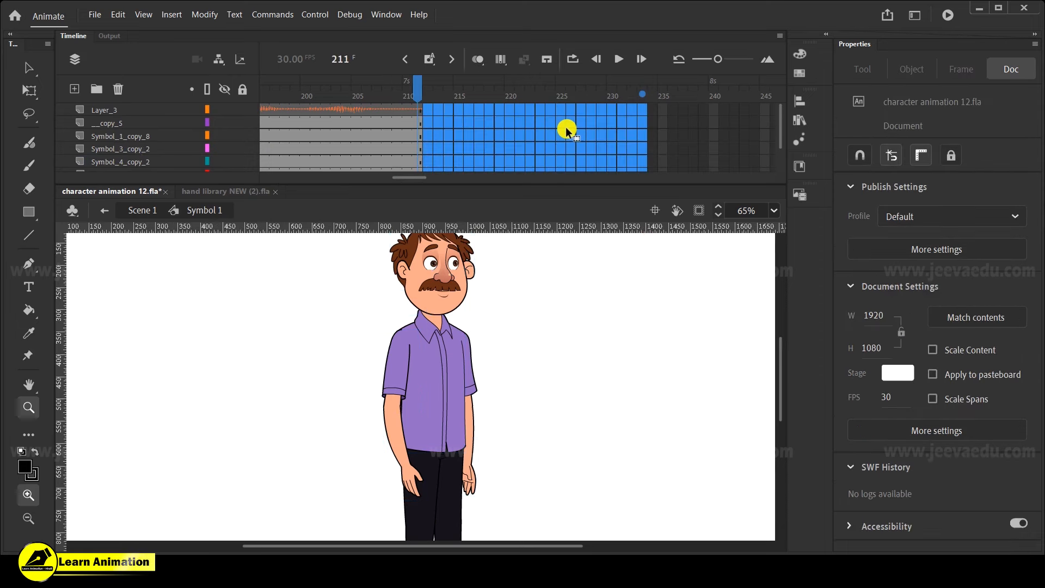
# Set the head symbol's looping at frame 1 of Symbol 1 to play in a loop
pyautogui.moveTo(422, 178); pyautogui.dragTo(263, 162)
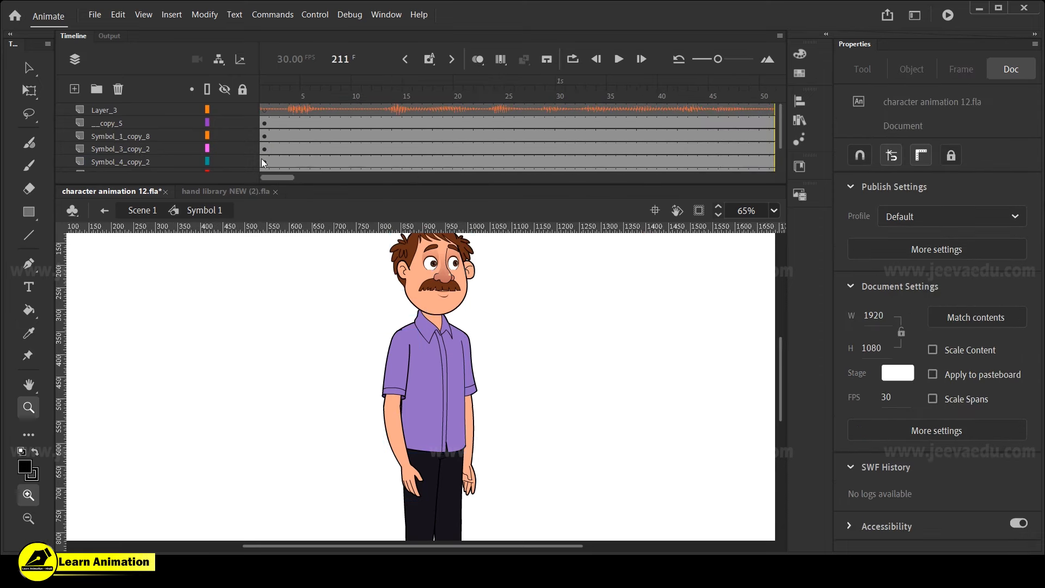
pyautogui.click(261, 105)
pyautogui.click(444, 293)
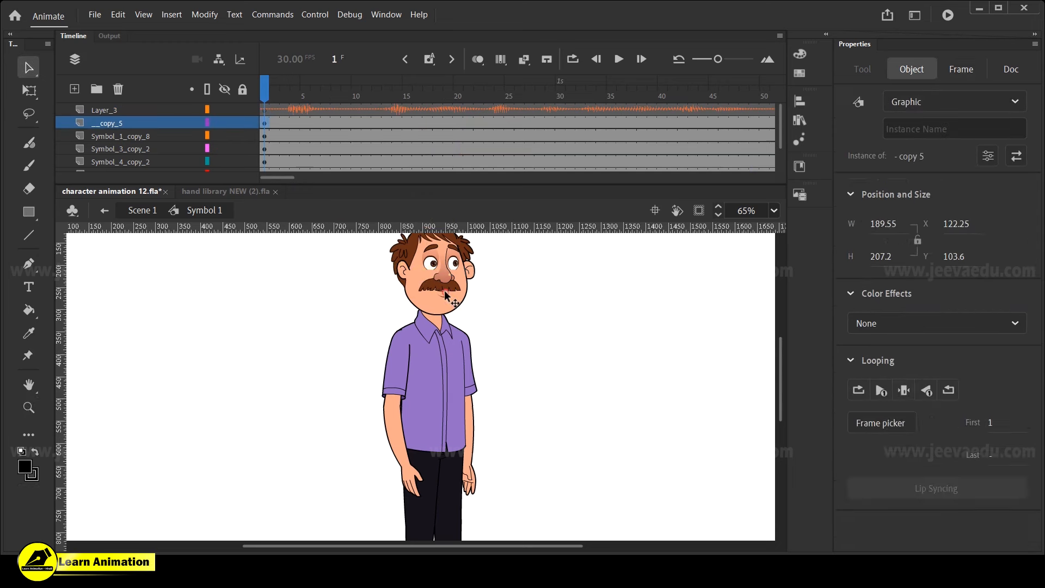
pyautogui.click(902, 418)
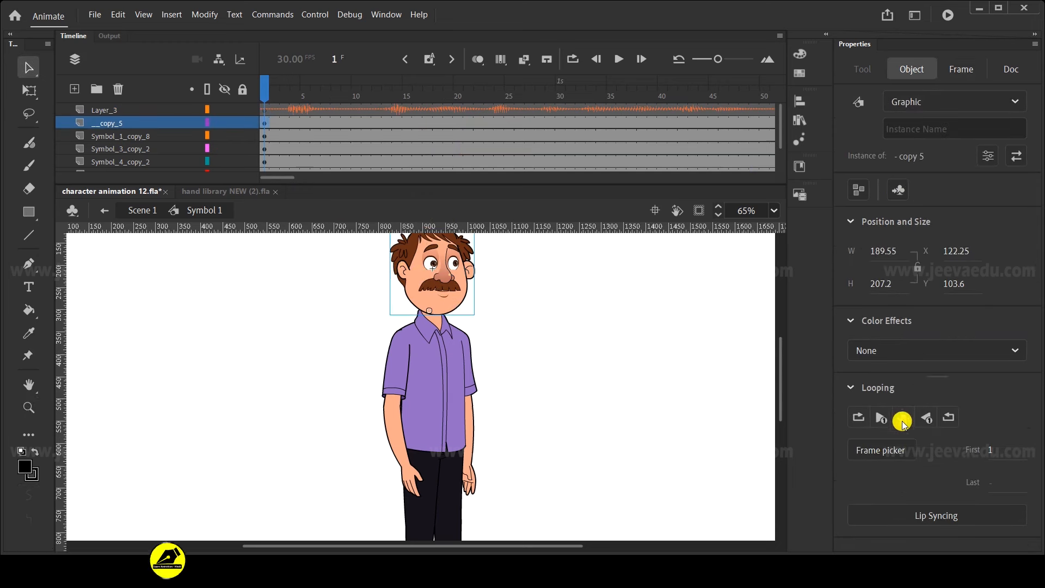
pyautogui.click(858, 416)
pyautogui.click(244, 100)
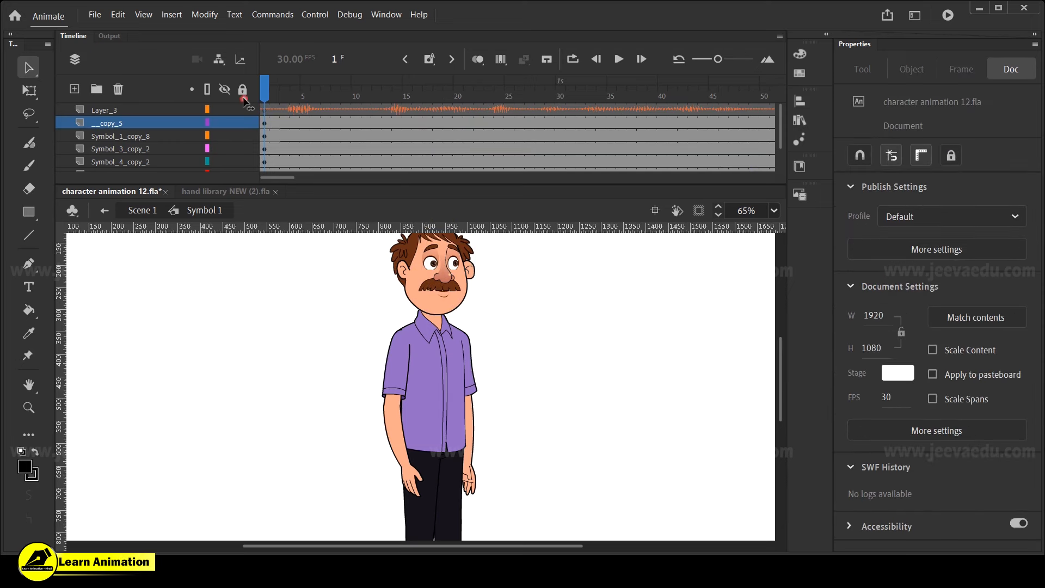
# Play Symbol 1 from frame 1 to check the mouth against the voice, and return to frame 1
pyautogui.moveTo(529, 341); pyautogui.dragTo(511, 367)
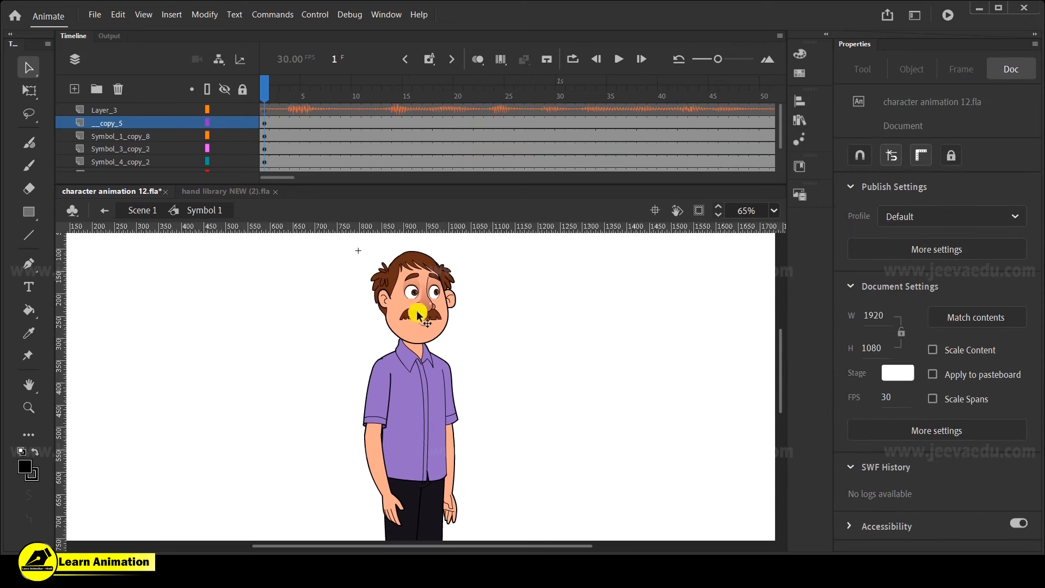
pyautogui.moveTo(325, 102); pyautogui.dragTo(233, 105)
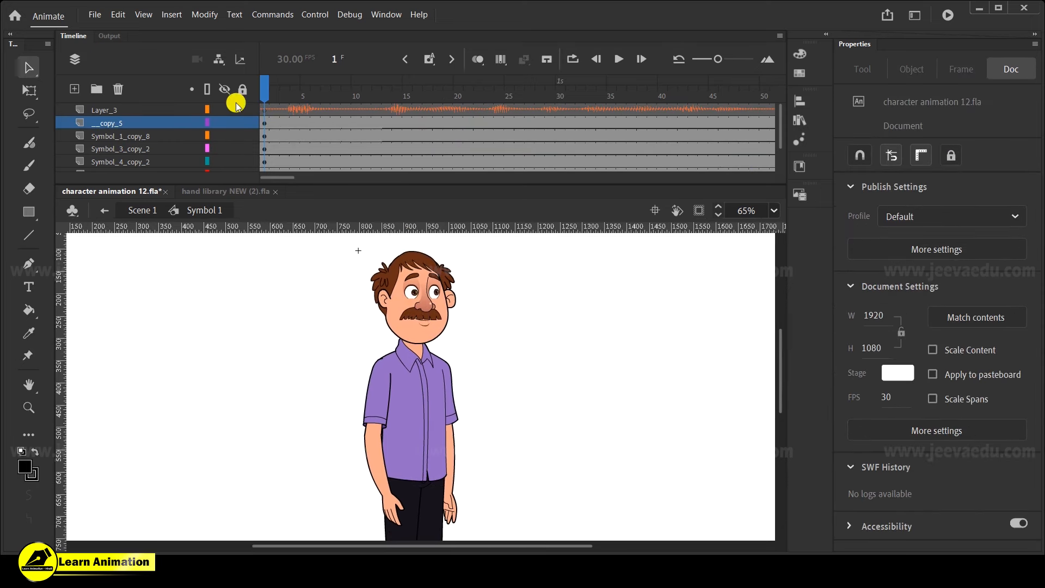
pyautogui.press('Return')
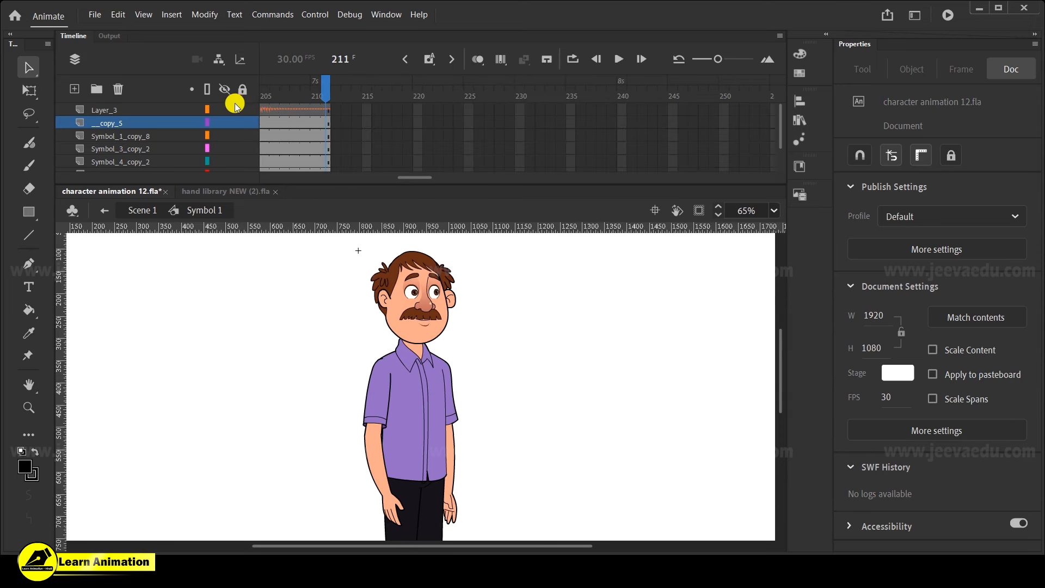
pyautogui.moveTo(425, 179); pyautogui.dragTo(286, 178)
pyautogui.click(263, 108)
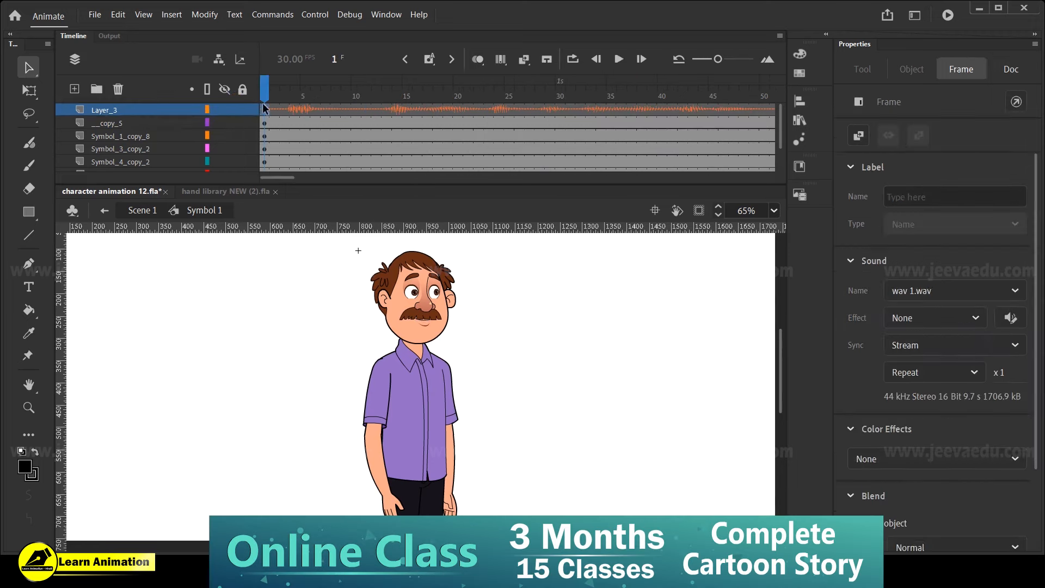
pyautogui.press('z')
pyautogui.keyDown('alt'); pyautogui.click(443, 378); pyautogui.keyUp('alt')
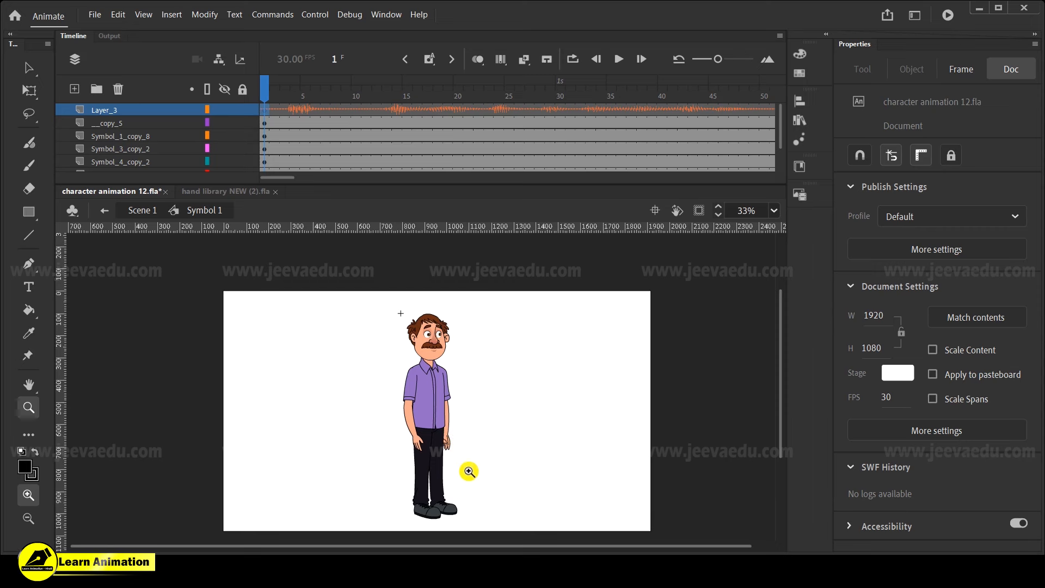
pyautogui.moveTo(386, 302); pyautogui.dragTo(478, 551)
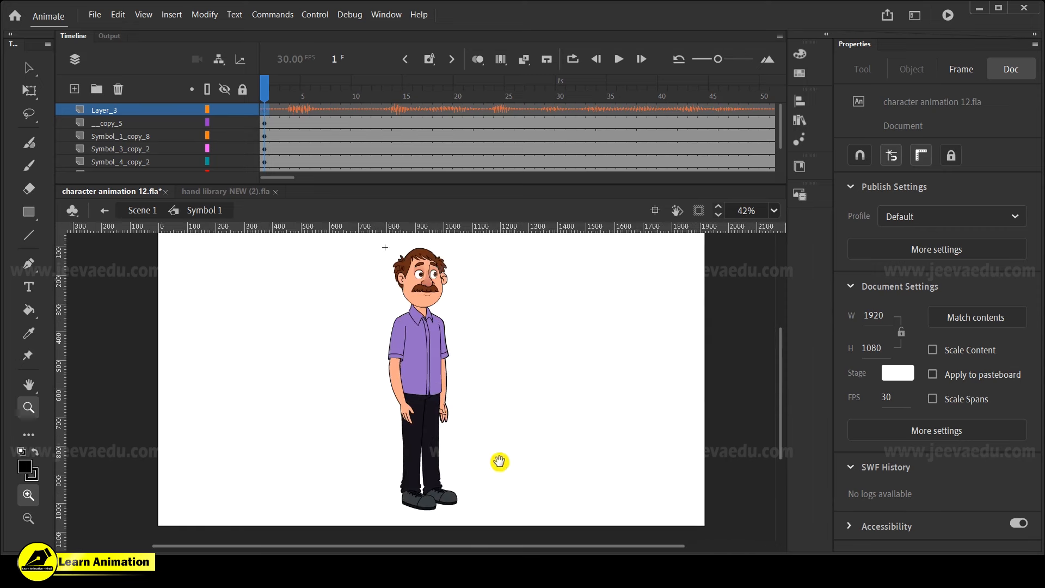
pyautogui.moveTo(499, 461); pyautogui.dragTo(507, 469)
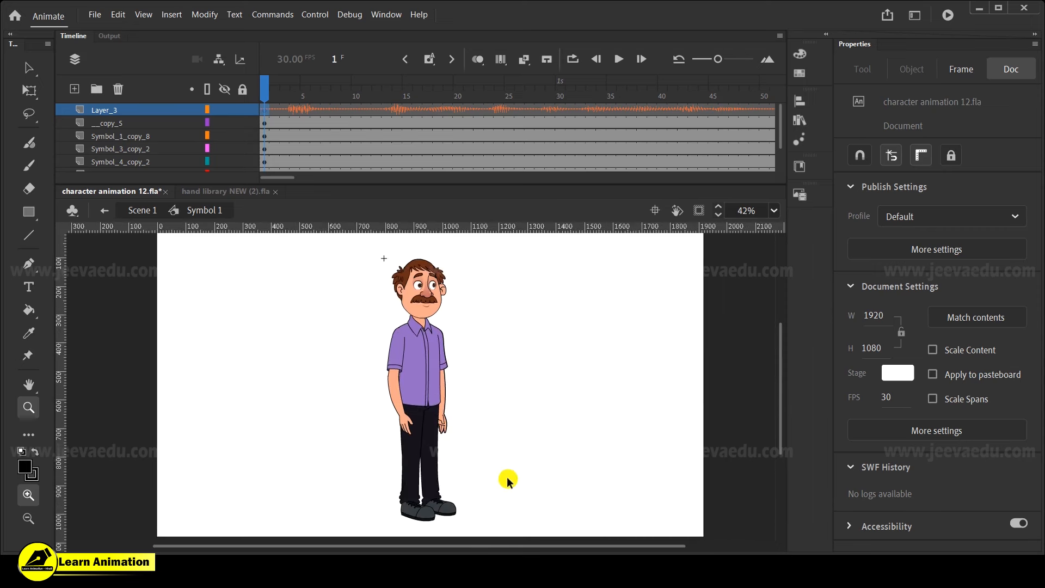
pyautogui.press('v')
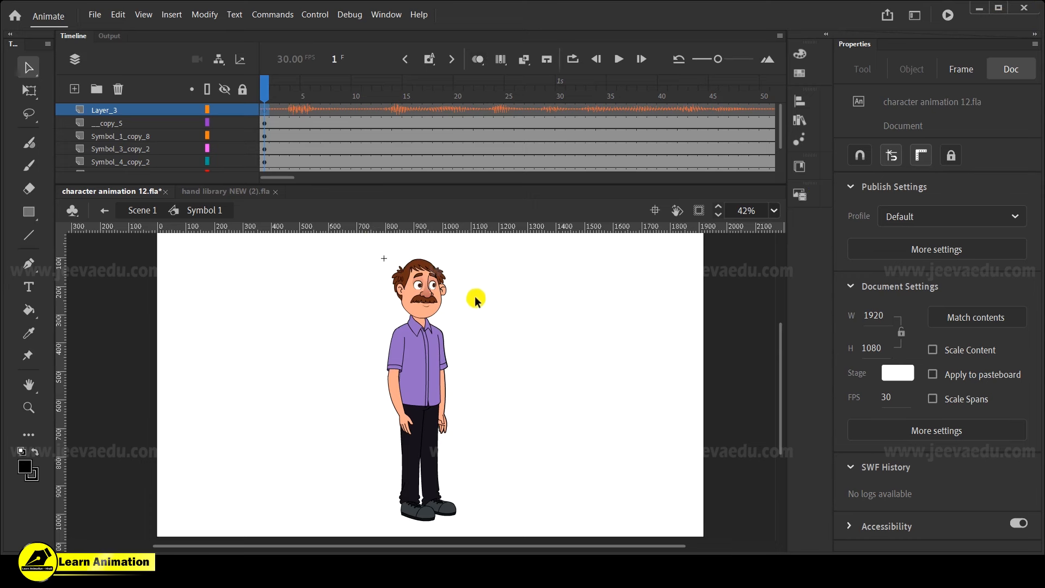
pyautogui.click(432, 294)
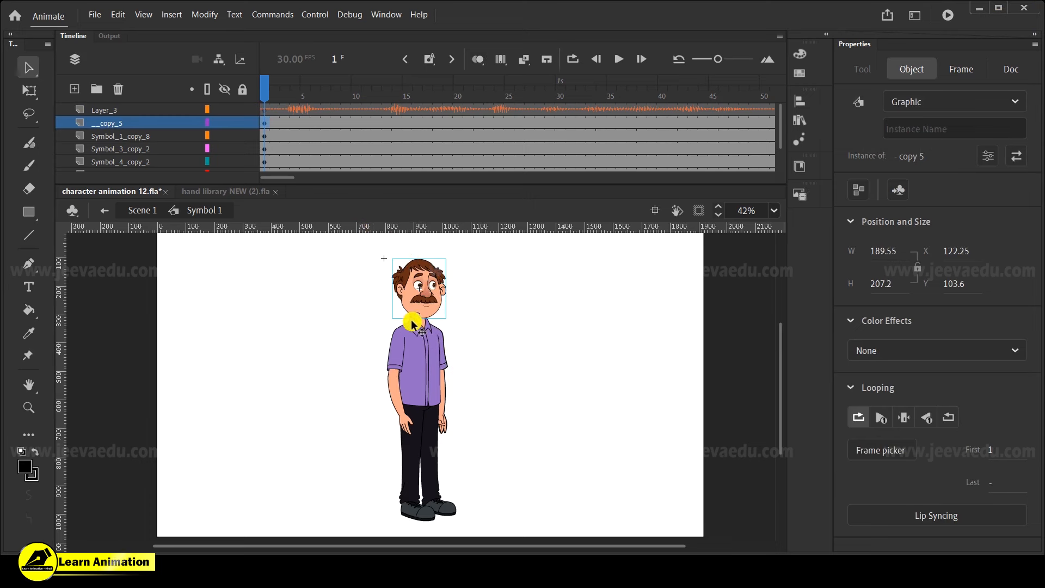
# Insert keyframes at frame 3 on all of the character's layers, from __copy_5 down to Symbol_2_copy_2
pyautogui.moveTo(270, 97); pyautogui.dragTo(287, 107)
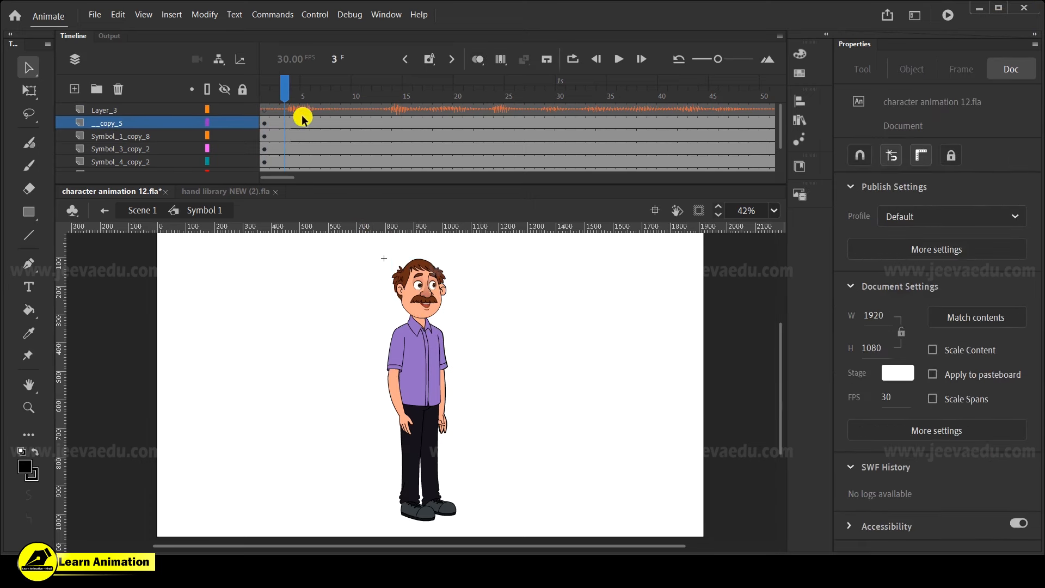
pyautogui.click(307, 111)
pyautogui.moveTo(418, 174); pyautogui.dragTo(415, 194)
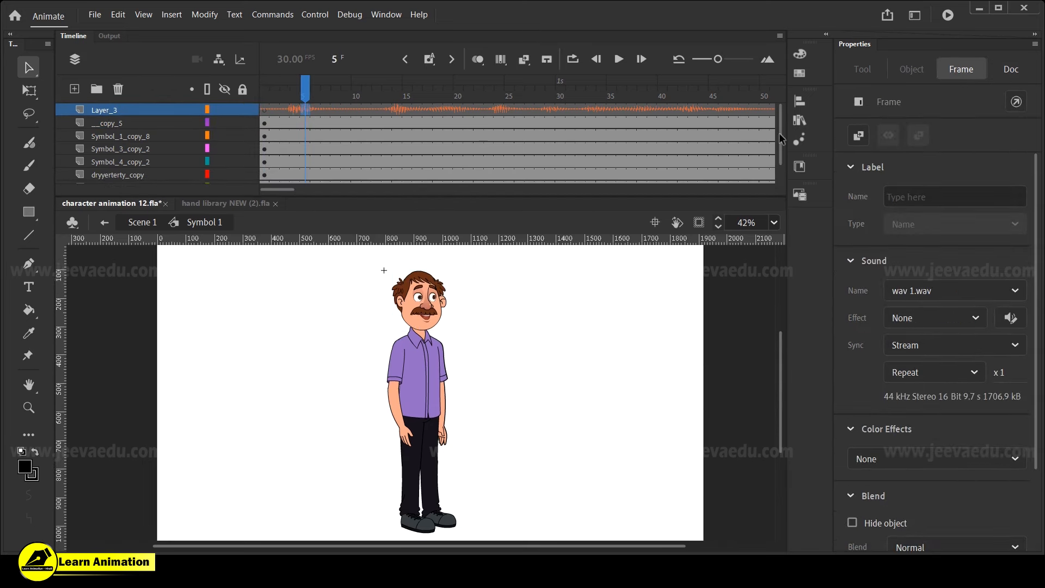
pyautogui.moveTo(289, 93); pyautogui.dragTo(288, 201)
pyautogui.scroll(-1, 289, 165)
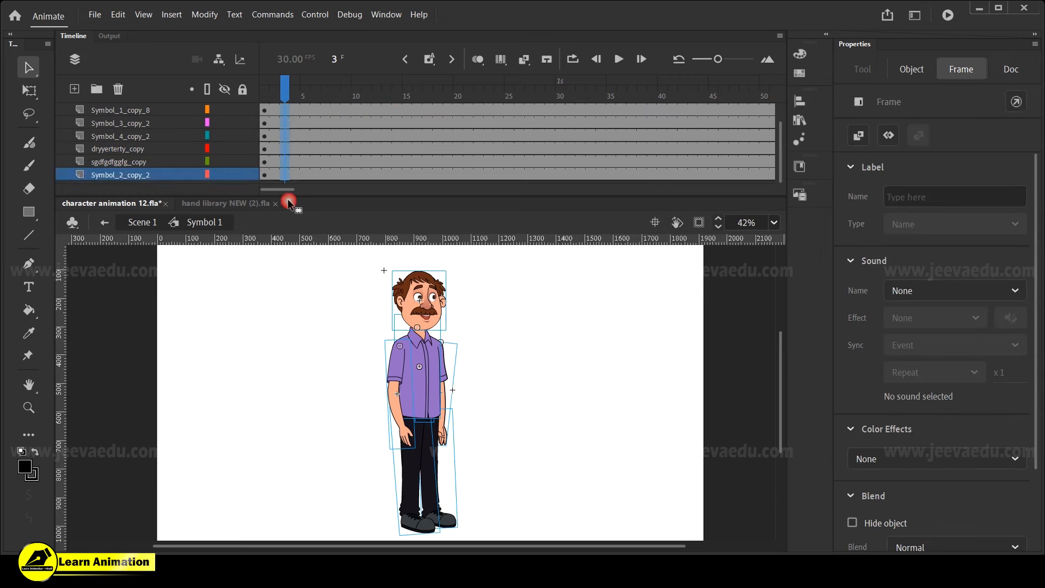
pyautogui.scroll(1, 286, 135)
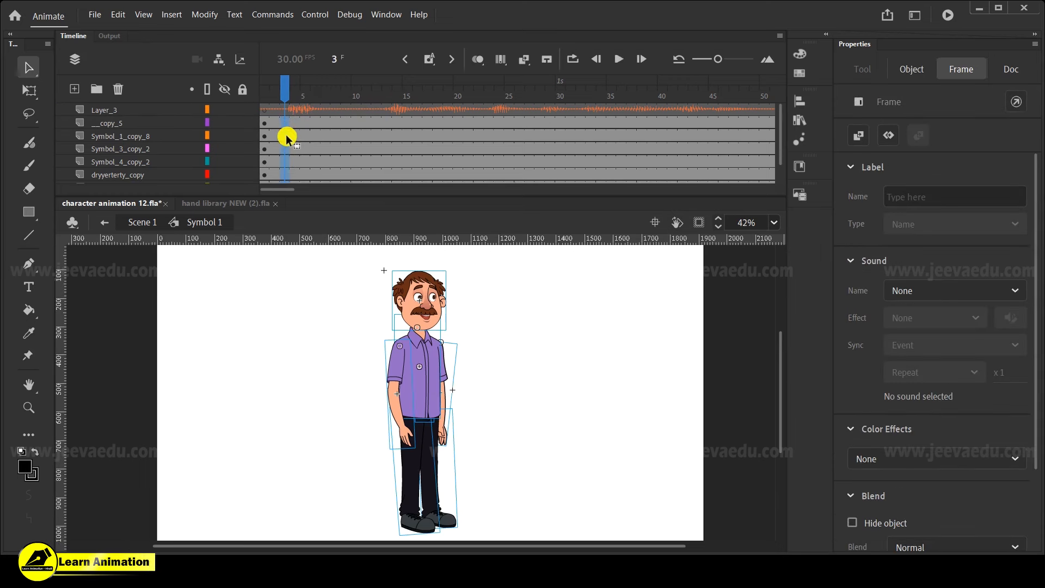
pyautogui.press('F6')
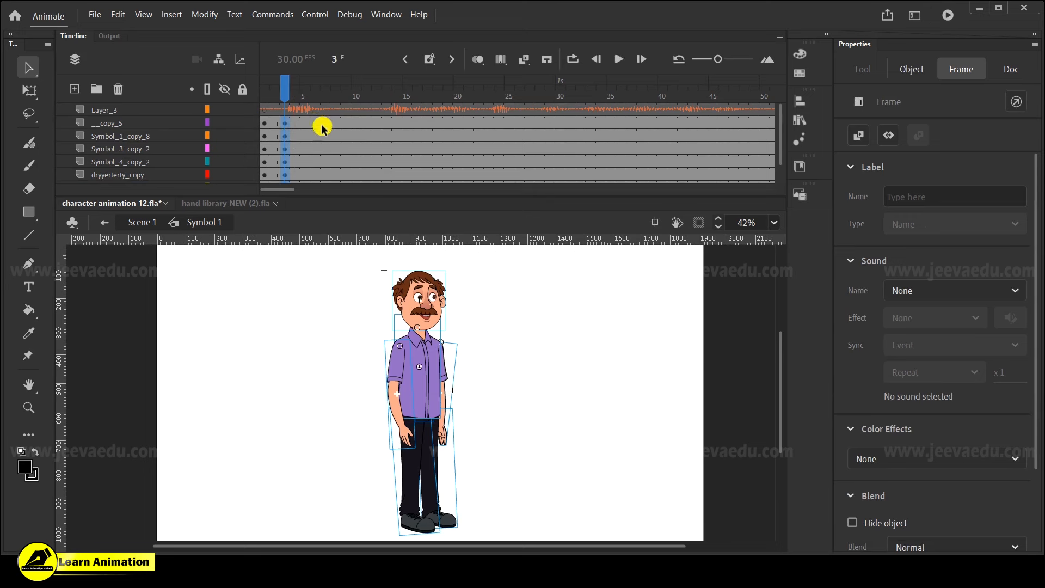
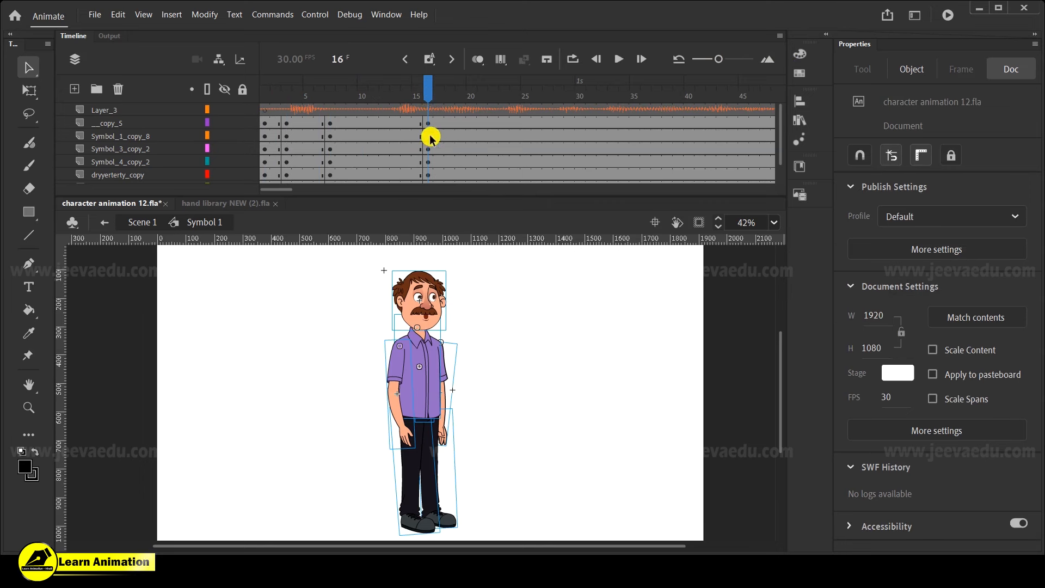
# Create classic tweens on all character layers between the keyframes at frames 3, 7 and 16
pyautogui.click(330, 124)
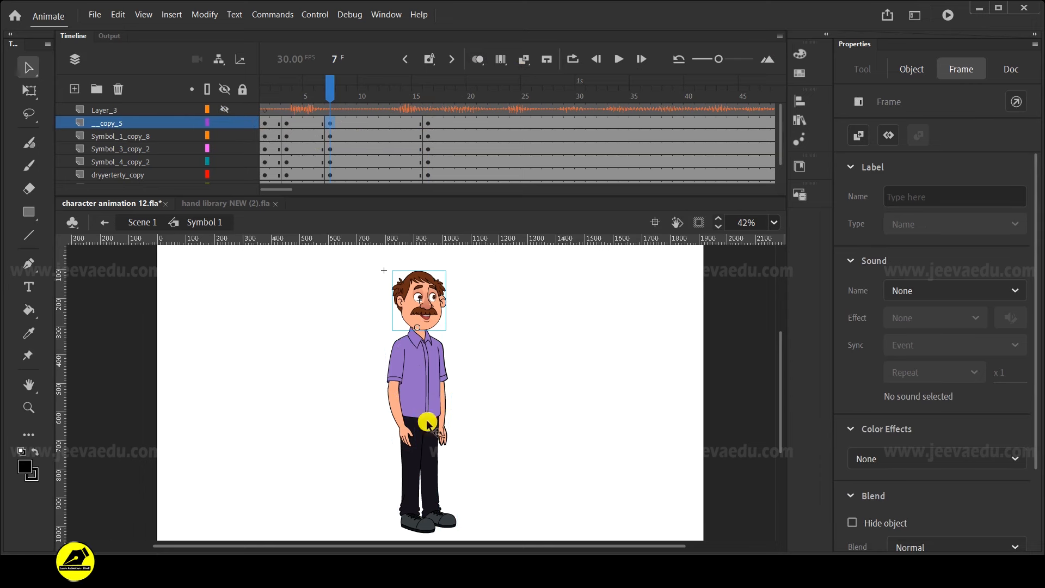
pyautogui.click(413, 434)
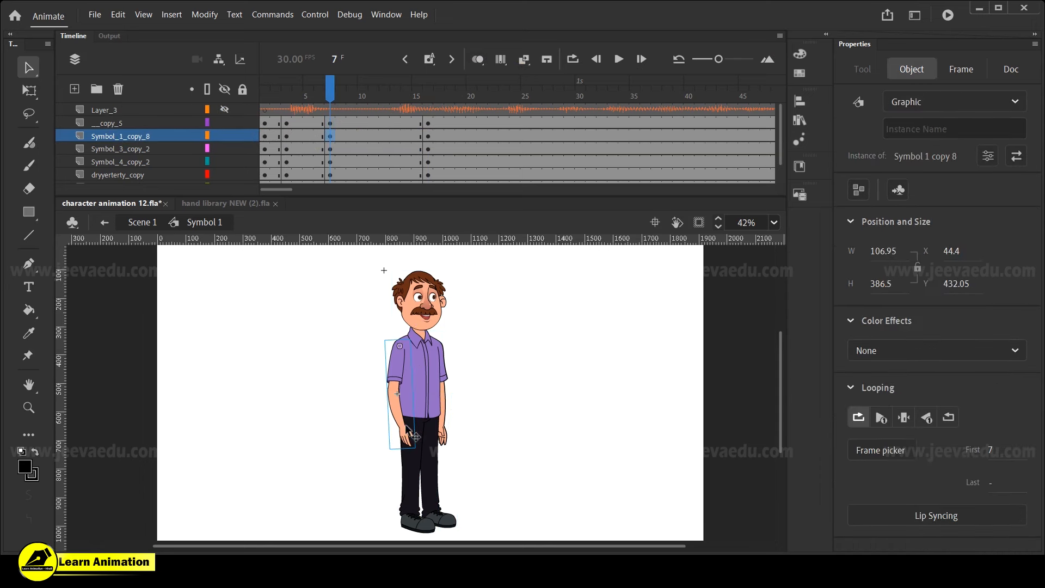
pyautogui.click(327, 91)
pyautogui.moveTo(319, 135); pyautogui.dragTo(358, 197)
pyautogui.rightClick(339, 147)
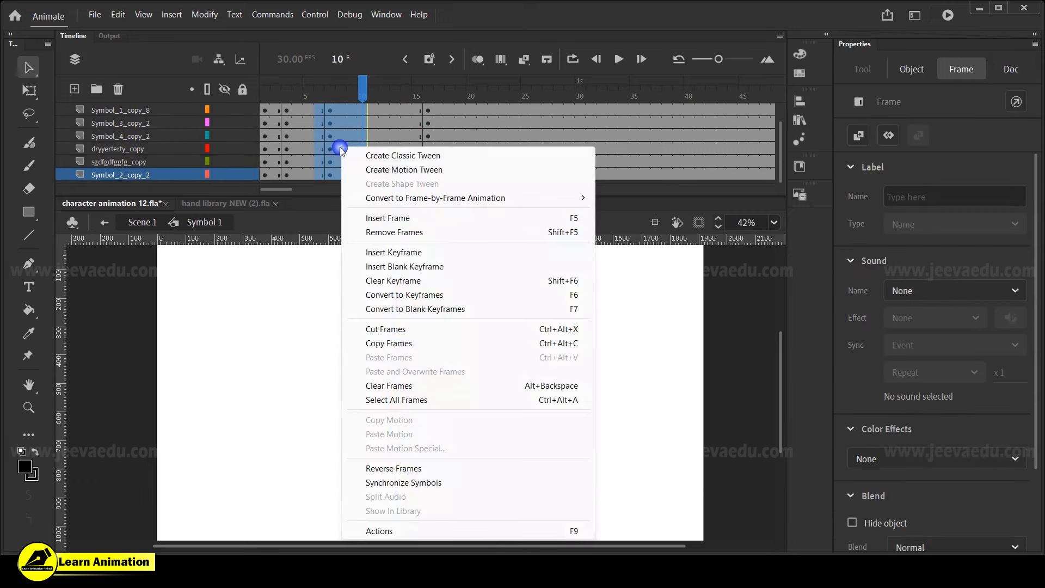
pyautogui.click(385, 156)
pyautogui.scroll(1, 379, 150)
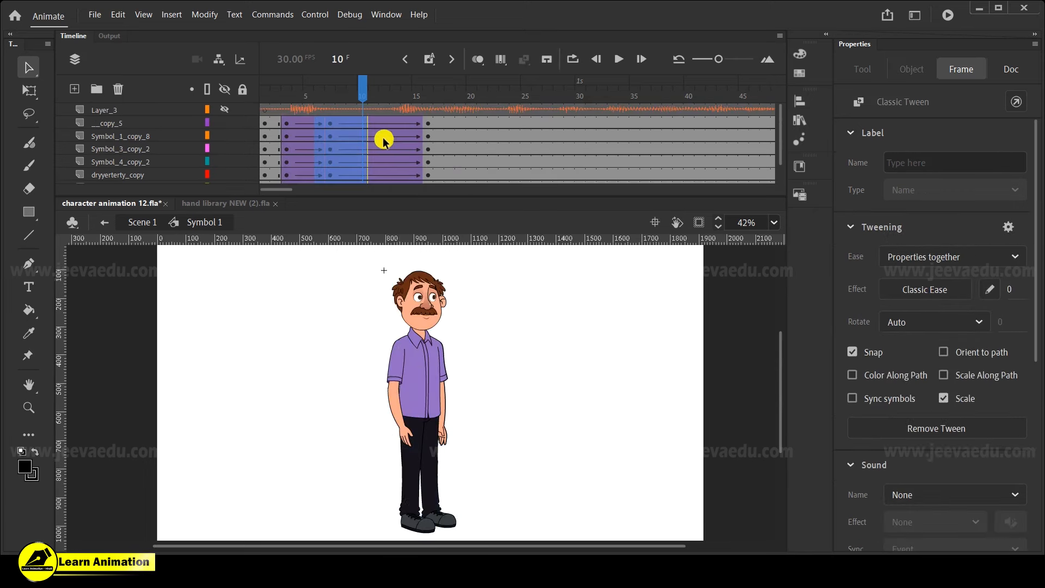
# Set the easing of the tweens between frames 7 and 16 to Classic Ease-Out 100 on all character layers
pyautogui.moveTo(388, 125); pyautogui.dragTo(388, 205)
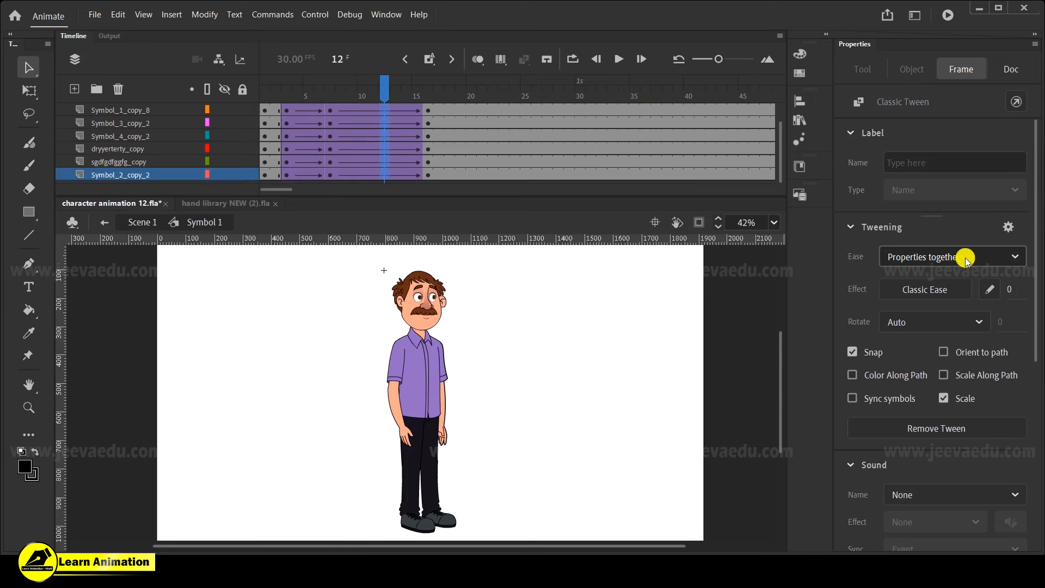
pyautogui.moveTo(1003, 291); pyautogui.dragTo(996, 173)
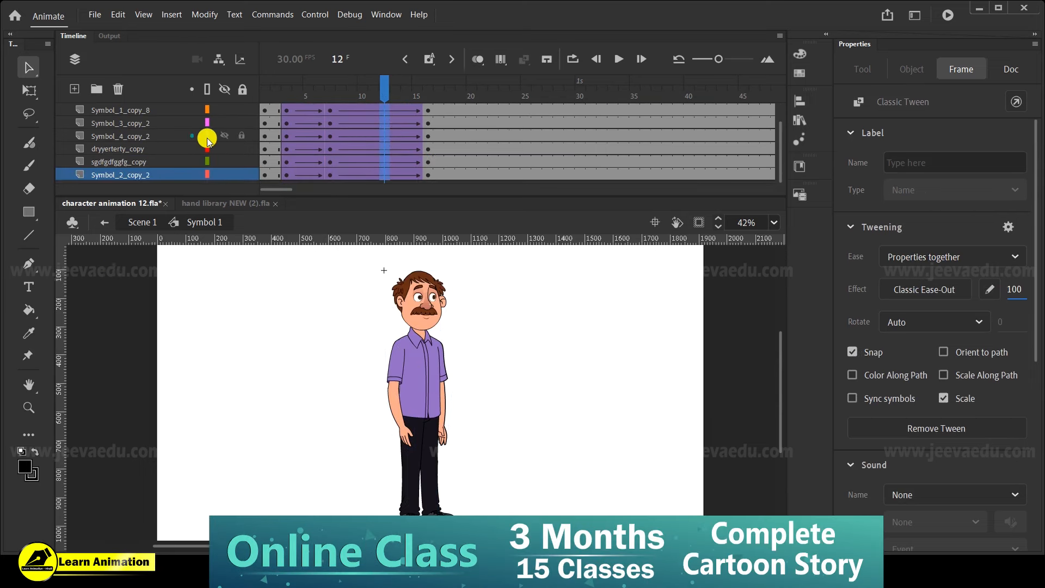
pyautogui.scroll(2, 307, 130)
# Tilt the character's upper body slightly forward at frame 7, rotating it about a pivot moved to the waist
pyautogui.click(364, 97)
pyautogui.moveTo(363, 97); pyautogui.dragTo(330, 97)
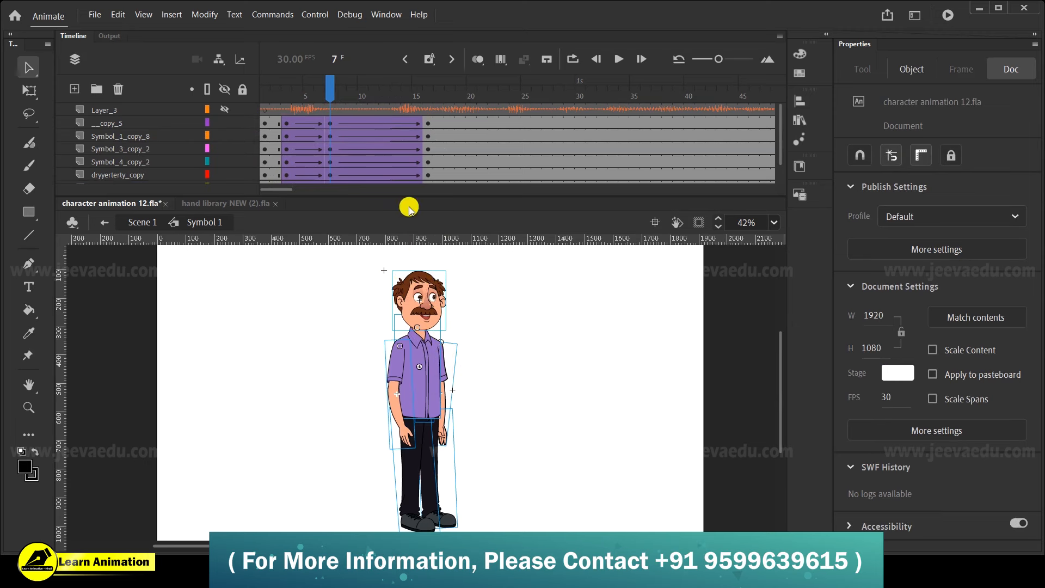
pyautogui.click(430, 122)
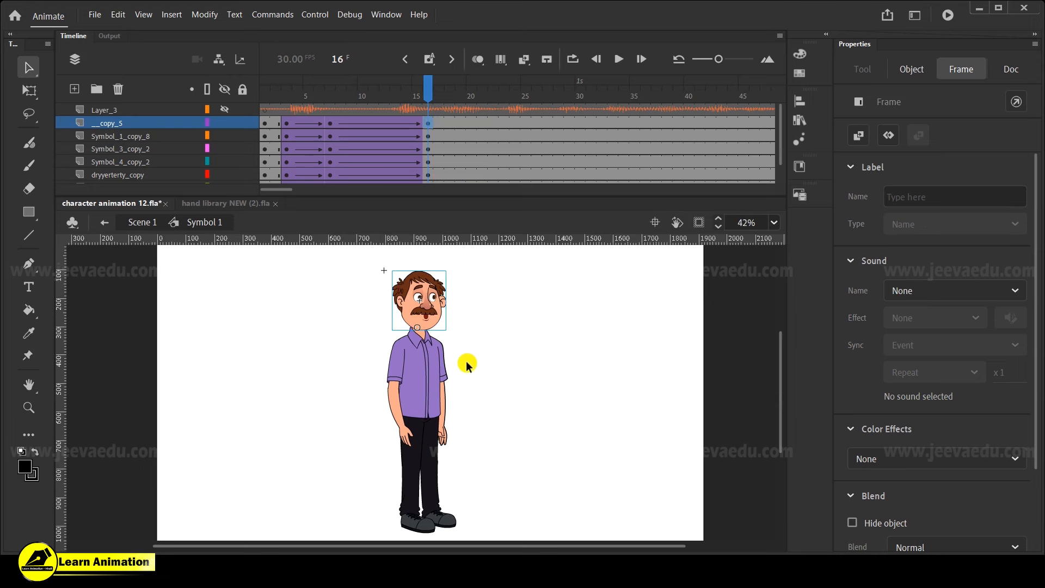
pyautogui.click(330, 123)
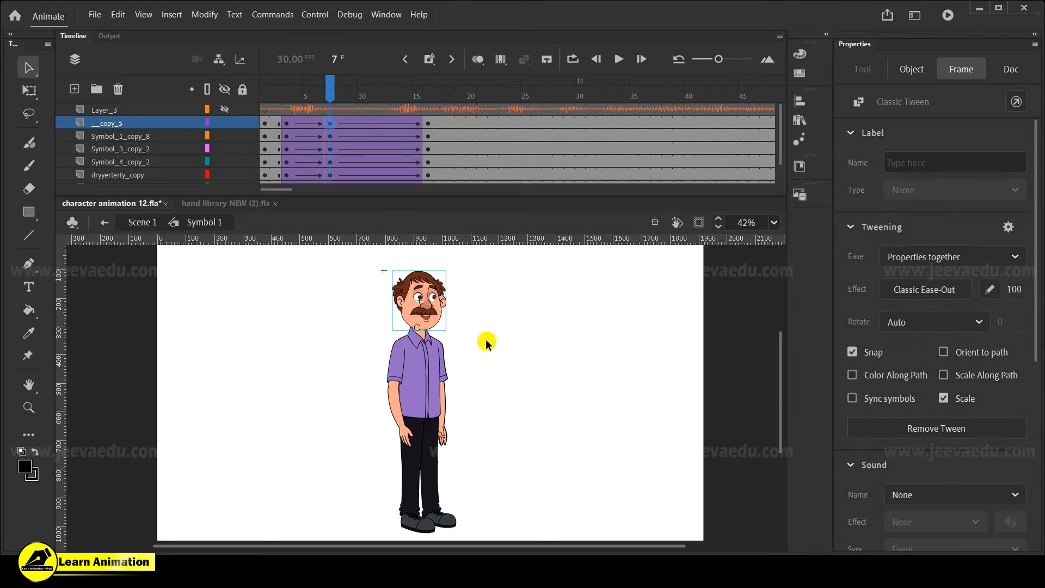
pyautogui.moveTo(511, 292); pyautogui.dragTo(398, 380)
pyautogui.hotkey('ctrl', 'z')
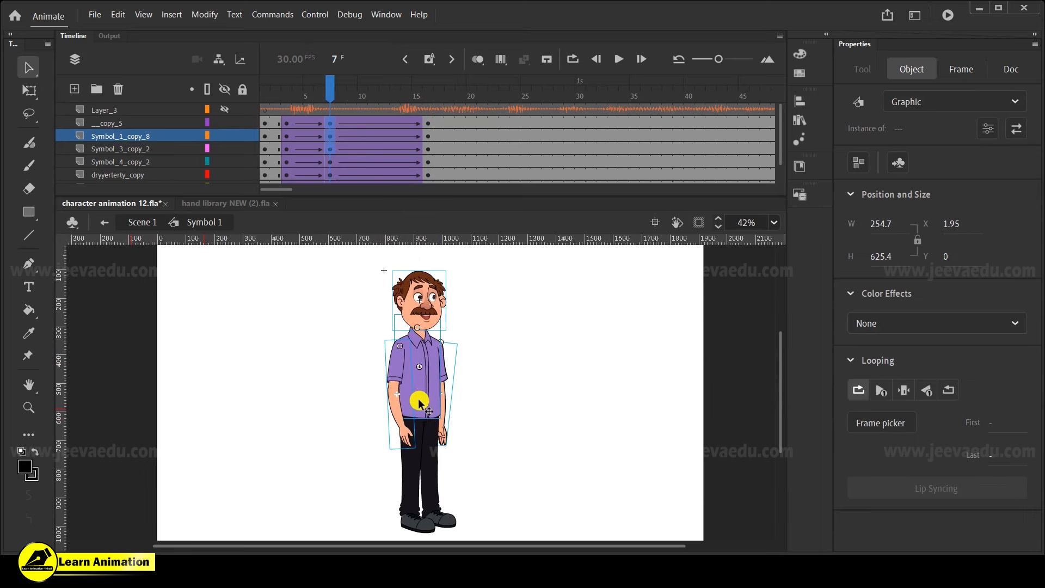
pyautogui.press('q')
pyautogui.moveTo(422, 361); pyautogui.dragTo(430, 385)
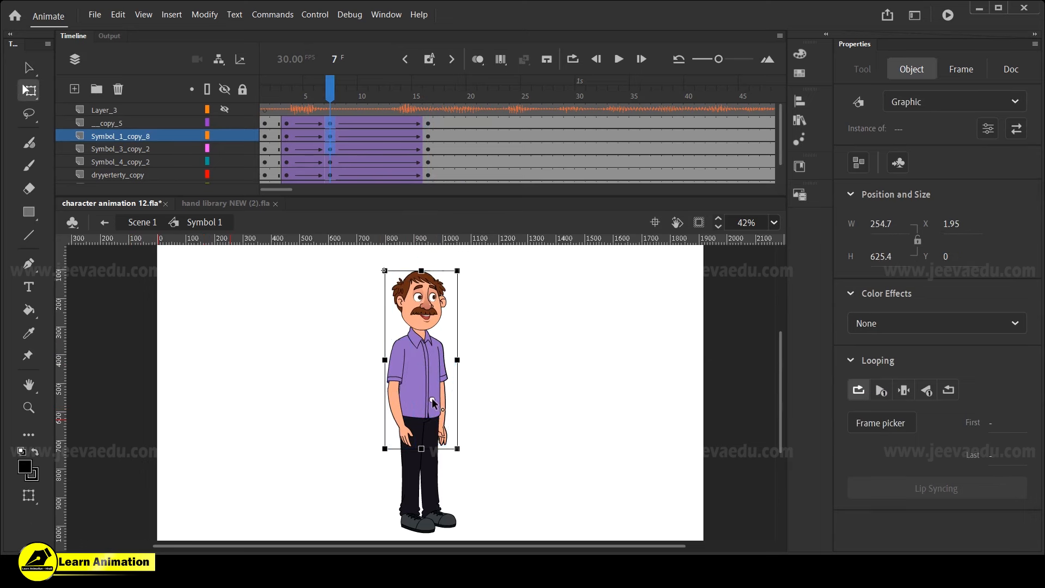
pyautogui.moveTo(430, 423); pyautogui.dragTo(429, 418)
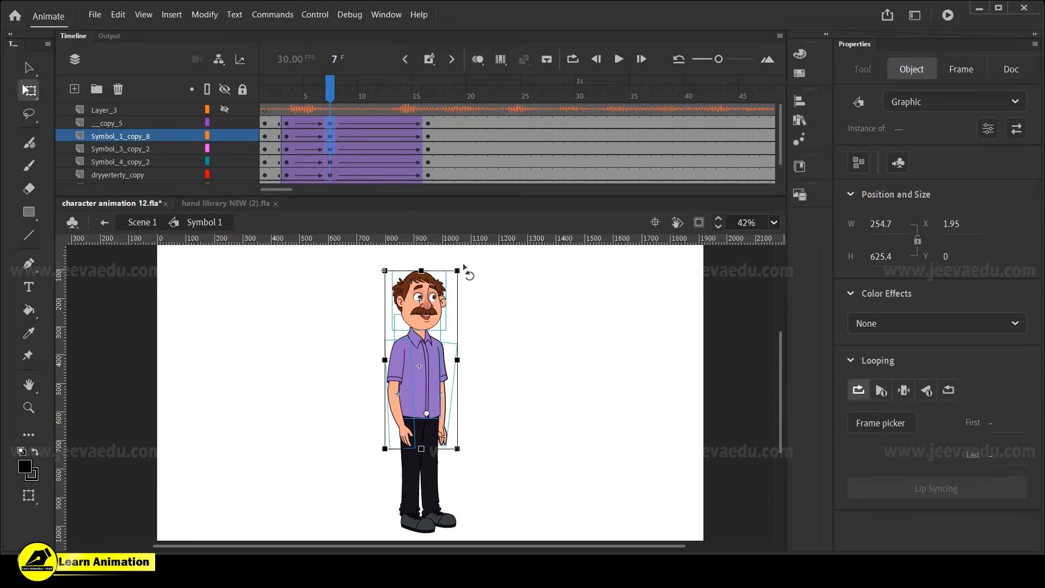
pyautogui.moveTo(466, 269); pyautogui.dragTo(466, 270)
pyautogui.hotkey('ctrl', 'z')
# Skew the whole character, legs included, slightly forward at frame 7
pyautogui.moveTo(302, 296); pyautogui.dragTo(495, 494)
pyautogui.hotkey('ctrl', 'space')
pyautogui.keyDown('ctrl'); pyautogui.click(415, 318); pyautogui.keyUp('ctrl')
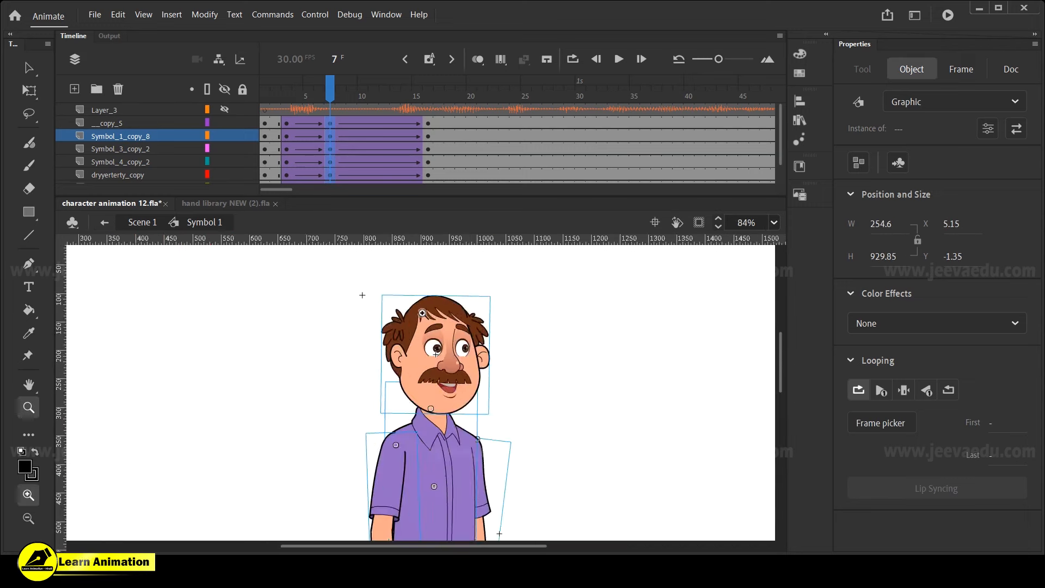
pyautogui.keyDown('ctrl'); pyautogui.click(419, 310); pyautogui.keyUp('ctrl')
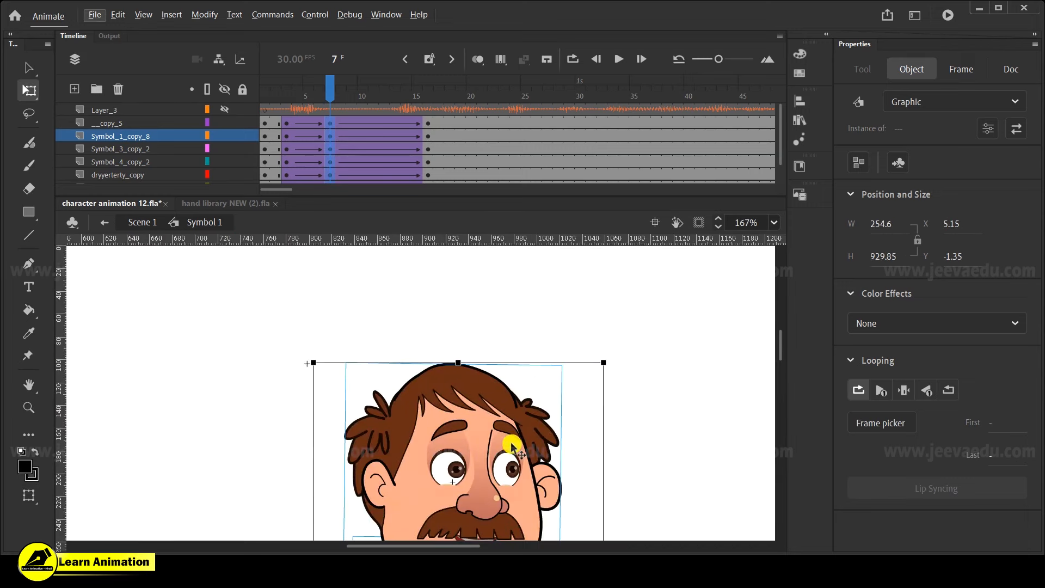
pyautogui.press('z')
pyautogui.keyDown('alt'); pyautogui.click(475, 467); pyautogui.keyUp('alt')
pyautogui.keyDown('alt'); pyautogui.click(474, 467); pyautogui.keyUp('alt')
pyautogui.keyDown('alt'); pyautogui.click(415, 455); pyautogui.keyUp('alt')
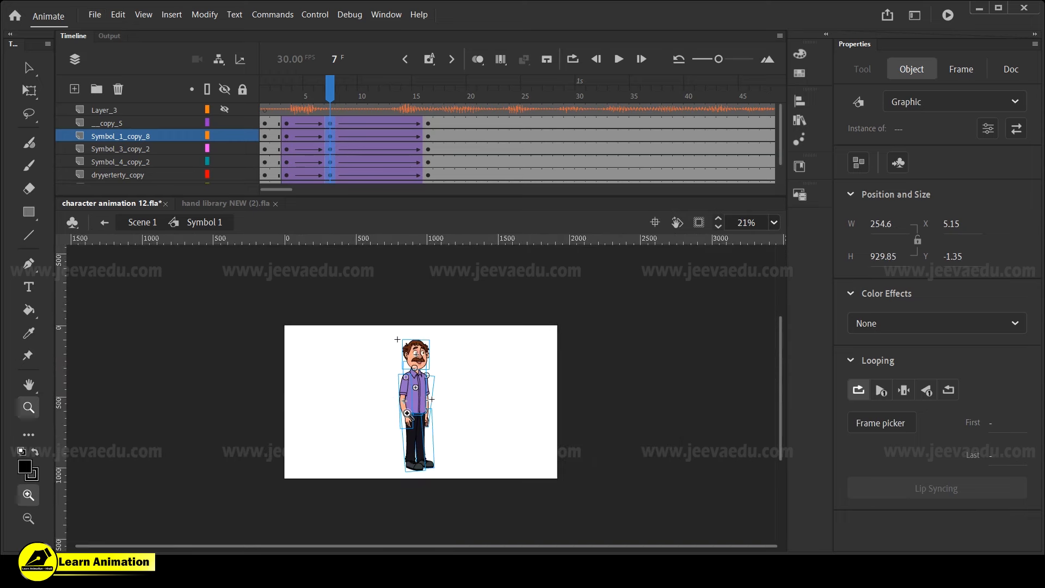
pyautogui.click(407, 403)
pyautogui.press('q')
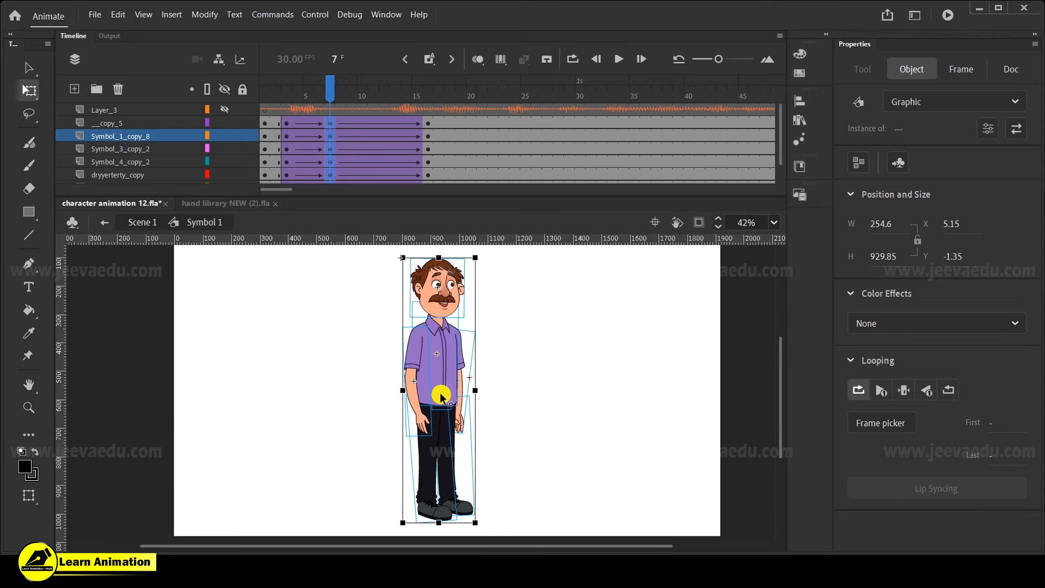
pyautogui.press('z')
pyautogui.click(427, 322)
pyautogui.click(475, 363)
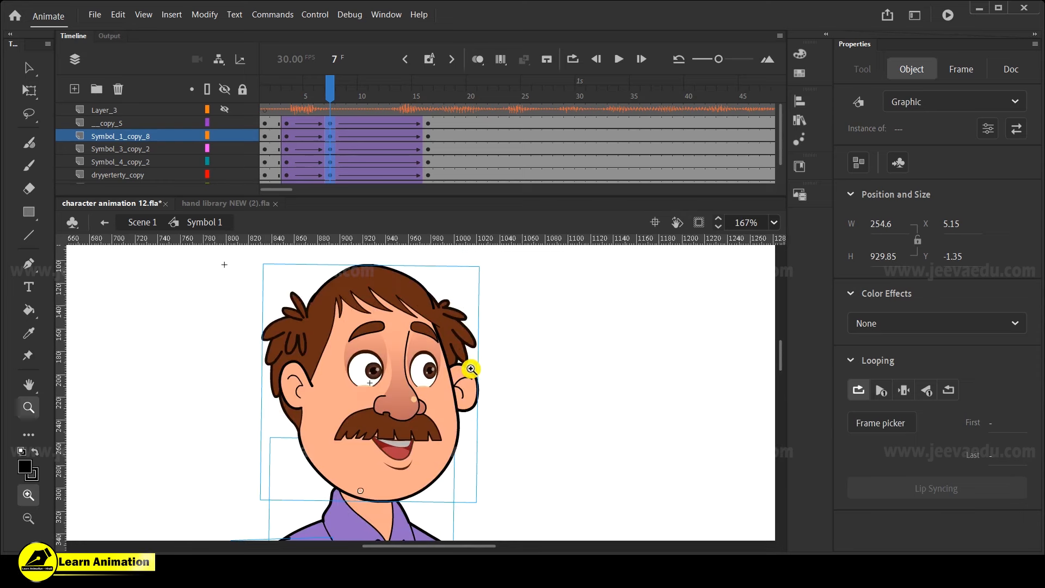
pyautogui.press('q')
pyautogui.moveTo(525, 338); pyautogui.dragTo(532, 360)
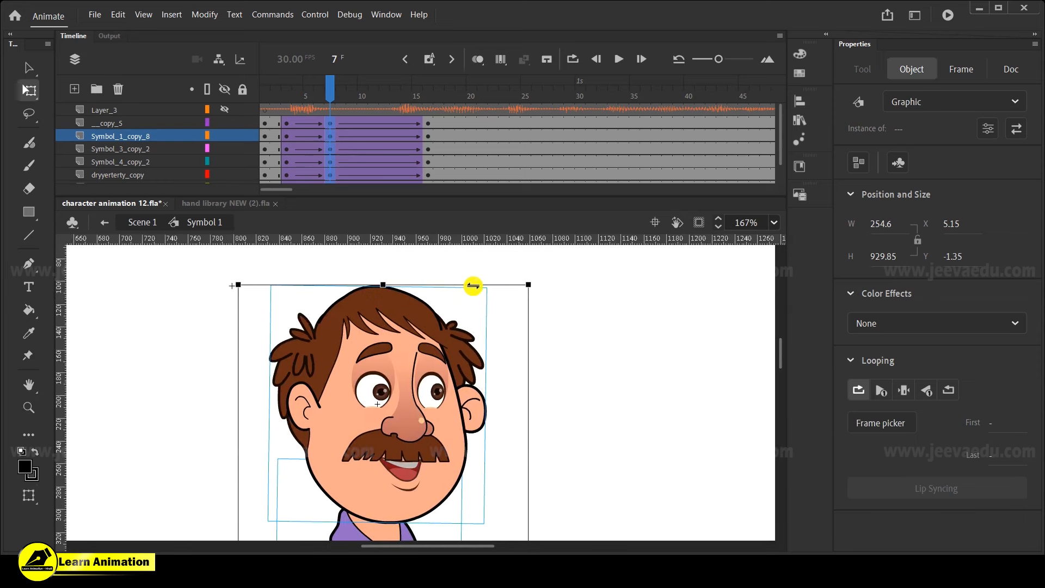
pyautogui.moveTo(473, 283); pyautogui.dragTo(474, 284)
# Rotate both arms slightly at frame 7, the near arm backward and the far arm forward
pyautogui.press('z')
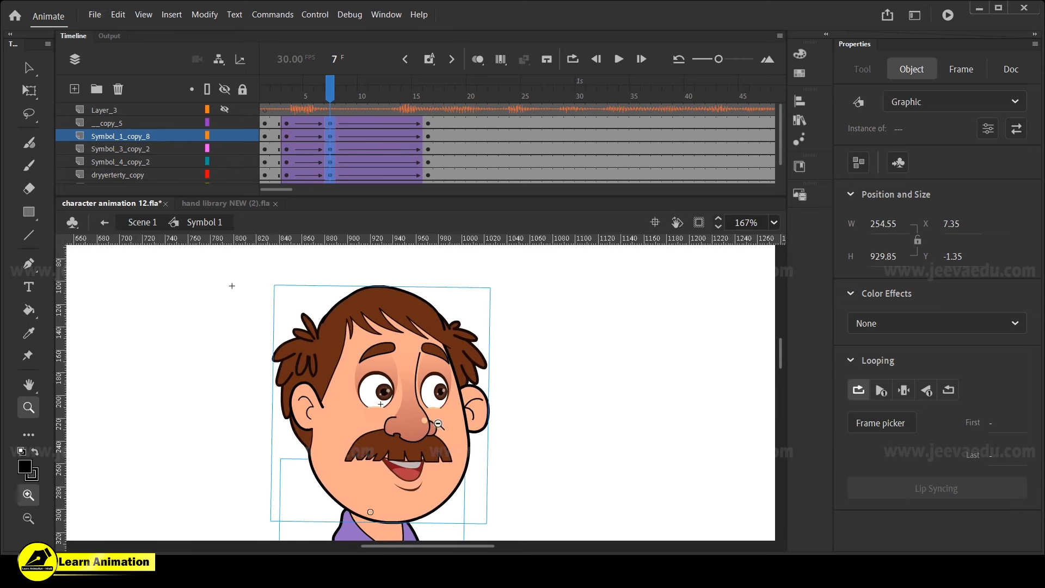
pyautogui.keyDown('alt'); pyautogui.click(433, 433); pyautogui.keyUp('alt')
pyautogui.keyDown('alt'); pyautogui.click(434, 436); pyautogui.keyUp('alt')
pyautogui.keyDown('alt'); pyautogui.click(435, 438); pyautogui.keyUp('alt')
pyautogui.click(415, 435)
pyautogui.click(402, 396)
pyautogui.click(347, 166)
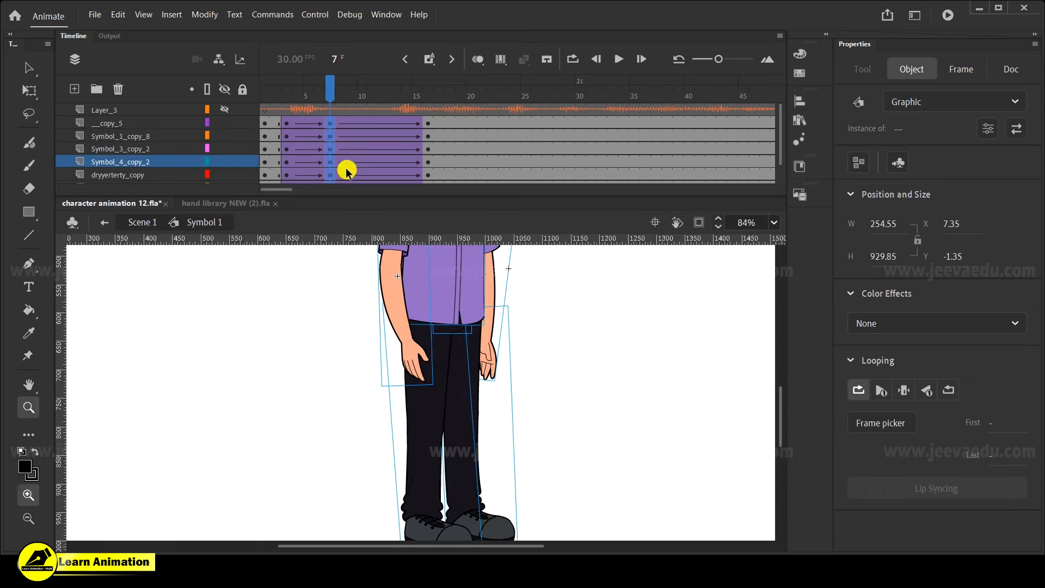
pyautogui.moveTo(323, 95)
pyautogui.mouseDown()
pyautogui.moveTo(300, 96)
pyautogui.moveTo(329, 95)
pyautogui.mouseUp()
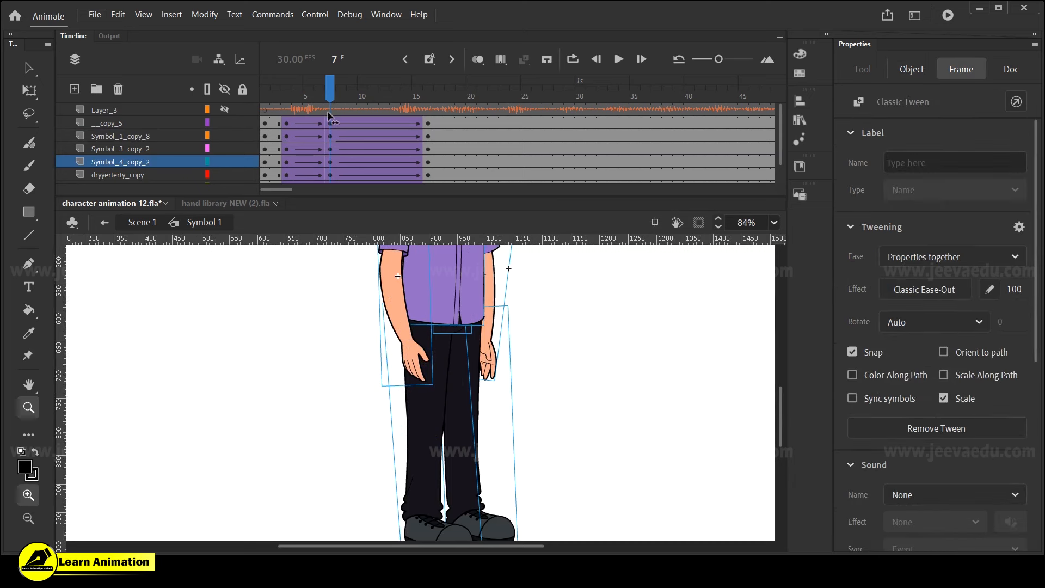
pyautogui.click(436, 348)
pyautogui.press('v')
pyautogui.click(511, 379)
pyautogui.click(419, 371)
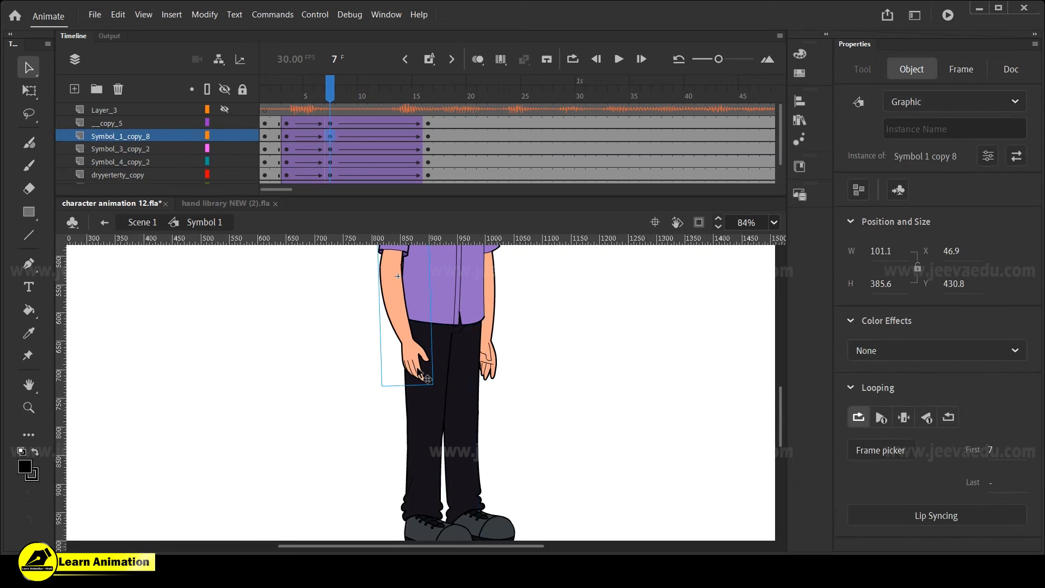
pyautogui.press('q')
pyautogui.moveTo(439, 387); pyautogui.dragTo(436, 390)
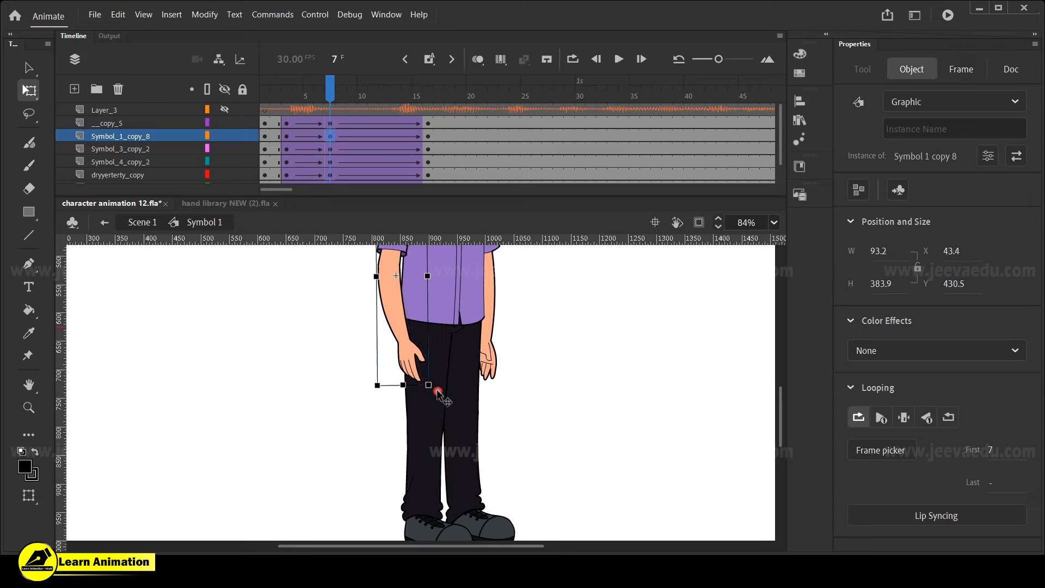
pyautogui.click(495, 376)
pyautogui.moveTo(500, 393); pyautogui.dragTo(503, 393)
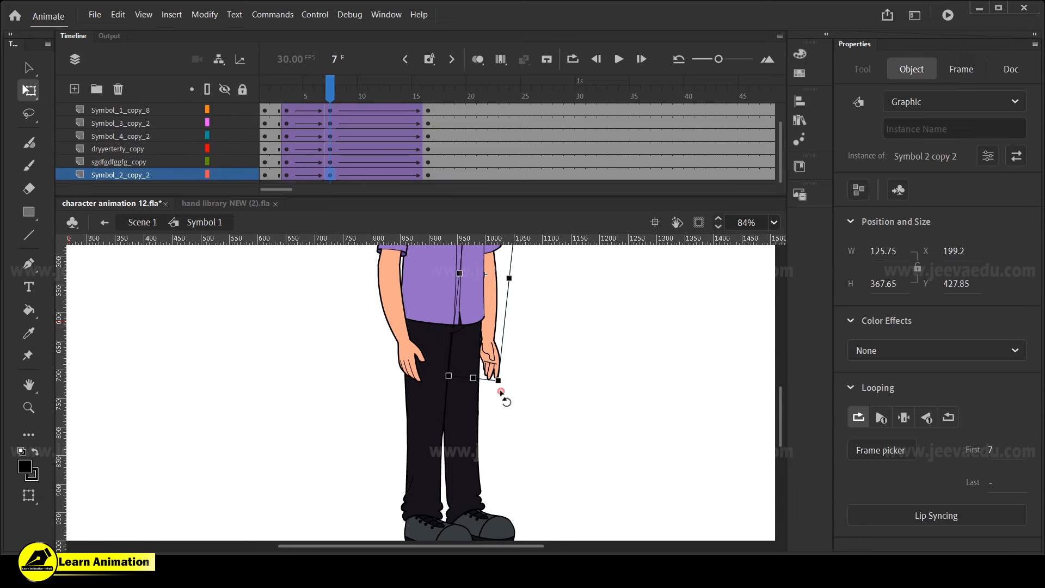
# Scrub the timeline between frames 3 and 16 to check how the body and arms move
pyautogui.press('z')
pyautogui.keyDown('alt'); pyautogui.click(429, 358); pyautogui.keyUp('alt')
pyautogui.moveTo(435, 349); pyautogui.dragTo(439, 418)
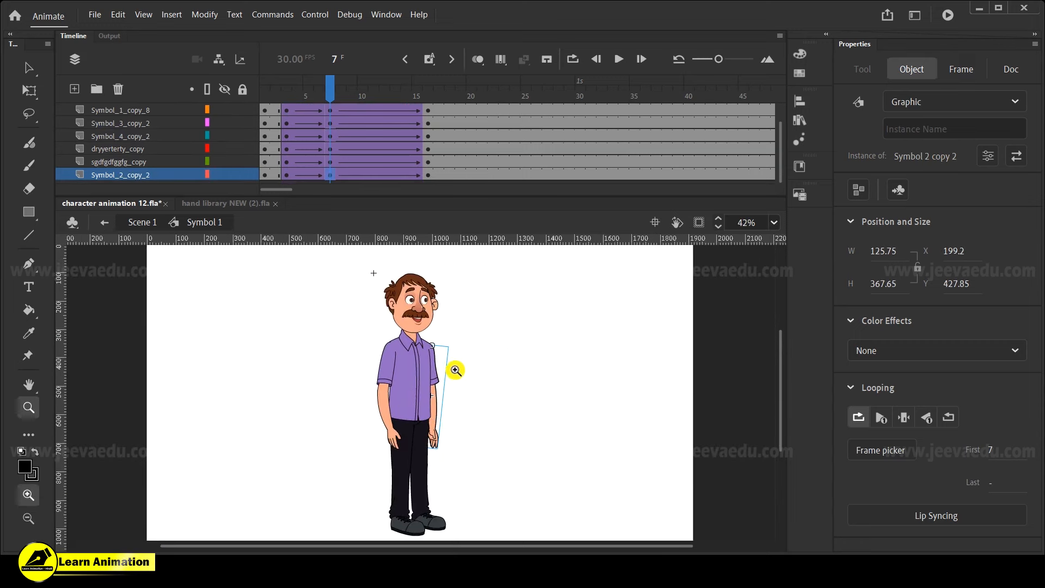
pyautogui.moveTo(331, 94)
pyautogui.mouseDown()
pyautogui.moveTo(308, 99)
pyautogui.moveTo(331, 110)
pyautogui.mouseUp()
pyautogui.moveTo(343, 270); pyautogui.dragTo(509, 525)
pyautogui.click(286, 94)
pyautogui.moveTo(286, 117); pyautogui.dragTo(428, 133)
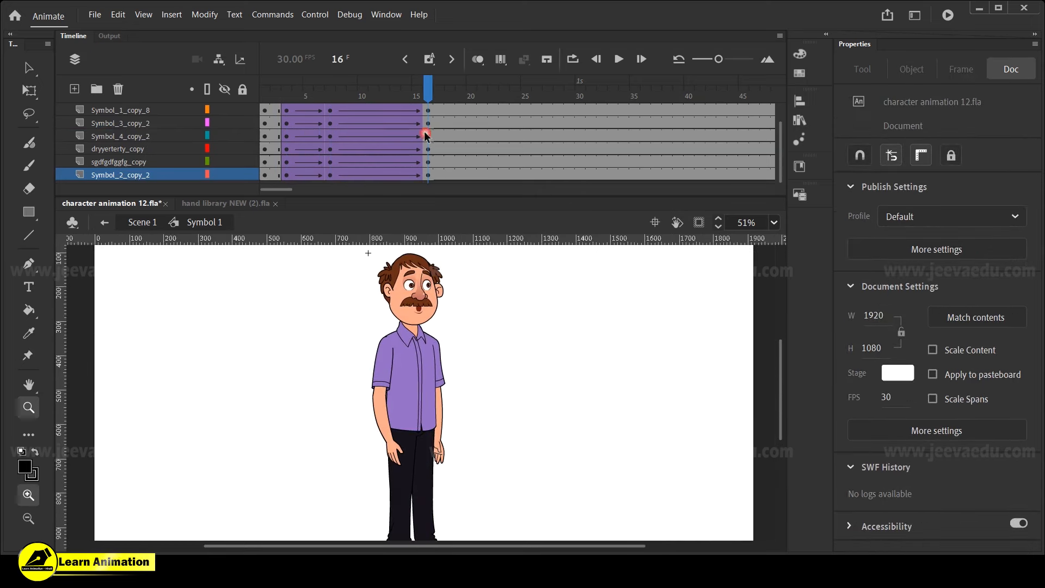
# Tilt the character's upper body backward at frame 16, rotating it about a pivot moved to the waist
pyautogui.keyDown('alt'); pyautogui.click(466, 391); pyautogui.keyUp('alt')
pyautogui.press('v')
pyautogui.moveTo(363, 320); pyautogui.dragTo(390, 360)
pyautogui.press('z')
pyautogui.click(406, 386)
pyautogui.press('space')
pyautogui.press('q')
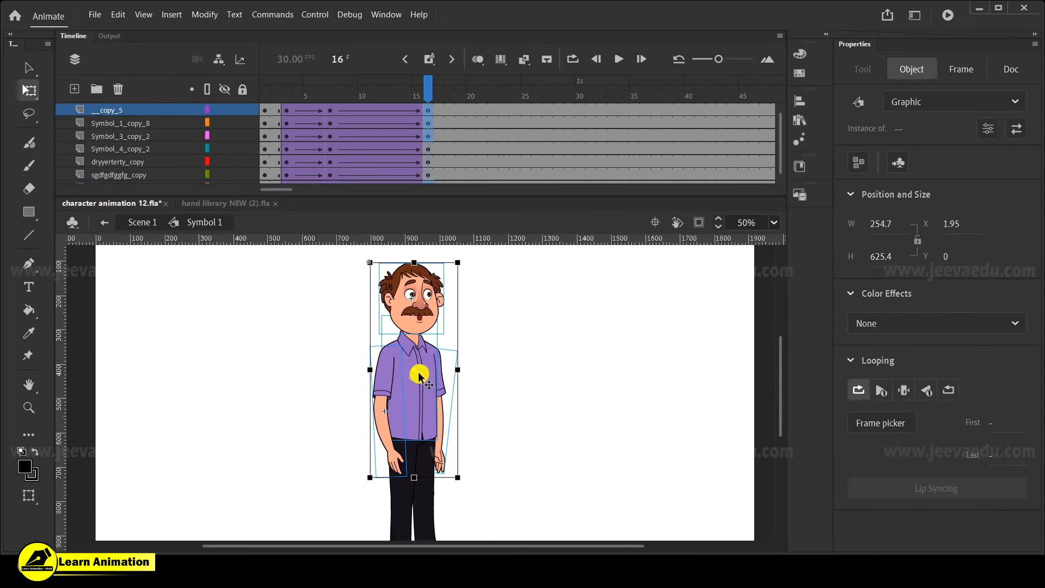
pyautogui.moveTo(421, 442); pyautogui.dragTo(418, 437)
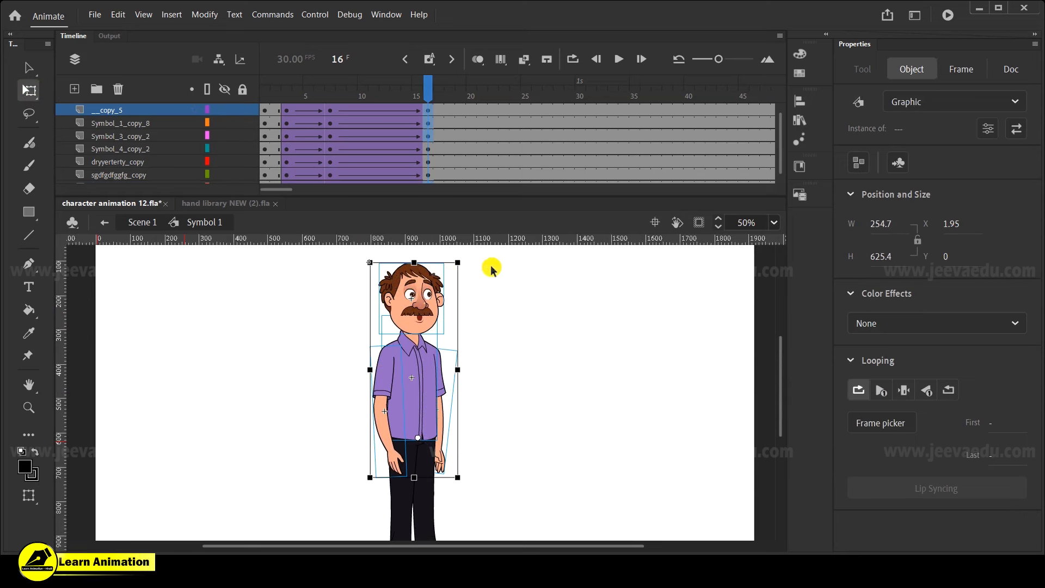
pyautogui.moveTo(465, 265); pyautogui.dragTo(453, 254)
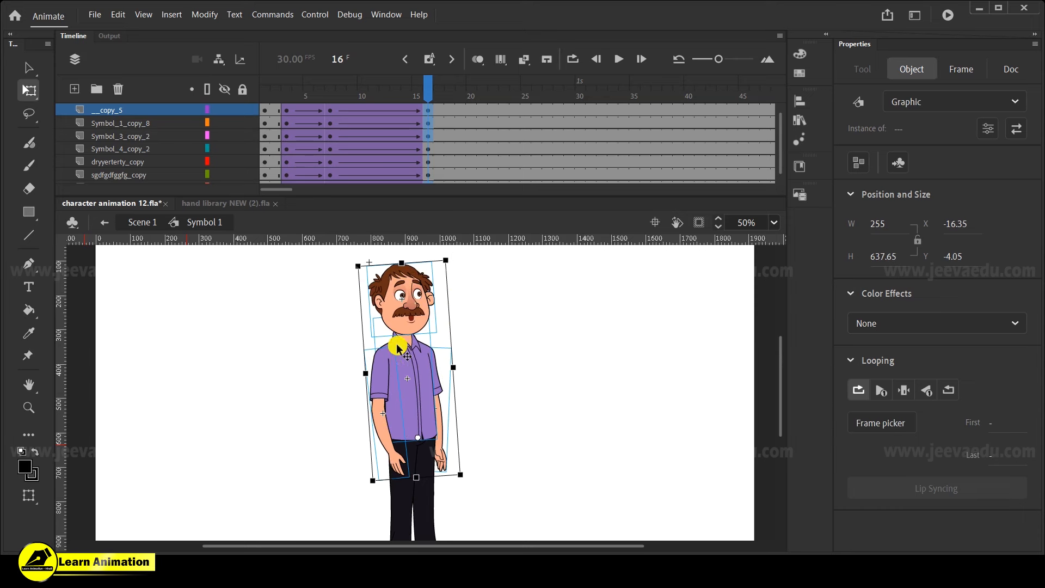
# Skew the whole character, legs included, slightly backward at frame 16
pyautogui.moveTo(284, 312); pyautogui.dragTo(520, 516)
pyautogui.press('z')
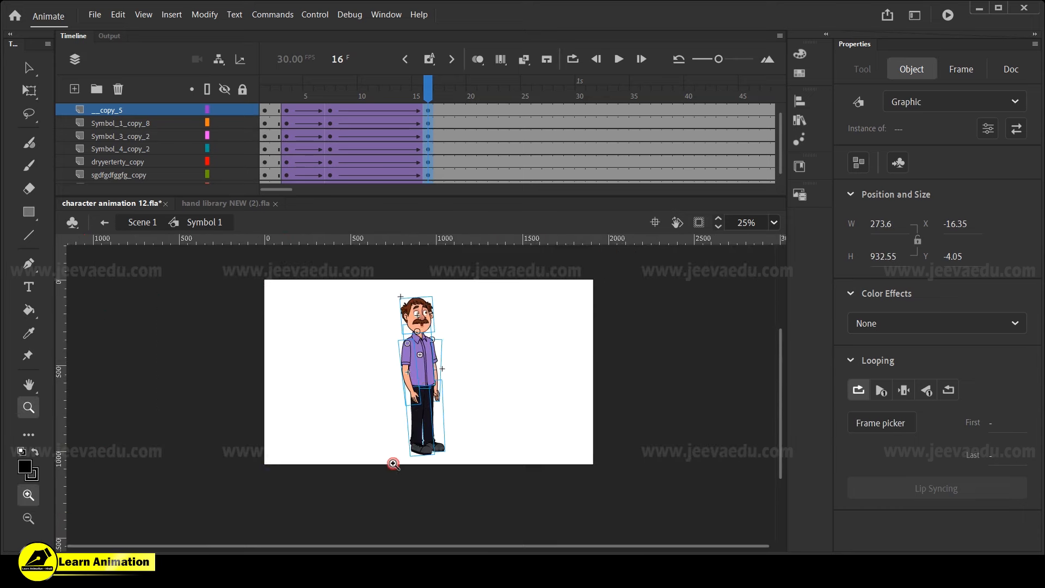
pyautogui.click(422, 400)
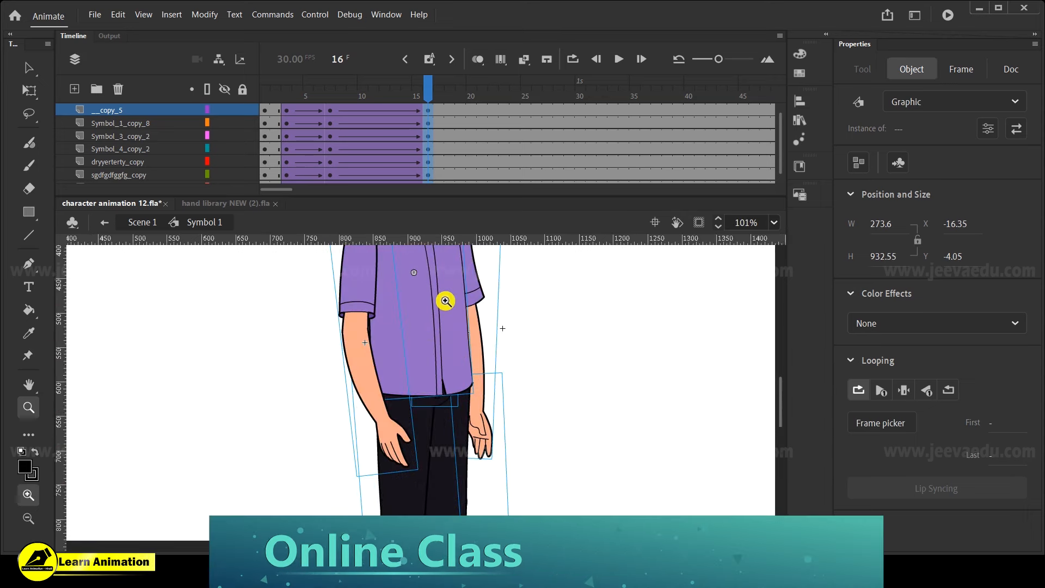
pyautogui.scroll(5, 424, 299)
pyautogui.click(422, 297)
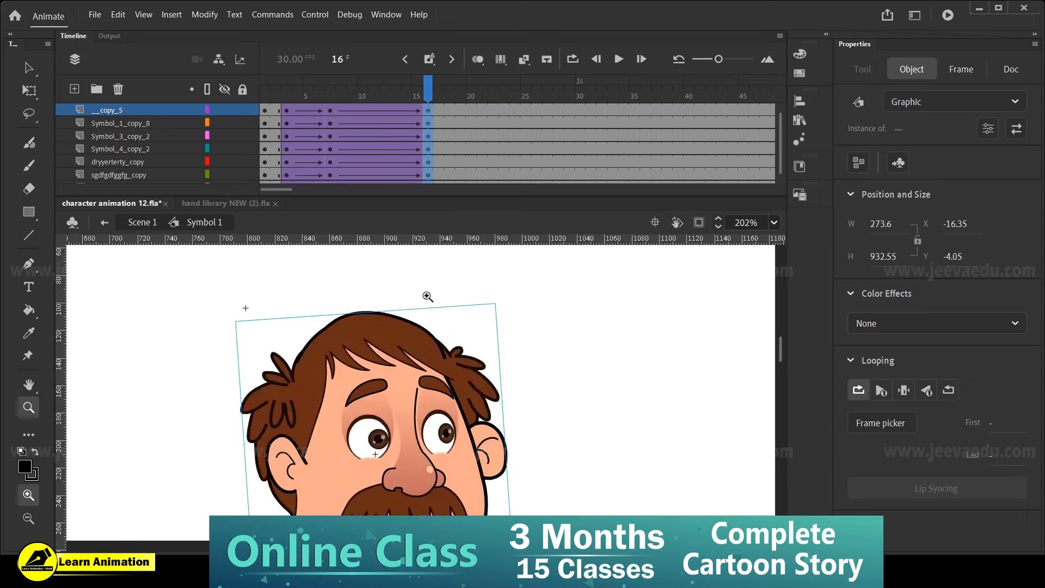
pyautogui.press('q')
pyautogui.moveTo(514, 302); pyautogui.dragTo(499, 299)
# Examine the legs up close and scrub back through the tweened frames to frame 4 to review the backward lean
pyautogui.press('z')
pyautogui.keyDown('alt'); pyautogui.click(462, 416); pyautogui.keyUp('alt')
pyautogui.keyDown('alt'); pyautogui.click(460, 440); pyautogui.keyUp('alt')
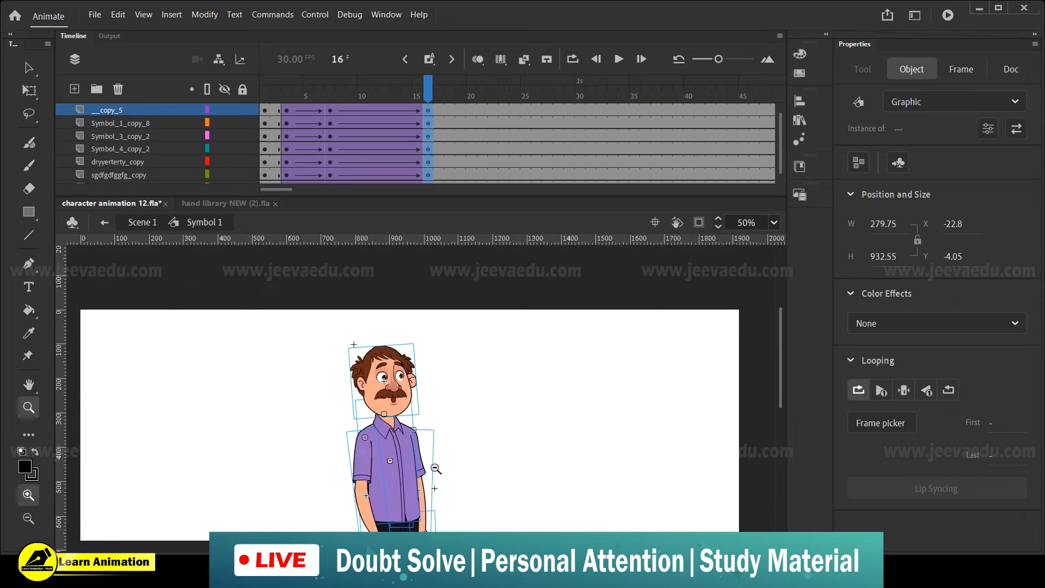
pyautogui.keyDown('alt'); pyautogui.click(423, 450); pyautogui.keyUp('alt')
pyautogui.click(410, 430)
pyautogui.click(434, 453)
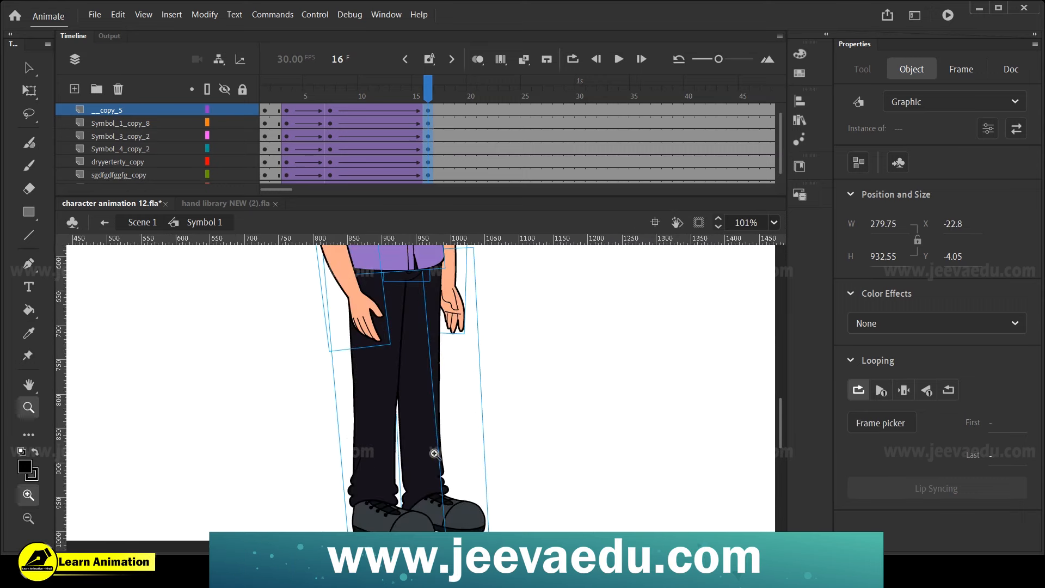
pyautogui.moveTo(398, 88); pyautogui.dragTo(439, 173)
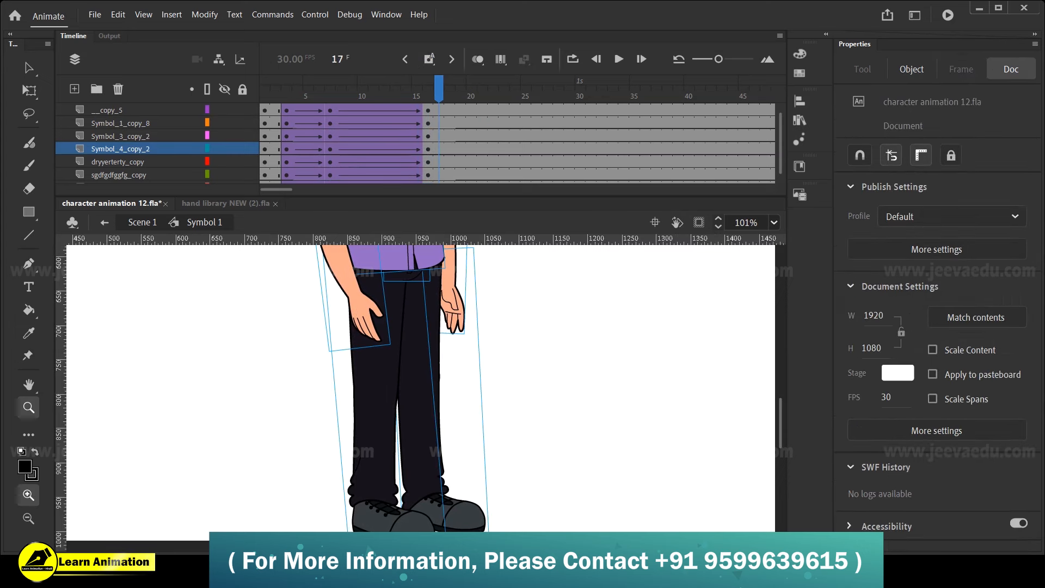
pyautogui.keyDown('alt'); pyautogui.click(431, 423); pyautogui.keyUp('alt')
pyautogui.keyDown('alt'); pyautogui.click(431, 422); pyautogui.keyUp('alt')
pyautogui.moveTo(365, 288); pyautogui.dragTo(484, 461)
pyautogui.scroll(1, 427, 107)
pyautogui.moveTo(435, 98); pyautogui.dragTo(297, 143)
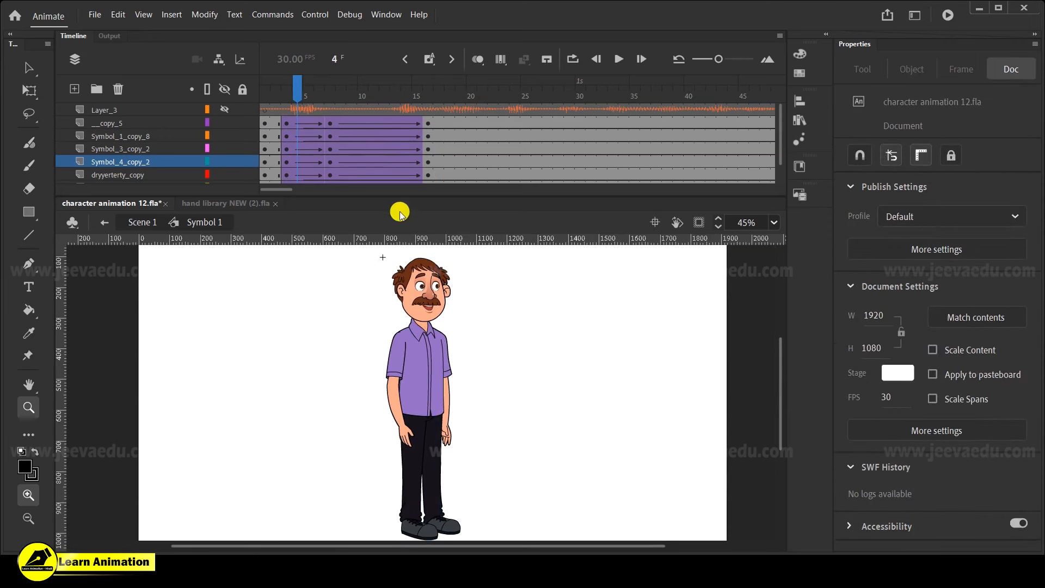
# Rotate the near arm on layer Symbol_1_copy_8 up at frame 16 until it extends horizontally in front of the chest
pyautogui.moveTo(297, 87); pyautogui.dragTo(427, 88)
pyautogui.press('v')
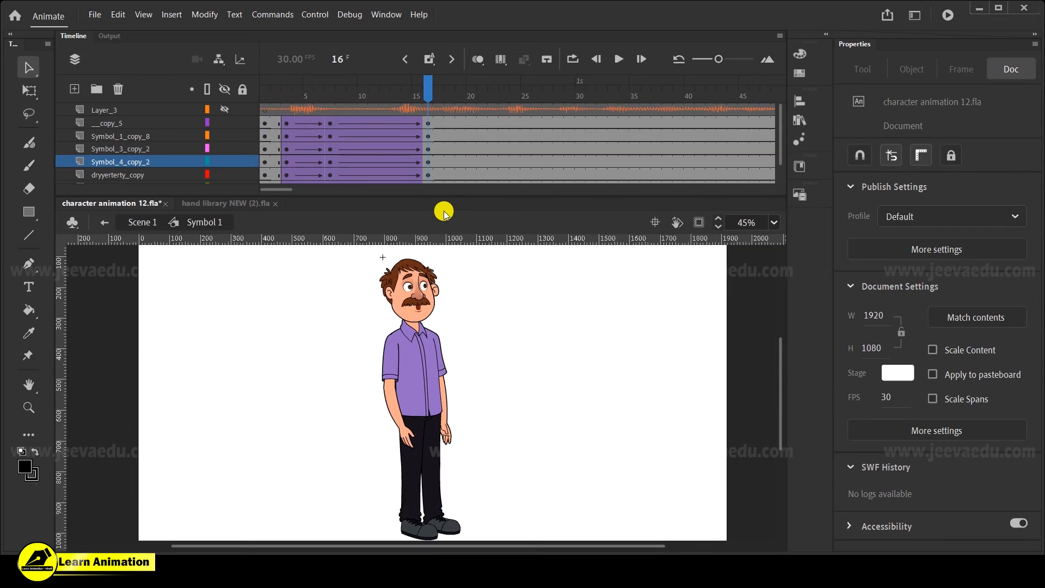
pyautogui.click(416, 449)
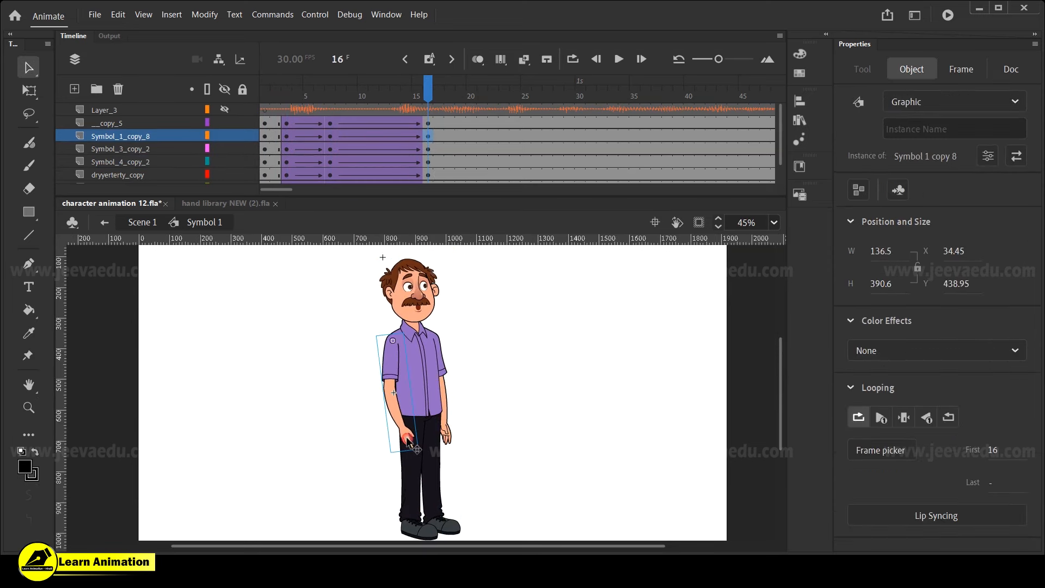
pyautogui.press('q')
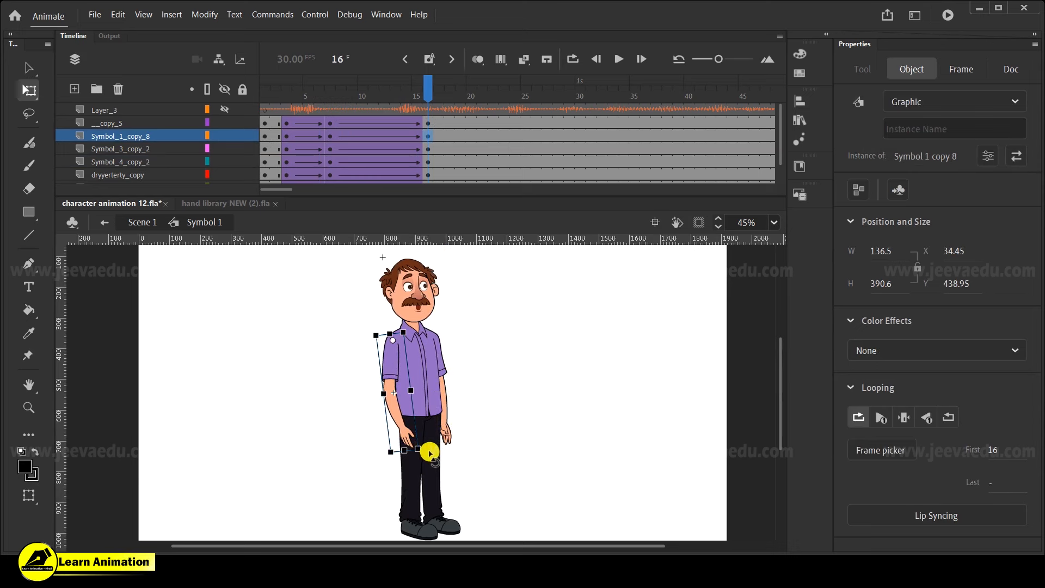
pyautogui.moveTo(387, 370); pyautogui.dragTo(305, 365)
pyautogui.hotkey('ctrl', 'z')
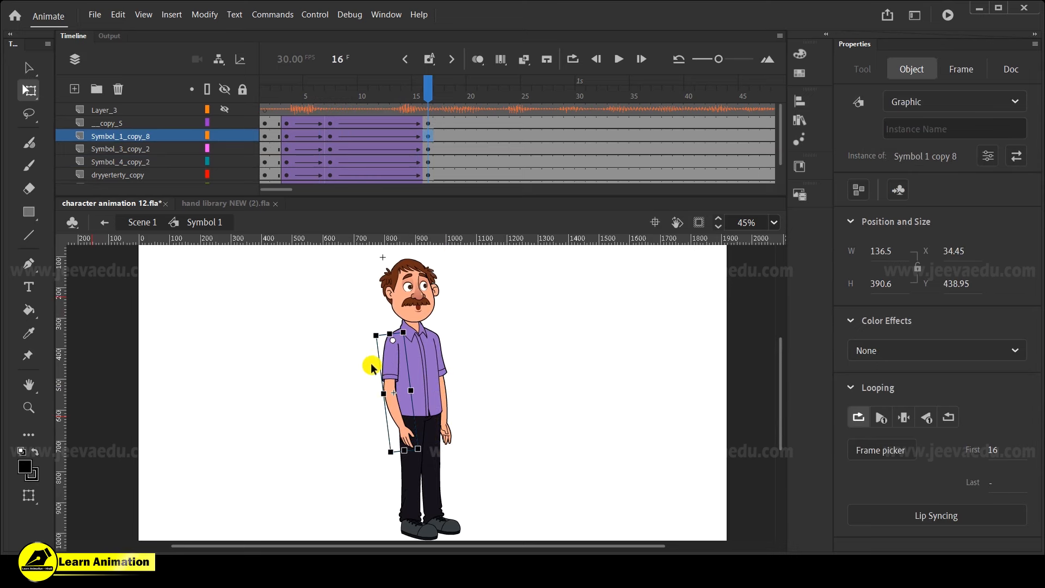
pyautogui.moveTo(427, 450); pyautogui.dragTo(471, 347)
pyautogui.click(487, 409)
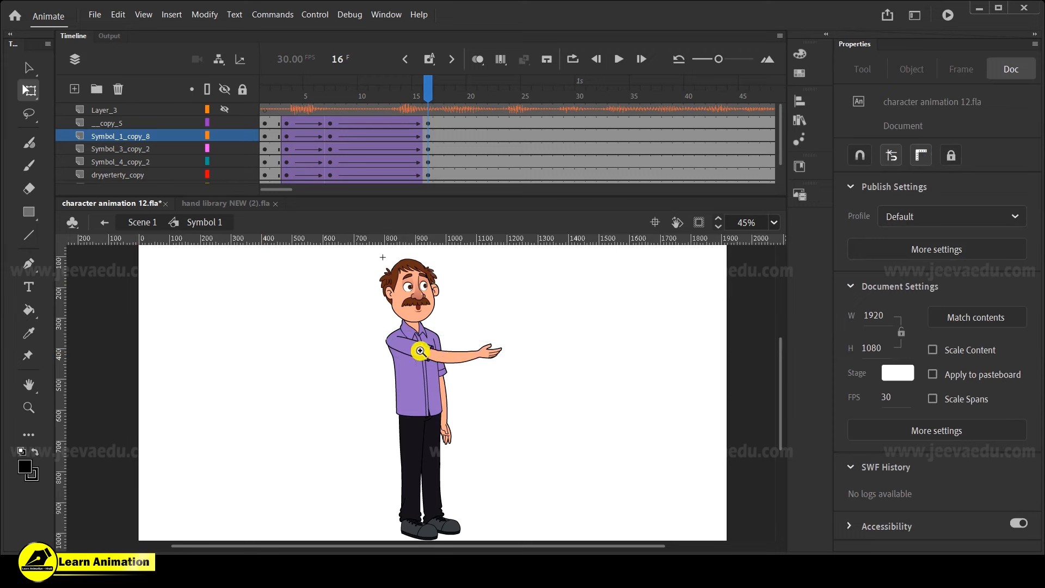
# Shift the near arm slightly forward at frame 16 so its shoulder lines up with the shirt's shoulder outline
pyautogui.press('z')
pyautogui.click(417, 352)
pyautogui.click(409, 367)
pyautogui.click(392, 399)
pyautogui.press('v')
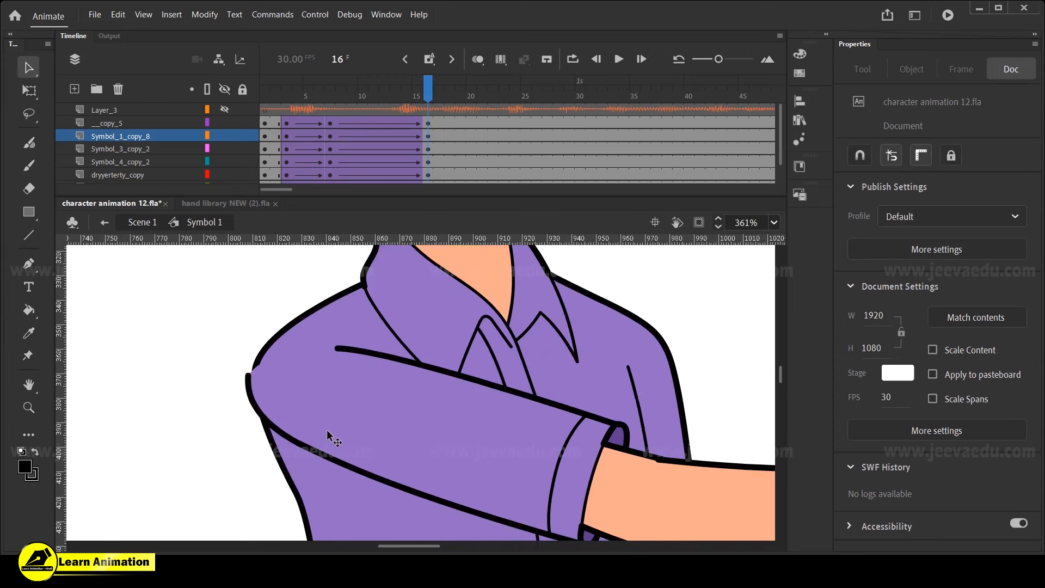
pyautogui.click(326, 429)
pyautogui.press('q')
pyautogui.moveTo(329, 410); pyautogui.dragTo(334, 409)
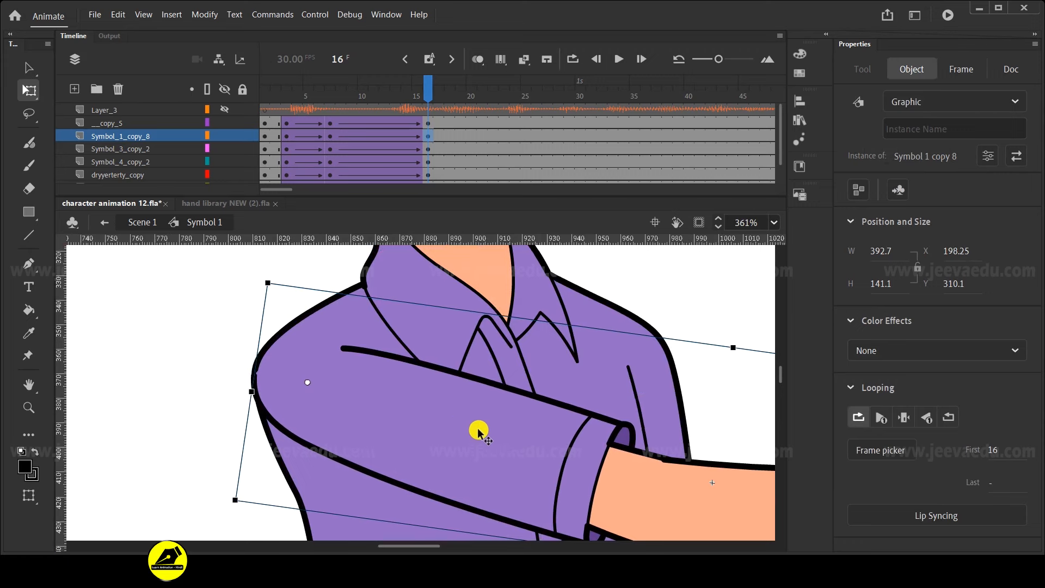
# Rotate the near arm downward at frame 16 until it slopes diagonally forward across the torso
pyautogui.press('z')
pyautogui.keyDown('alt'); pyautogui.click(408, 423); pyautogui.keyUp('alt')
pyautogui.keyDown('alt'); pyautogui.click(408, 422); pyautogui.keyUp('alt')
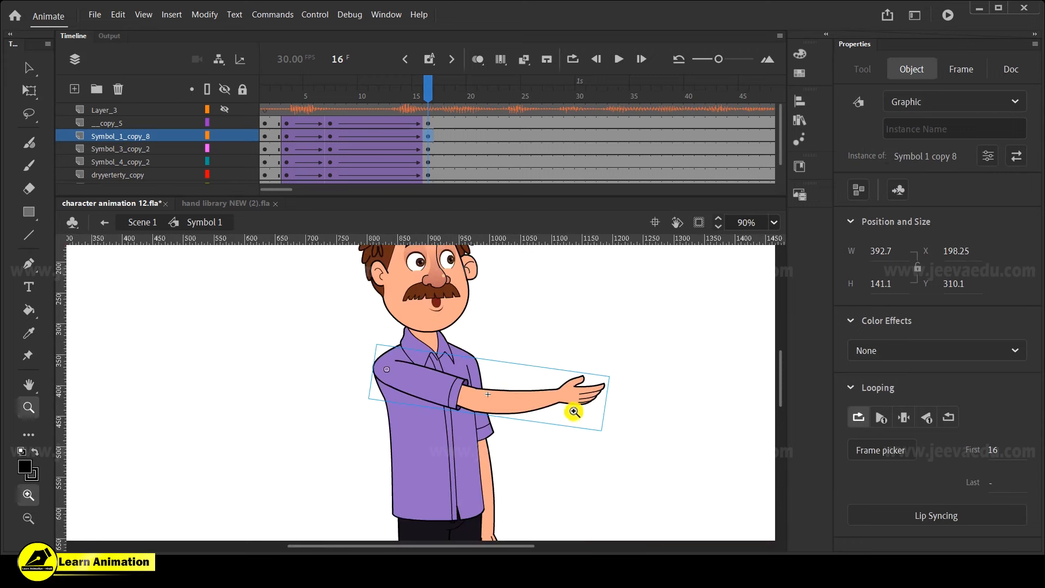
pyautogui.press('q')
pyautogui.moveTo(618, 369); pyautogui.dragTo(594, 454)
pyautogui.press('z')
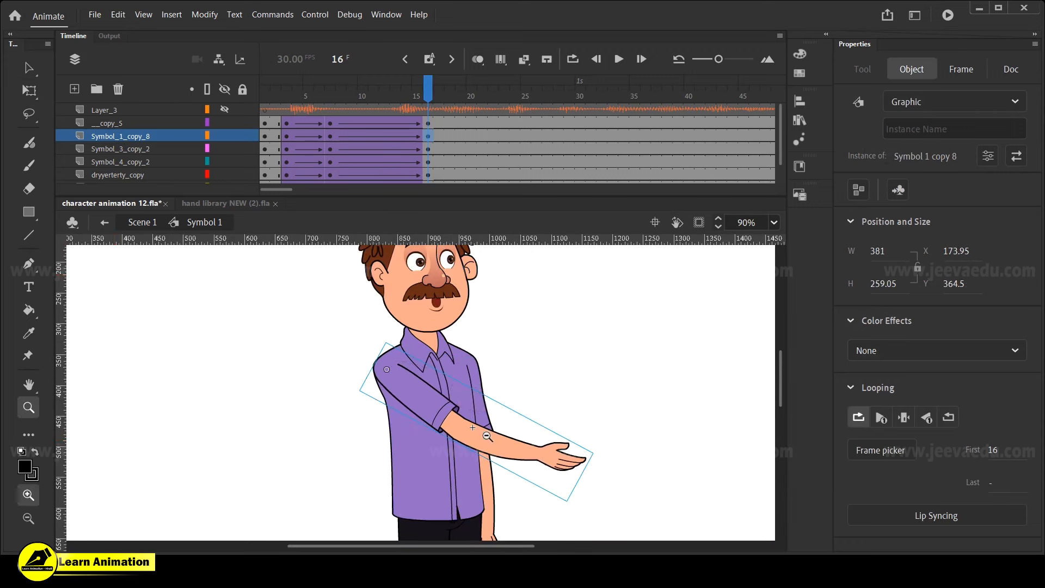
pyautogui.keyDown('alt'); pyautogui.click(487, 436); pyautogui.keyUp('alt')
pyautogui.moveTo(406, 98); pyautogui.dragTo(424, 128)
# Check the body poses at frames 7 and 16, open the near arm's symbol and insert a forearm keyframe at frame 16
pyautogui.click(337, 121)
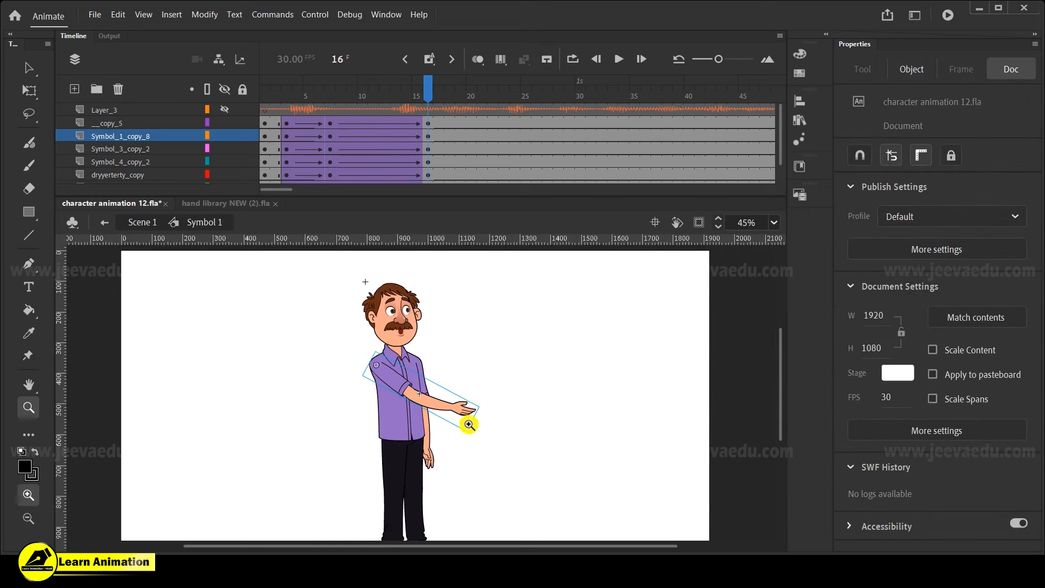
pyautogui.click(331, 125)
pyautogui.click(427, 123)
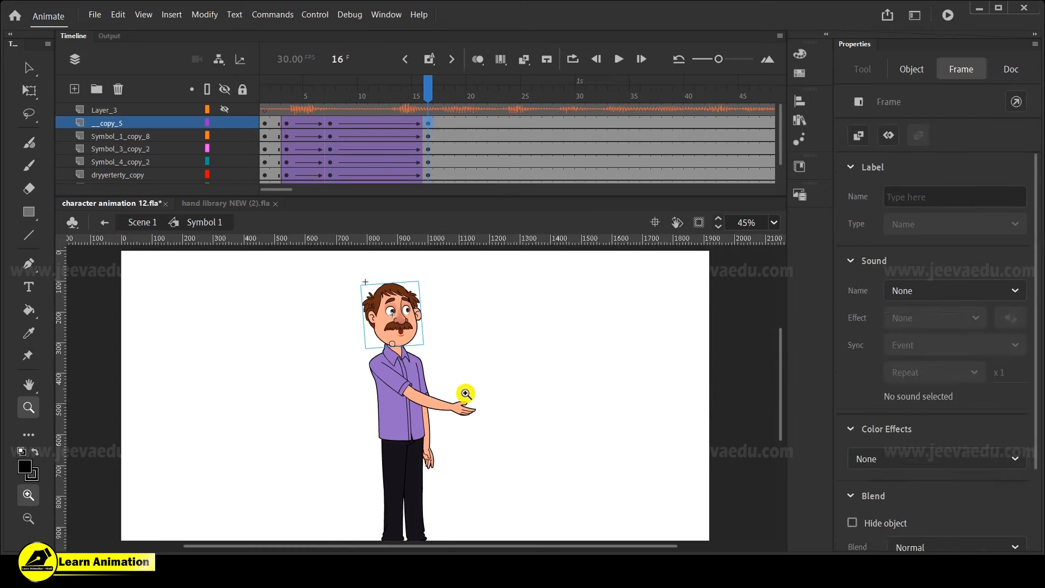
pyautogui.press('z')
pyautogui.click(429, 388)
pyautogui.press('v')
pyautogui.click(447, 426)
pyautogui.doubleClick(448, 426)
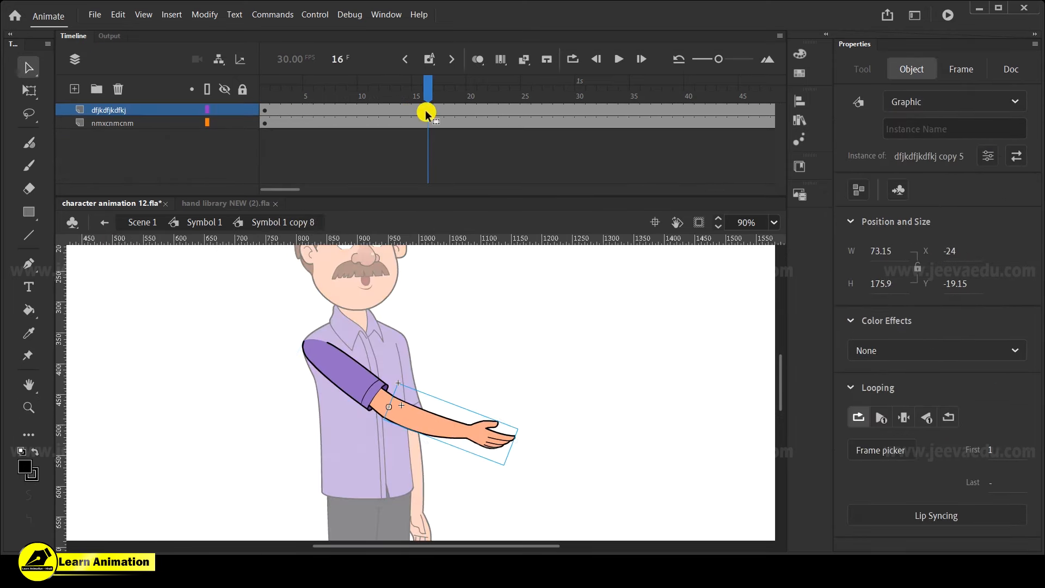
pyautogui.click(342, 109)
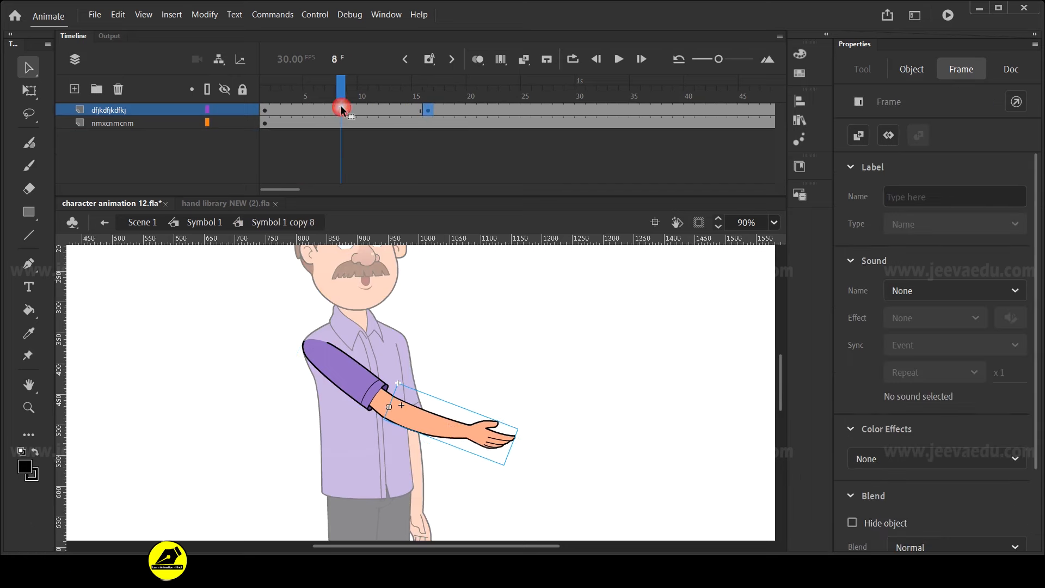
# Insert a forearm keyframe at frame 7, matching Symbol 1's keyframe, and create a classic tween to frame 16 with ease-out 100
pyautogui.click(225, 217)
pyautogui.moveTo(303, 187); pyautogui.dragTo(276, 188)
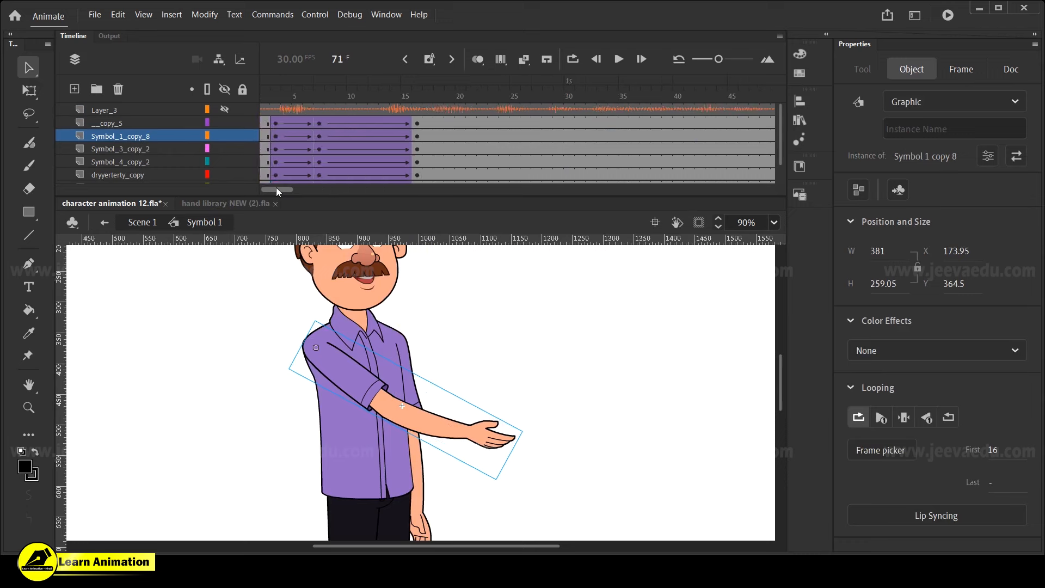
pyautogui.click(319, 123)
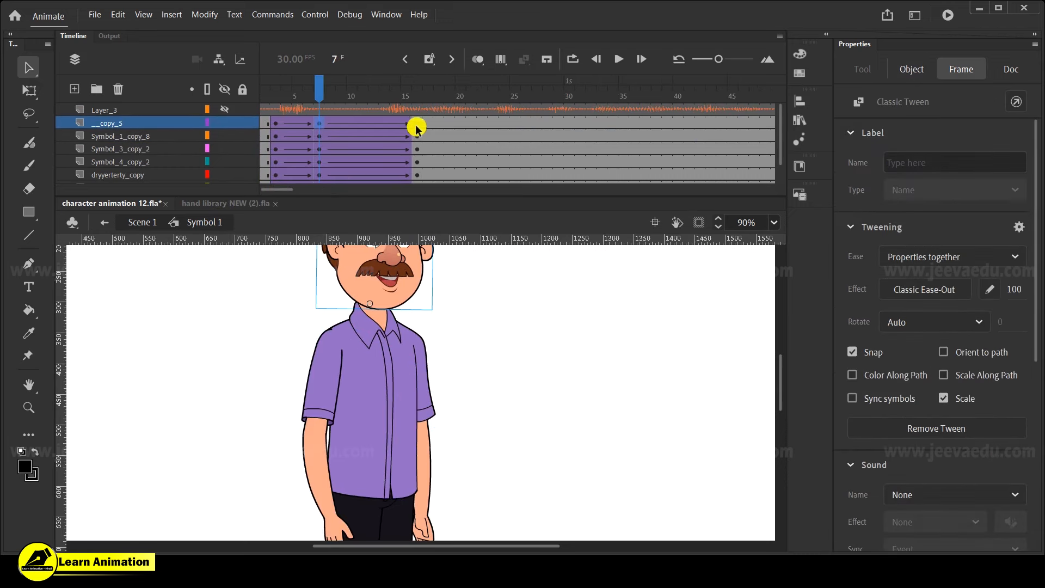
pyautogui.click(416, 123)
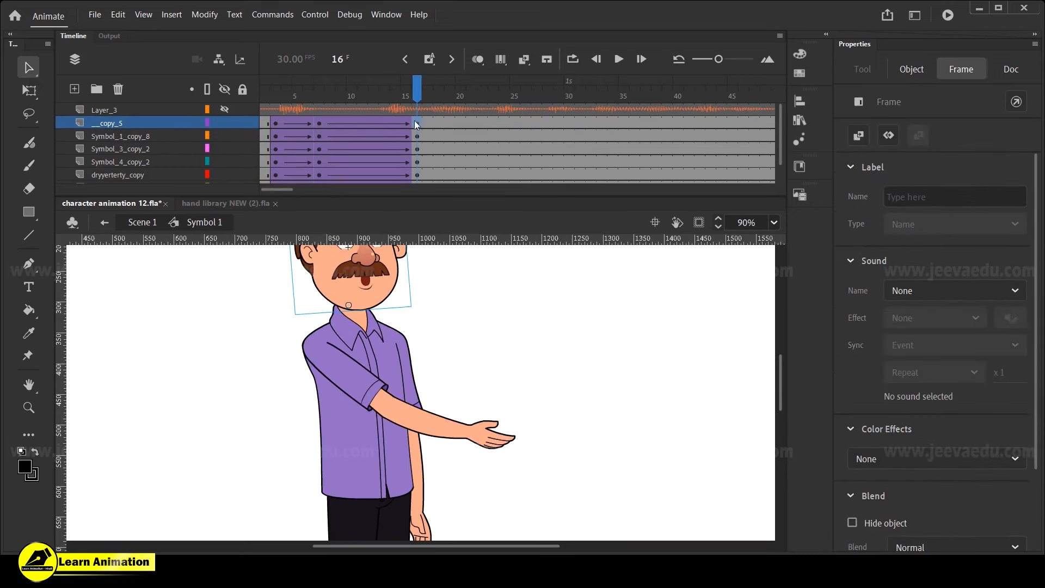
pyautogui.doubleClick(441, 427)
pyautogui.click(337, 110)
pyautogui.click(331, 109)
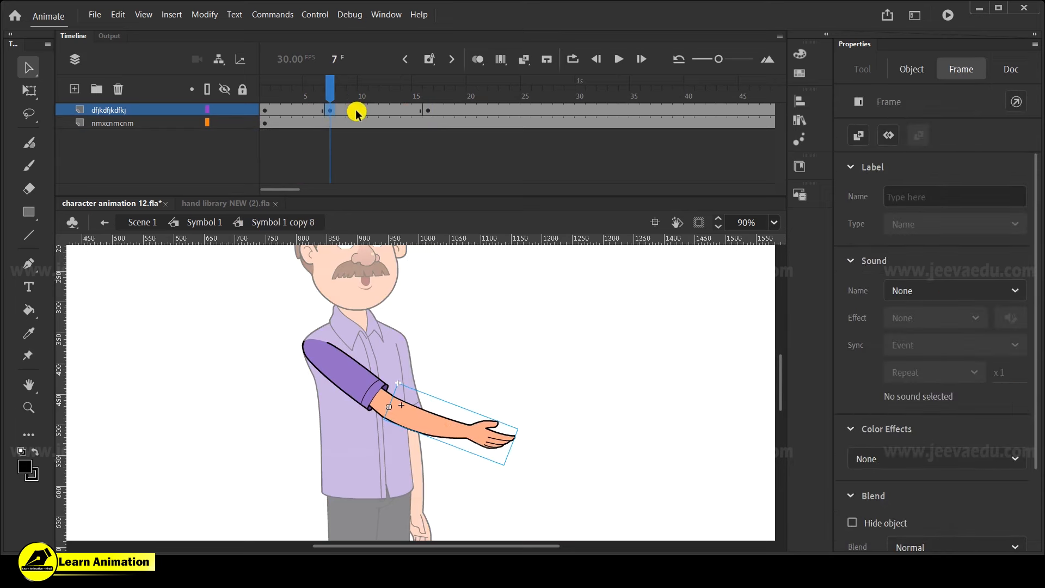
pyautogui.rightClick(357, 111)
pyautogui.click(422, 122)
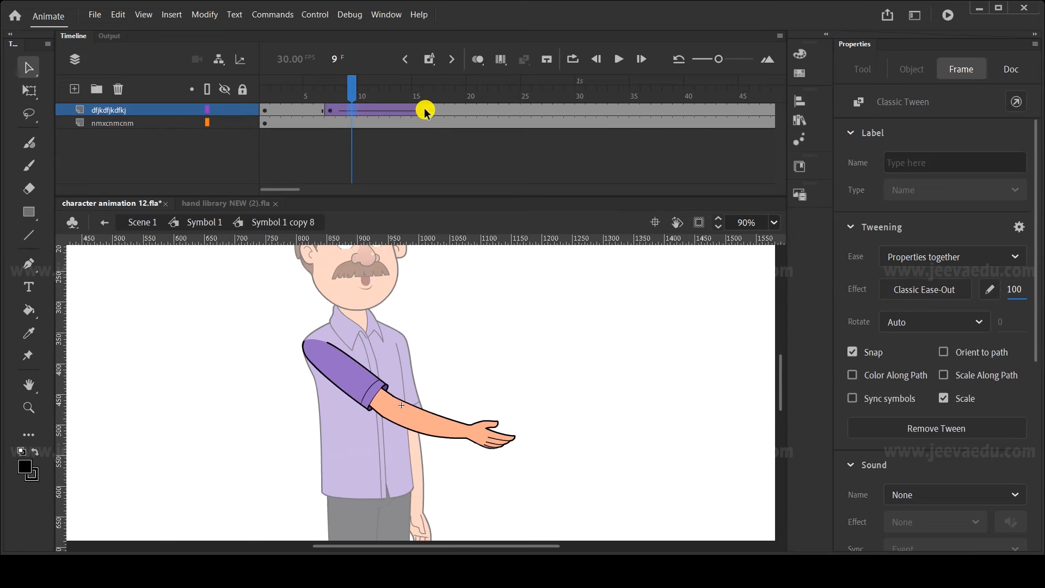
# Rotate the forearm upward about the elbow at frame 16 until the hand reaches about chest height
pyautogui.click(427, 110)
pyautogui.press('q')
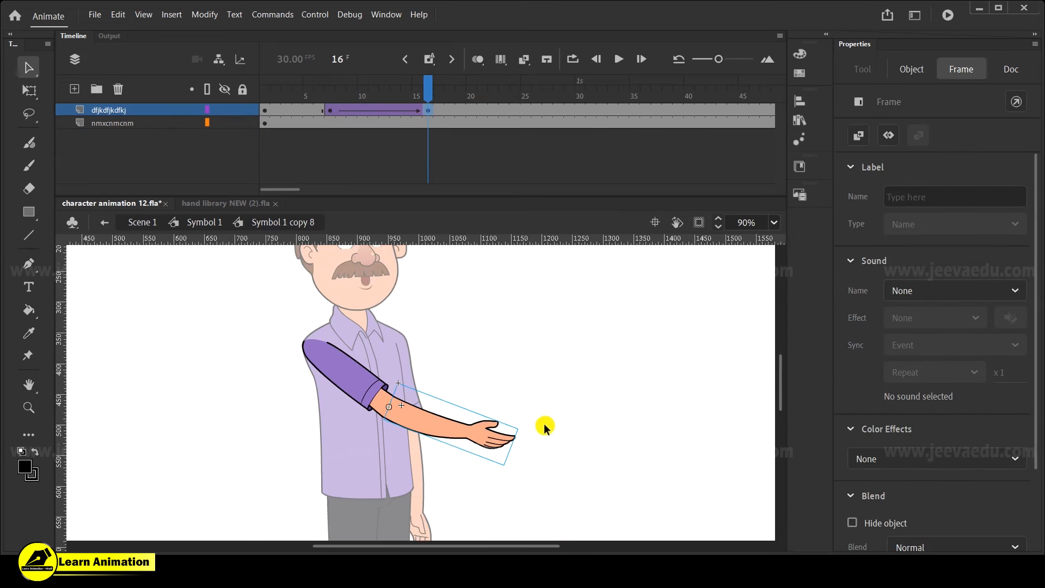
pyautogui.moveTo(524, 427); pyautogui.dragTo(487, 334)
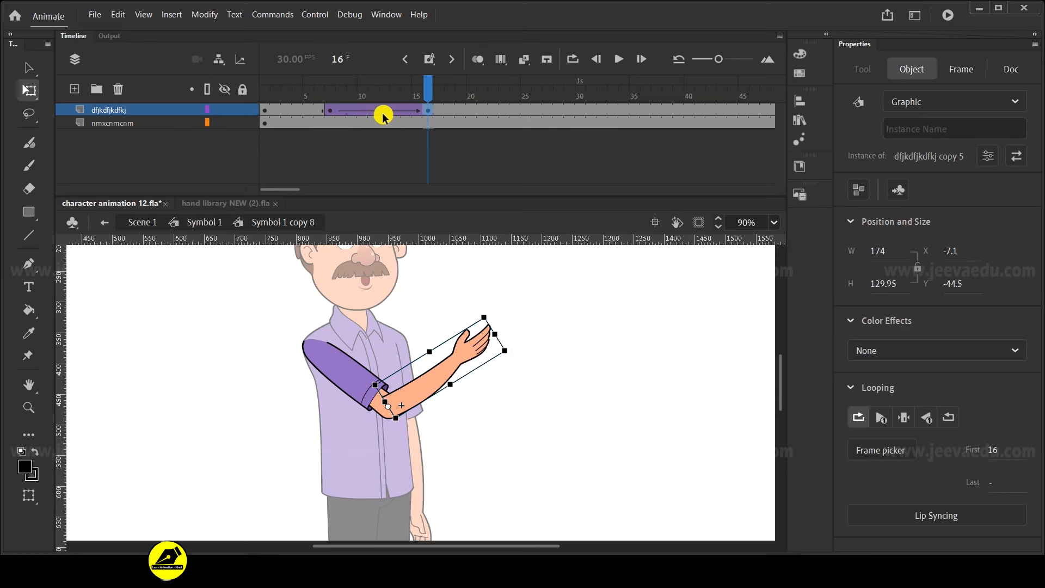
pyautogui.moveTo(409, 96); pyautogui.dragTo(426, 117)
# Add a new layer above the forearm layer and ready the Classic Brush with red fill #FF0000
pyautogui.press('z')
pyautogui.moveTo(548, 367); pyautogui.dragTo(512, 431)
pyautogui.click(443, 361)
pyautogui.moveTo(526, 396); pyautogui.dragTo(517, 402)
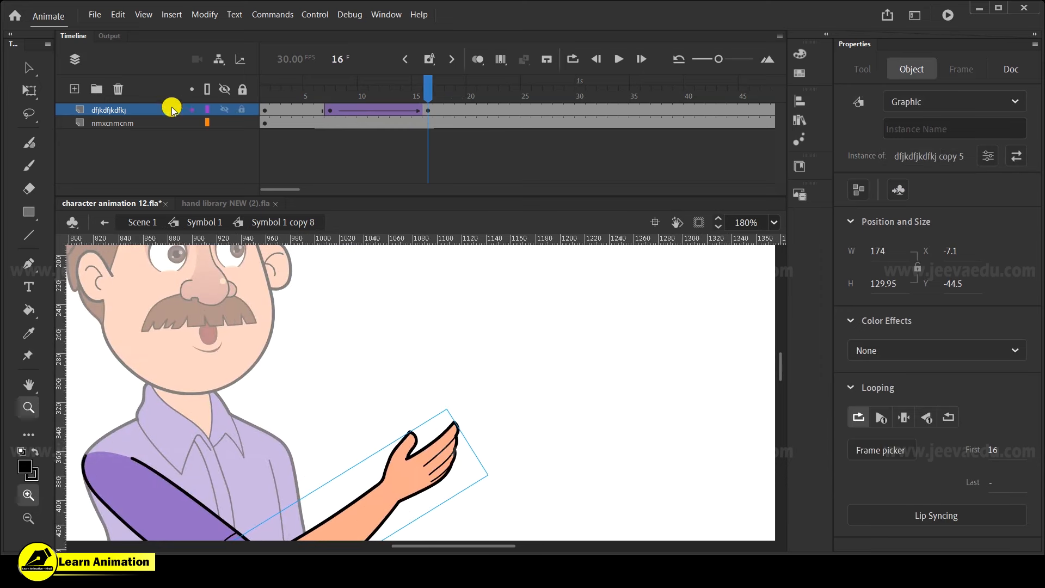
pyautogui.click(74, 89)
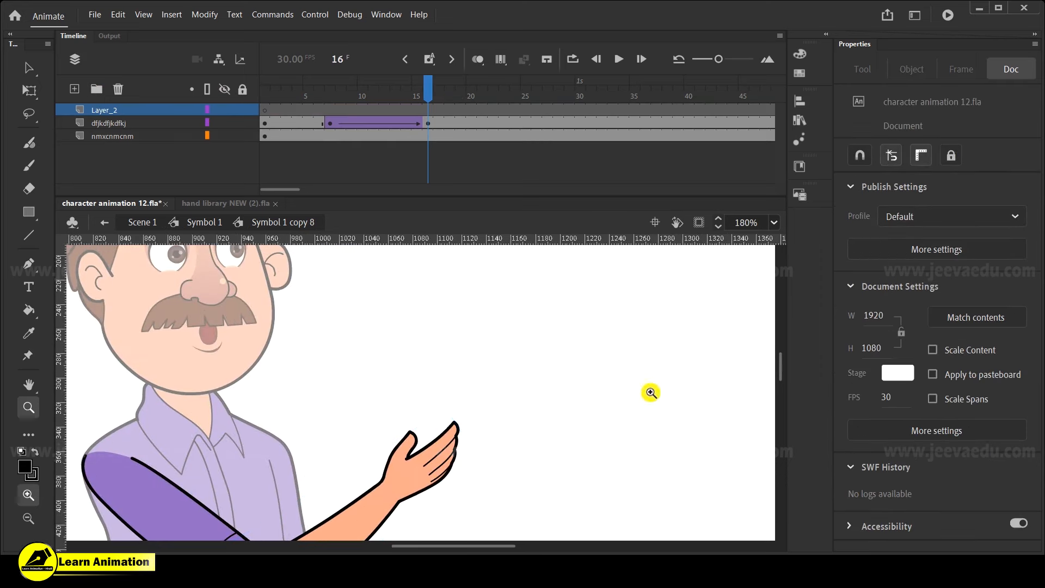
pyautogui.click(24, 466)
pyautogui.click(83, 372)
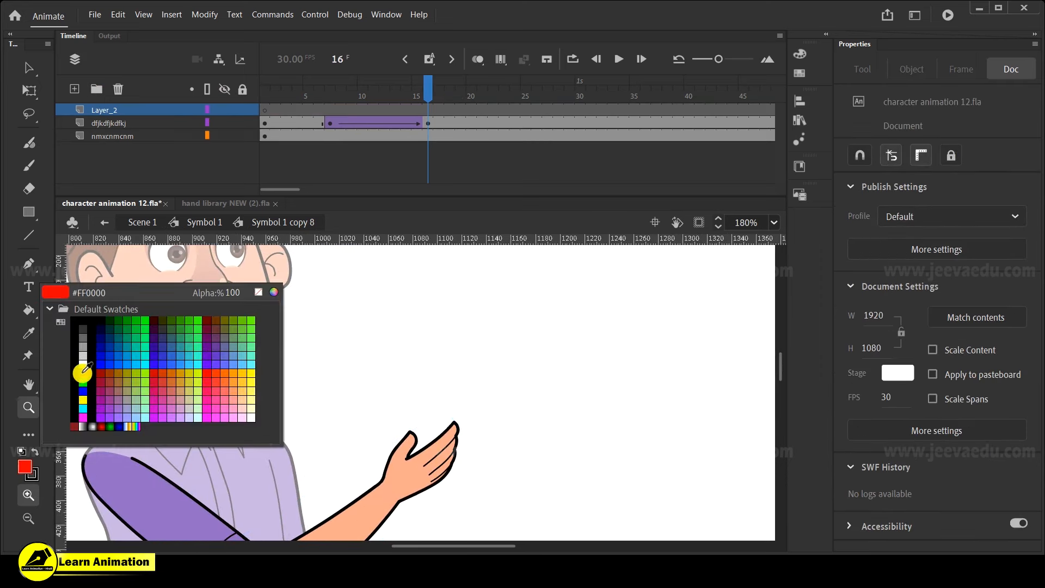
pyautogui.press('b')
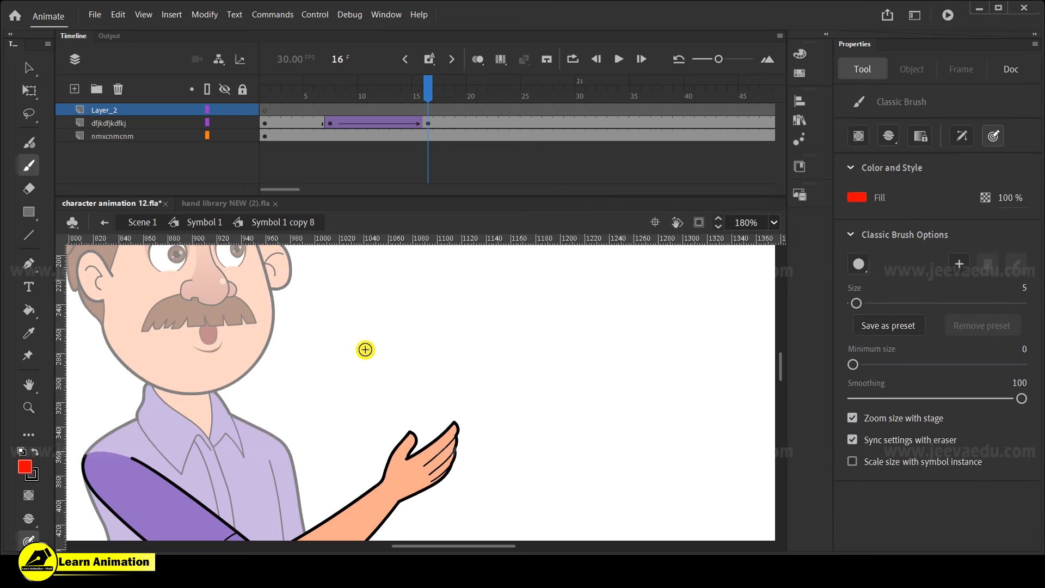
# Draw a horizontal red line with a short vertical tick at each end beside the character, and set the brush fill to green
pyautogui.moveTo(334, 338); pyautogui.dragTo(660, 331)
pyautogui.hotkey('ctrl', 'z')
pyautogui.moveTo(338, 330); pyautogui.dragTo(670, 321)
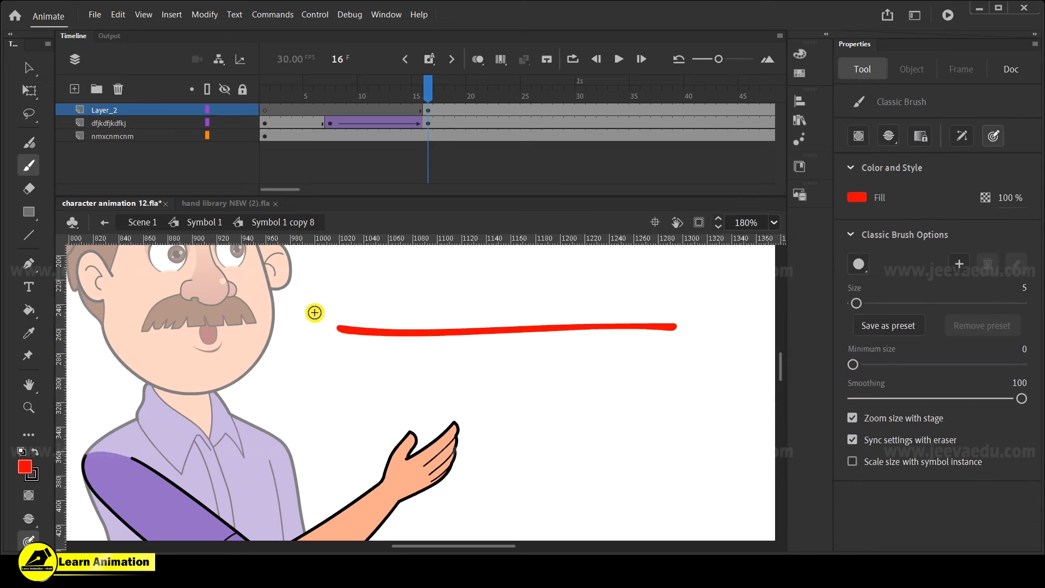
pyautogui.moveTo(335, 302); pyautogui.dragTo(336, 340)
pyautogui.moveTo(679, 311); pyautogui.dragTo(683, 334)
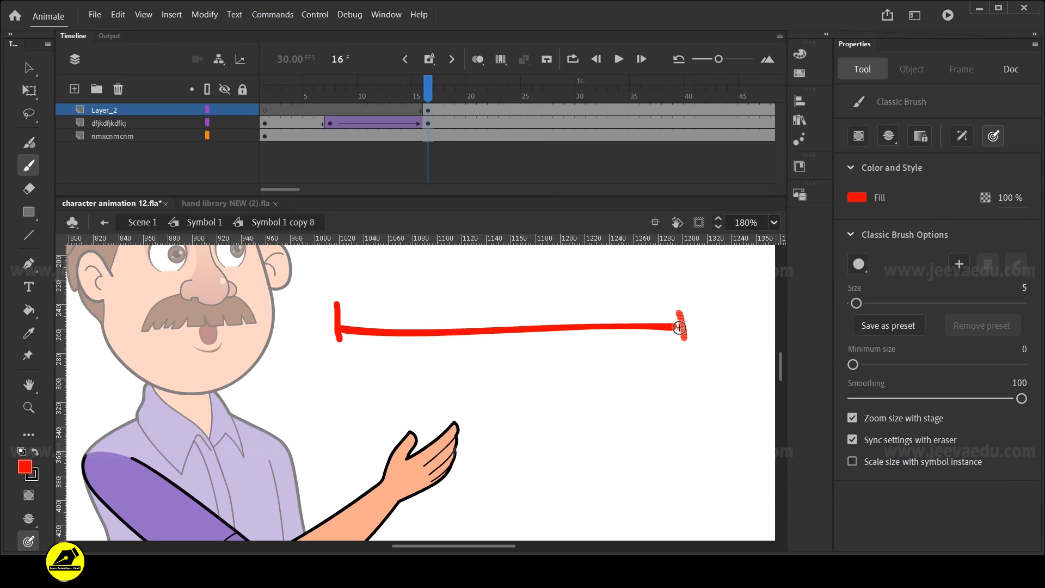
pyautogui.click(24, 472)
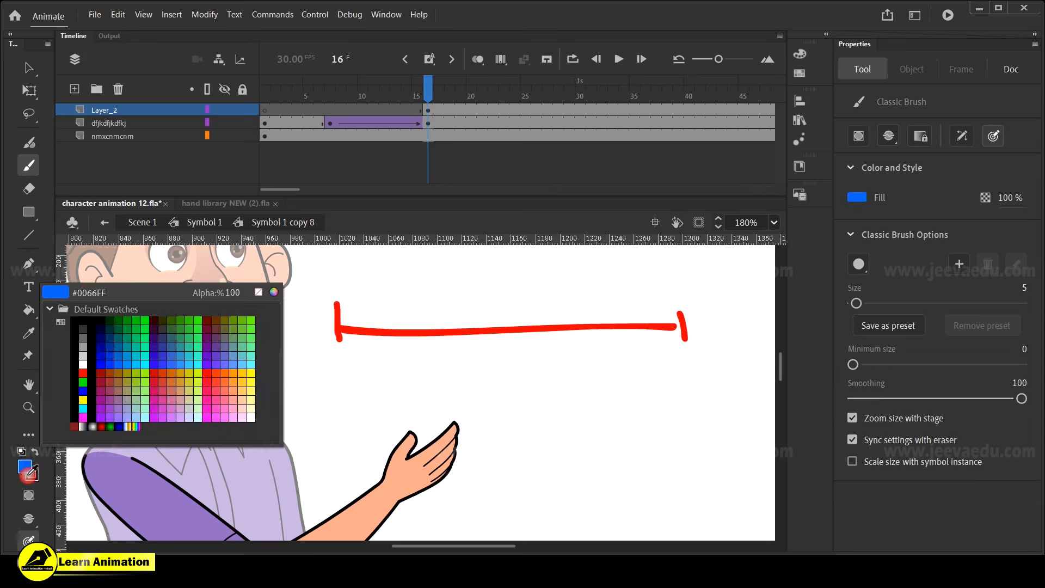
pyautogui.click(141, 320)
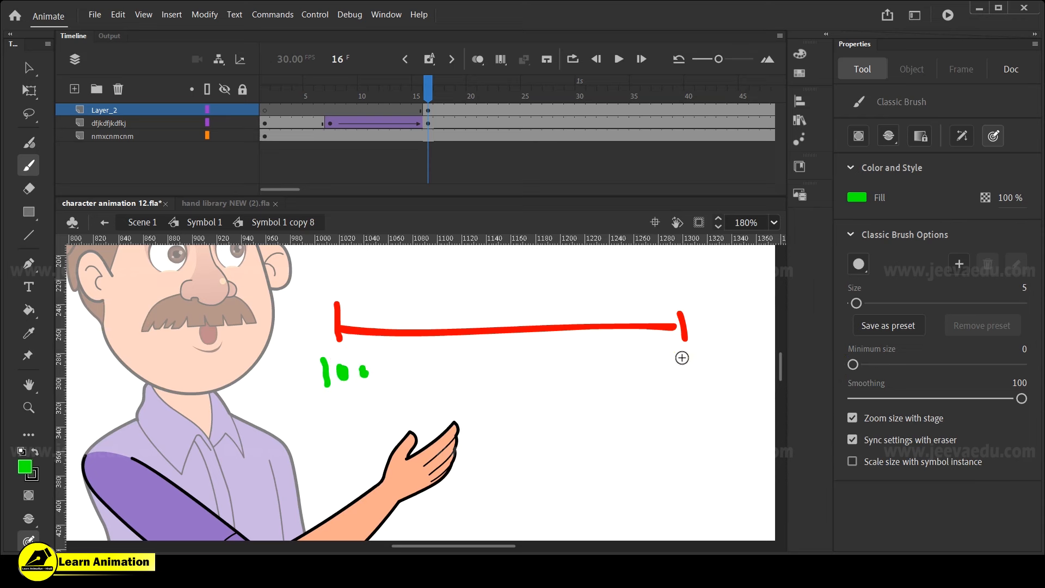
# Label the red line 100 at its start and 0 at its end, adding a forward arrow below and a check mark above
pyautogui.moveTo(681, 358); pyautogui.dragTo(687, 361)
pyautogui.moveTo(420, 376); pyautogui.dragTo(594, 377)
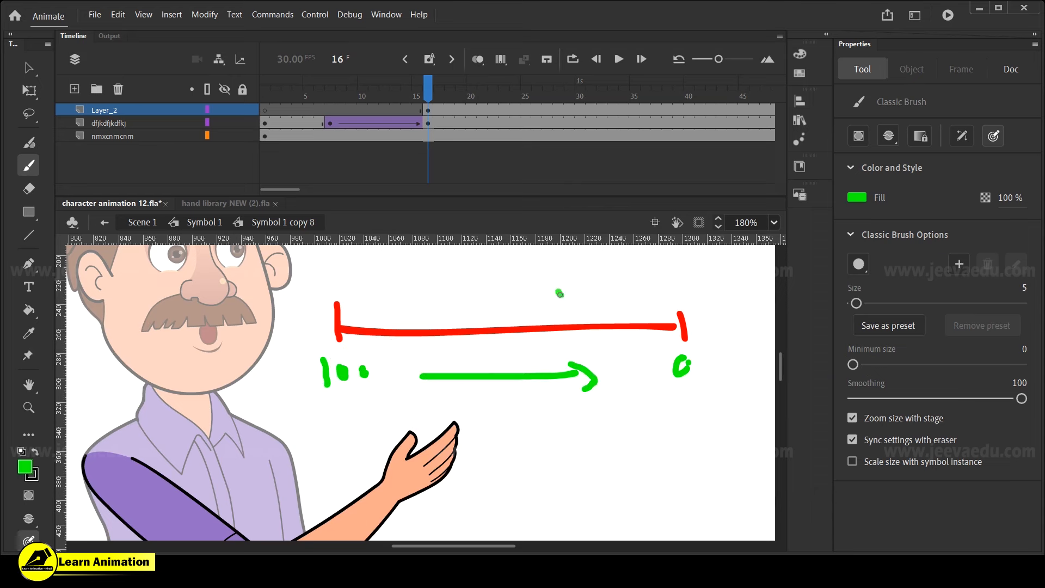
pyautogui.moveTo(560, 294); pyautogui.dragTo(605, 263)
# Try an ease value of -100 on the forearm tween and undo it
pyautogui.click(401, 124)
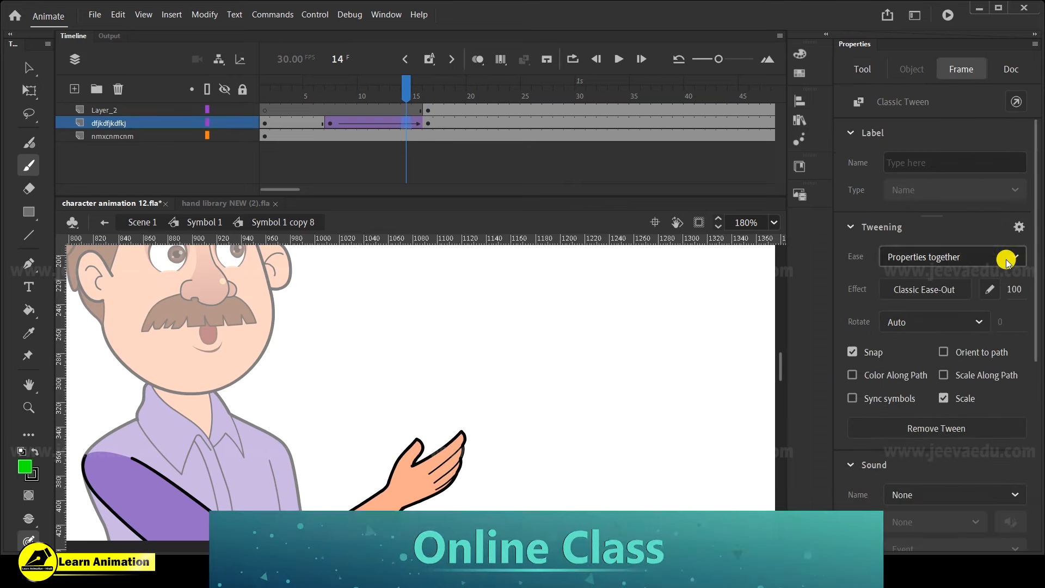
pyautogui.moveTo(1002, 289); pyautogui.dragTo(794, 287)
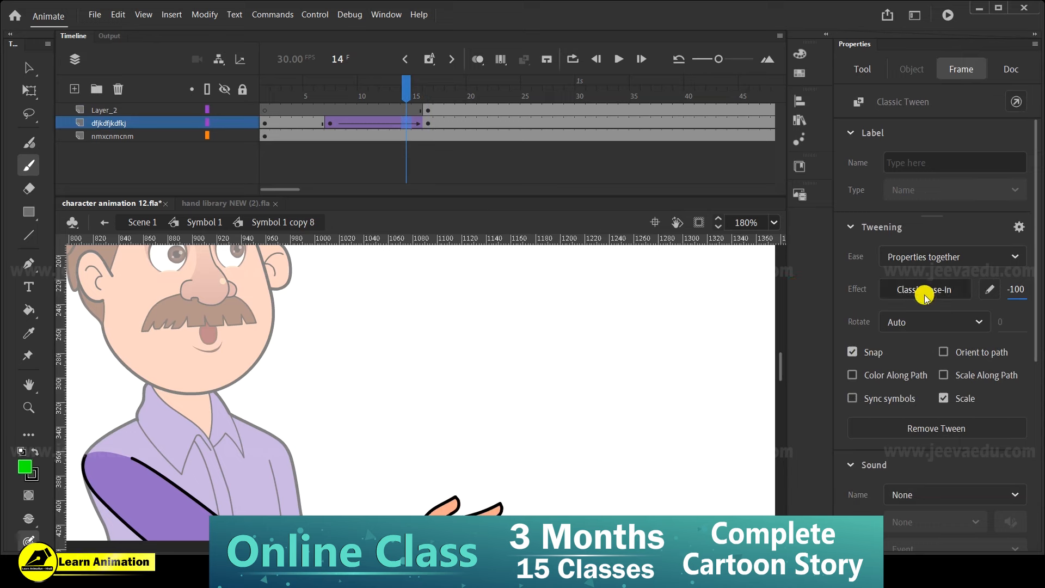
pyautogui.hotkey('ctrl', 'z')
# Undo the green check mark, arrow and number labels around the red line
pyautogui.click(429, 111)
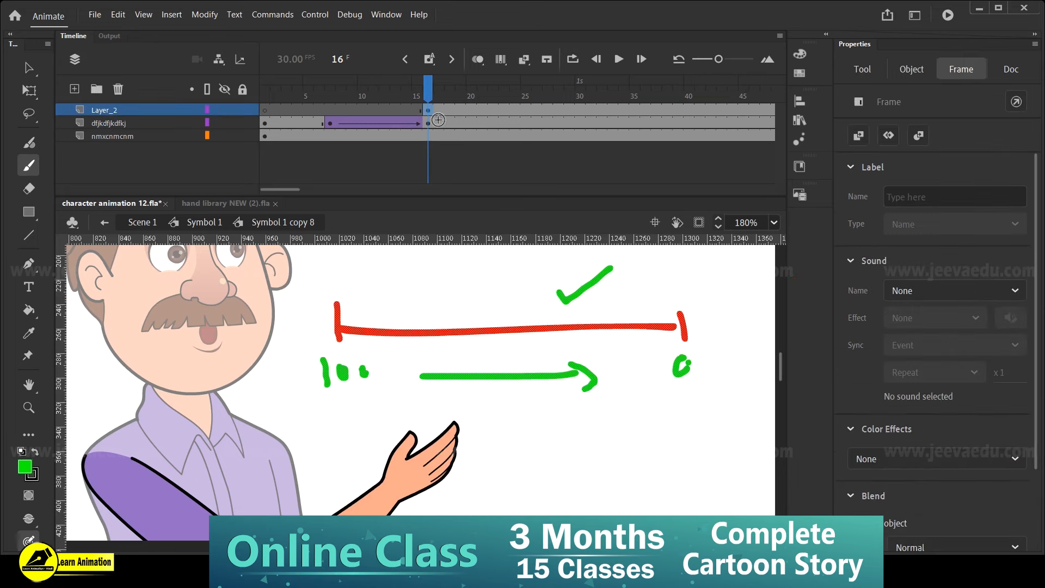
pyautogui.press('v')
pyautogui.hotkey('ctrl', 'z')
pyautogui.hotkey('ctrl', 'z')
pyautogui.hotkey('ctrl', 'z')
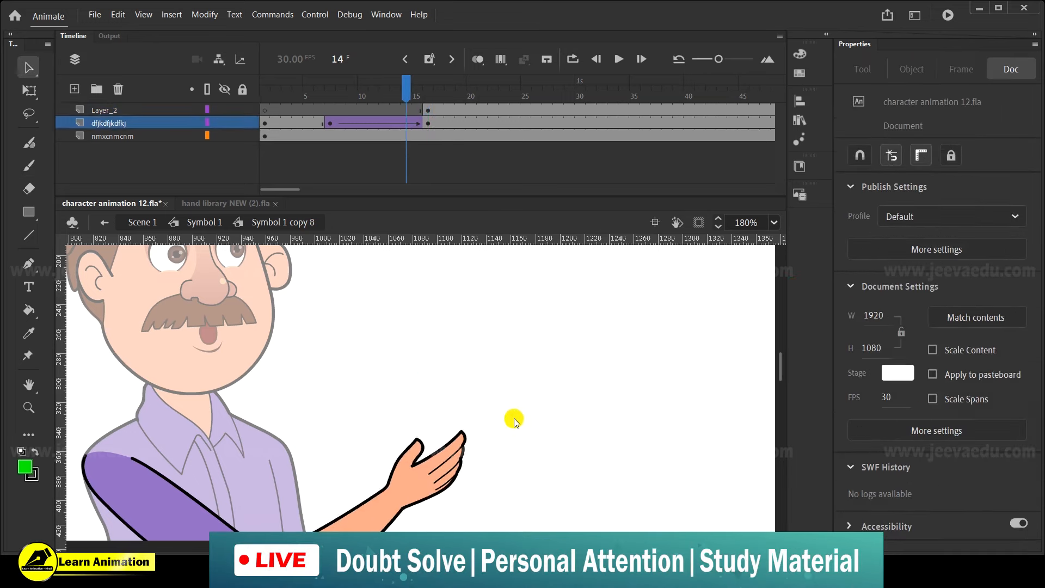
pyautogui.hotkey('ctrl', 'z')
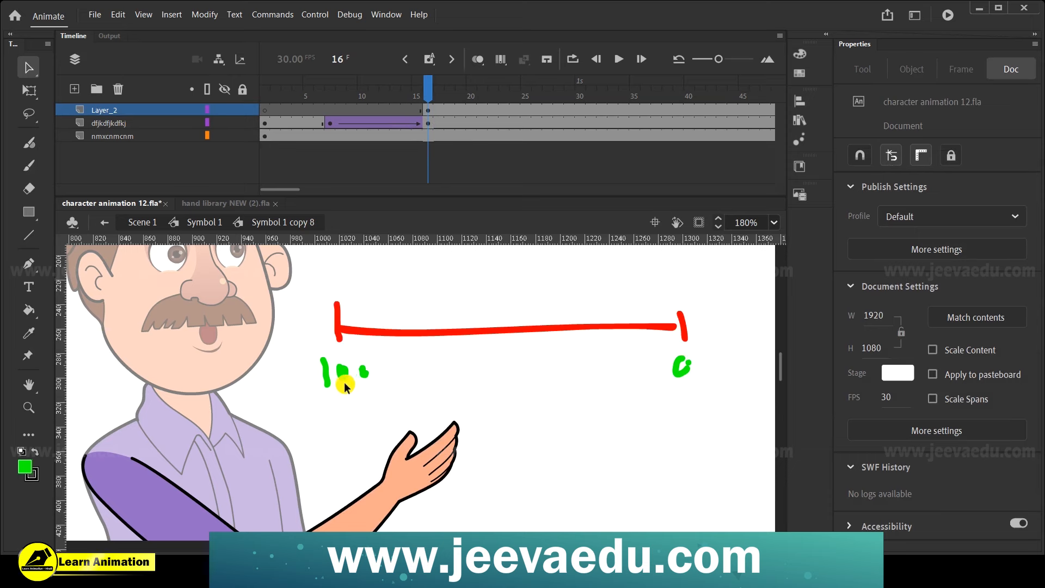
pyautogui.click(429, 110)
pyautogui.click(501, 379)
pyautogui.hotkey('ctrl', 'z')
pyautogui.hotkey('ctrl', 'z')
pyautogui.hotkey('ctrl', 'z')
pyautogui.hotkey('ctrl', 'z')
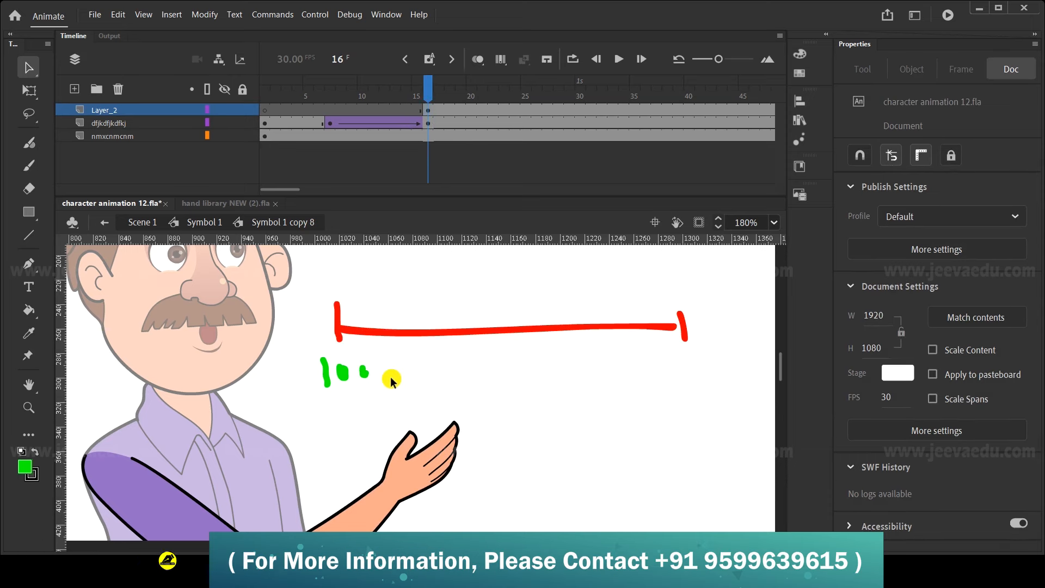
# Write 0 under the red line's start and 100 under its end in green
pyautogui.press('b')
pyautogui.moveTo(342, 352); pyautogui.dragTo(343, 354)
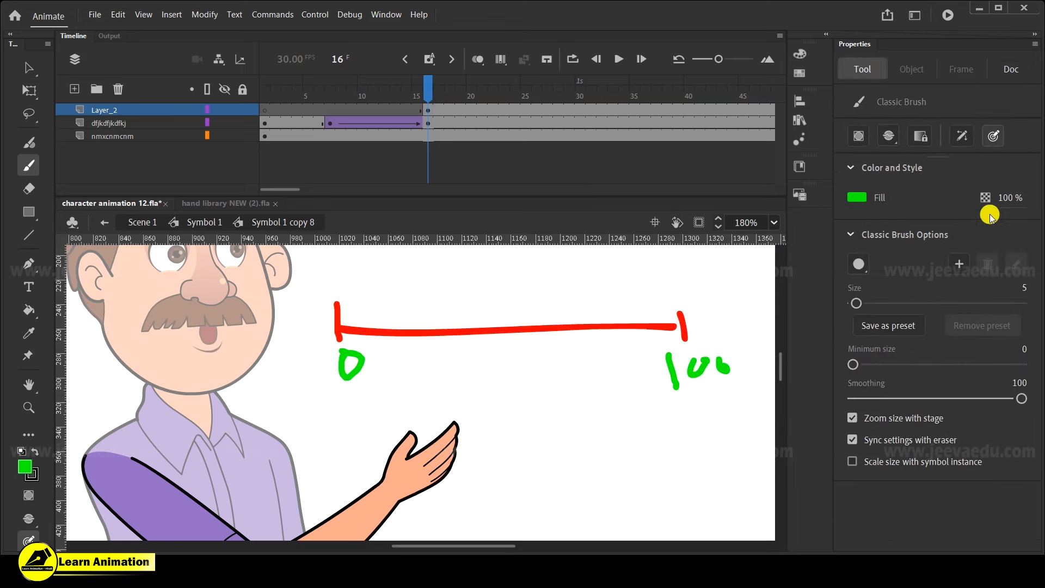
# Try an ease-in value on the forearm tween, then set the ease back to 100
pyautogui.click(407, 122)
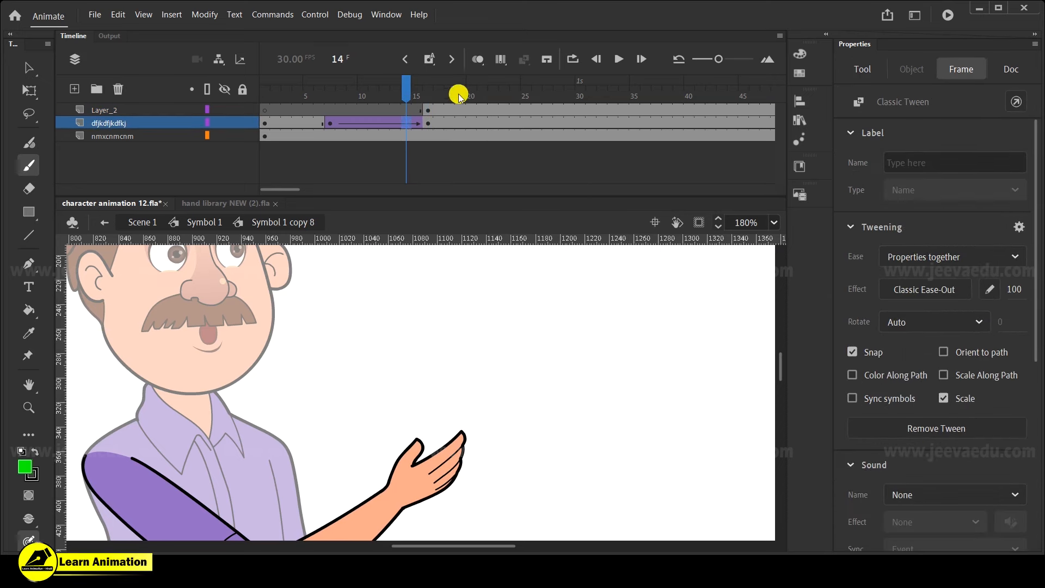
pyautogui.click(427, 123)
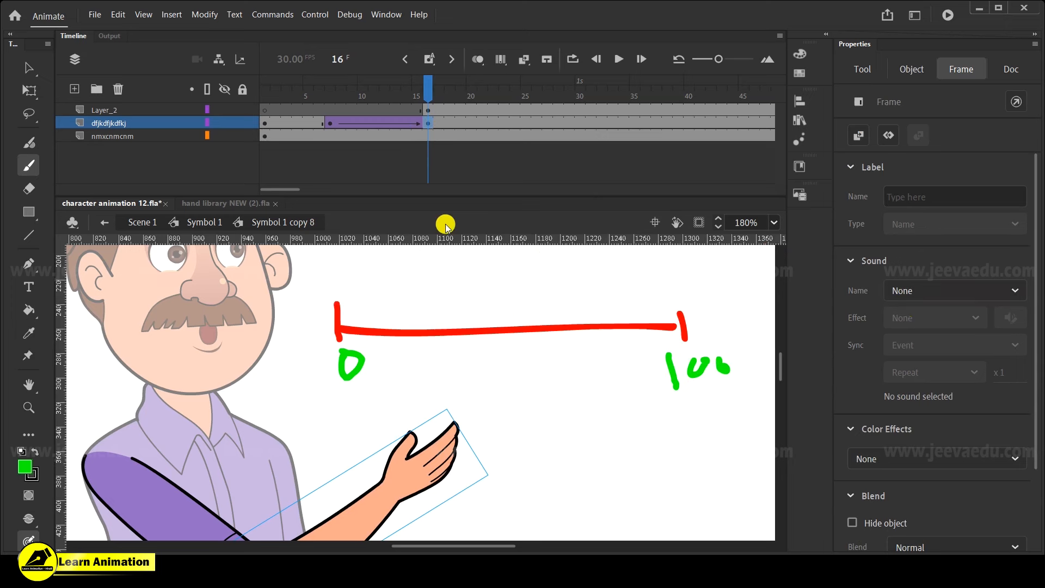
pyautogui.click(393, 124)
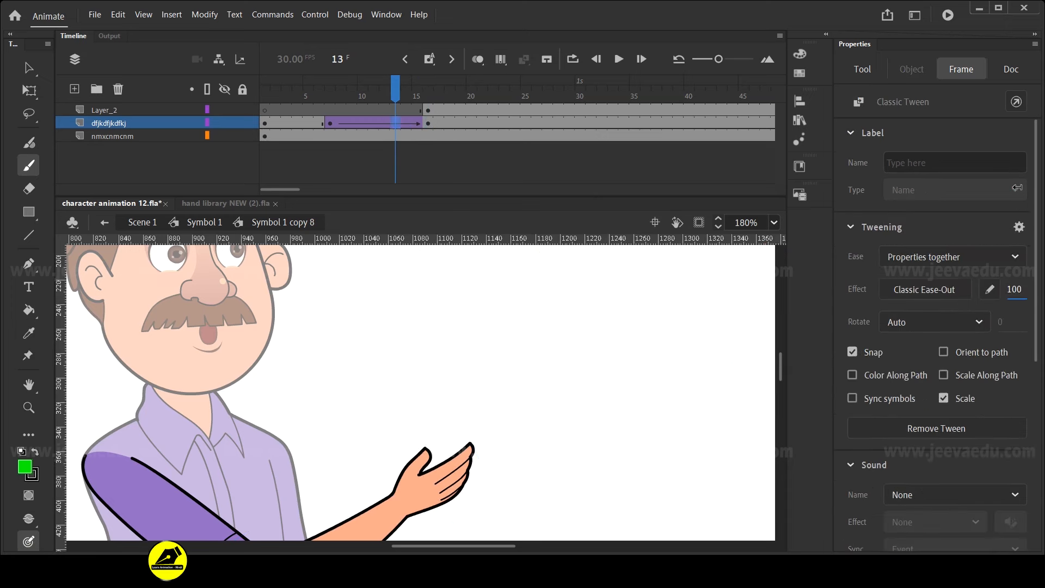
pyautogui.moveTo(803, 289); pyautogui.dragTo(797, 289)
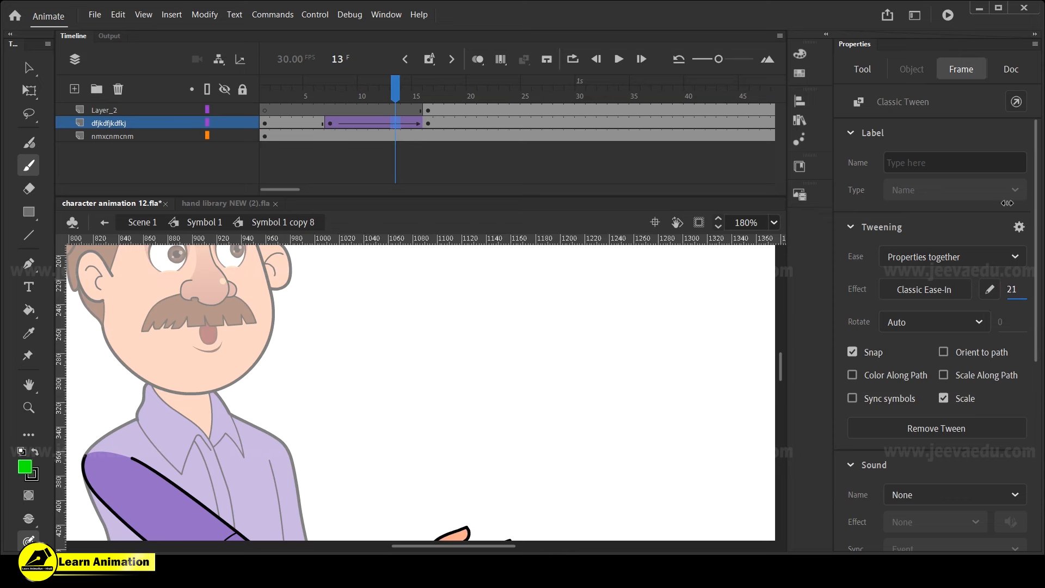
pyautogui.moveTo(1013, 292); pyautogui.dragTo(1028, 290)
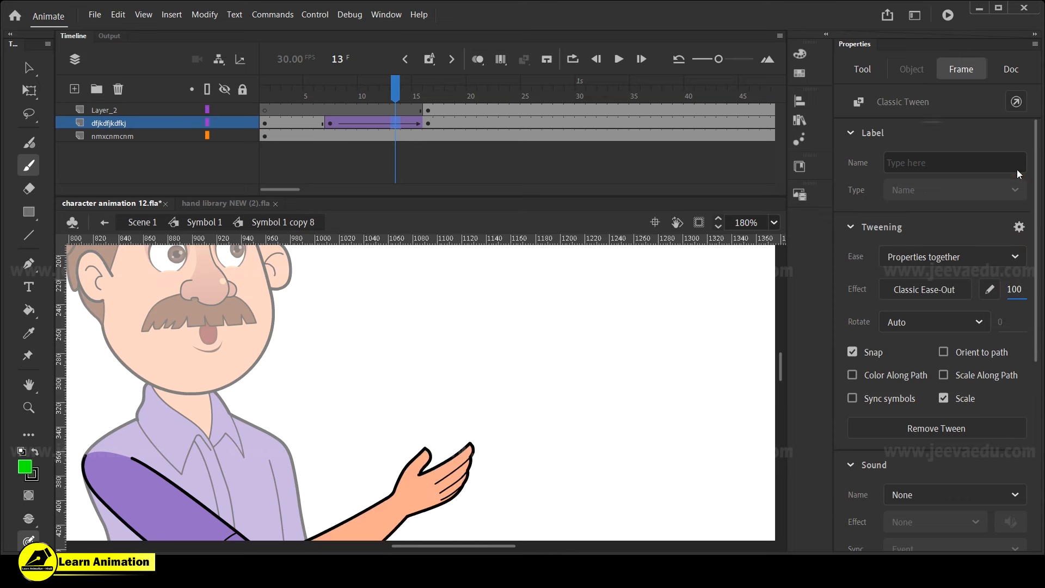
# Delete the layer holding the red line and its green 0 and 100 labels
pyautogui.press('z')
pyautogui.keyDown('alt'); pyautogui.click(441, 484); pyautogui.keyUp('alt')
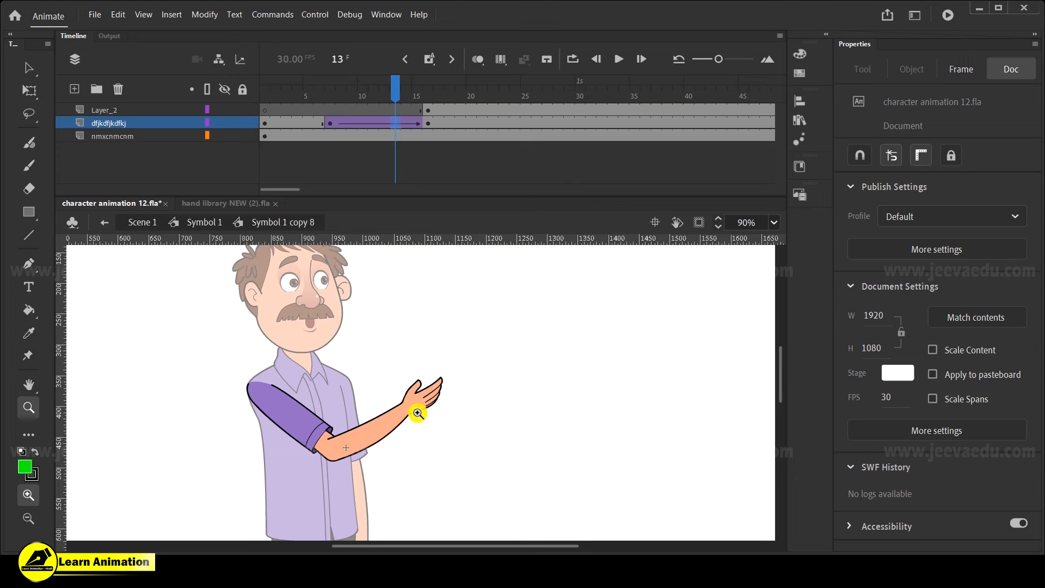
pyautogui.click(428, 104)
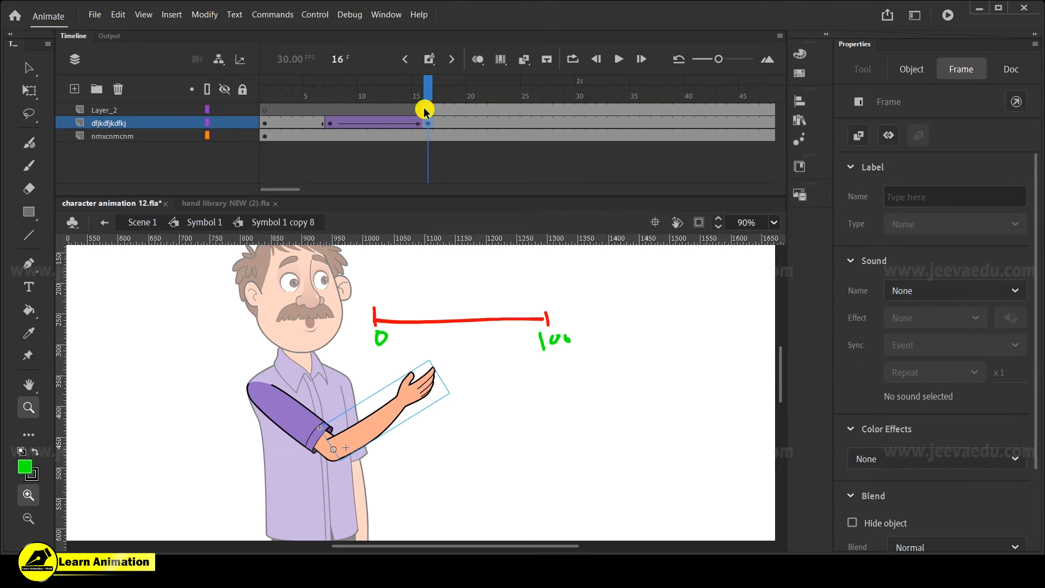
pyautogui.click(154, 106)
pyautogui.click(121, 93)
pyautogui.moveTo(354, 103); pyautogui.dragTo(425, 107)
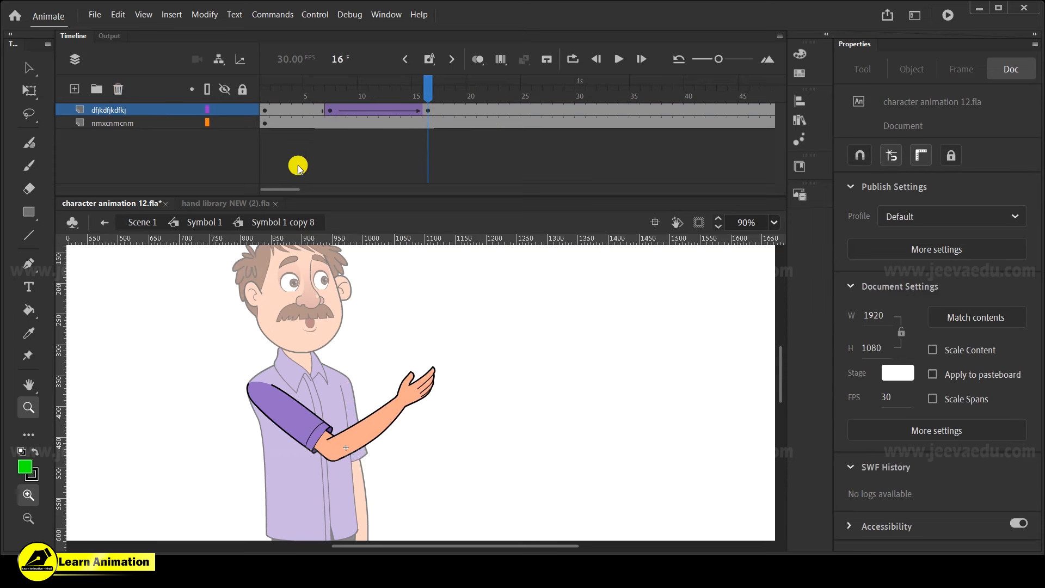
# Add a new layer, lock the forearm layer, and draw a green circle about 109 px wide beside the character's face
pyautogui.click(74, 89)
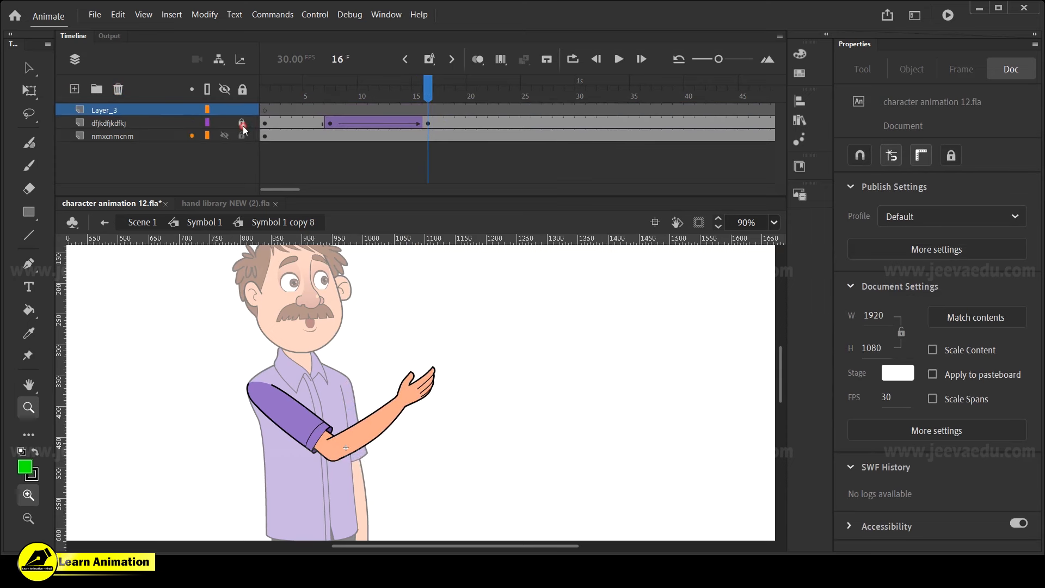
pyautogui.click(25, 212)
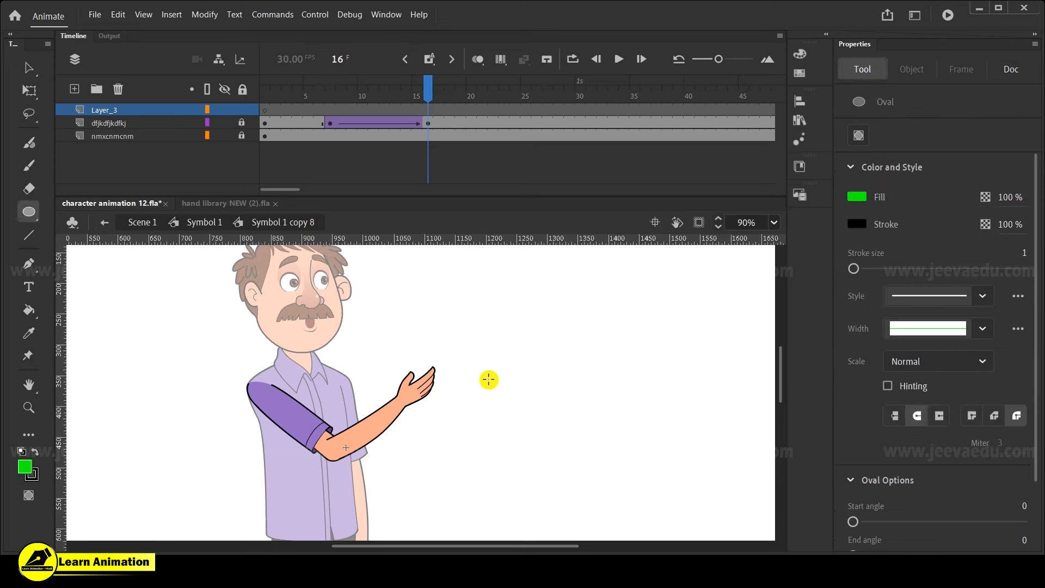
pyautogui.moveTo(332, 259); pyautogui.dragTo(414, 342)
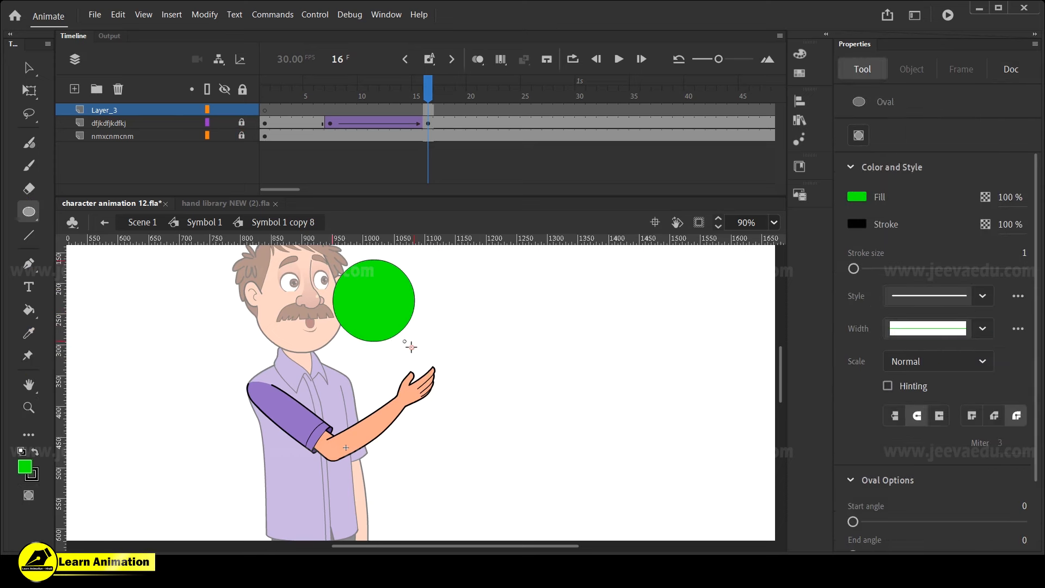
# Convert the green circle to a graphic symbol
pyautogui.press('v')
pyautogui.click(376, 308)
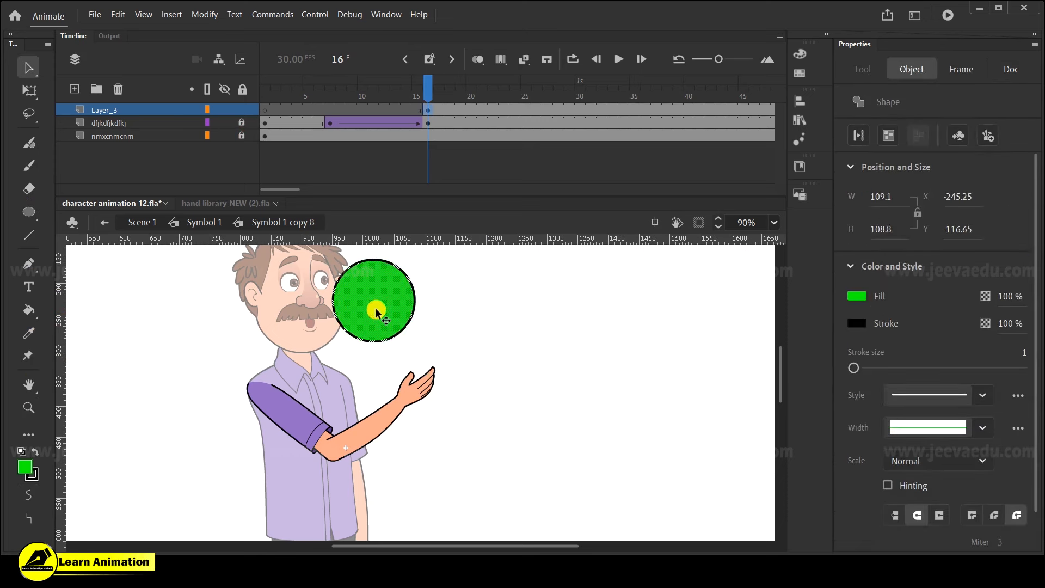
pyautogui.press('F8')
pyautogui.click(604, 313)
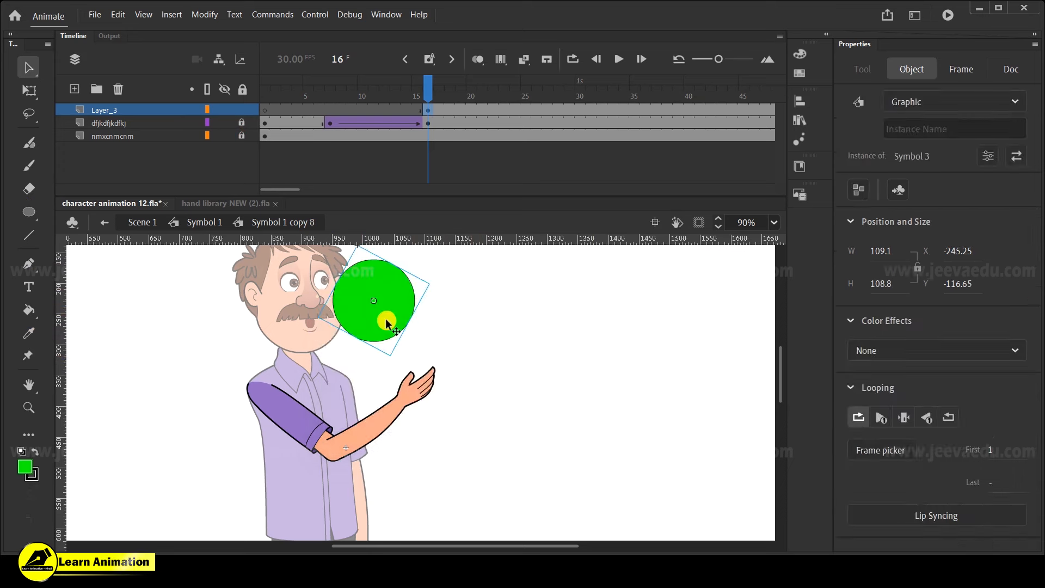
# Move the circle's keyframe to frame 1 and place the circle slightly lower beside the face
pyautogui.click(420, 111)
pyautogui.moveTo(251, 110); pyautogui.dragTo(251, 110)
pyautogui.click(384, 160)
pyautogui.moveTo(370, 321); pyautogui.dragTo(373, 344)
pyautogui.click(464, 111)
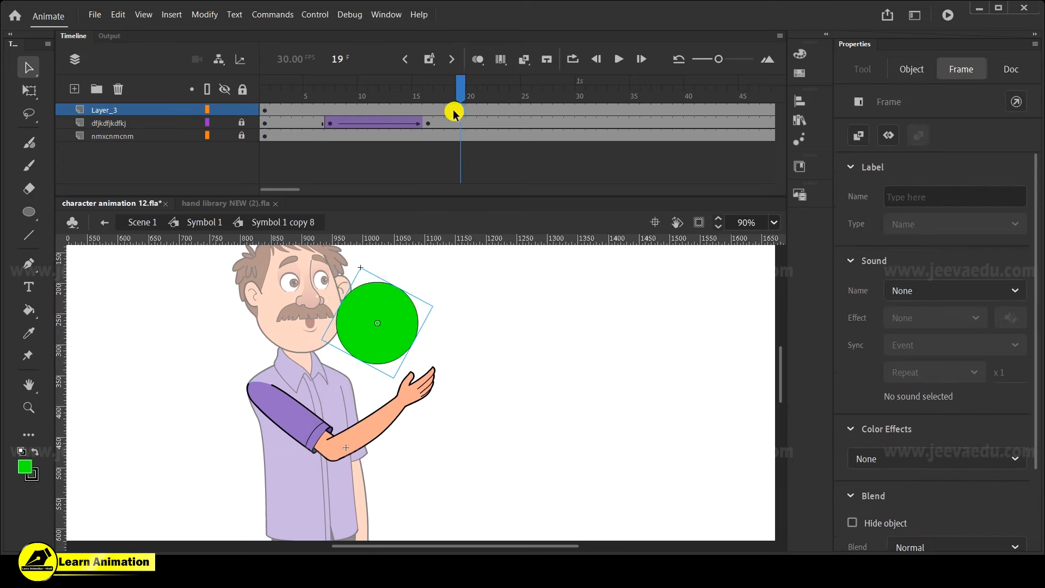
# Add a keyframe for the circle at frame 16 and create a classic tween from frame 1
pyautogui.click(332, 109)
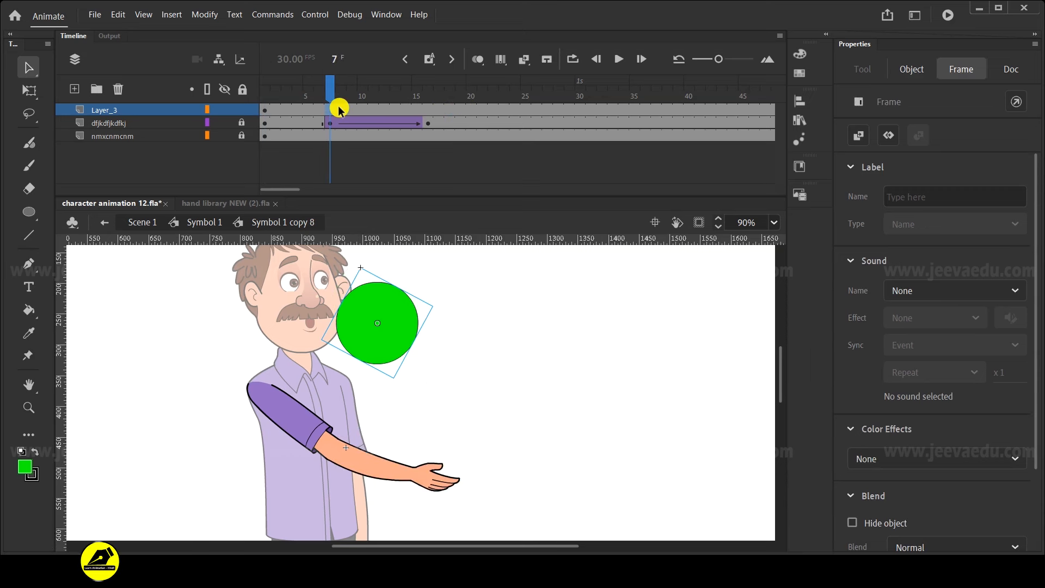
pyautogui.click(429, 109)
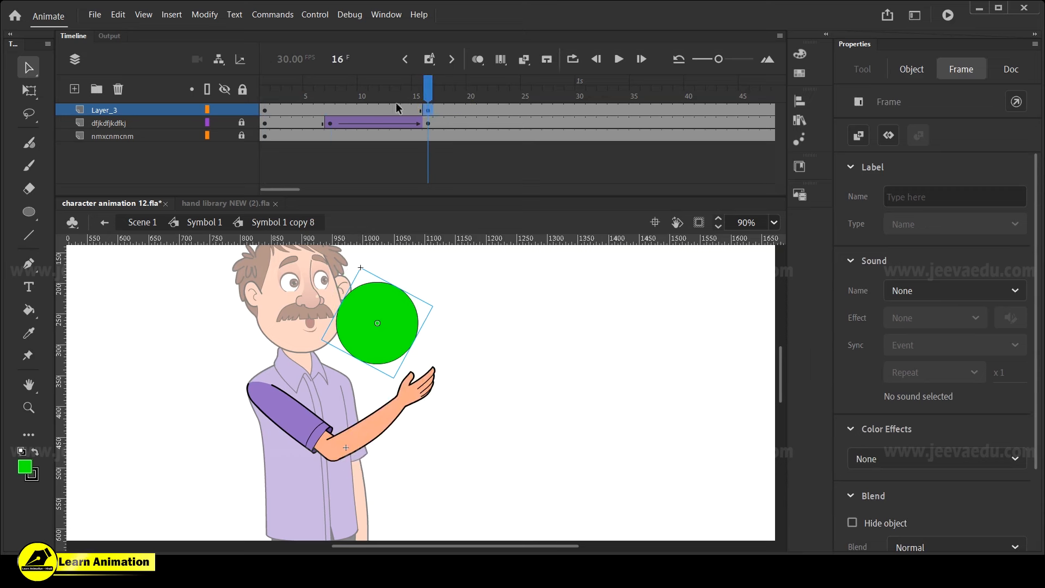
pyautogui.rightClick(395, 109)
pyautogui.click(435, 111)
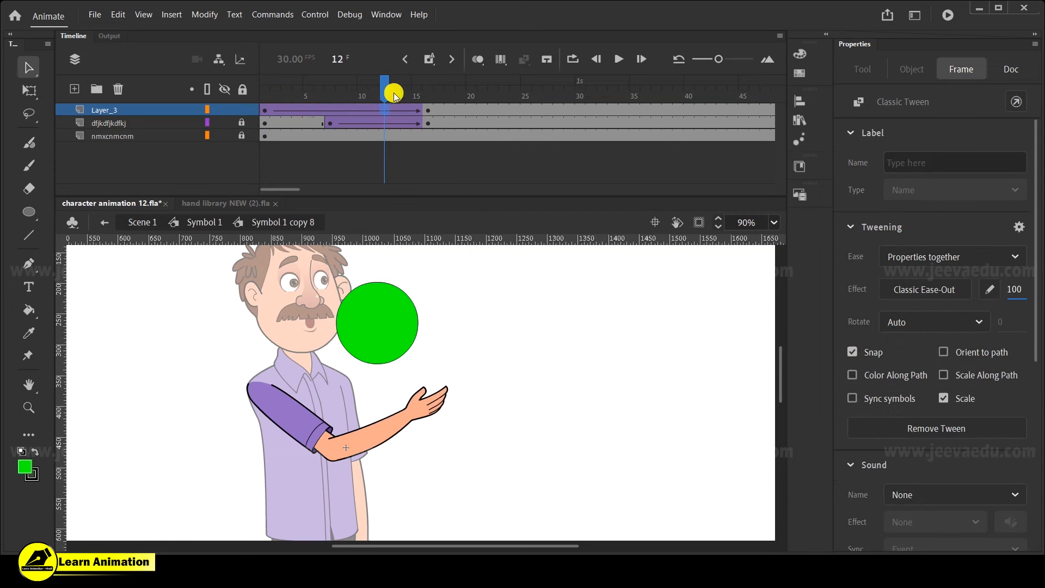
# At frame 16, move the green circle horizontally away from the character to the far side of the stage
pyautogui.moveTo(395, 97); pyautogui.dragTo(227, 112)
pyautogui.click(428, 110)
pyautogui.moveTo(393, 319); pyautogui.dragTo(675, 322)
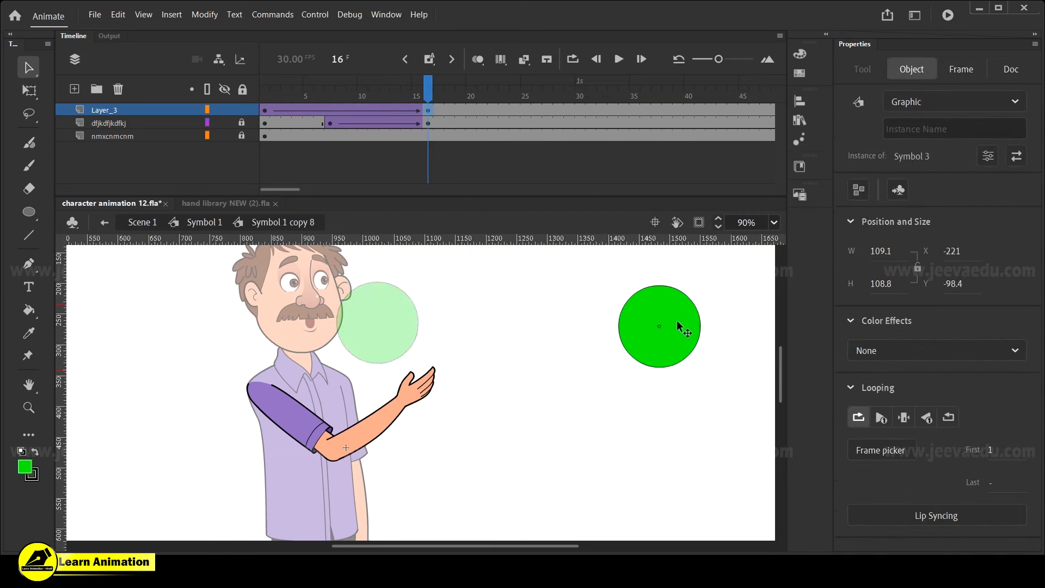
# Play back the circle's motion from frame 1 several times to examine its ease-out
pyautogui.moveTo(427, 93); pyautogui.dragTo(262, 94)
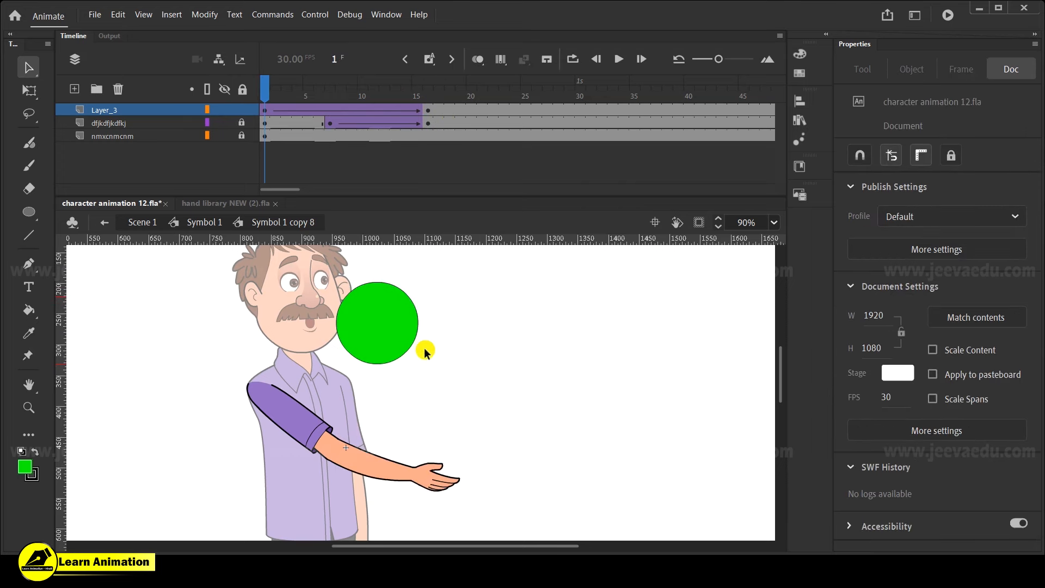
pyautogui.press('Return')
pyautogui.press('Return')
pyautogui.moveTo(521, 95); pyautogui.dragTo(111, 131)
pyautogui.press('Return')
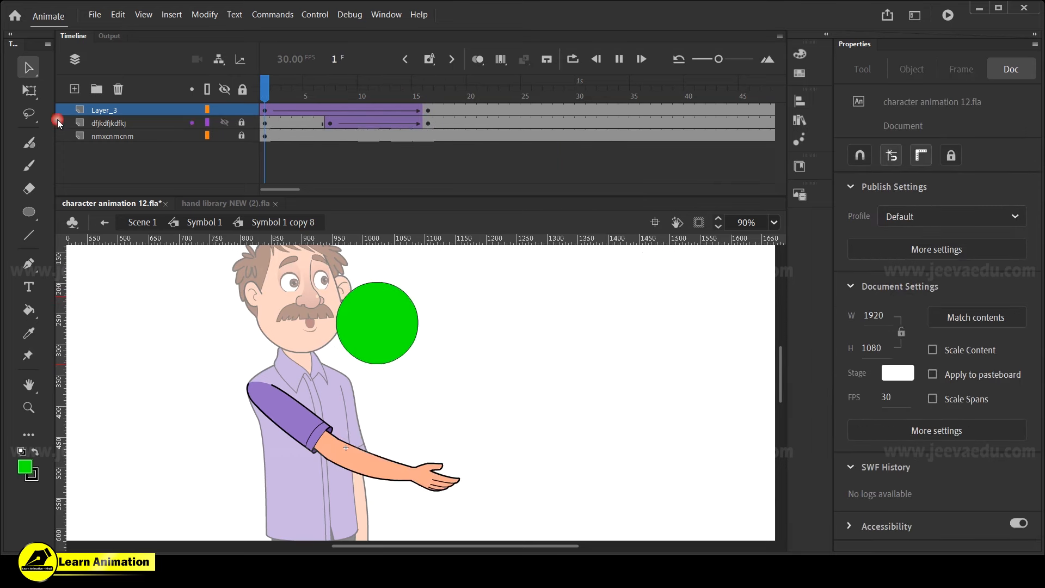
pyautogui.click(372, 109)
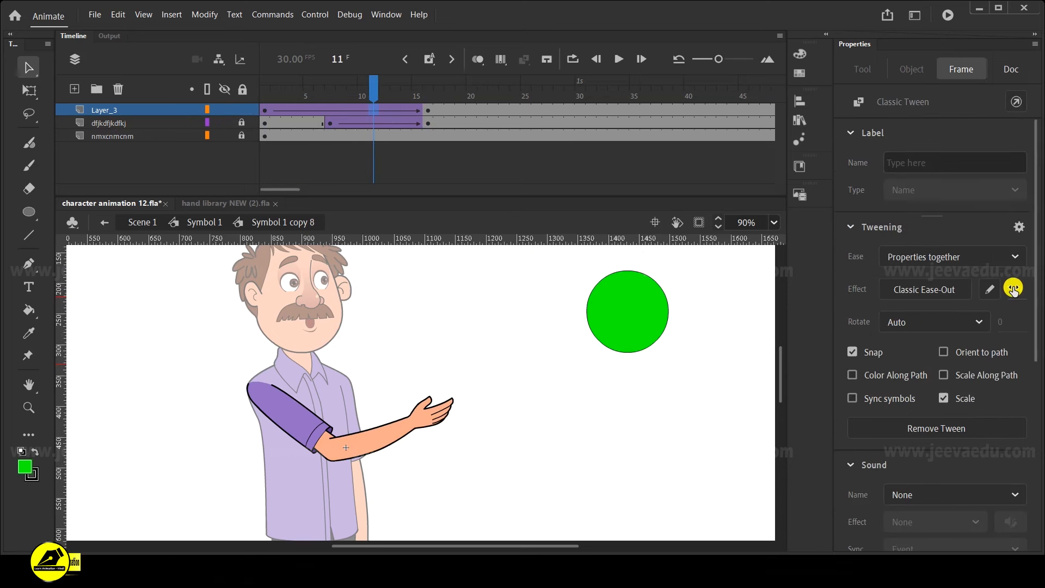
pyautogui.press('Return')
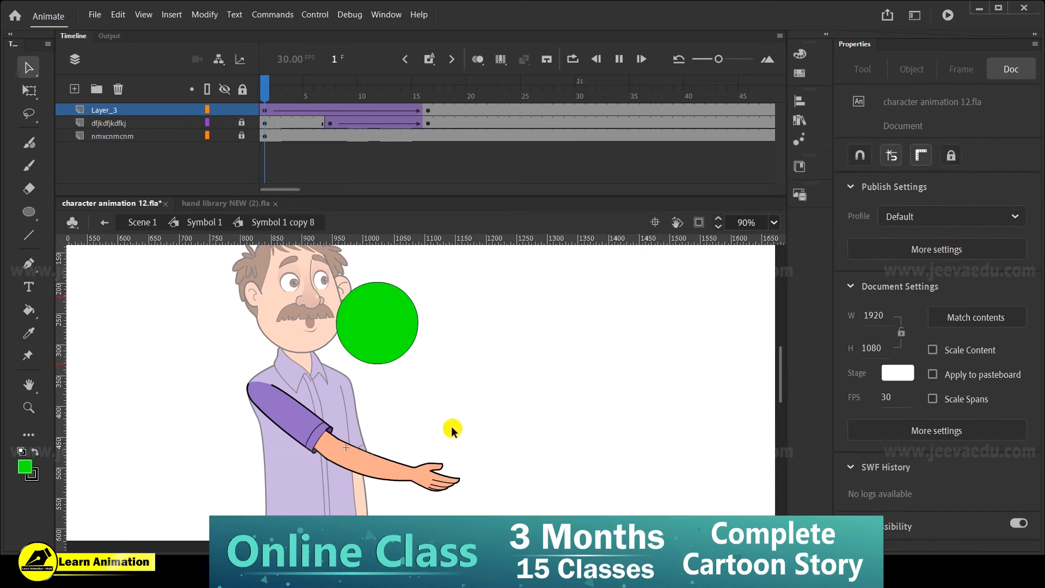
pyautogui.click(335, 94)
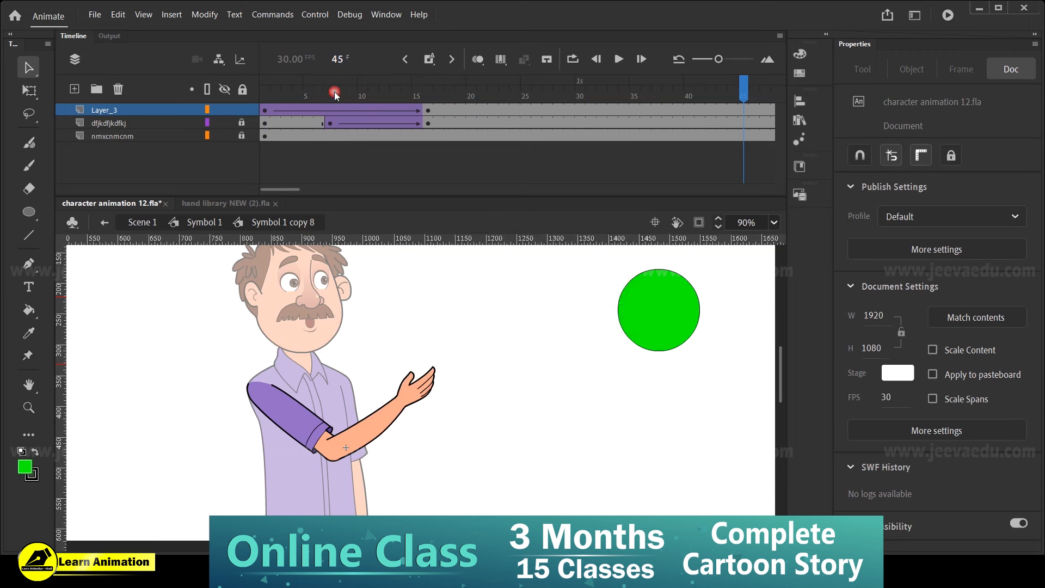
pyautogui.moveTo(335, 92); pyautogui.dragTo(255, 111)
pyautogui.press('Return')
pyautogui.press('Return')
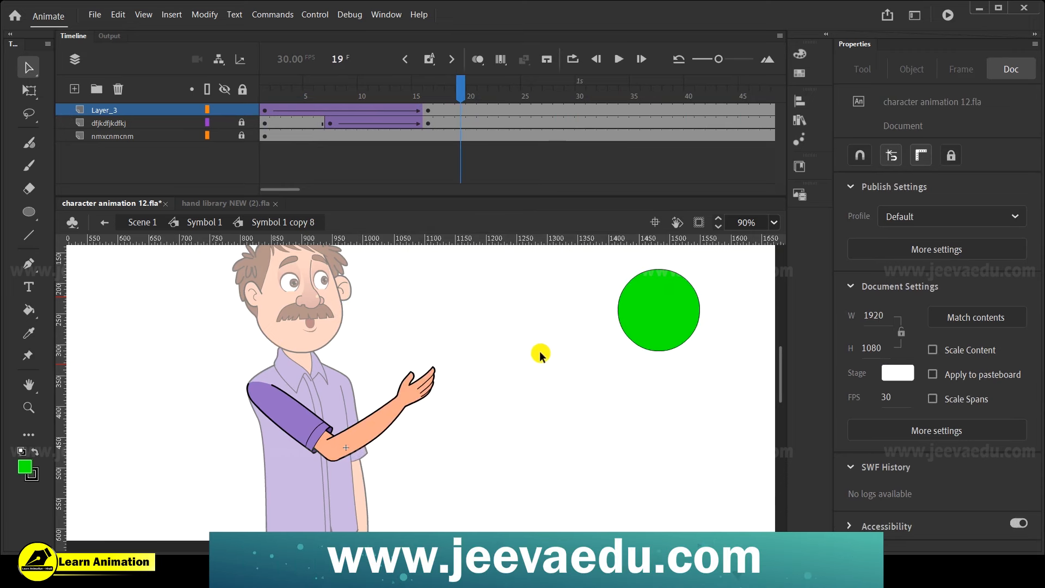
# Try a different ease value on the circle's tween and play the motion back
pyautogui.click(386, 111)
pyautogui.moveTo(1016, 290); pyautogui.dragTo(1020, 135)
pyautogui.moveTo(417, 93); pyautogui.dragTo(147, 139)
pyautogui.press('Return')
pyautogui.press('Return')
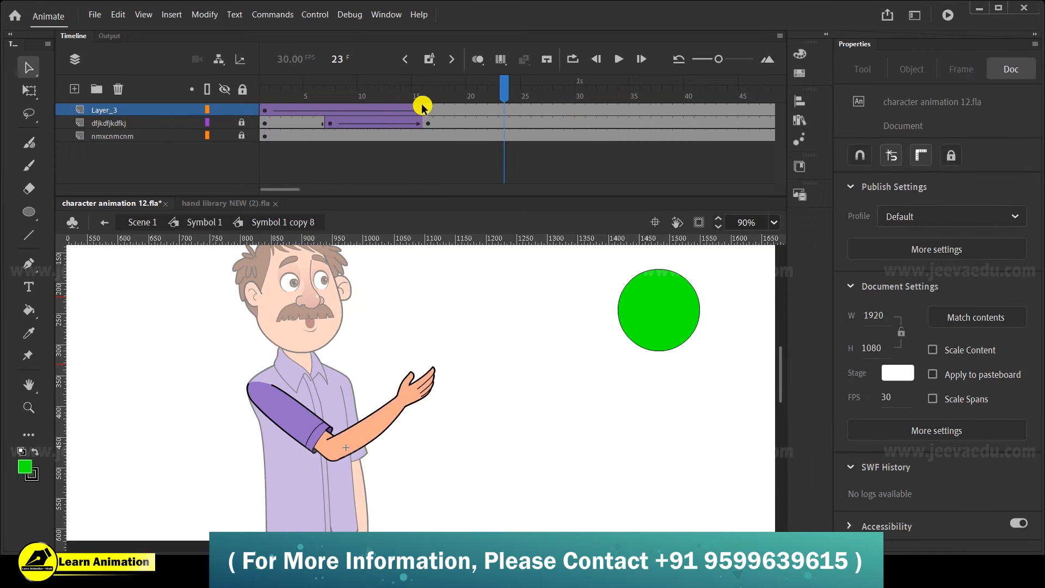
# Try a lower position for the circle at frame 23, then undo it and delete the circle's layer
pyautogui.moveTo(666, 302); pyautogui.dragTo(678, 447)
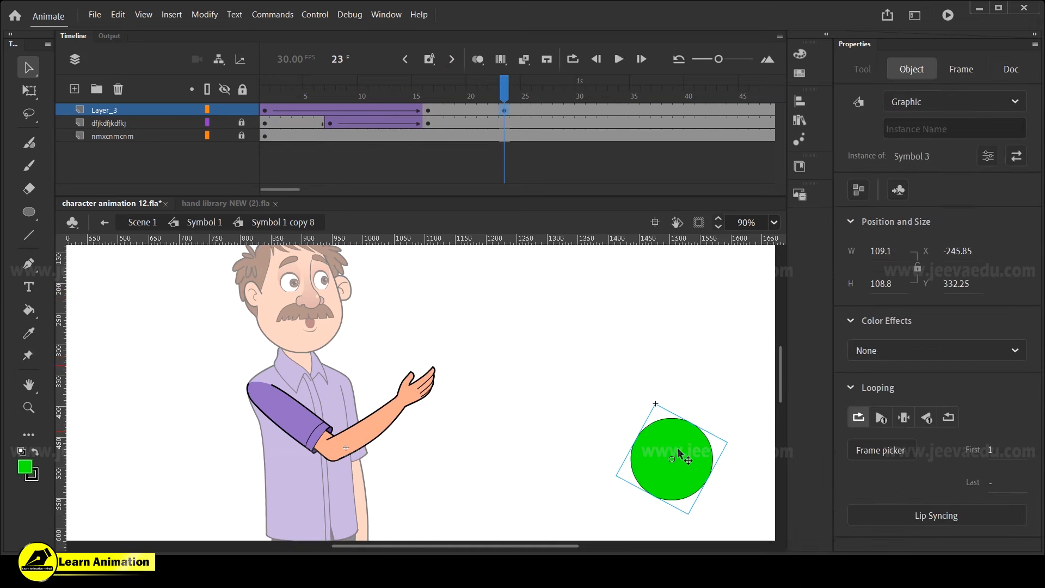
pyautogui.hotkey('ctrl', 'z')
pyautogui.click(114, 110)
pyautogui.click(119, 89)
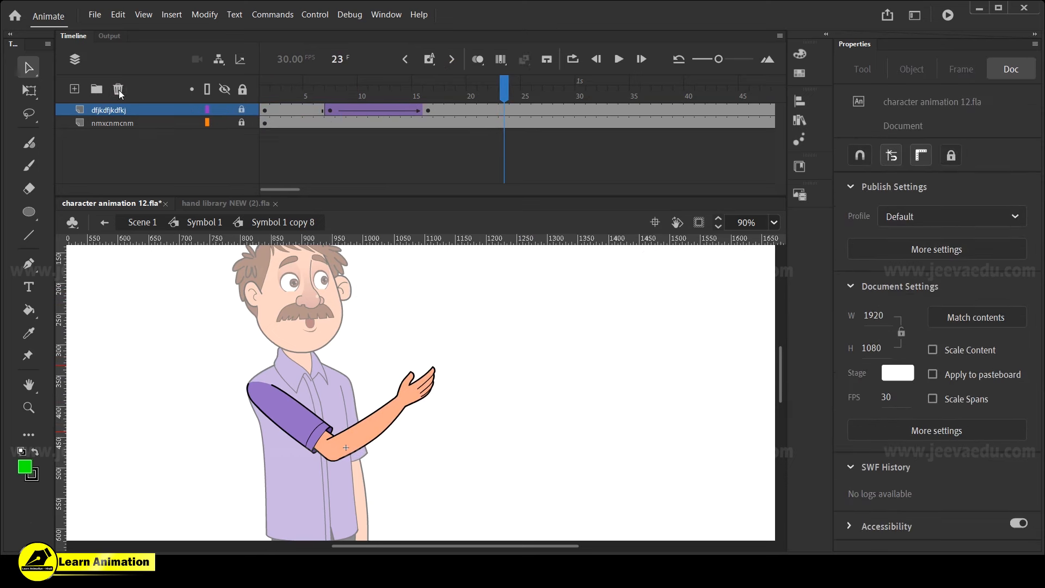
# Unlock the forearm layer and return to Symbol 1
pyautogui.click(351, 109)
pyautogui.click(239, 110)
pyautogui.moveTo(351, 107); pyautogui.dragTo(421, 113)
pyautogui.click(205, 222)
# Play back the start of Symbol 1's timeline up to frame 16 to examine the arm movement
pyautogui.press('z')
pyautogui.keyDown('alt'); pyautogui.click(376, 435); pyautogui.keyUp('alt')
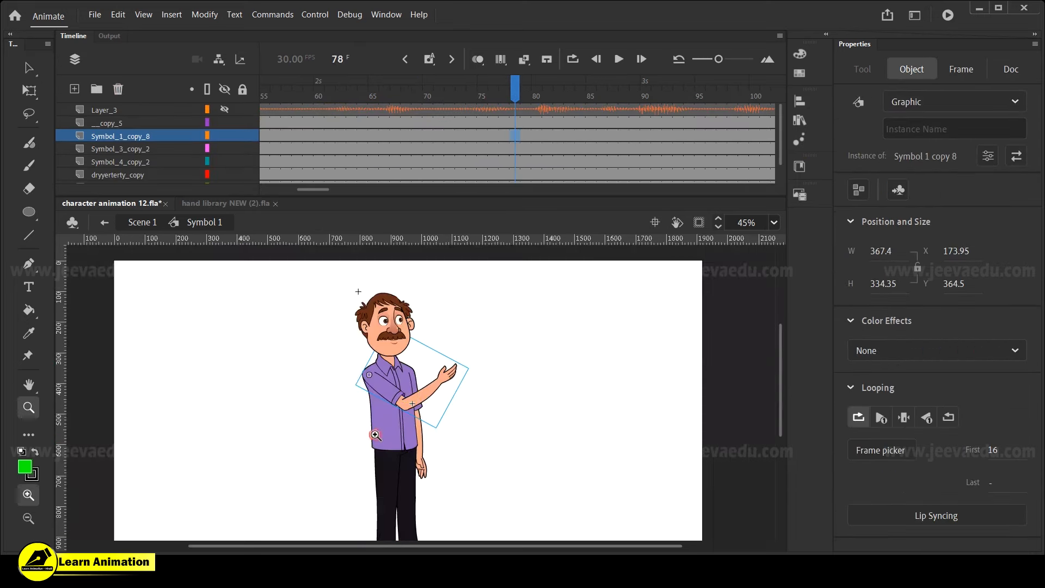
pyautogui.click(410, 394)
pyautogui.moveTo(503, 82); pyautogui.dragTo(266, 109)
pyautogui.moveTo(316, 188); pyautogui.dragTo(267, 189)
pyautogui.moveTo(305, 90); pyautogui.dragTo(307, 107)
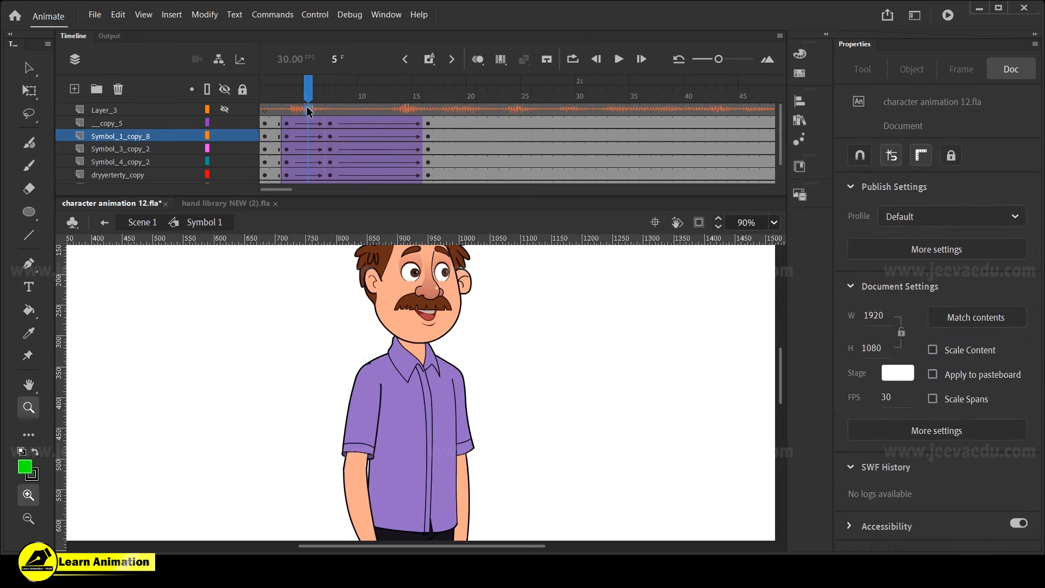
pyautogui.click(307, 110)
pyautogui.click(283, 105)
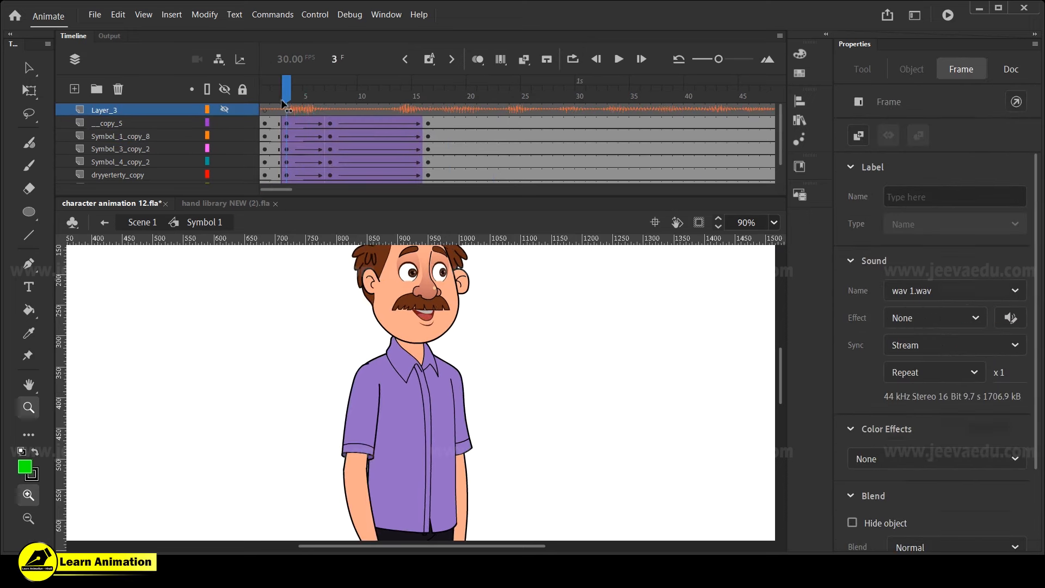
pyautogui.press('Return')
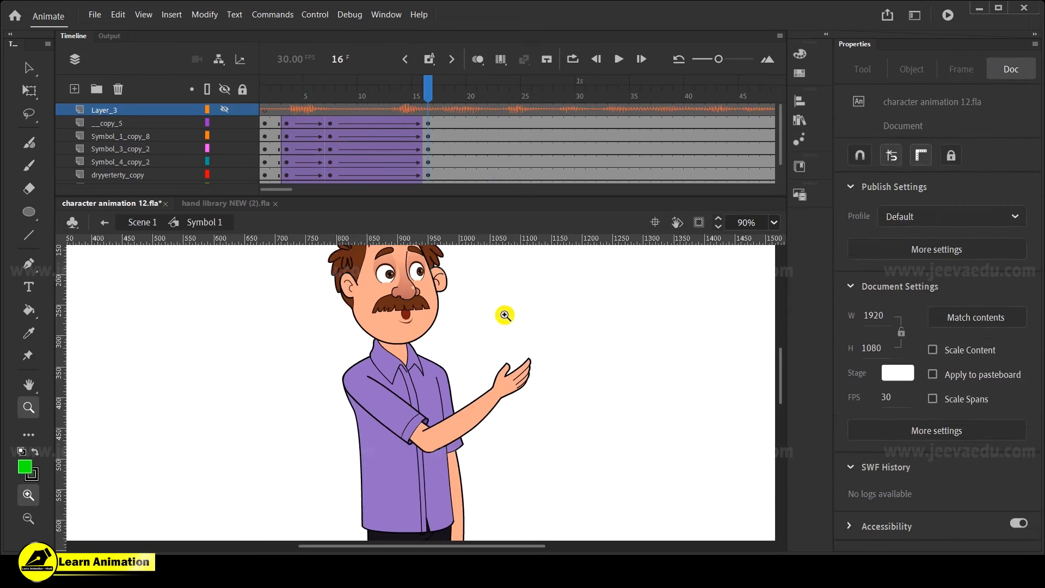
# Rotate the character's raised arm downward around the shoulder at frame 16
pyautogui.keyDown('alt'); pyautogui.click(475, 354); pyautogui.keyUp('alt')
pyautogui.click(473, 352)
pyautogui.press('v')
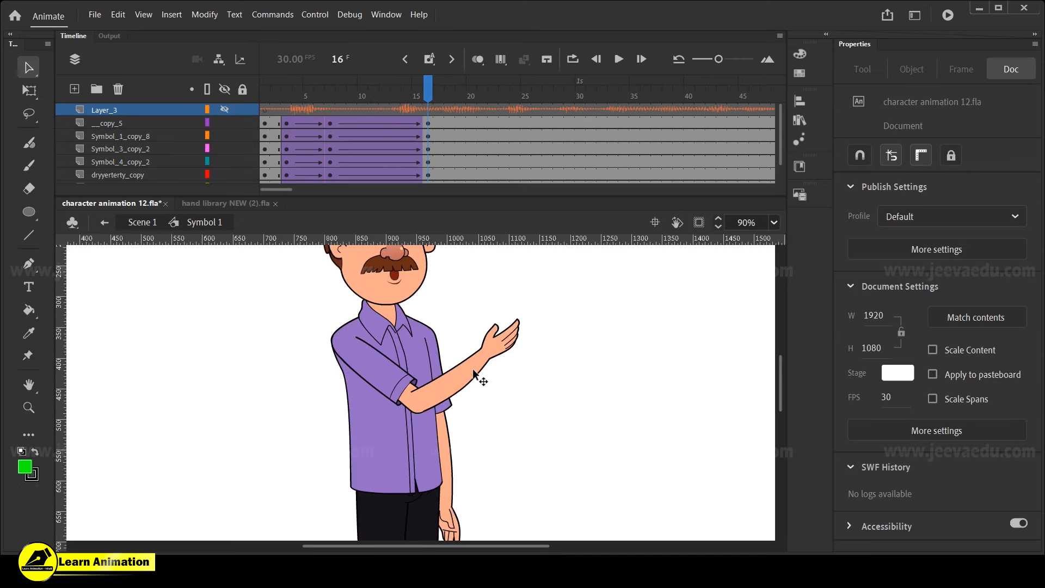
pyautogui.click(473, 368)
pyautogui.press('q')
pyautogui.moveTo(549, 329); pyautogui.dragTo(537, 393)
pyautogui.moveTo(409, 97); pyautogui.dragTo(422, 125)
pyautogui.click(426, 126)
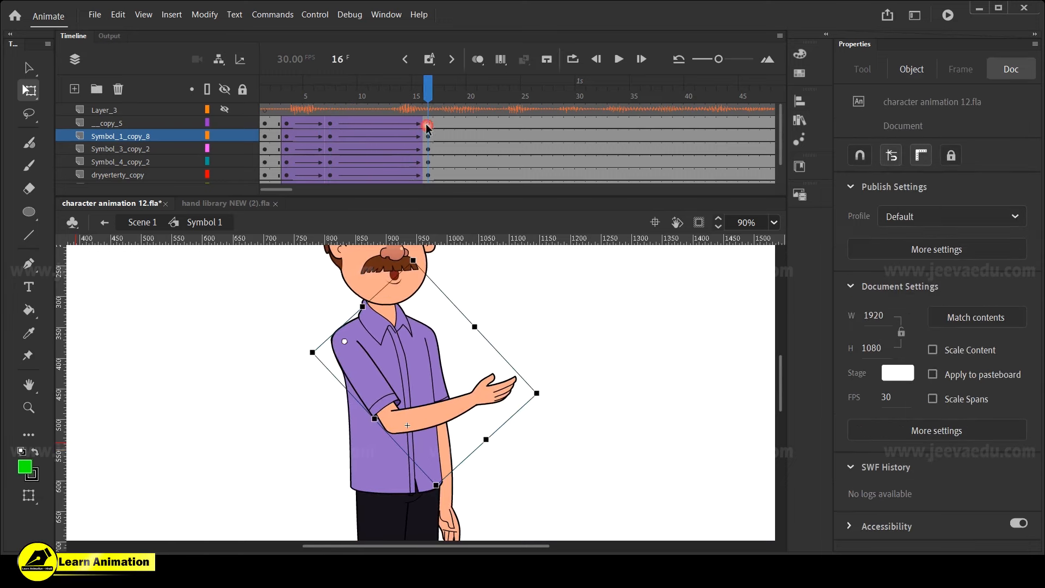
pyautogui.moveTo(548, 400); pyautogui.dragTo(545, 391)
# Review the character's arm movement in Symbol 1 between frames 1 and 16
pyautogui.press('z')
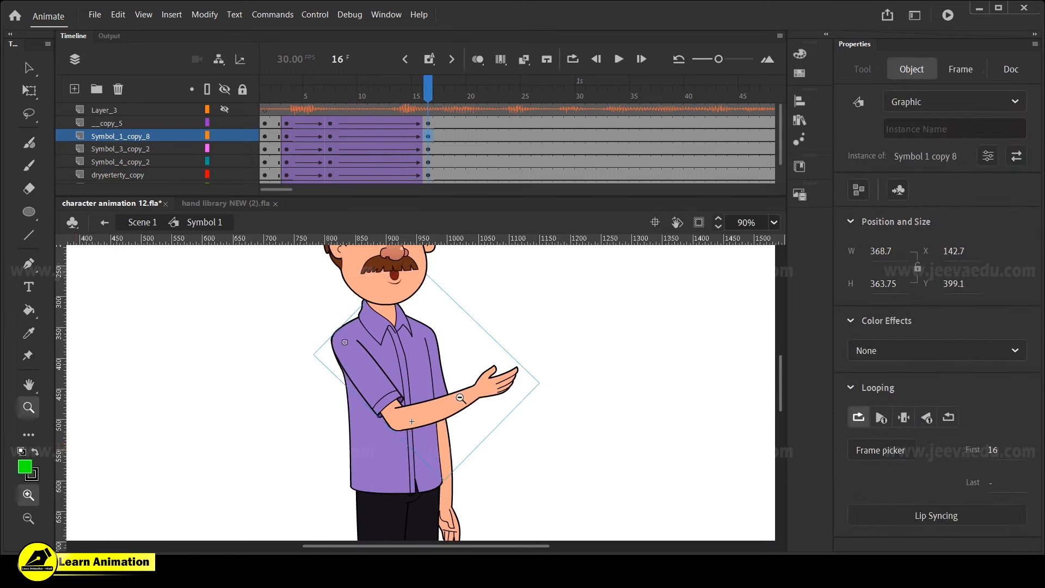
pyautogui.keyDown('alt'); pyautogui.click(460, 398); pyautogui.keyUp('alt')
pyautogui.moveTo(403, 92); pyautogui.dragTo(250, 107)
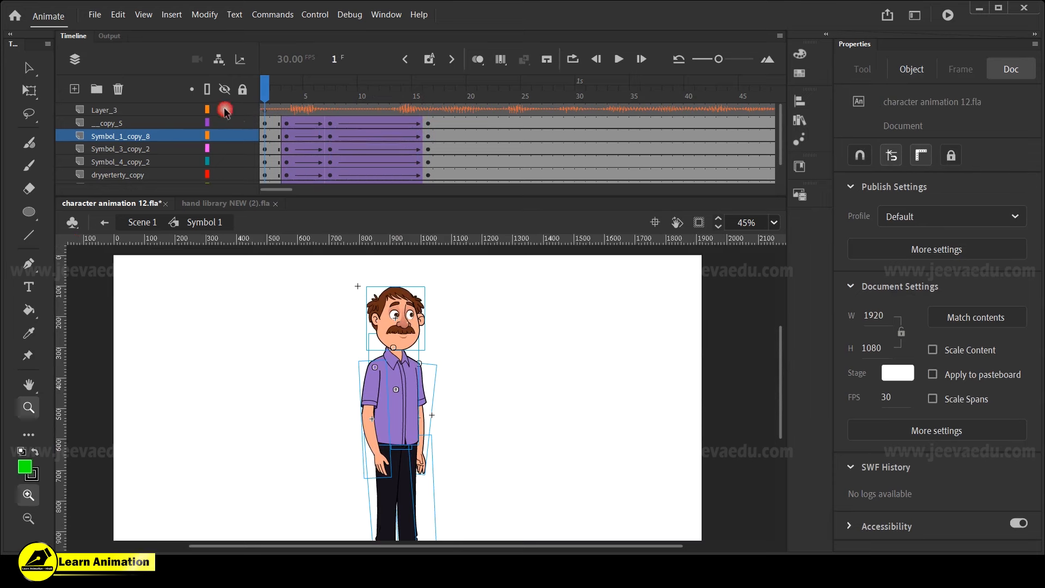
pyautogui.click(418, 97)
pyautogui.click(427, 122)
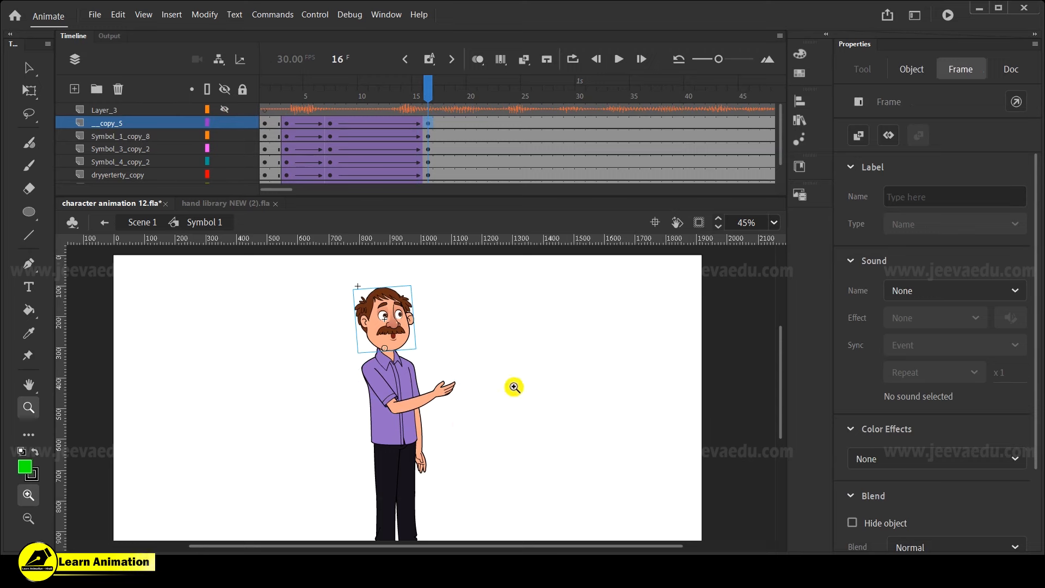
# Inside the raised arm's symbol, rotate the forearm slightly upward around the elbow at frame 16
pyautogui.click(441, 397)
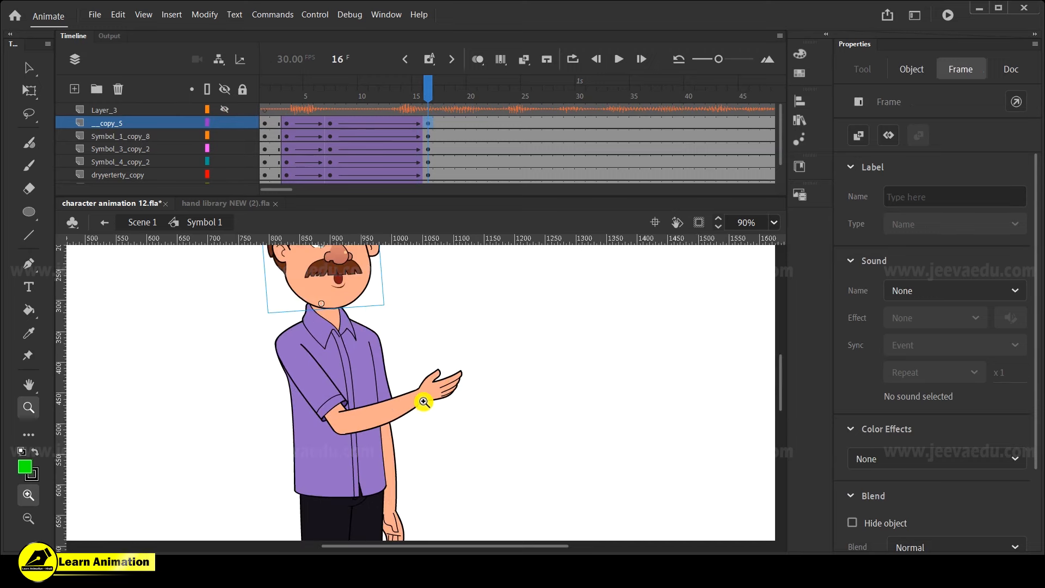
pyautogui.press('v')
pyautogui.click(418, 398)
pyautogui.press('z')
pyautogui.click(405, 396)
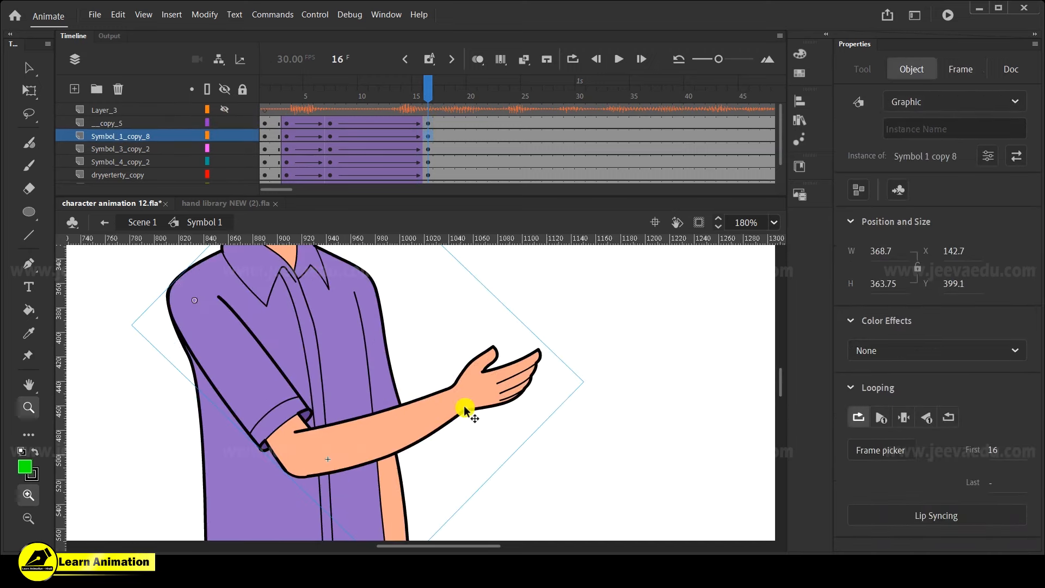
pyautogui.press('v')
pyautogui.doubleClick(465, 406)
pyautogui.click(464, 406)
pyautogui.press('q')
pyautogui.moveTo(566, 419); pyautogui.dragTo(550, 380)
pyautogui.click(491, 362)
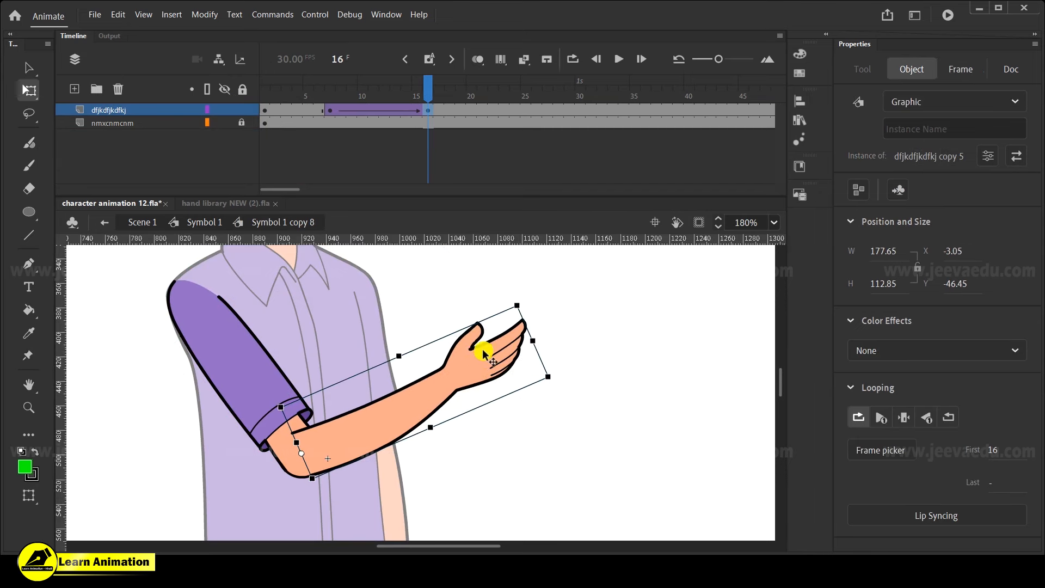
# Inside the forearm symbol, keyframe the hand layer at frames 7 and 16 and join them with a classic tween at ease 100
pyautogui.click(330, 110)
pyautogui.click(424, 111)
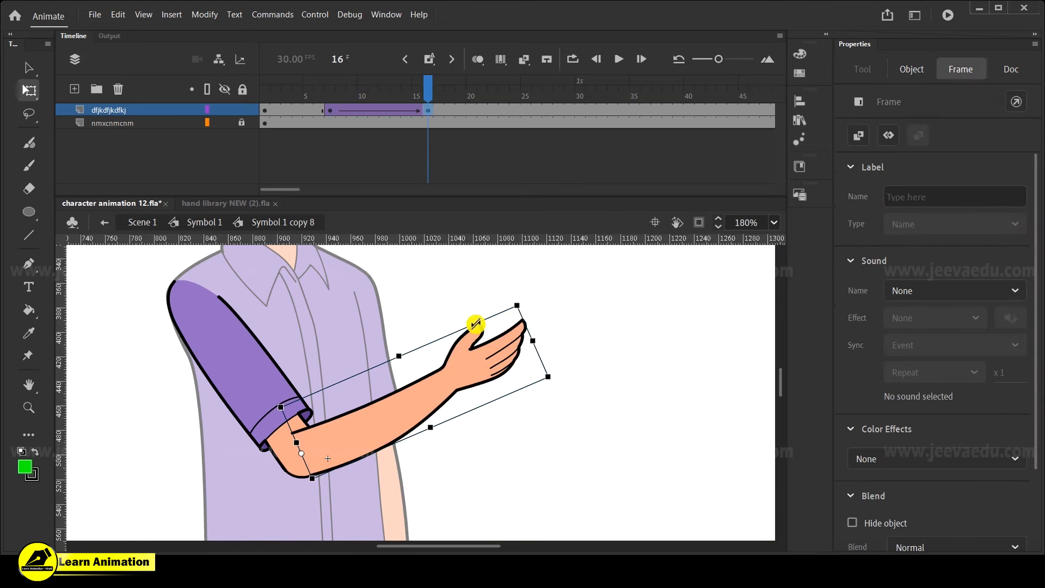
pyautogui.doubleClick(477, 352)
pyautogui.press('z')
pyautogui.click(481, 366)
pyautogui.press('v')
pyautogui.moveTo(431, 391); pyautogui.dragTo(481, 407)
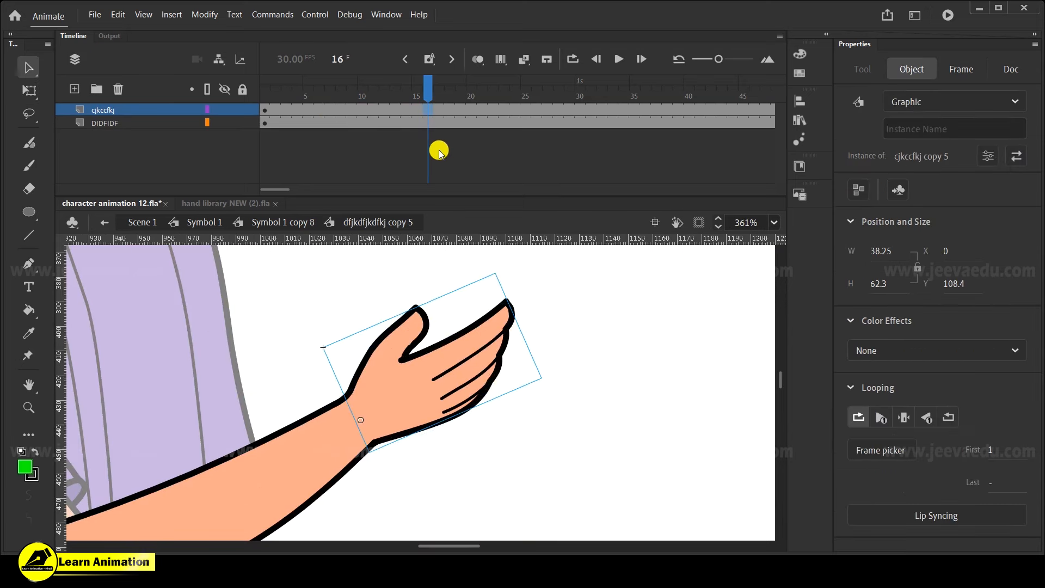
pyautogui.click(338, 111)
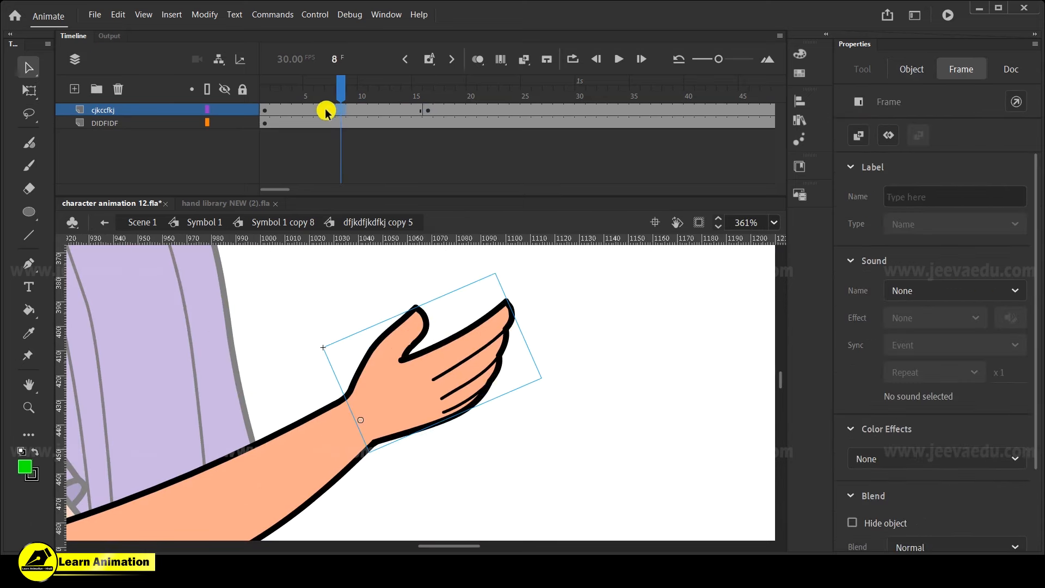
pyautogui.rightClick(361, 109)
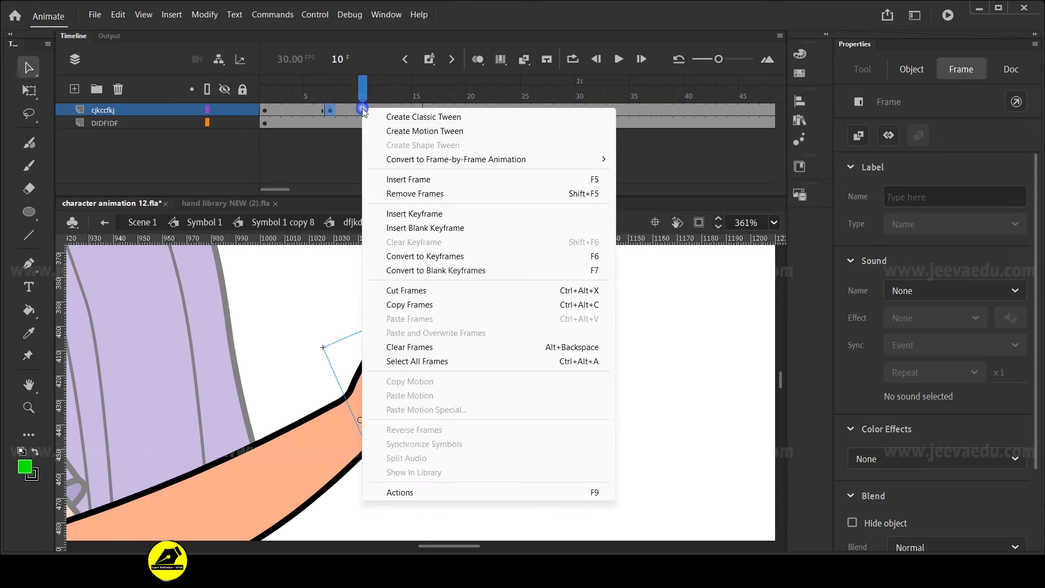
pyautogui.click(417, 117)
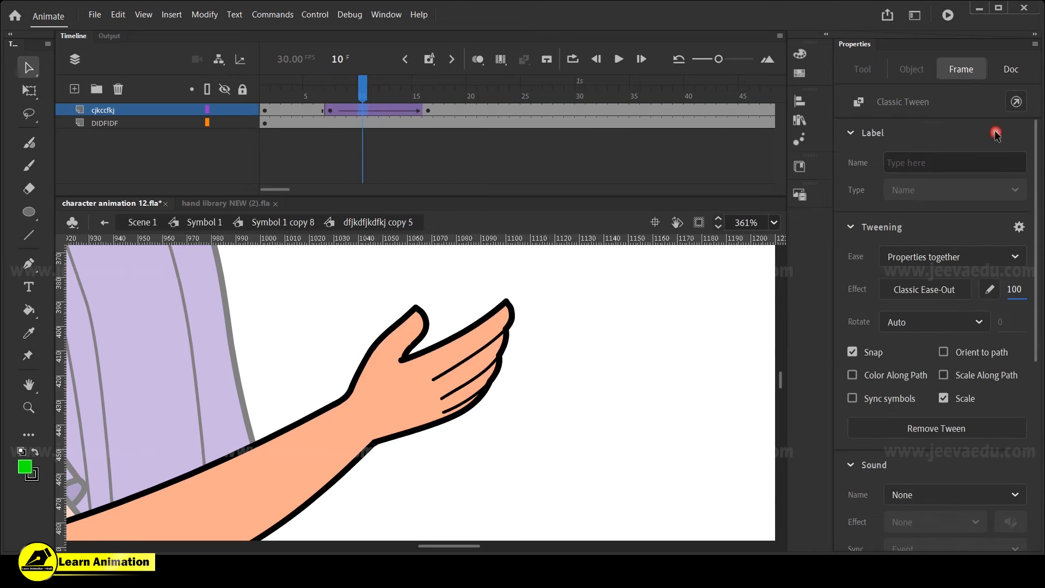
# Step through the hand layer's tween between frames 7 and 14 to examine the timing for a hand change
pyautogui.click(365, 100)
pyautogui.click(346, 95)
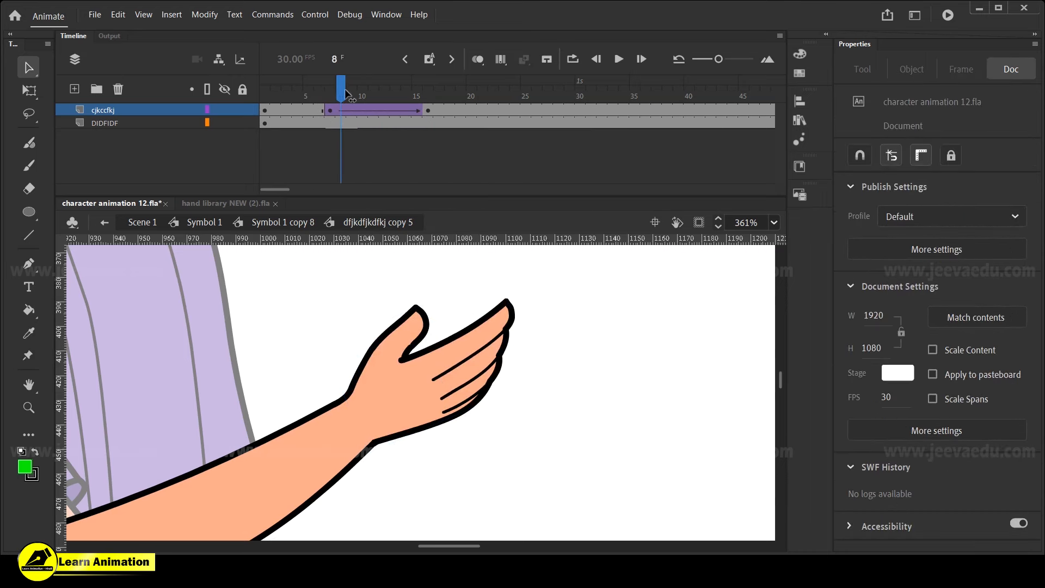
pyautogui.click(377, 112)
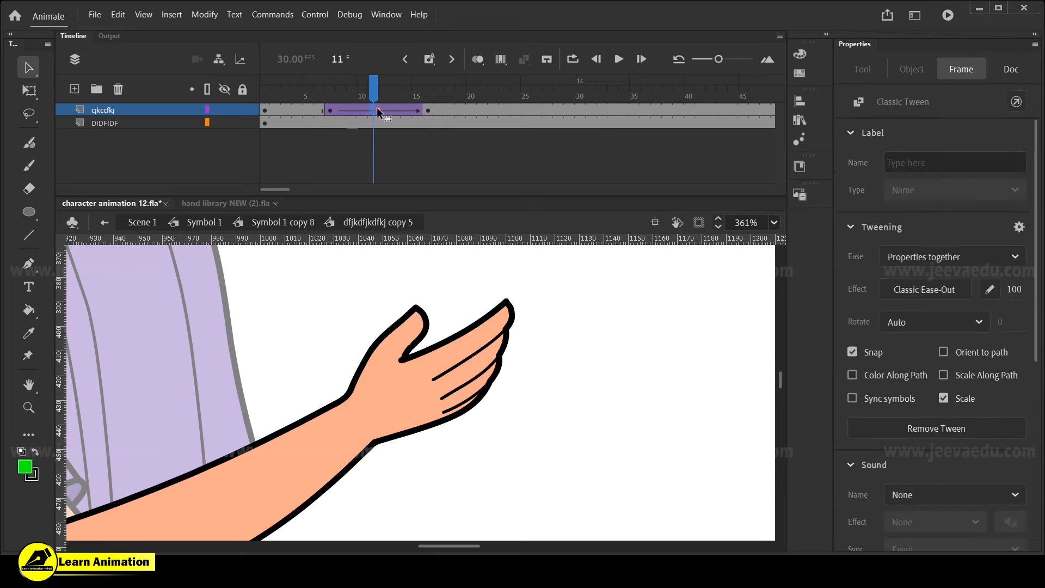
pyautogui.click(405, 116)
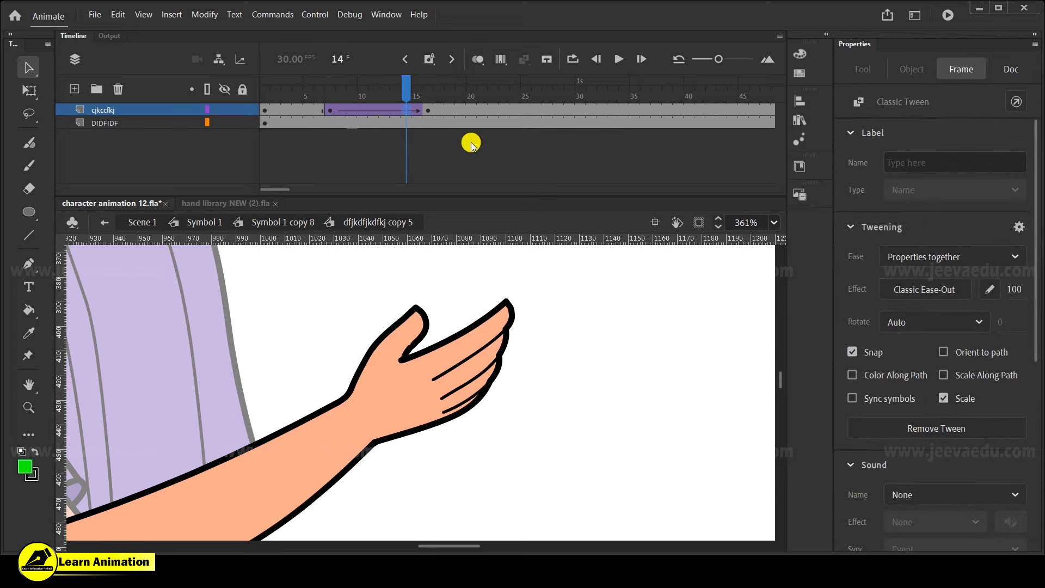
pyautogui.click(343, 111)
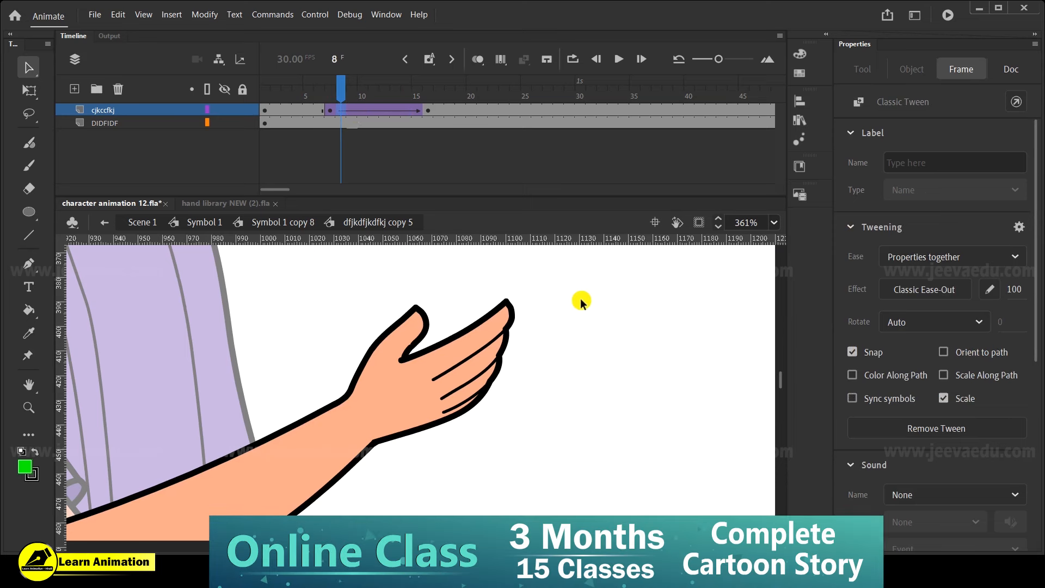
pyautogui.click(332, 112)
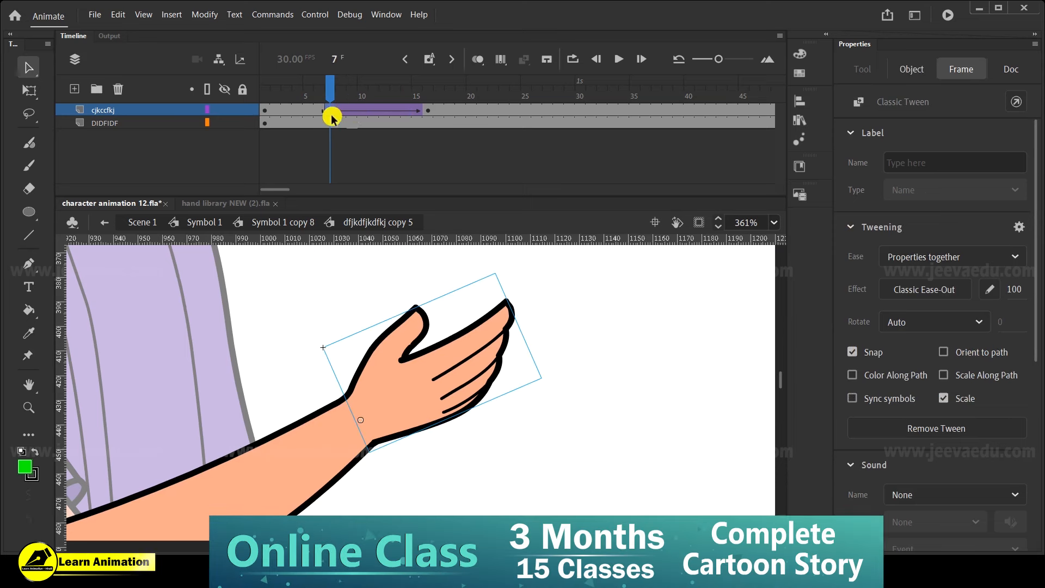
pyautogui.moveTo(339, 113); pyautogui.dragTo(355, 110)
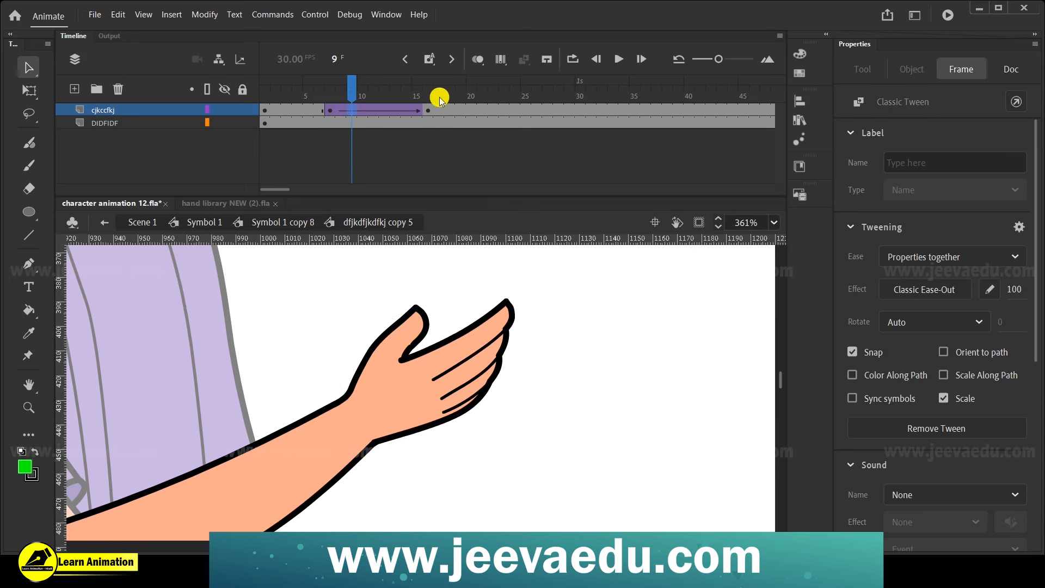
# Open the hand's own symbol from frame 16 and insert a keyframe at frame 9
pyautogui.click(428, 111)
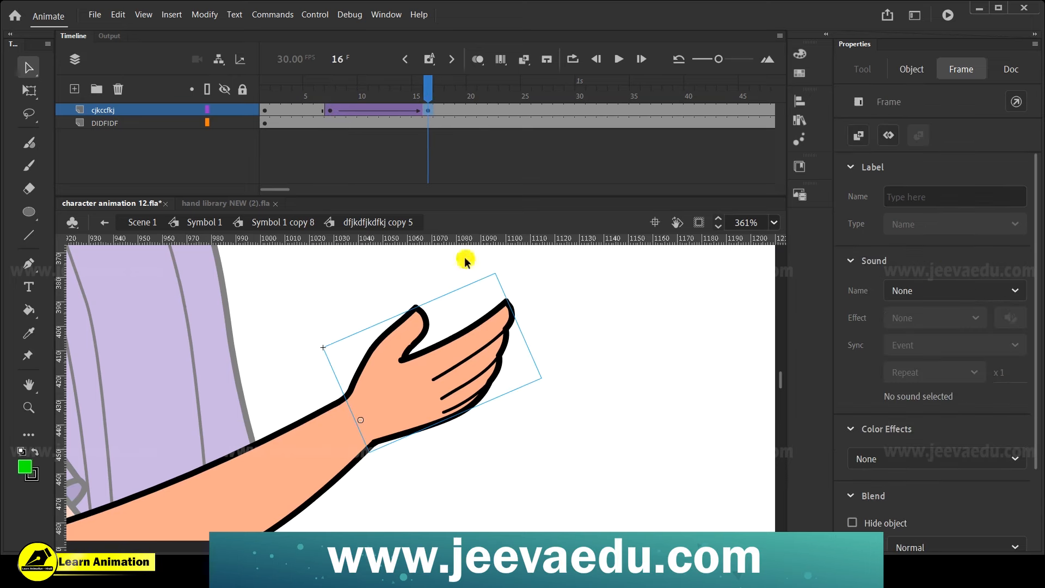
pyautogui.doubleClick(448, 367)
pyautogui.click(374, 114)
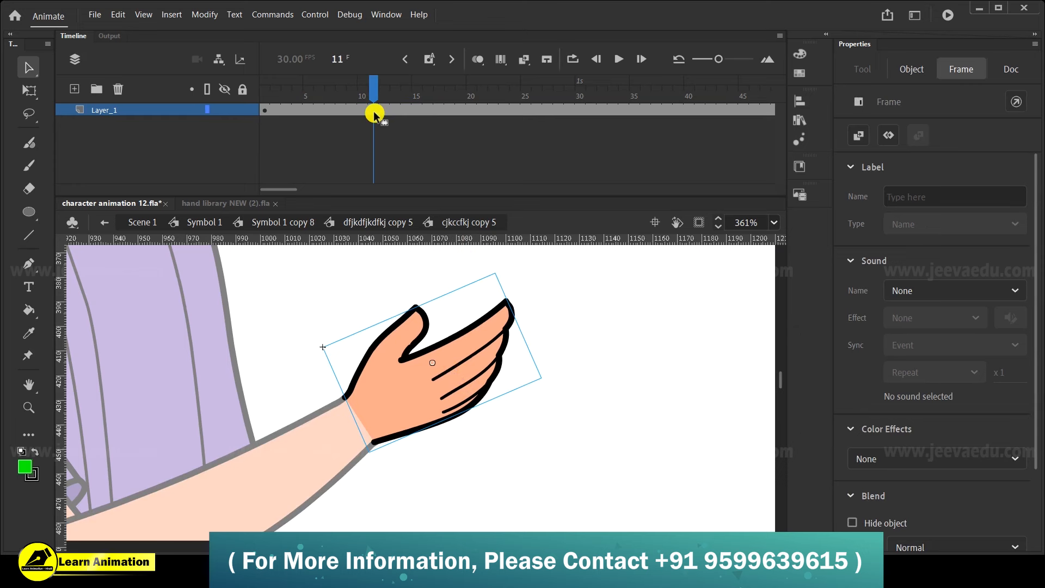
pyautogui.click(361, 112)
pyautogui.click(354, 112)
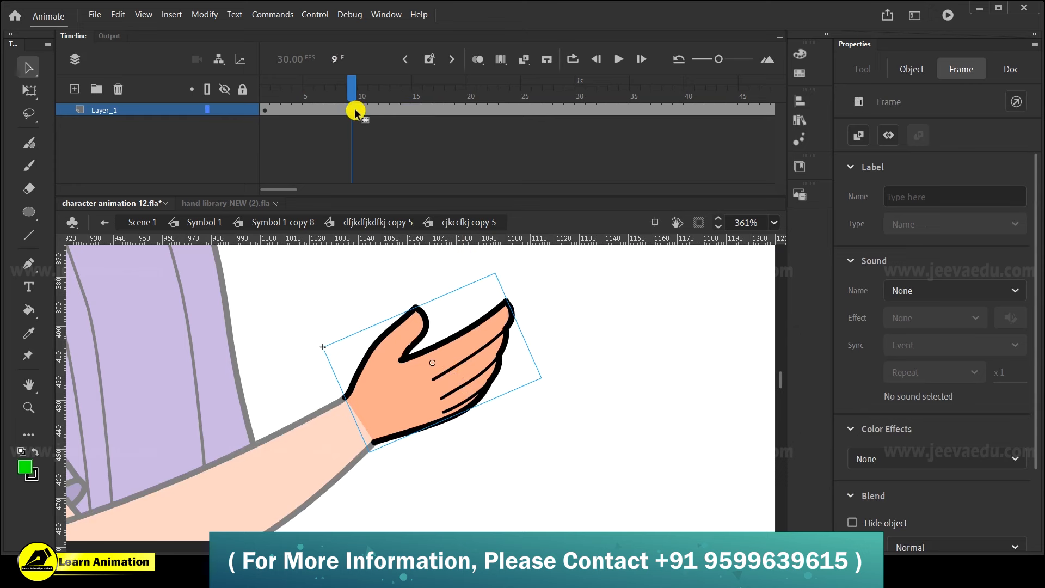
pyautogui.press('F6')
# Show the available frames of the hand graphic at frame 9 in the Frame Picker
pyautogui.click(452, 376)
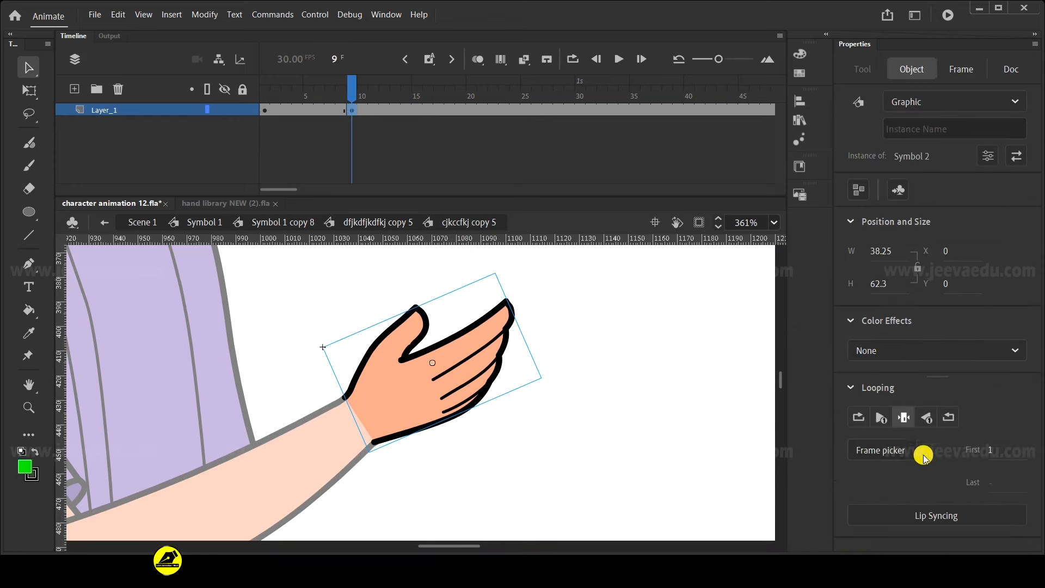
pyautogui.click(889, 452)
pyautogui.moveTo(588, 201); pyautogui.dragTo(675, 278)
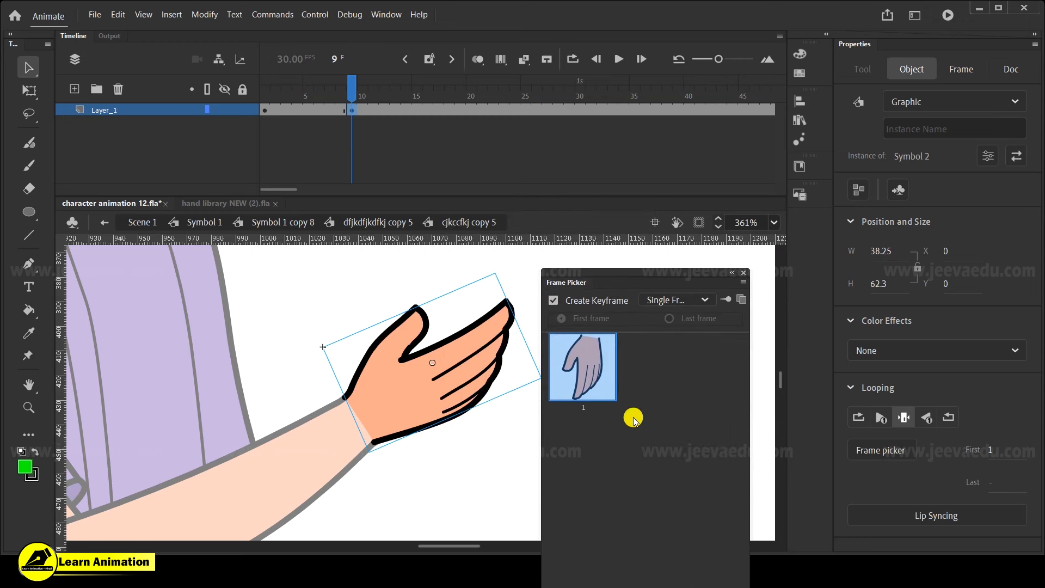
# Inside Symbol 2, add a keyframe at frame 2 holding a copy of the hand drawing, and return to the hand's parent symbol
pyautogui.doubleClick(432, 402)
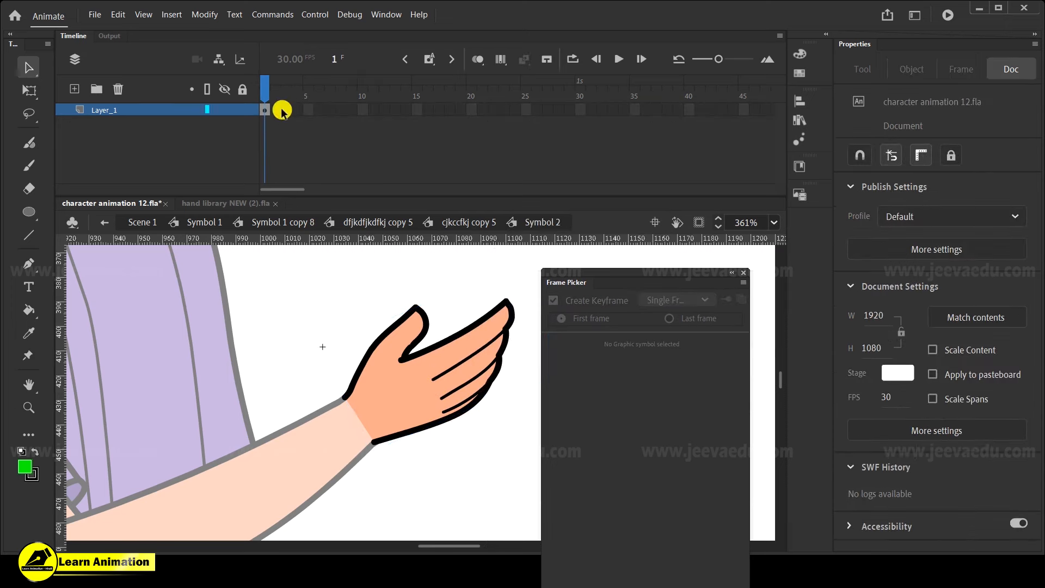
pyautogui.click(264, 110)
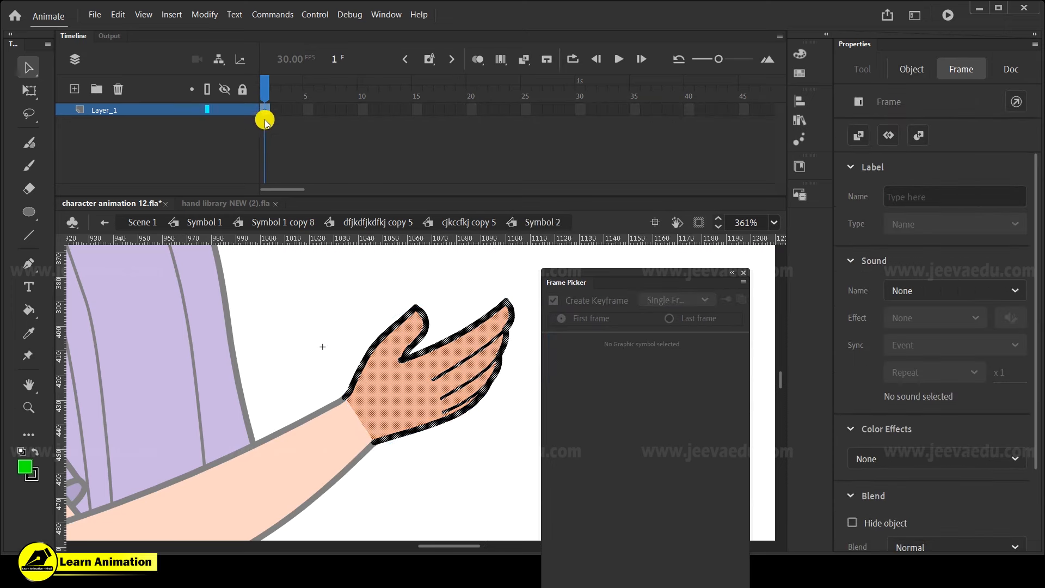
pyautogui.click(273, 89)
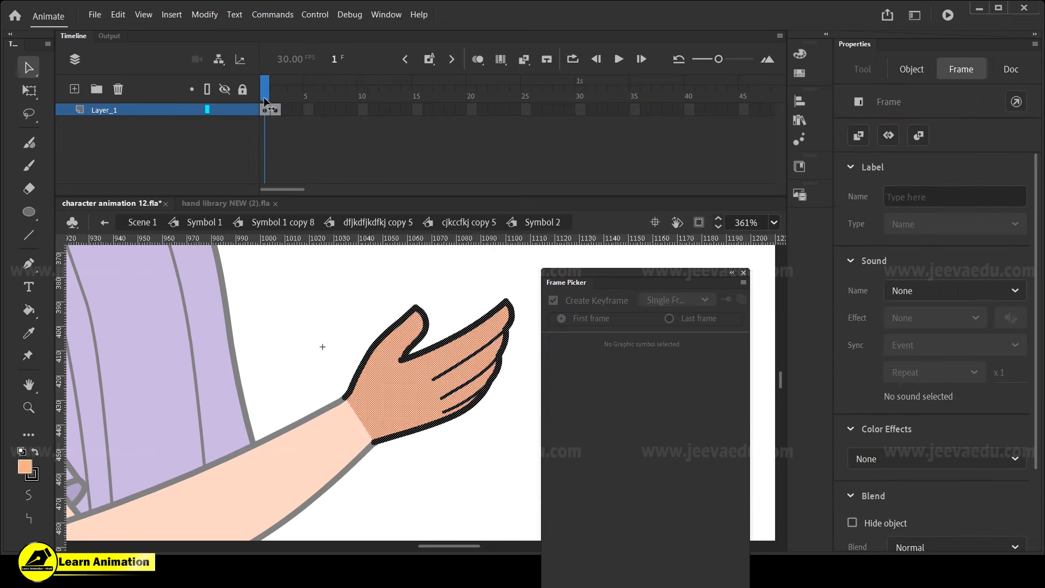
pyautogui.click(437, 375)
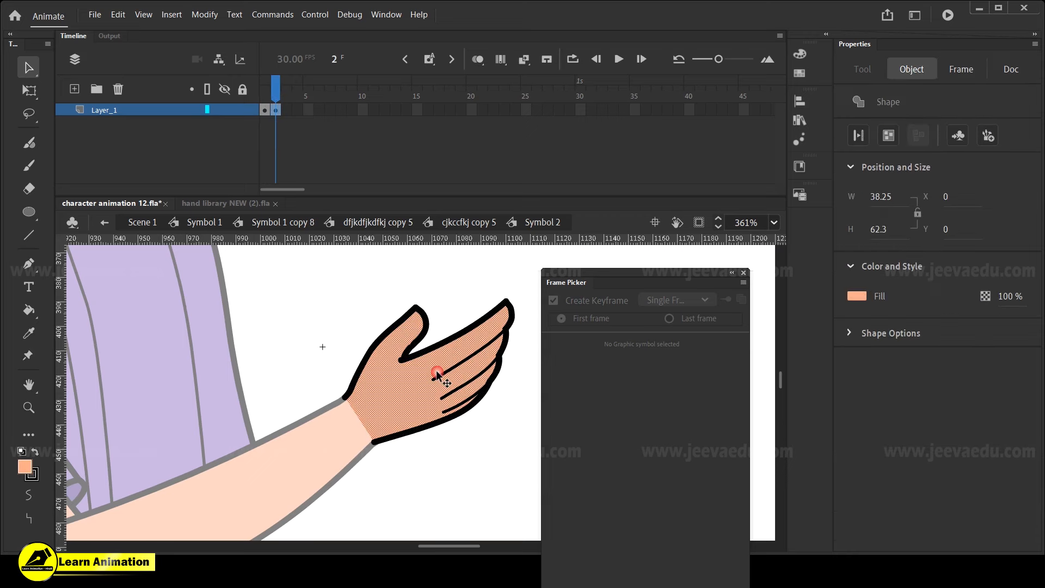
pyautogui.doubleClick(415, 385)
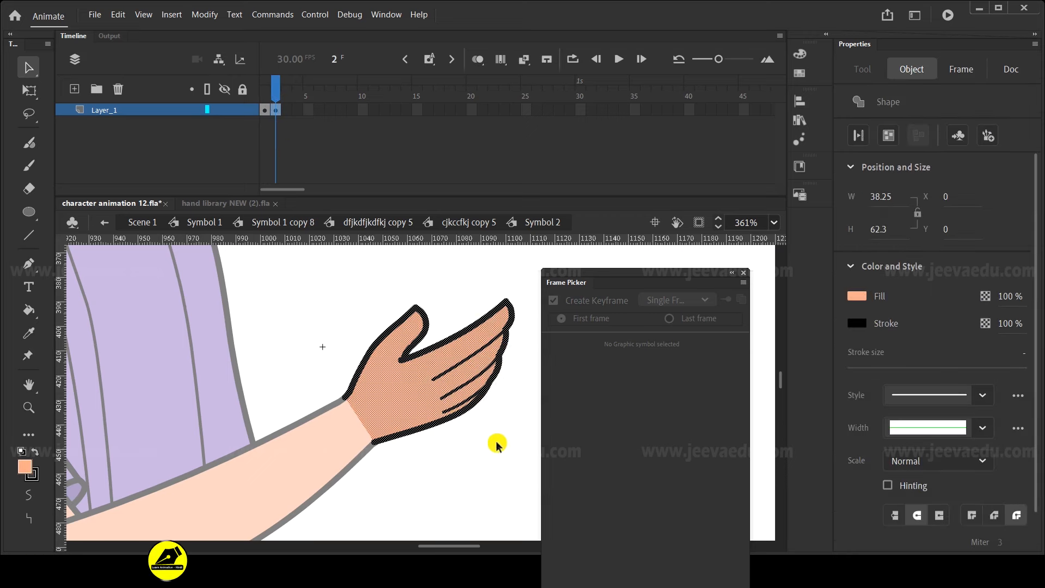
pyautogui.click(480, 226)
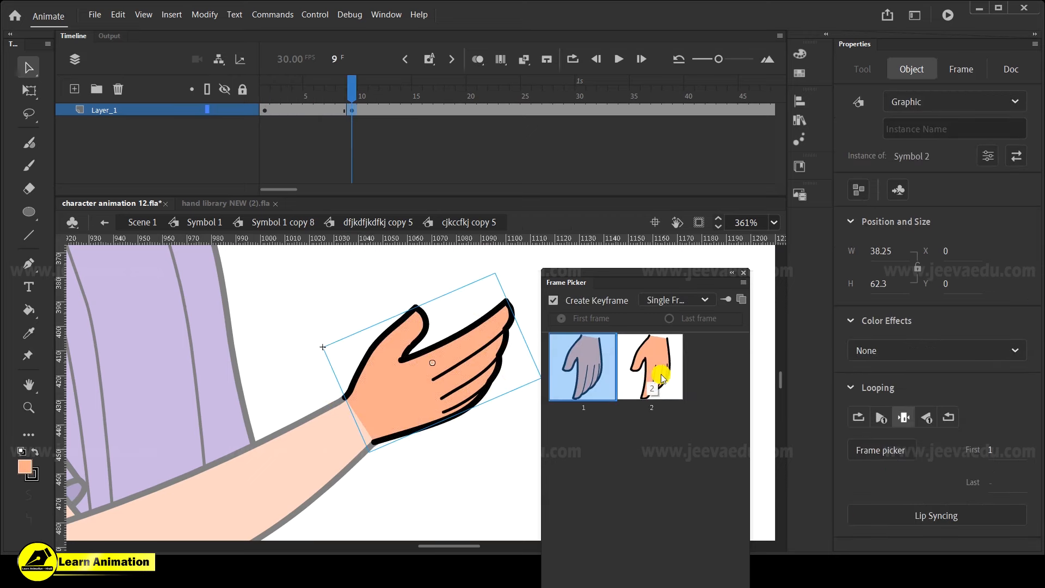
# Reopen Symbol 2 at frame 2 and switch to the hand library NEW (2).fla document
pyautogui.doubleClick(455, 367)
pyautogui.click(276, 98)
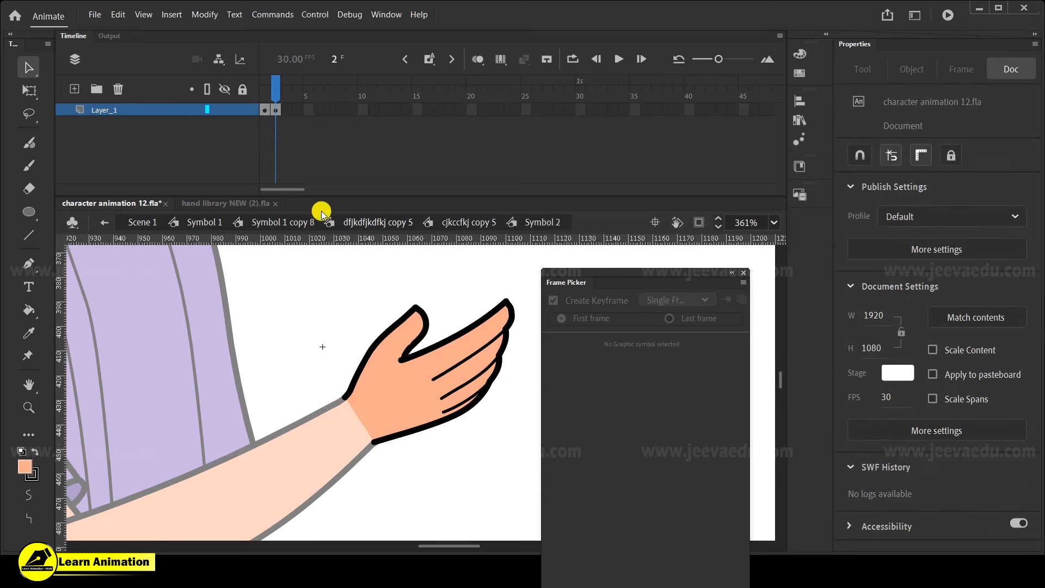
pyautogui.click(254, 204)
# Rotate the downward-pointing hand in the library so that its finger points diagonally upward
pyautogui.click(378, 444)
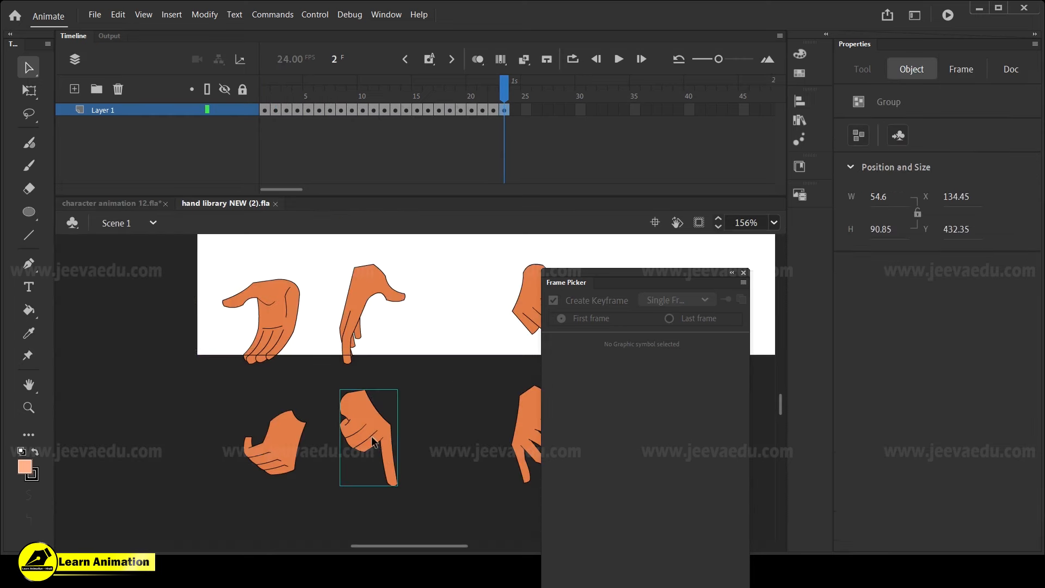
pyautogui.press('q')
pyautogui.moveTo(408, 492); pyautogui.dragTo(435, 381)
# Browse the hand library's poses at frame 23 for a suitable replacement hand shape
pyautogui.press('z')
pyautogui.keyDown('alt'); pyautogui.click(419, 333); pyautogui.keyUp('alt')
pyautogui.keyDown('alt'); pyautogui.click(448, 377); pyautogui.keyUp('alt')
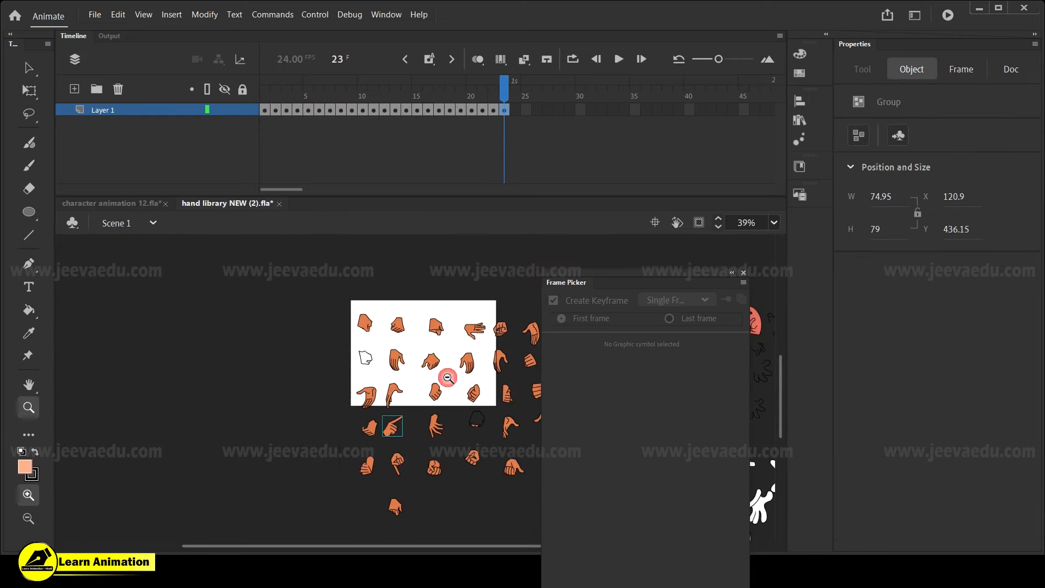
pyautogui.keyDown('alt'); pyautogui.click(456, 416); pyautogui.keyUp('alt')
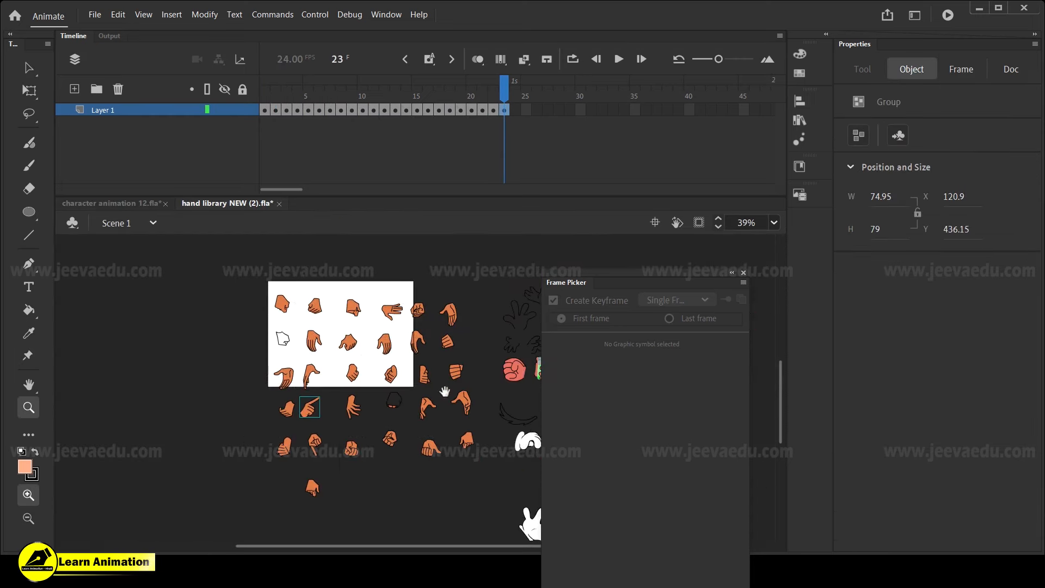
pyautogui.click(388, 393)
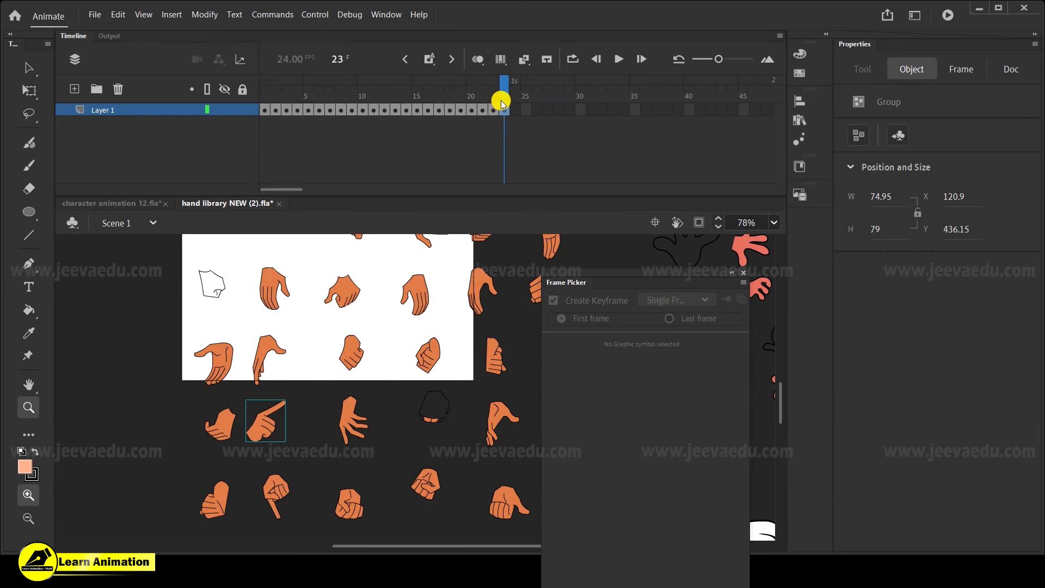
pyautogui.moveTo(506, 93); pyautogui.dragTo(525, 133)
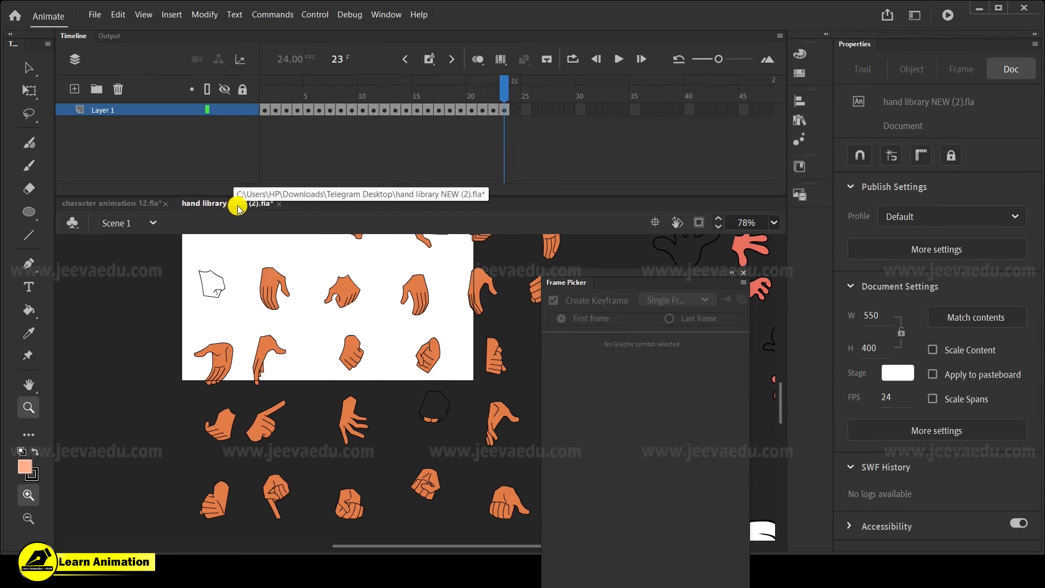
pyautogui.moveTo(504, 98); pyautogui.dragTo(499, 159)
pyautogui.click(298, 411)
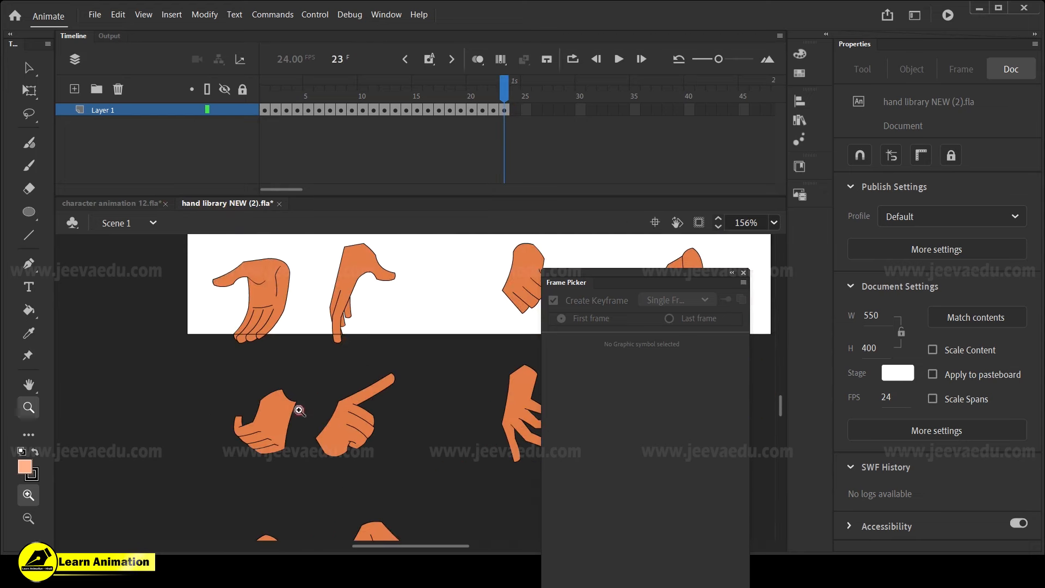
# Copy the pointing hand from frame 23 of the hand library and switch back to the character animation 12.fla document
pyautogui.press('v')
pyautogui.click(379, 432)
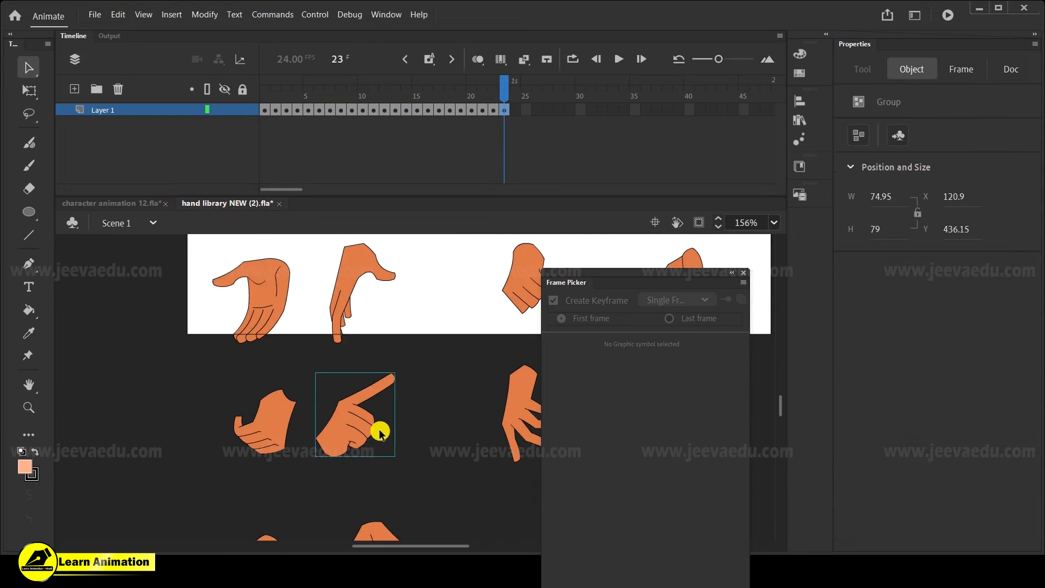
pyautogui.moveTo(465, 476); pyautogui.dragTo(390, 396)
pyautogui.moveTo(299, 349); pyautogui.dragTo(307, 382)
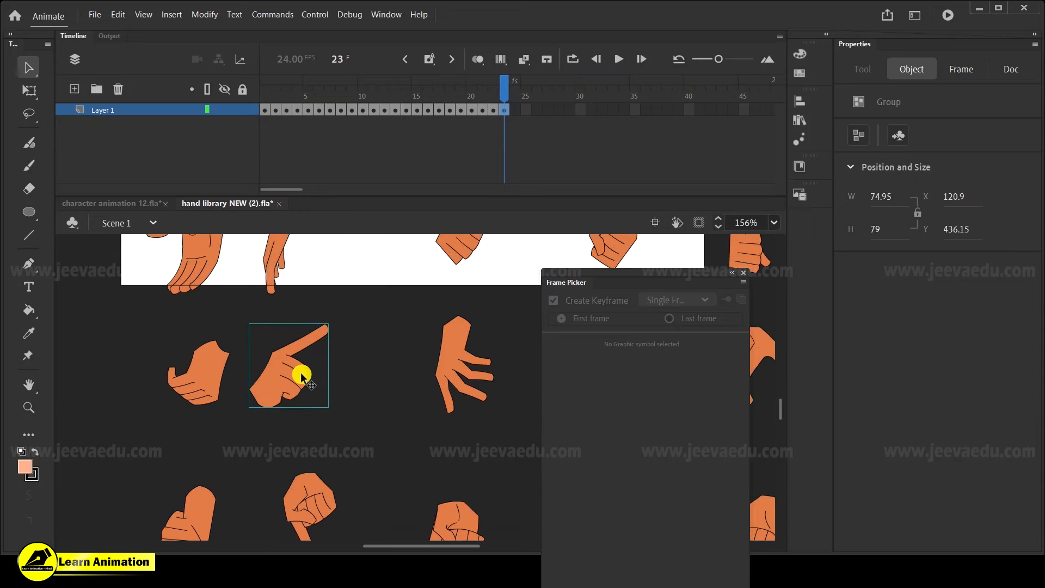
pyautogui.rightClick(284, 382)
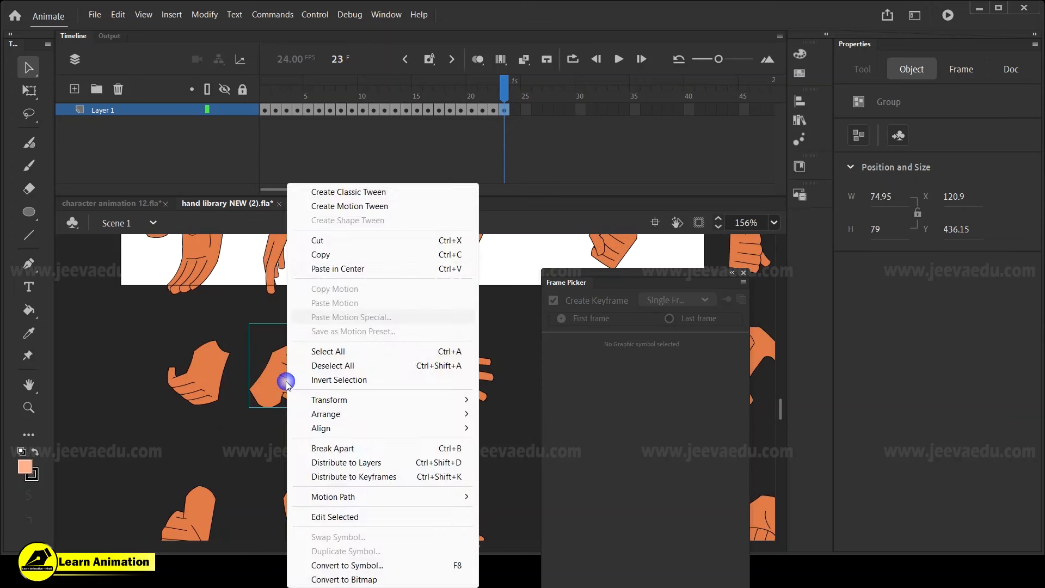
pyautogui.click(353, 254)
pyautogui.click(147, 203)
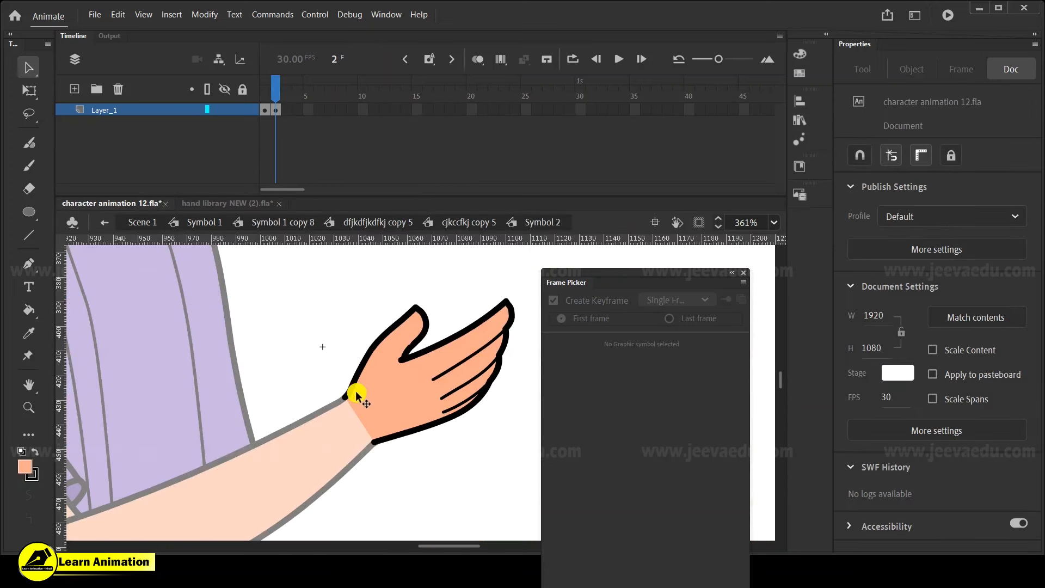
# Close the Frame Picker and paste the pointing hand beside the open hand on frame 2 of Symbol 2
pyautogui.moveTo(459, 466); pyautogui.dragTo(375, 469)
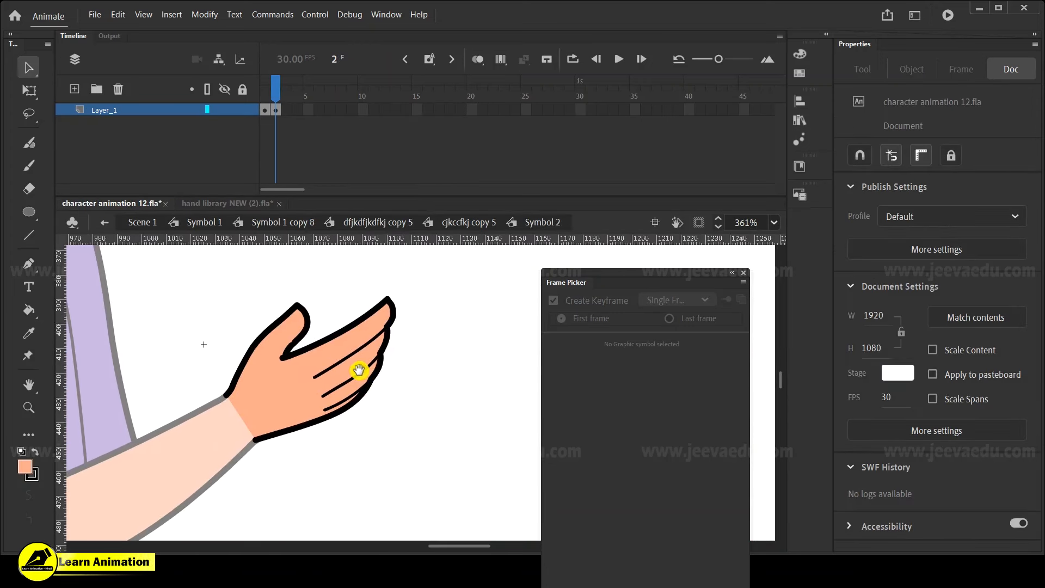
pyautogui.click(743, 273)
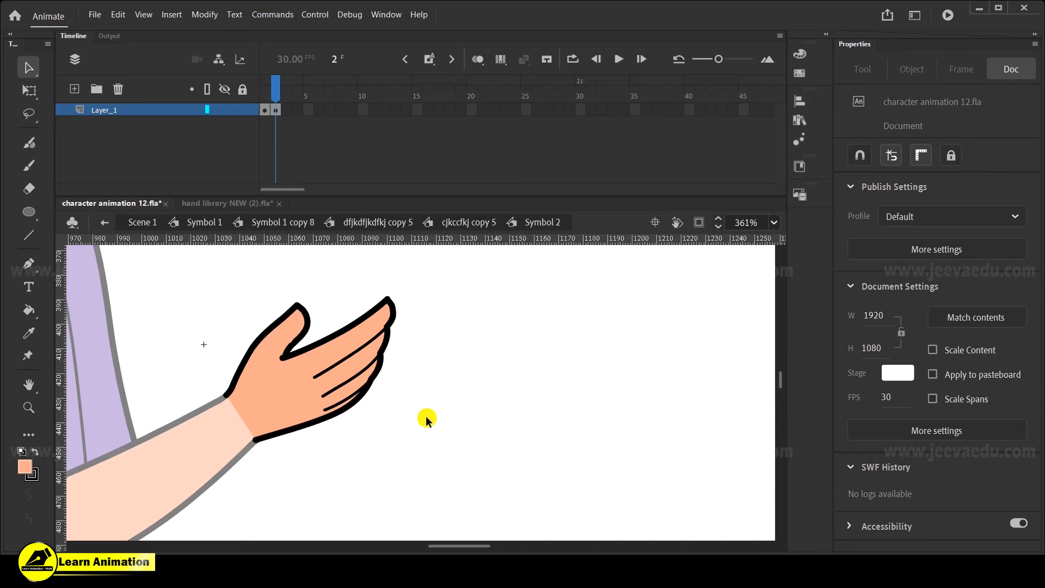
pyautogui.hotkey('ctrl', 'v')
pyautogui.moveTo(441, 415); pyautogui.dragTo(510, 424)
# Flip the pasted pointing hand horizontally
pyautogui.click(204, 15)
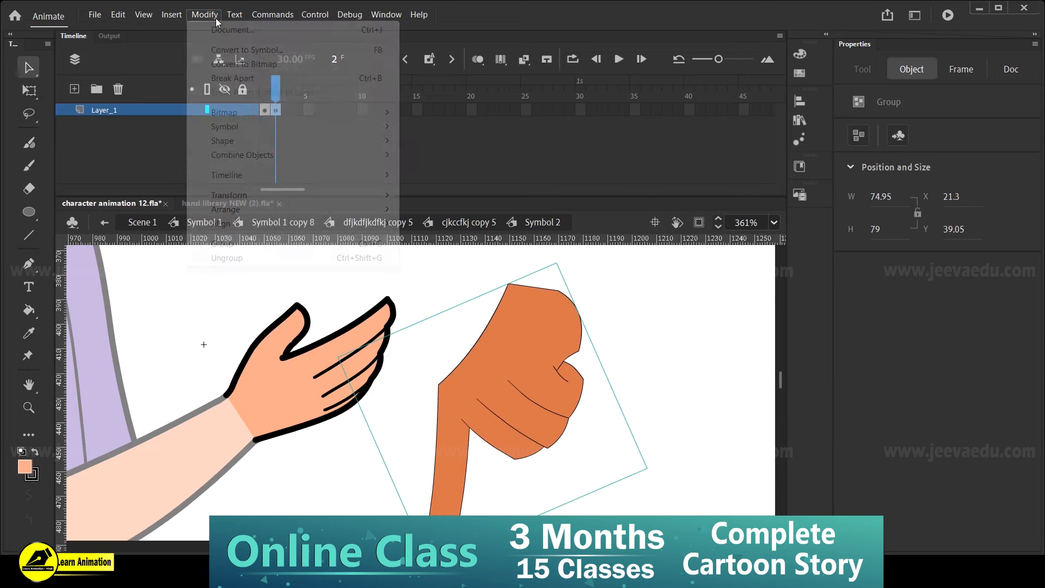
pyautogui.moveTo(282, 174)
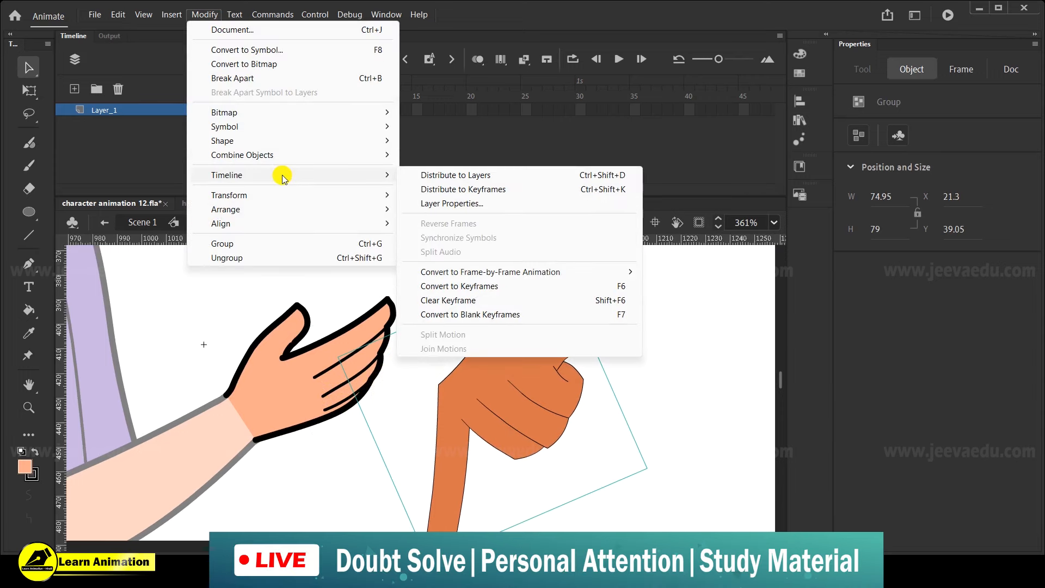
pyautogui.moveTo(265, 199)
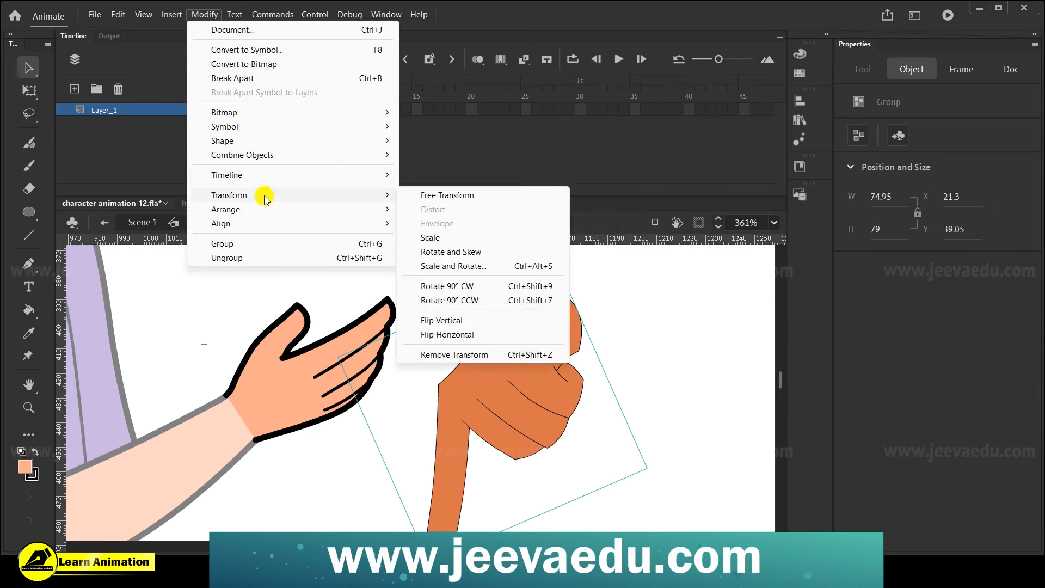
pyautogui.click(456, 335)
# Rotate the pasted hand so its finger points diagonally upward and scale it down to about 66.6 by 69.8
pyautogui.press('q')
pyautogui.moveTo(466, 250); pyautogui.dragTo(550, 396)
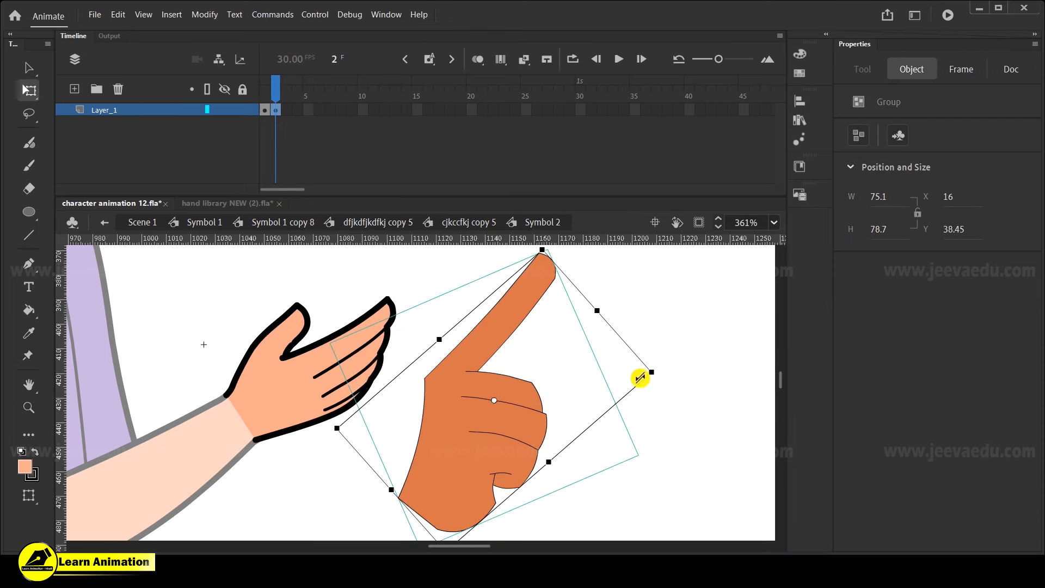
pyautogui.moveTo(652, 370); pyautogui.dragTo(635, 371)
pyautogui.press('z')
pyautogui.keyDown('alt'); pyautogui.click(634, 371); pyautogui.keyUp('alt')
pyautogui.click(417, 405)
pyautogui.moveTo(417, 405); pyautogui.dragTo(478, 445)
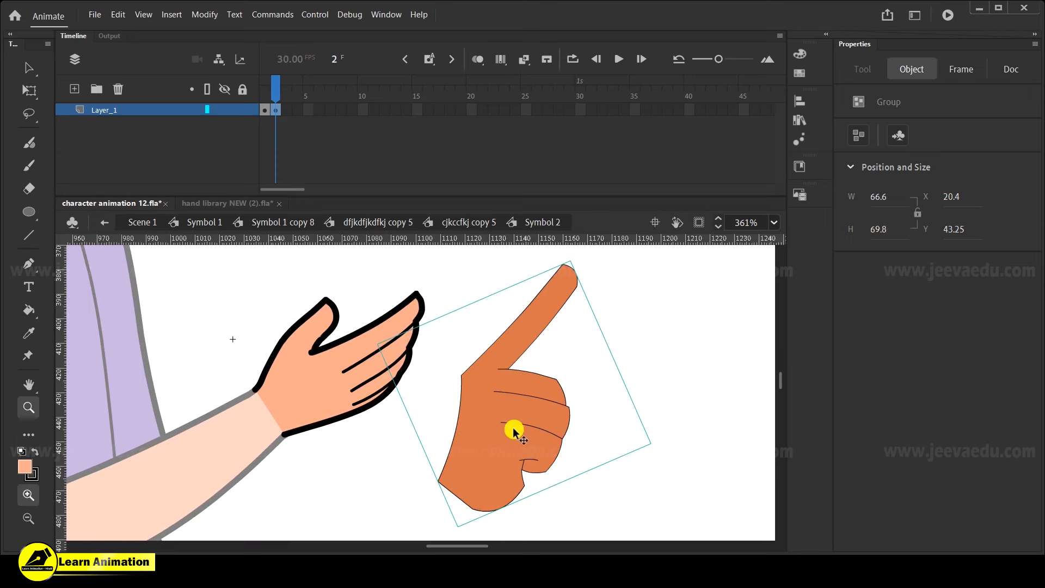
# Break the pointing hand apart and recolor its fill with the skin color sampled from the open hand
pyautogui.hotkey('ctrl', 'b')
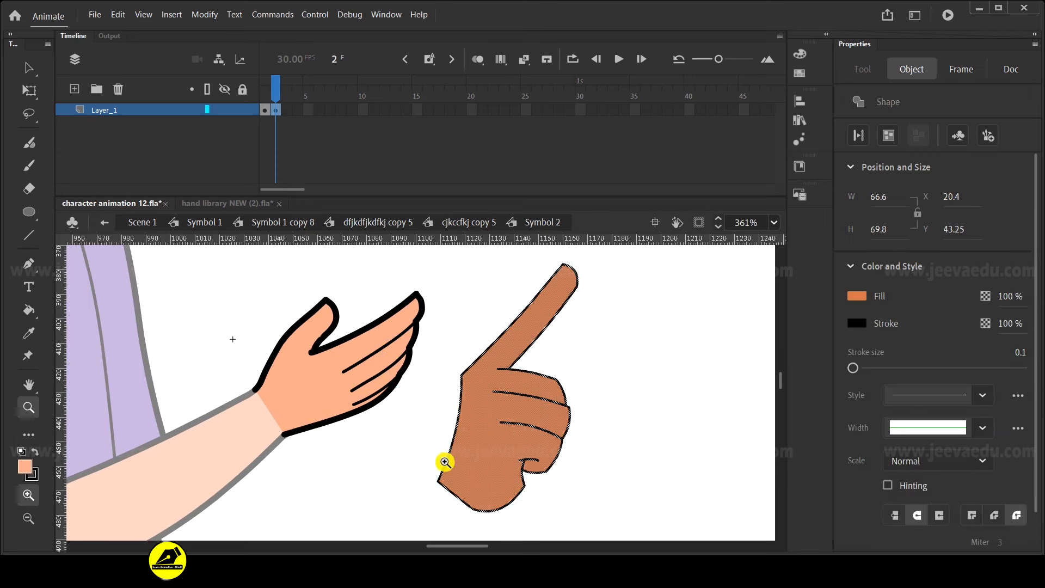
pyautogui.click(30, 333)
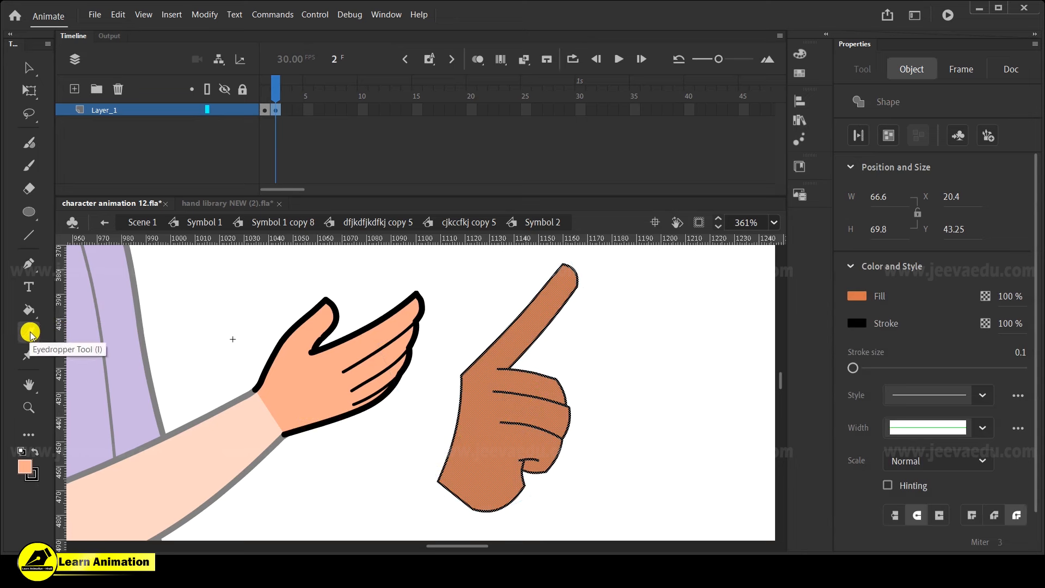
pyautogui.click(317, 380)
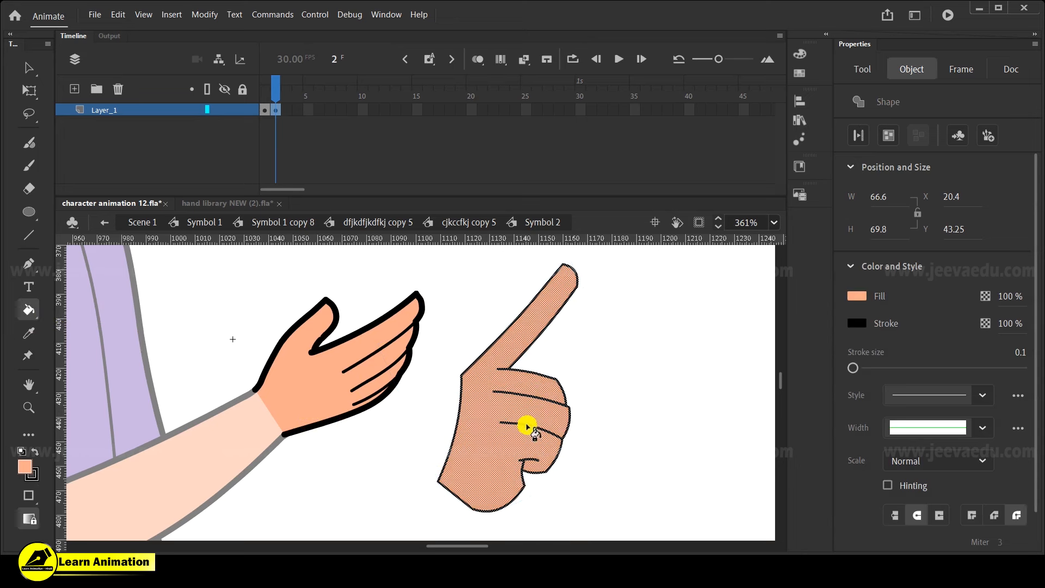
pyautogui.press('v')
pyautogui.click(567, 371)
# Inspect the outline of the pointing hand and check the stroke size used on the open hand's outline
pyautogui.press('z')
pyautogui.click(449, 396)
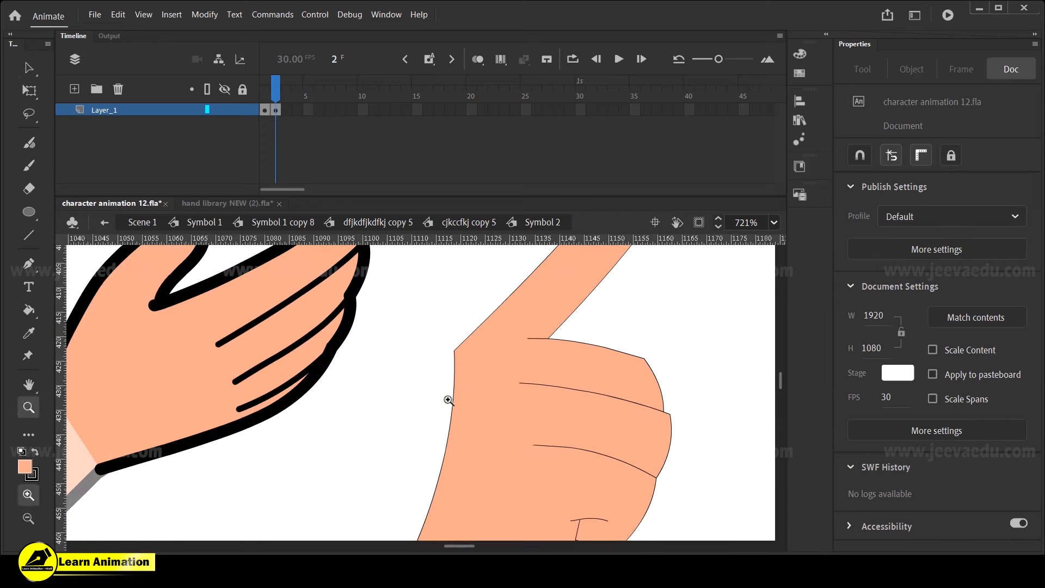
pyautogui.press('v')
pyautogui.doubleClick(454, 399)
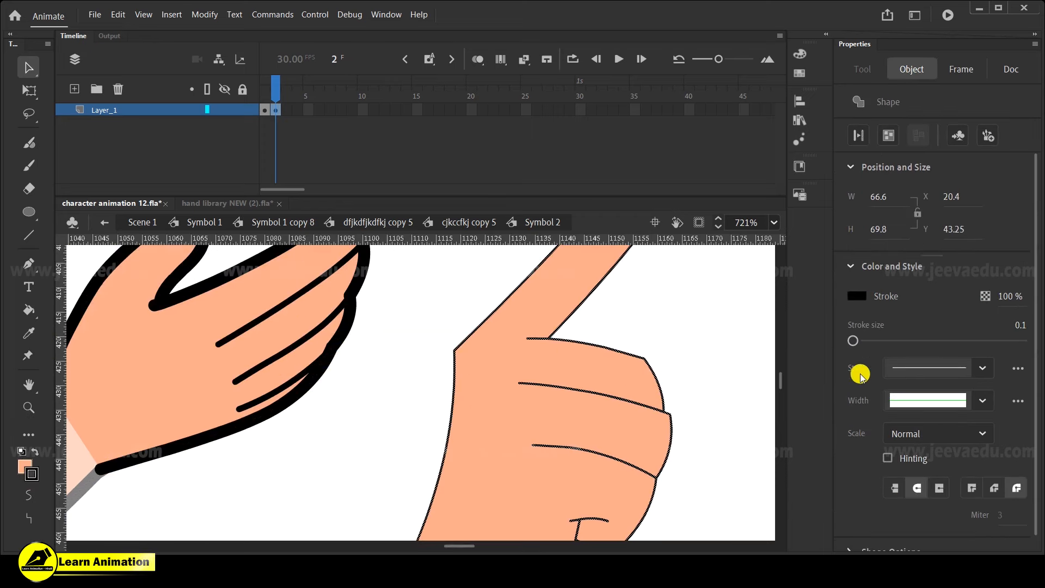
pyautogui.click(34, 475)
pyautogui.click(316, 376)
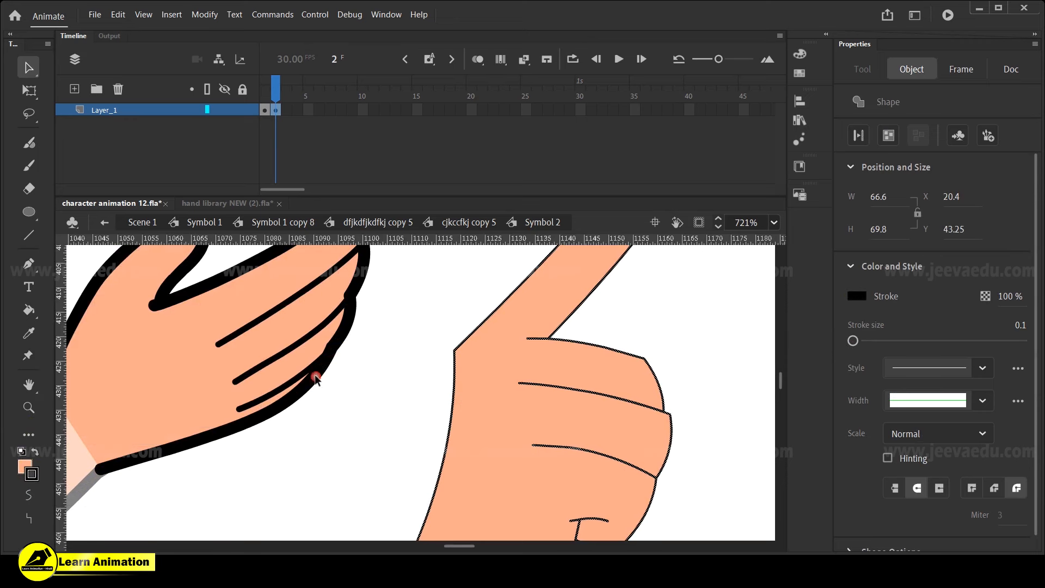
pyautogui.click(350, 329)
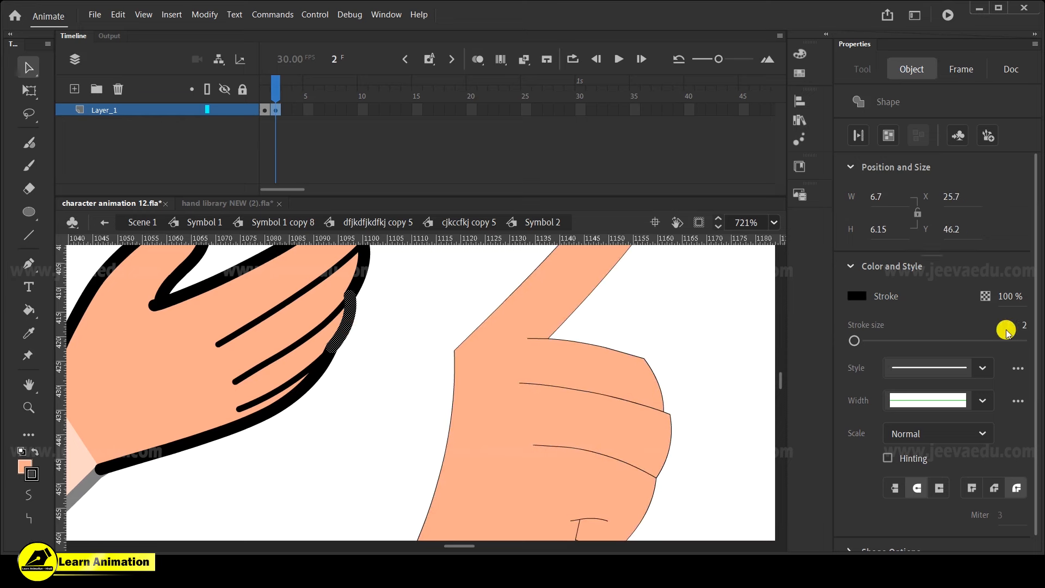
# Set the stroke size of the pointing hand's entire outline to 2
pyautogui.click(475, 328)
pyautogui.doubleClick(478, 328)
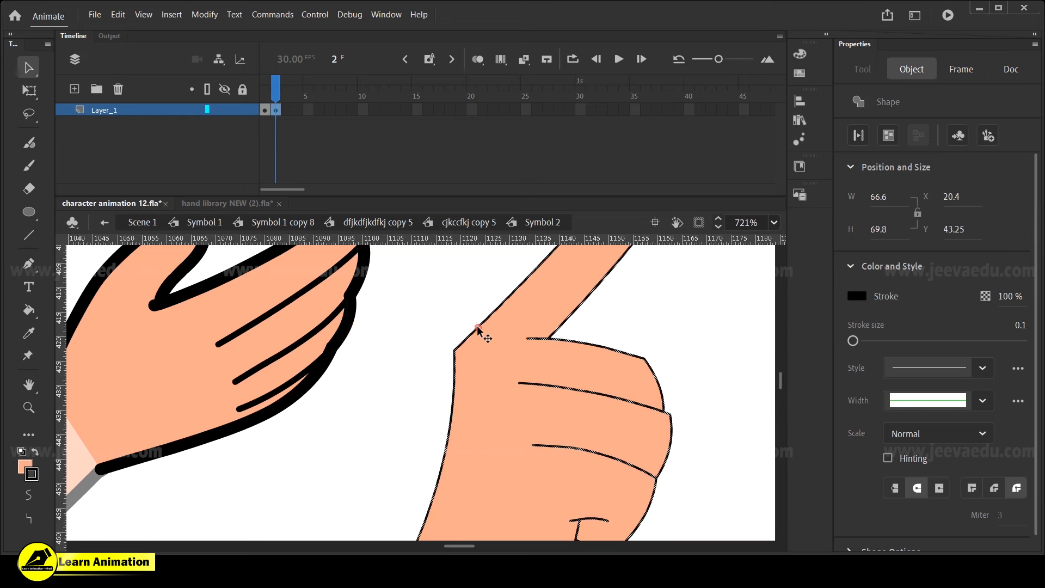
pyautogui.click(1020, 324)
pyautogui.write('2')
pyautogui.press('Return')
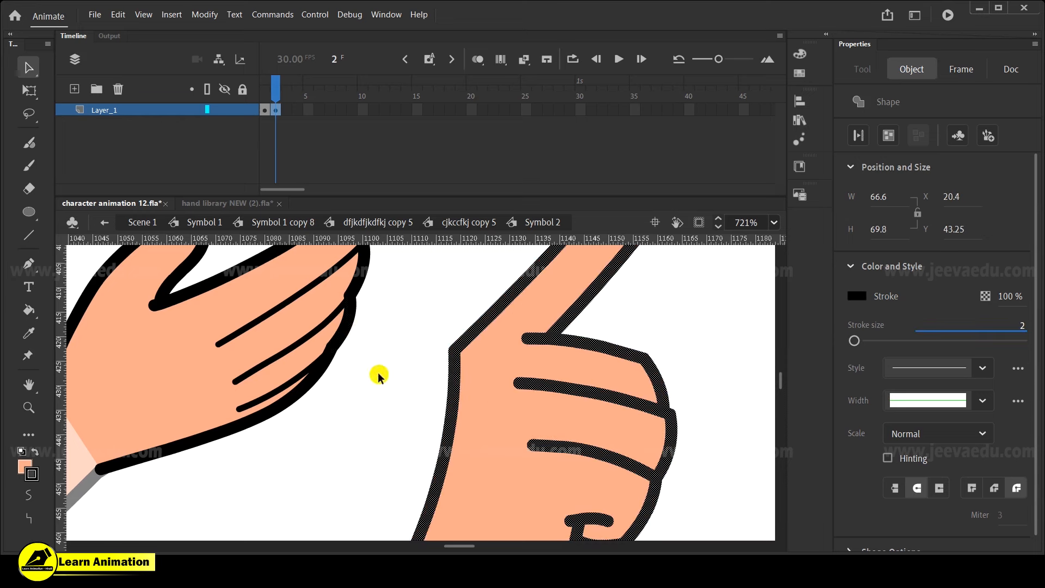
pyautogui.click(376, 373)
# Group the pointing hand's fill and outline into one object
pyautogui.press('z')
pyautogui.keyDown('alt'); pyautogui.click(387, 435); pyautogui.keyUp('alt')
pyautogui.keyDown('alt'); pyautogui.click(387, 435); pyautogui.keyUp('alt')
pyautogui.press('v')
pyautogui.doubleClick(463, 399)
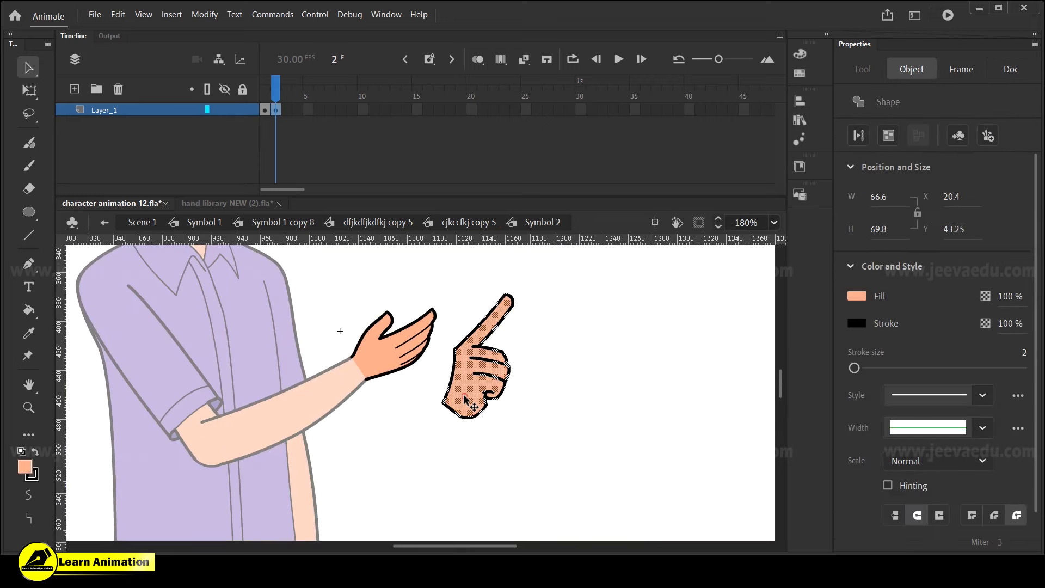
pyautogui.hotkey('ctrl', 'g')
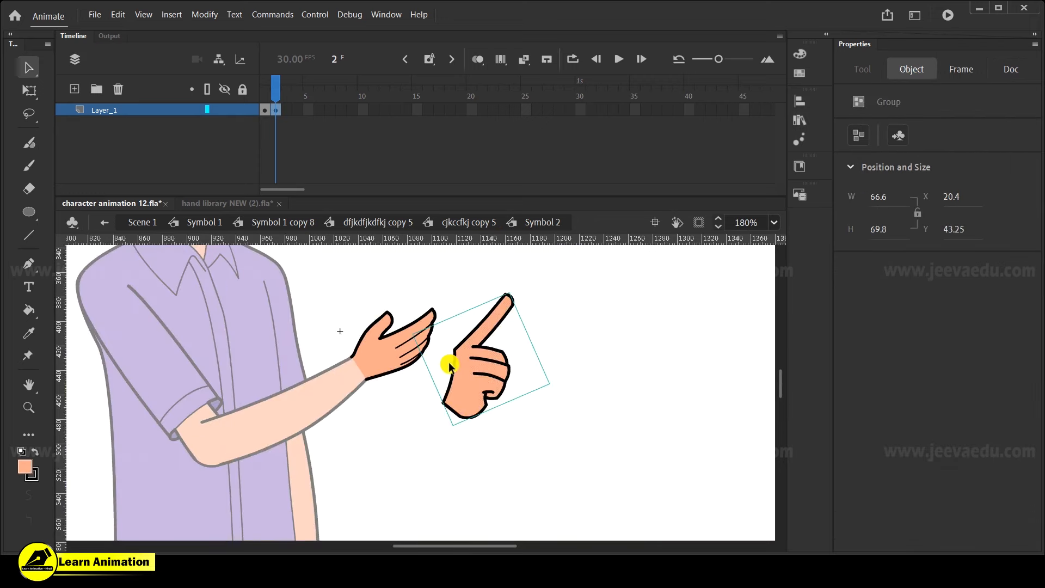
# Place the pointing hand over the open hand and rotate it so its wrist lines up with the forearm
pyautogui.moveTo(478, 390); pyautogui.dragTo(379, 359)
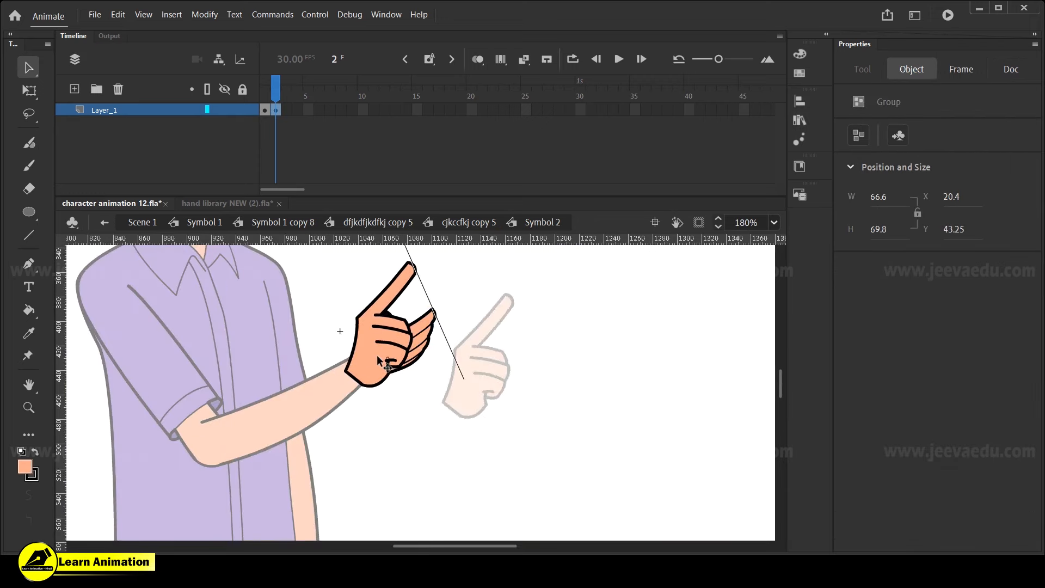
pyautogui.press('q')
pyautogui.moveTo(412, 263); pyautogui.dragTo(469, 304)
pyautogui.hotkey('ctrl', 'space')
pyautogui.keyDown('ctrl'); pyautogui.click(403, 343); pyautogui.keyUp('ctrl')
pyautogui.moveTo(382, 388); pyautogui.dragTo(407, 412)
pyautogui.hotkey('ctrl', 'space')
pyautogui.keyDown('ctrl'); pyautogui.click(372, 437); pyautogui.keyUp('ctrl')
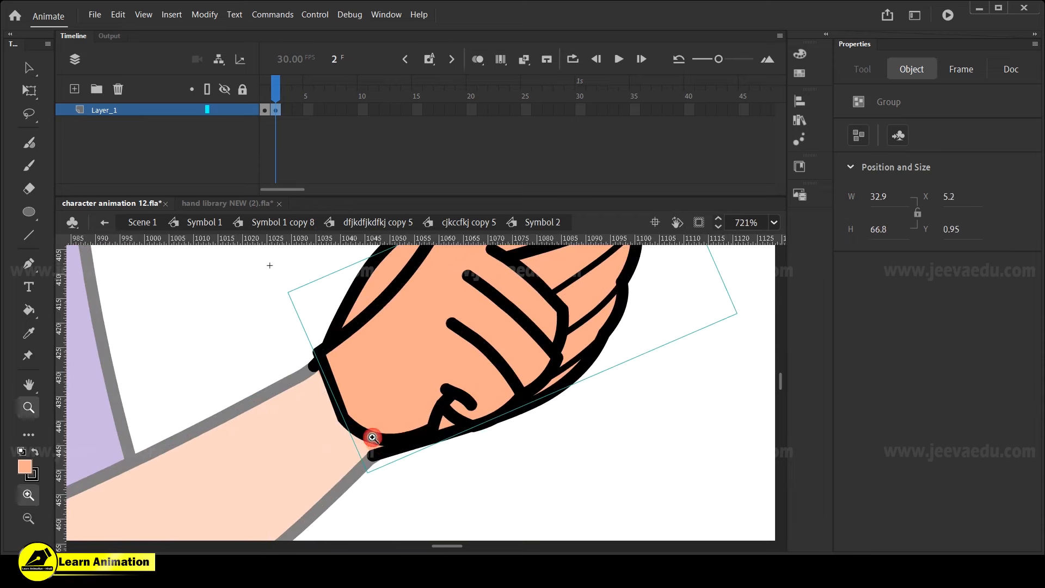
pyautogui.keyDown('alt'); pyautogui.click(392, 400); pyautogui.keyUp('alt')
pyautogui.keyDown('alt'); pyautogui.click(390, 401); pyautogui.keyUp('alt')
pyautogui.click(428, 385)
pyautogui.click(434, 395)
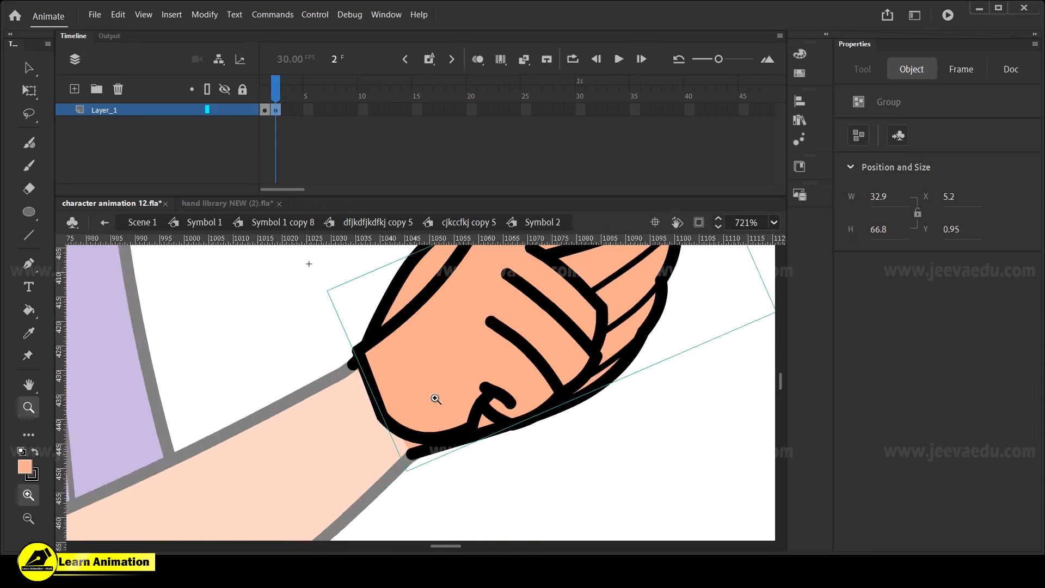
# Open the pointing hand group for editing and pull its wrist corners to meet the forearm outline
pyautogui.click(391, 388)
pyautogui.press('v')
pyautogui.doubleClick(383, 390)
pyautogui.click(309, 329)
pyautogui.moveTo(359, 334); pyautogui.dragTo(351, 359)
pyautogui.moveTo(406, 460); pyautogui.dragTo(426, 510)
pyautogui.press('z')
pyautogui.keyDown('alt'); pyautogui.click(425, 460); pyautogui.keyUp('alt')
pyautogui.press('v')
# Delete the stroke that closes the pointing hand's wrist and leave the group
pyautogui.click(406, 388)
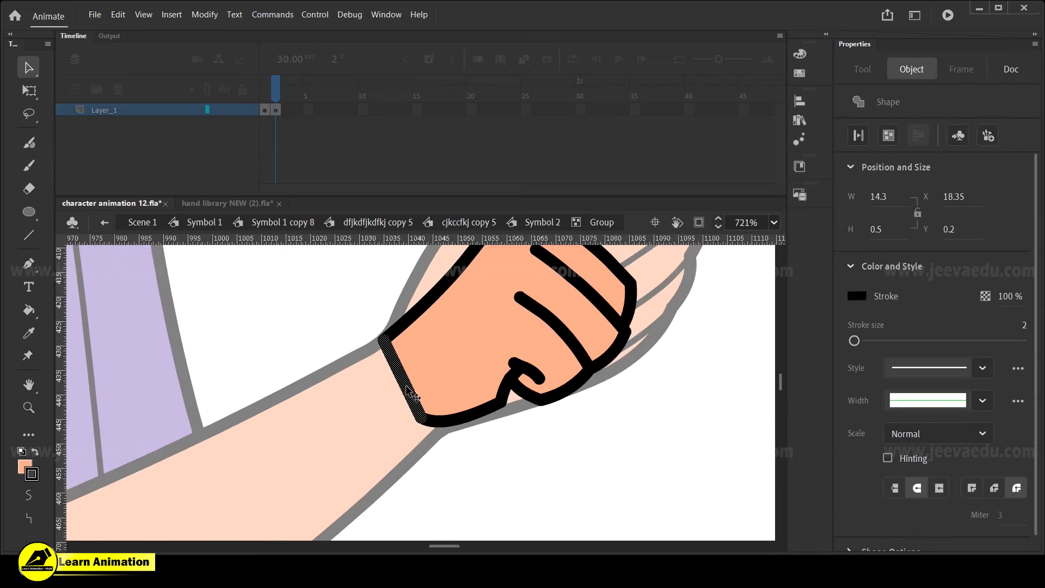
pyautogui.press('Delete')
pyautogui.press('z')
pyautogui.keyDown('alt'); pyautogui.click(450, 380); pyautogui.keyUp('alt')
pyautogui.keyDown('alt'); pyautogui.click(443, 412); pyautogui.keyUp('alt')
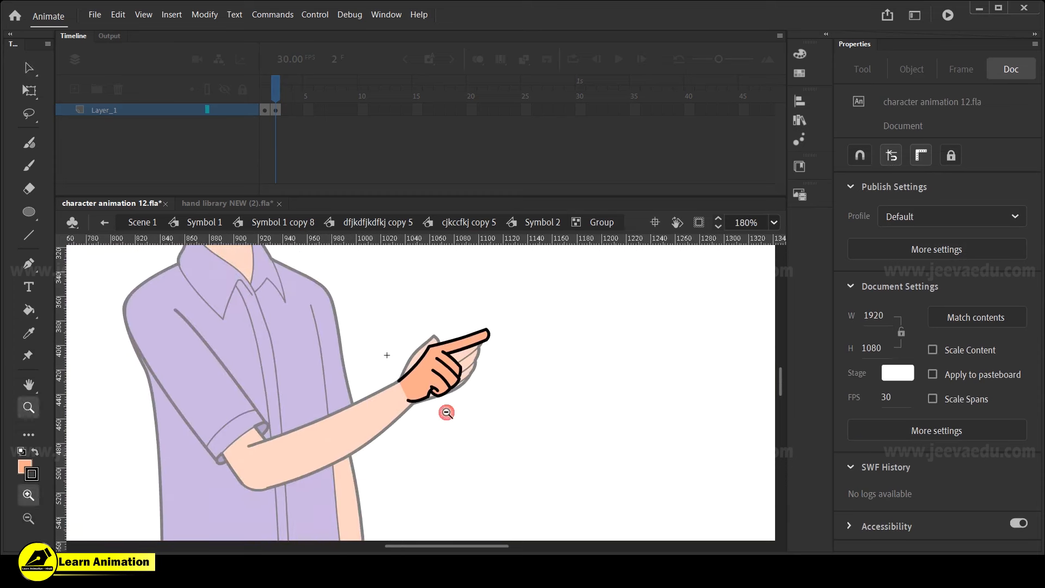
pyautogui.press('v')
pyautogui.doubleClick(456, 421)
# Widen the pointing hand slightly with Free Transform and nudge it so both wrist edges fit the forearm
pyautogui.press('z')
pyautogui.click(438, 377)
pyautogui.press('q')
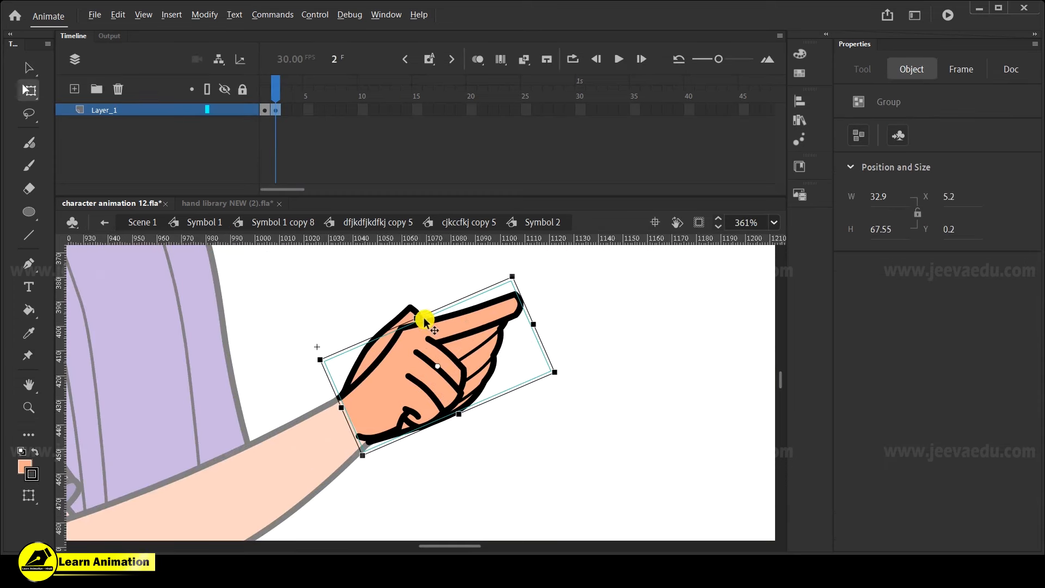
pyautogui.moveTo(418, 318); pyautogui.dragTo(412, 306)
pyautogui.moveTo(401, 383); pyautogui.dragTo(409, 385)
# Inside the hand group, adjust the wrist outline ends to join the forearm lines, and exit the group
pyautogui.press('z')
pyautogui.click(373, 401)
pyautogui.press('v')
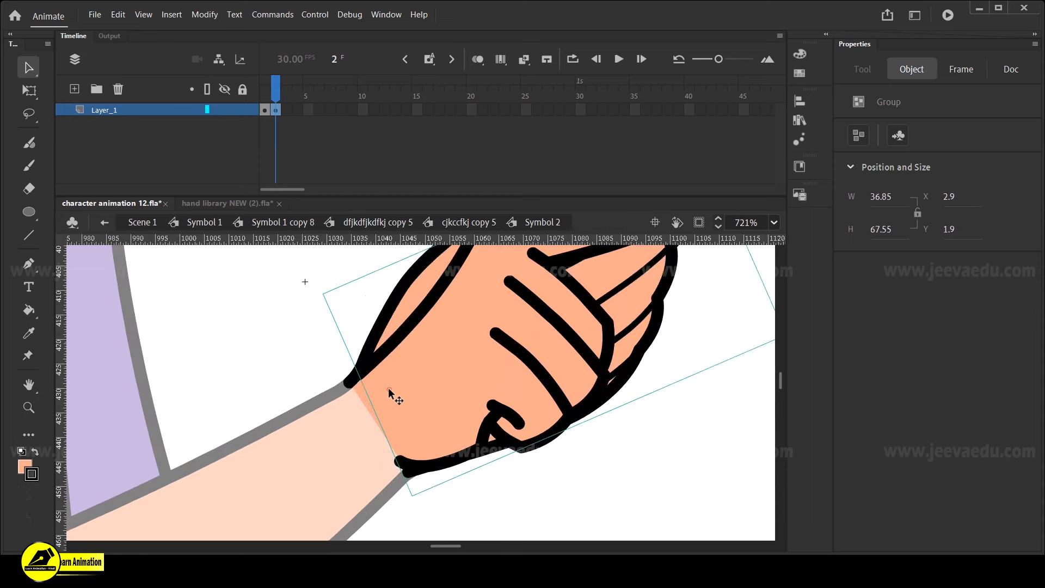
pyautogui.doubleClick(389, 391)
pyautogui.click(335, 351)
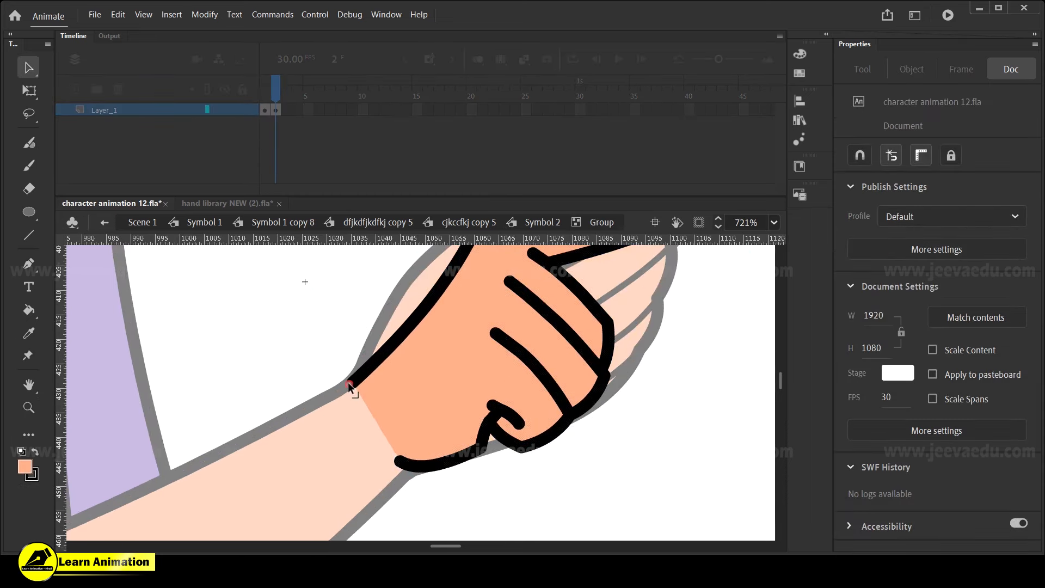
pyautogui.press('z')
pyautogui.keyDown('alt'); pyautogui.click(392, 356); pyautogui.keyUp('alt')
pyautogui.press('v')
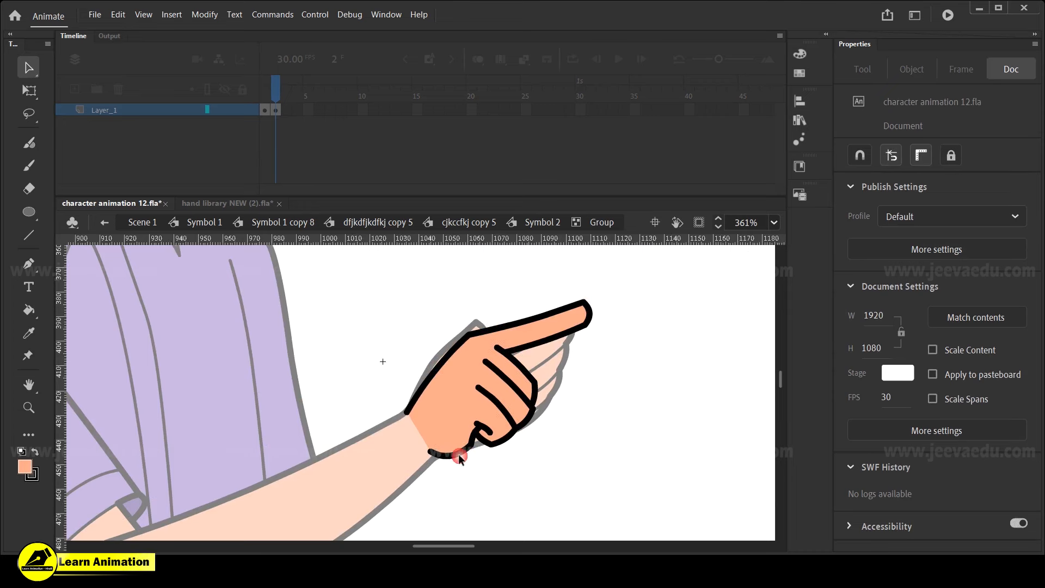
pyautogui.doubleClick(574, 403)
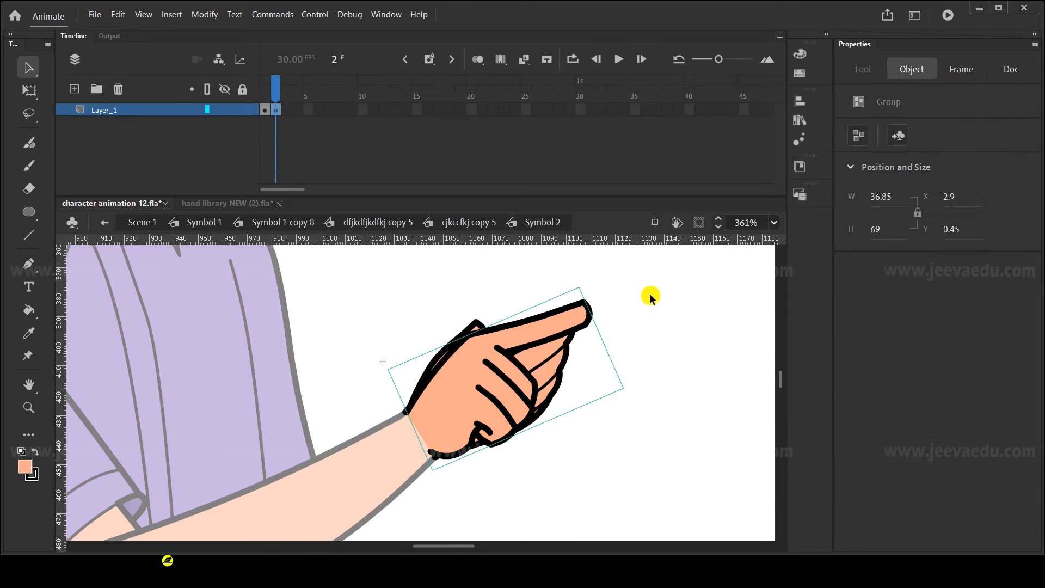
# Delete the open hand drawing behind the pointing hand on frame 2 of the hand symbol
pyautogui.moveTo(553, 352); pyautogui.dragTo(345, 488)
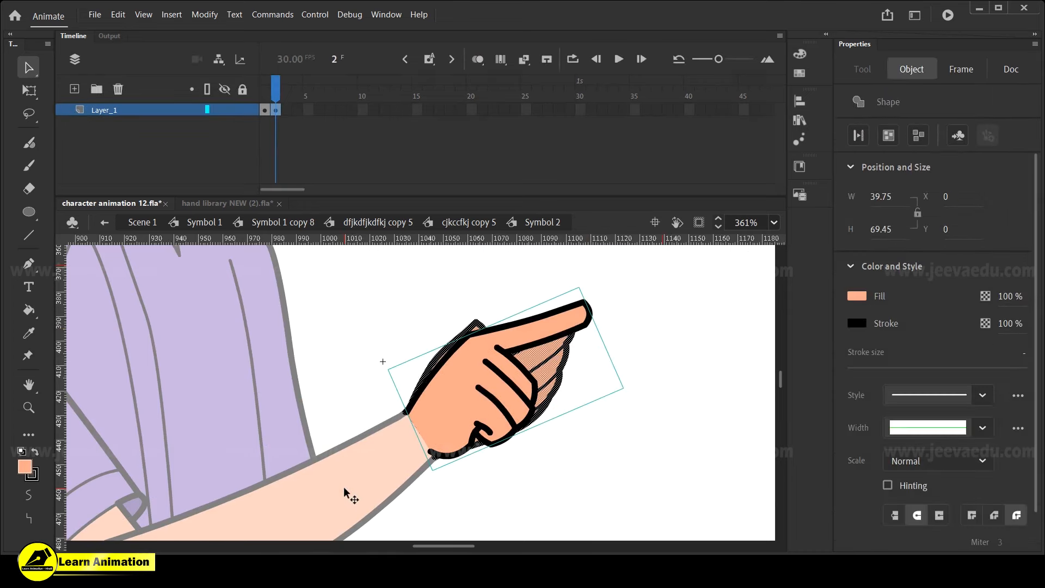
pyautogui.click(463, 400)
pyautogui.press('Escape')
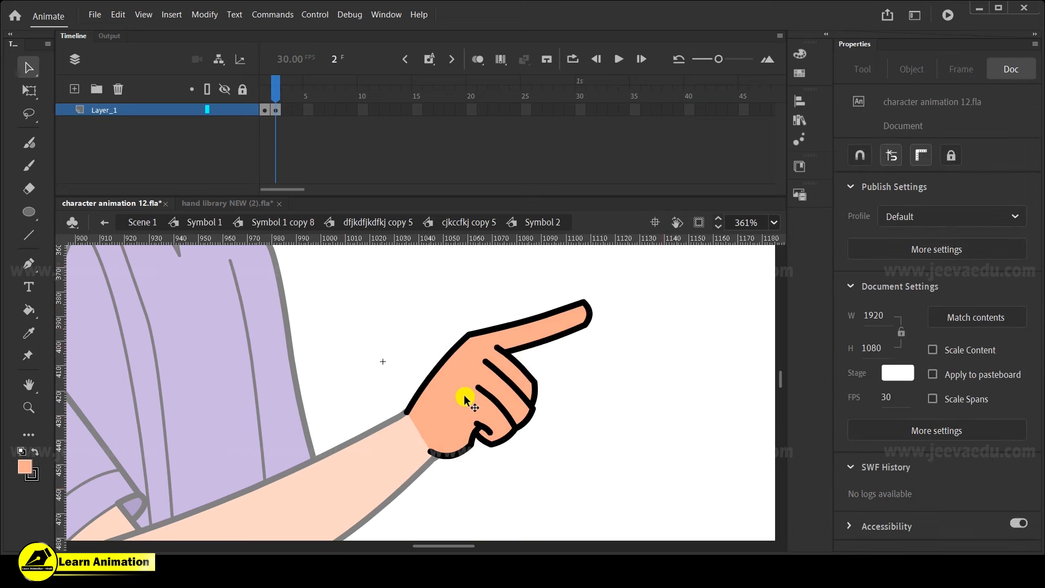
pyautogui.moveTo(276, 93)
pyautogui.mouseDown()
pyautogui.moveTo(259, 98)
pyautogui.moveTo(287, 106)
pyautogui.mouseUp()
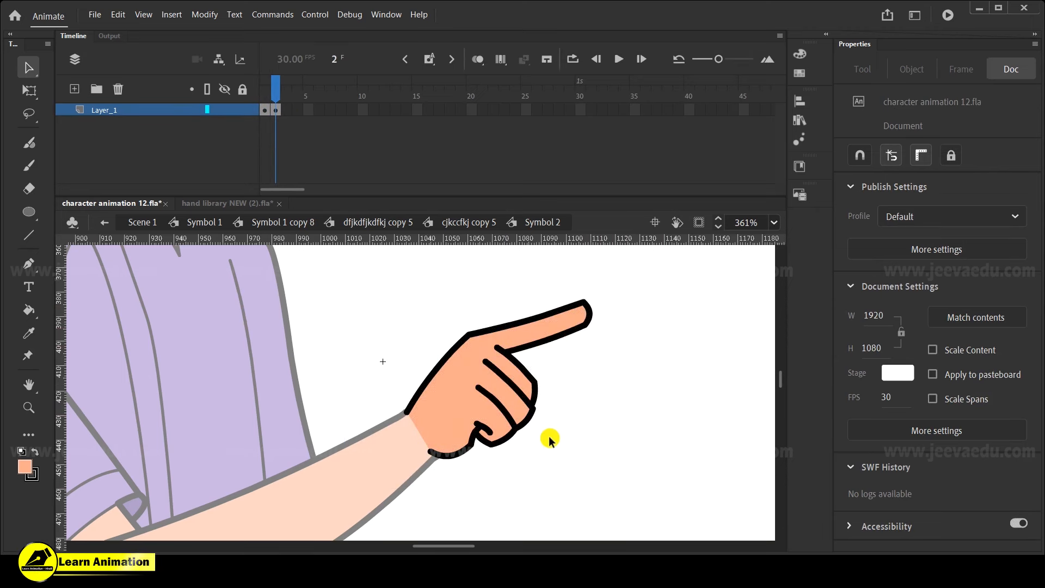
# Return to the cjkccfkj copy 5 symbol and set the hand graphic at frame 9 to frame 2 with the Frame Picker
pyautogui.click(469, 222)
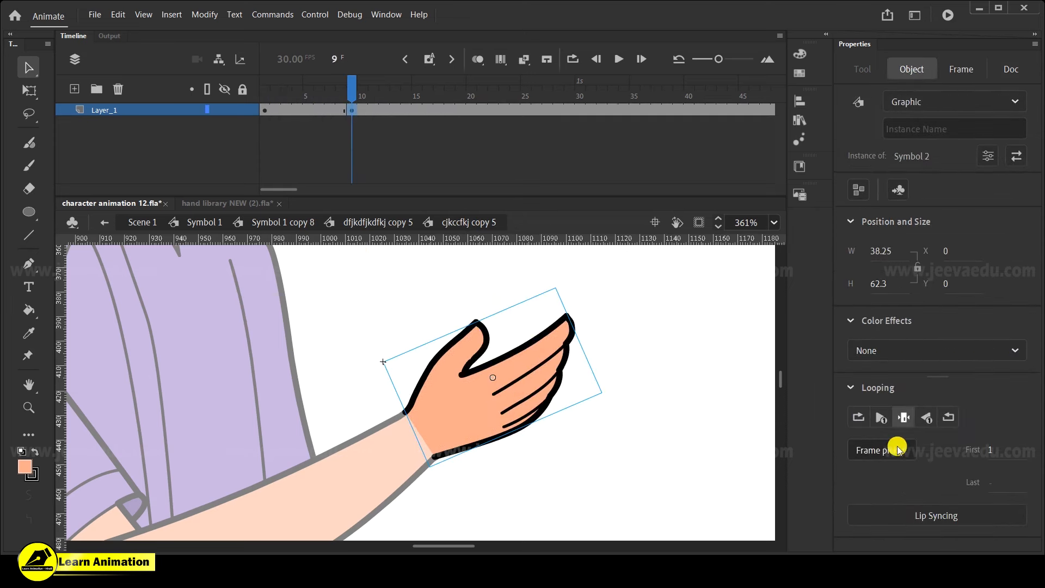
pyautogui.click(886, 454)
pyautogui.moveTo(554, 225); pyautogui.dragTo(684, 294)
pyautogui.click(686, 392)
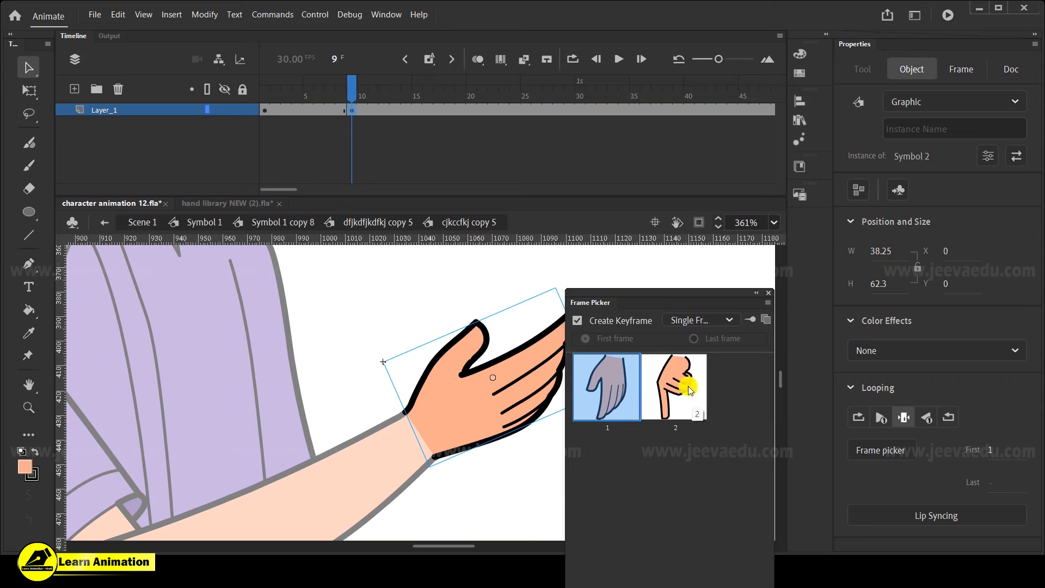
pyautogui.click(496, 360)
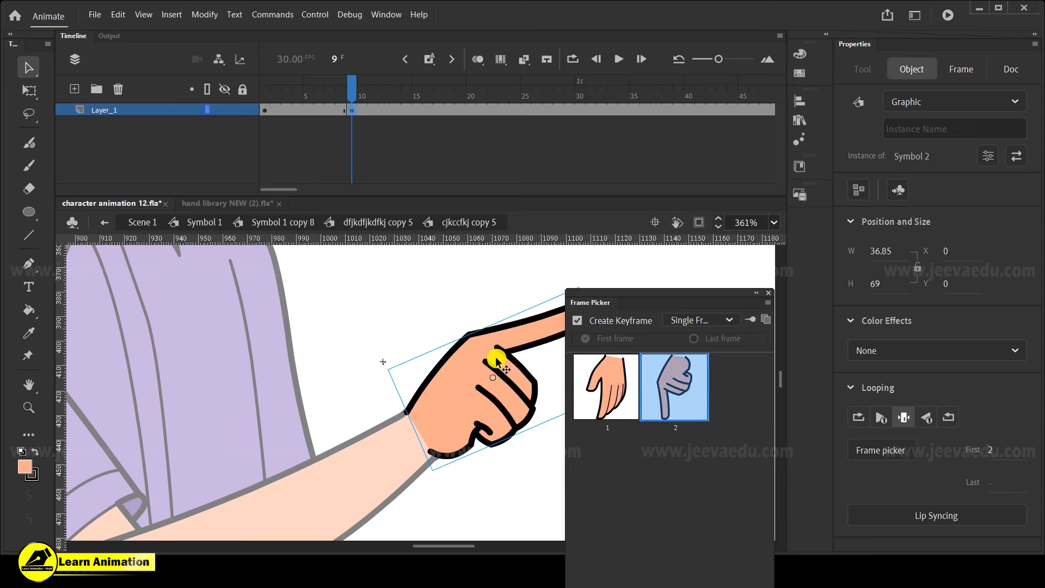
# Scrub through the hand swap around frame 9, close the Frame Picker and return to the dfjkdfjkdfkj copy 5 symbol
pyautogui.click(360, 97)
pyautogui.click(445, 296)
pyautogui.moveTo(445, 296); pyautogui.dragTo(348, 311)
pyautogui.moveTo(370, 93); pyautogui.dragTo(354, 108)
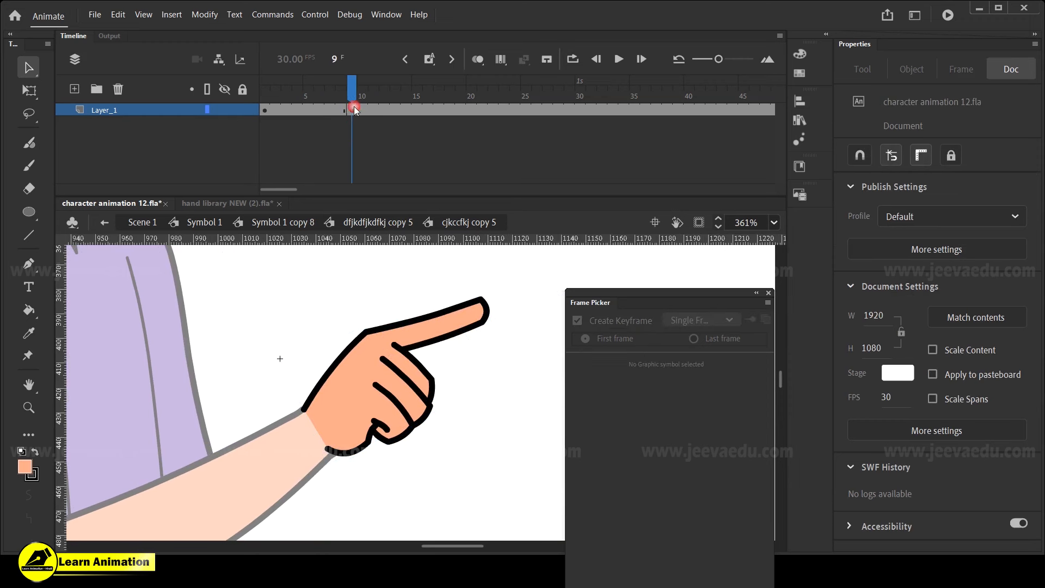
pyautogui.click(767, 293)
pyautogui.click(398, 223)
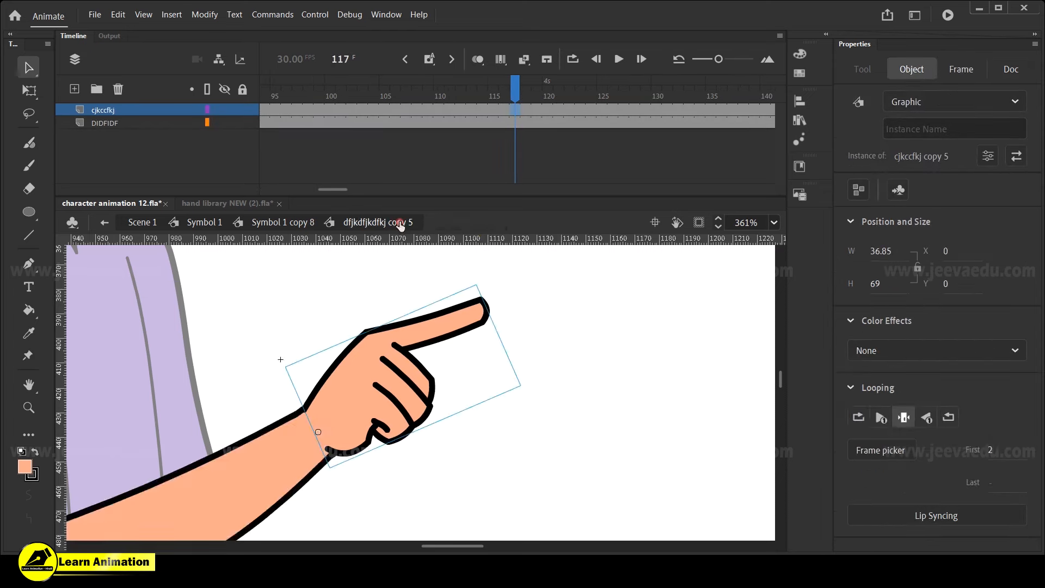
# At frame 16 of the cjkccfkj layer, rotate the pointing hand upward around its wrist
pyautogui.press('z')
pyautogui.keyDown('alt'); pyautogui.click(448, 439); pyautogui.keyUp('alt')
pyautogui.keyDown('alt'); pyautogui.click(448, 440); pyautogui.keyUp('alt')
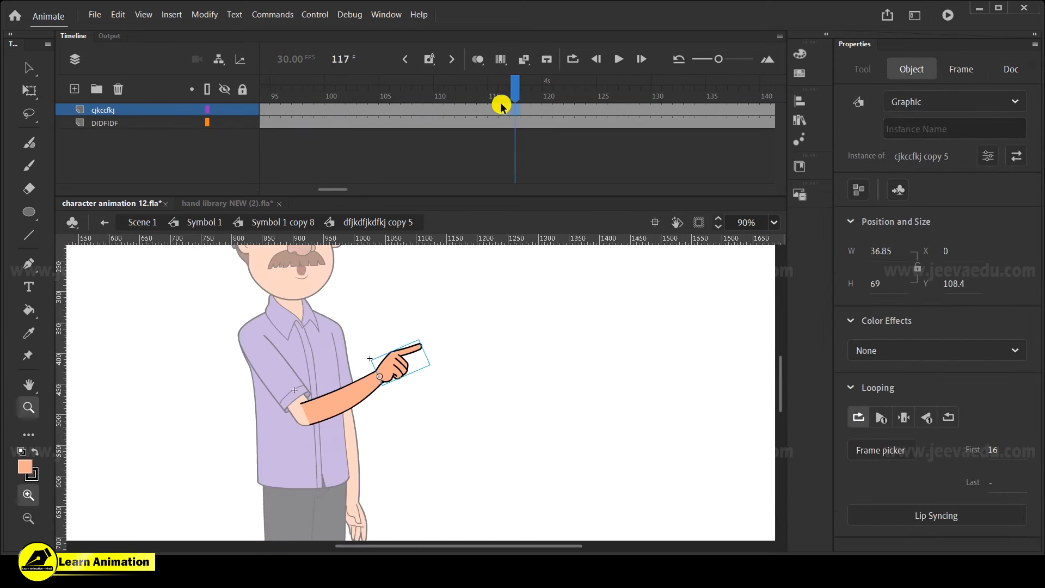
pyautogui.moveTo(329, 188); pyautogui.dragTo(260, 190)
pyautogui.click(332, 98)
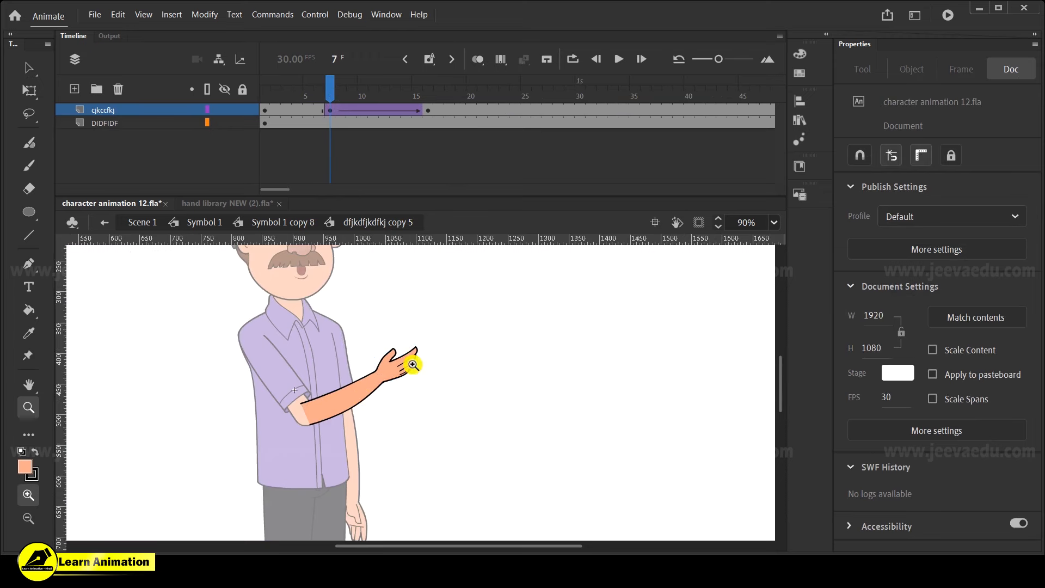
pyautogui.click(372, 372)
pyautogui.moveTo(350, 109); pyautogui.dragTo(427, 107)
pyautogui.press('q')
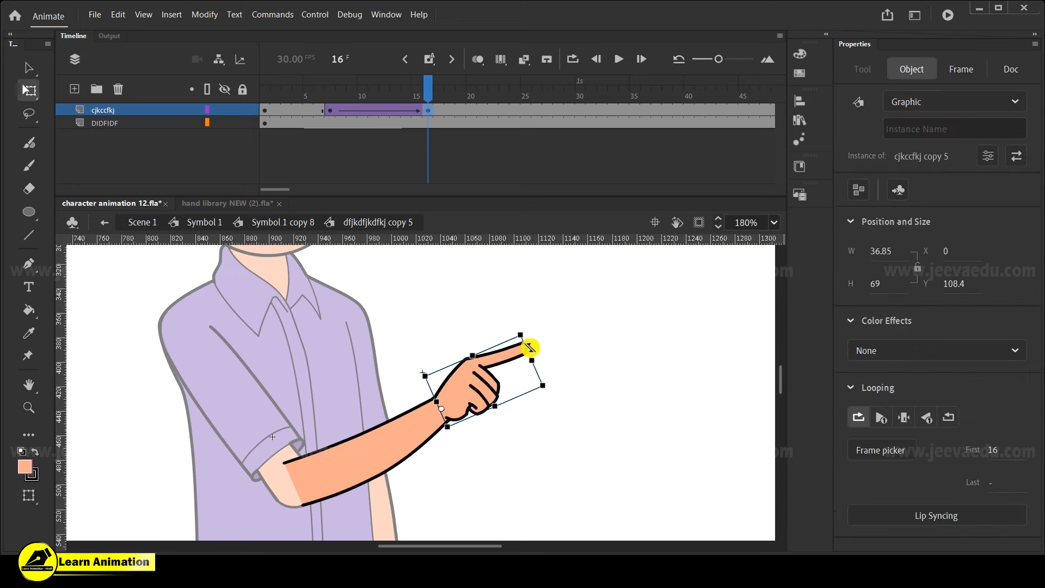
pyautogui.moveTo(533, 344); pyautogui.dragTo(498, 308)
pyautogui.click(602, 474)
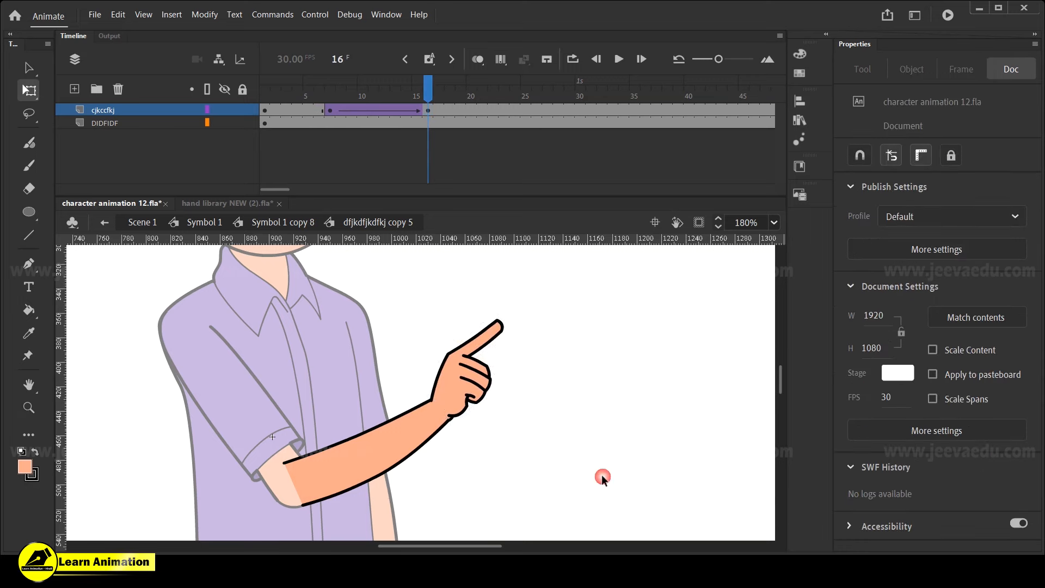
# Return to Symbol 1 and scrub the opening frames to examine the arm's pointing motion
pyautogui.click(425, 109)
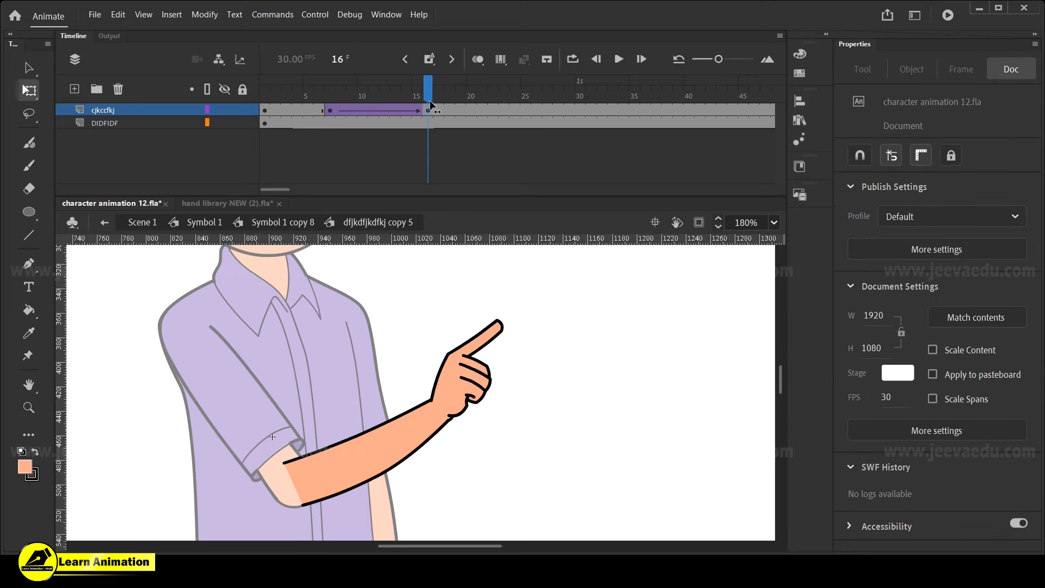
pyautogui.click(202, 224)
pyautogui.press('z')
pyautogui.keyDown('alt'); pyautogui.click(422, 440); pyautogui.keyUp('alt')
pyautogui.click(405, 416)
pyautogui.moveTo(431, 332); pyautogui.dragTo(439, 455)
pyautogui.keyDown('alt'); pyautogui.click(441, 455); pyautogui.keyUp('alt')
pyautogui.moveTo(481, 418); pyautogui.dragTo(496, 480)
pyautogui.click(489, 476)
pyautogui.moveTo(407, 99); pyautogui.dragTo(289, 135)
pyautogui.keyDown('alt'); pyautogui.click(427, 410); pyautogui.keyUp('alt')
pyautogui.moveTo(438, 416); pyautogui.dragTo(440, 375)
pyautogui.click(332, 252)
pyautogui.moveTo(442, 421); pyautogui.dragTo(326, 263)
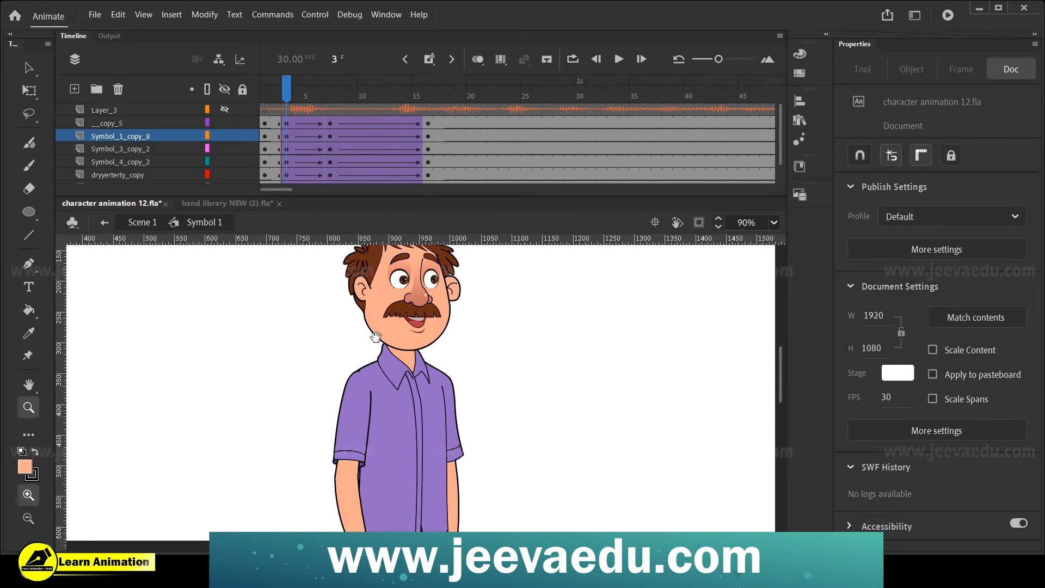
# Play the character animation repeatedly from frame 1 and stop at frame 16 to check the pointing pose
pyautogui.keyDown('alt'); pyautogui.click(377, 357); pyautogui.keyUp('alt')
pyautogui.moveTo(462, 452); pyautogui.dragTo(446, 395)
pyautogui.moveTo(338, 260); pyautogui.dragTo(547, 466)
pyautogui.press('Return')
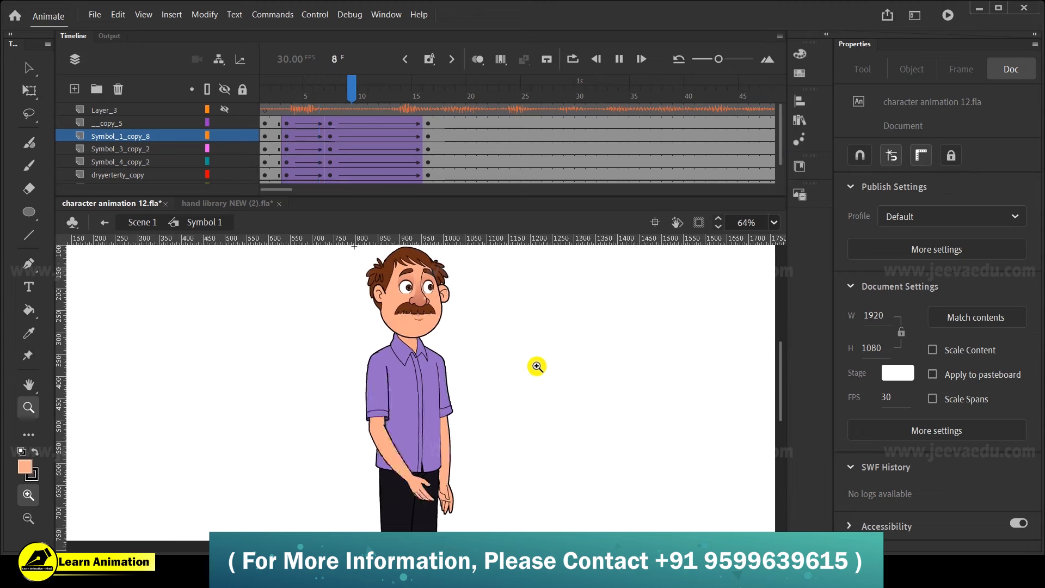
pyautogui.moveTo(437, 90); pyautogui.dragTo(256, 133)
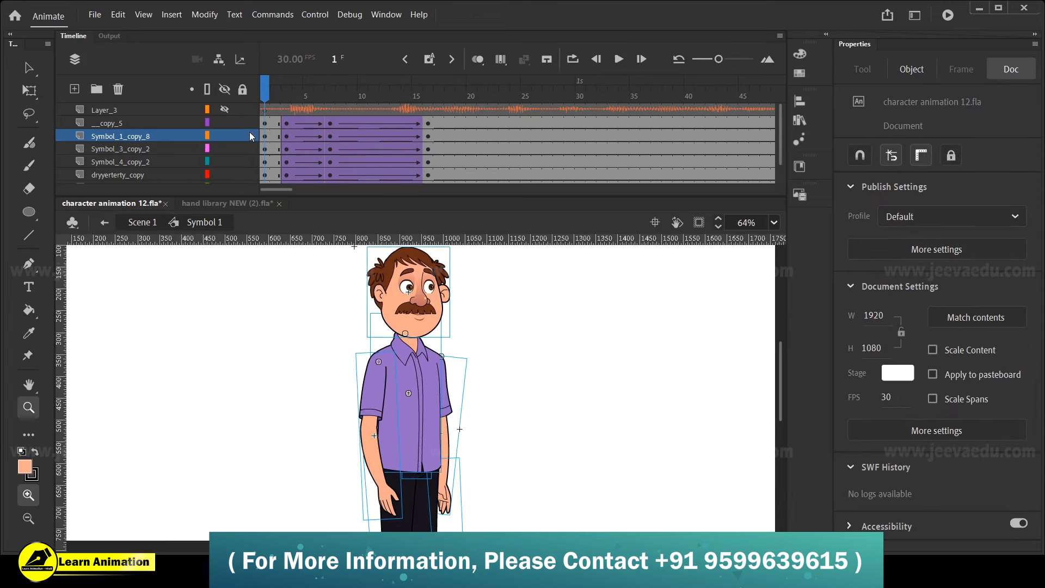
pyautogui.press('Return')
pyautogui.click(269, 136)
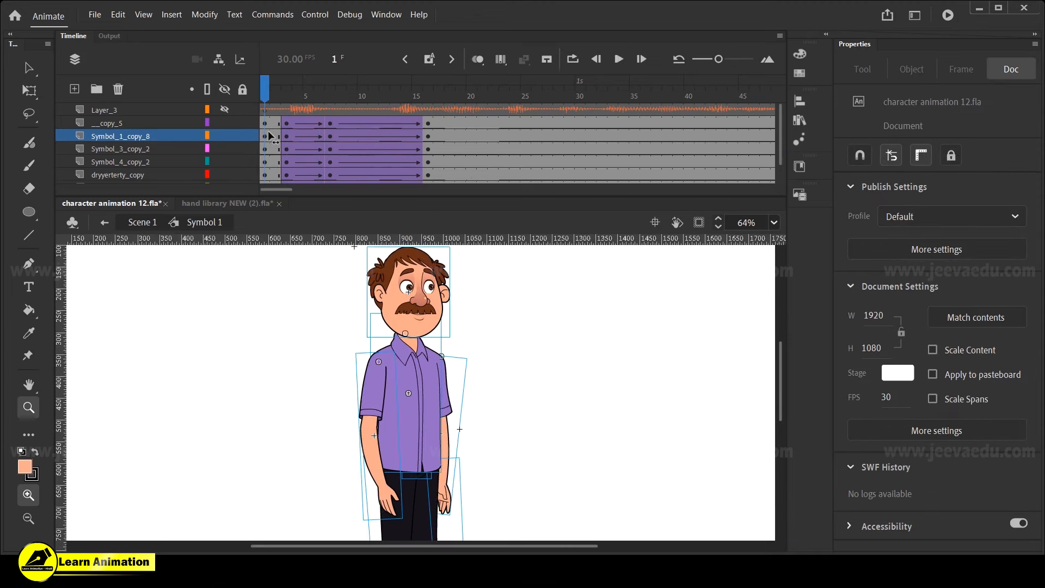
pyautogui.press('Return')
pyautogui.moveTo(442, 97); pyautogui.dragTo(258, 136)
pyautogui.press('Return')
pyautogui.moveTo(453, 93); pyautogui.dragTo(254, 129)
pyautogui.press('Return')
pyautogui.press('Return')
pyautogui.moveTo(413, 80); pyautogui.dragTo(428, 114)
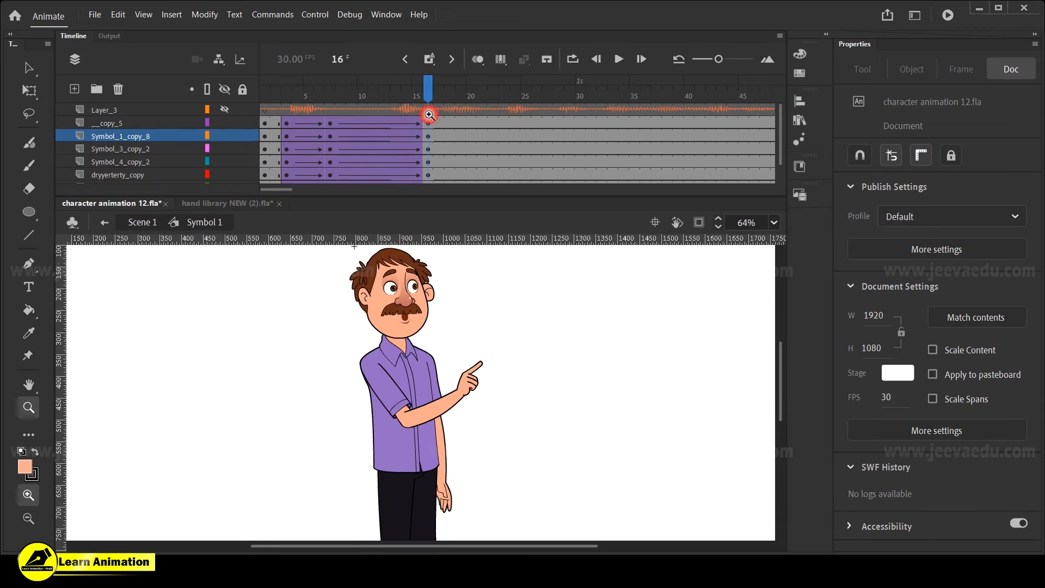
# Rotate the far hanging arm behind the body at frame 16
pyautogui.press('v')
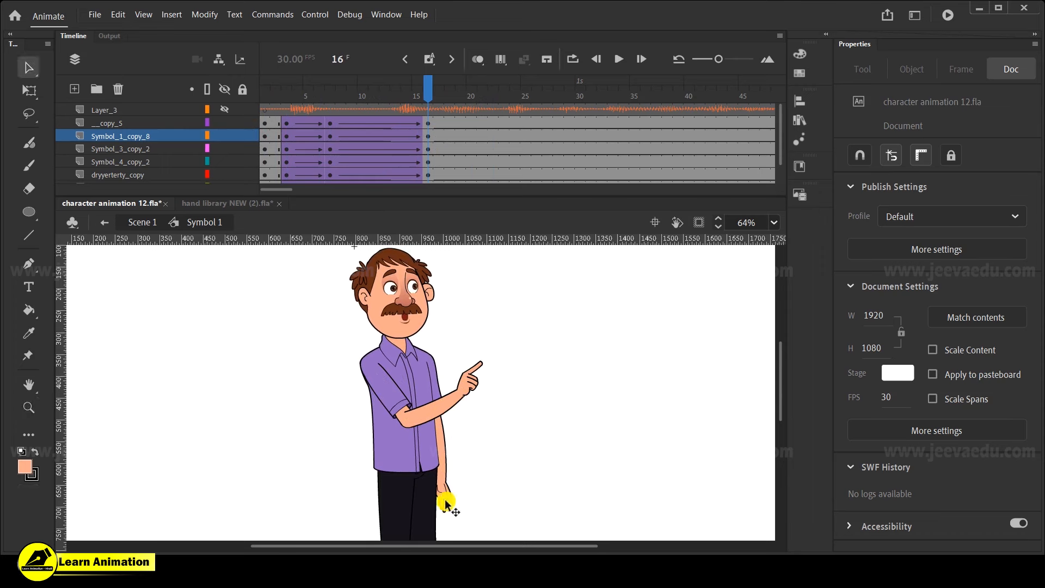
pyautogui.click(443, 495)
pyautogui.press('q')
pyautogui.moveTo(458, 519); pyautogui.dragTo(443, 523)
# Tilt the character's head slightly backward at frame 16
pyautogui.click(385, 303)
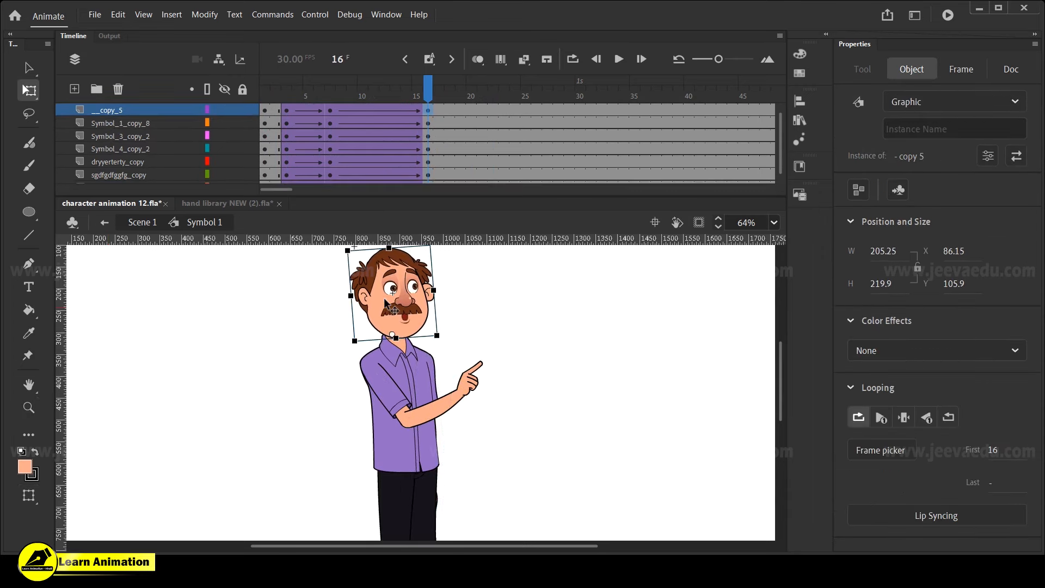
pyautogui.moveTo(480, 307); pyautogui.dragTo(480, 327)
pyautogui.moveTo(442, 267); pyautogui.dragTo(432, 256)
pyautogui.click(427, 436)
pyautogui.click(501, 425)
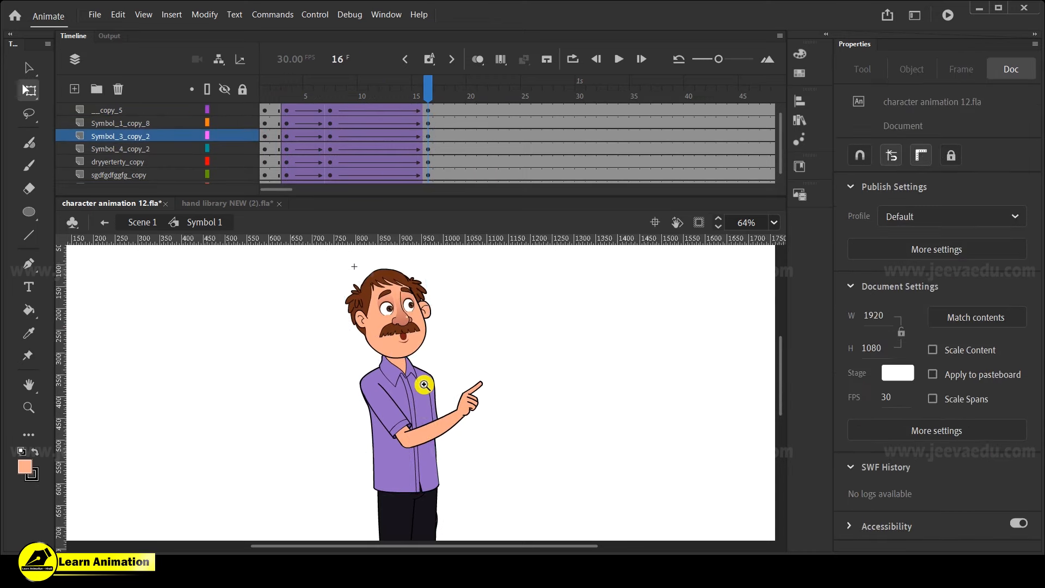
# Scrub and play the movement up to frame 16 to review the adjusted arm and head
pyautogui.press('z')
pyautogui.keyDown('alt'); pyautogui.click(428, 387); pyautogui.keyUp('alt')
pyautogui.click(426, 406)
pyautogui.moveTo(476, 441); pyautogui.dragTo(480, 443)
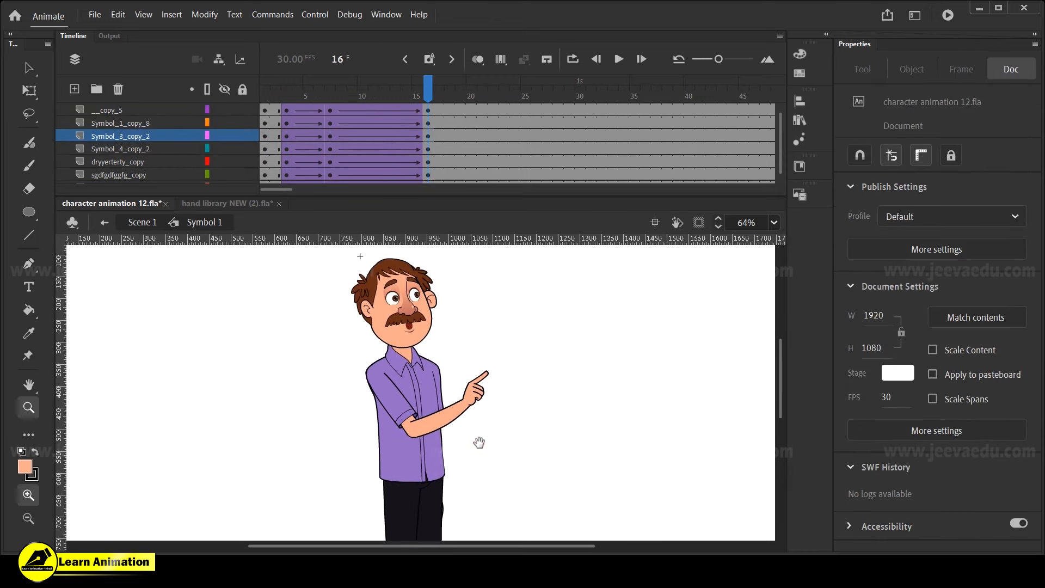
pyautogui.moveTo(427, 95); pyautogui.dragTo(296, 89)
pyautogui.press('Return')
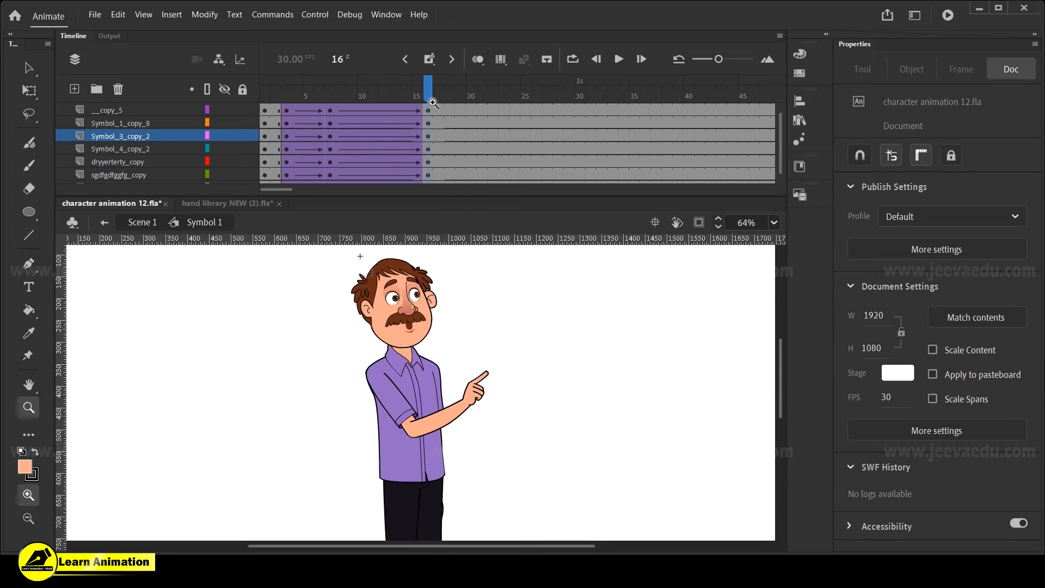
# Open the head symbol on the __copy_5 layer for editing at frame 7
pyautogui.click(413, 337)
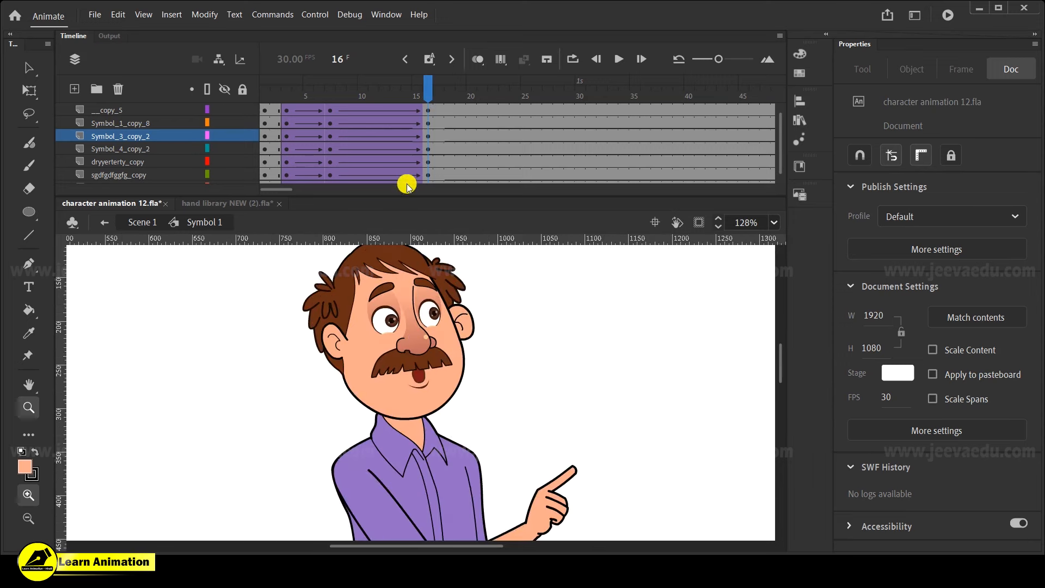
pyautogui.scroll(1, 421, 129)
pyautogui.click(333, 129)
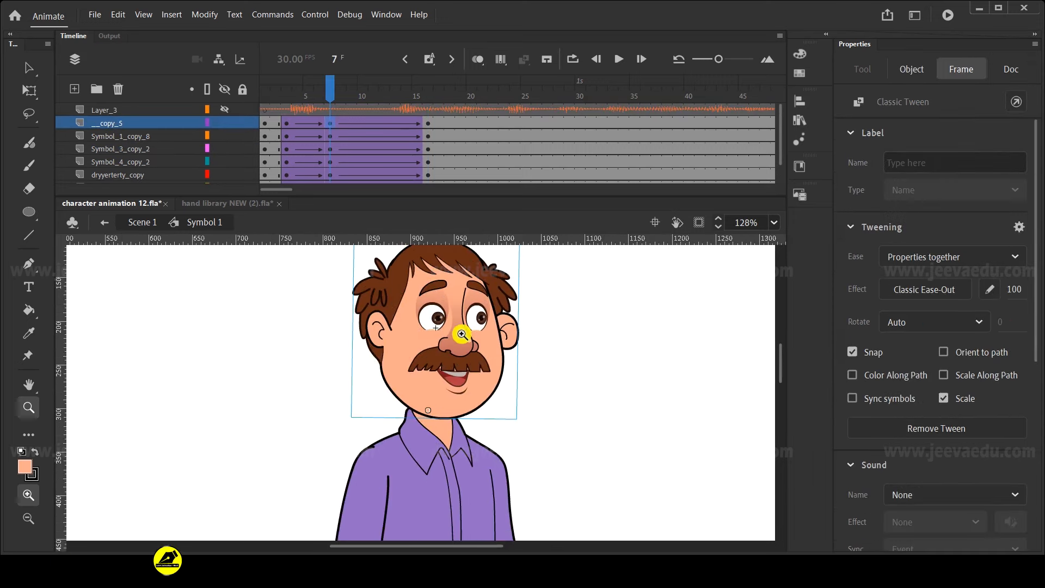
pyautogui.hotkey('ctrl', '-')
pyautogui.click(444, 405)
pyautogui.press('v')
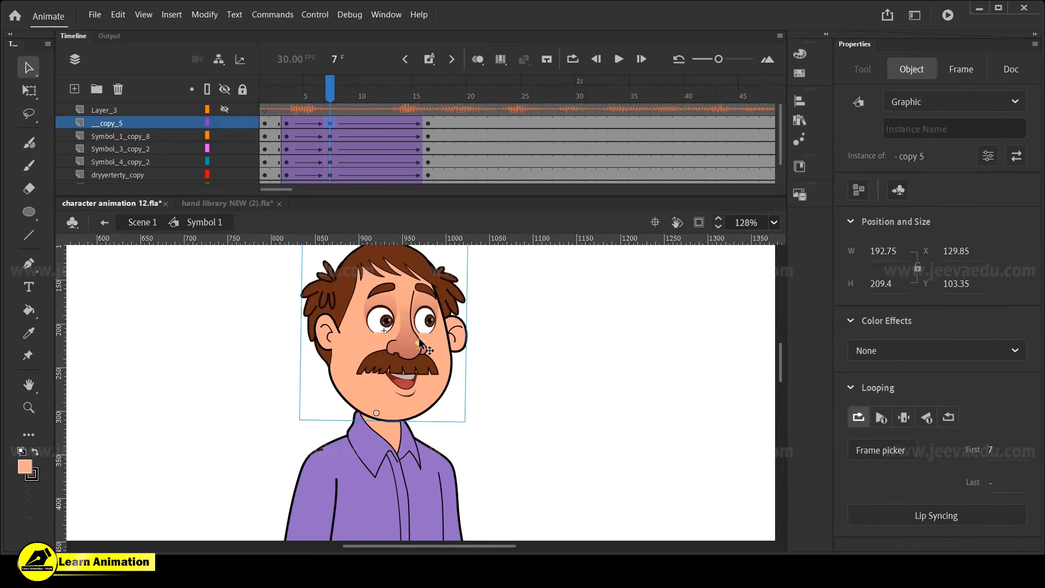
pyautogui.doubleClick(419, 337)
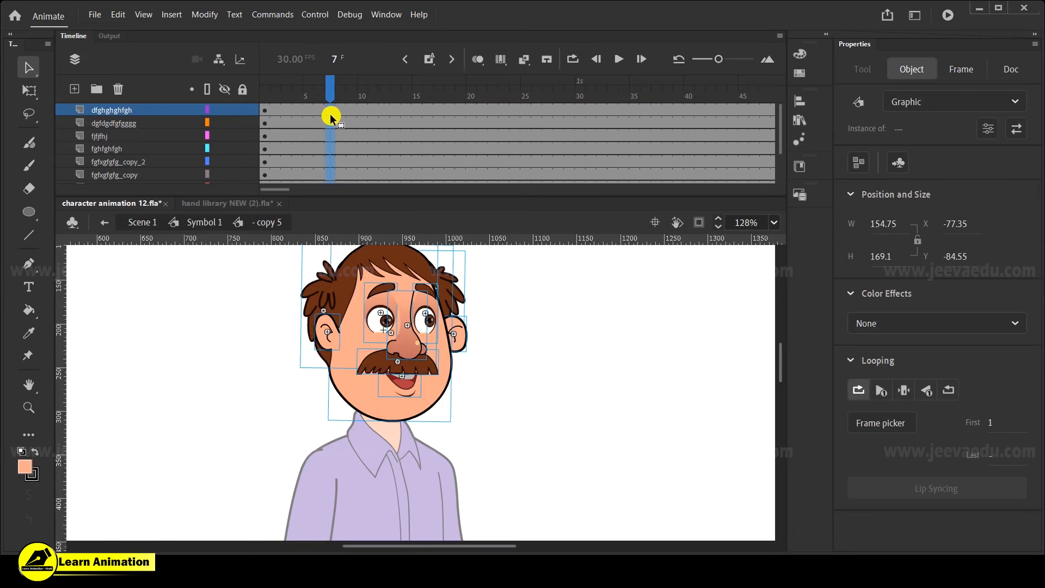
# Insert keyframes on all head layers at frames 7, 10 and 13
pyautogui.press('F6')
pyautogui.moveTo(335, 87); pyautogui.dragTo(363, 199)
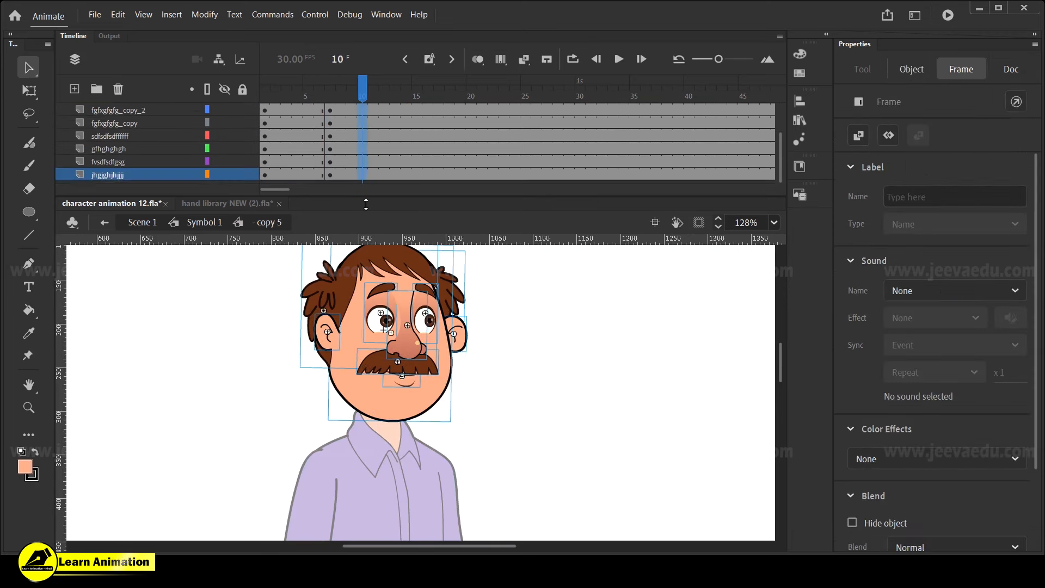
pyautogui.press('F6')
pyautogui.scroll(3, 362, 112)
pyautogui.moveTo(365, 98); pyautogui.dragTo(393, 204)
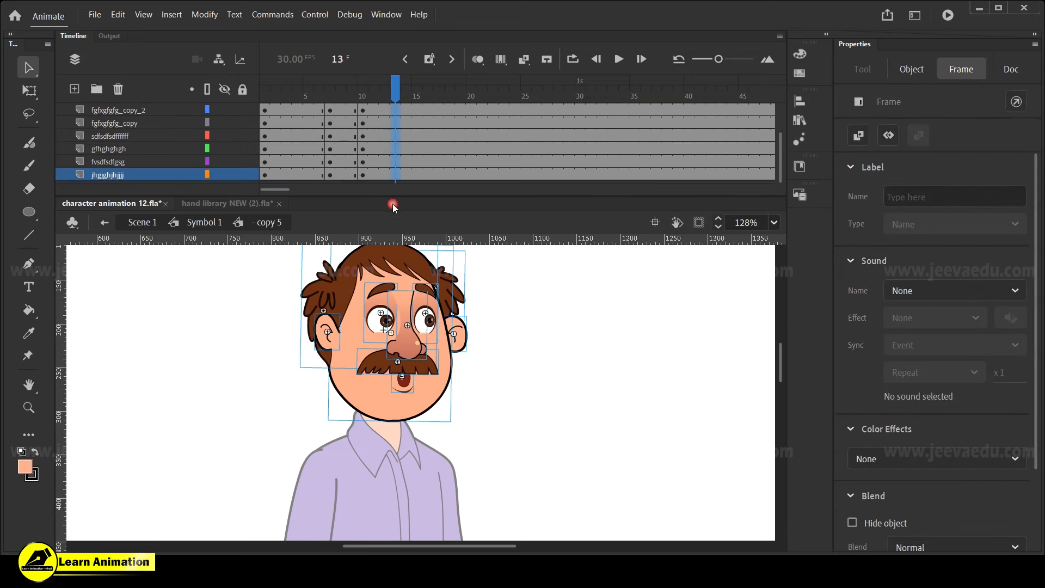
pyautogui.press('F6')
pyautogui.click(387, 93)
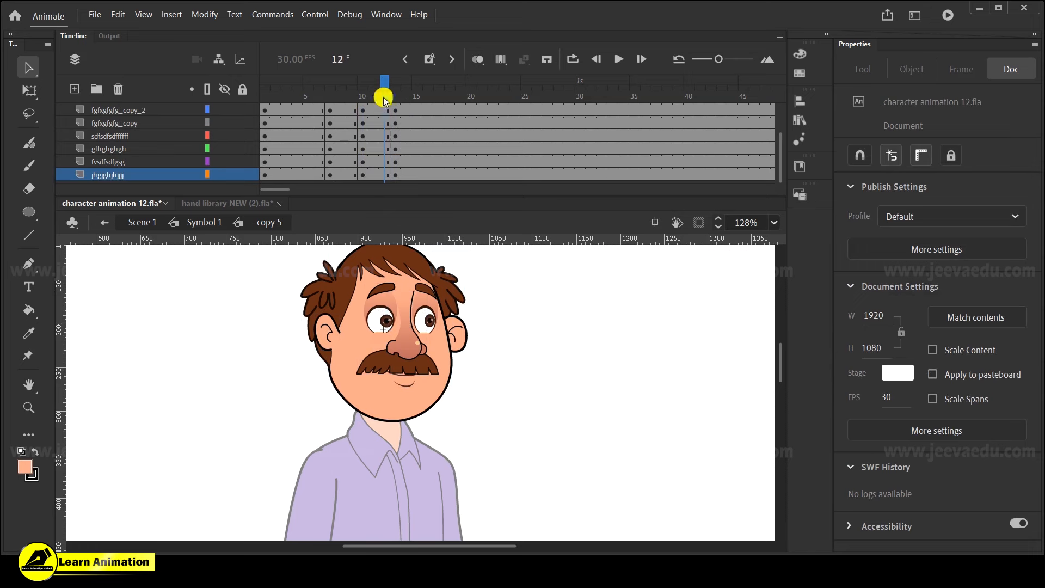
pyautogui.moveTo(383, 95); pyautogui.dragTo(231, 121)
pyautogui.click(380, 318)
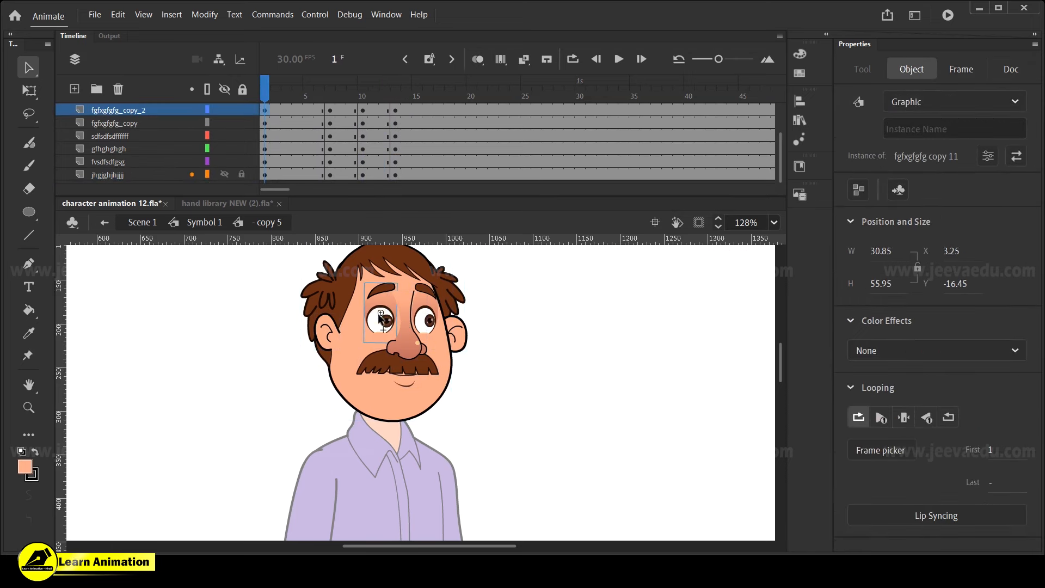
# Create classic tweens on all head layers between the keyframes at frames 7, 10 and 13
pyautogui.moveTo(323, 95); pyautogui.dragTo(371, 220)
pyautogui.scroll(2, 367, 136)
pyautogui.rightClick(354, 127)
pyautogui.click(392, 140)
# Inspect the eyes at frame 10 and scrub through the near eye symbol's inner timeline
pyautogui.click(362, 87)
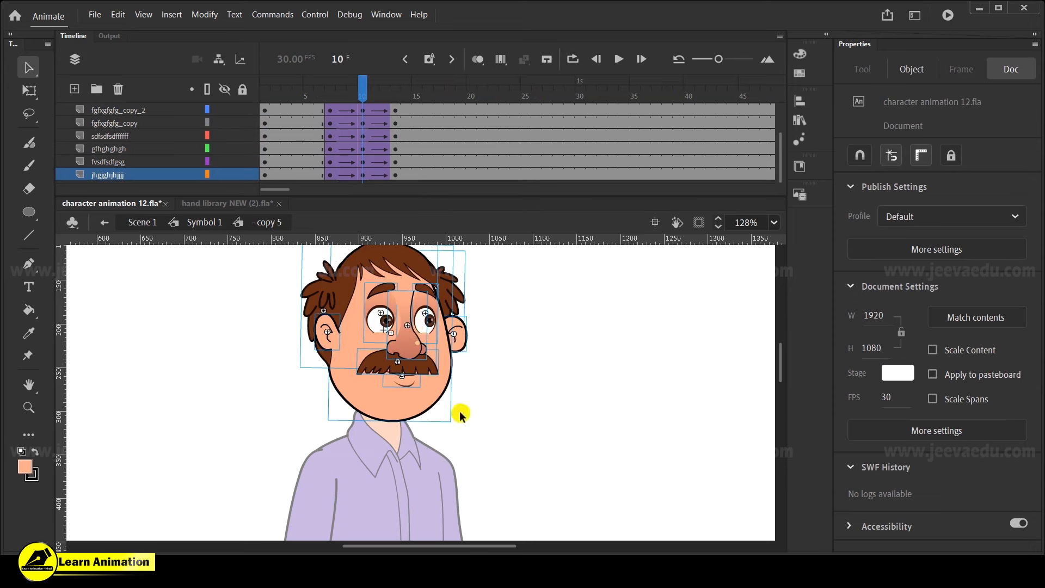
pyautogui.press('z')
pyautogui.click(394, 342)
pyautogui.press('v')
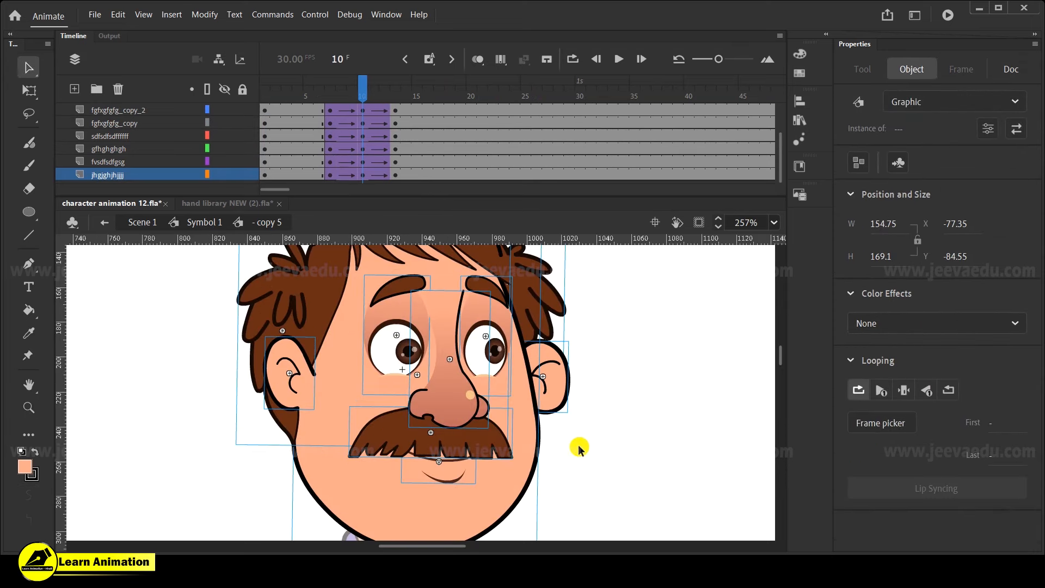
pyautogui.click(581, 452)
pyautogui.click(408, 346)
pyautogui.click(475, 351)
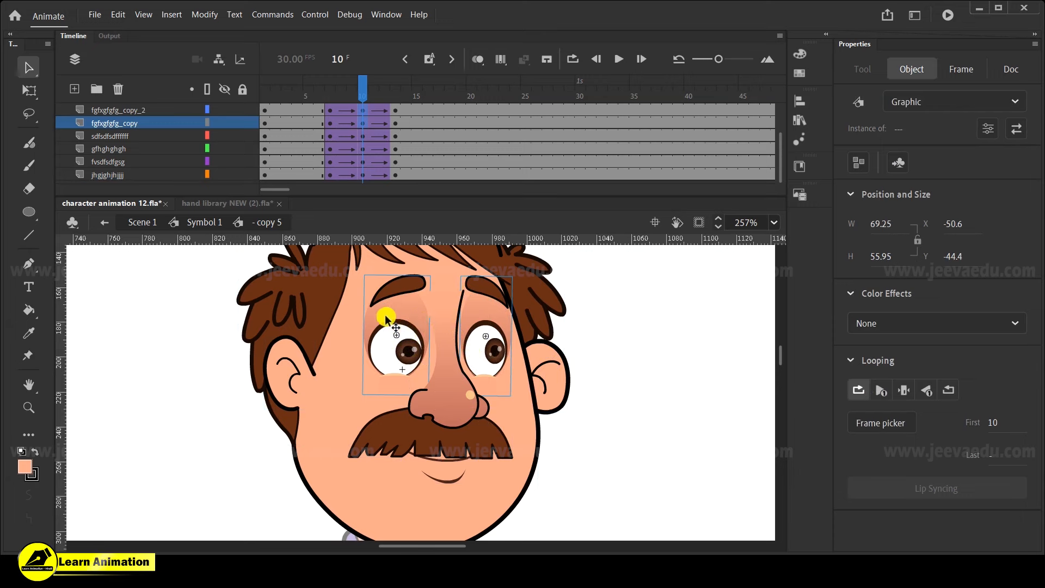
pyautogui.click(630, 387)
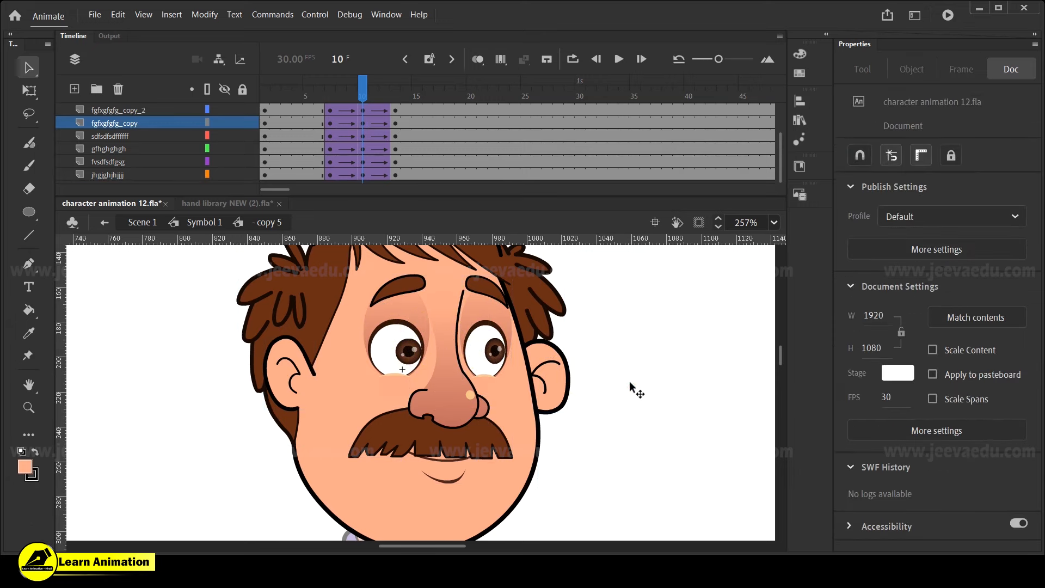
pyautogui.doubleClick(409, 358)
pyautogui.moveTo(409, 97); pyautogui.dragTo(706, 144)
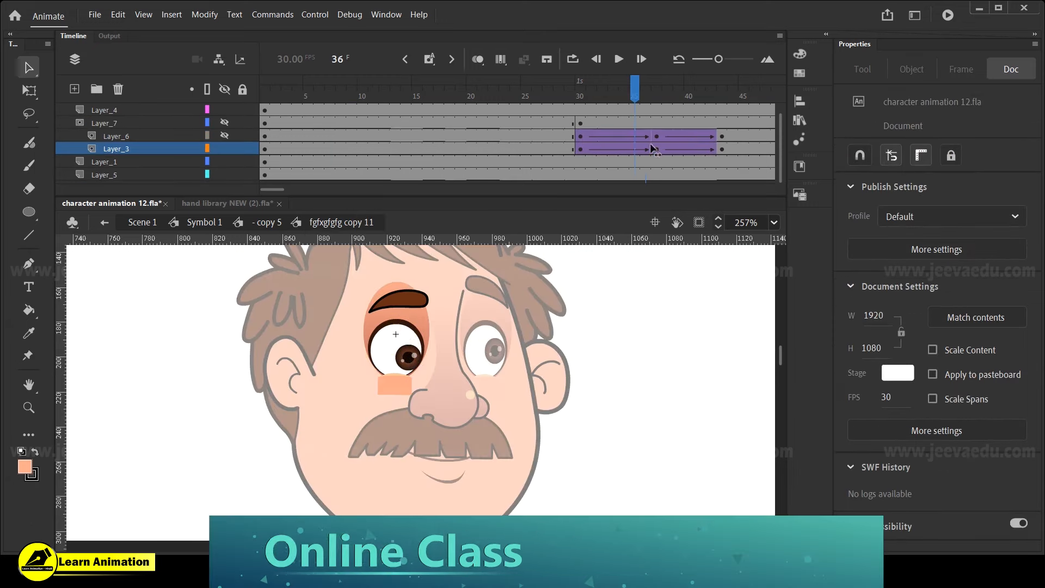
pyautogui.doubleClick(611, 363)
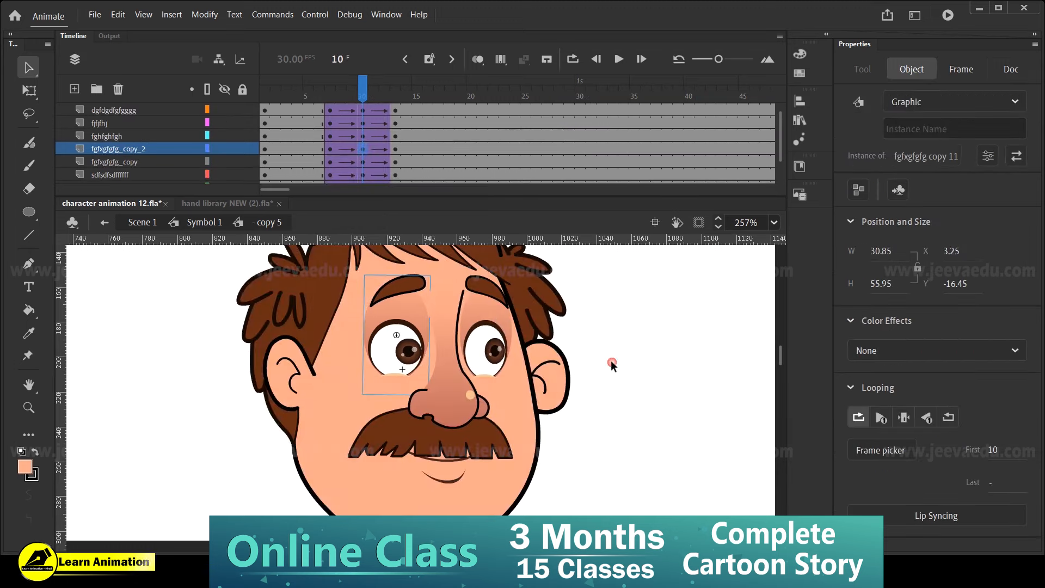
# Select both eyes, the nose, the moustache and the mouth at frame 10 and nudge them slightly down
pyautogui.keyDown('shift'); pyautogui.click(487, 347); pyautogui.keyUp('shift')
pyautogui.keyDown('shift'); pyautogui.click(462, 419); pyautogui.keyUp('shift')
pyautogui.keyDown('shift'); pyautogui.click(397, 429); pyautogui.keyUp('shift')
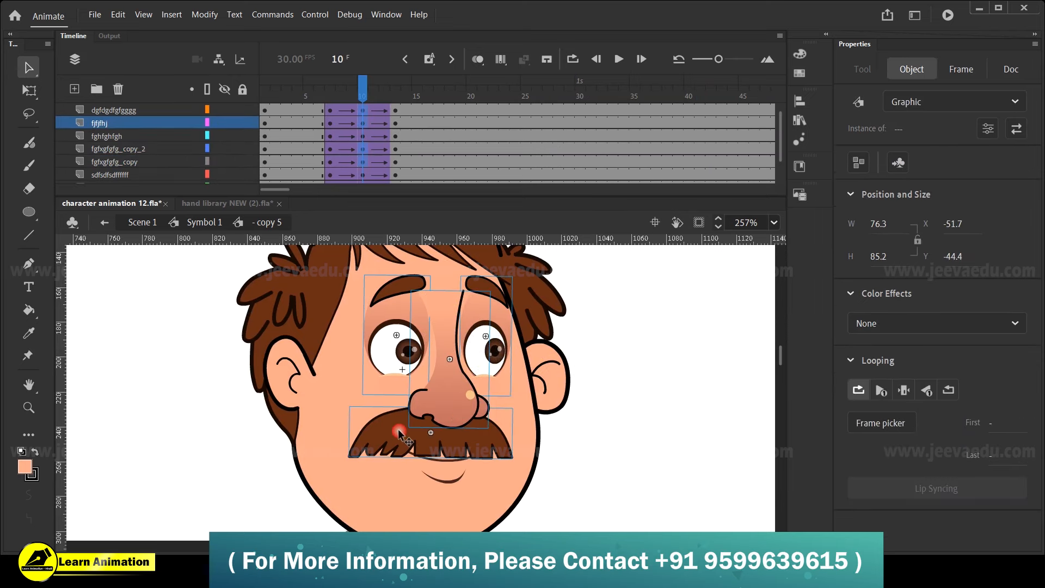
pyautogui.keyDown('shift'); pyautogui.click(449, 482); pyautogui.keyUp('shift')
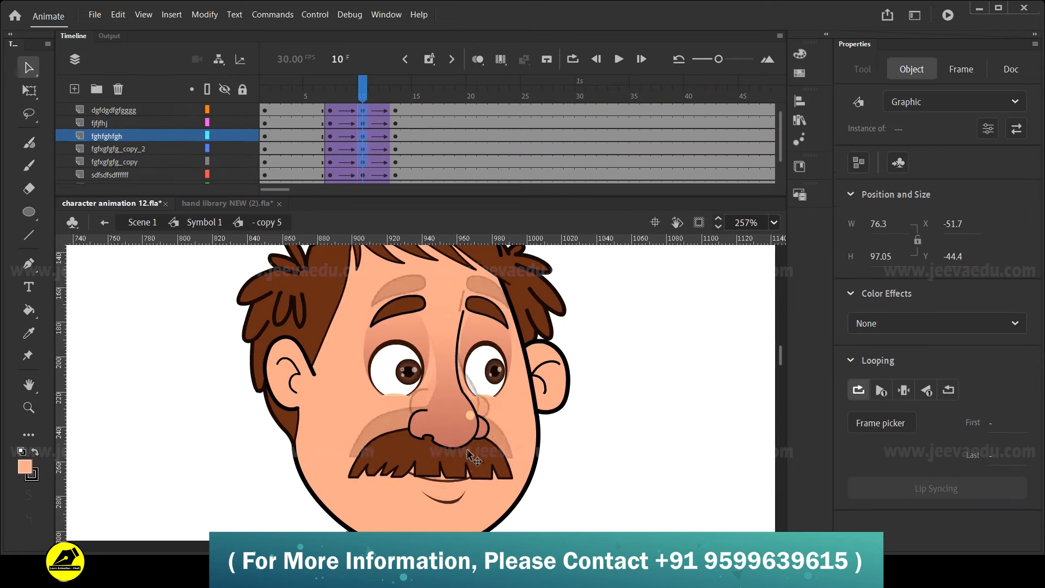
pyautogui.press('Down')
pyautogui.press('Down')
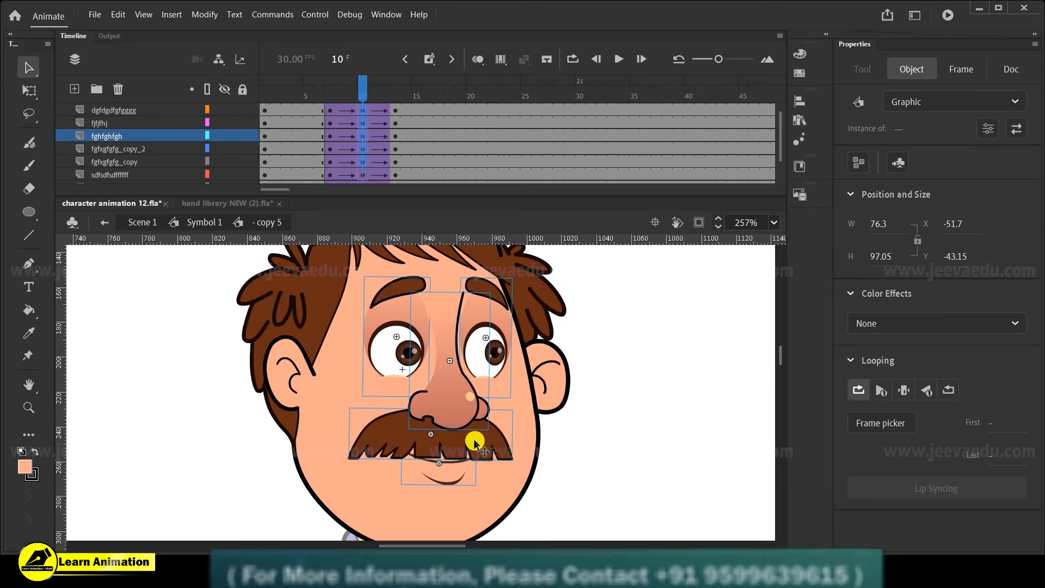
# Duplicate the tweened frames 7 to 13 of all head layers so the movement repeats from frame 13 to 19
pyautogui.moveTo(358, 97); pyautogui.dragTo(378, 127)
pyautogui.scroll(-3, 351, 156)
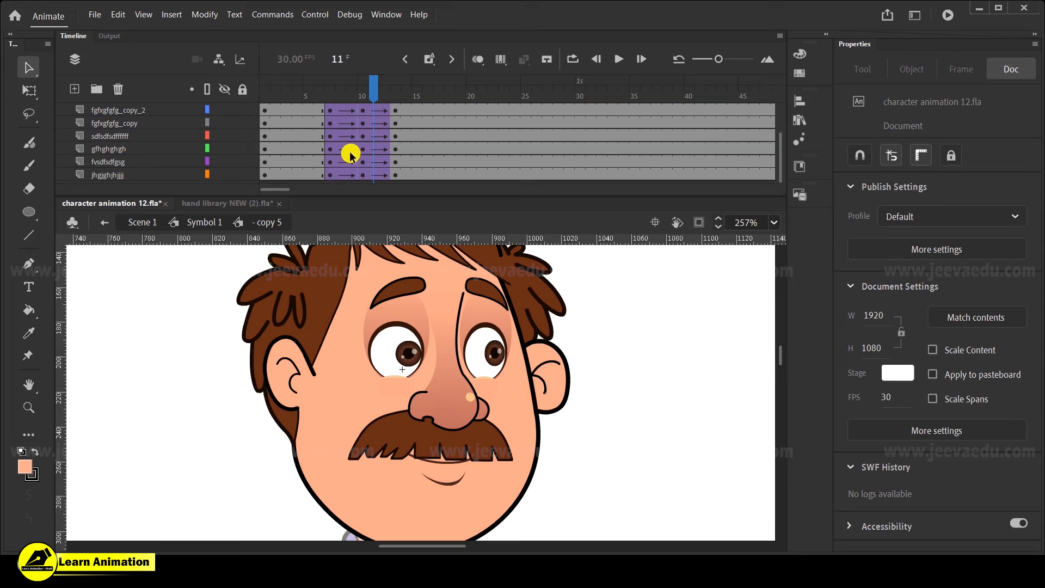
pyautogui.moveTo(332, 176); pyautogui.dragTo(395, 78)
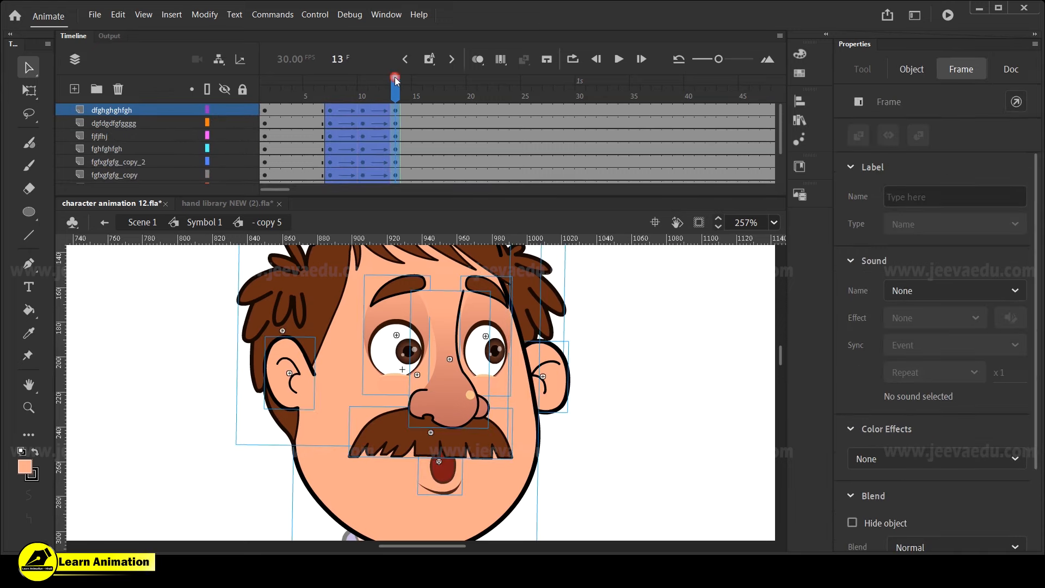
pyautogui.moveTo(358, 115); pyautogui.dragTo(427, 103)
pyautogui.moveTo(372, 133); pyautogui.dragTo(343, 112)
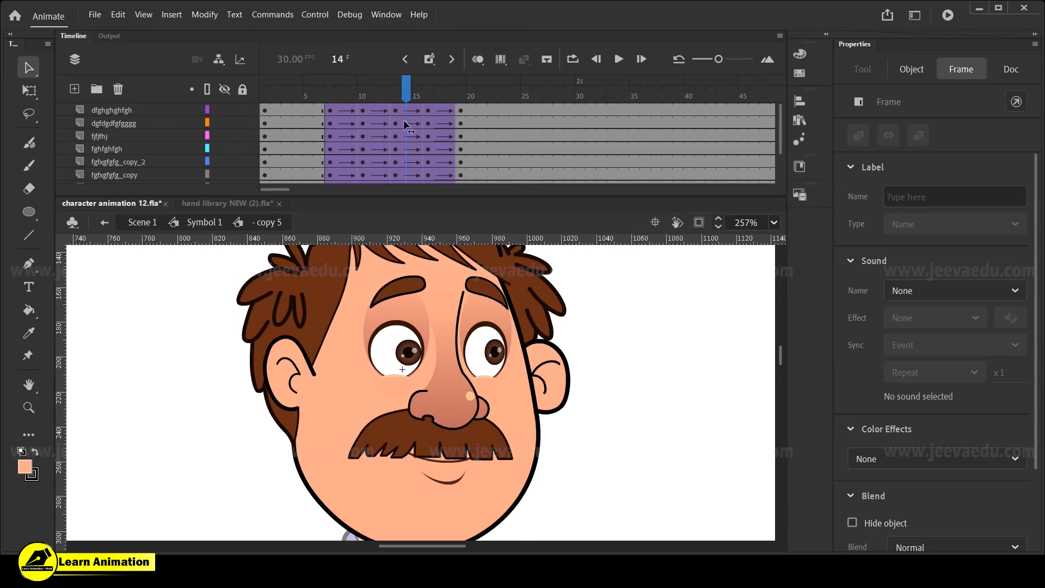
# Compare the near eye's looping first-frame value at the frame 10 and frame 16 keyframes
pyautogui.click(364, 112)
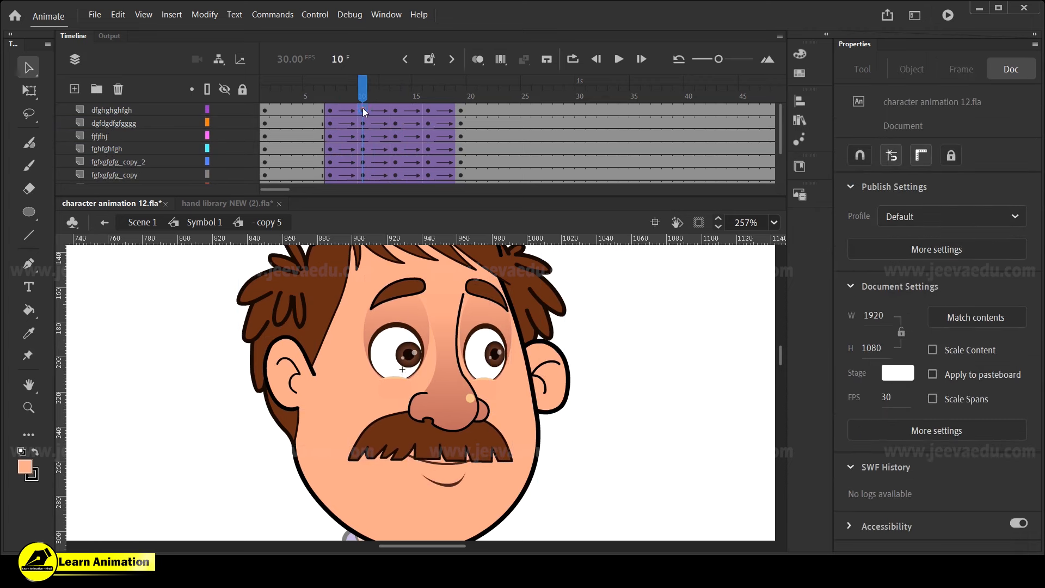
pyautogui.click(435, 112)
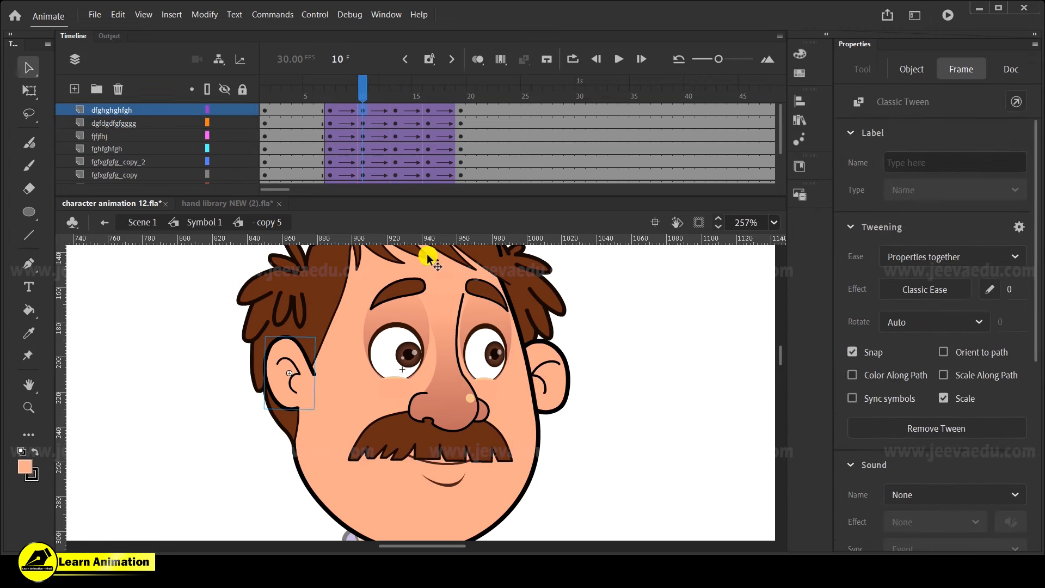
pyautogui.click(414, 355)
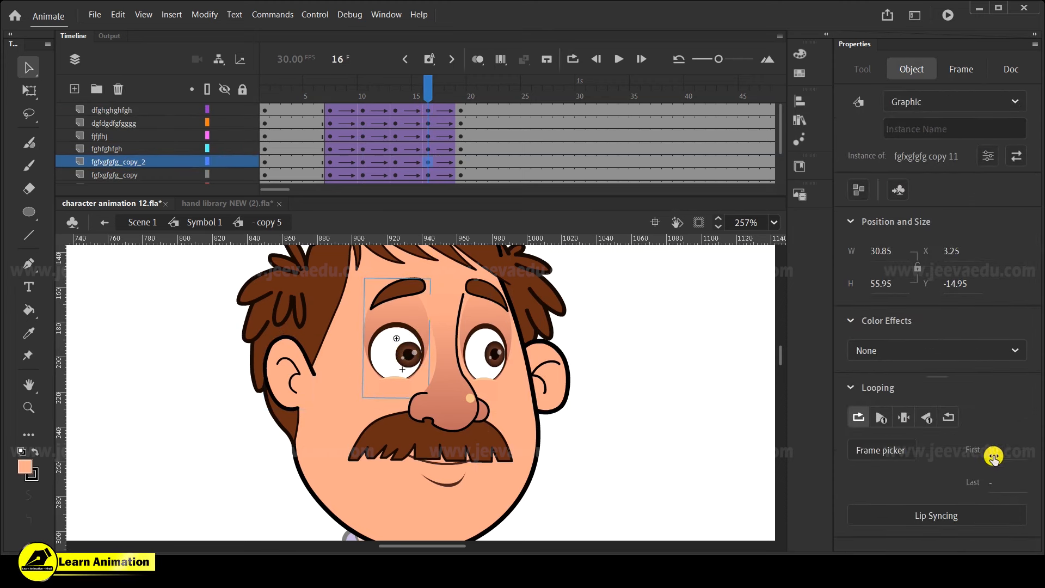
pyautogui.click(363, 111)
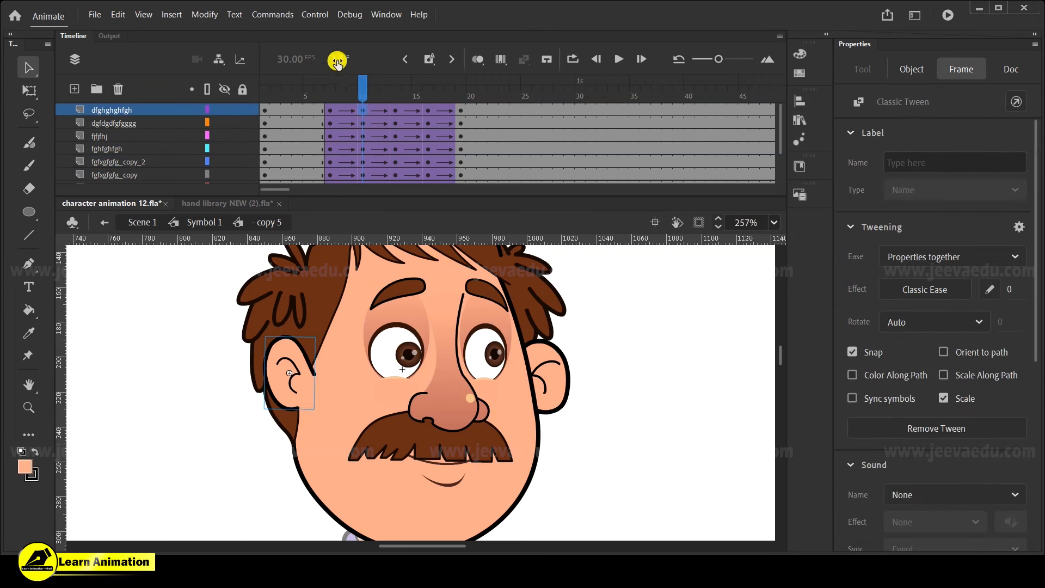
pyautogui.click(369, 363)
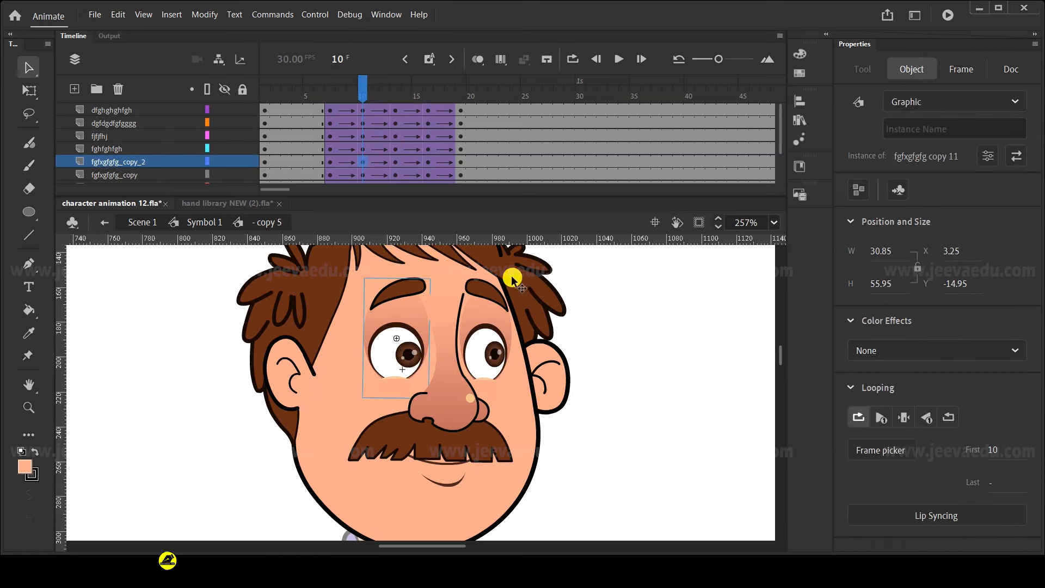
pyautogui.click(428, 111)
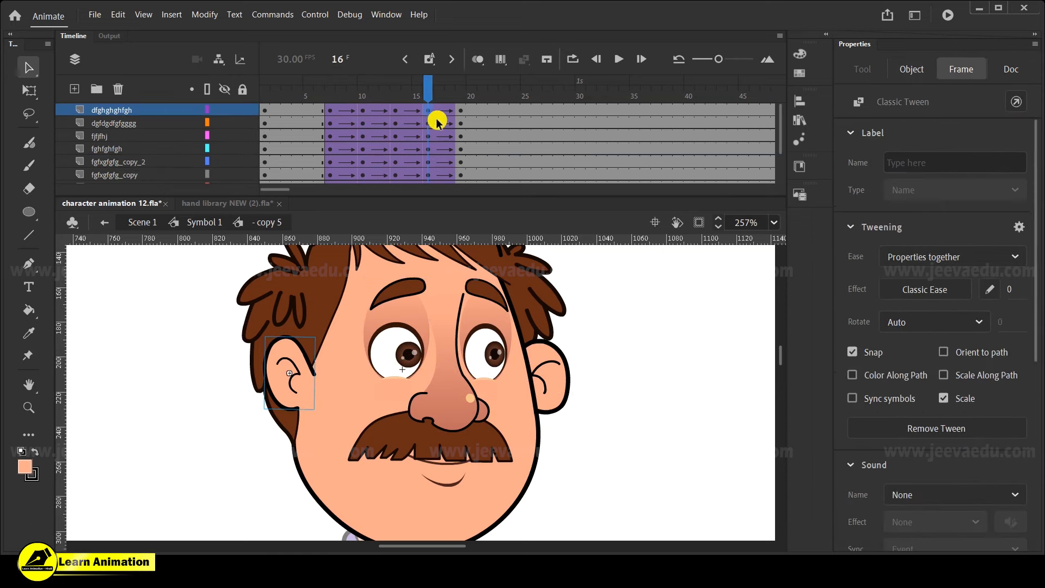
# Synchronize the symbols across all frames of the head timeline and check the mouth's first frame at frame 16
pyautogui.rightClick(428, 110)
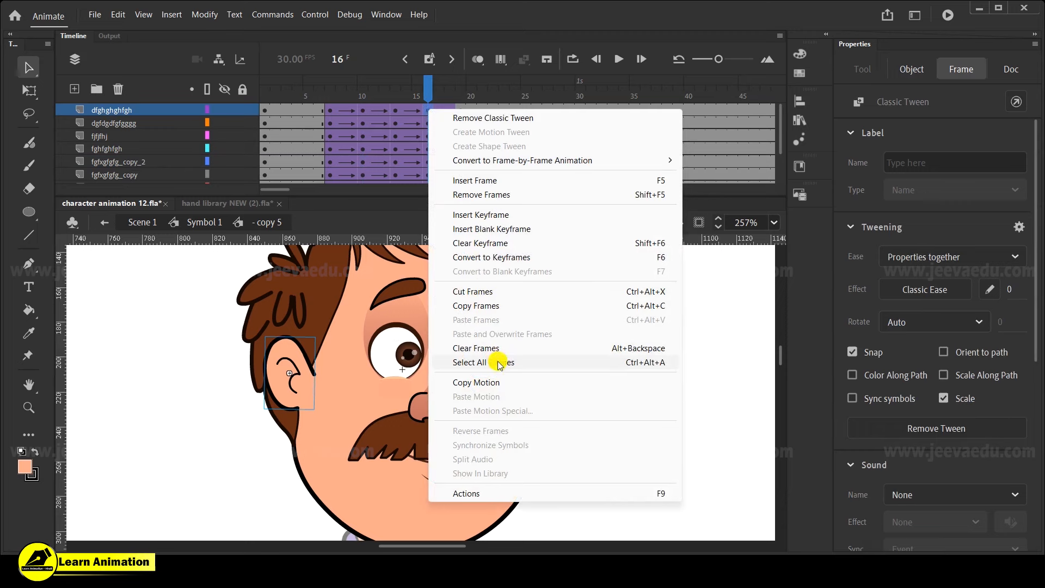
pyautogui.click(499, 363)
pyautogui.rightClick(417, 111)
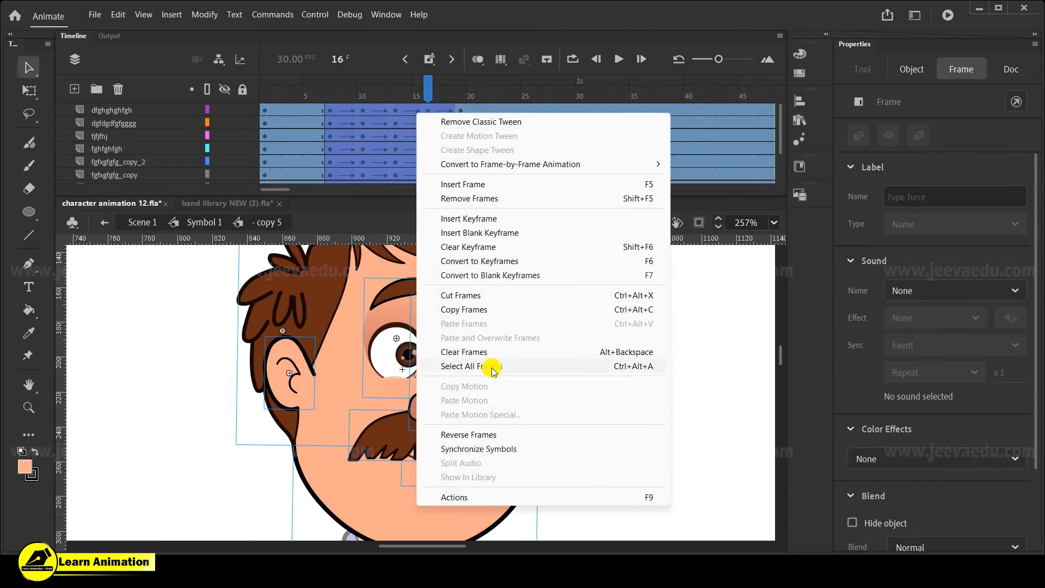
pyautogui.click(479, 449)
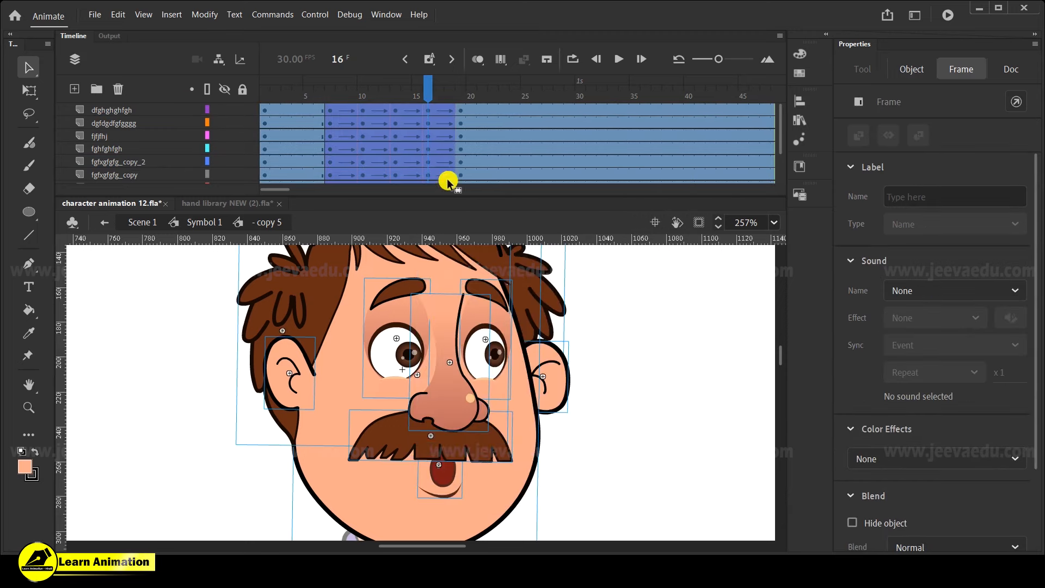
pyautogui.click(424, 89)
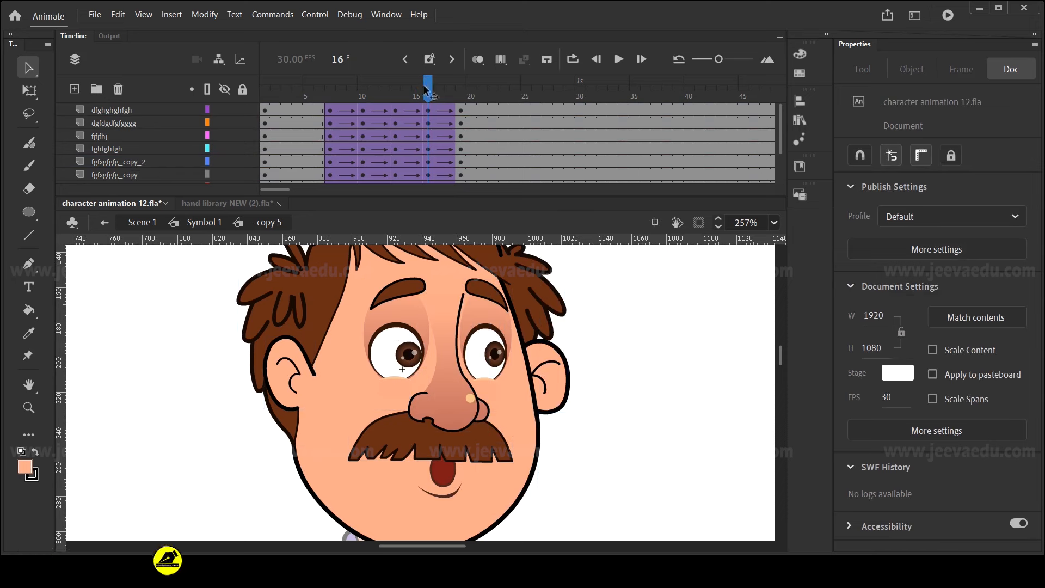
pyautogui.click(430, 469)
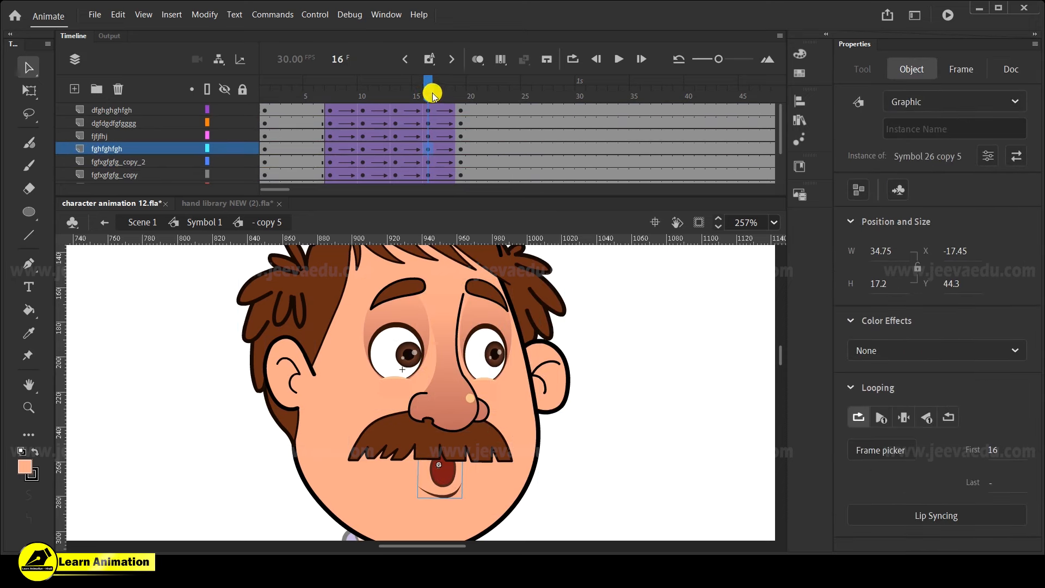
# Scrub back through the head animation, return to Symbol 1 and bring the character's head and torso into view
pyautogui.moveTo(433, 93); pyautogui.dragTo(312, 107)
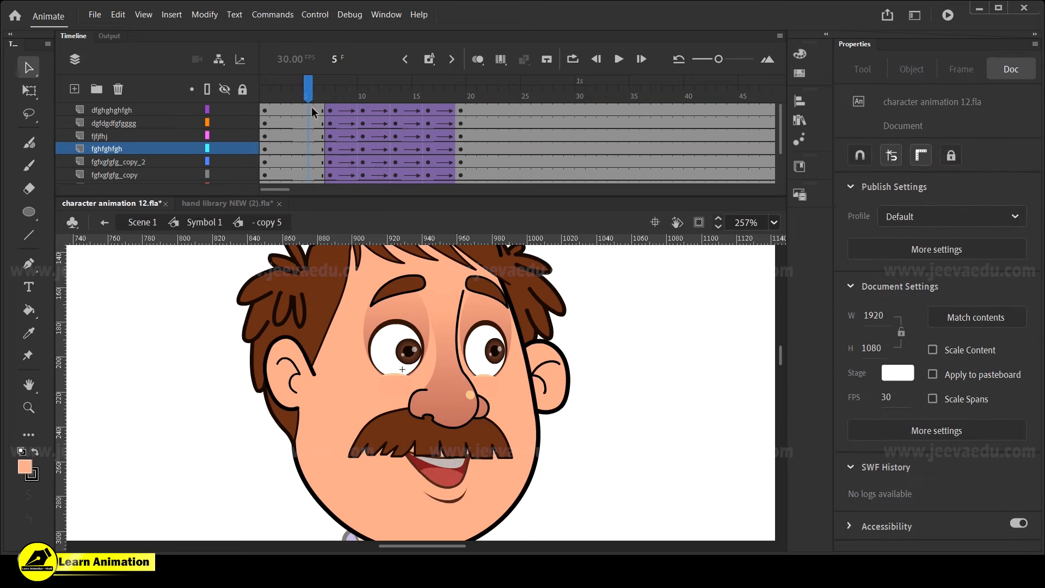
pyautogui.click(204, 222)
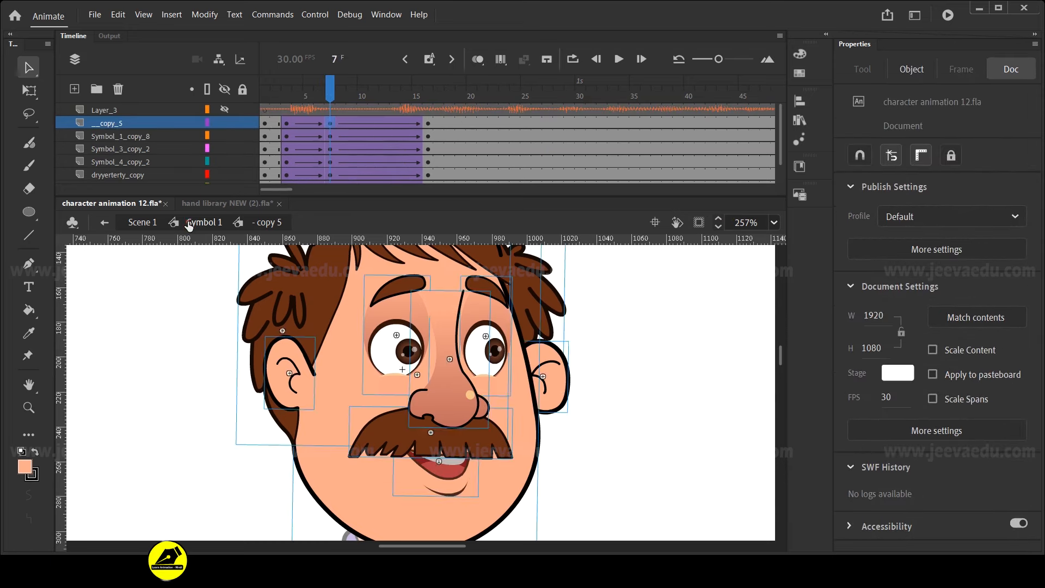
pyautogui.press('z')
pyautogui.keyDown('alt'); pyautogui.click(416, 425); pyautogui.keyUp('alt')
pyautogui.moveTo(517, 459); pyautogui.dragTo(504, 438)
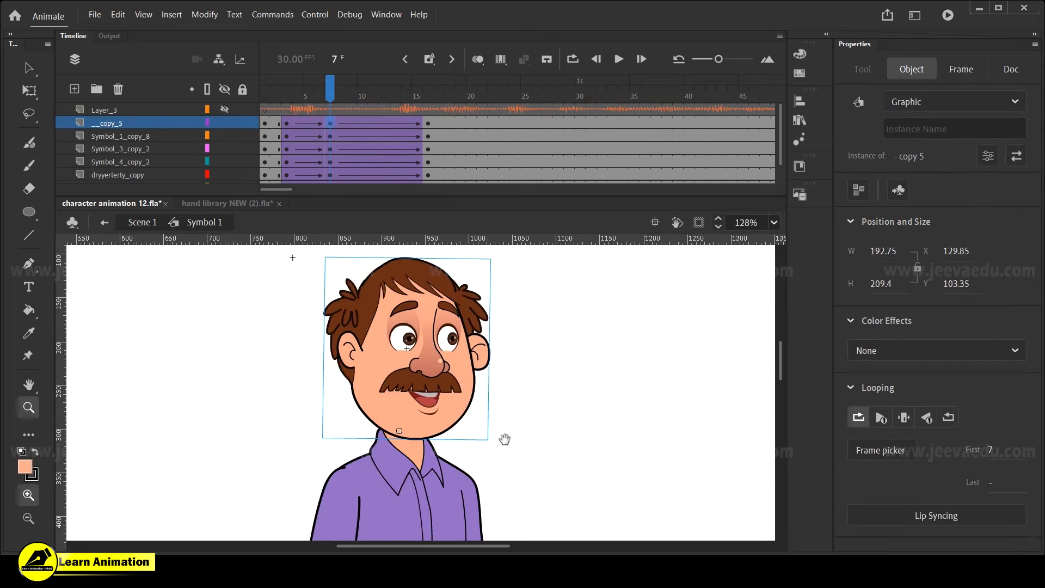
pyautogui.keyDown('alt'); pyautogui.click(464, 456); pyautogui.keyUp('alt')
pyautogui.moveTo(294, 278); pyautogui.dragTo(456, 499)
pyautogui.moveTo(554, 482); pyautogui.dragTo(506, 491)
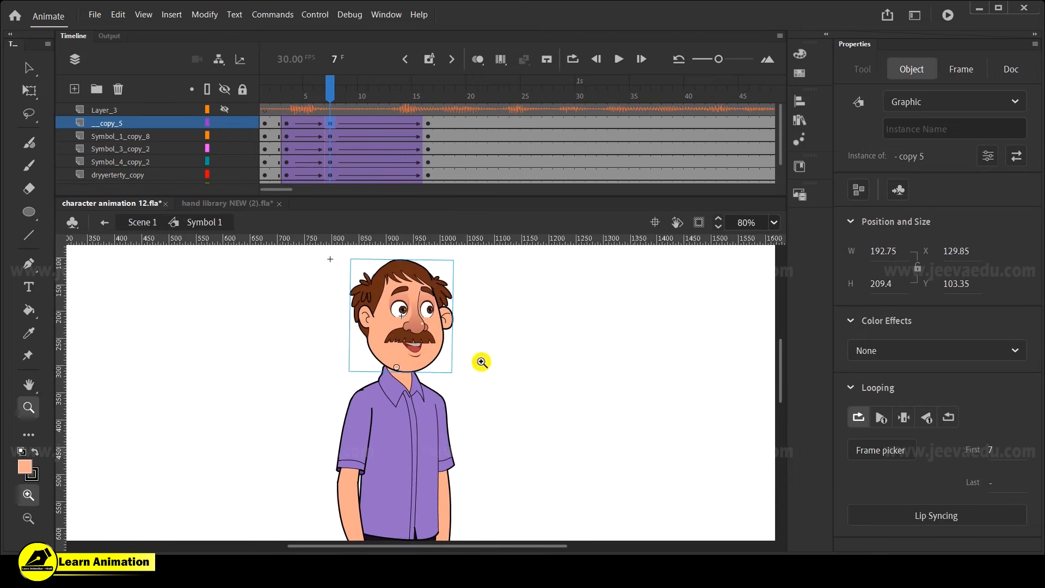
# Play back and scrub through the pointing gesture, examining the head close up and the upper body's motion from frame 1
pyautogui.press('Return')
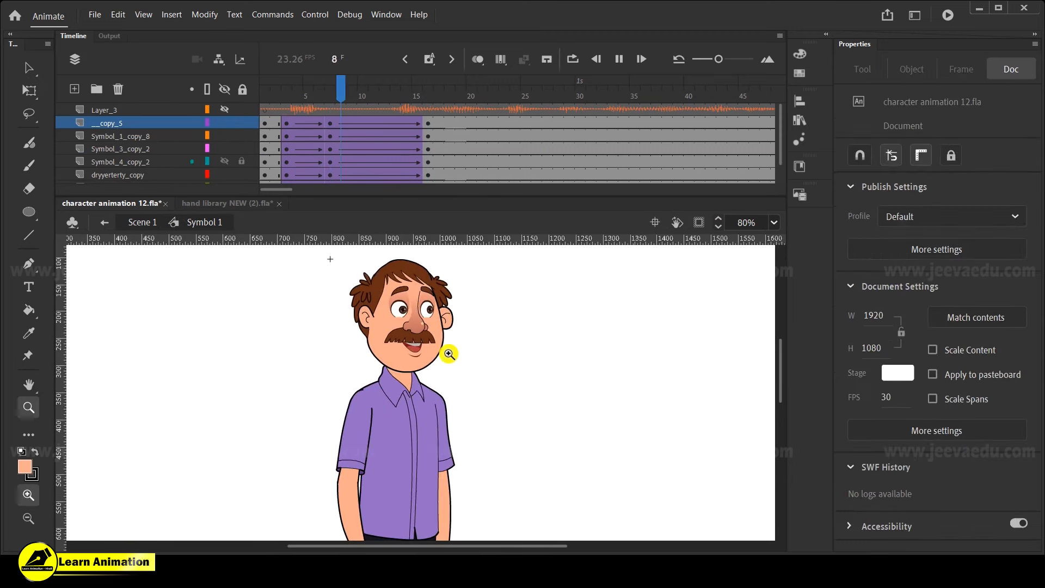
pyautogui.moveTo(487, 91); pyautogui.dragTo(203, 147)
pyautogui.moveTo(271, 266); pyautogui.dragTo(542, 430)
pyautogui.press('Return')
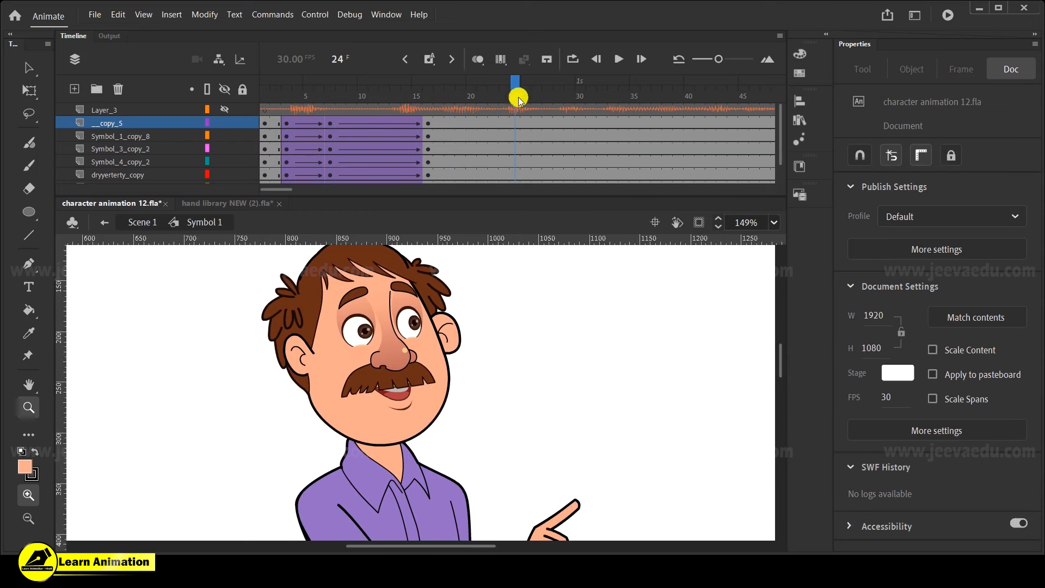
pyautogui.moveTo(291, 103); pyautogui.dragTo(240, 115)
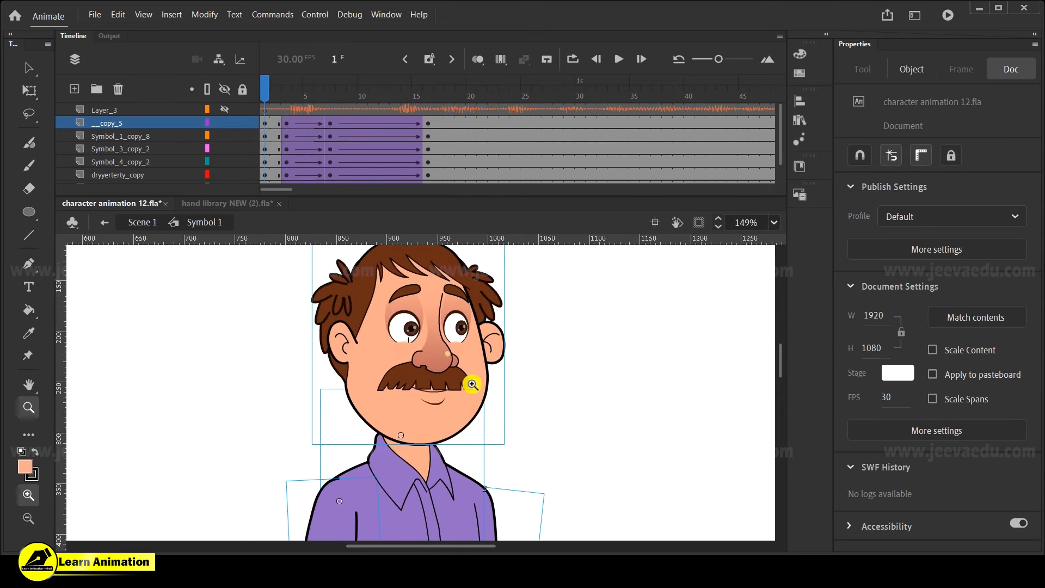
pyautogui.keyDown('alt'); pyautogui.click(459, 448); pyautogui.keyUp('alt')
pyautogui.moveTo(518, 478); pyautogui.dragTo(512, 457)
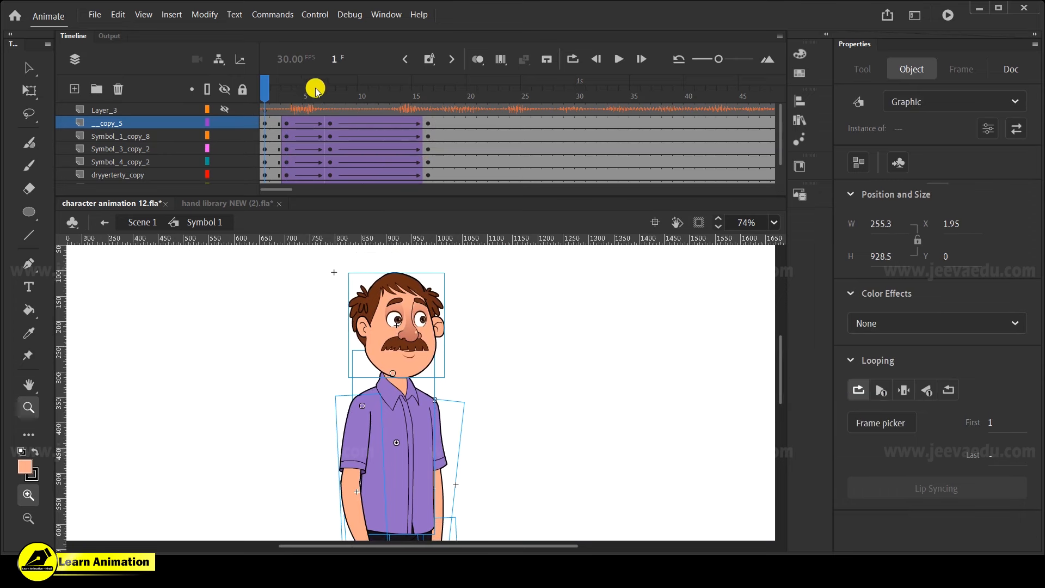
pyautogui.press('Return')
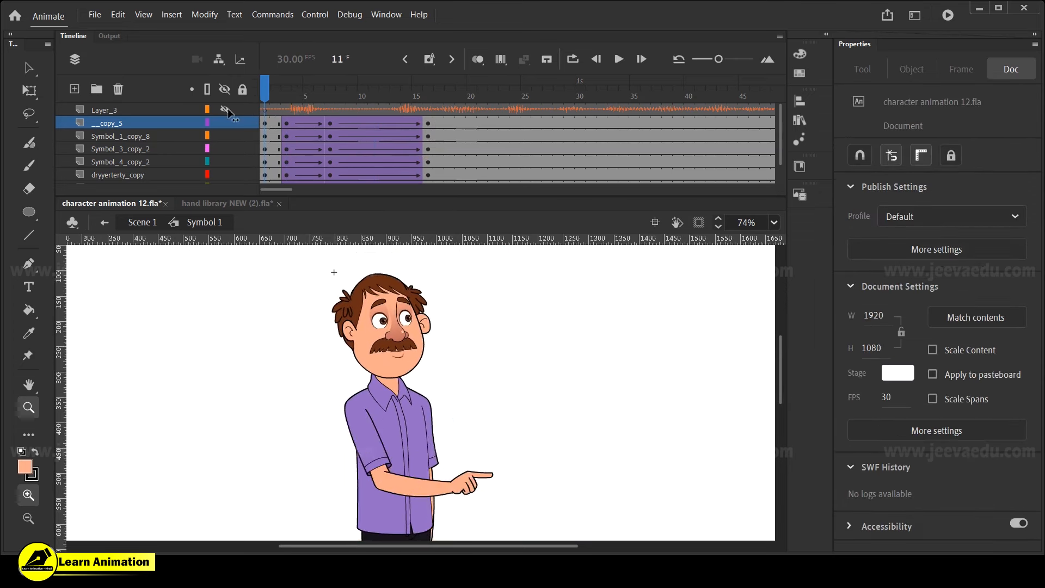
# Insert keyframes at frame 19 on all character layers and create classic tweens between frames 16 and 19
pyautogui.click(471, 172)
pyautogui.moveTo(462, 125); pyautogui.dragTo(462, 209)
pyautogui.scroll(2, 461, 132)
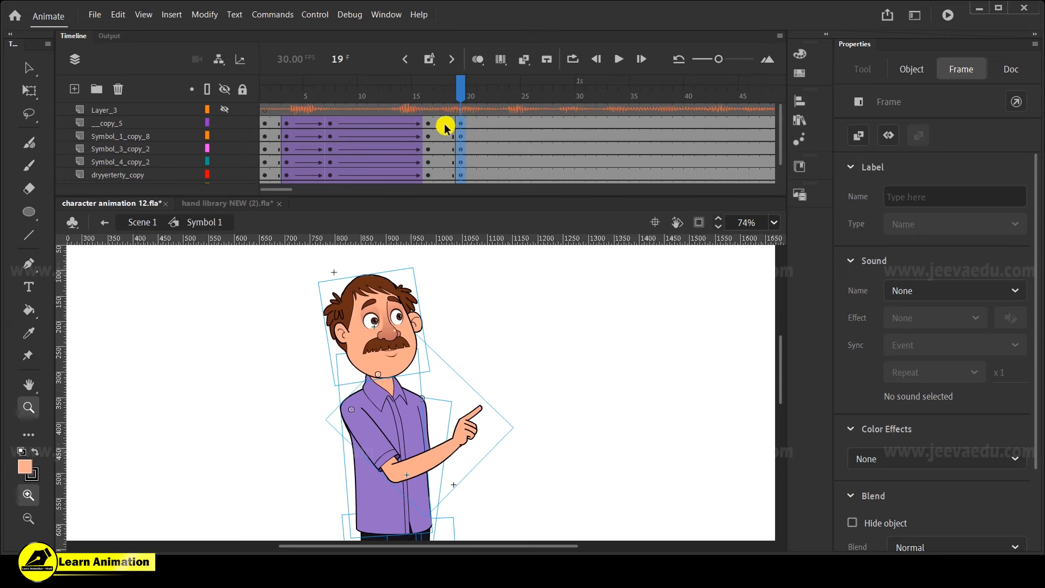
pyautogui.moveTo(439, 123); pyautogui.dragTo(443, 198)
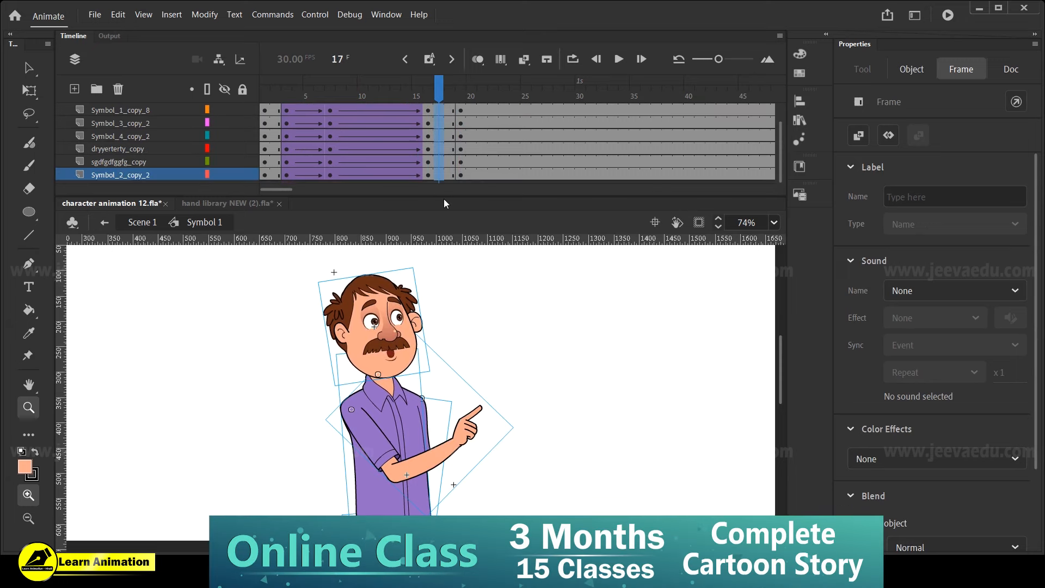
pyautogui.rightClick(439, 163)
pyautogui.click(473, 170)
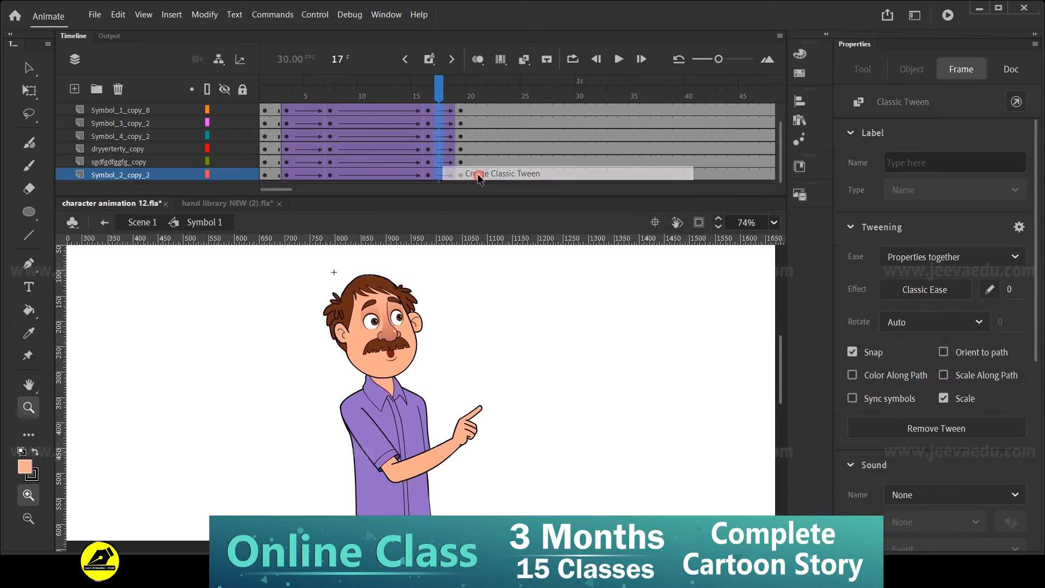
pyautogui.scroll(2, 449, 136)
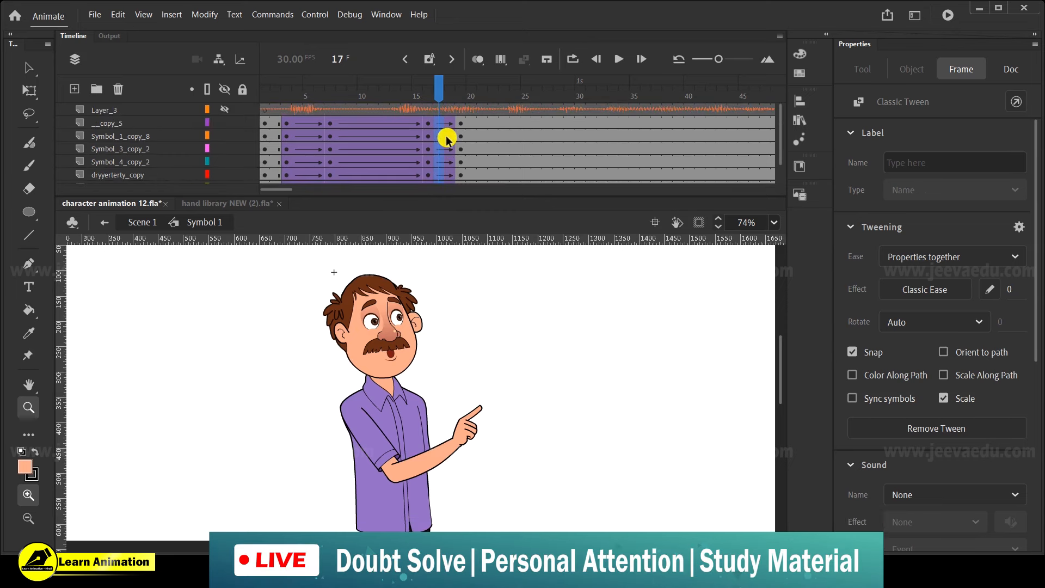
# At frame 16, select the character's parts together and skew them slightly so the upper body leans farther back
pyautogui.click(437, 98)
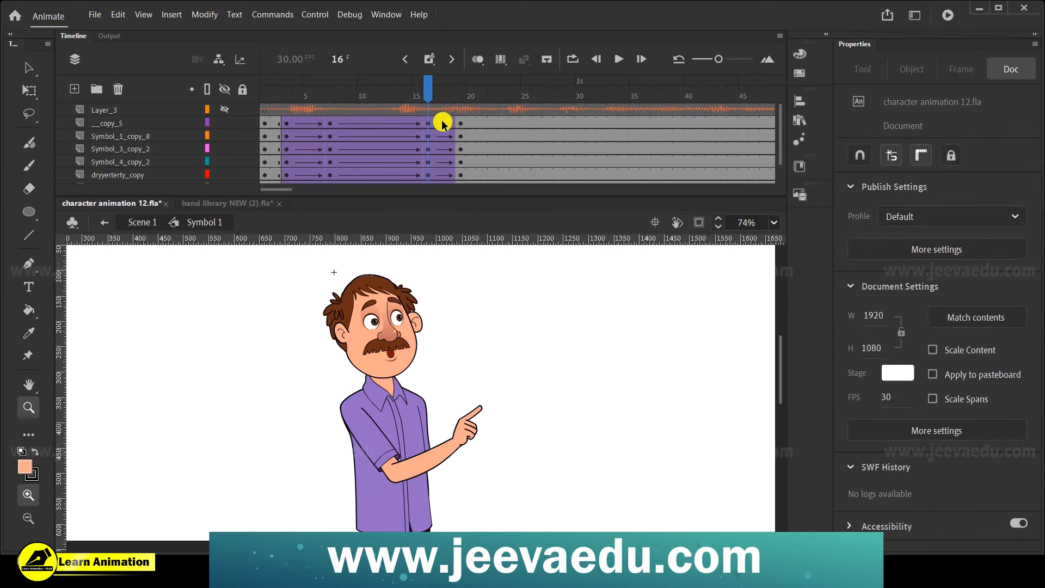
pyautogui.keyDown('alt'); pyautogui.click(424, 443); pyautogui.keyUp('alt')
pyautogui.press('v')
pyautogui.click(365, 334)
pyautogui.moveTo(349, 317); pyautogui.dragTo(483, 502)
pyautogui.press('z')
pyautogui.click(409, 339)
pyautogui.click(421, 370)
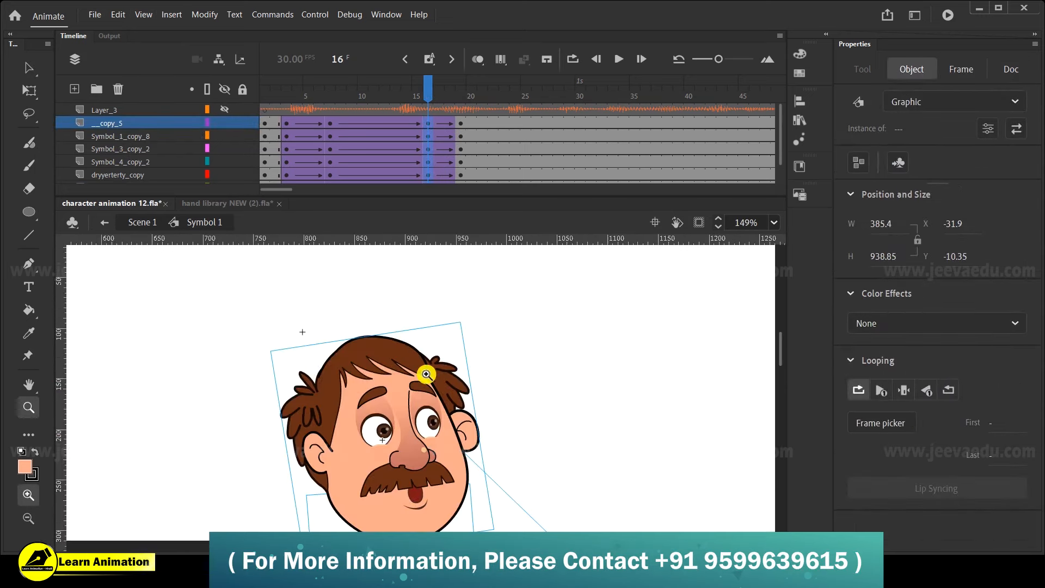
pyautogui.press('q')
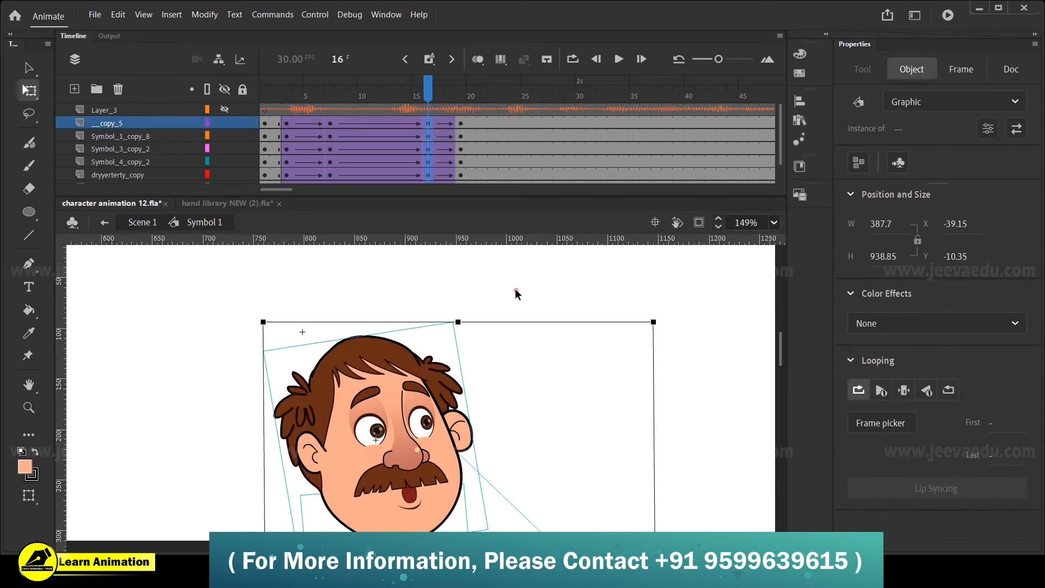
pyautogui.click(422, 406)
pyautogui.press('z')
pyautogui.keyDown('alt'); pyautogui.click(462, 435); pyautogui.keyUp('alt')
pyautogui.moveTo(491, 479); pyautogui.dragTo(471, 482)
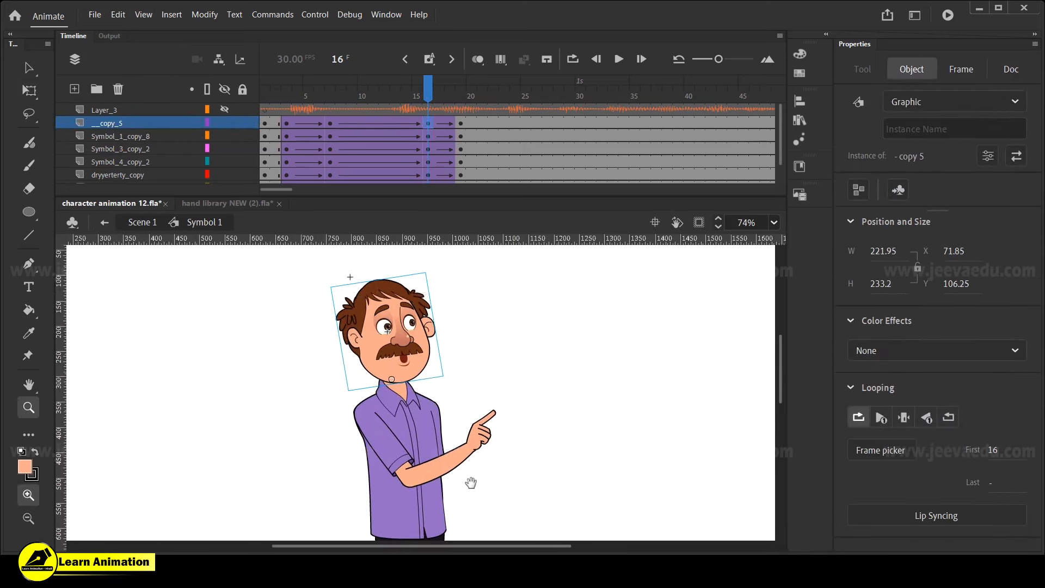
# Rotate the pointing arm slightly upward at the frame 16 keyframe
pyautogui.moveTo(425, 93); pyautogui.dragTo(427, 158)
pyautogui.click(446, 395)
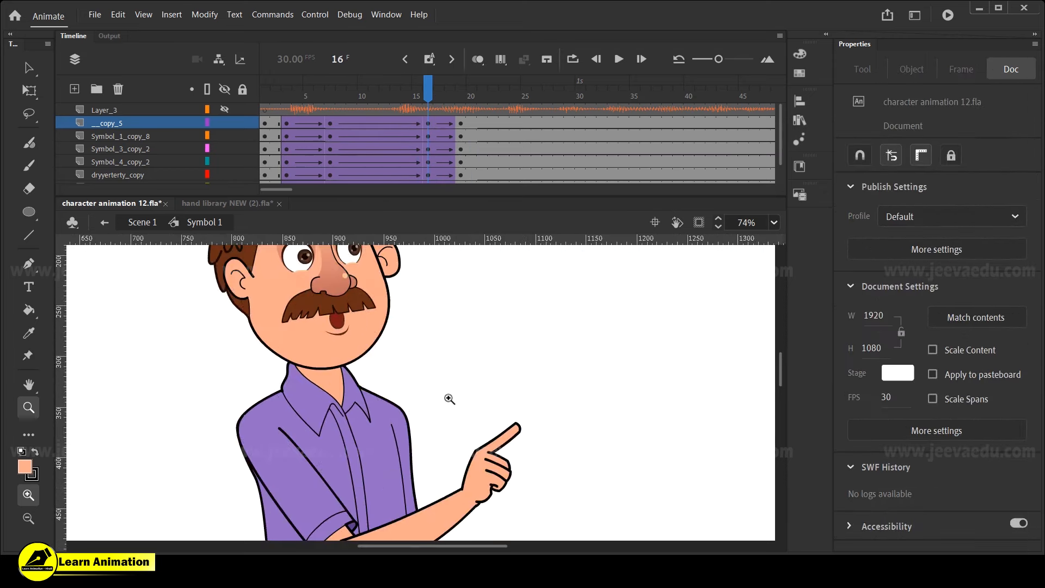
pyautogui.press('v')
pyautogui.click(492, 479)
pyautogui.click(492, 485)
pyautogui.press('q')
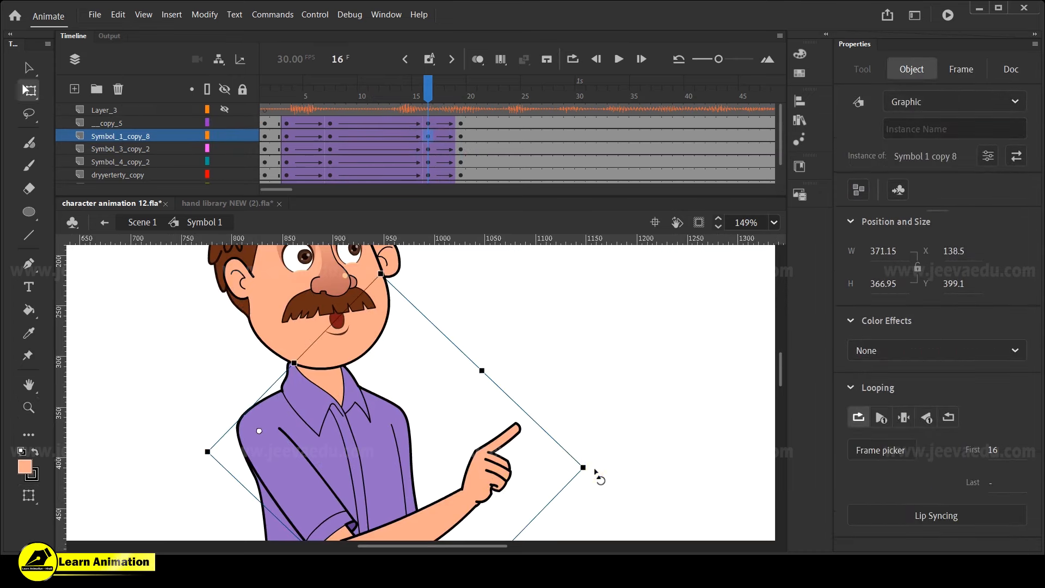
pyautogui.moveTo(595, 468); pyautogui.dragTo(594, 456)
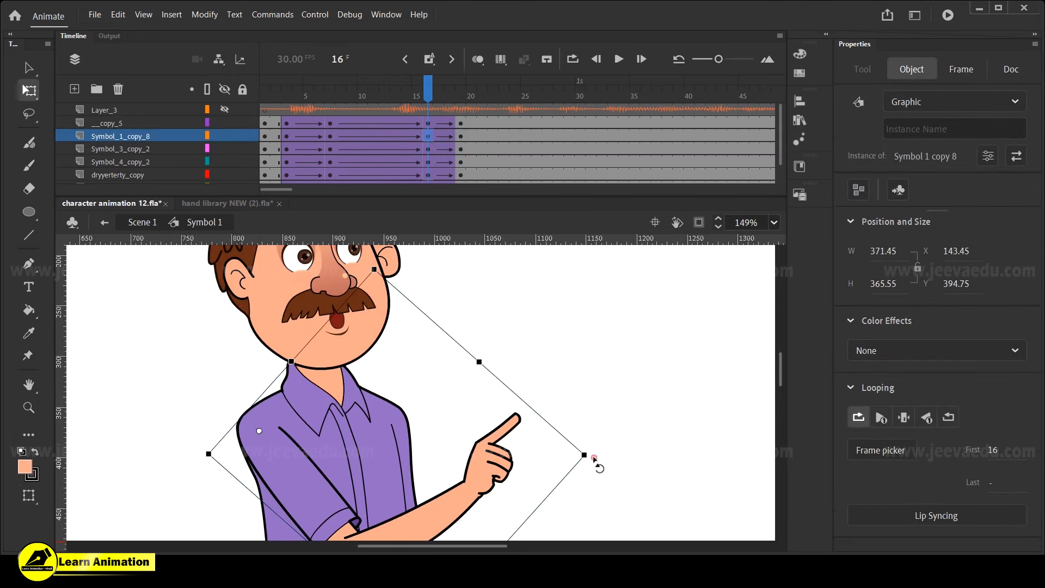
# Inside the pointing arm's symbol, add a forearm keyframe at frame 19 and classic-tween it from frame 16
pyautogui.moveTo(418, 84); pyautogui.dragTo(461, 148)
pyautogui.click(466, 432)
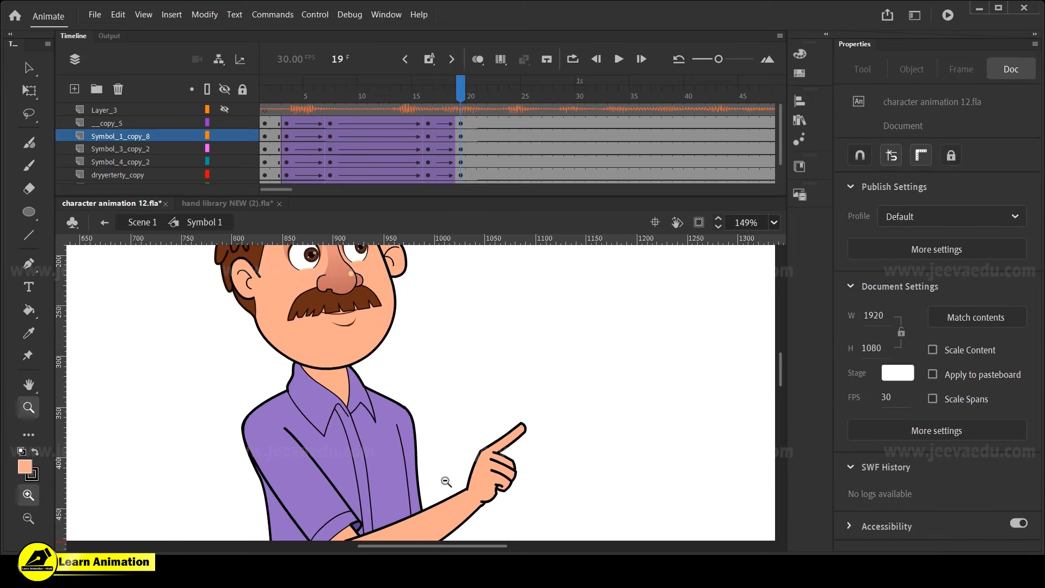
pyautogui.press('z')
pyautogui.keyDown('alt'); pyautogui.click(445, 481); pyautogui.keyUp('alt')
pyautogui.click(425, 406)
pyautogui.press('v')
pyautogui.click(451, 398)
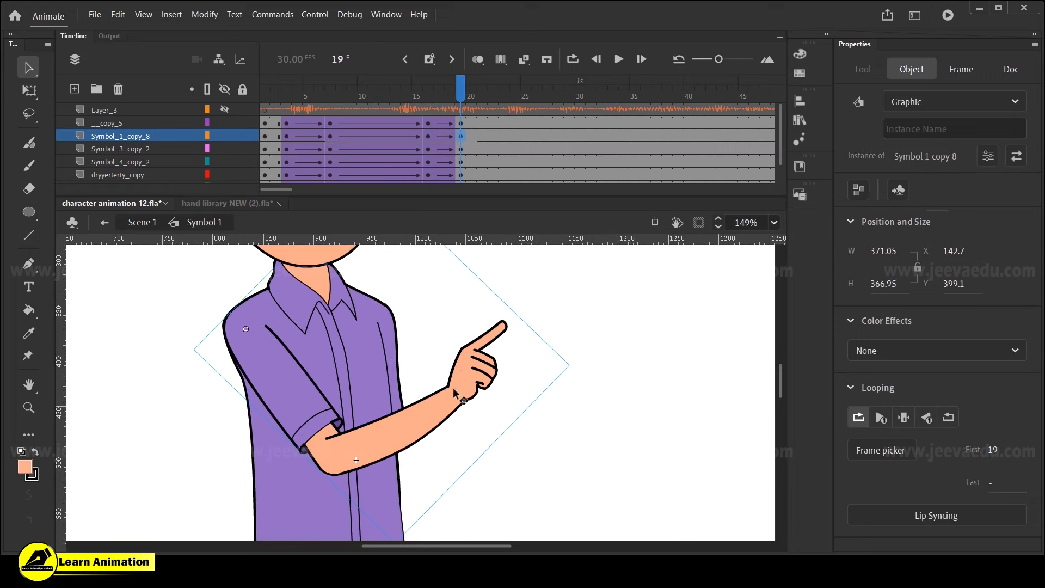
pyautogui.doubleClick(453, 391)
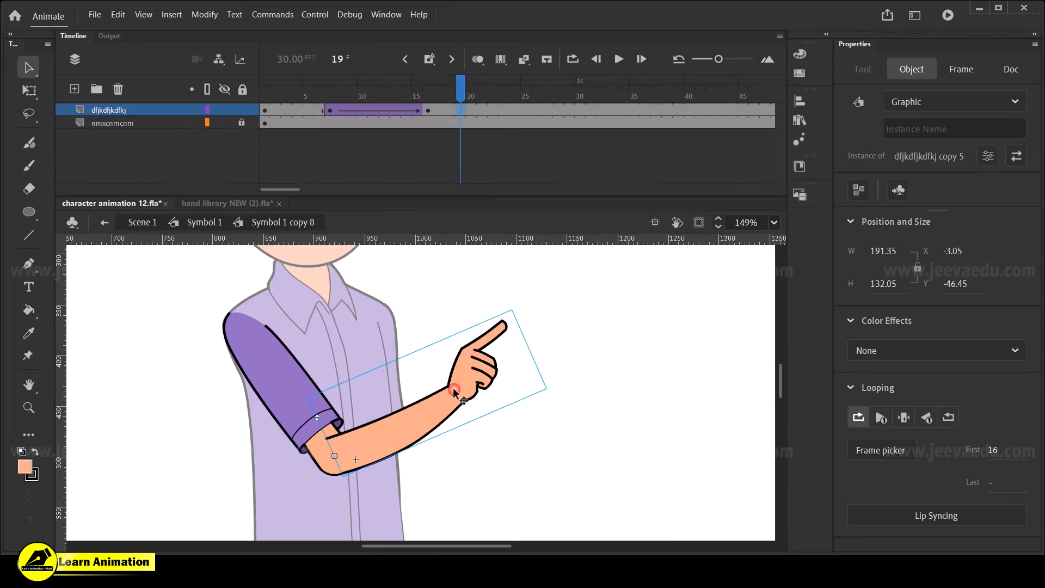
pyautogui.rightClick(461, 111)
pyautogui.click(478, 119)
pyautogui.press('Return')
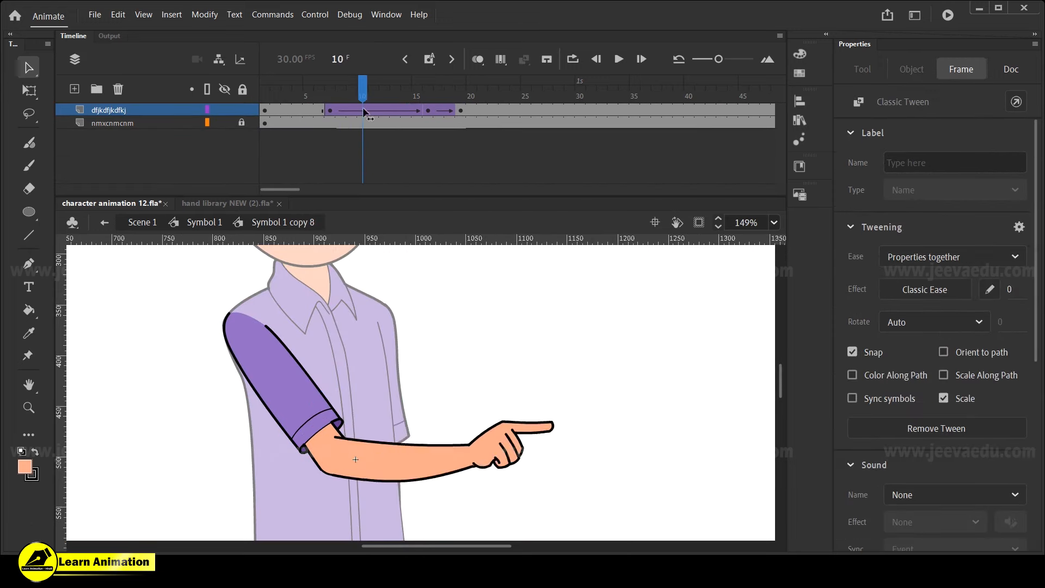
# Rotate the forearm slightly downward at frame 19, then return to Symbol 1 and scrub the change
pyautogui.click(460, 111)
pyautogui.press('q')
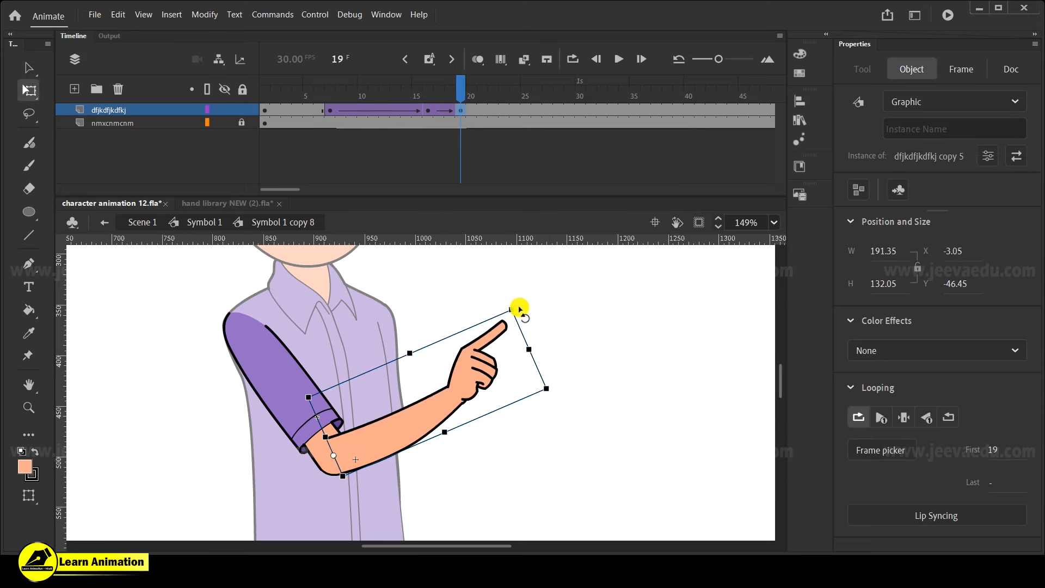
pyautogui.moveTo(519, 312)
pyautogui.mouseDown()
pyautogui.moveTo(531, 326)
pyautogui.moveTo(523, 320)
pyautogui.mouseUp()
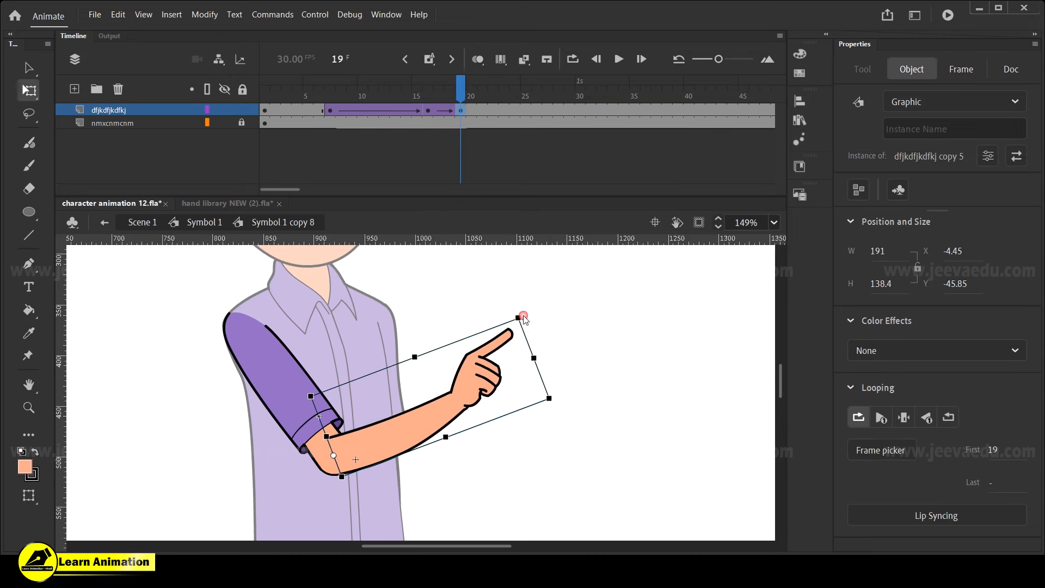
pyautogui.click(217, 224)
pyautogui.moveTo(477, 110); pyautogui.dragTo(462, 152)
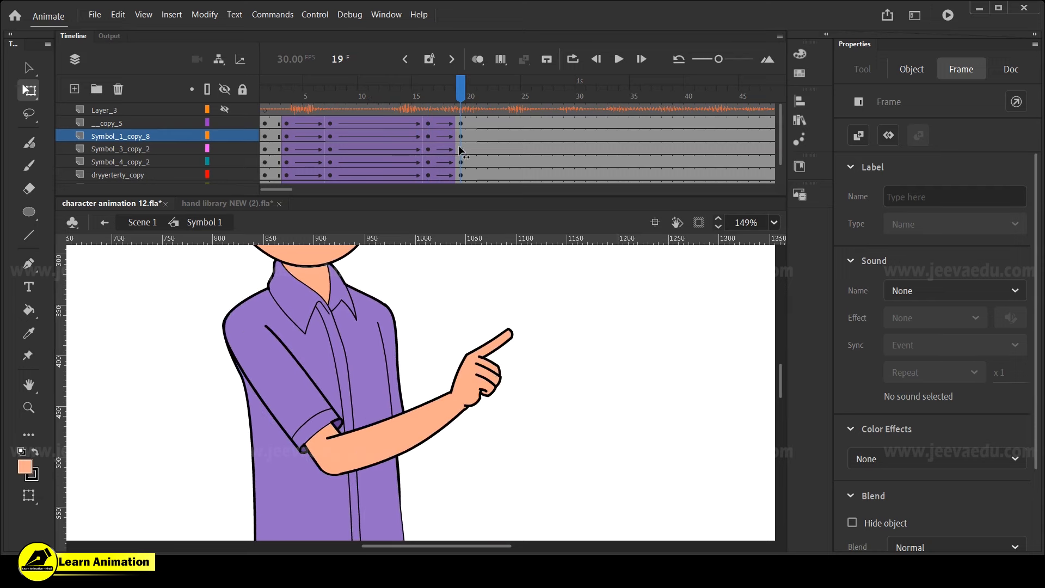
# Reopen the pointing arm's symbol, lower the forearm a little more at frame 19 and return to Symbol 1
pyautogui.click(481, 361)
pyautogui.doubleClick(478, 371)
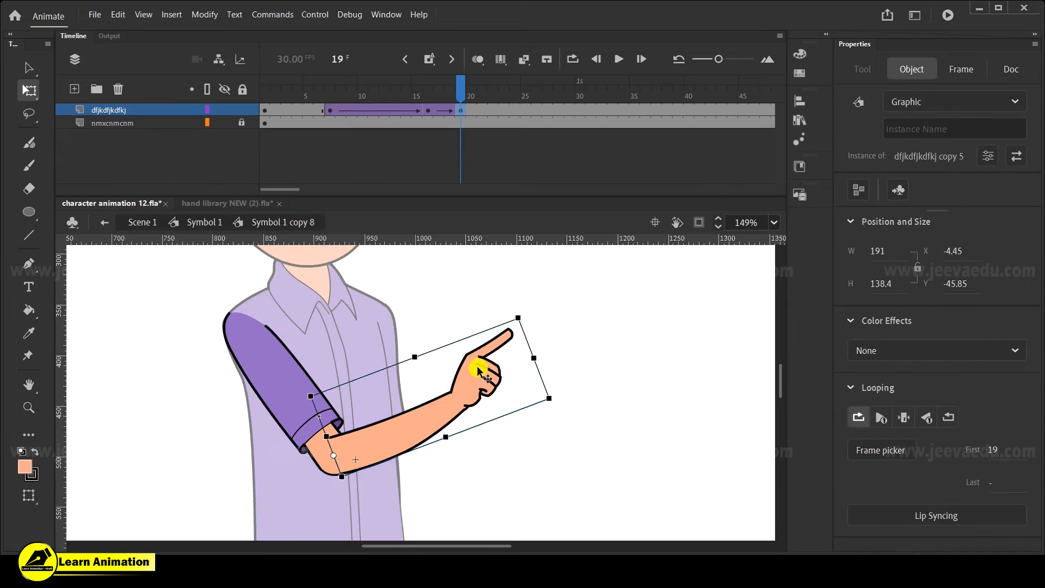
pyautogui.moveTo(522, 313); pyautogui.dragTo(524, 320)
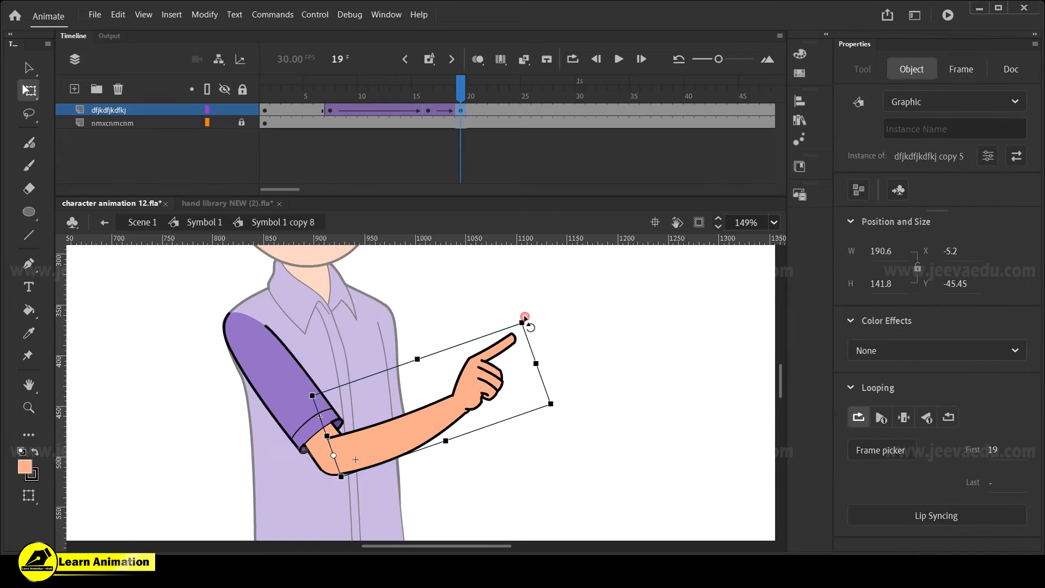
pyautogui.click(214, 224)
pyautogui.moveTo(460, 96); pyautogui.dragTo(460, 140)
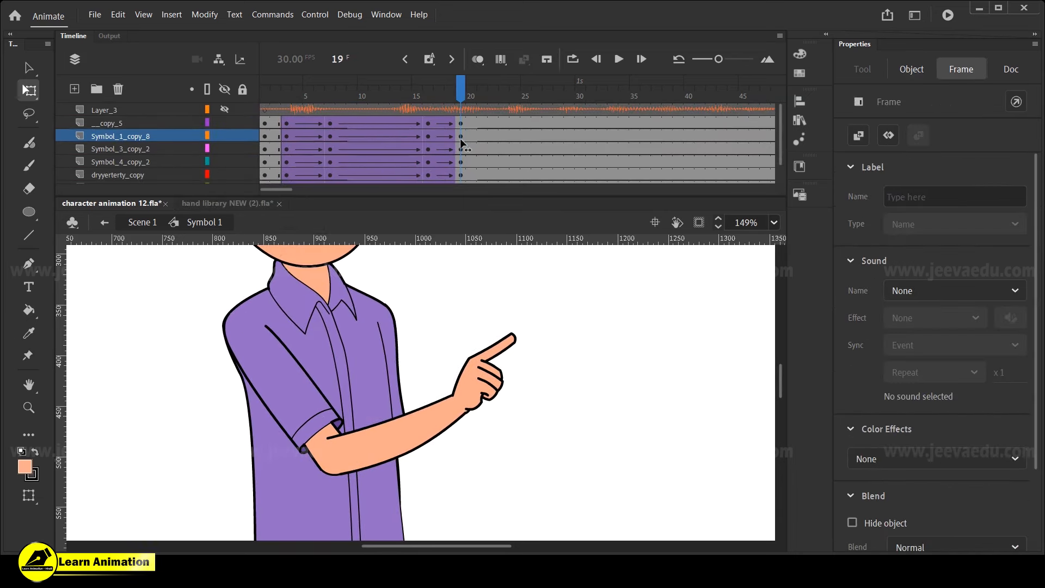
# Play back and scrub through the revised pointing gesture to examine how the body and arm settle at frame 19
pyautogui.press('z')
pyautogui.keyDown('alt'); pyautogui.click(431, 446); pyautogui.keyUp('alt')
pyautogui.keyDown('alt'); pyautogui.click(432, 408); pyautogui.keyUp('alt')
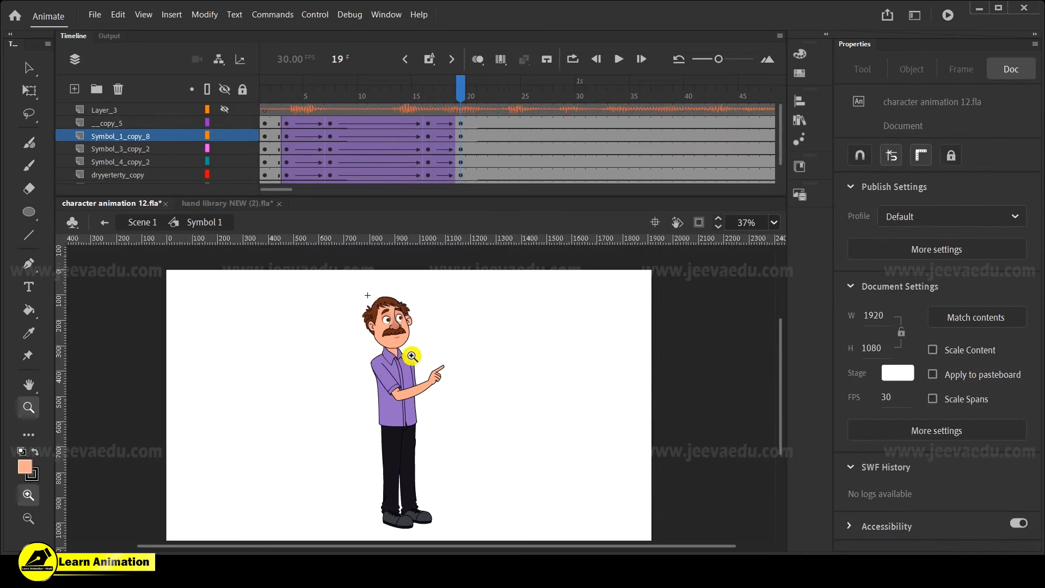
pyautogui.moveTo(350, 296); pyautogui.dragTo(452, 435)
pyautogui.click(468, 136)
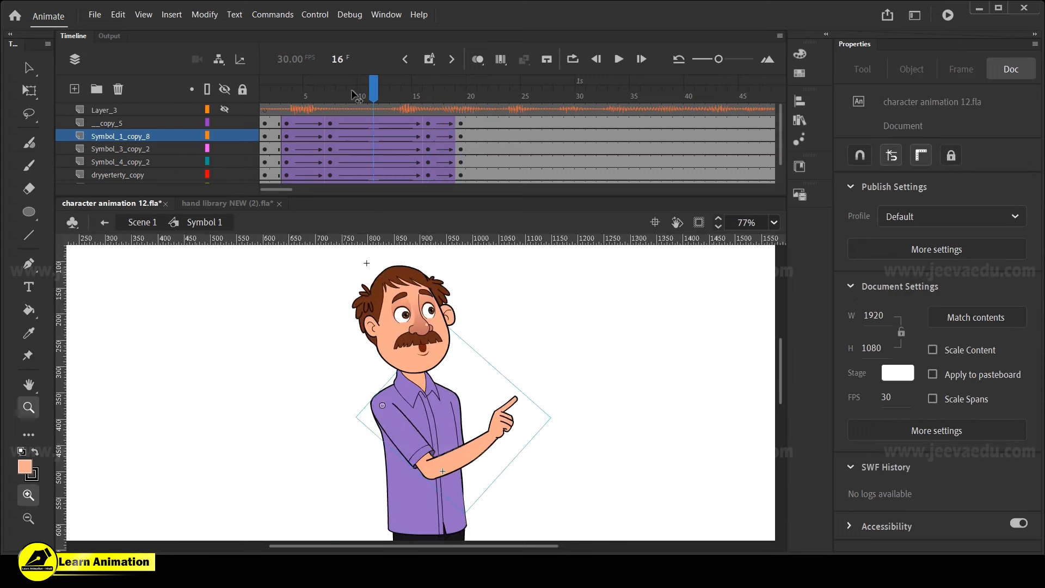
pyautogui.click(280, 112)
pyautogui.press('Return')
pyautogui.press('Return')
pyautogui.moveTo(498, 95); pyautogui.dragTo(309, 136)
pyautogui.press('Return')
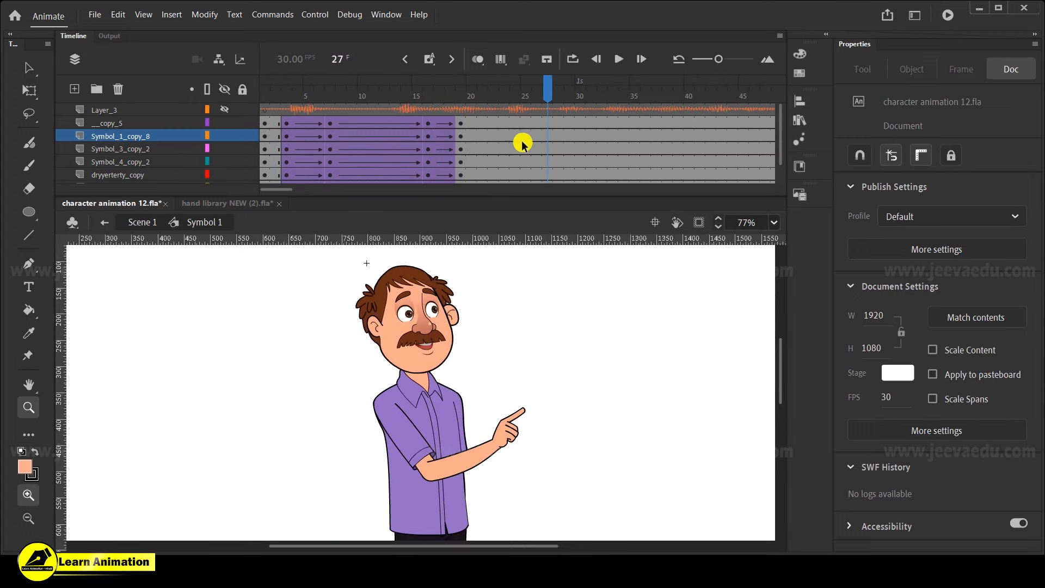
pyautogui.press('Return')
pyautogui.moveTo(478, 94); pyautogui.dragTo(459, 148)
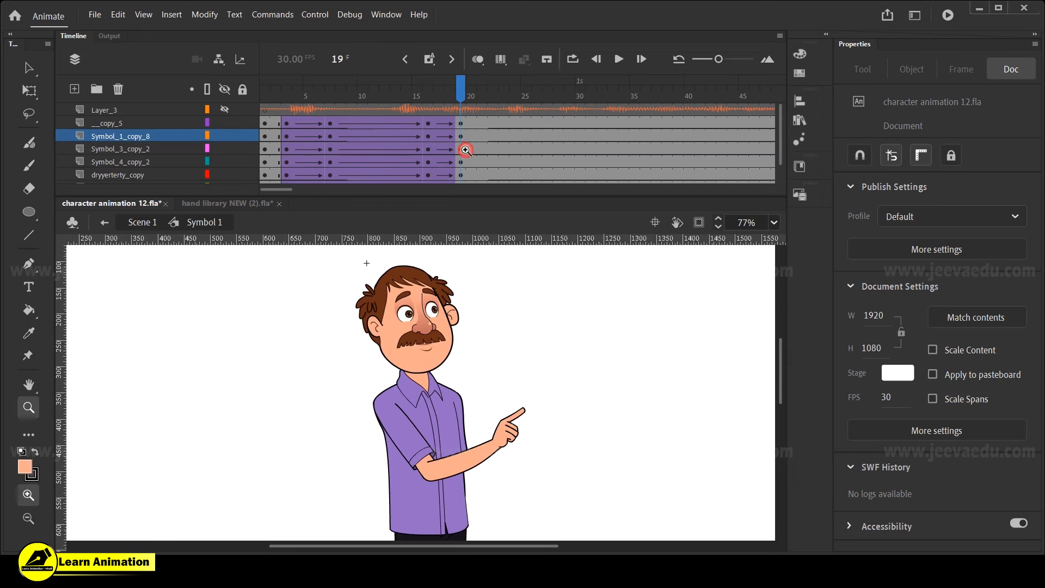
# Select the far arm behind the torso at frame 19 and rotate it very slightly
pyautogui.keyDown('alt'); pyautogui.click(444, 386); pyautogui.keyUp('alt')
pyautogui.click(443, 438)
pyautogui.keyDown('alt'); pyautogui.click(417, 458); pyautogui.keyUp('alt')
pyautogui.click(426, 390)
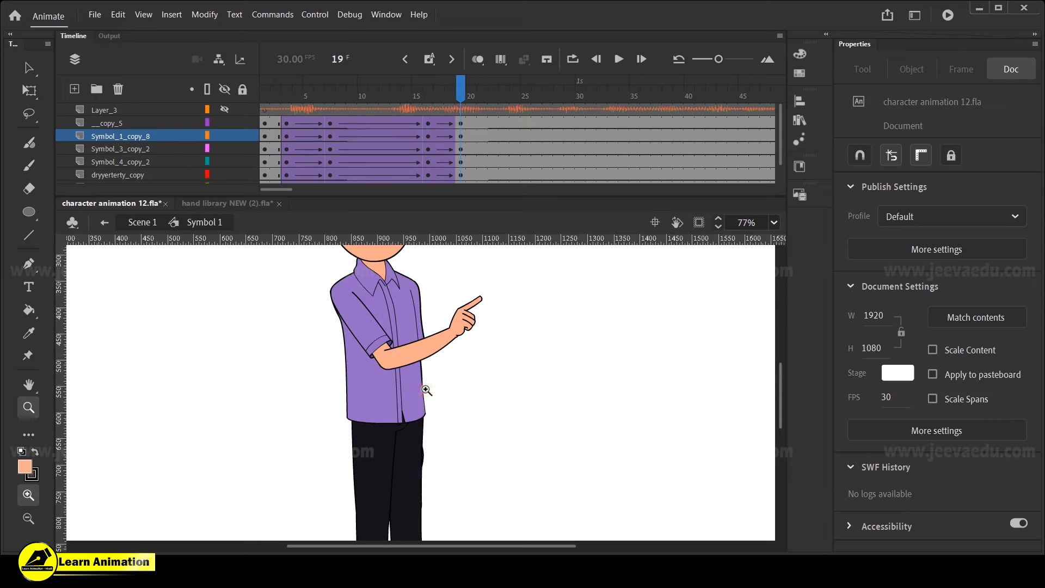
pyautogui.press('v')
pyautogui.click(426, 390)
pyautogui.press('q')
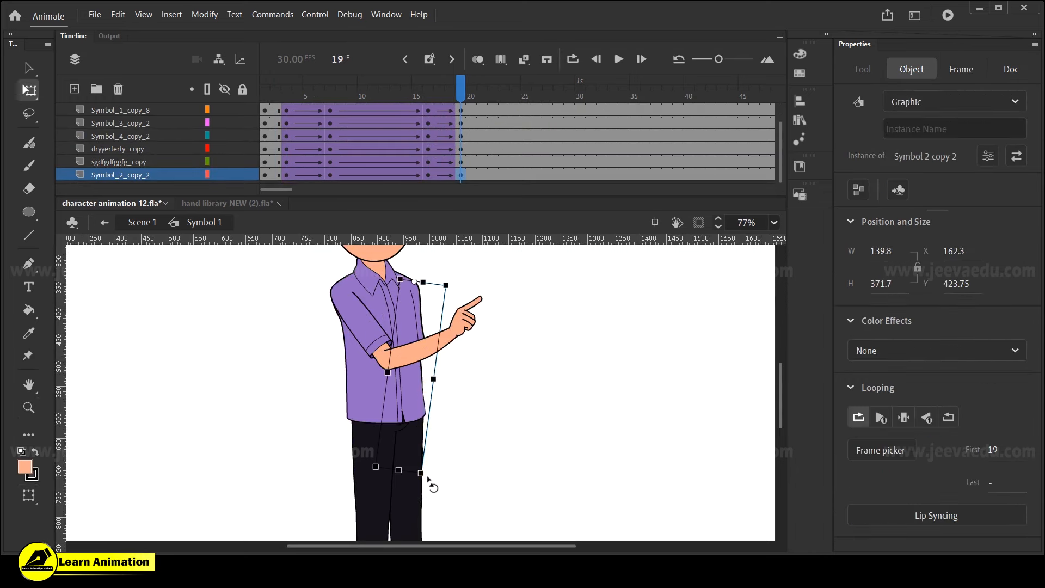
# Frame the character from head to hips and play the gesture from frame 1 to review the motion
pyautogui.moveTo(458, 99); pyautogui.dragTo(483, 126)
pyautogui.press('z')
pyautogui.keyDown('alt'); pyautogui.click(446, 370); pyautogui.keyUp('alt')
pyautogui.moveTo(310, 278); pyautogui.dragTo(468, 503)
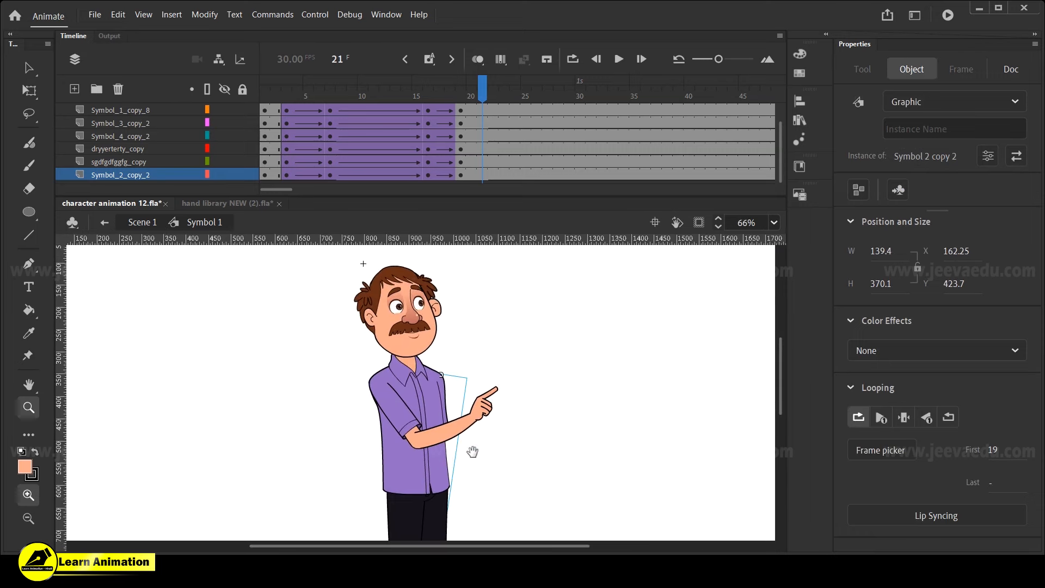
pyautogui.scroll(2, 471, 133)
pyautogui.moveTo(477, 91); pyautogui.dragTo(262, 118)
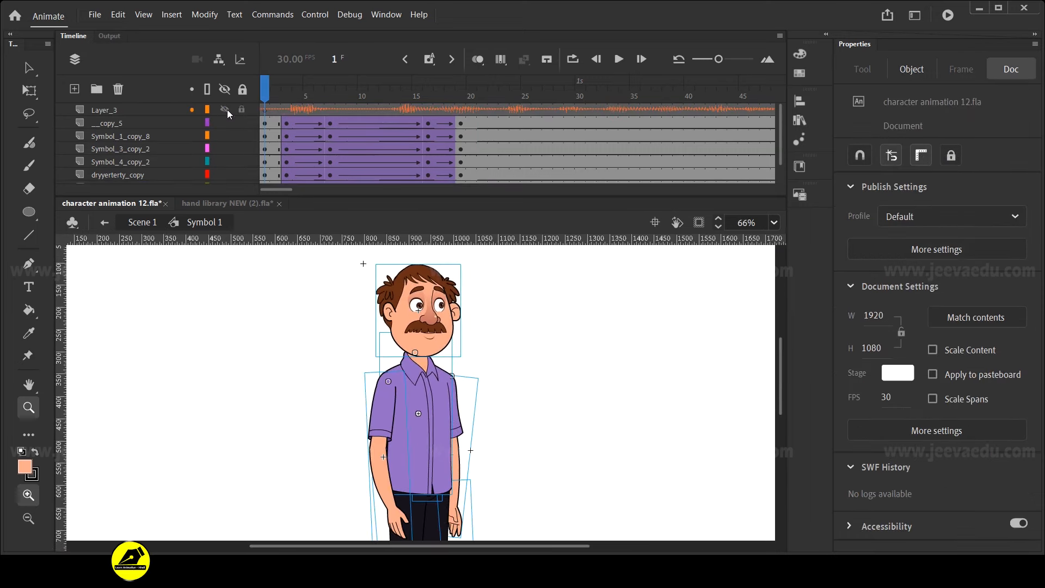
pyautogui.press('Return')
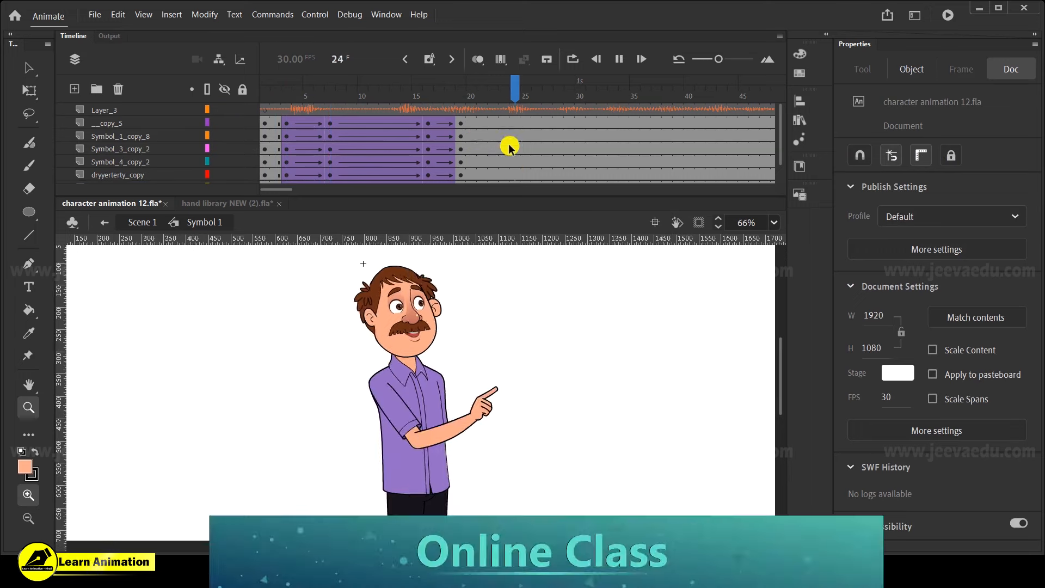
# Play the pointing gesture repeatedly from frame 3 to examine how the arm and body settle after frame 19
pyautogui.press('Return')
pyautogui.moveTo(555, 96); pyautogui.dragTo(118, 177)
pyautogui.press('Return')
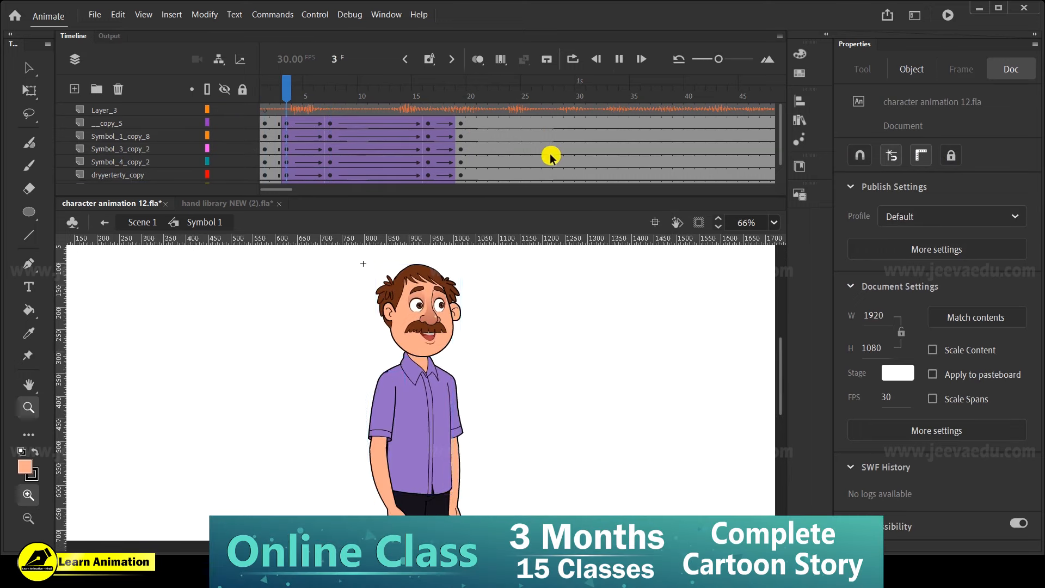
pyautogui.press('Return')
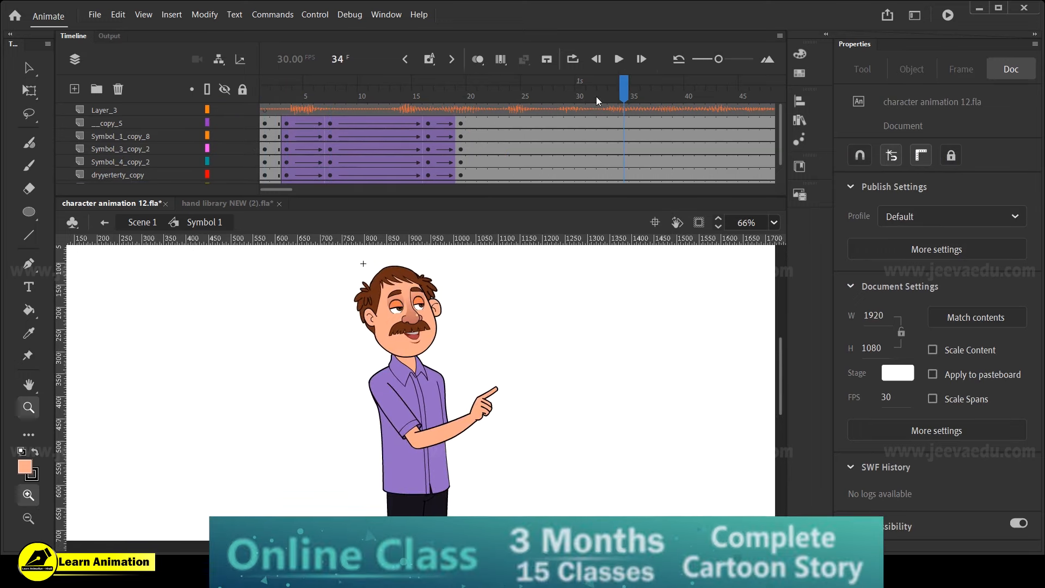
pyautogui.press('Return')
pyautogui.press('Return')
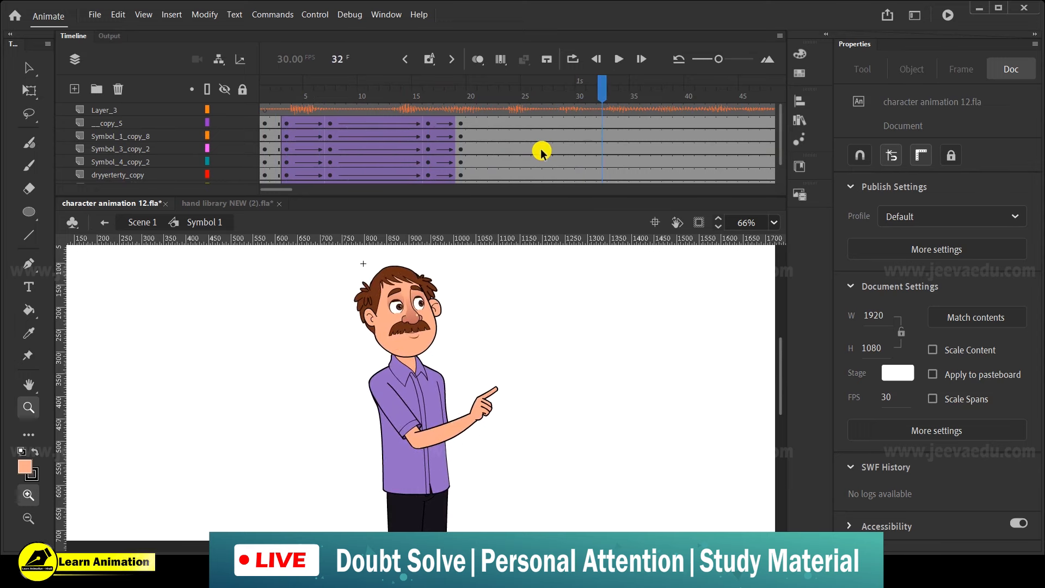
pyautogui.press('Return')
pyautogui.press('Return')
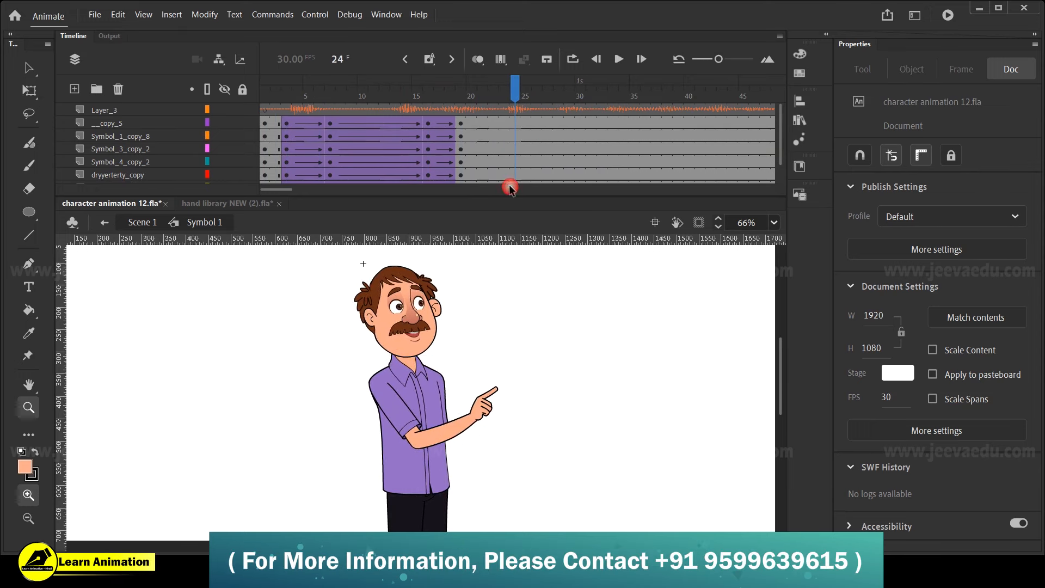
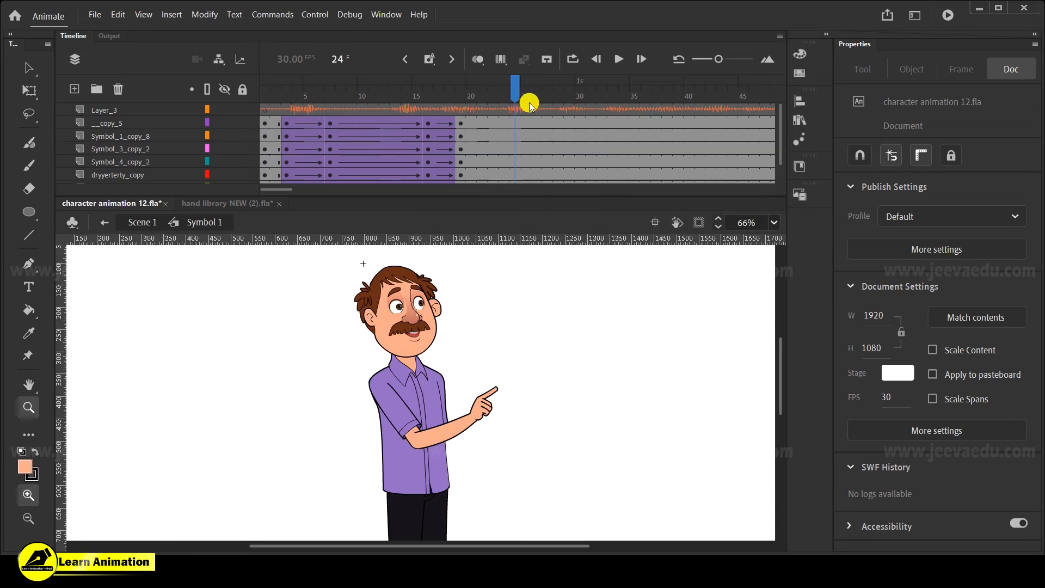
# Replay the gesture from its start and on past frame 50 to examine how long the pointing pose should hold
pyautogui.moveTo(515, 99); pyautogui.dragTo(191, 151)
pyautogui.press('Return')
pyautogui.press('Return')
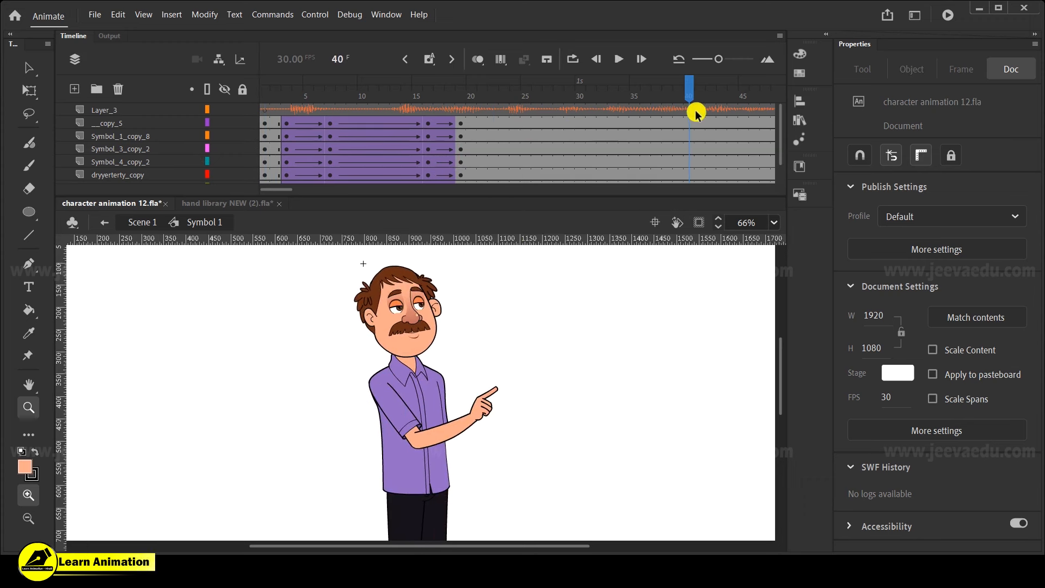
pyautogui.moveTo(714, 101); pyautogui.dragTo(727, 101)
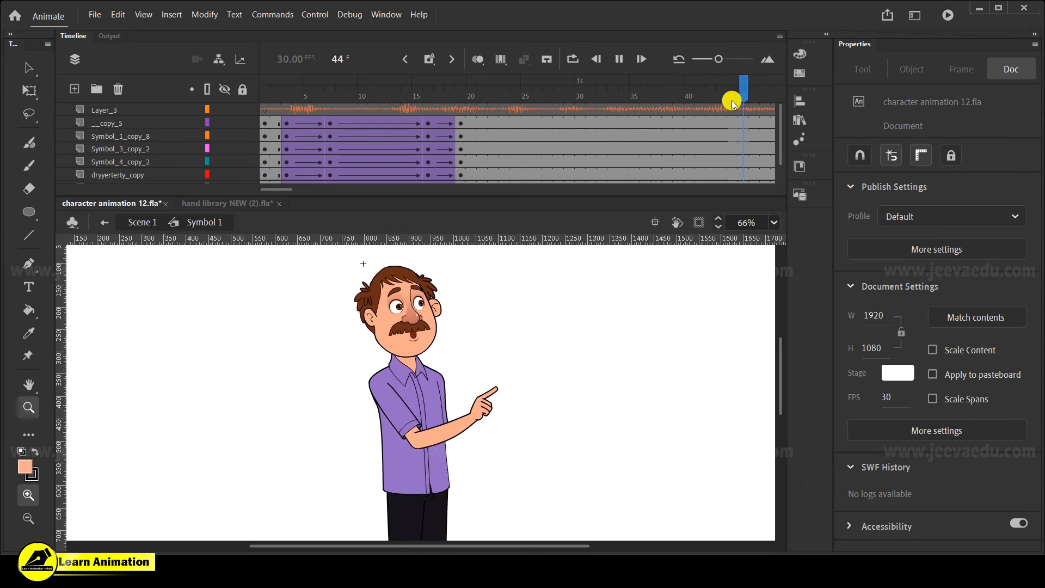
pyautogui.moveTo(280, 190); pyautogui.dragTo(291, 190)
pyautogui.press('Return')
pyautogui.moveTo(705, 98); pyautogui.dragTo(342, 122)
pyautogui.press('Return')
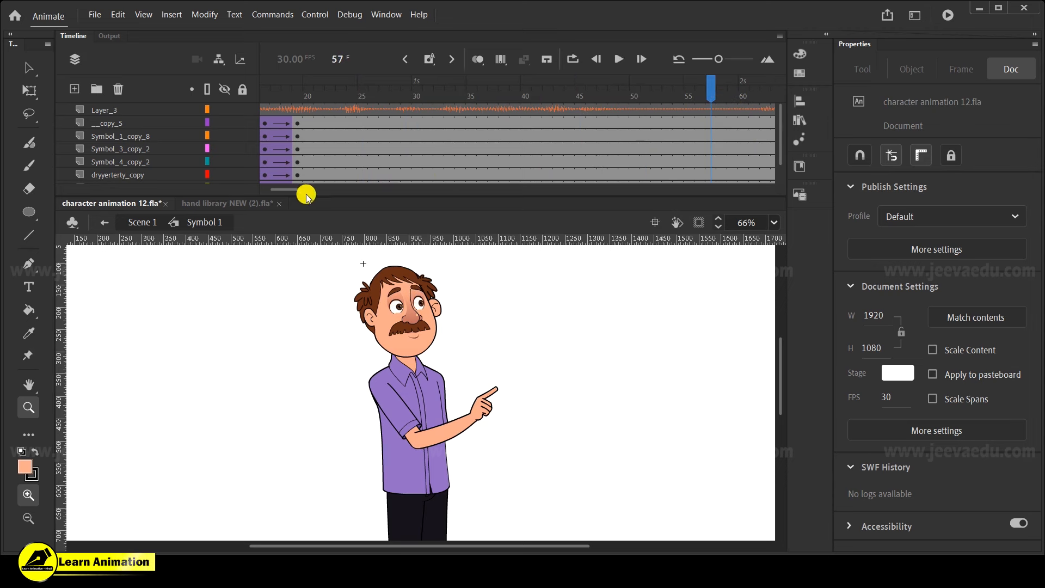
pyautogui.press('Return')
pyautogui.press('Return')
pyautogui.moveTo(322, 191); pyautogui.dragTo(306, 191)
pyautogui.click(451, 119)
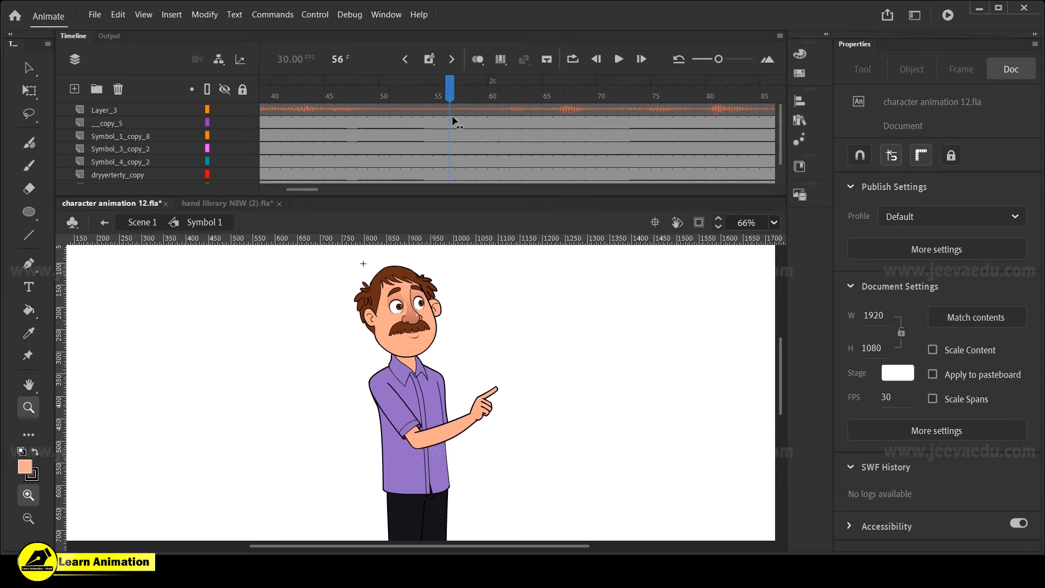
pyautogui.moveTo(309, 189); pyautogui.dragTo(298, 191)
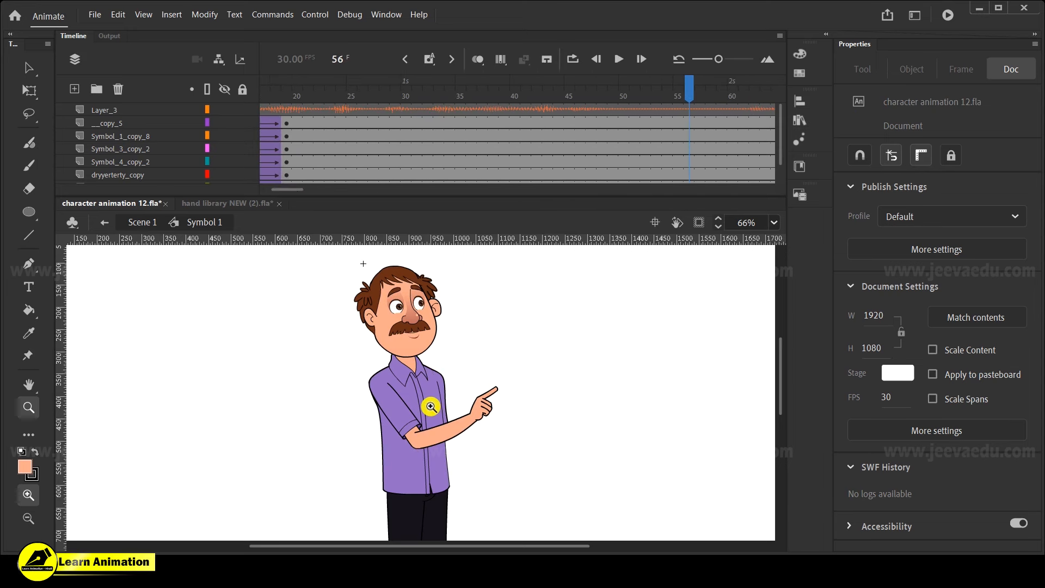
# Insert keyframes at frame 57 on the body-part layers and create a classic tween between frames 19 and 57
pyautogui.moveTo(691, 110); pyautogui.dragTo(692, 194)
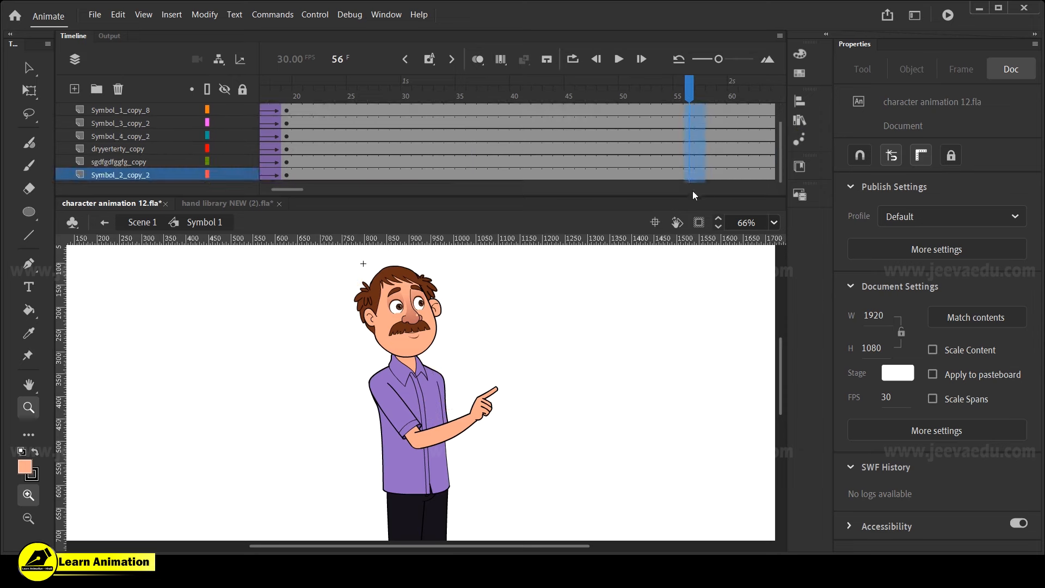
pyautogui.scroll(2, 713, 127)
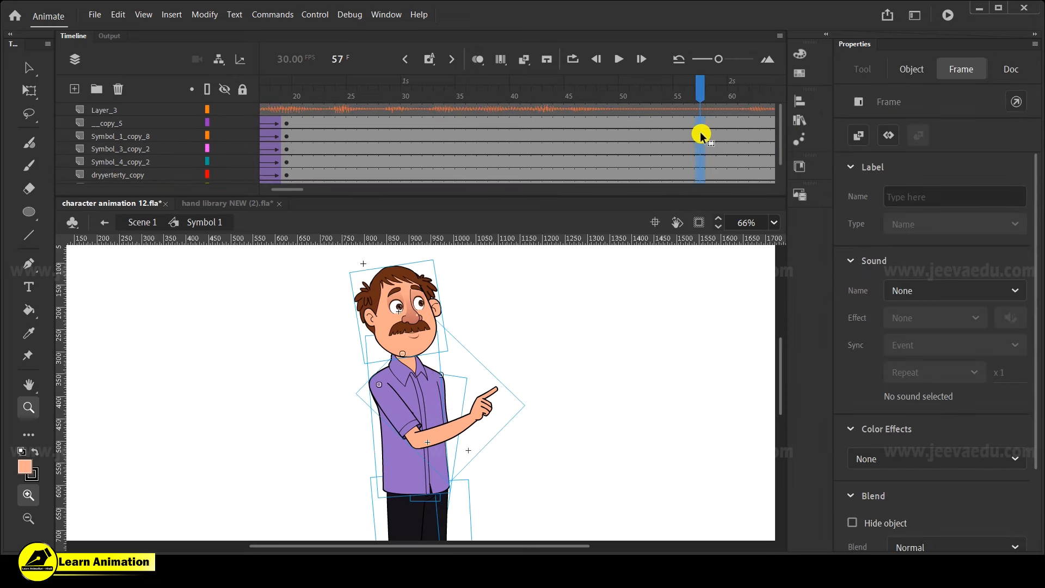
pyautogui.moveTo(697, 89); pyautogui.dragTo(288, 142)
pyautogui.moveTo(295, 190); pyautogui.dragTo(291, 194)
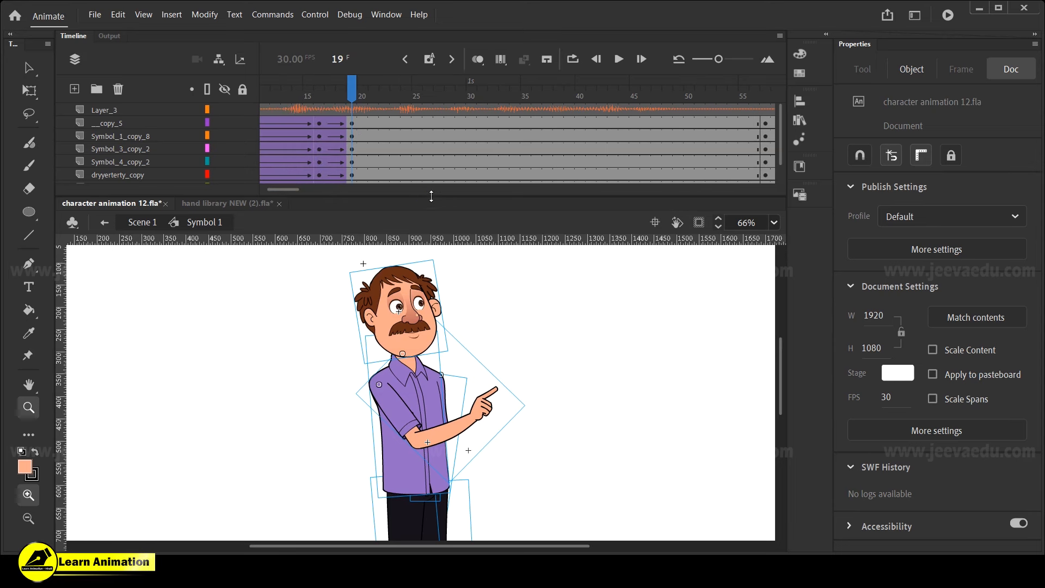
pyautogui.moveTo(431, 196); pyautogui.dragTo(430, 204)
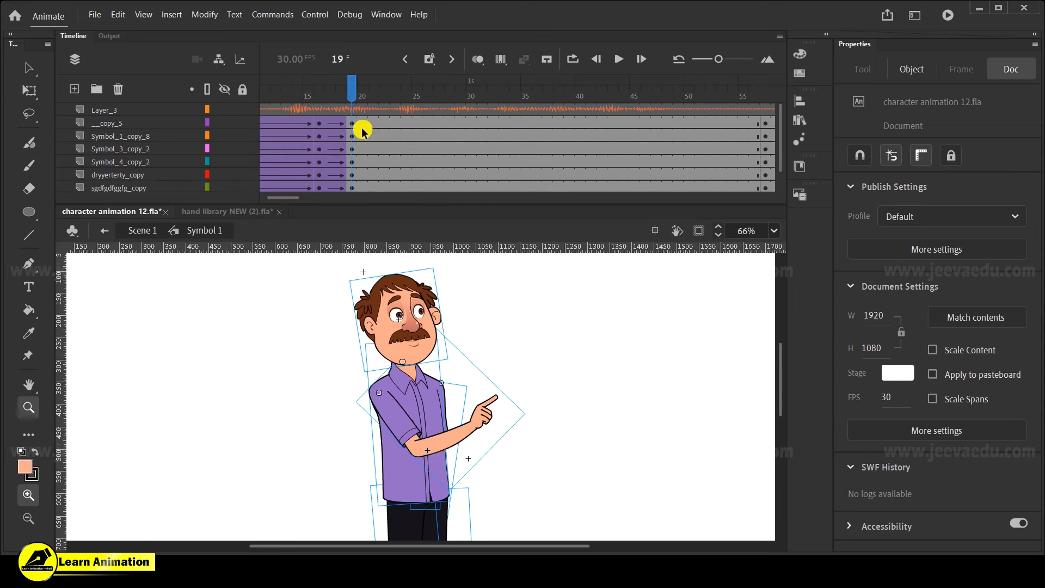
pyautogui.moveTo(364, 124); pyautogui.dragTo(364, 165)
pyautogui.click(366, 184)
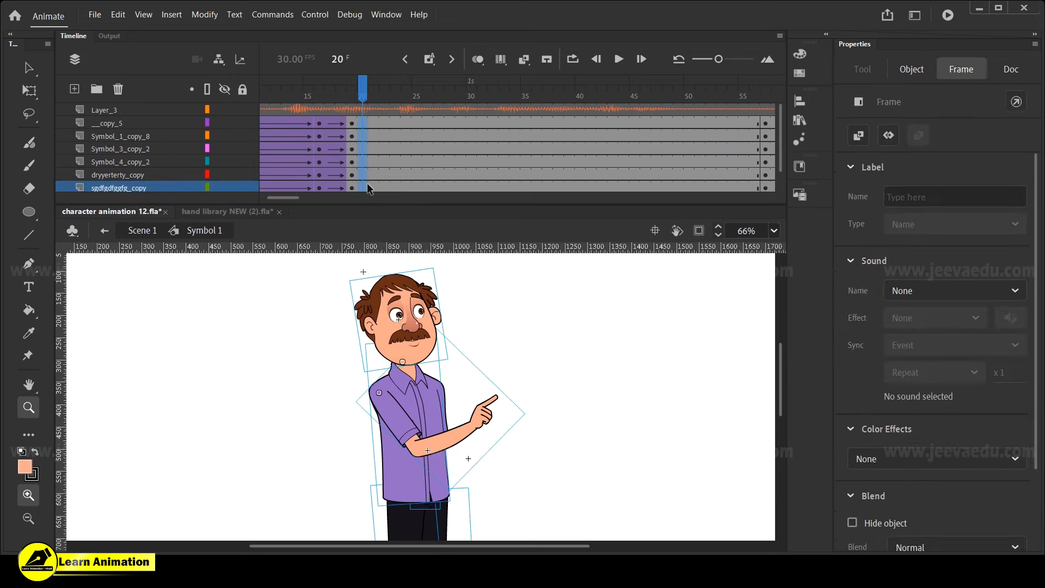
pyautogui.rightClick(362, 137)
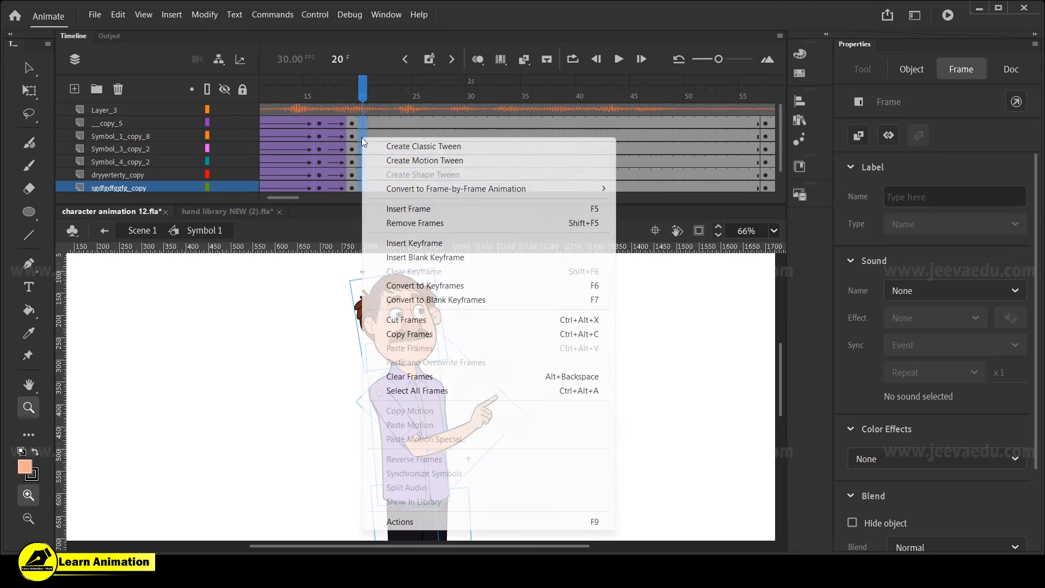
pyautogui.click(401, 145)
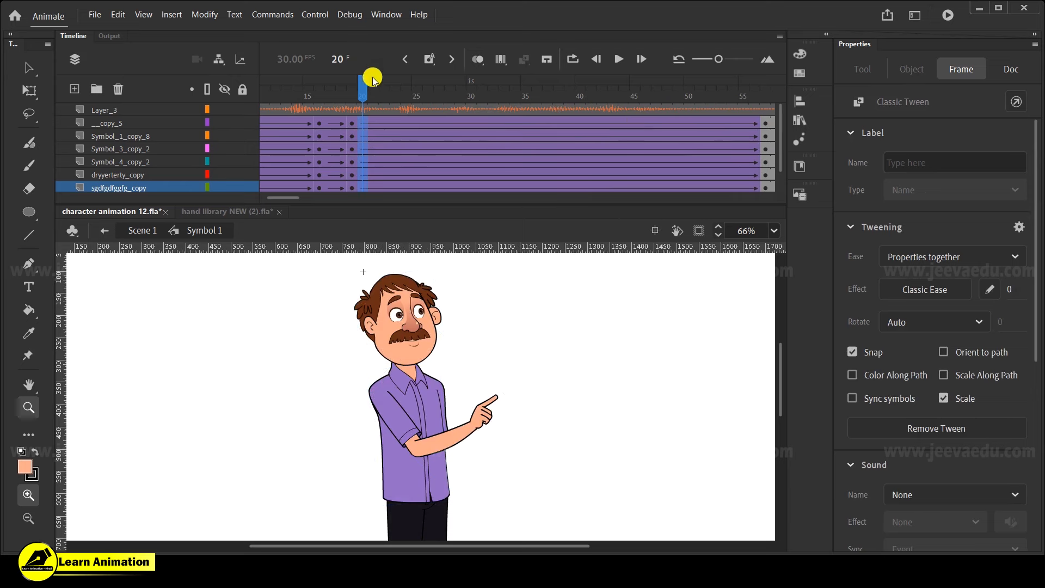
# Play and scrub around frame 50 to examine where the held pose should end against the dialogue
pyautogui.press('Return')
pyautogui.press('Return')
pyautogui.click(711, 96)
pyautogui.moveTo(683, 107)
pyautogui.mouseDown()
pyautogui.moveTo(427, 108)
pyautogui.moveTo(689, 109)
pyautogui.moveTo(657, 122)
pyautogui.moveTo(525, 121)
pyautogui.moveTo(690, 125)
pyautogui.mouseUp()
pyautogui.click(695, 114)
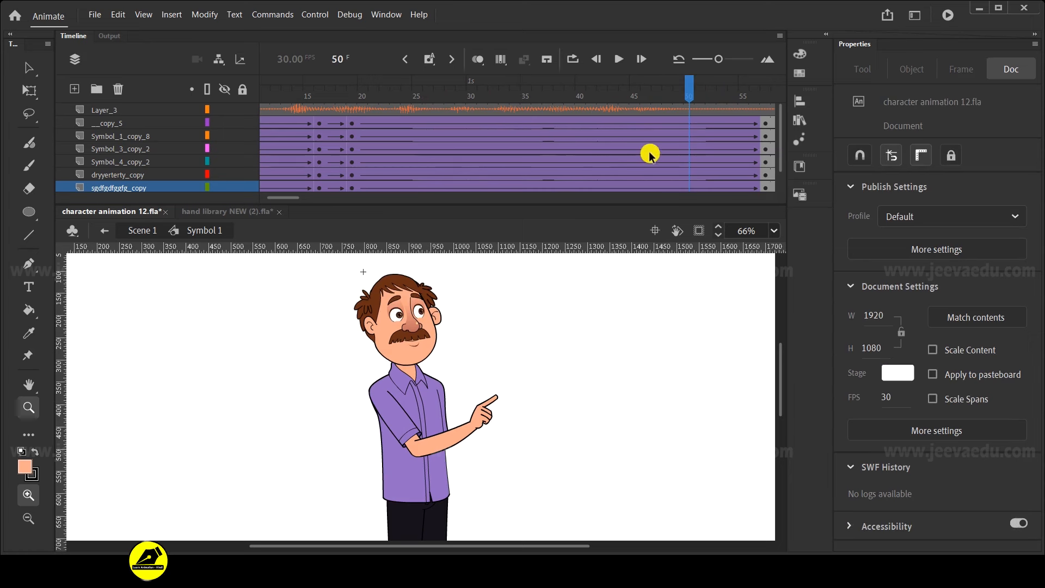
# Remove the classic tween between frames 19 and 57 from the body-part layers
pyautogui.moveTo(649, 128); pyautogui.dragTo(668, 204)
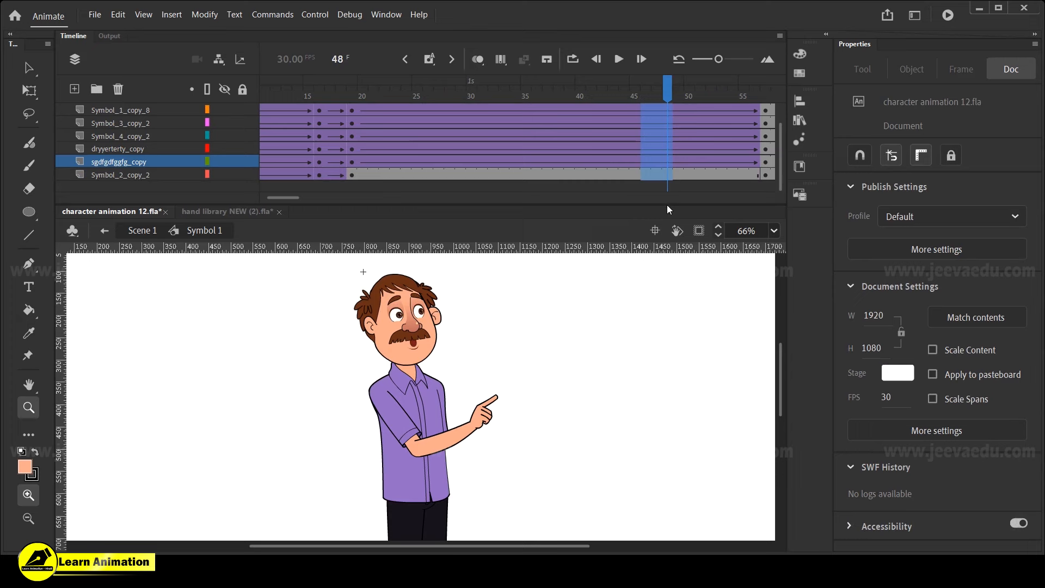
pyautogui.rightClick(661, 163)
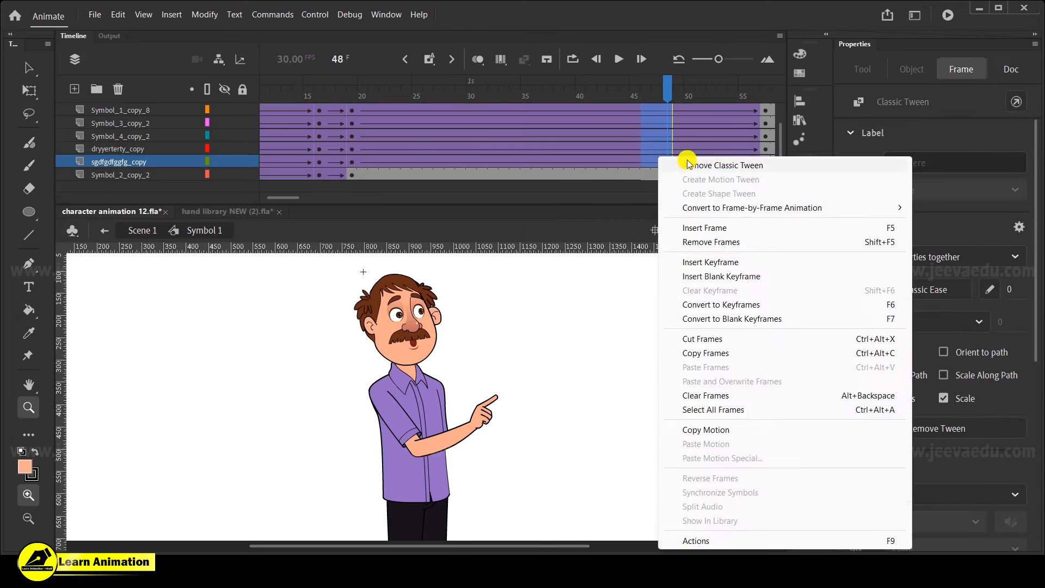
pyautogui.click(689, 162)
pyautogui.scroll(2, 683, 137)
# Clear the keyframes at frame 57 on all the body-part layers
pyautogui.click(677, 102)
pyautogui.moveTo(678, 104); pyautogui.dragTo(788, 128)
pyautogui.moveTo(600, 125); pyautogui.dragTo(610, 224)
pyautogui.rightClick(594, 160)
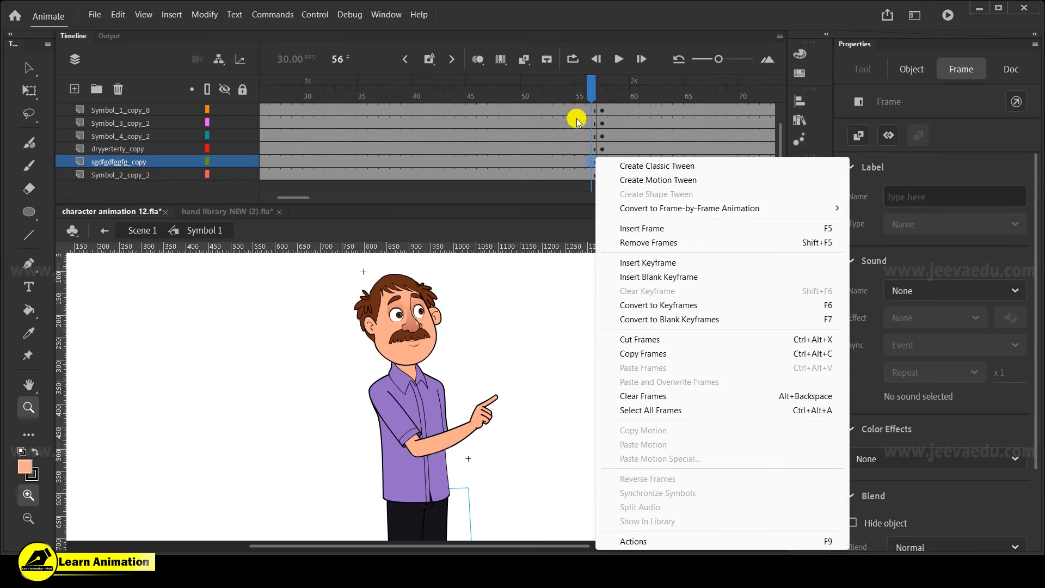
pyautogui.click(582, 136)
pyautogui.moveTo(583, 136); pyautogui.dragTo(616, 221)
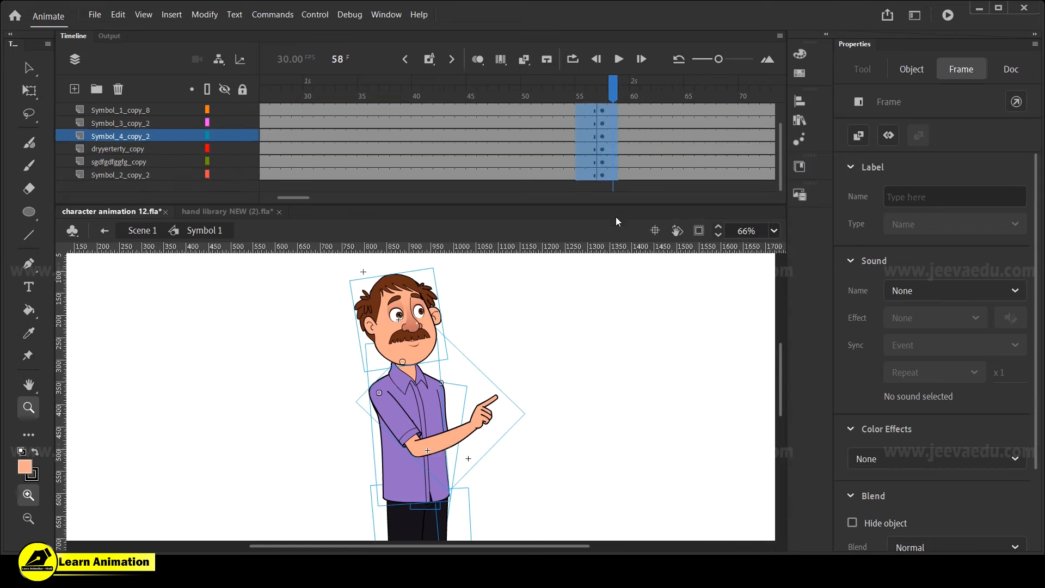
pyautogui.rightClick(610, 166)
pyautogui.click(632, 303)
# Insert keyframes at frame 51 on all the body-part layers
pyautogui.scroll(2, 576, 109)
pyautogui.click(515, 109)
pyautogui.moveTo(533, 112); pyautogui.dragTo(537, 217)
pyautogui.scroll(2, 524, 135)
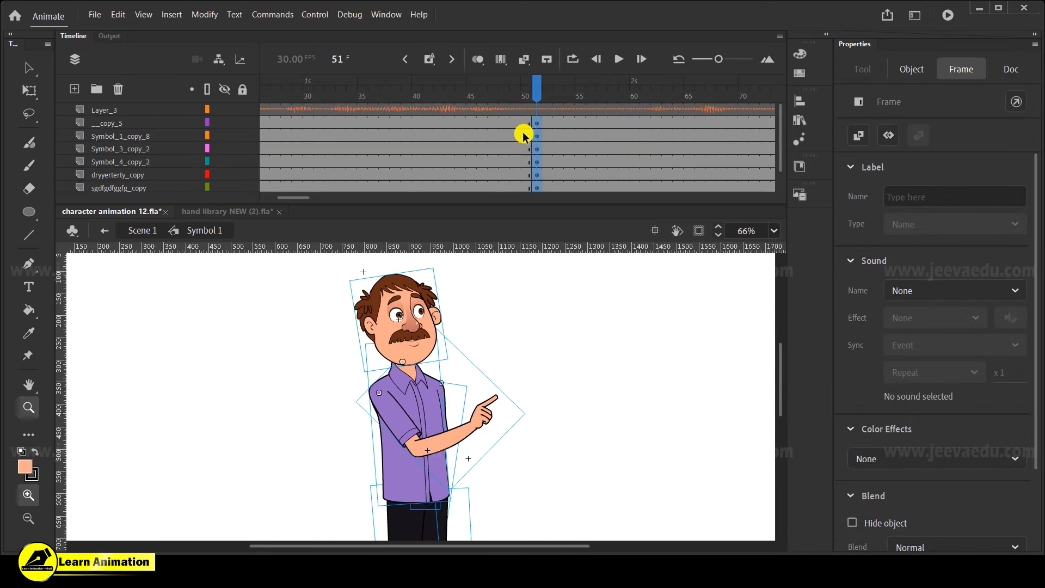
pyautogui.moveTo(307, 194); pyautogui.dragTo(296, 198)
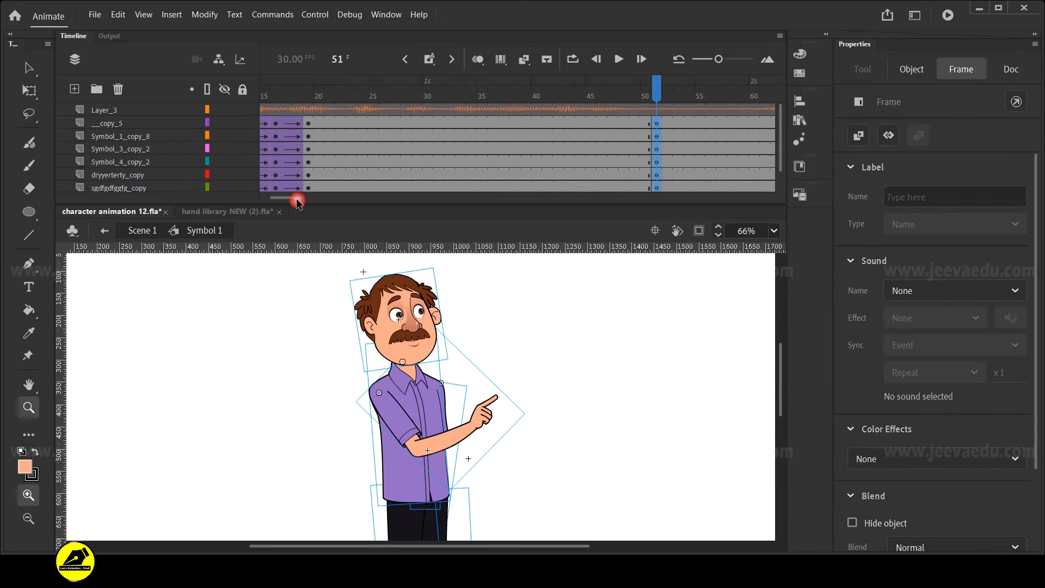
# Create a classic tween between frames 19 and 51 on the body-part layers, with Classic Ease-Out at 100
pyautogui.click(440, 124)
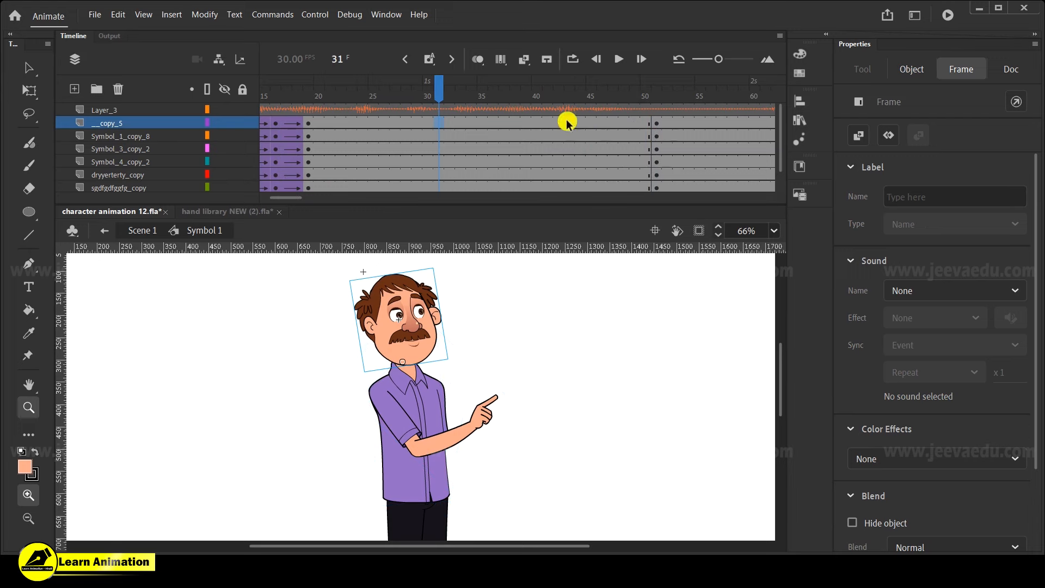
pyautogui.moveTo(566, 123); pyautogui.dragTo(570, 211)
pyautogui.rightClick(564, 163)
pyautogui.click(604, 172)
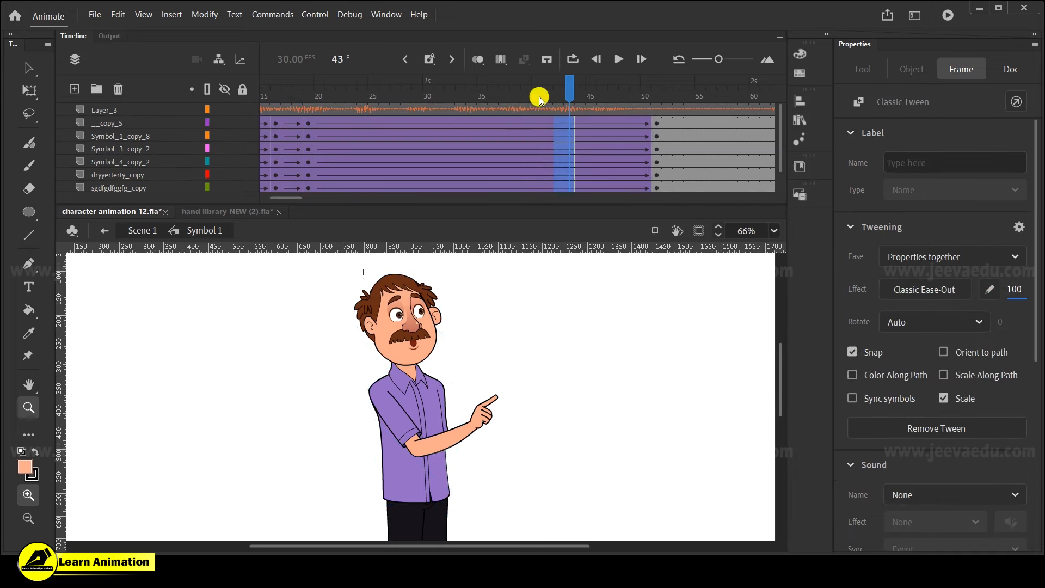
# Select the whole character at frame 51 and skew it very slightly toward the pointing direction with Free Transform
pyautogui.click(656, 89)
pyautogui.keyDown('alt'); pyautogui.click(450, 360); pyautogui.keyUp('alt')
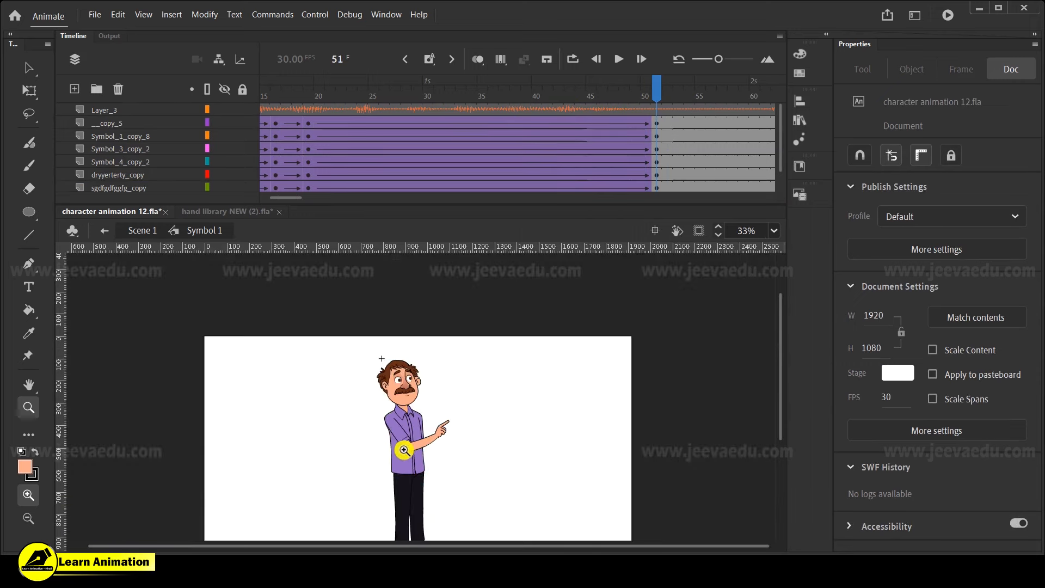
pyautogui.press('v')
pyautogui.moveTo(358, 369); pyautogui.dragTo(459, 507)
pyautogui.press('z')
pyautogui.click(417, 417)
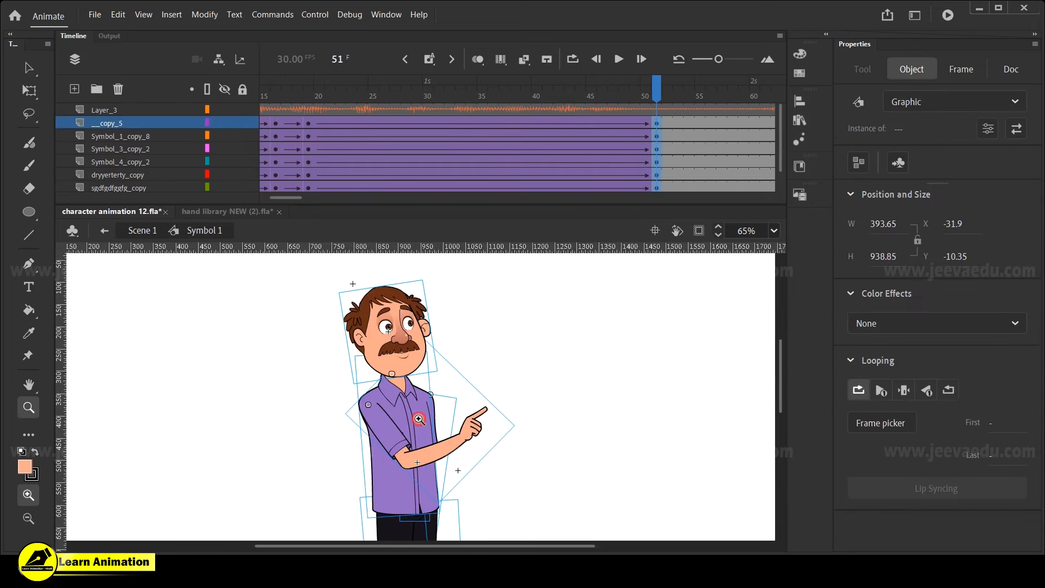
pyautogui.click(414, 328)
pyautogui.press('q')
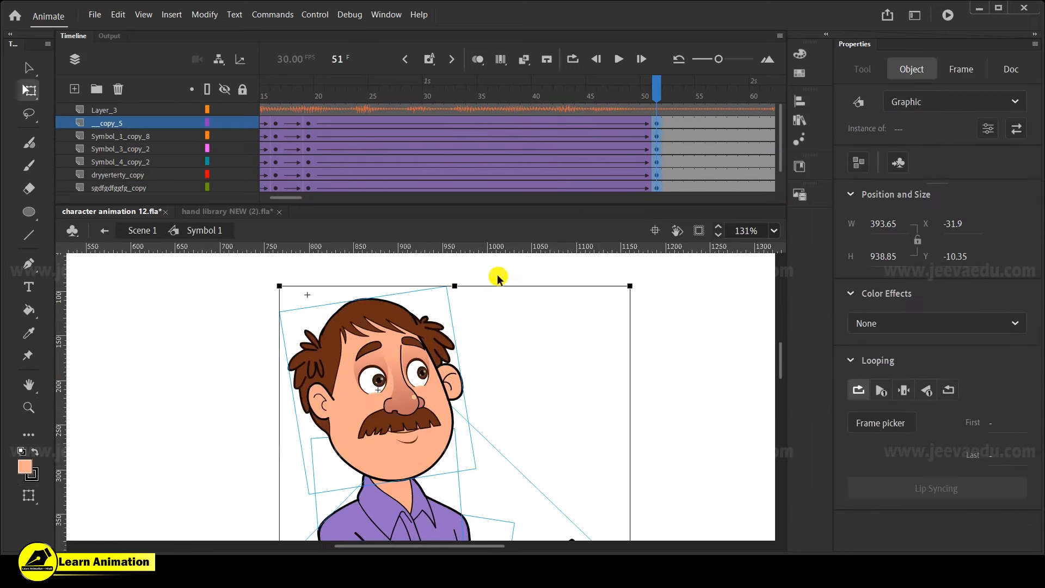
pyautogui.moveTo(497, 287); pyautogui.dragTo(503, 286)
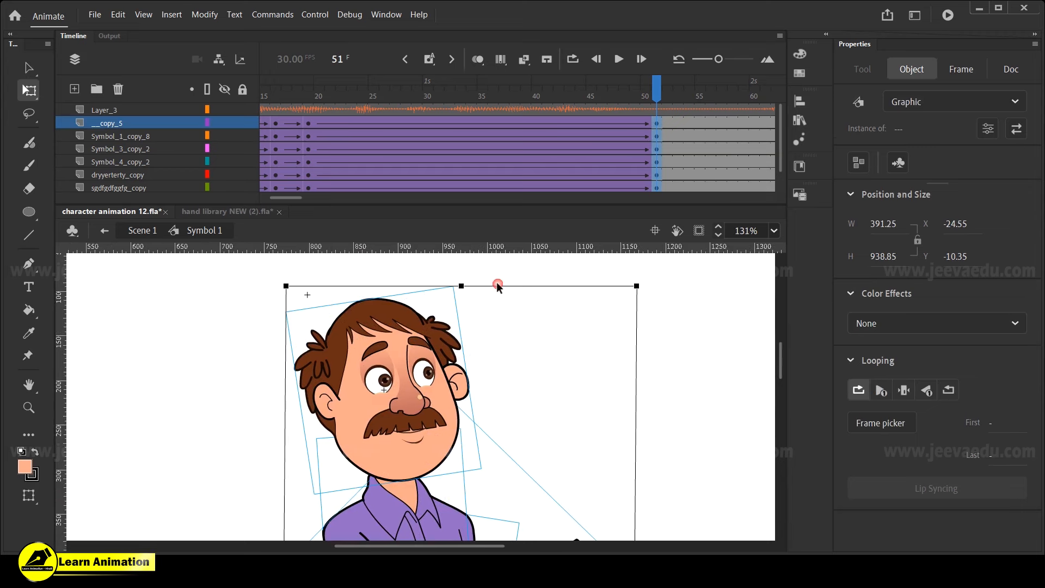
# Select the head, torso and arms at frame 51, pivot them at the waist and rotate them slightly toward the pointing direction
pyautogui.press('z')
pyautogui.keyDown('alt'); pyautogui.click(452, 436); pyautogui.keyUp('alt')
pyautogui.keyDown('alt'); pyautogui.click(452, 436); pyautogui.keyUp('alt')
pyautogui.press('v')
pyautogui.moveTo(368, 330); pyautogui.dragTo(445, 421)
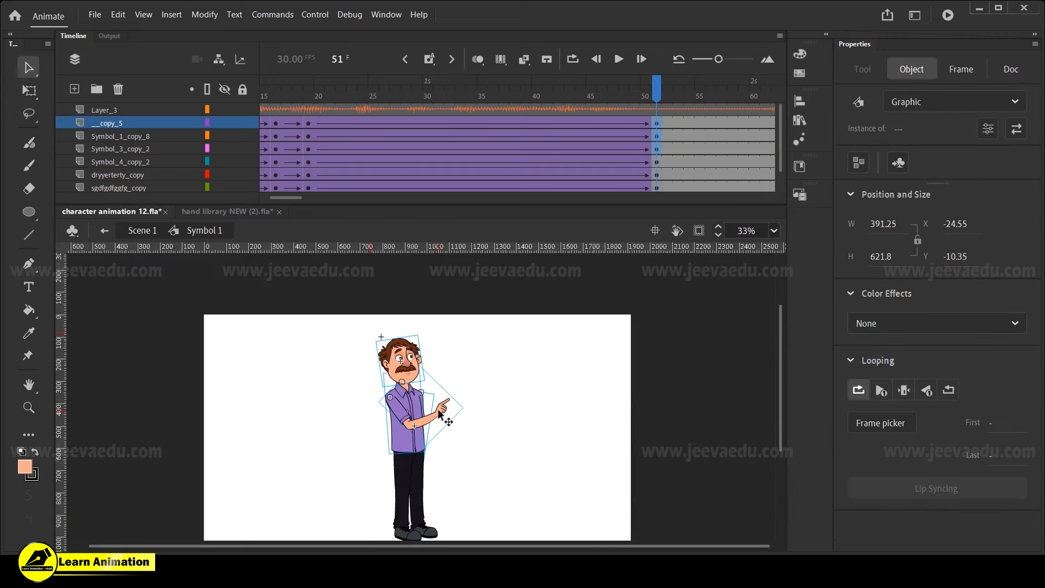
pyautogui.press('z')
pyautogui.click(407, 437)
pyautogui.press('q')
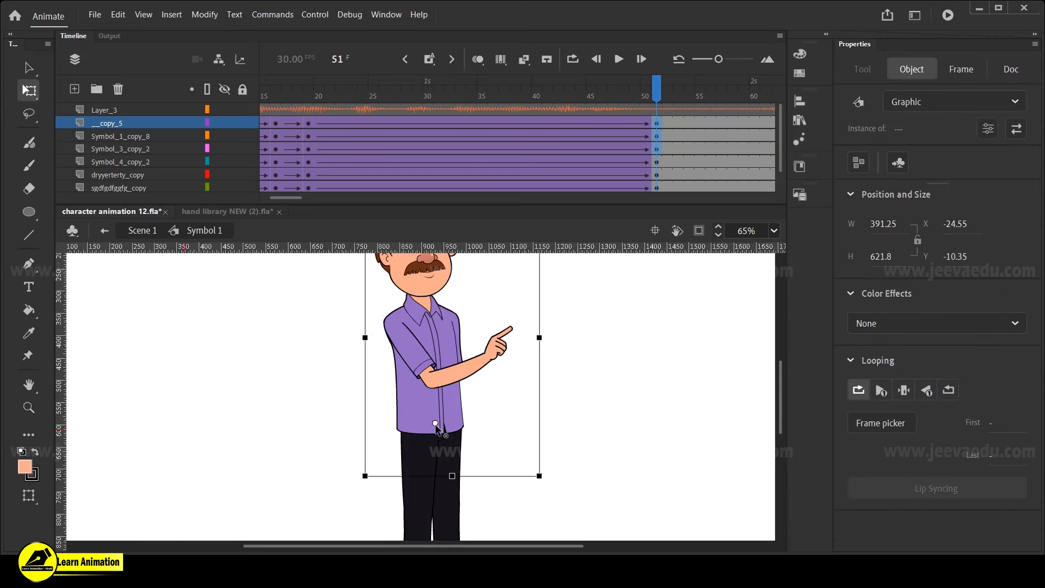
pyautogui.scroll(4, 518, 354)
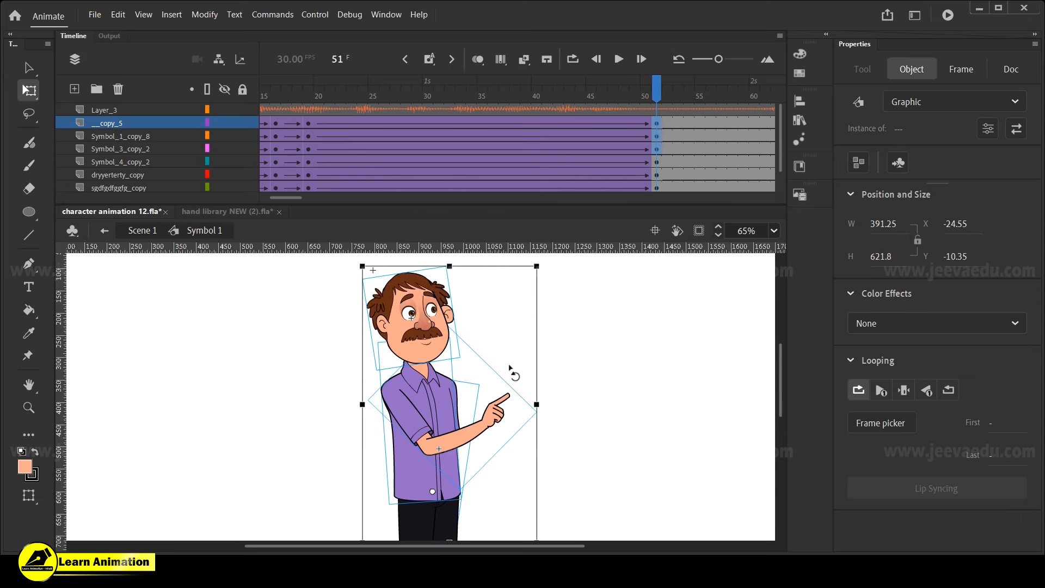
pyautogui.moveTo(546, 267); pyautogui.dragTo(550, 269)
# Hide Layer_3, scrub between frames 19 and 51 to compare the poses, and select the character at frame 51
pyautogui.moveTo(655, 85); pyautogui.dragTo(309, 155)
pyautogui.click(224, 109)
pyautogui.press('z')
pyautogui.moveTo(308, 86); pyautogui.dragTo(313, 135)
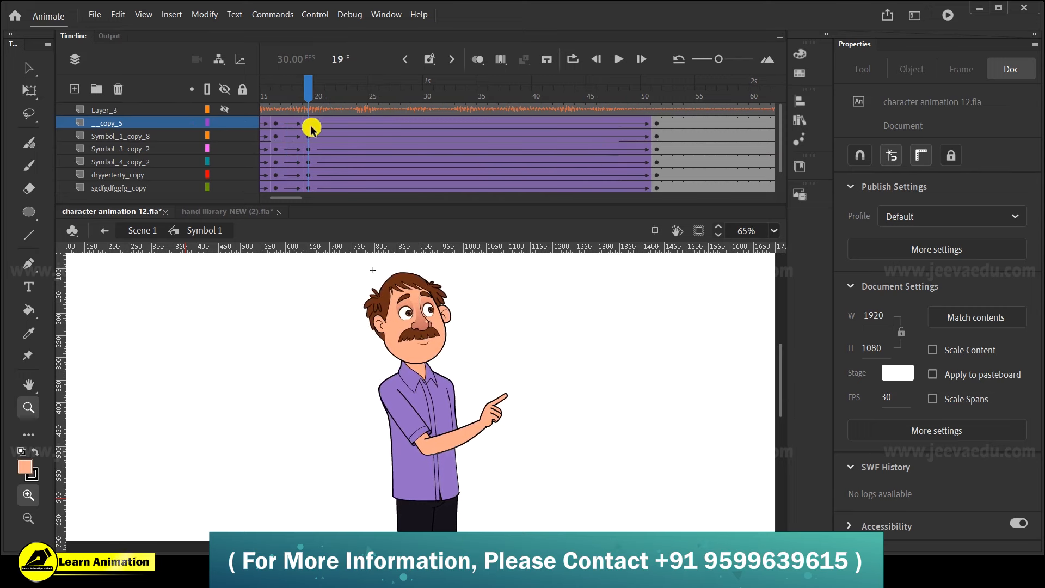
pyautogui.moveTo(323, 87); pyautogui.dragTo(656, 142)
pyautogui.hotkey('ctrl', 'a')
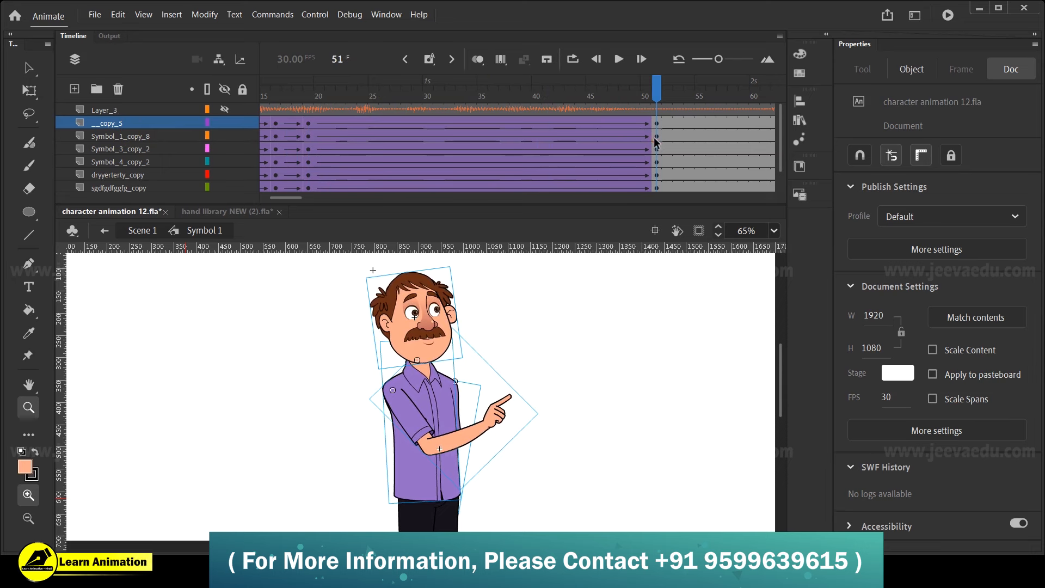
# Select the pointing arm at frame 51 and rotate it slightly upward from the shoulder with Free Transform
pyautogui.press('v')
pyautogui.click(525, 448)
pyautogui.click(495, 414)
pyautogui.press('q')
pyautogui.moveTo(543, 419); pyautogui.dragTo(546, 409)
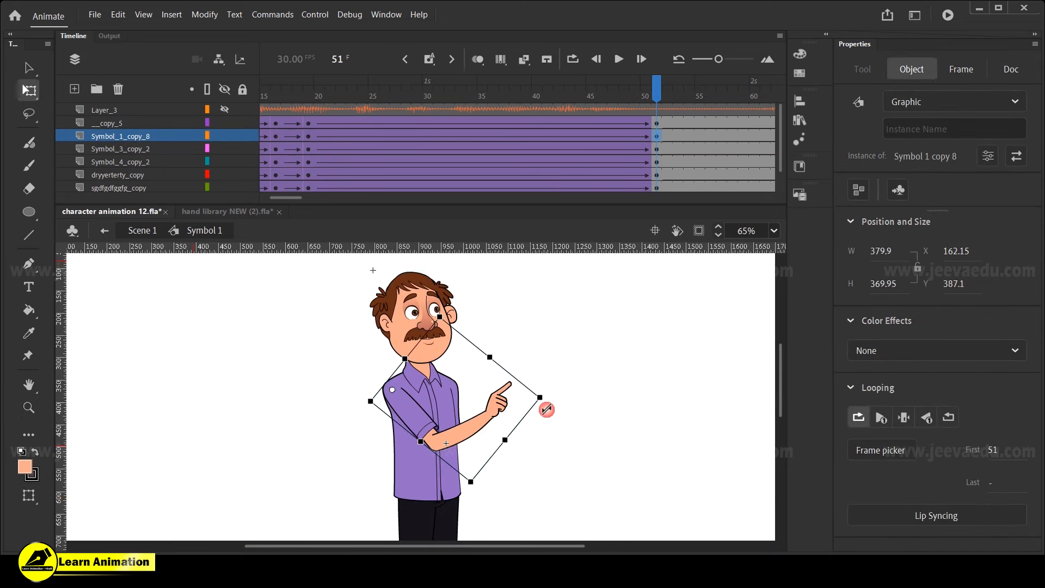
# Inside the pointing arm's symbol, add a forearm keyframe at frame 51 and create a classic tween from frame 19
pyautogui.doubleClick(495, 414)
pyautogui.click(516, 140)
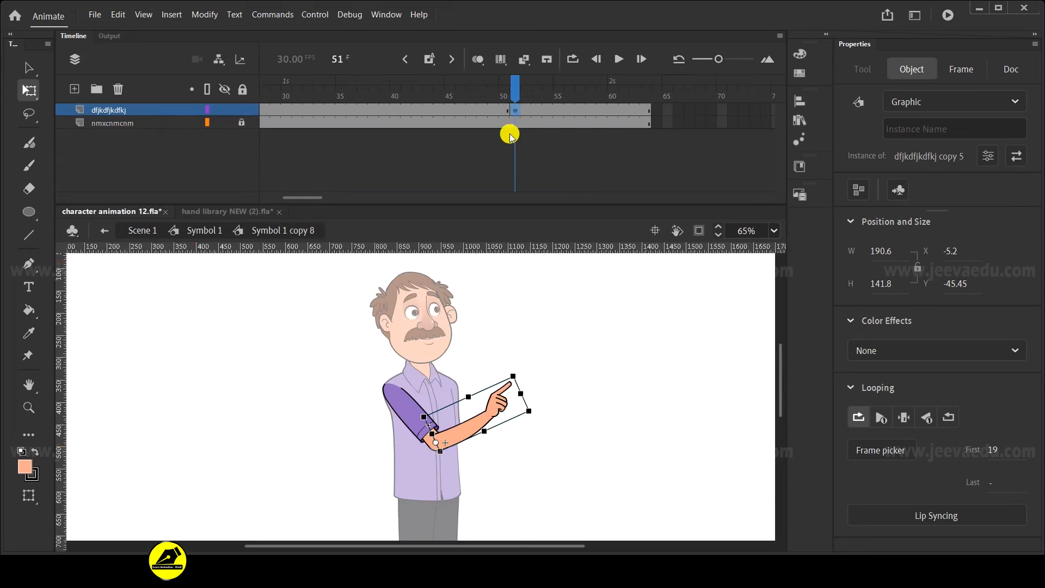
pyautogui.rightClick(483, 110)
pyautogui.click(514, 117)
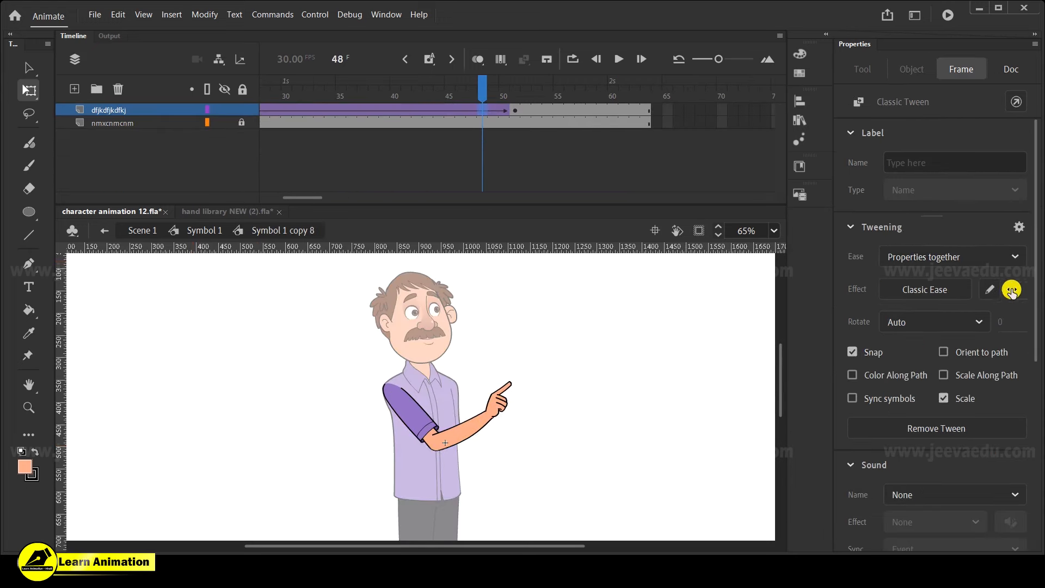
# Rotate the forearm slightly downward at frame 51 and return to Symbol 1
pyautogui.click(515, 110)
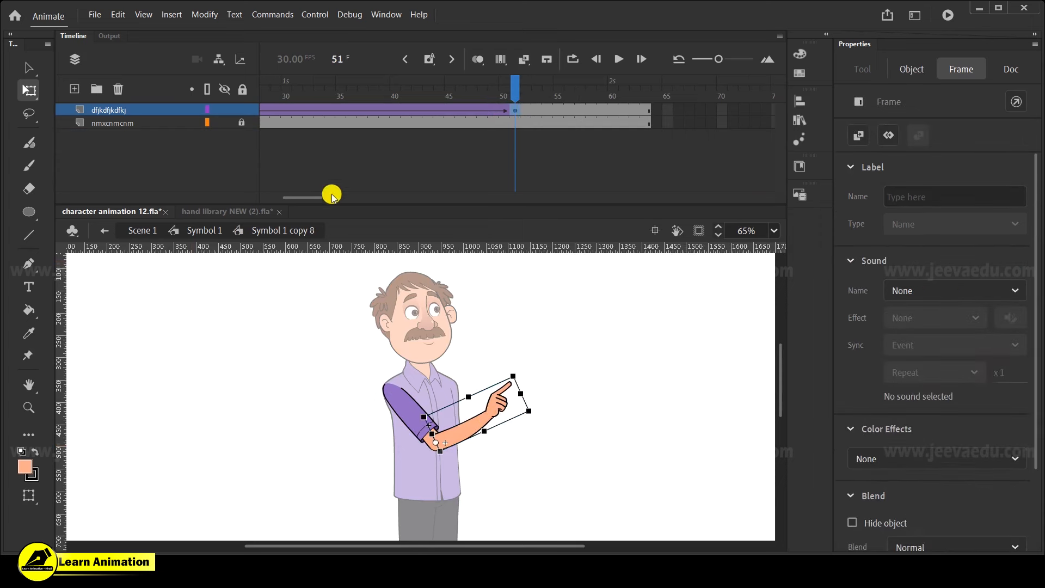
pyautogui.moveTo(332, 196); pyautogui.dragTo(298, 203)
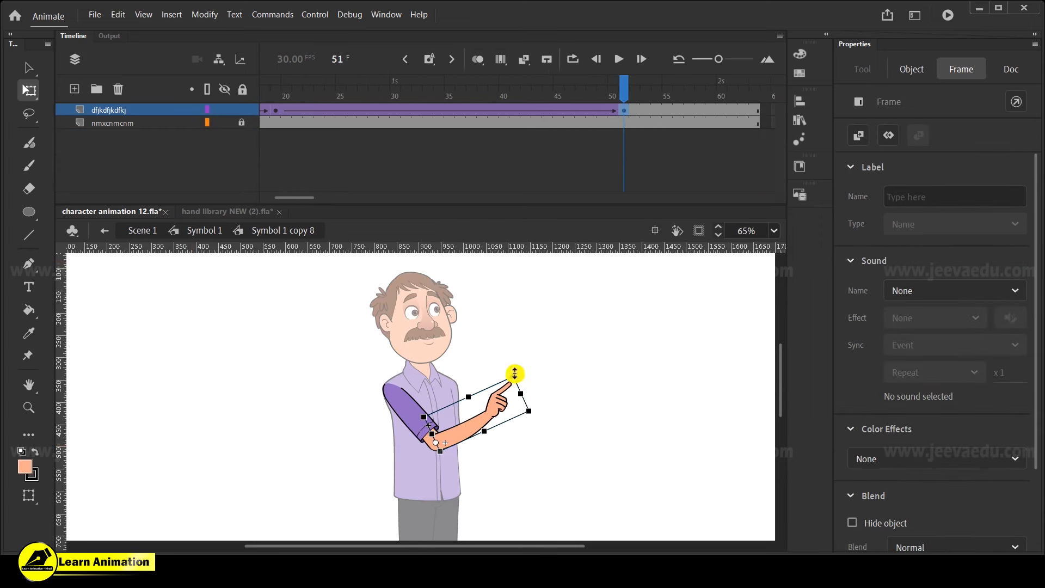
pyautogui.moveTo(517, 372); pyautogui.dragTo(524, 385)
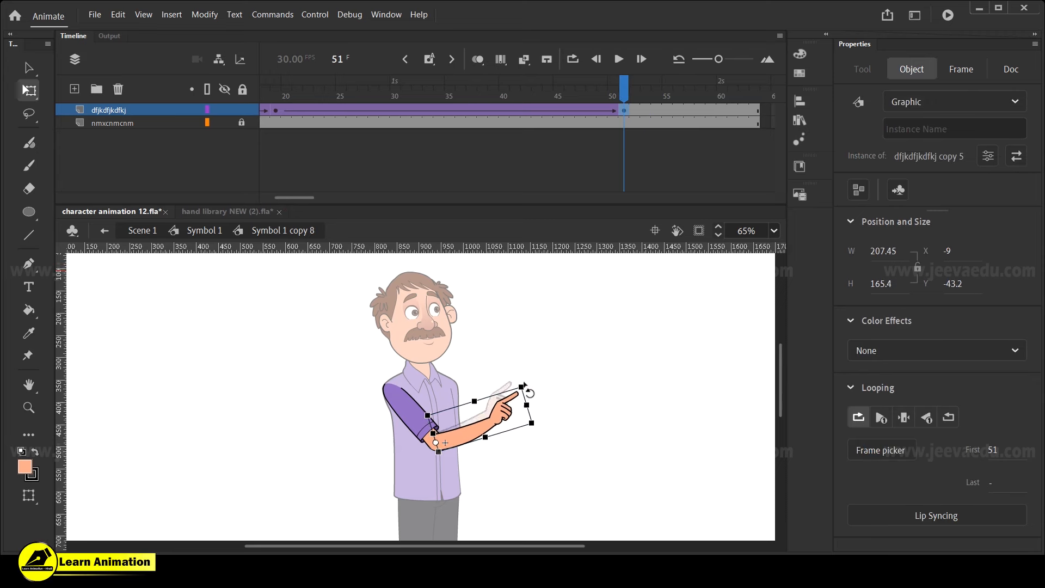
pyautogui.doubleClick(280, 418)
# Scrub the timeline up to frame 51 to examine the pointing arm's movement up close
pyautogui.moveTo(514, 91); pyautogui.dragTo(264, 168)
pyautogui.press('z')
pyautogui.moveTo(362, 357); pyautogui.dragTo(560, 487)
pyautogui.moveTo(269, 86); pyautogui.dragTo(728, 210)
pyautogui.keyDown('alt'); pyautogui.click(522, 411); pyautogui.keyUp('alt')
pyautogui.click(382, 418)
# Select the arm behind the torso at frame 51, rotate it slightly with Free Transform and scrub to check its drift
pyautogui.press('v')
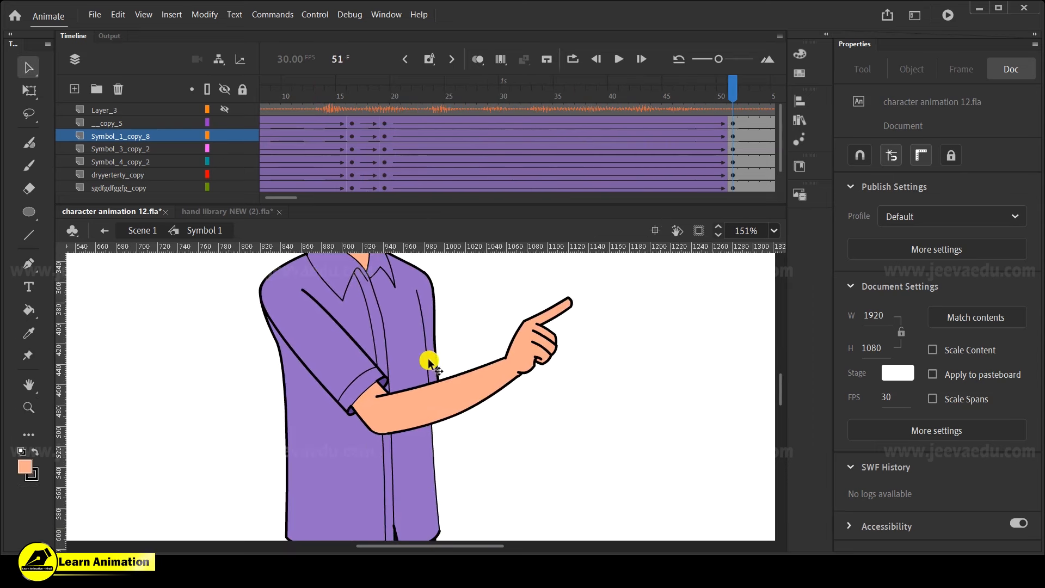
pyautogui.click(428, 361)
pyautogui.keyDown('alt'); pyautogui.click(427, 412); pyautogui.keyUp('alt')
pyautogui.press('q')
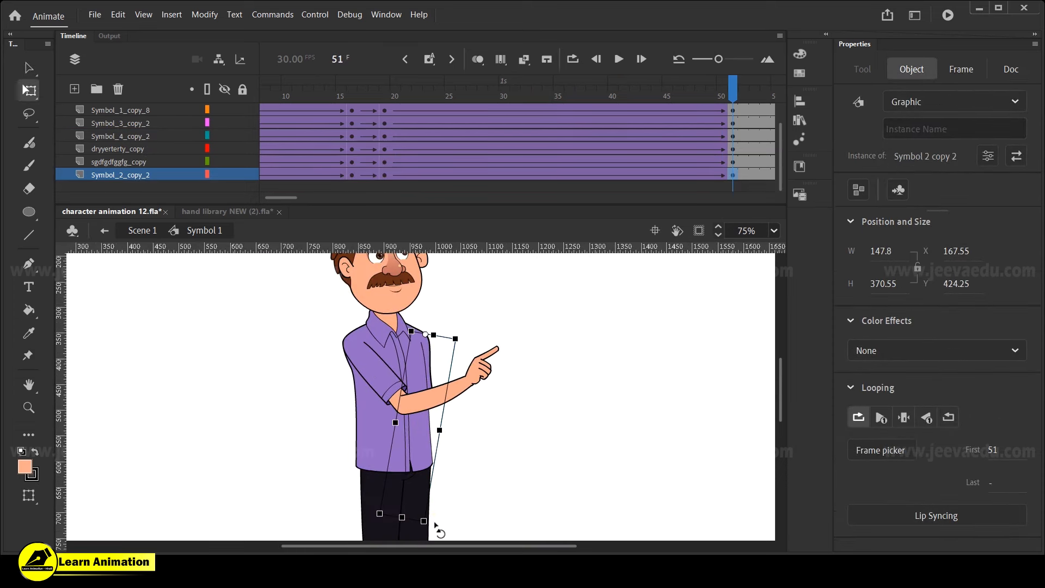
pyautogui.moveTo(687, 91); pyautogui.dragTo(496, 133)
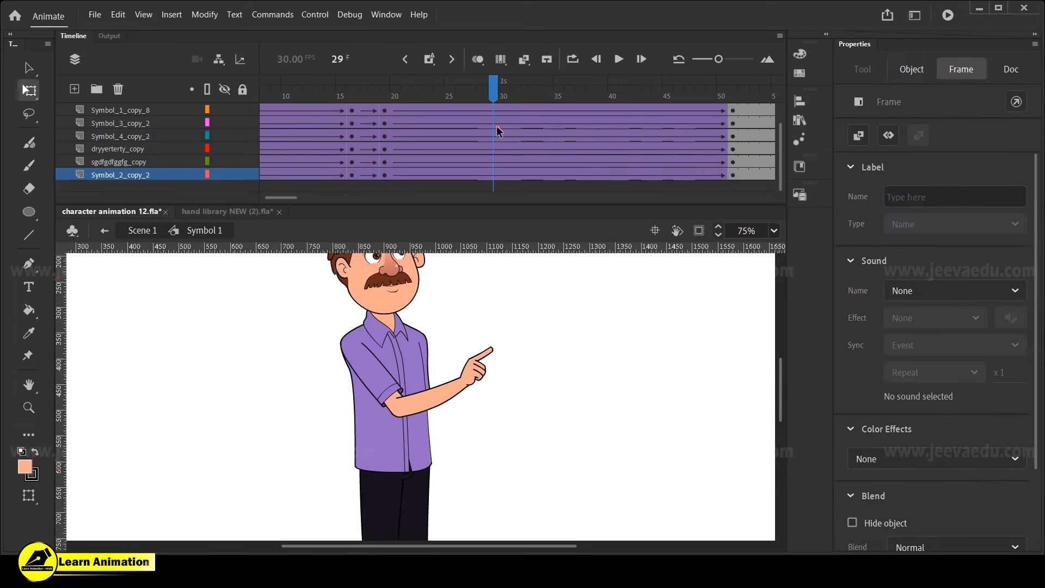
pyautogui.press('z')
pyautogui.moveTo(322, 310); pyautogui.dragTo(488, 429)
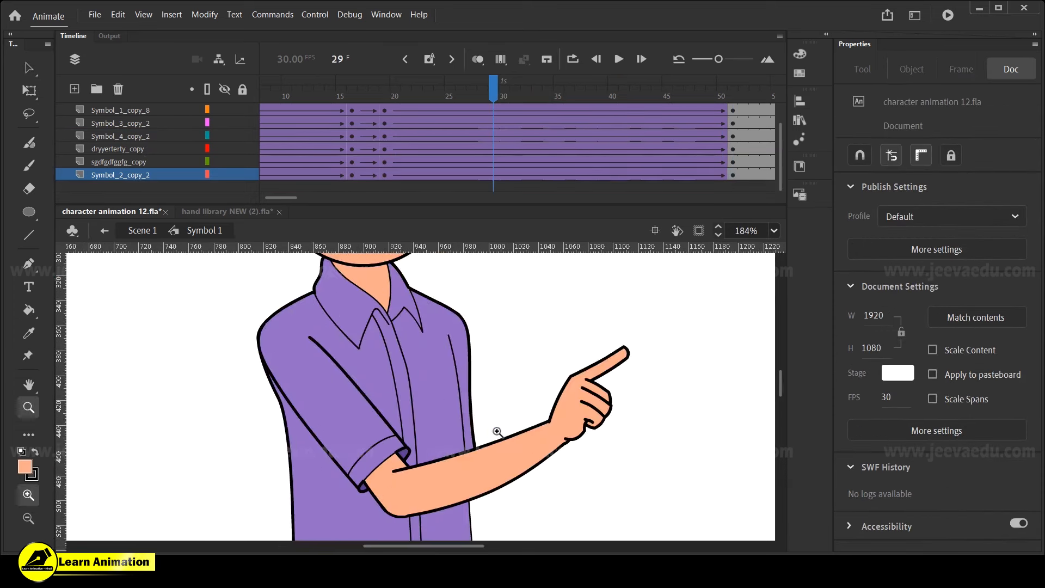
pyautogui.moveTo(491, 96); pyautogui.dragTo(738, 175)
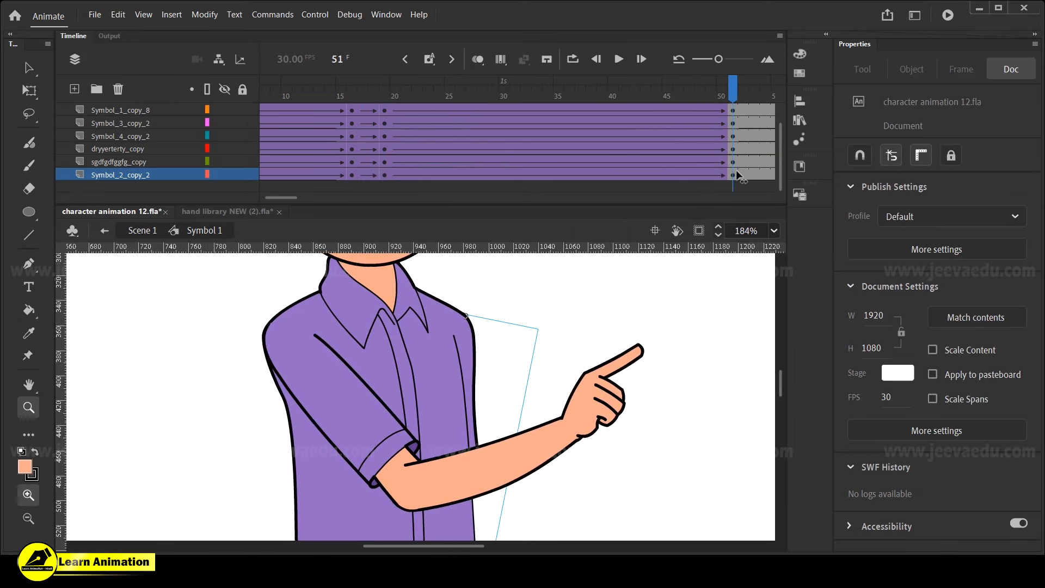
# Inside the pointing arm's symbol, extend the frames of both layers past frame 100 and return to Symbol 1
pyautogui.scroll(2, 730, 123)
pyautogui.press('v')
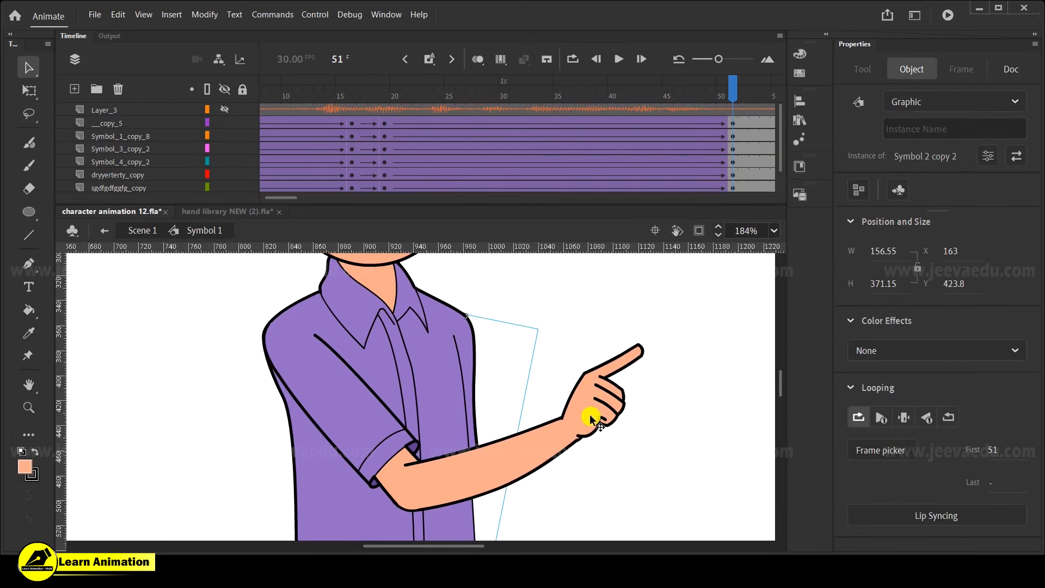
pyautogui.click(590, 416)
pyautogui.doubleClick(585, 419)
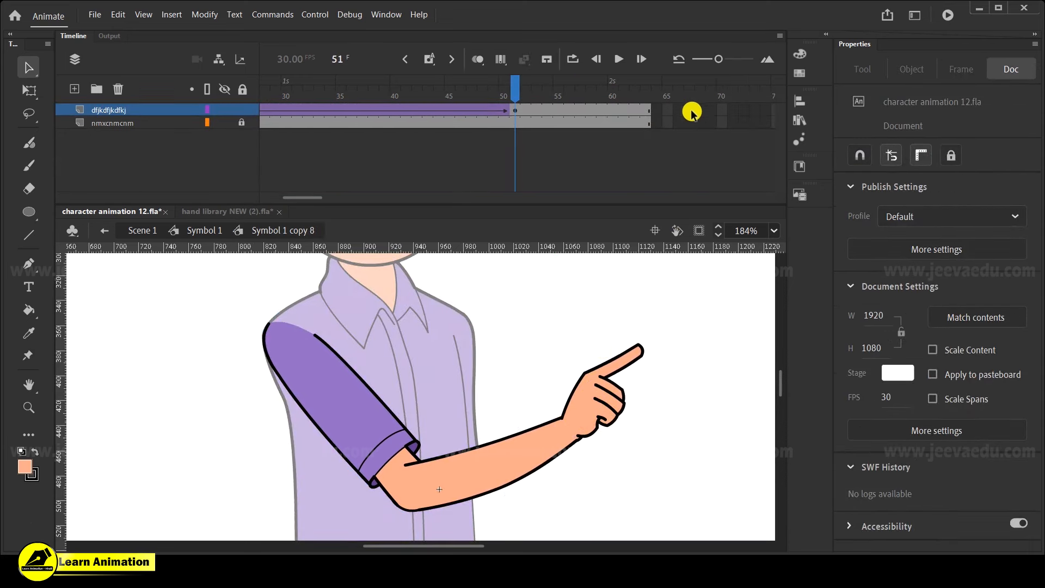
pyautogui.moveTo(312, 197); pyautogui.dragTo(342, 205)
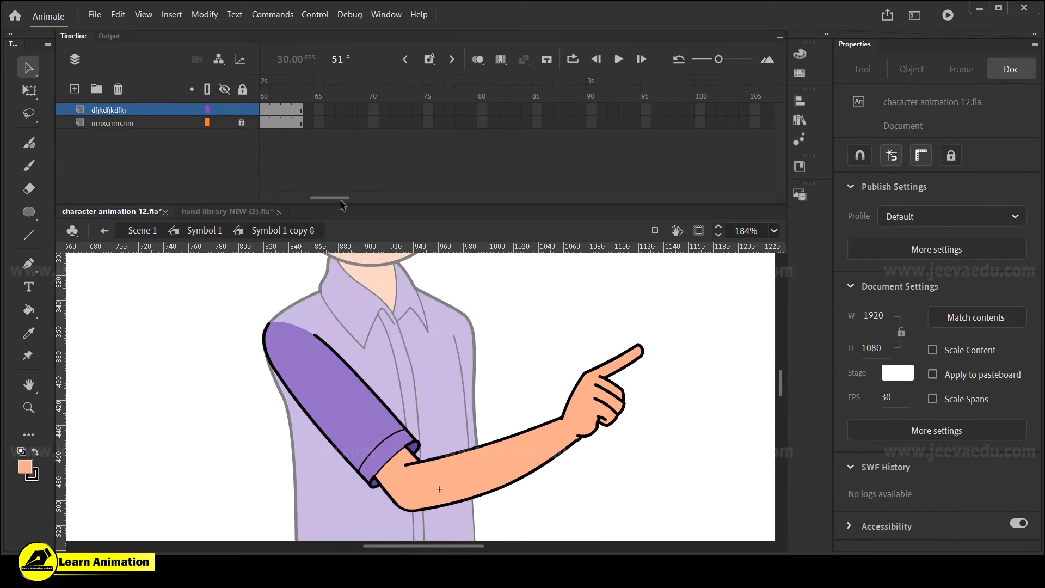
pyautogui.moveTo(562, 126); pyautogui.dragTo(696, 156)
pyautogui.hotkey('ctrl', 'z')
pyautogui.press('F5')
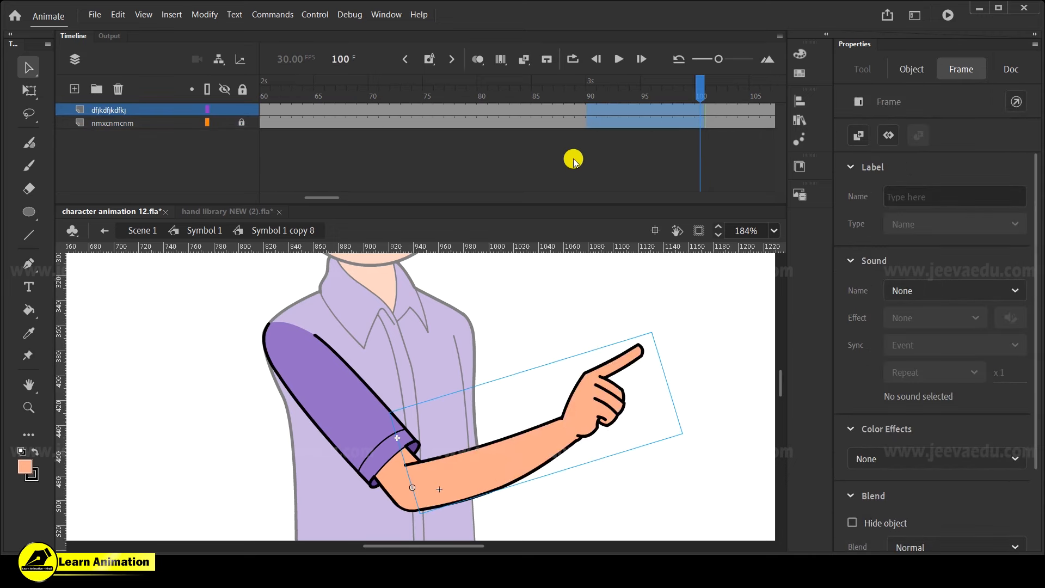
pyautogui.click(206, 230)
# Scrub back to frame 51 to examine the face during the hold
pyautogui.press('z')
pyautogui.hotkey('ctrl', '-')
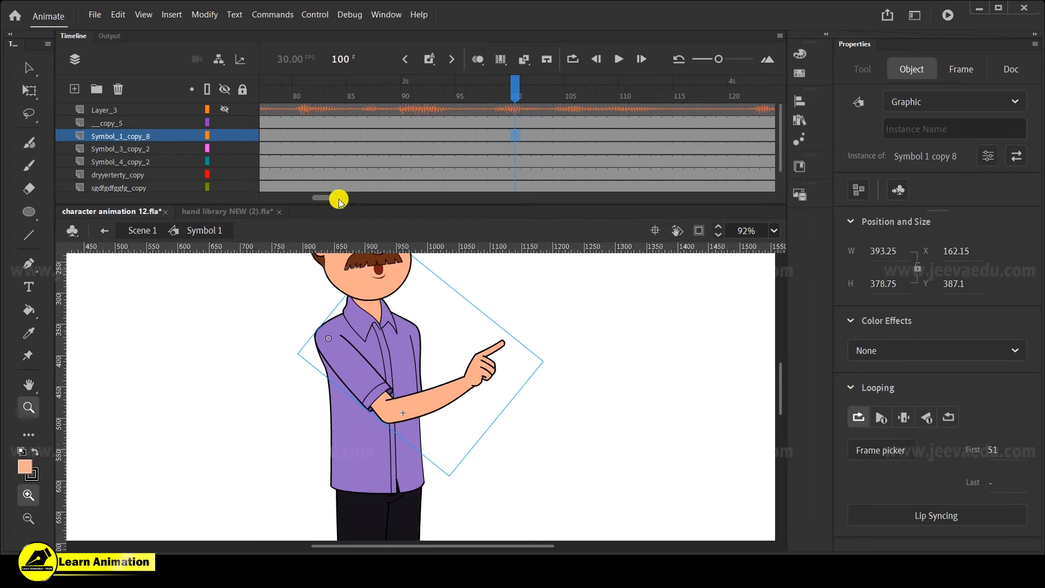
pyautogui.moveTo(338, 198); pyautogui.dragTo(294, 200)
pyautogui.moveTo(620, 95); pyautogui.dragTo(711, 148)
pyautogui.keyDown('alt'); pyautogui.click(411, 361); pyautogui.keyUp('alt')
pyautogui.click(402, 364)
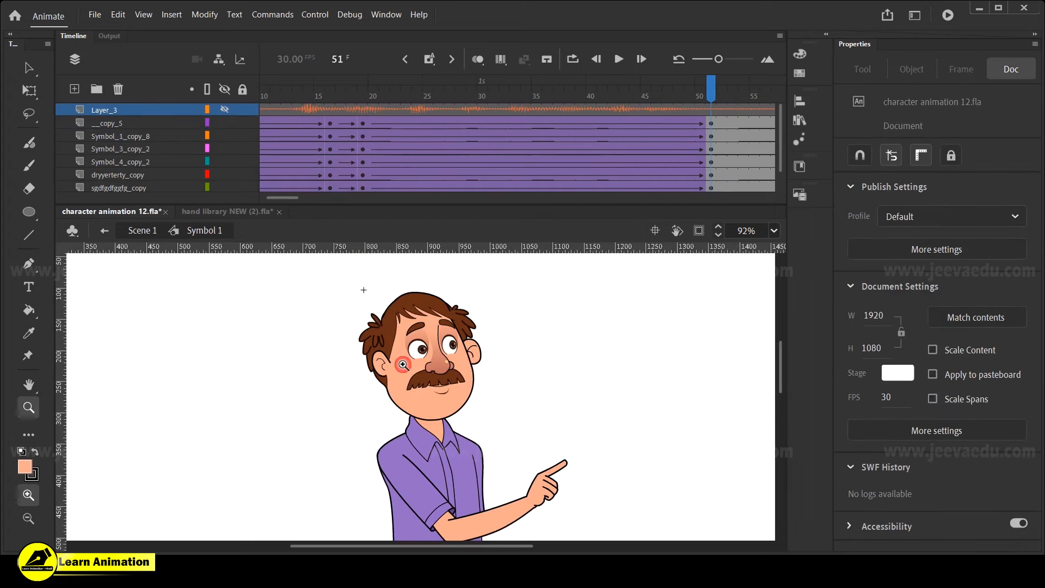
pyautogui.moveTo(647, 83); pyautogui.dragTo(711, 151)
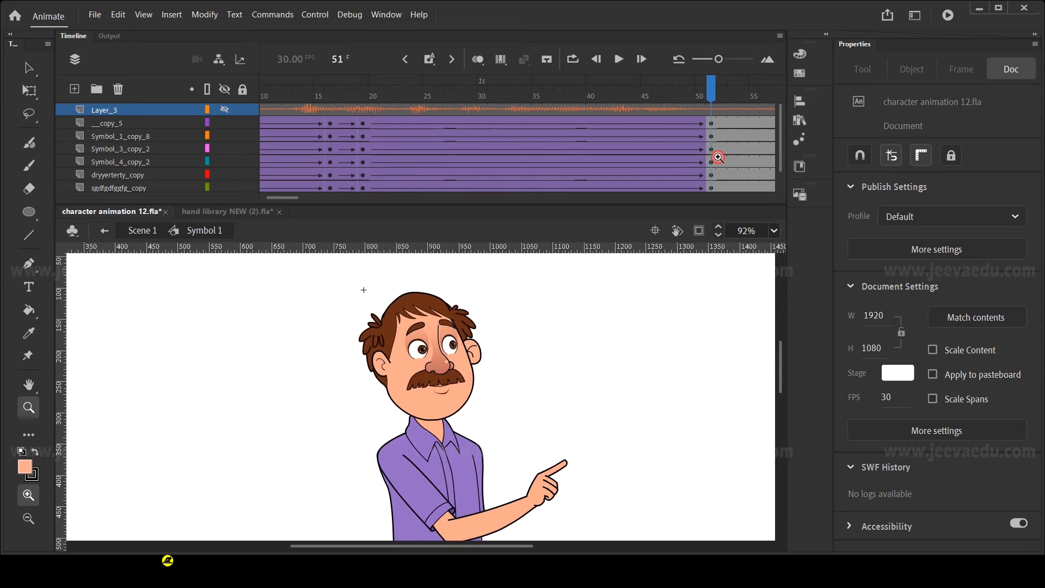
# Go to frame 19 and open the head symbol for editing
pyautogui.click(420, 380)
pyautogui.press('v')
pyautogui.click(448, 390)
pyautogui.press('z')
pyautogui.keyDown('alt'); pyautogui.click(443, 382); pyautogui.keyUp('alt')
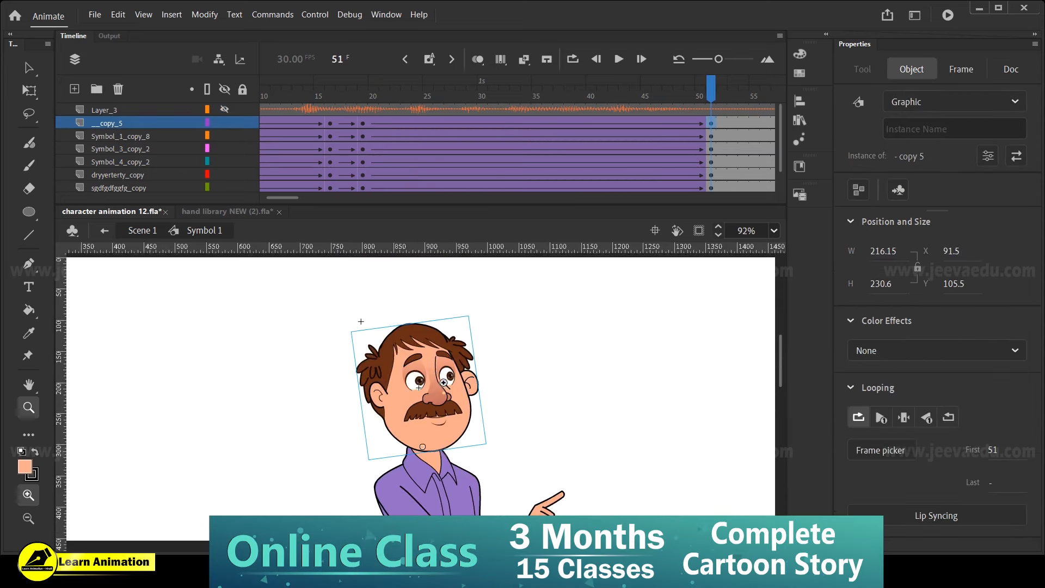
pyautogui.click(364, 136)
pyautogui.press('v')
pyautogui.click(443, 396)
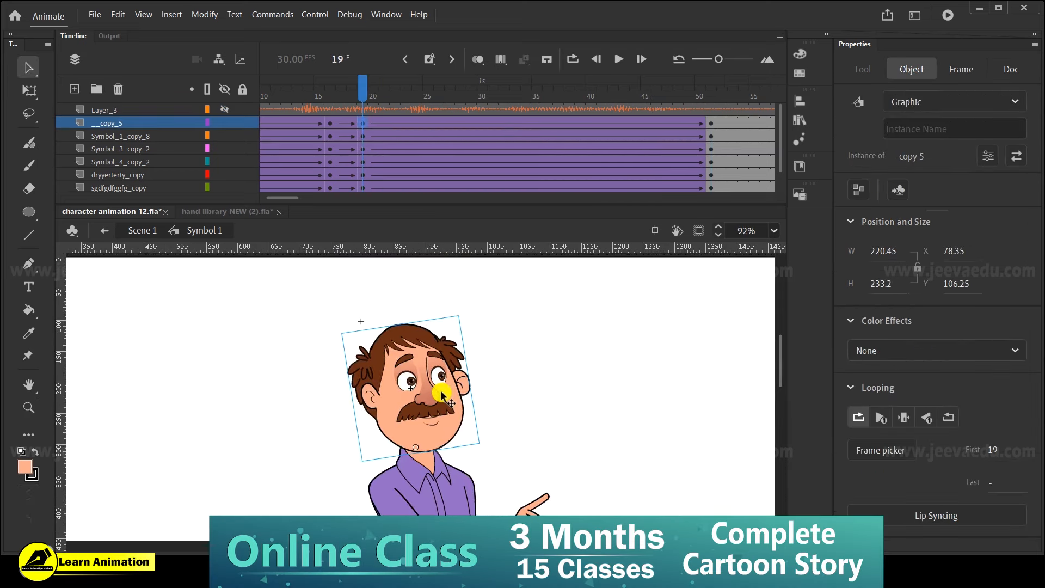
pyautogui.doubleClick(442, 395)
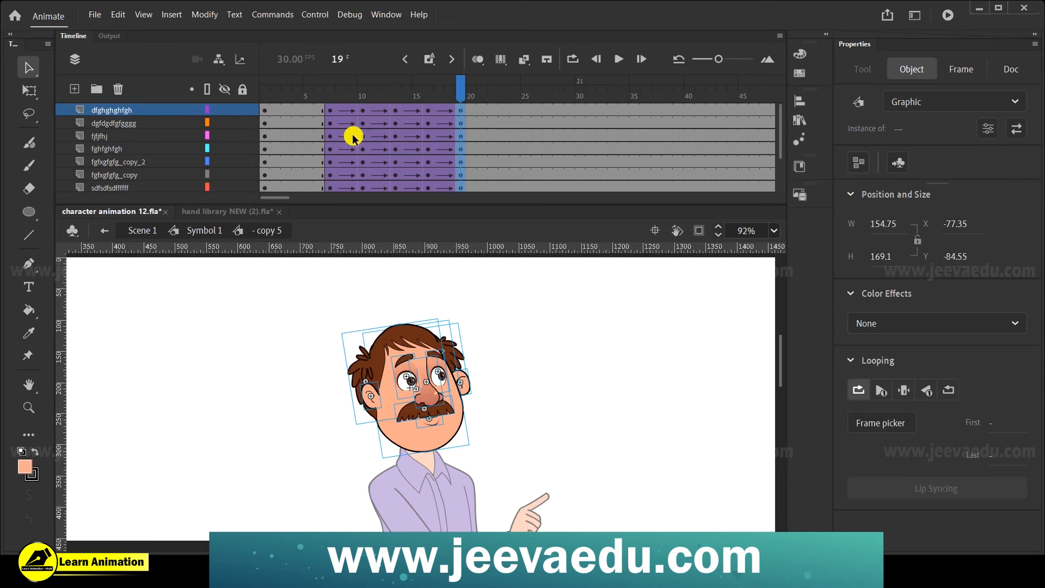
# Duplicate the facial tween keyframes of frames 7 to 19 twice on all head layers, starting at frames 19 and 31
pyautogui.moveTo(329, 113); pyautogui.dragTo(465, 206)
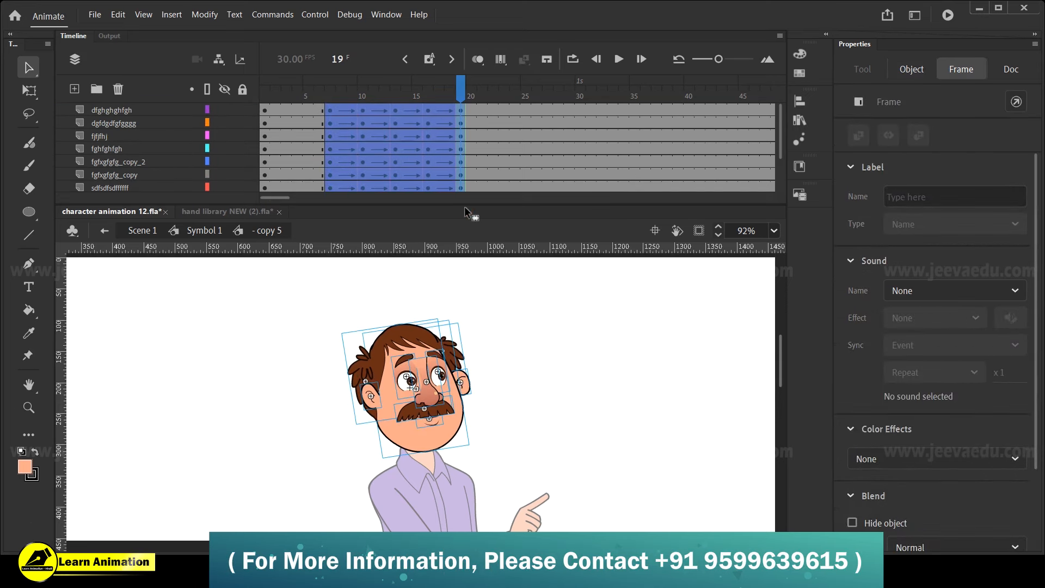
pyautogui.moveTo(402, 118); pyautogui.dragTo(524, 145)
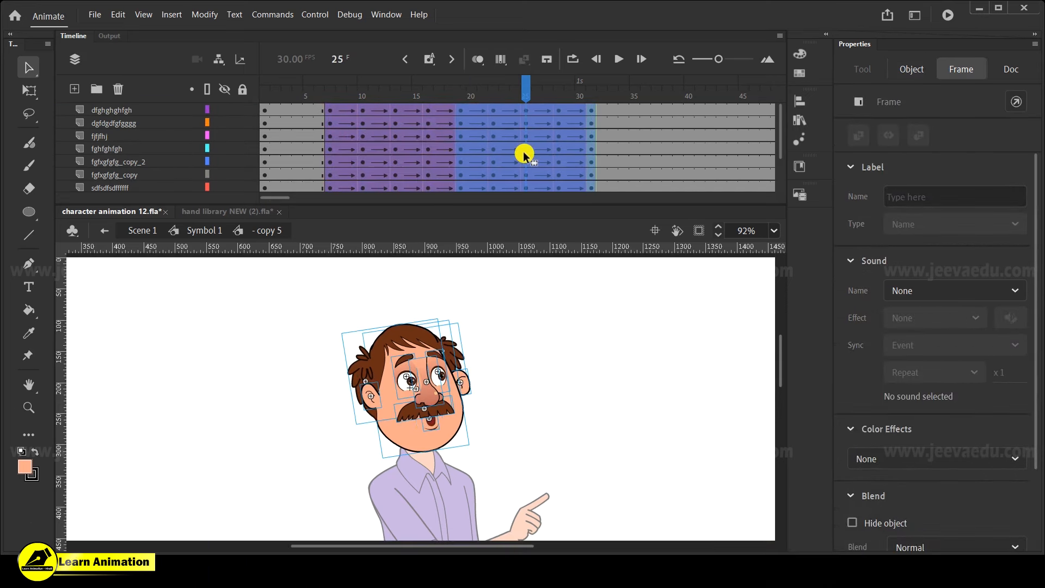
pyautogui.click(684, 119)
pyautogui.moveTo(684, 119); pyautogui.dragTo(721, 120)
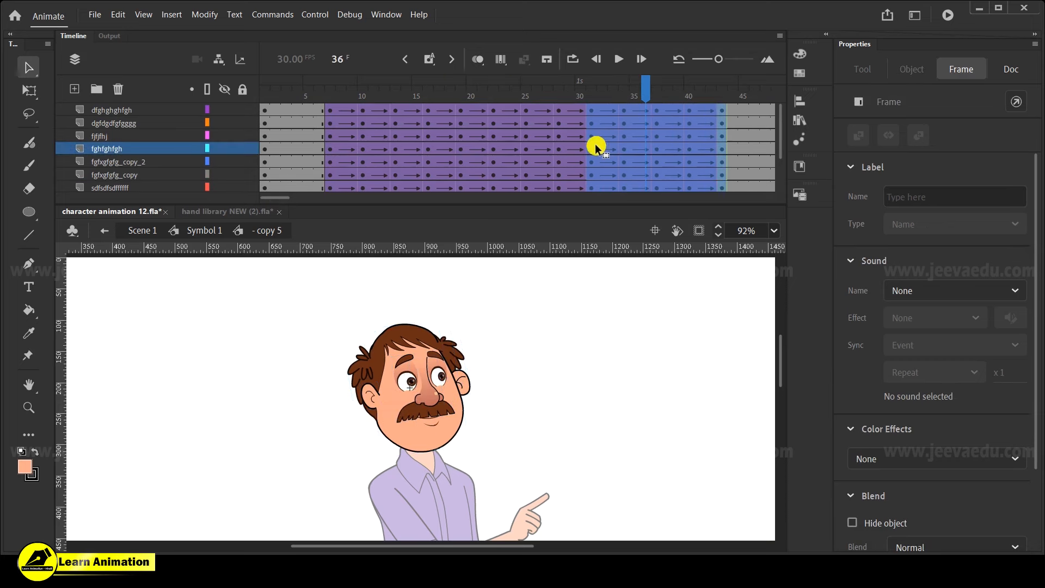
# Select all frames of the head symbol's layers and synchronize the symbols
pyautogui.rightClick(509, 140)
pyautogui.click(569, 392)
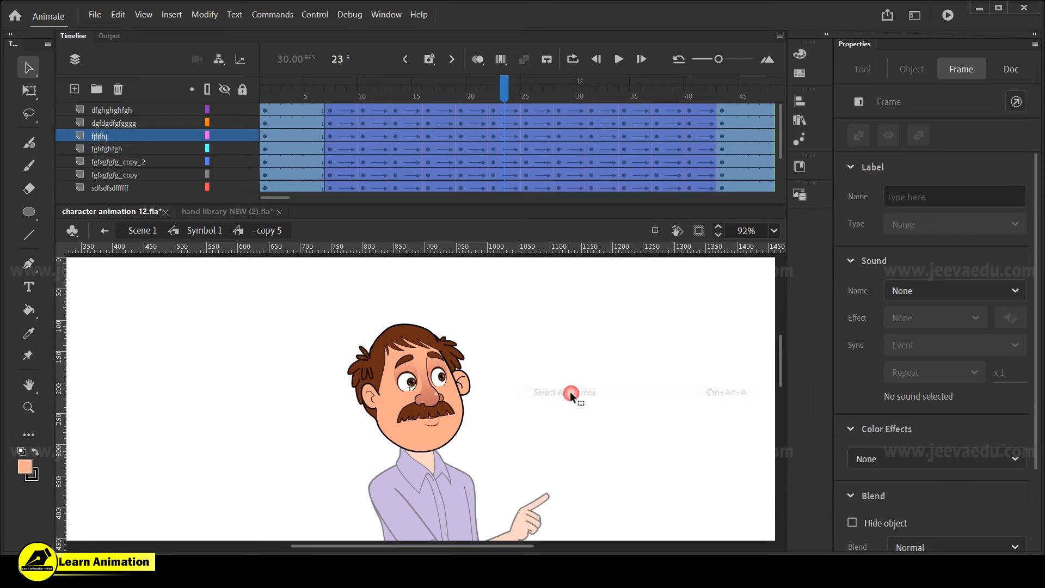
pyautogui.rightClick(517, 130)
pyautogui.click(571, 465)
# Scrub through the repeated facial movement, return to Symbol 1 and play the animation to check the face
pyautogui.moveTo(504, 94); pyautogui.dragTo(485, 188)
pyautogui.keyDown('ctrl'); pyautogui.click(422, 445); pyautogui.keyUp('ctrl')
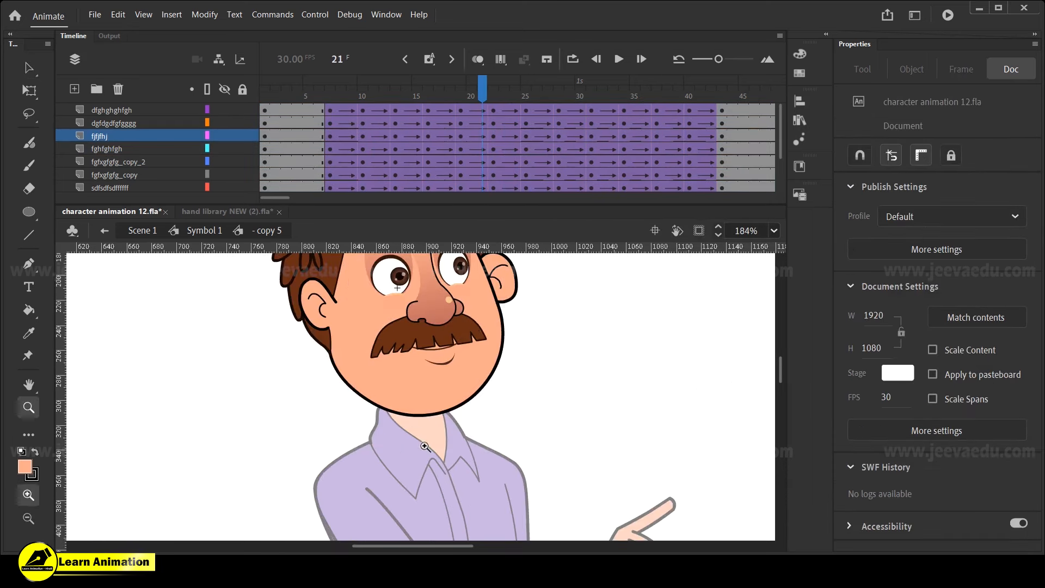
pyautogui.moveTo(477, 339); pyautogui.dragTo(501, 444)
pyautogui.moveTo(483, 96); pyautogui.dragTo(526, 191)
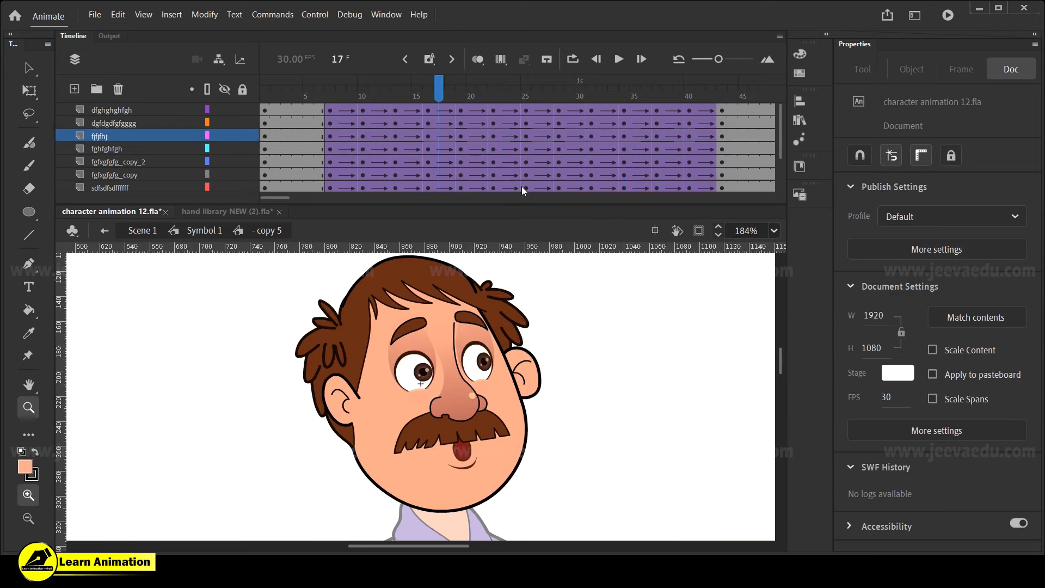
pyautogui.click(204, 232)
pyautogui.click(204, 232)
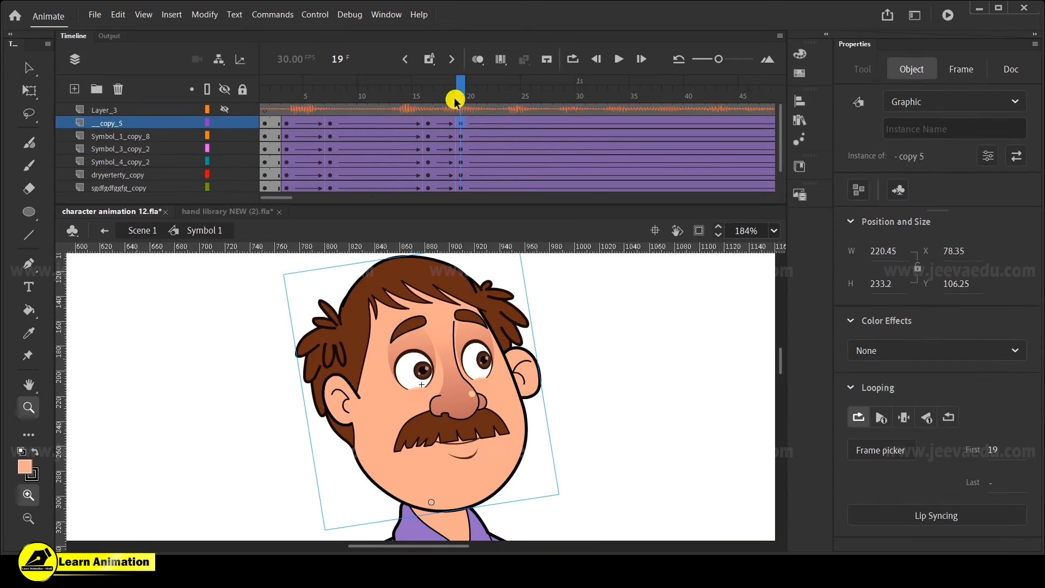
pyautogui.click(448, 126)
pyautogui.press('Return')
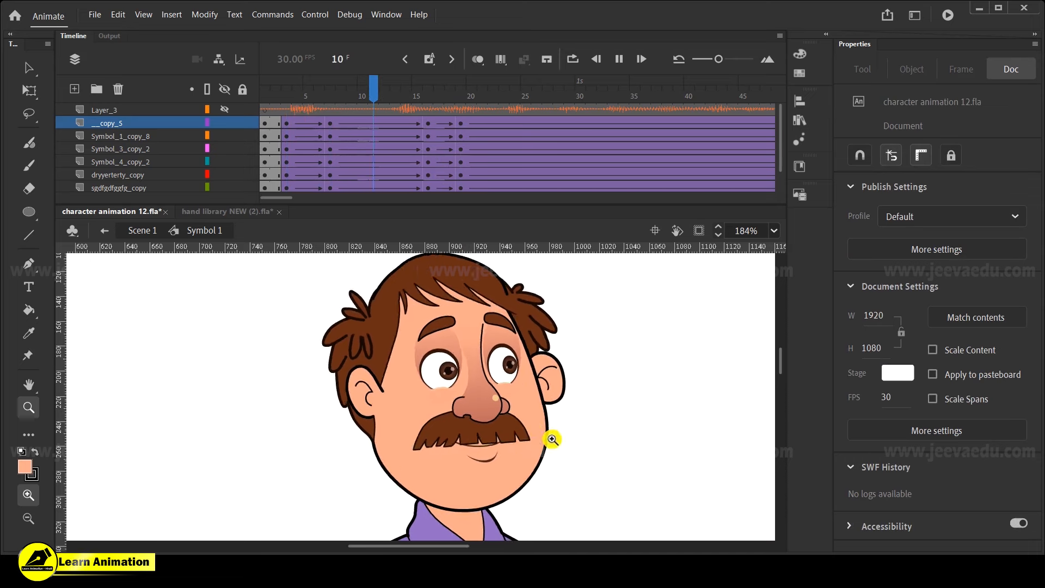
pyautogui.press('Return')
pyautogui.moveTo(315, 198); pyautogui.dragTo(211, 191)
# Show Layer_3 and play the animation from frame 1 with most of the character in view
pyautogui.click(263, 99)
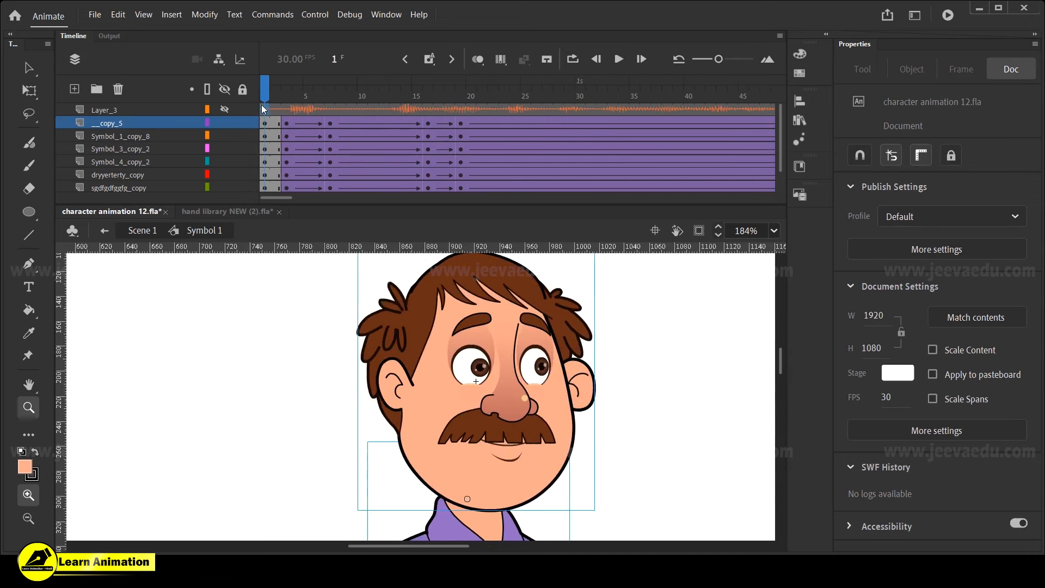
pyautogui.click(225, 109)
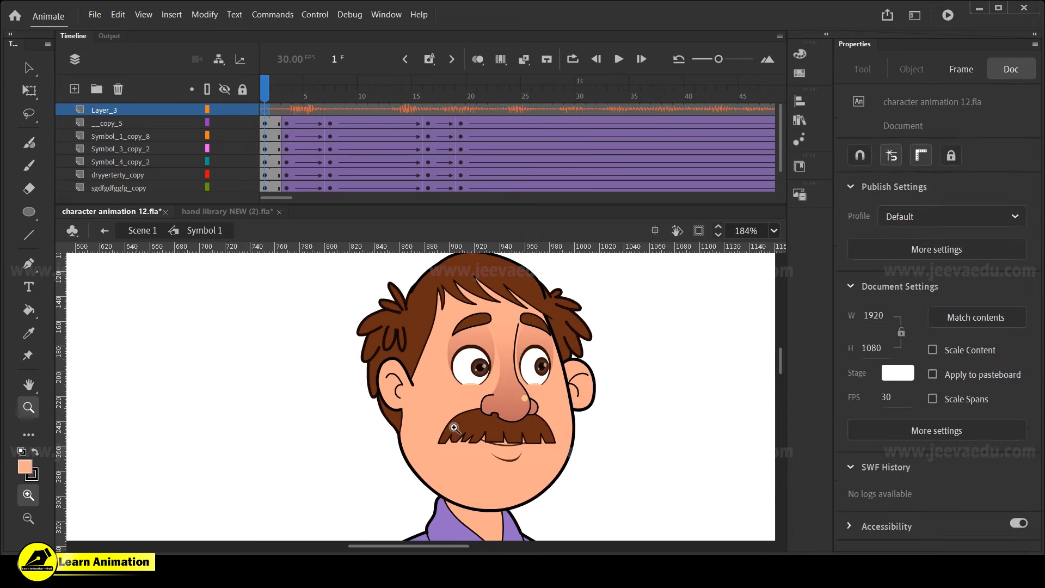
pyautogui.keyDown('alt'); pyautogui.click(454, 428); pyautogui.keyUp('alt')
pyautogui.keyDown('alt'); pyautogui.click(454, 428); pyautogui.keyUp('alt')
pyautogui.keyDown('alt'); pyautogui.click(456, 425); pyautogui.keyUp('alt')
pyautogui.moveTo(354, 345); pyautogui.dragTo(451, 479)
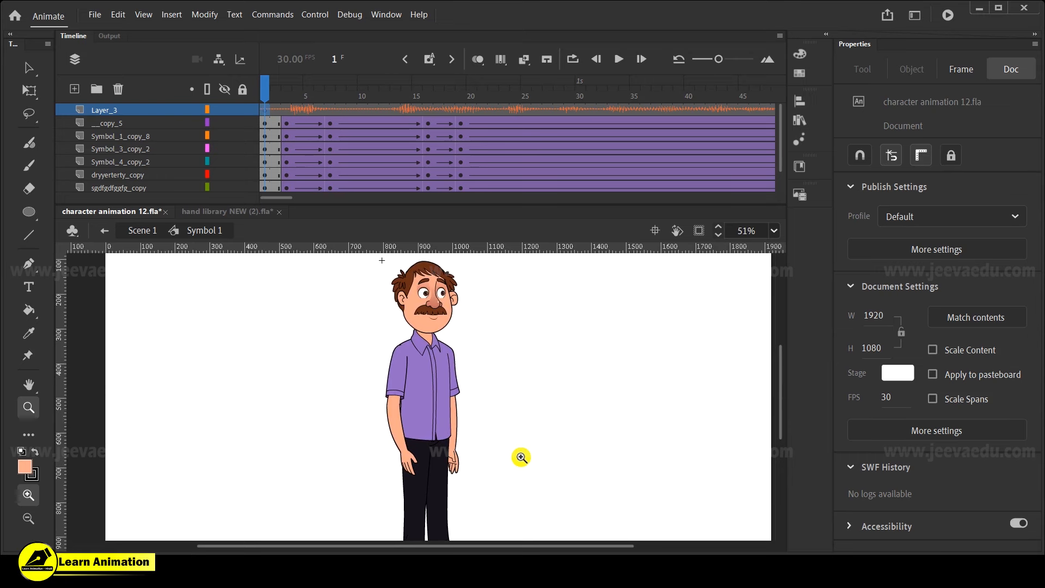
pyautogui.press('Return')
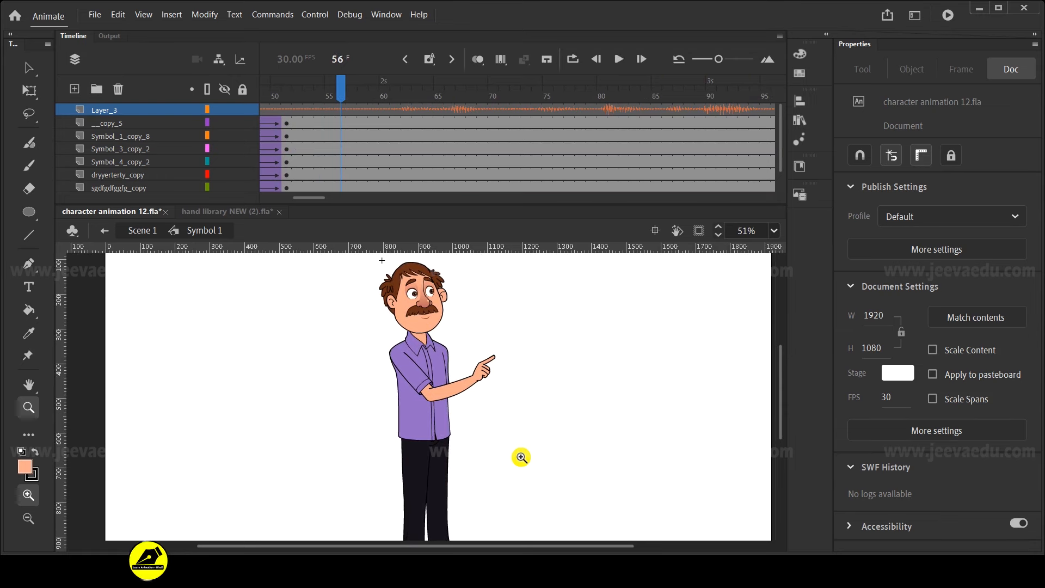
# Return to frame 51 and play the animation onward to review the audio that follows the hold
pyautogui.moveTo(341, 87); pyautogui.dragTo(562, 207)
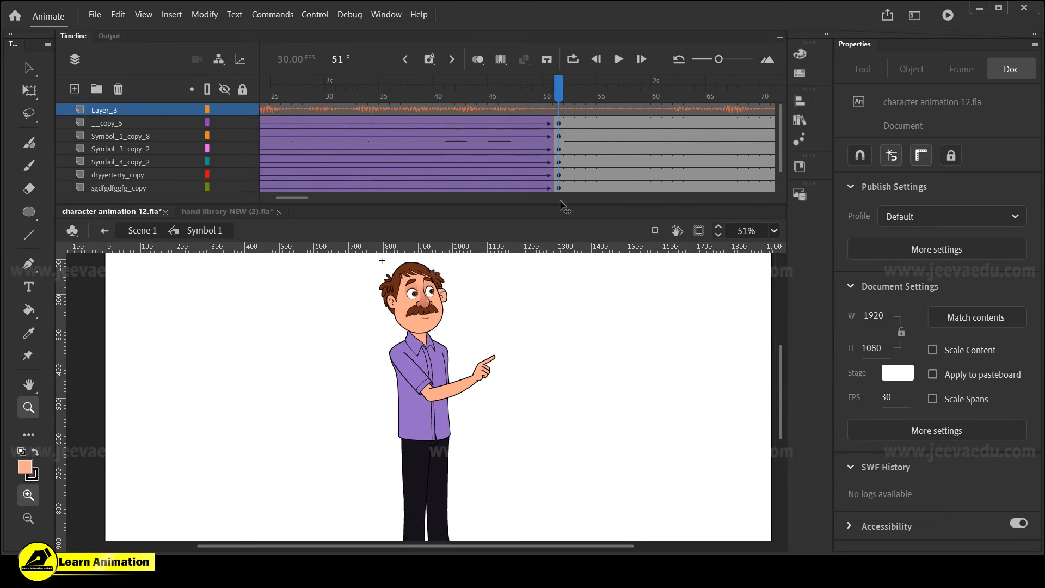
pyautogui.moveTo(297, 198); pyautogui.dragTo(319, 200)
pyautogui.press('Return')
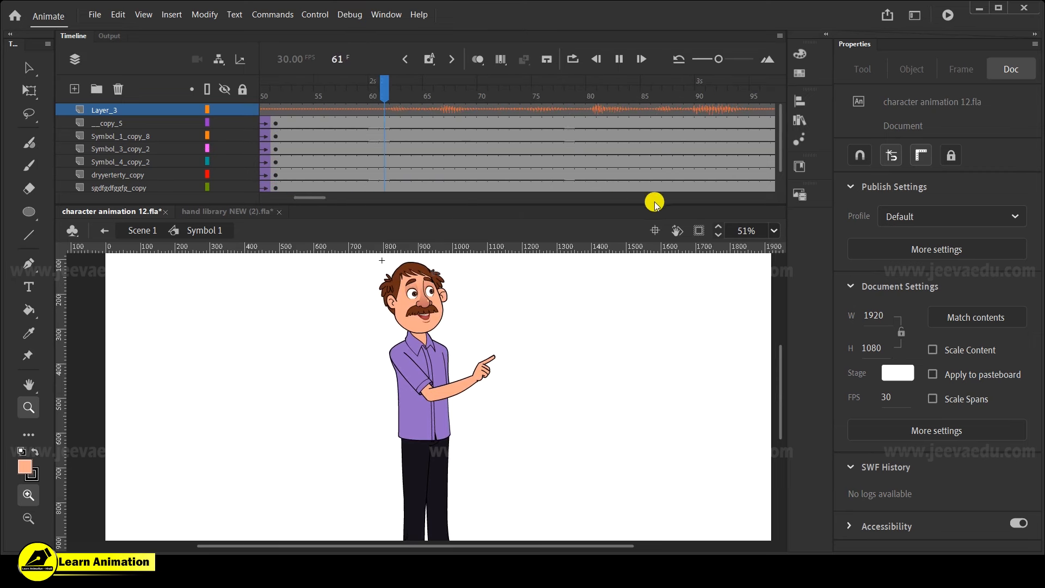
# Replay the audio from frame 54 and scrub the frames after the hold to judge where the next movement begins
pyautogui.click(310, 100)
pyautogui.press('Return')
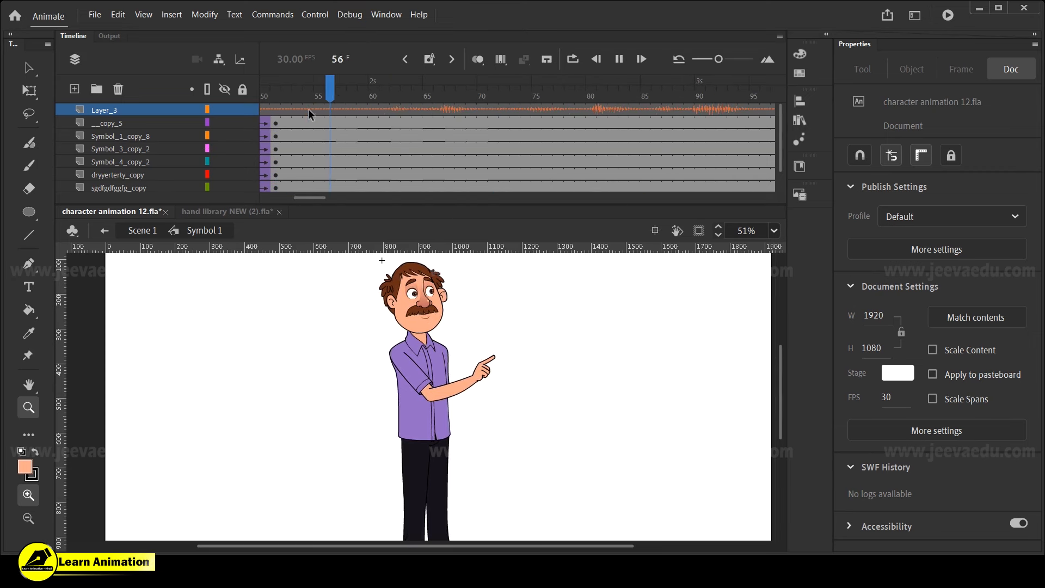
pyautogui.press('Return')
pyautogui.moveTo(558, 94); pyautogui.dragTo(373, 119)
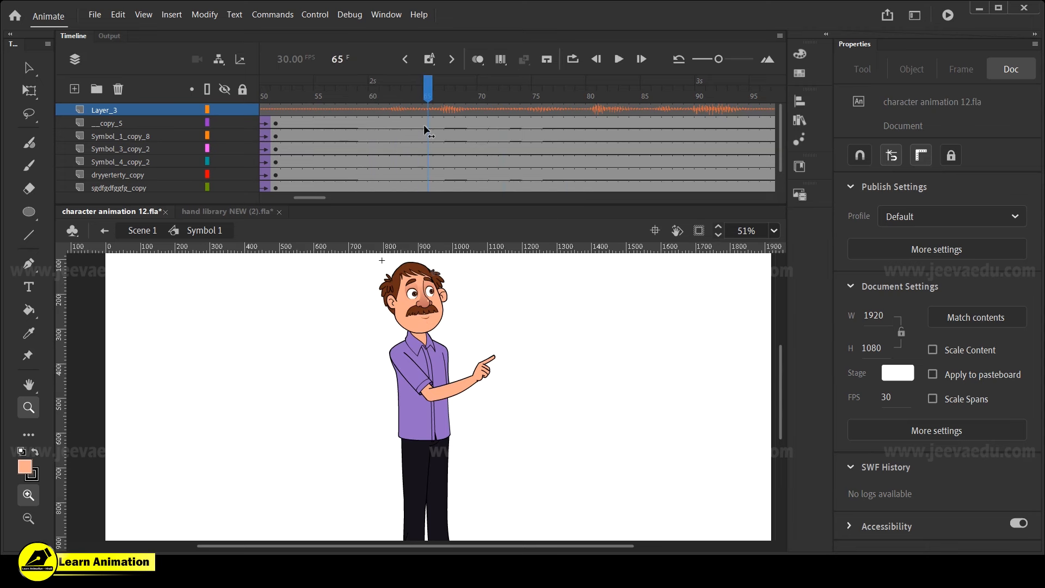
pyautogui.moveTo(309, 198); pyautogui.dragTo(304, 198)
pyautogui.click(417, 96)
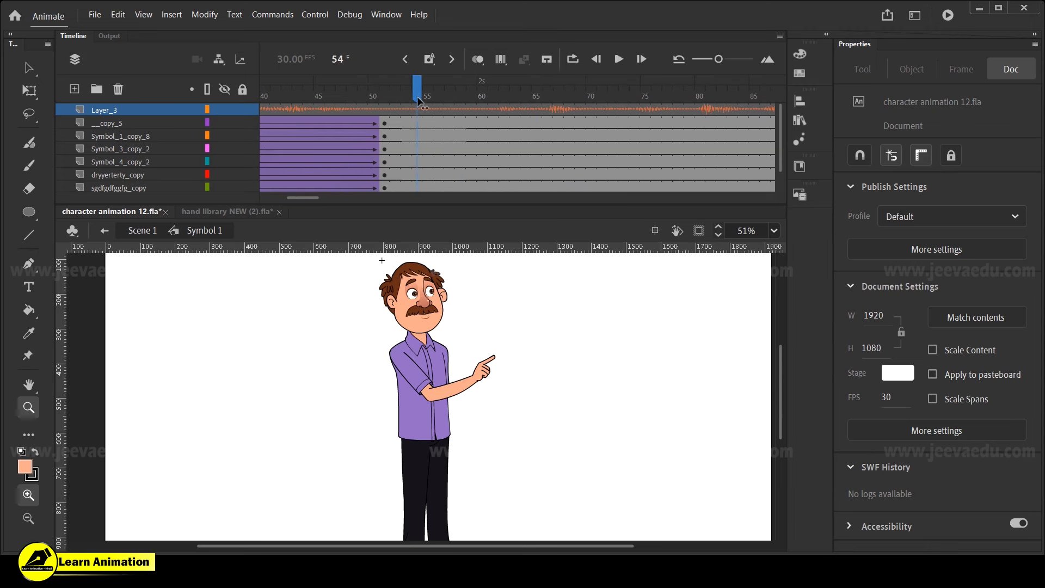
pyautogui.moveTo(439, 125)
pyautogui.mouseDown()
pyautogui.moveTo(490, 133)
pyautogui.moveTo(445, 113)
pyautogui.mouseUp()
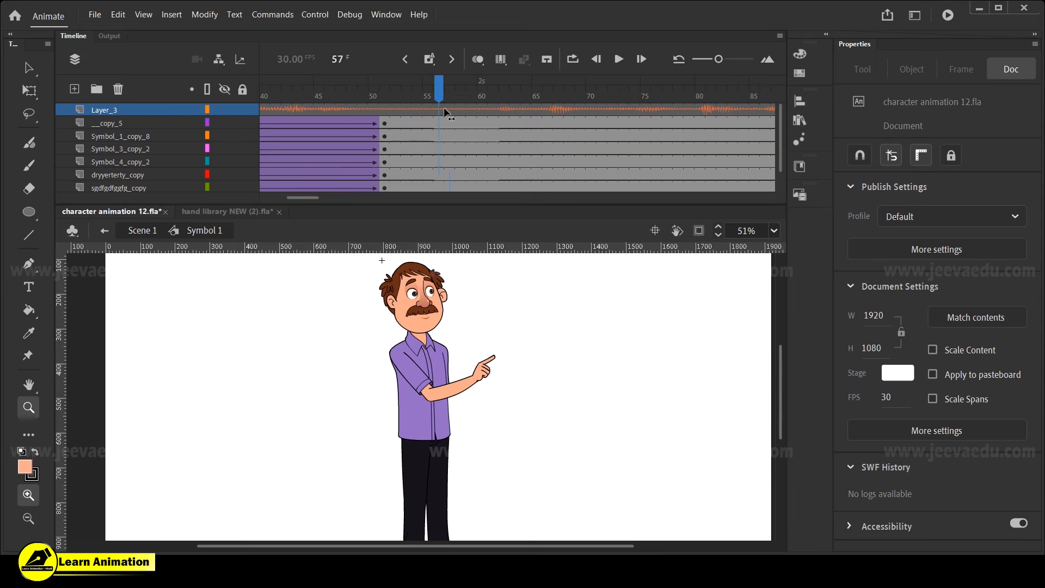
pyautogui.click(430, 191)
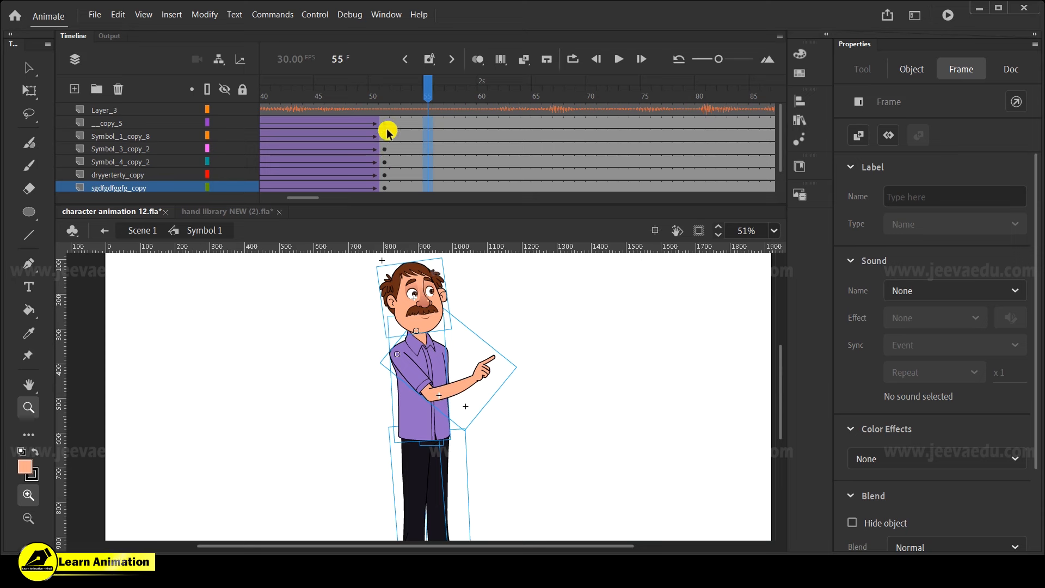
# Insert keyframes on the character layers at frame 52 and again at frame 56
pyautogui.moveTo(396, 124); pyautogui.dragTo(394, 195)
pyautogui.scroll(2, 397, 142)
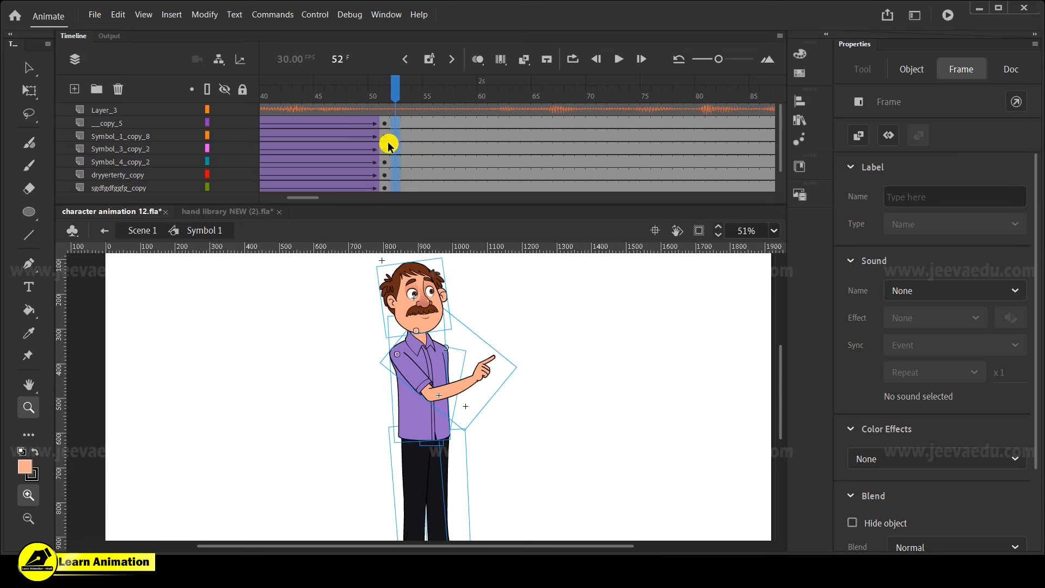
pyautogui.press('F6')
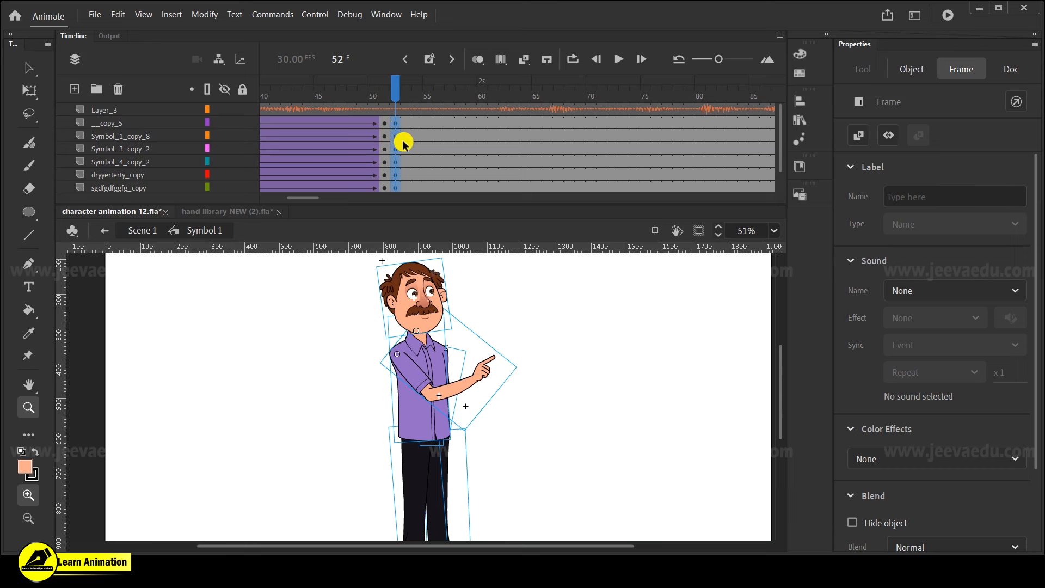
pyautogui.moveTo(434, 124); pyautogui.dragTo(435, 133)
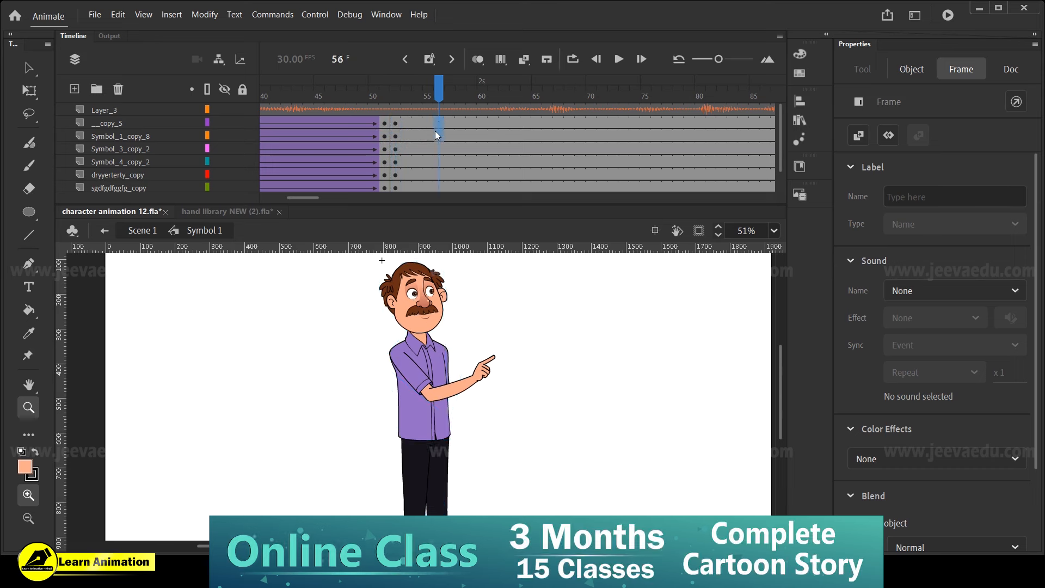
pyautogui.click(437, 189)
pyautogui.press('F6')
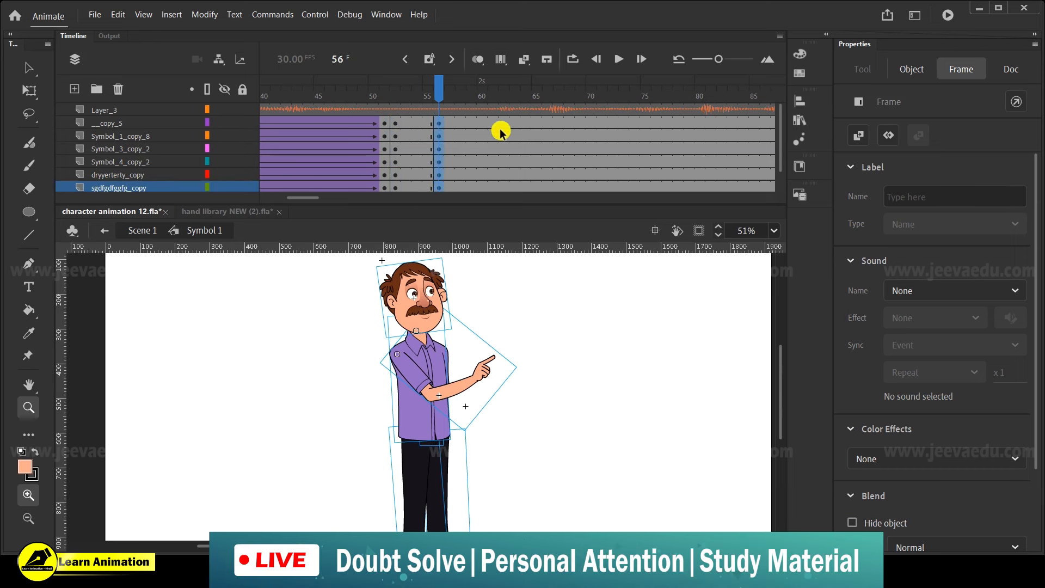
# Insert keyframes at frame 64 on all character layers and add the missing keyframe on Symbol_2_copy_2 at frame 56
pyautogui.moveTo(539, 122); pyautogui.dragTo(524, 203)
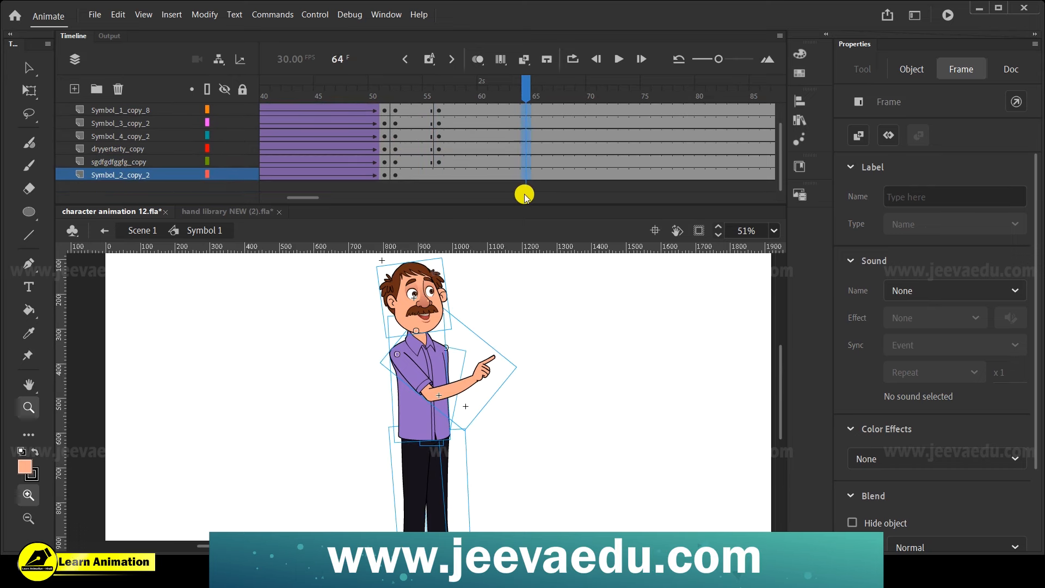
pyautogui.press('F6')
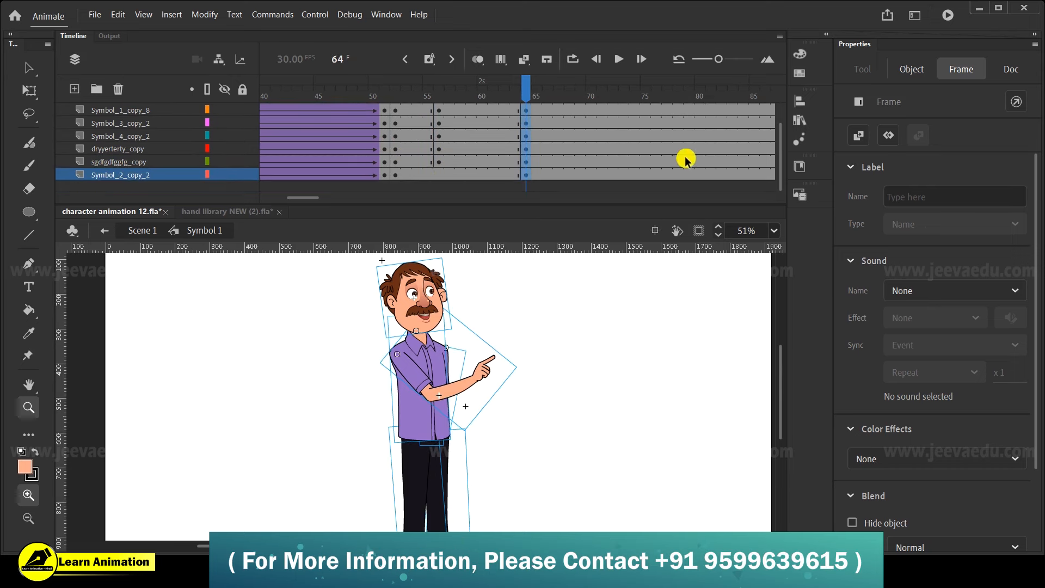
pyautogui.moveTo(780, 166); pyautogui.dragTo(794, 185)
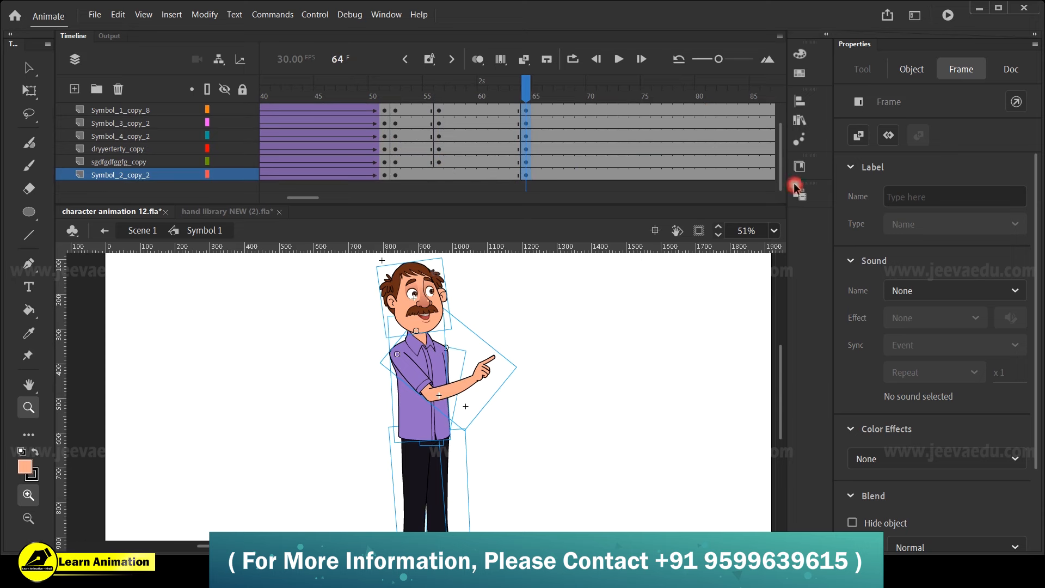
pyautogui.click(435, 173)
pyautogui.scroll(2, 550, 140)
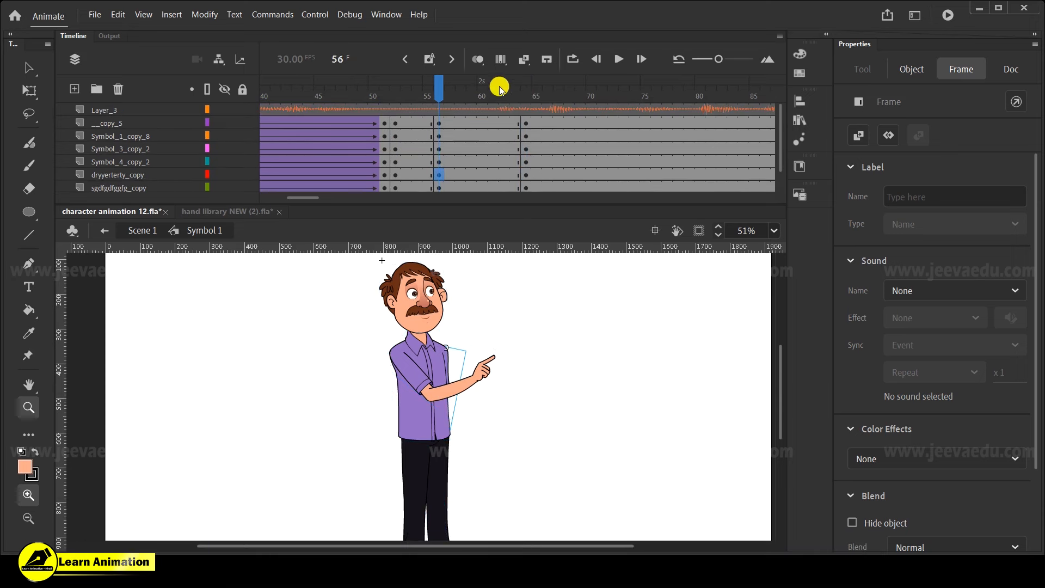
# Insert keyframes at frame 72 on all character layers
pyautogui.click(613, 87)
pyautogui.click(613, 124)
pyautogui.scroll(-2, 614, 165)
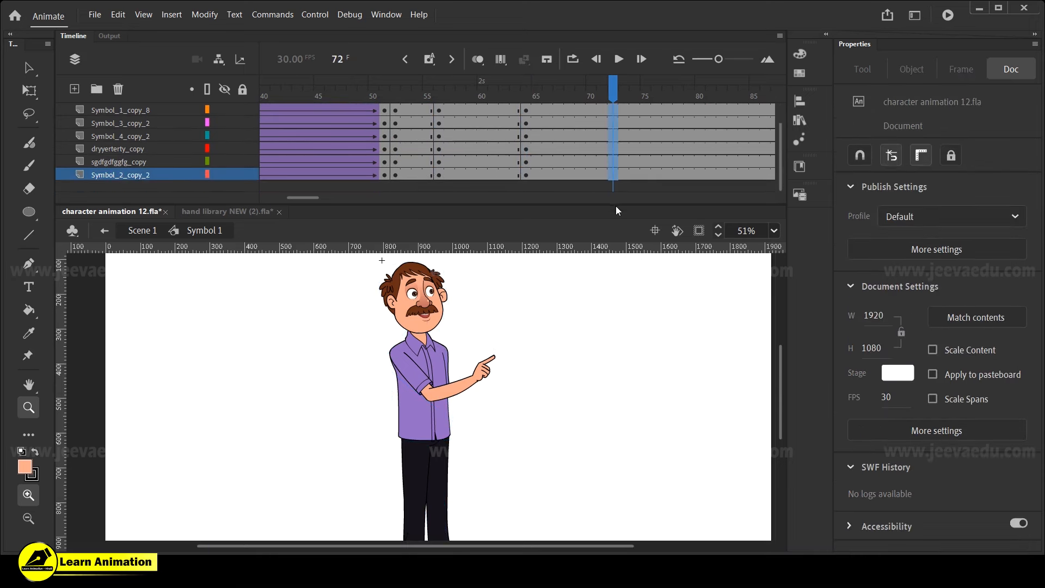
pyautogui.press('F6')
pyautogui.scroll(2, 600, 161)
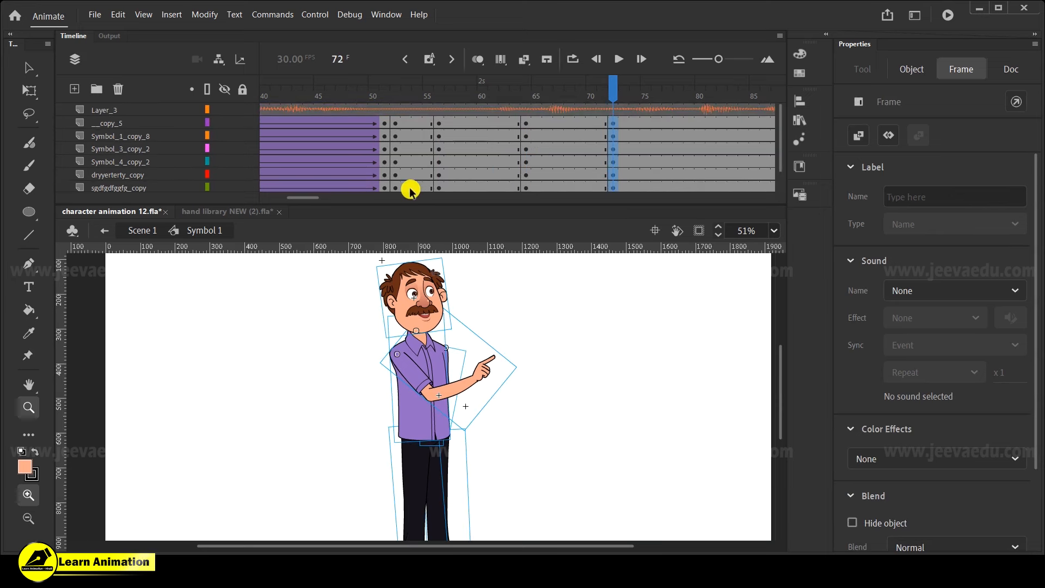
# Hide Layer_3 and create classic tweens between the keyframes at frames 52 and 72 on all character layers
pyautogui.moveTo(306, 197); pyautogui.dragTo(249, 202)
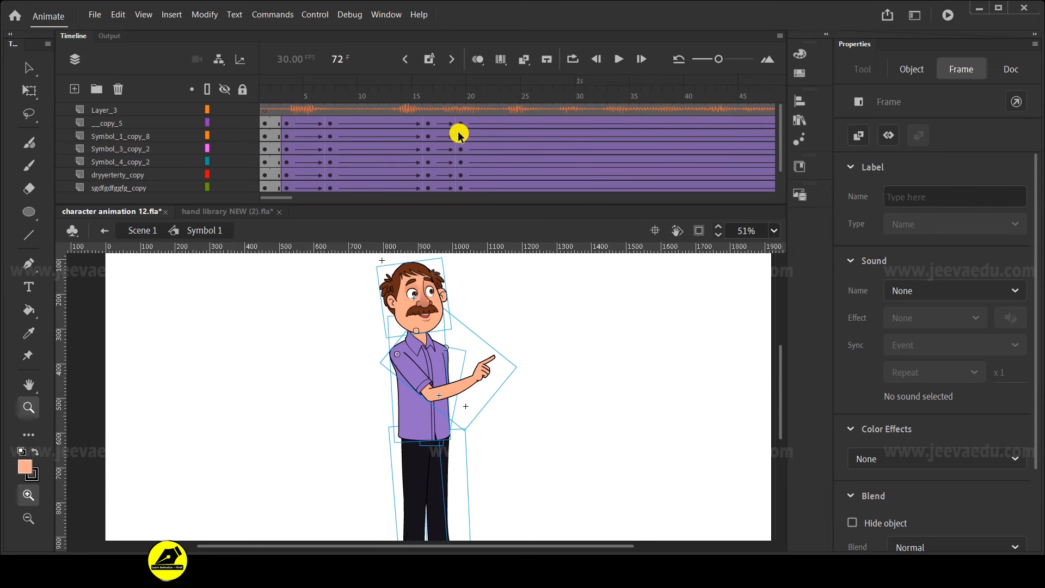
pyautogui.moveTo(287, 201); pyautogui.dragTo(314, 196)
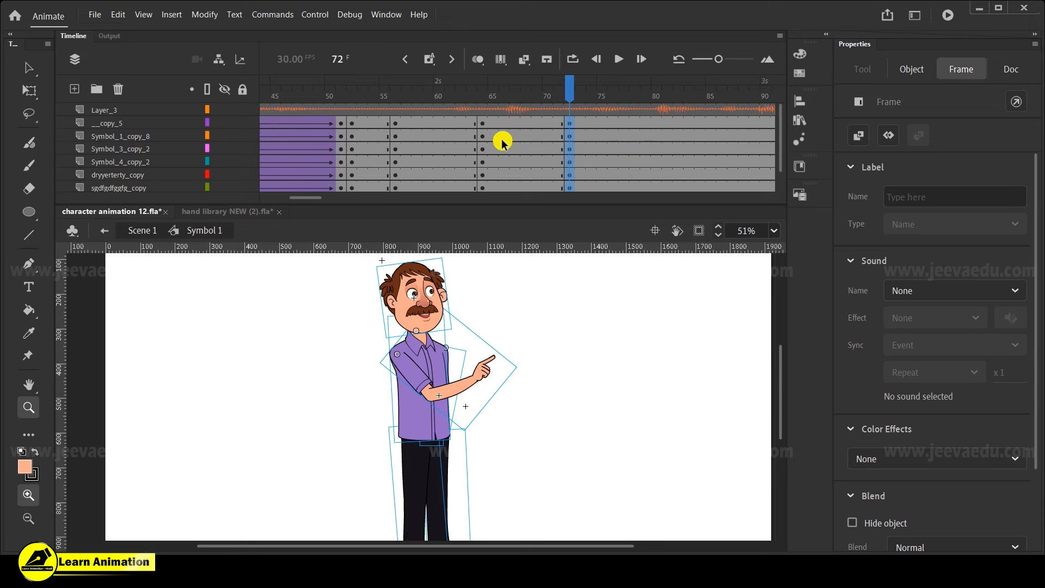
pyautogui.moveTo(382, 131); pyautogui.dragTo(511, 201)
pyautogui.scroll(1, 499, 170)
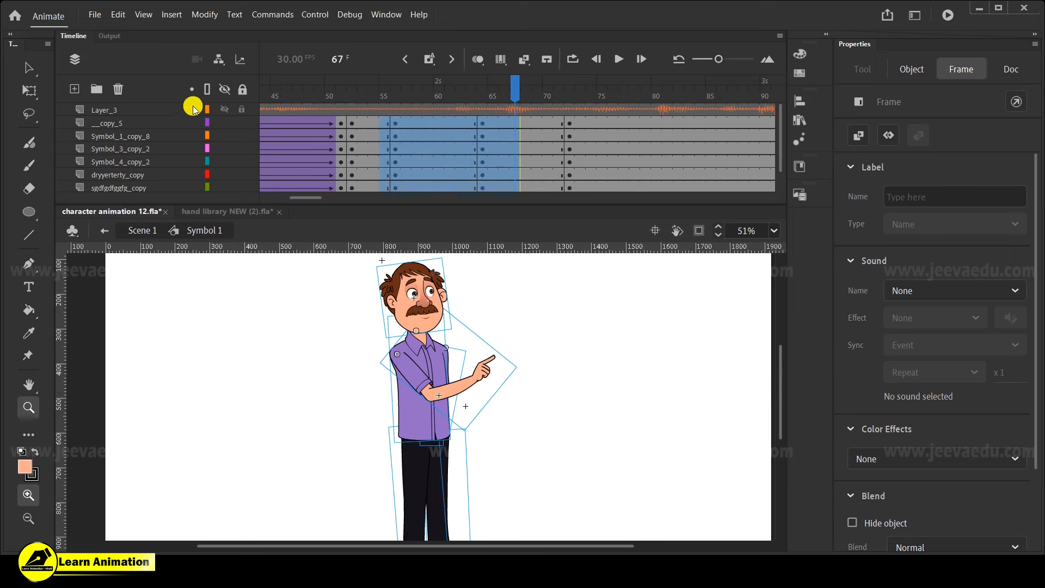
pyautogui.click(222, 108)
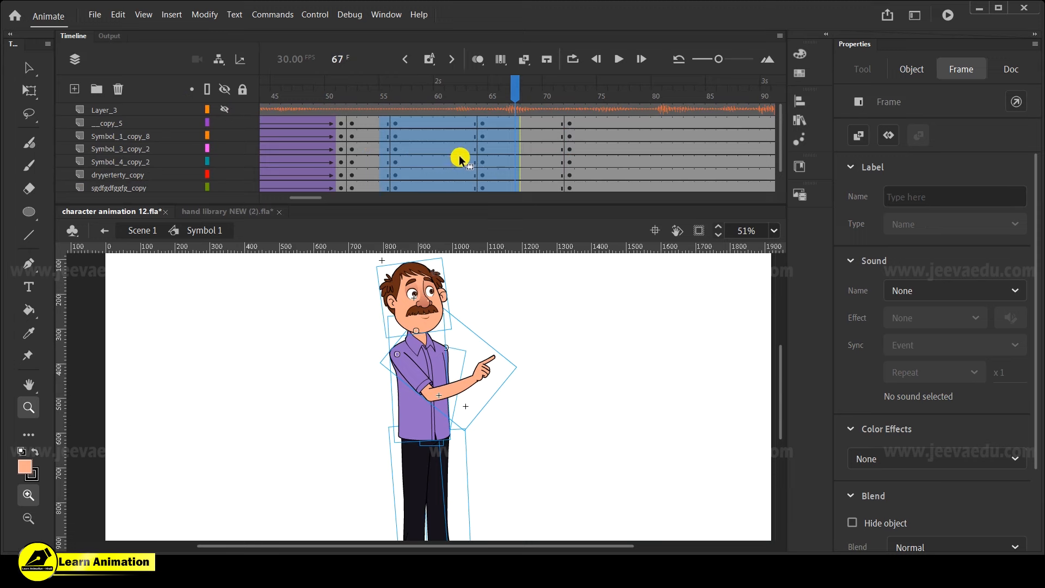
pyautogui.rightClick(458, 157)
pyautogui.click(502, 169)
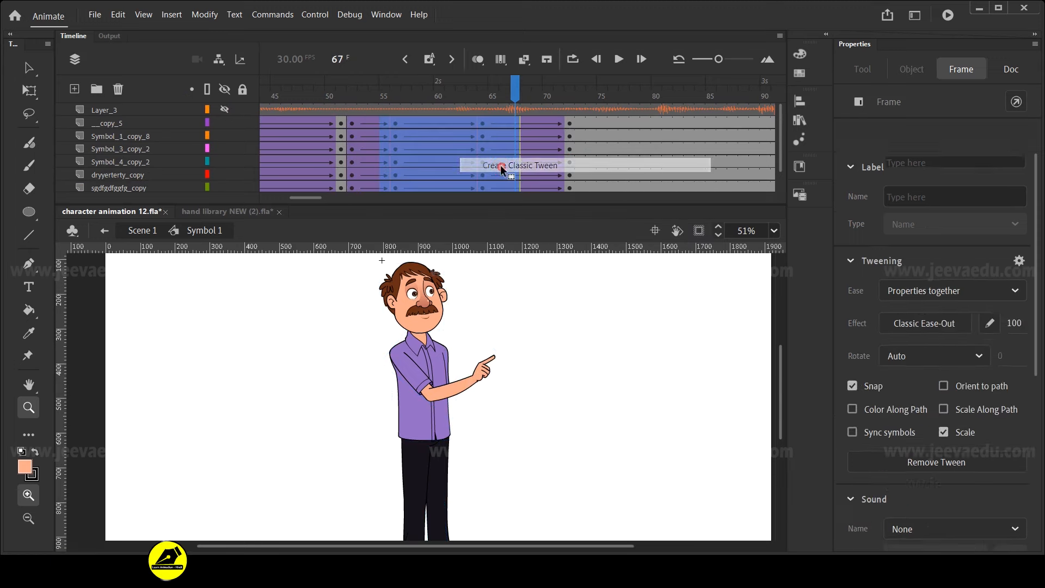
# Compare the easing of the tweens at frame 68 with that of the earlier __copy_5 tween at frame 10
pyautogui.click(503, 87)
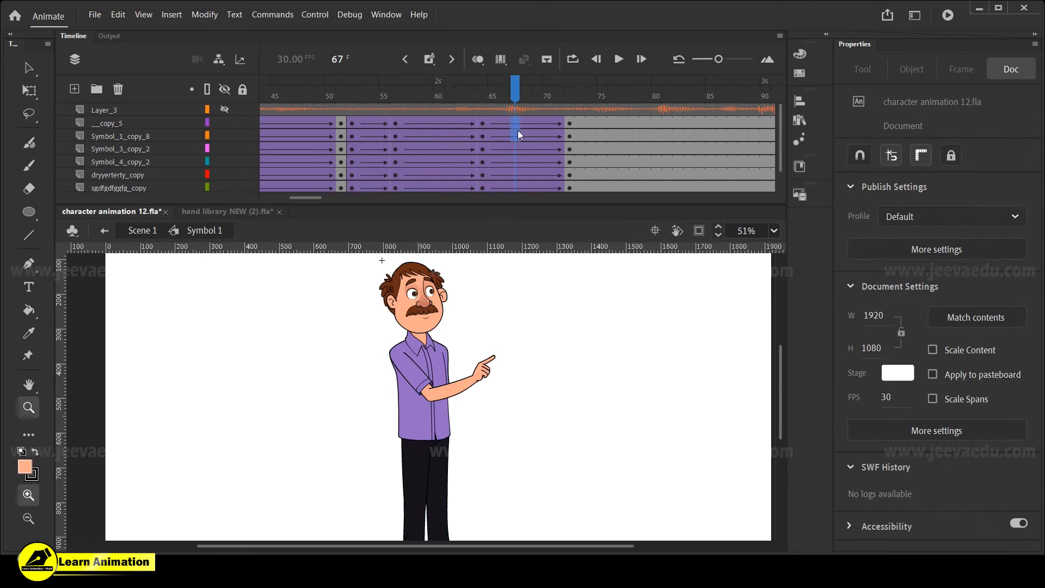
pyautogui.moveTo(517, 131); pyautogui.dragTo(523, 211)
pyautogui.moveTo(308, 197); pyautogui.dragTo(272, 202)
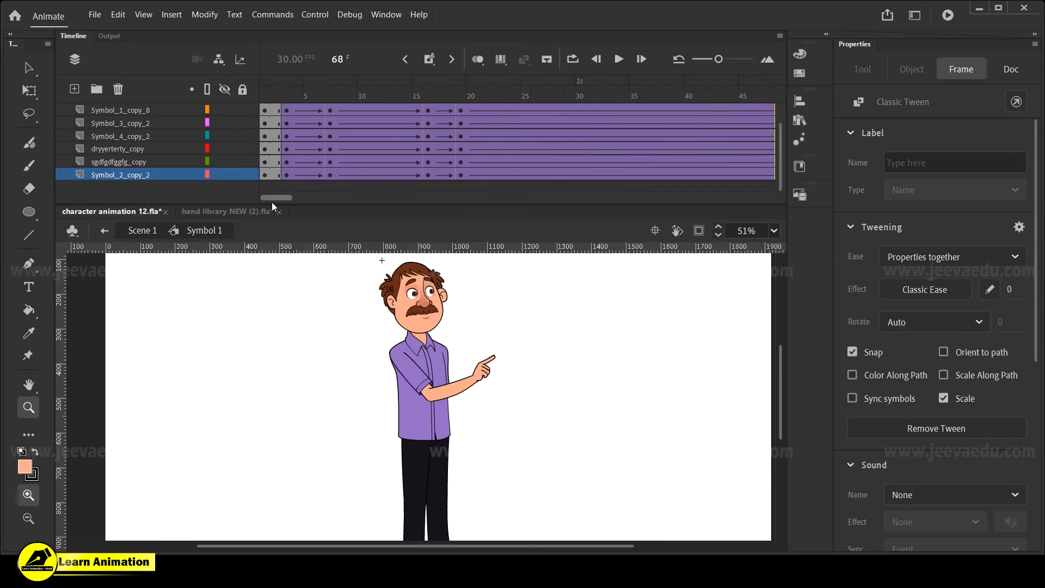
pyautogui.scroll(2, 373, 140)
pyautogui.click(363, 123)
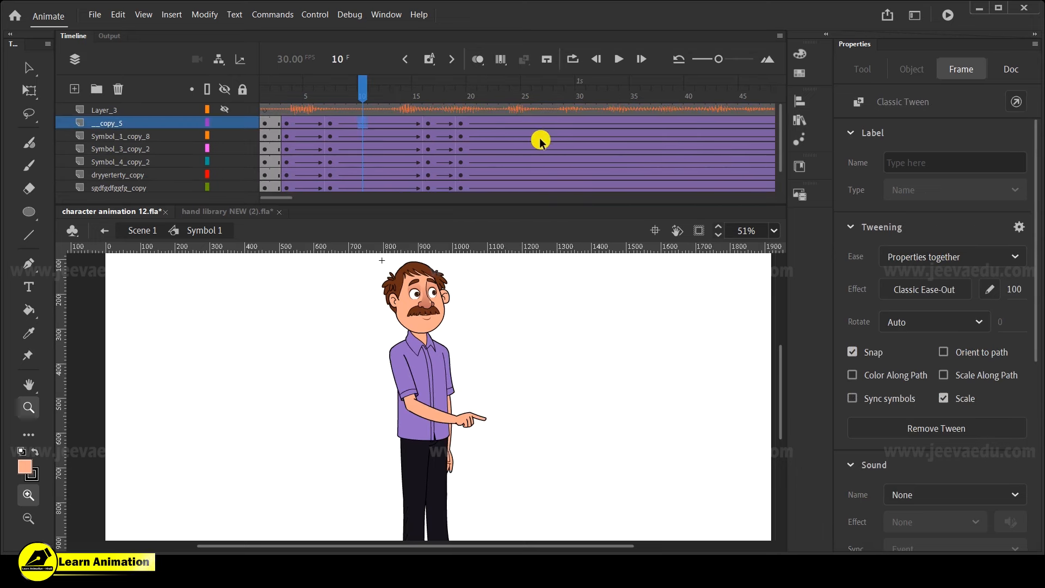
pyautogui.moveTo(288, 198); pyautogui.dragTo(316, 205)
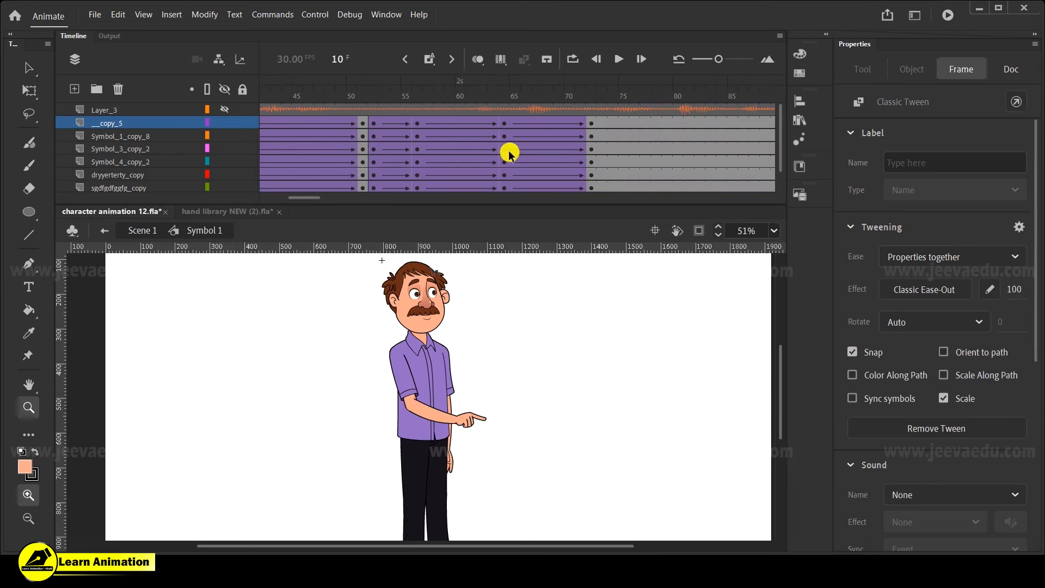
pyautogui.moveTo(546, 124); pyautogui.dragTo(547, 212)
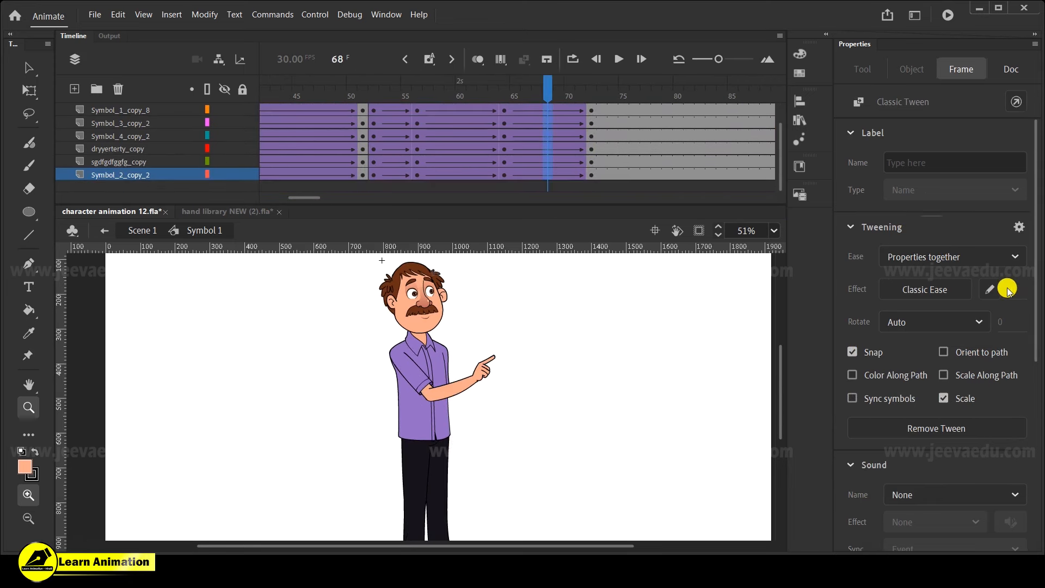
pyautogui.scroll(2, 443, 149)
# Set the ease to -100 for the tweens between frames 56 and 64 on all character layers
pyautogui.moveTo(460, 129); pyautogui.dragTo(461, 235)
pyautogui.moveTo(1010, 288); pyautogui.dragTo(677, 270)
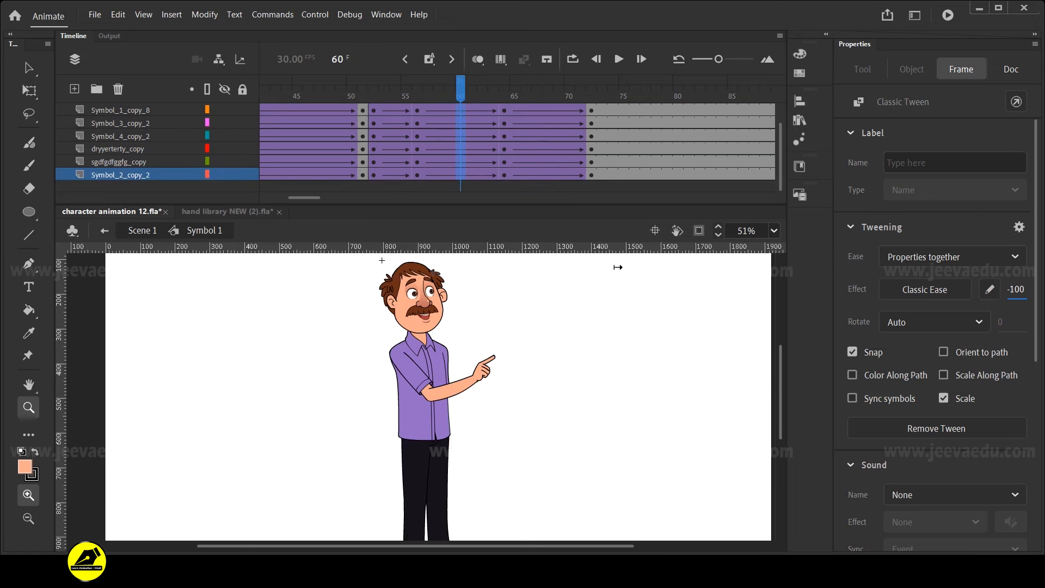
pyautogui.scroll(2, 550, 327)
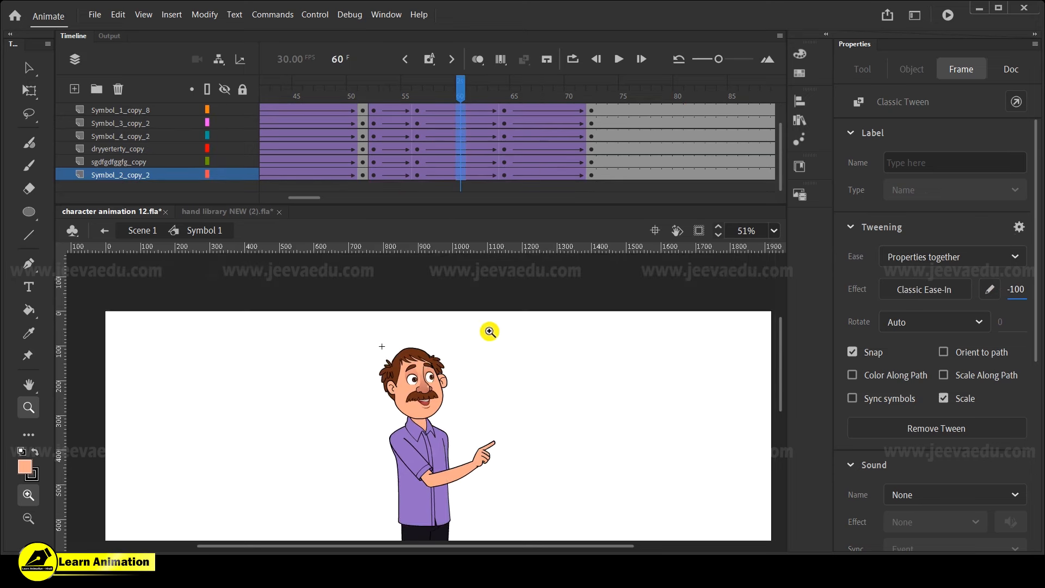
pyautogui.scroll(-2, 488, 332)
pyautogui.scroll(2, 488, 133)
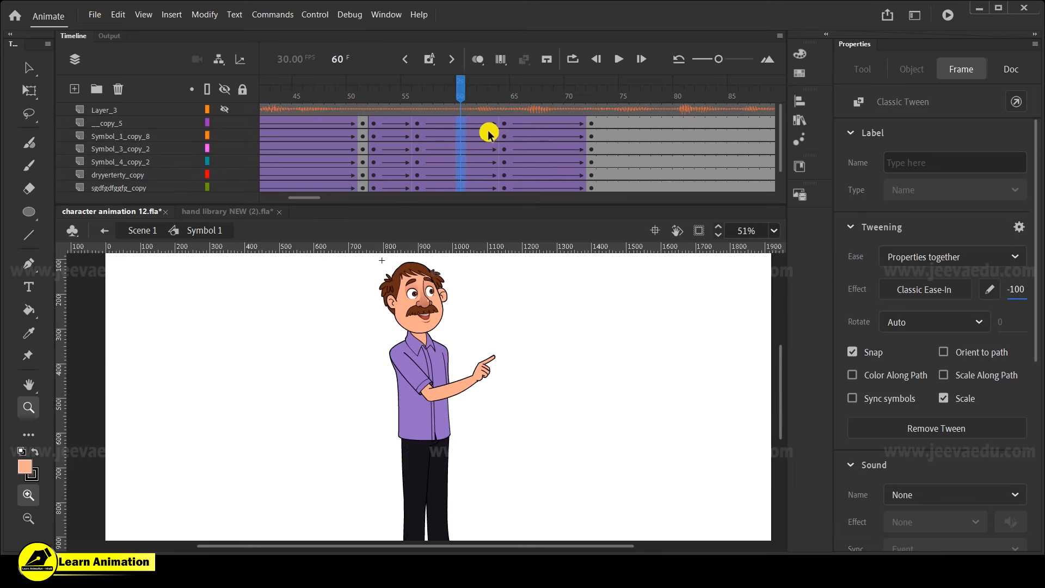
pyautogui.click(418, 123)
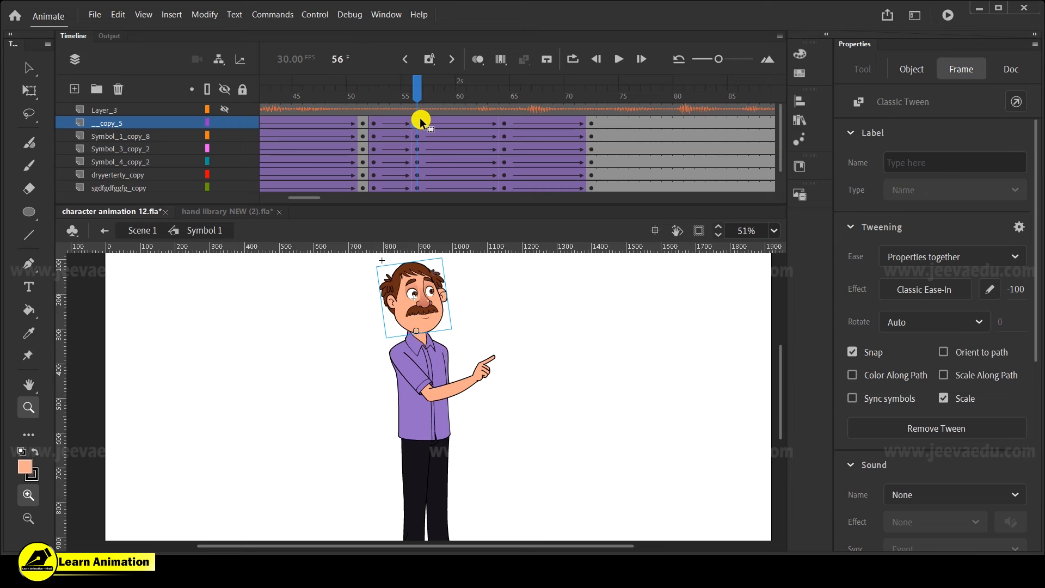
pyautogui.click(439, 124)
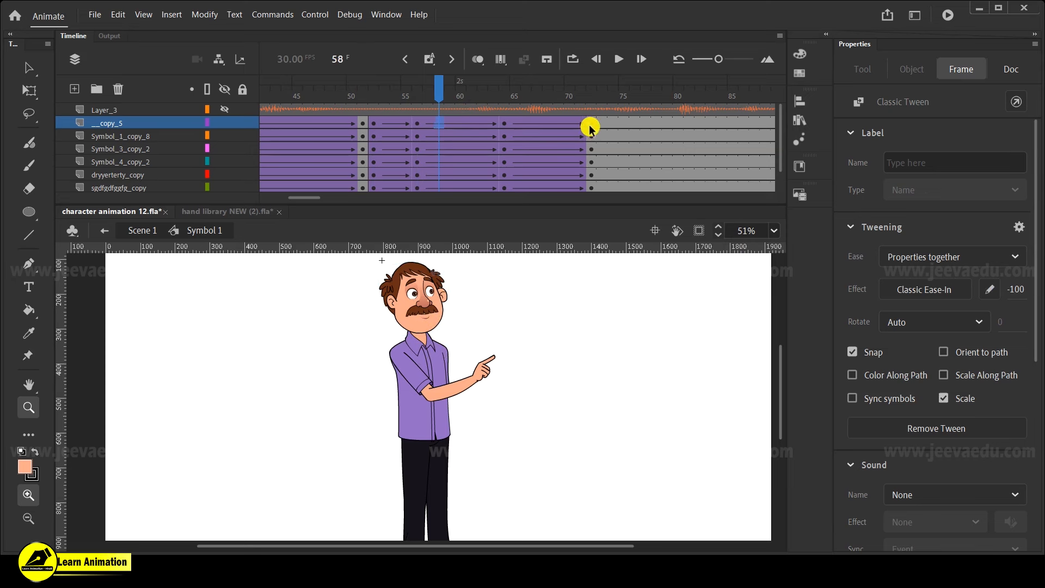
# Add a new layer above __copy_5 and set the Classic Brush fill to red
pyautogui.click(74, 89)
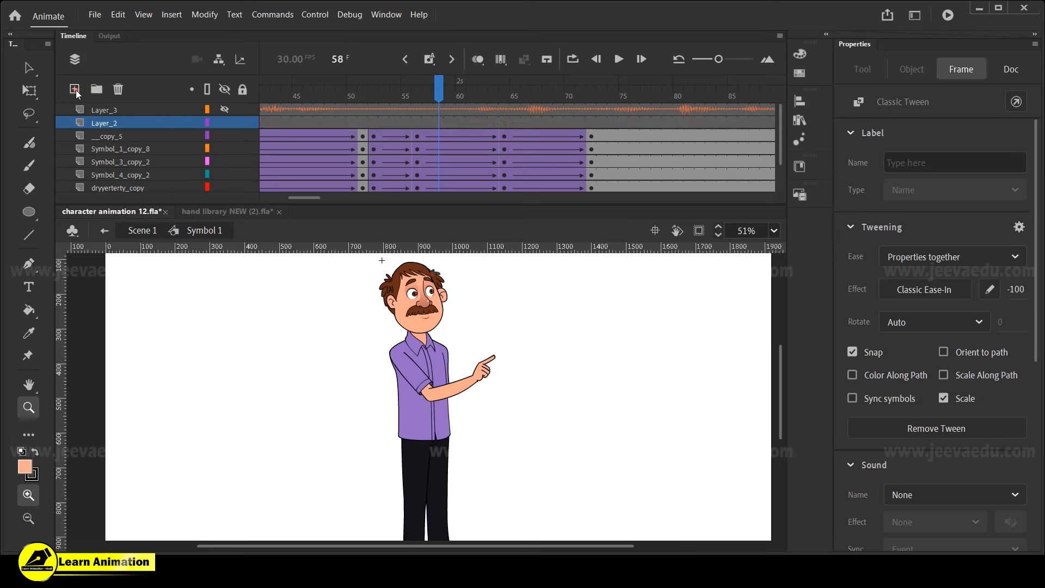
pyautogui.press('b')
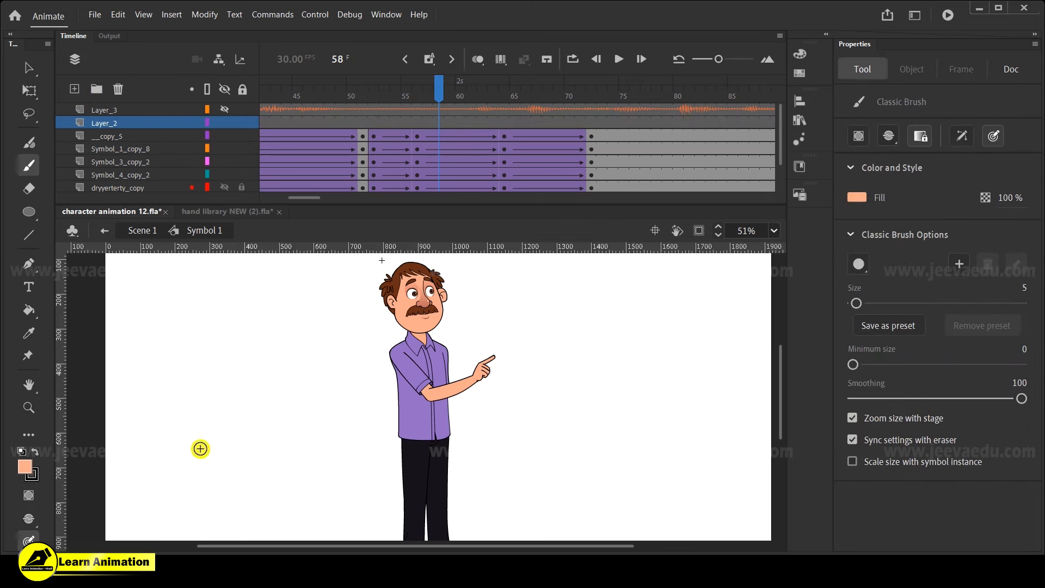
pyautogui.click(24, 466)
pyautogui.click(87, 374)
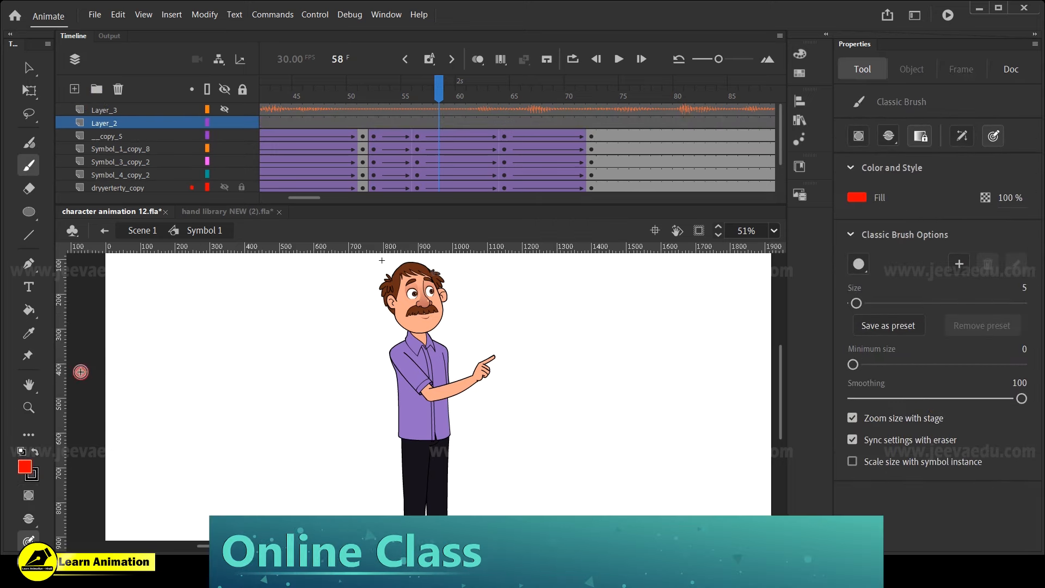
# Brush a horizontal line with end and middle ticks beside the character, underline its first half and label that half 0 to 100
pyautogui.moveTo(611, 401); pyautogui.dragTo(463, 403)
pyautogui.moveTo(339, 317); pyautogui.dragTo(567, 316)
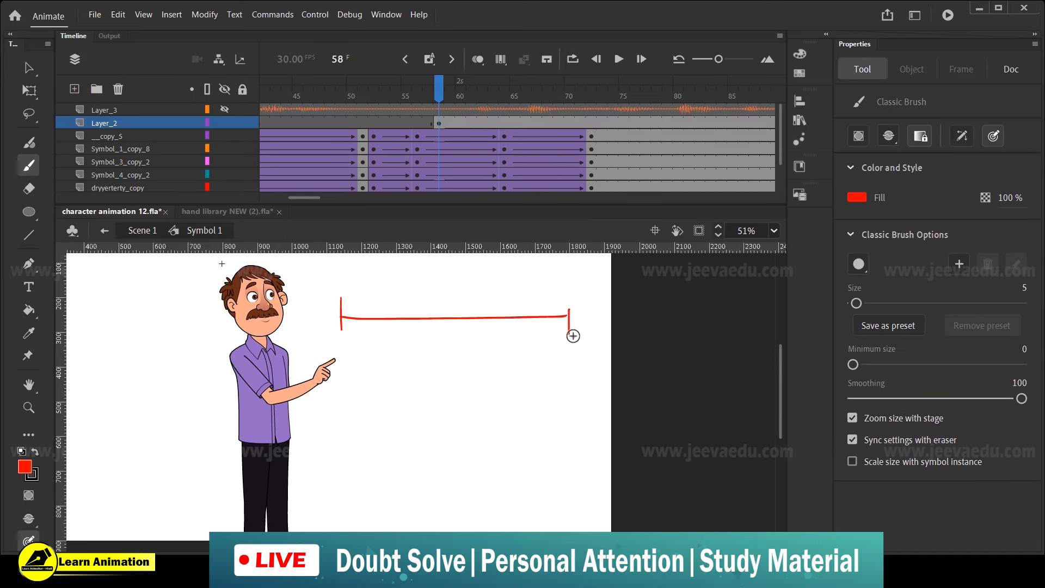
pyautogui.moveTo(462, 299); pyautogui.dragTo(462, 299)
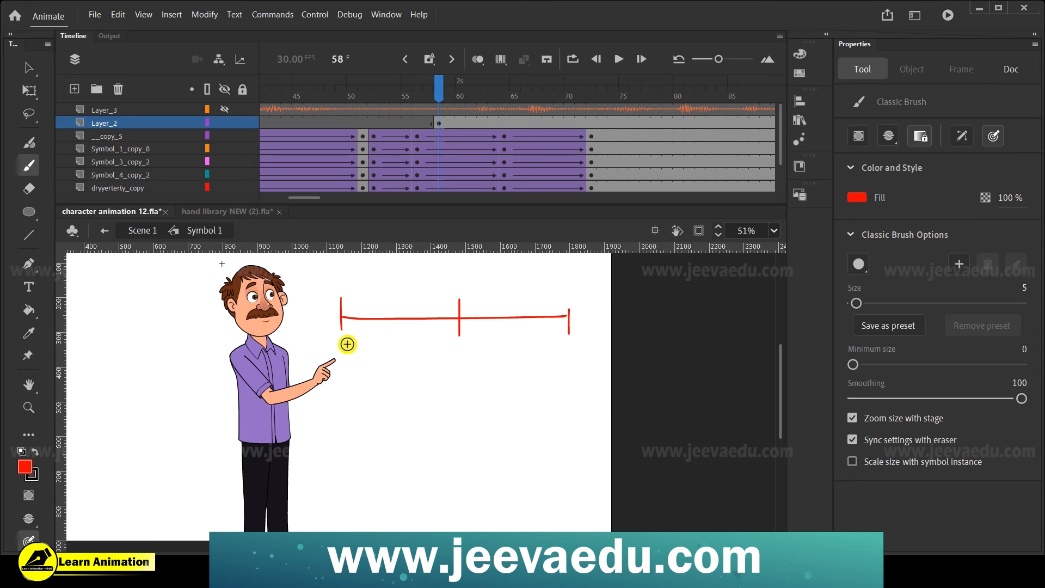
pyautogui.moveTo(456, 346); pyautogui.dragTo(453, 343)
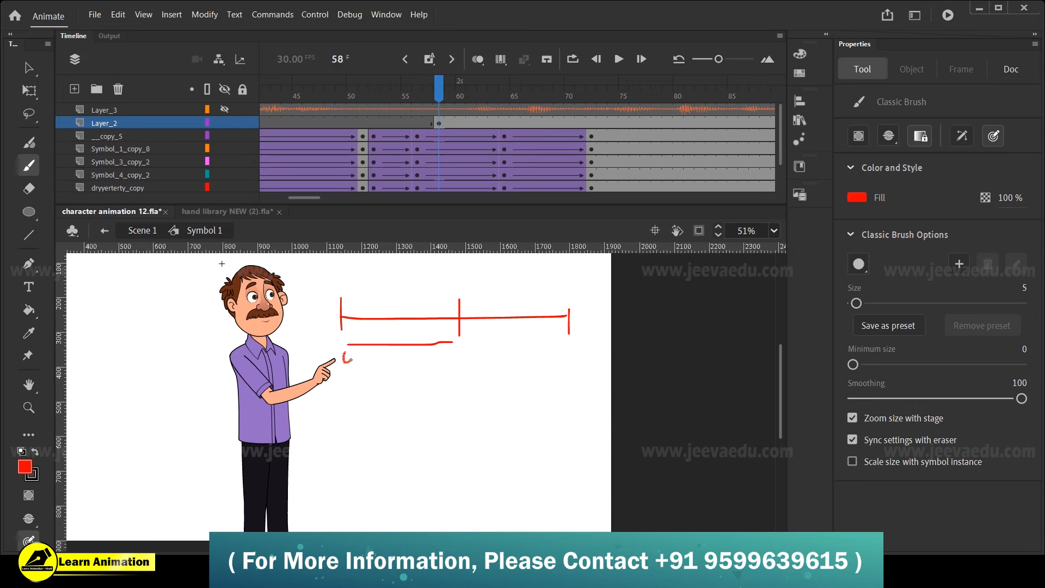
pyautogui.moveTo(351, 361); pyautogui.dragTo(348, 359)
pyautogui.moveTo(442, 349)
pyautogui.mouseDown()
pyautogui.moveTo(442, 363)
pyautogui.moveTo(468, 357)
pyautogui.mouseUp()
# Check the __copy_5 tween's ease at frames 58 and 64, and mark the line's second half with an underline ending in 0
pyautogui.click(438, 136)
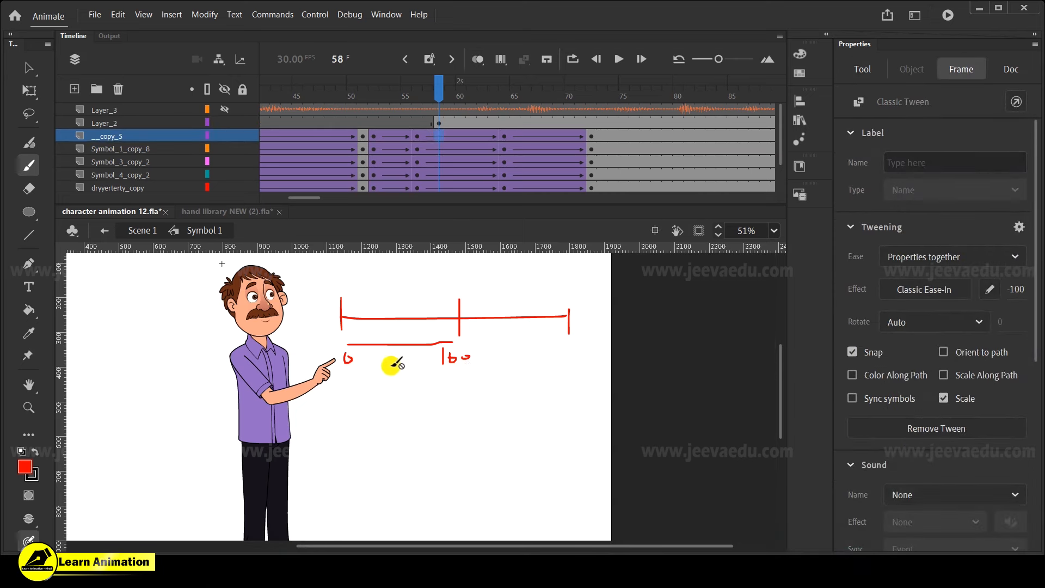
pyautogui.click(503, 136)
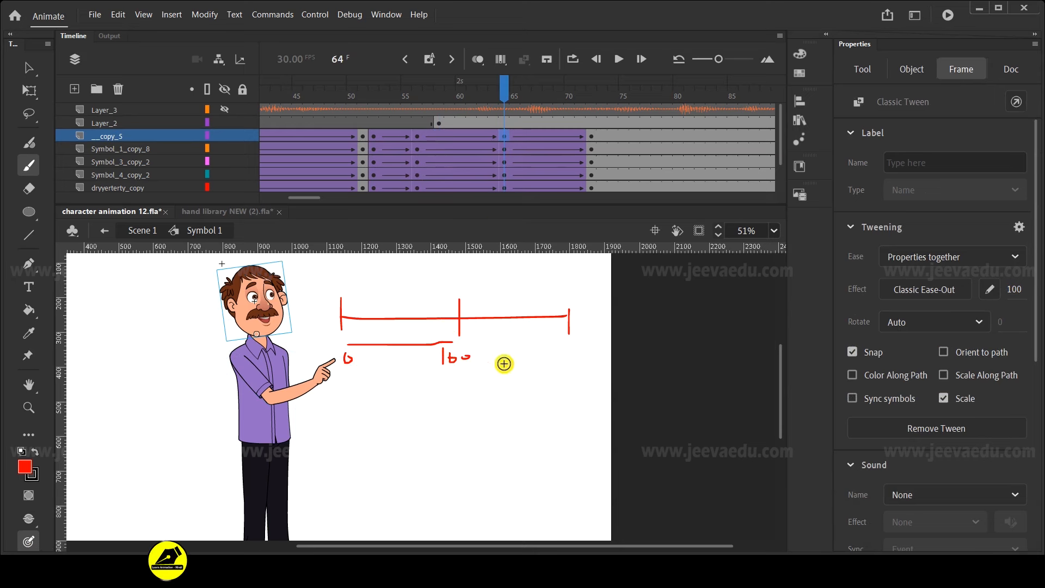
pyautogui.moveTo(539, 345); pyautogui.dragTo(572, 360)
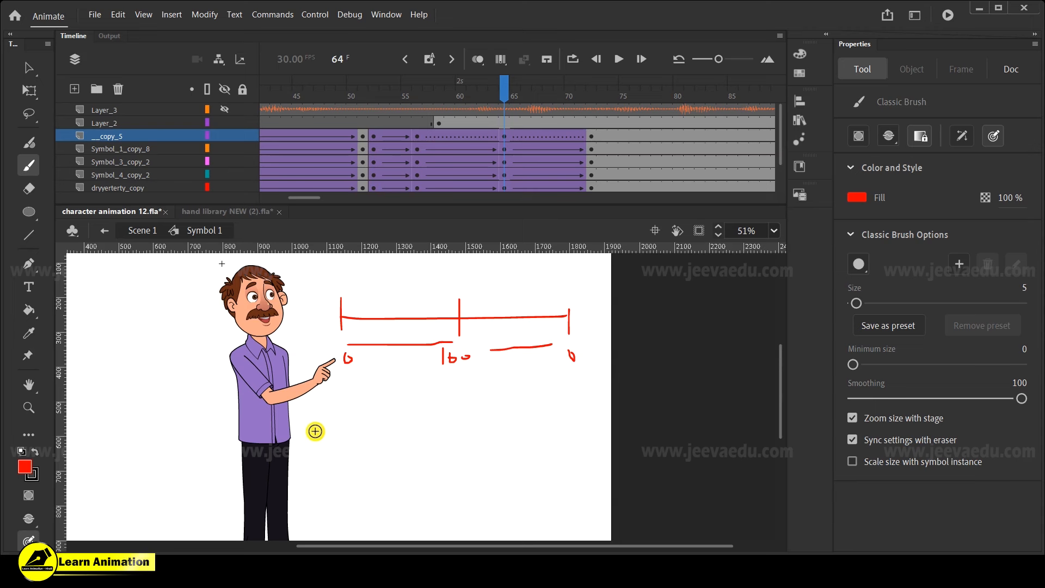
# Draw a bell-shaped speed curve below the line with vertical marks labelled 0, 100 and 0, plus a wavy line behind the character
pyautogui.moveTo(315, 486); pyautogui.dragTo(322, 488)
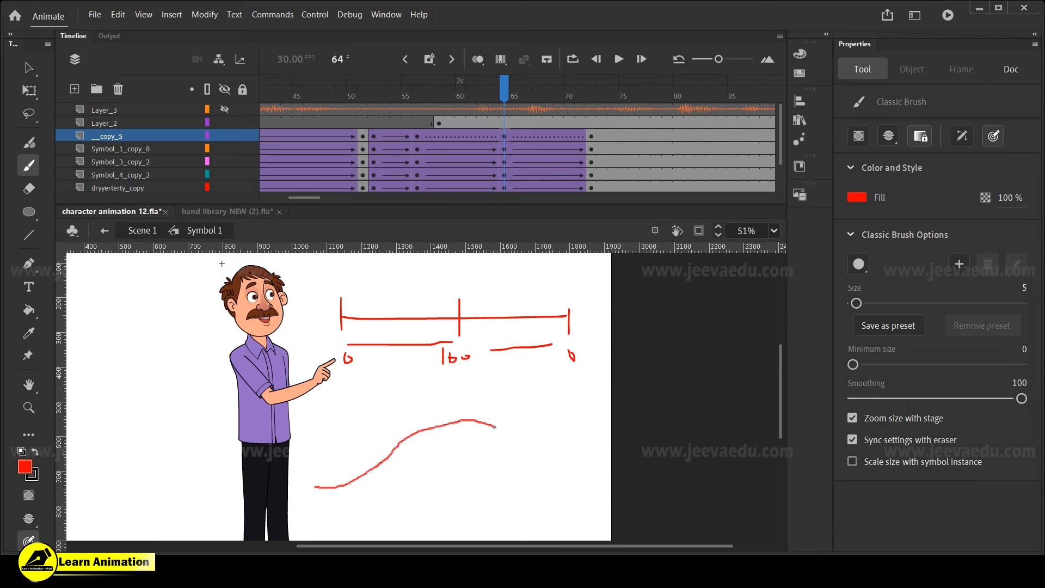
pyautogui.moveTo(599, 477); pyautogui.dragTo(600, 477)
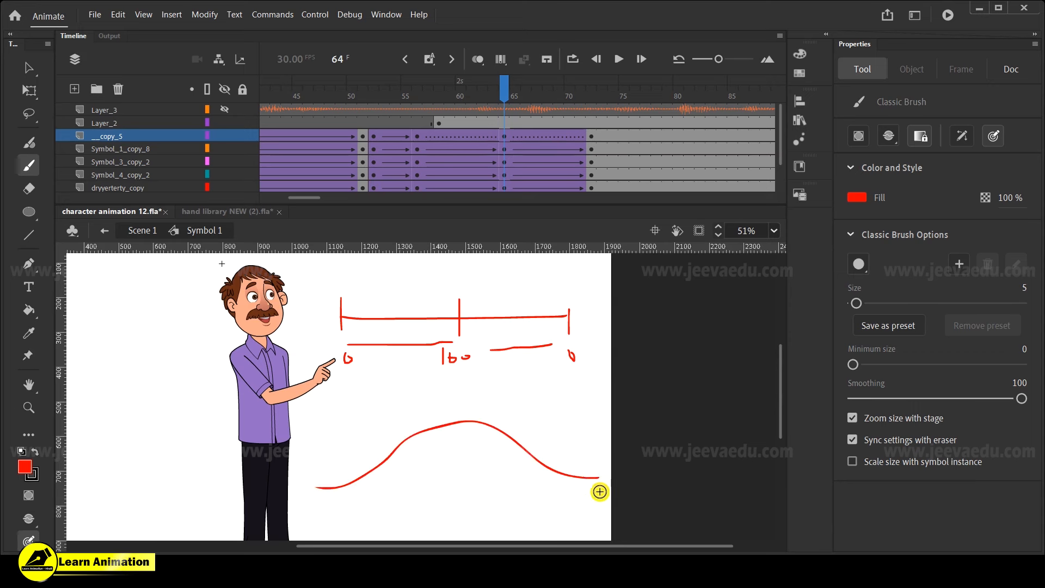
pyautogui.moveTo(456, 492); pyautogui.dragTo(454, 501)
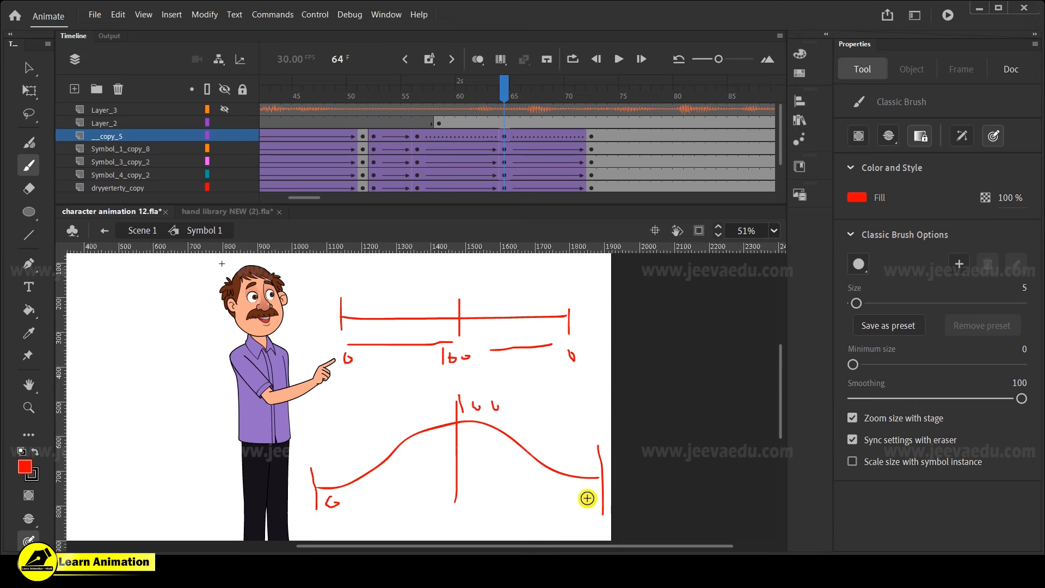
pyautogui.moveTo(592, 503); pyautogui.dragTo(592, 504)
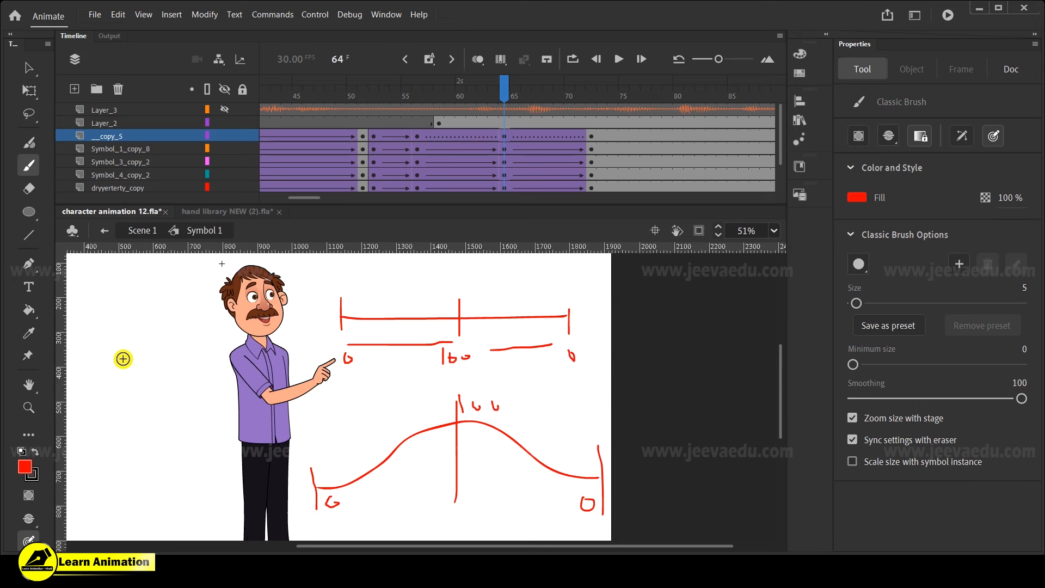
pyautogui.moveTo(207, 355); pyautogui.dragTo(215, 358)
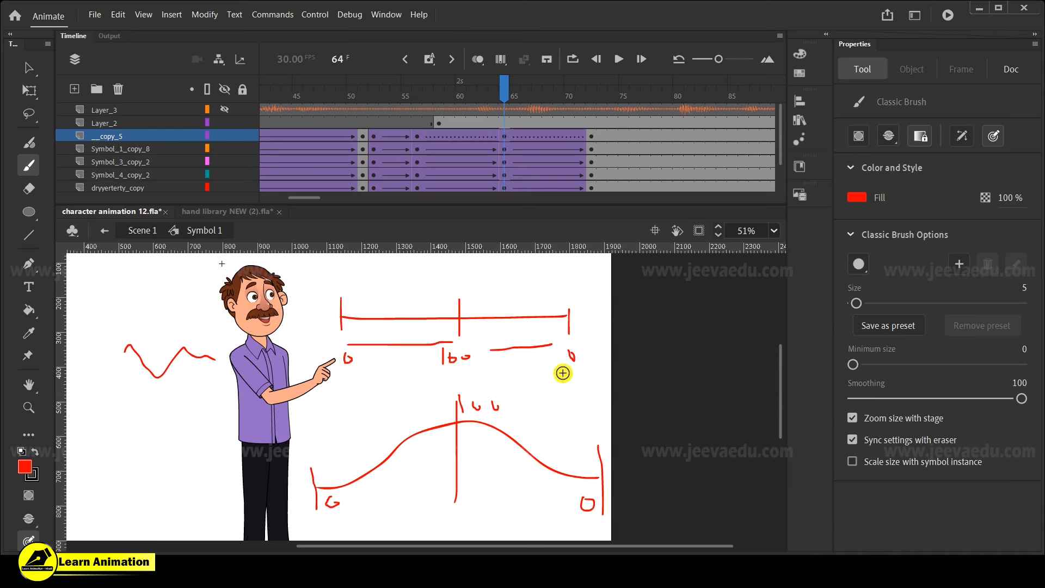
# Undo the wavy line and speed curve strokes, and delete Layer_2 with the remaining easing sketch
pyautogui.hotkey('ctrl', 'z')
pyautogui.hotkey('ctrl', 'z')
pyautogui.hotkey('ctrl', 'z')
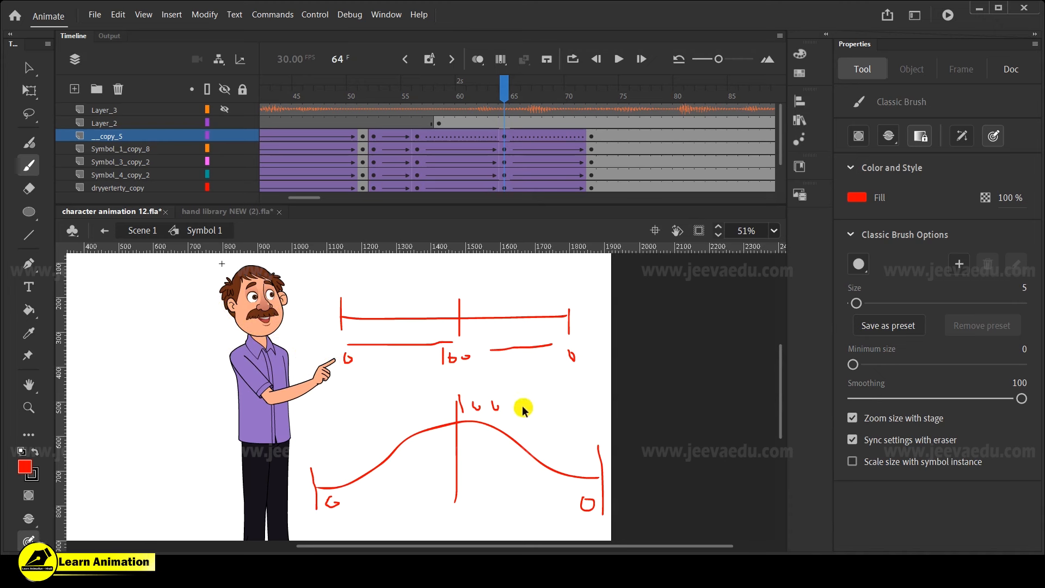
pyautogui.hotkey('ctrl', 'z')
pyautogui.hotkey('ctrl', 'z')
pyautogui.hotkey('ctrl', 'z')
pyautogui.hotkey('ctrl', 'z')
pyautogui.hotkey('ctrl', 'z')
pyautogui.hotkey('ctrl', 'z')
pyautogui.hotkey('ctrl', 'z')
pyautogui.hotkey('ctrl', 'z')
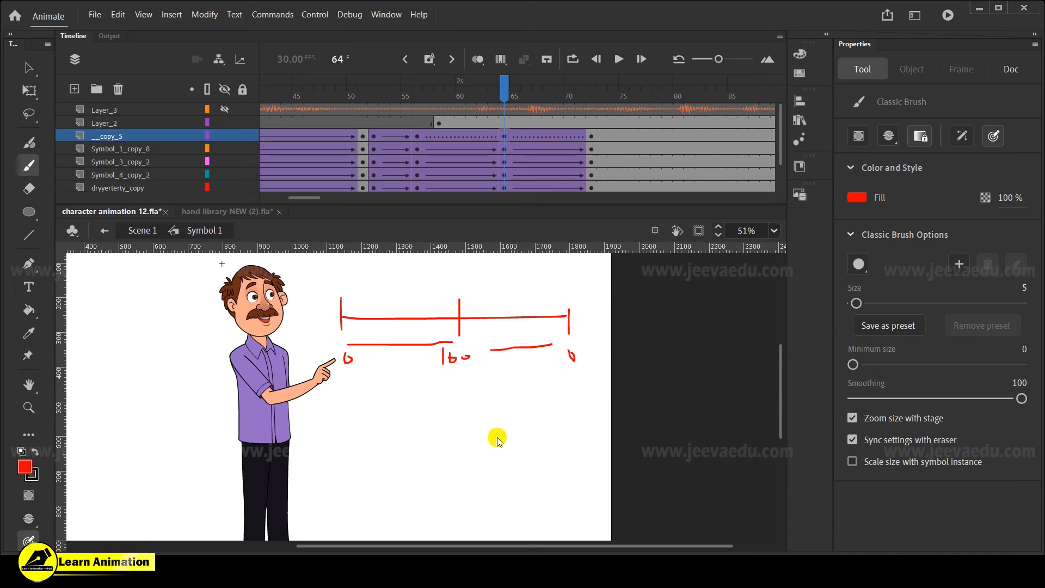
pyautogui.hotkey('ctrl', 'z')
pyautogui.click(123, 122)
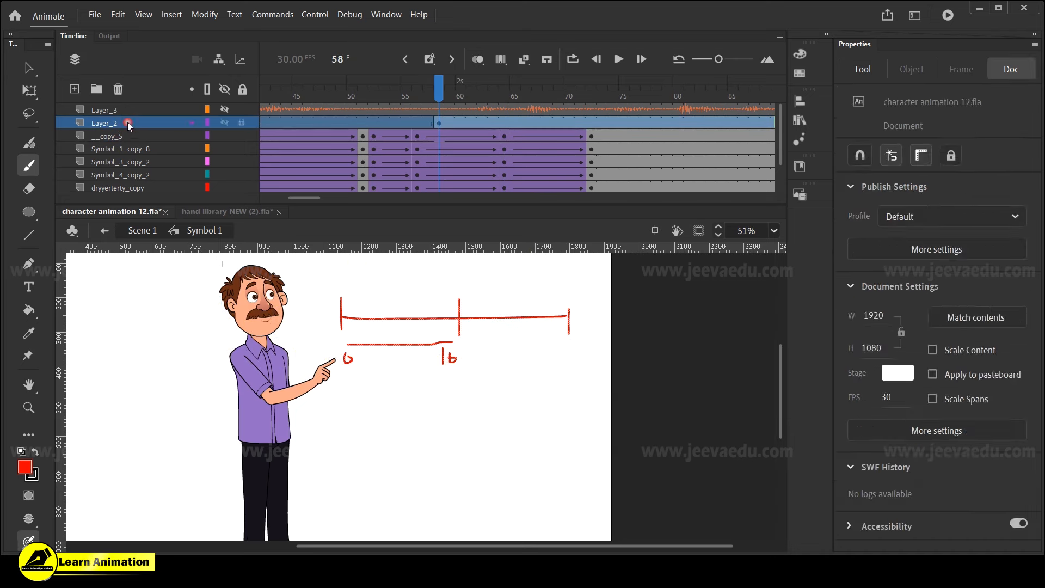
pyautogui.click(118, 89)
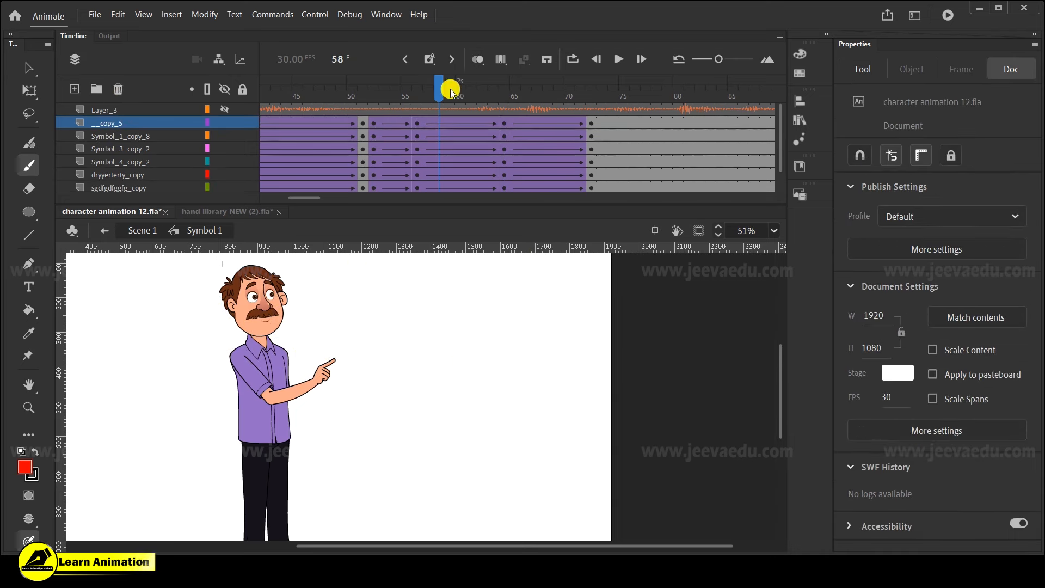
# Check the ease settings of the tweens between frames 64 and 72 and between frames 56 and 64 on the character layers
pyautogui.click(548, 127)
pyautogui.moveTo(548, 126); pyautogui.dragTo(552, 231)
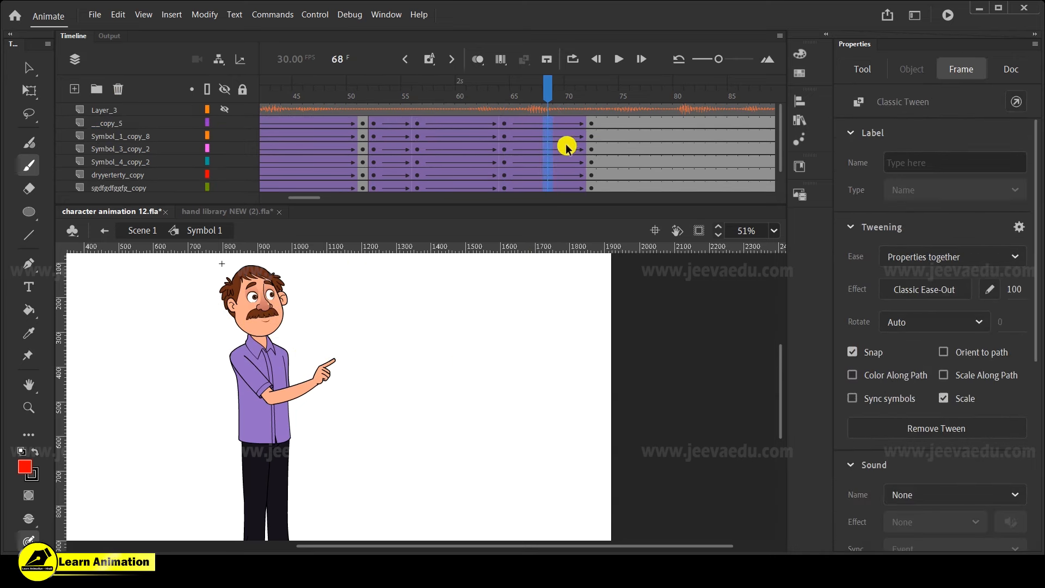
pyautogui.moveTo(470, 117); pyautogui.dragTo(472, 248)
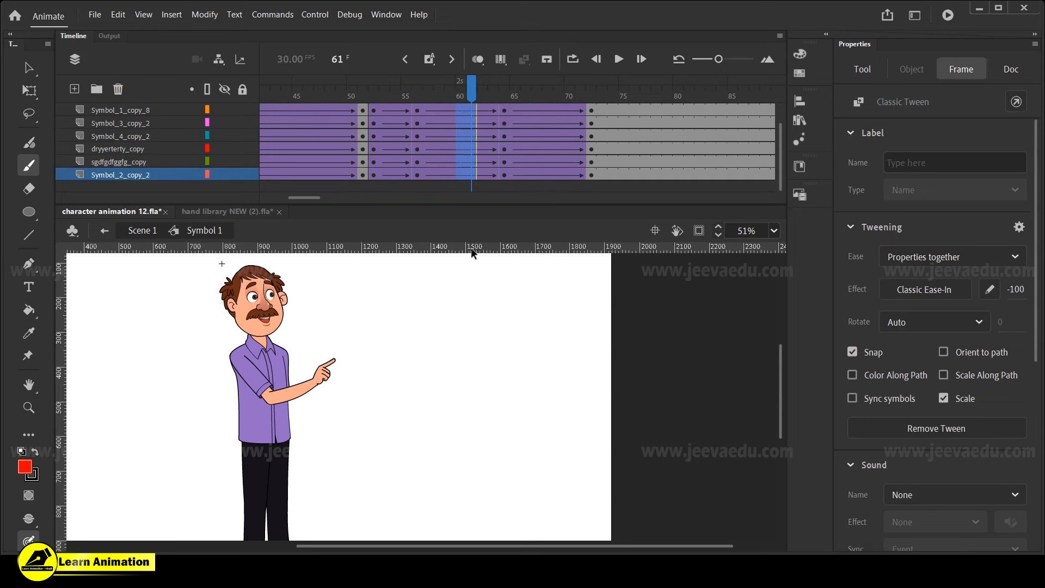
pyautogui.scroll(2, 496, 116)
# Select the character's body parts at frame 56 and stretch them slightly upward with Free Transform
pyautogui.moveTo(471, 89); pyautogui.dragTo(412, 110)
pyautogui.press('z')
pyautogui.keyDown('alt'); pyautogui.click(286, 393); pyautogui.keyUp('alt')
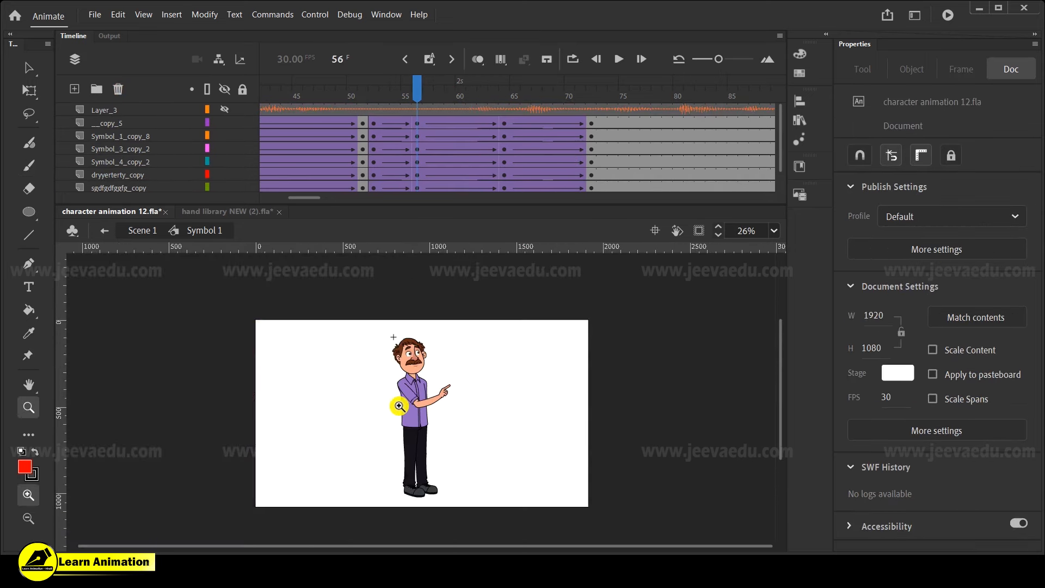
pyautogui.moveTo(374, 333); pyautogui.dragTo(467, 469)
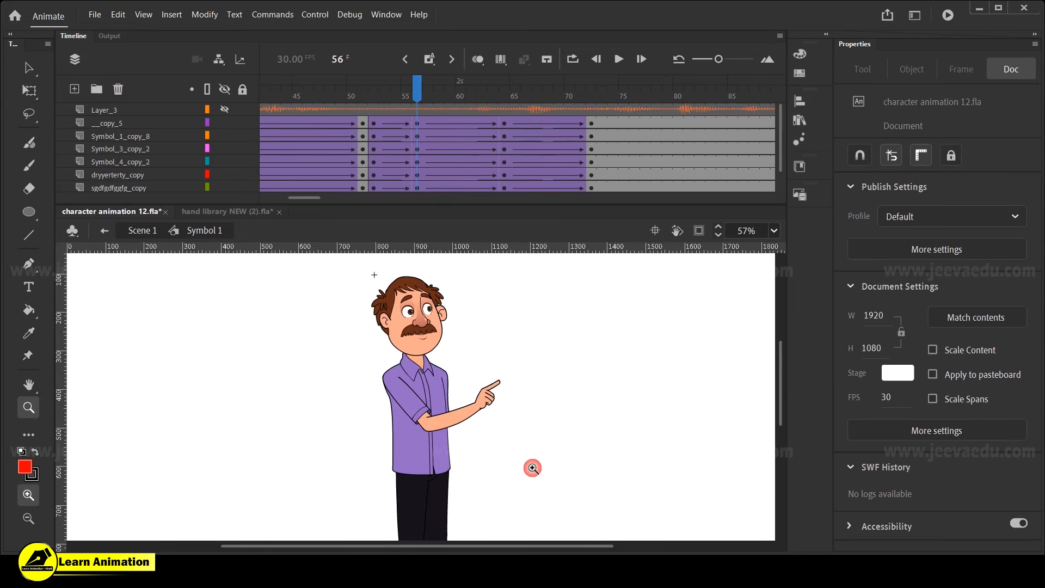
pyautogui.keyDown('alt'); pyautogui.click(450, 461); pyautogui.keyUp('alt')
pyautogui.press('v')
pyautogui.click(351, 292)
pyautogui.moveTo(363, 308); pyautogui.dragTo(465, 452)
pyautogui.press('z')
pyautogui.click(408, 362)
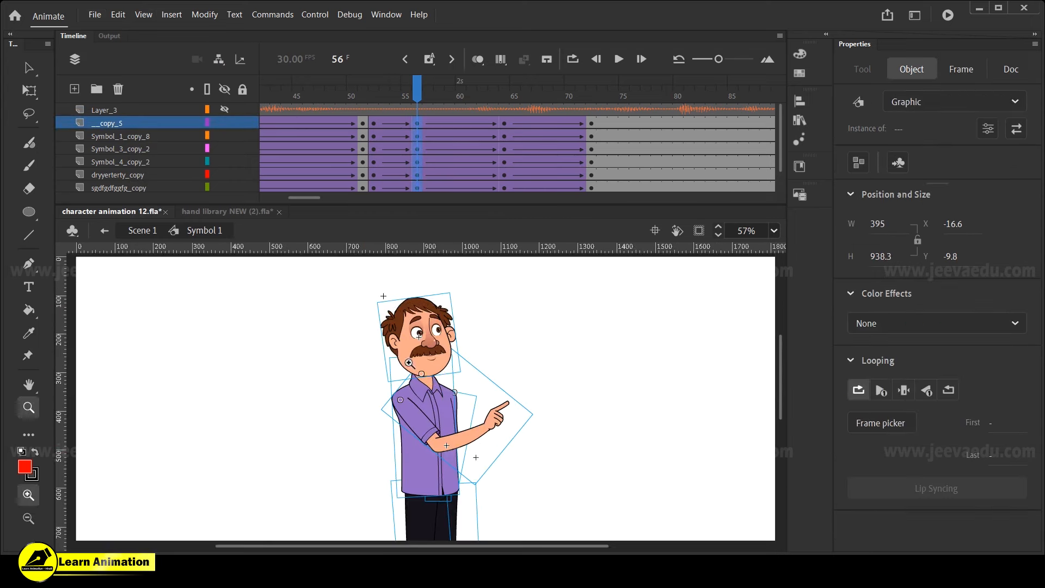
pyautogui.press('q')
pyautogui.moveTo(457, 294); pyautogui.dragTo(455, 290)
pyautogui.click(475, 335)
# Preview the motion into frame 56, undo a stray transform and stretch the upper body parts slightly further upward there
pyautogui.moveTo(417, 92); pyautogui.dragTo(347, 113)
pyautogui.click(405, 130)
pyautogui.click(413, 93)
pyautogui.click(504, 434)
pyautogui.moveTo(467, 459)
pyautogui.mouseDown()
pyautogui.moveTo(444, 450)
pyautogui.moveTo(453, 458)
pyautogui.mouseUp()
pyautogui.hotkey('ctrl', 'z')
pyautogui.moveTo(455, 410); pyautogui.dragTo(438, 489)
pyautogui.moveTo(453, 292); pyautogui.dragTo(449, 285)
pyautogui.moveTo(414, 88); pyautogui.dragTo(412, 111)
pyautogui.click(626, 391)
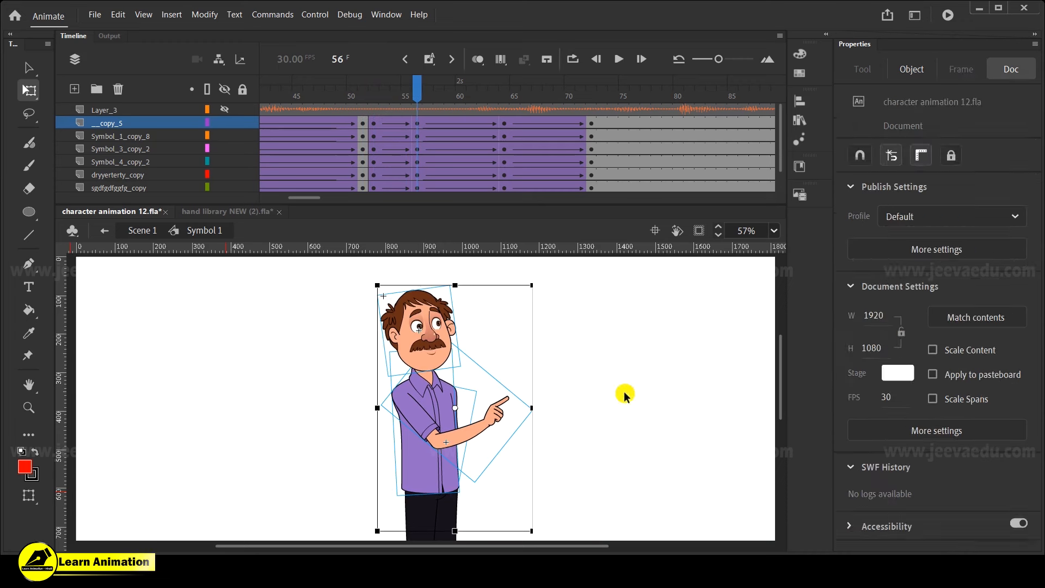
# Tilt the head slightly backward and rotate the pointing arm slightly upward at frame 56
pyautogui.click(439, 350)
pyautogui.moveTo(459, 285); pyautogui.dragTo(456, 280)
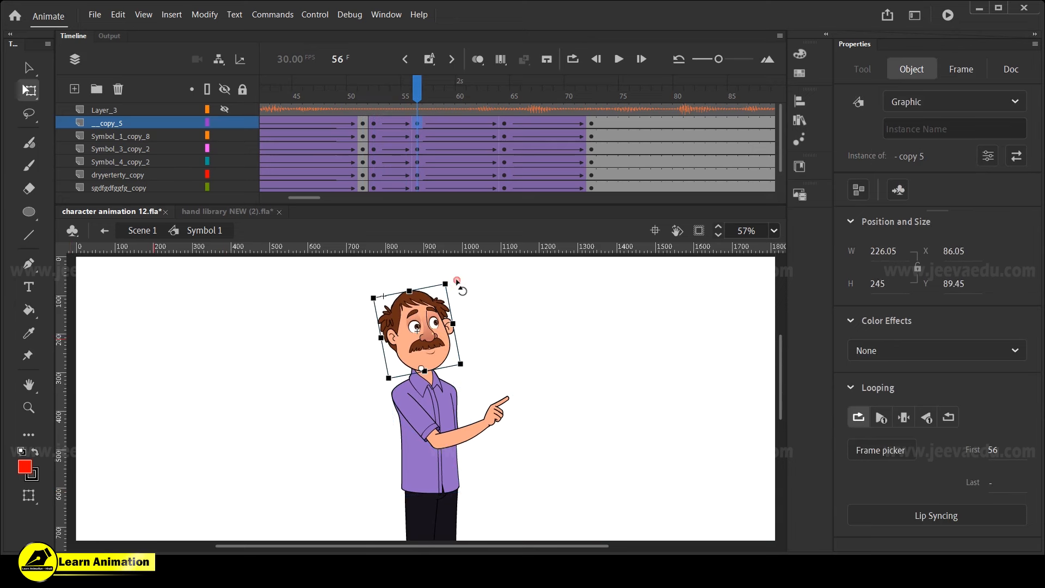
pyautogui.click(499, 419)
pyautogui.moveTo(543, 414); pyautogui.dragTo(544, 409)
pyautogui.click(463, 415)
pyautogui.click(458, 411)
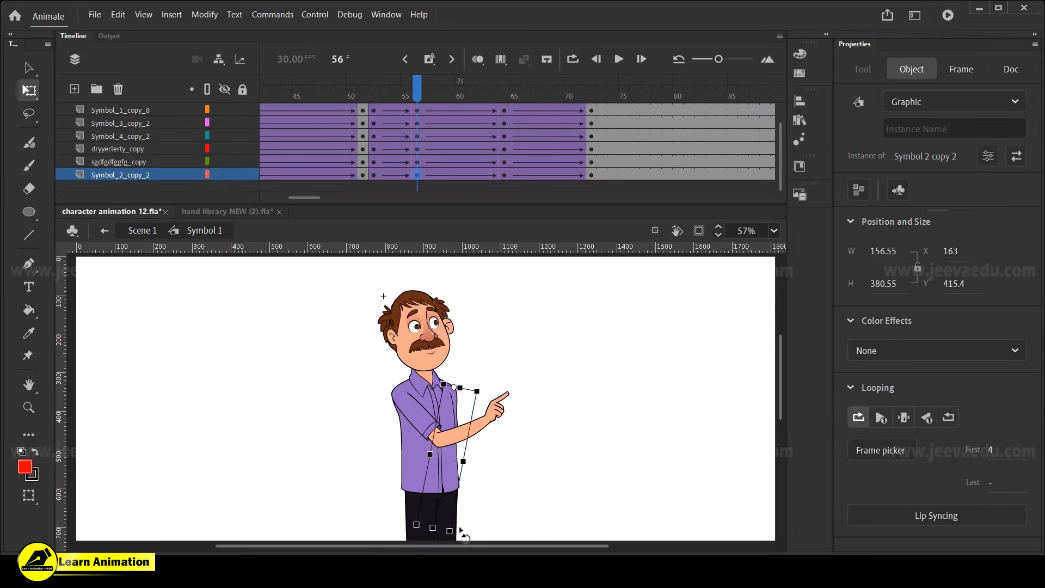
# Select all character parts at frame 64 and squash them slightly downward, easing the amount back after previewing the motion
pyautogui.moveTo(423, 79); pyautogui.dragTo(506, 147)
pyautogui.hotkey('ctrl', 'a')
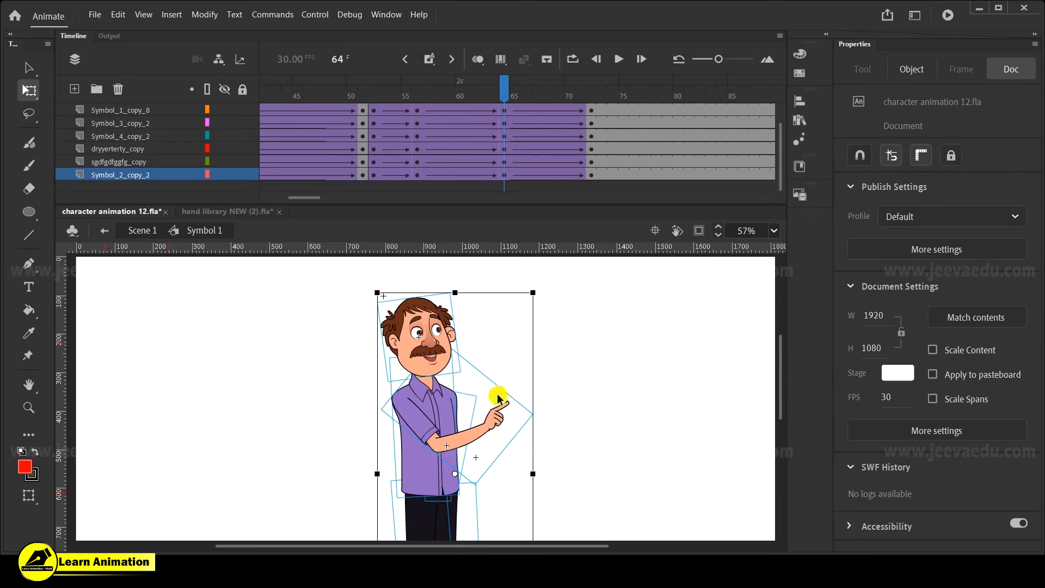
pyautogui.moveTo(521, 404); pyautogui.dragTo(511, 376)
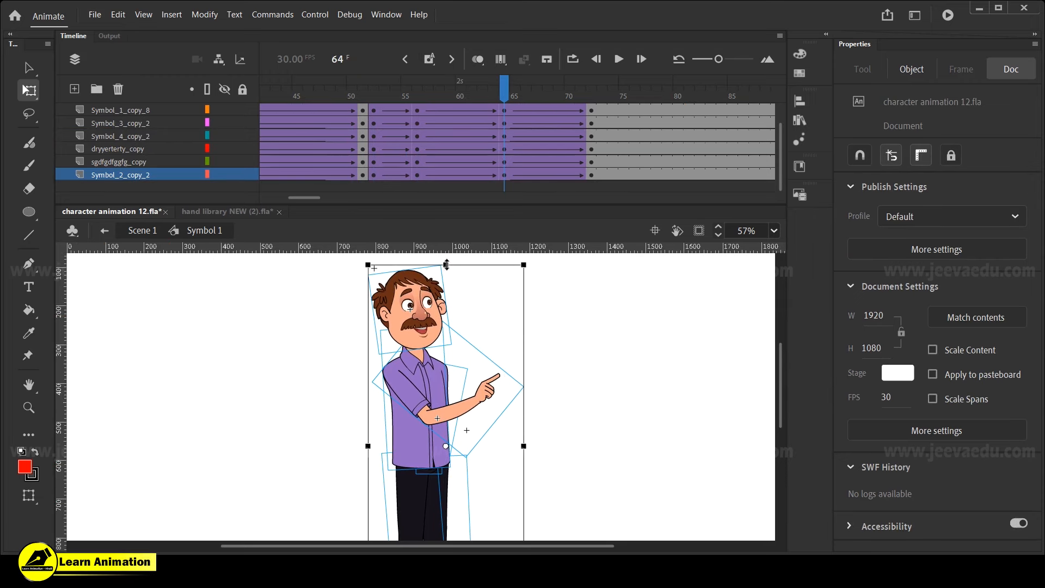
pyautogui.moveTo(446, 266); pyautogui.dragTo(446, 273)
pyautogui.moveTo(499, 83); pyautogui.dragTo(505, 159)
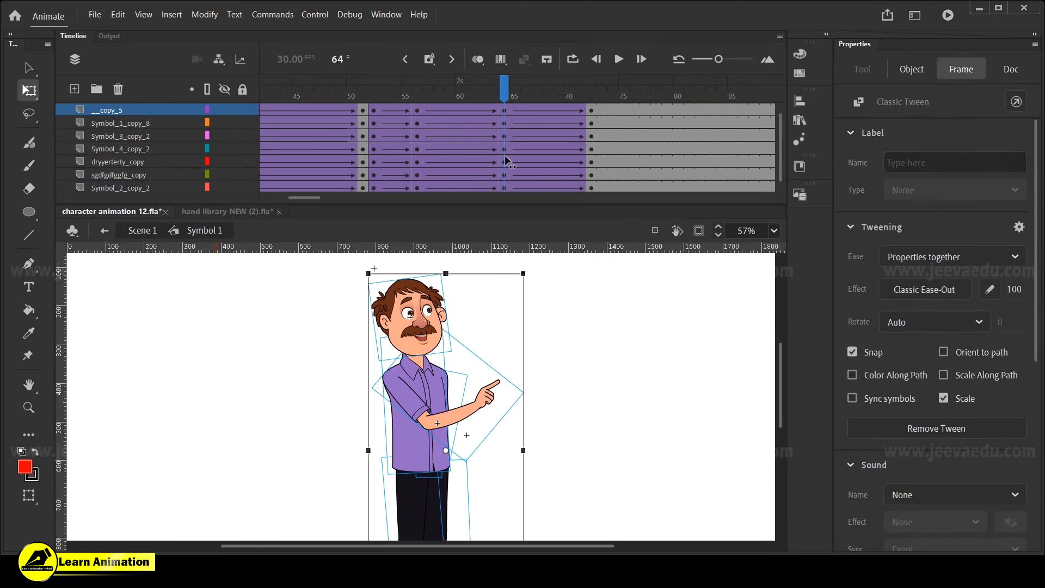
pyautogui.moveTo(447, 273); pyautogui.dragTo(446, 269)
pyautogui.moveTo(501, 87); pyautogui.dragTo(508, 158)
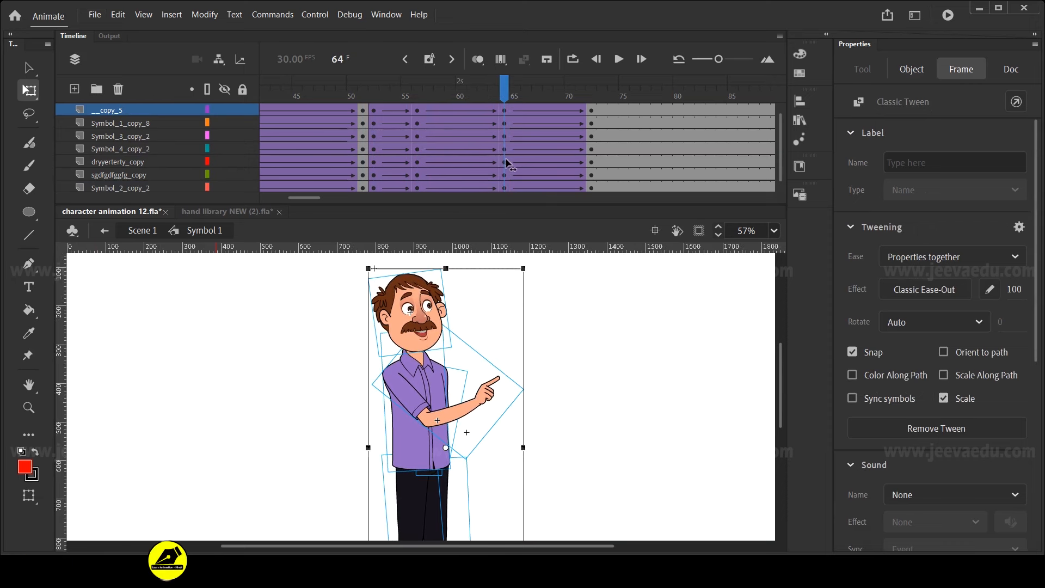
# Rotate the head clockwise to an almost upright angle at frame 64 and preview the motion
pyautogui.click(565, 374)
pyautogui.click(439, 321)
pyautogui.press('q')
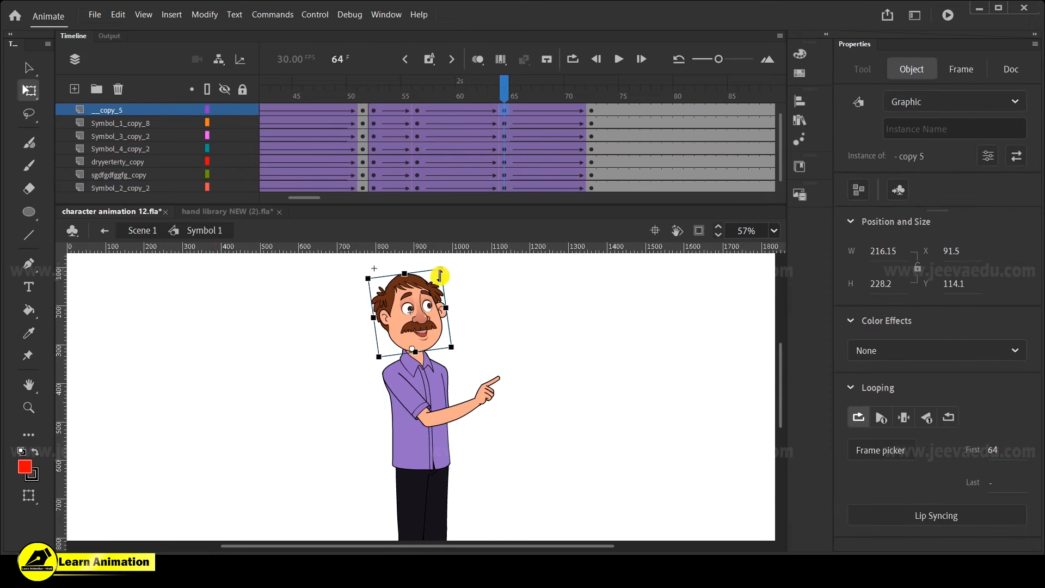
pyautogui.moveTo(459, 276); pyautogui.dragTo(458, 290)
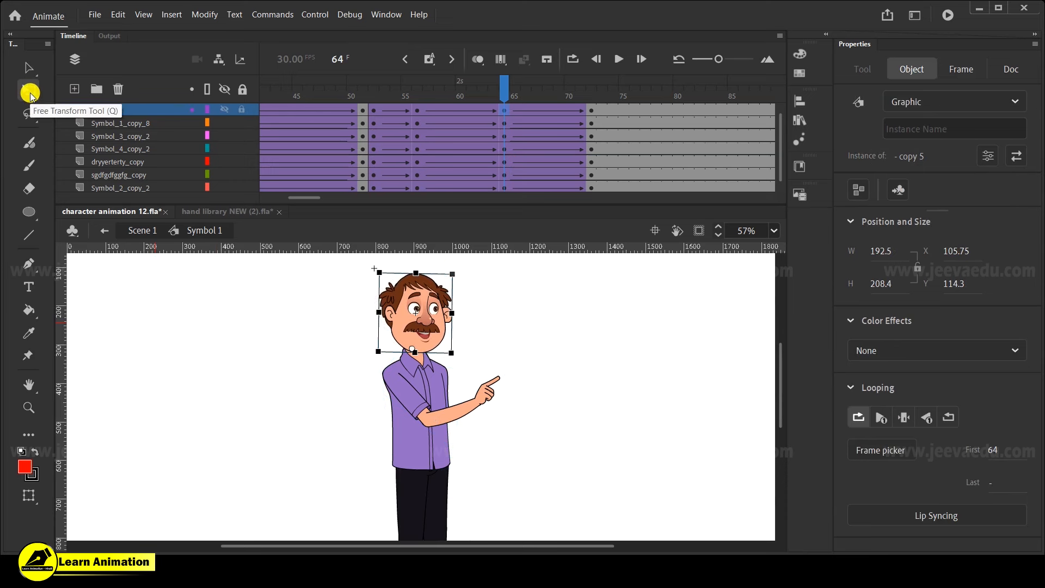
pyautogui.moveTo(508, 124); pyautogui.dragTo(501, 153)
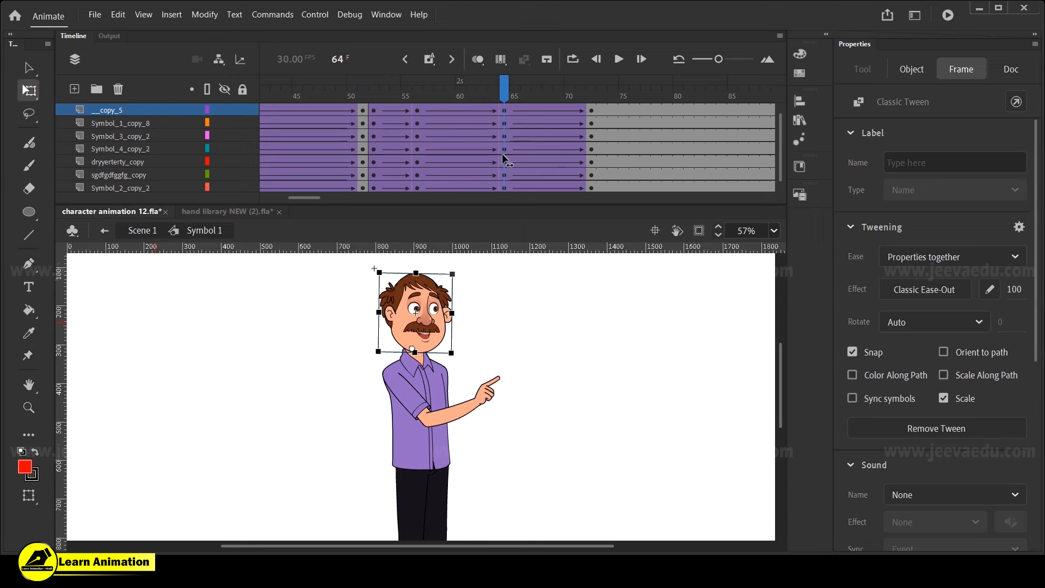
# Rotate the pointing arm slightly downward at frame 64 and preview the motion
pyautogui.click(488, 403)
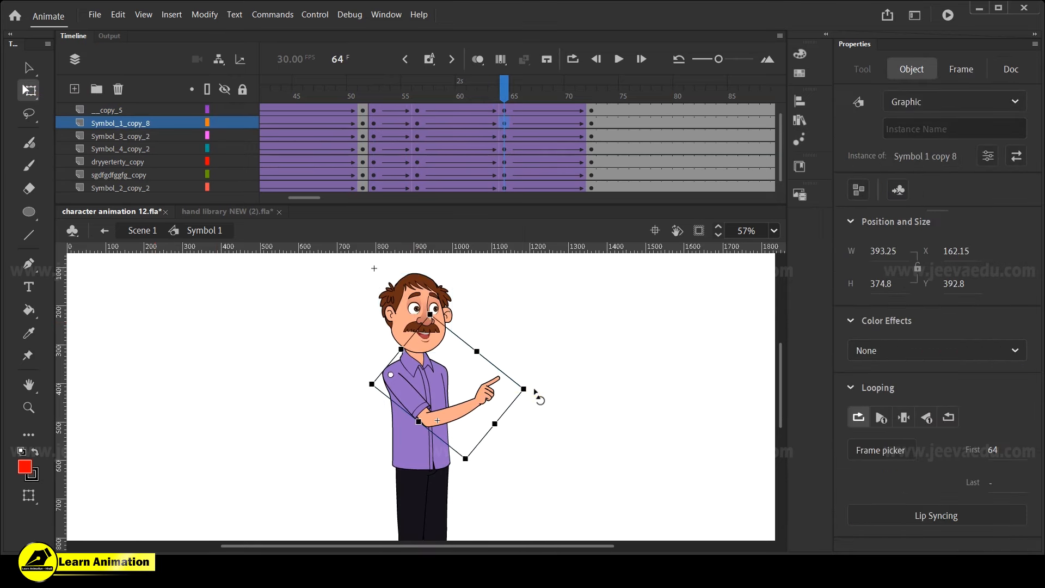
pyautogui.moveTo(534, 392); pyautogui.dragTo(536, 400)
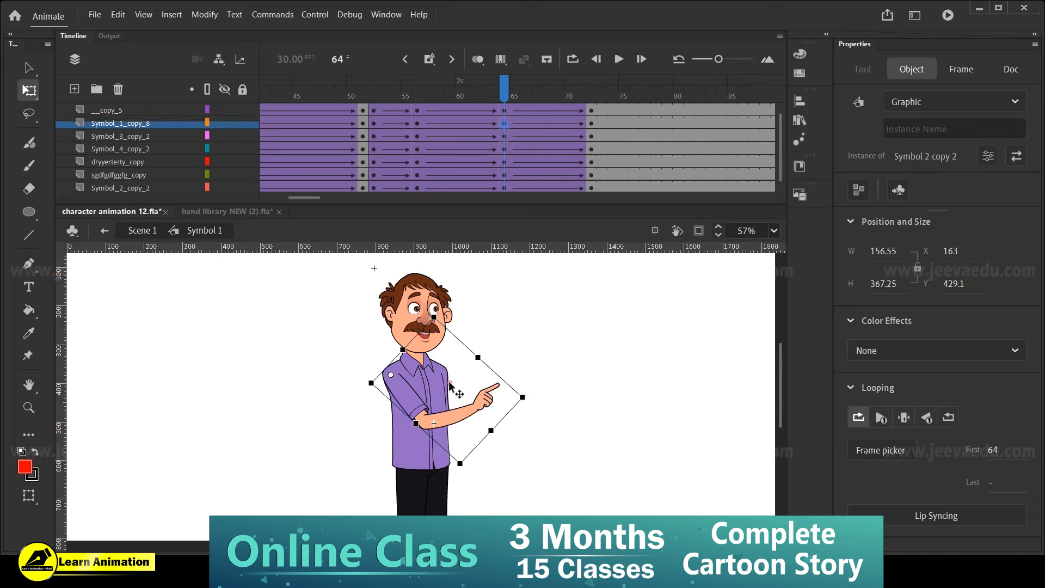
pyautogui.click(442, 495)
pyautogui.moveTo(469, 95); pyautogui.dragTo(501, 139)
# Nudge the head down about 5 px at frame 64 and preview the motion through frame 72
pyautogui.click(449, 317)
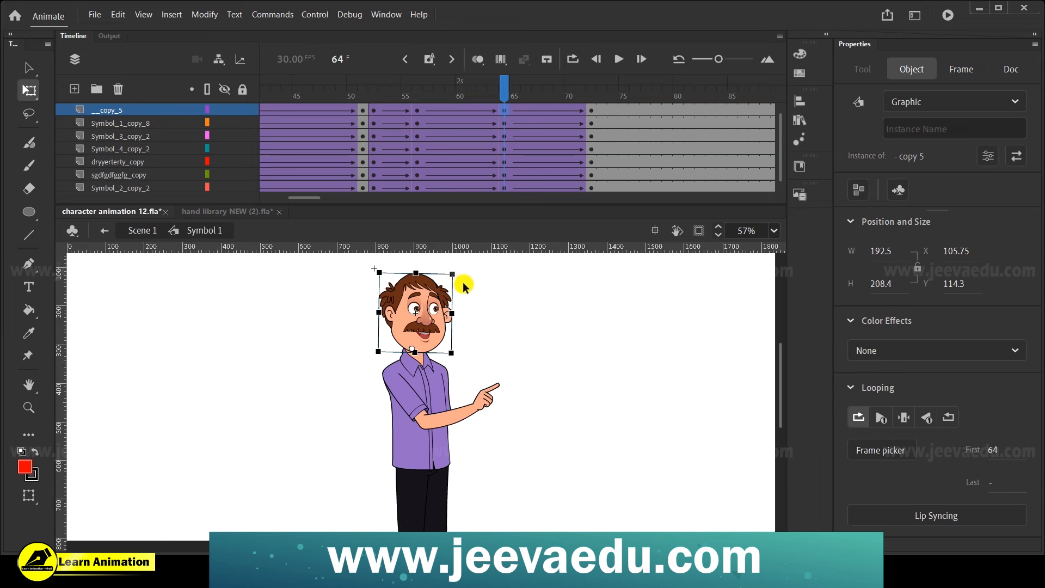
pyautogui.press('Down')
pyautogui.press('Down')
pyautogui.press('Down')
pyautogui.press('Down')
pyautogui.press('Down')
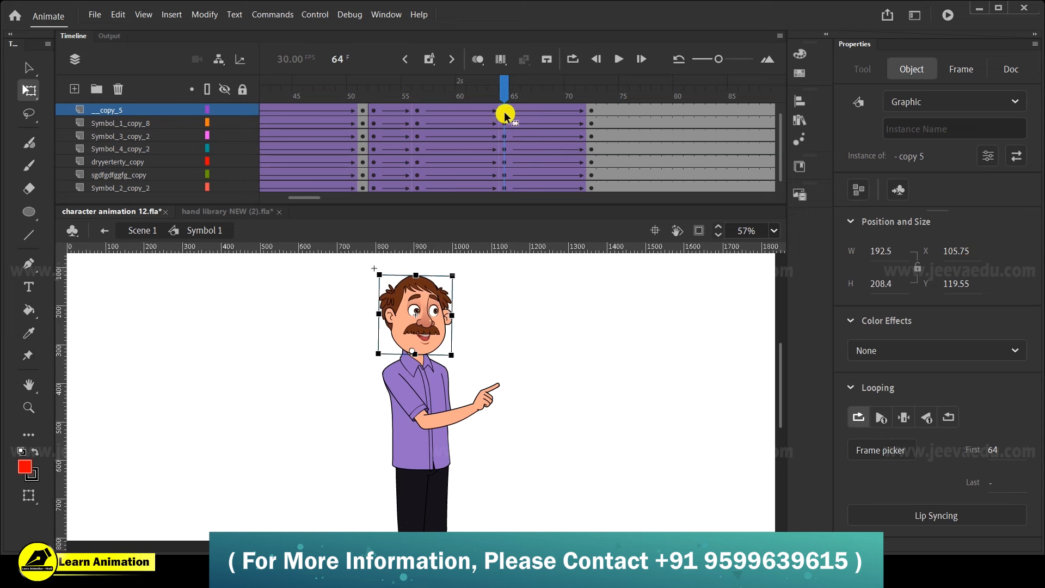
pyautogui.moveTo(501, 101); pyautogui.dragTo(590, 148)
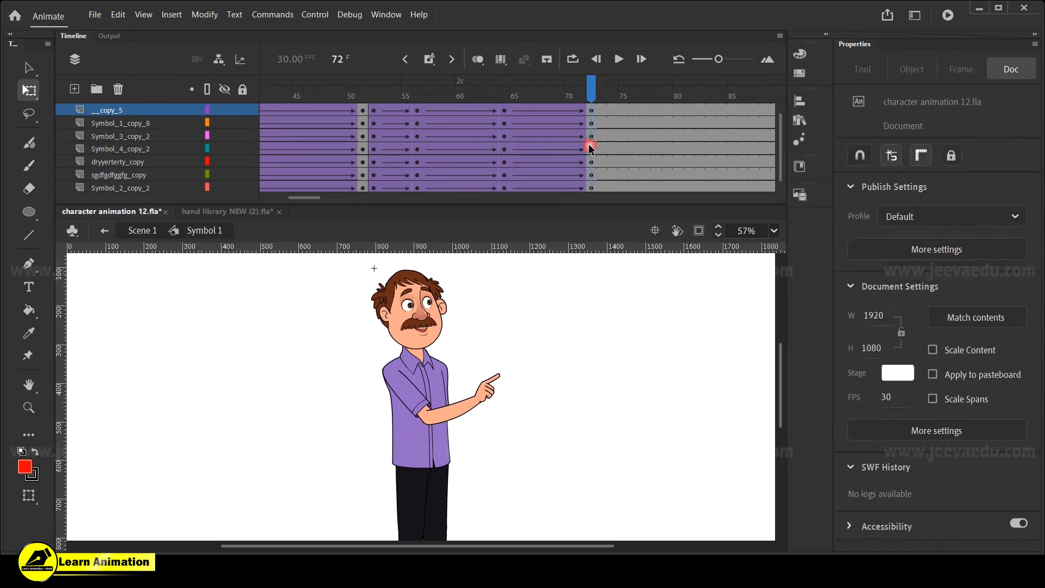
# Examine the full figure at the earliest keyframes and compare it with the pose at frame 72
pyautogui.press('z')
pyautogui.keyDown('alt'); pyautogui.click(440, 442); pyautogui.keyUp('alt')
pyautogui.moveTo(311, 198); pyautogui.dragTo(277, 198)
pyautogui.click(330, 110)
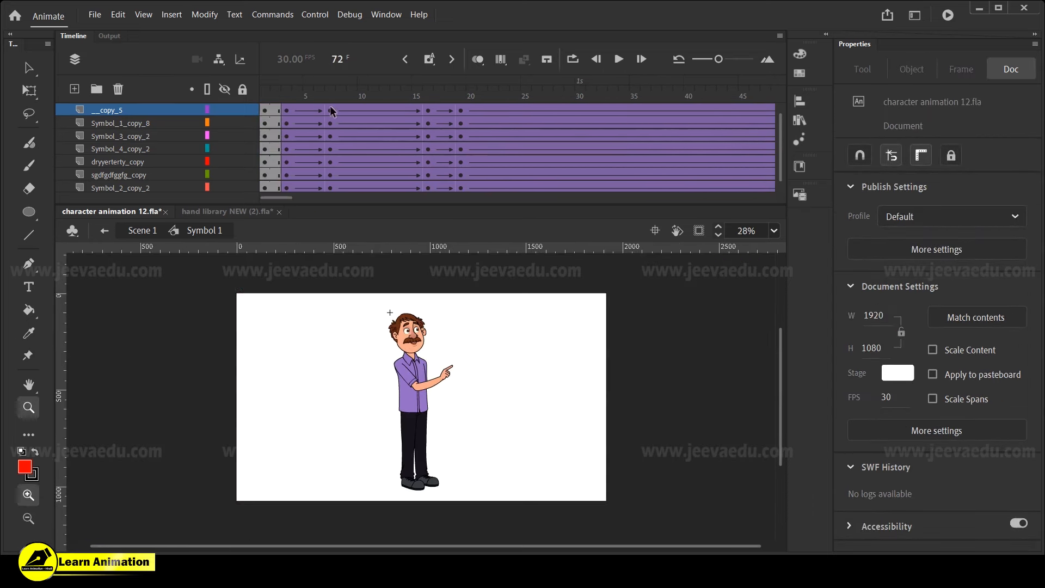
pyautogui.click(428, 111)
pyautogui.moveTo(434, 117); pyautogui.dragTo(550, 154)
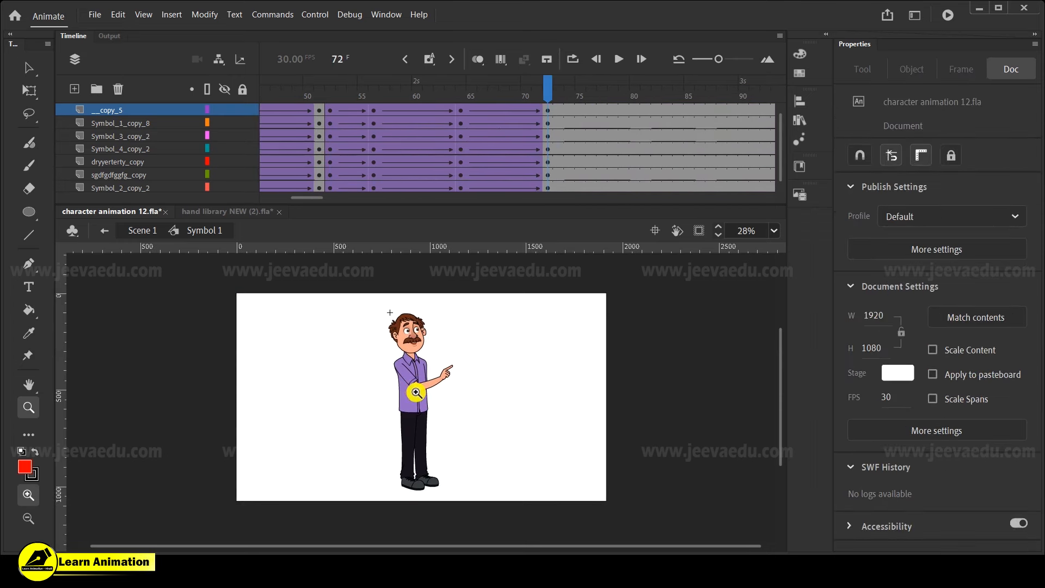
# Select the upper-body parts at frame 72 and rotate them slightly clockwise about the waist
pyautogui.press('v')
pyautogui.moveTo(384, 322); pyautogui.dragTo(491, 433)
pyautogui.press('z')
pyautogui.click(418, 395)
pyautogui.press('q')
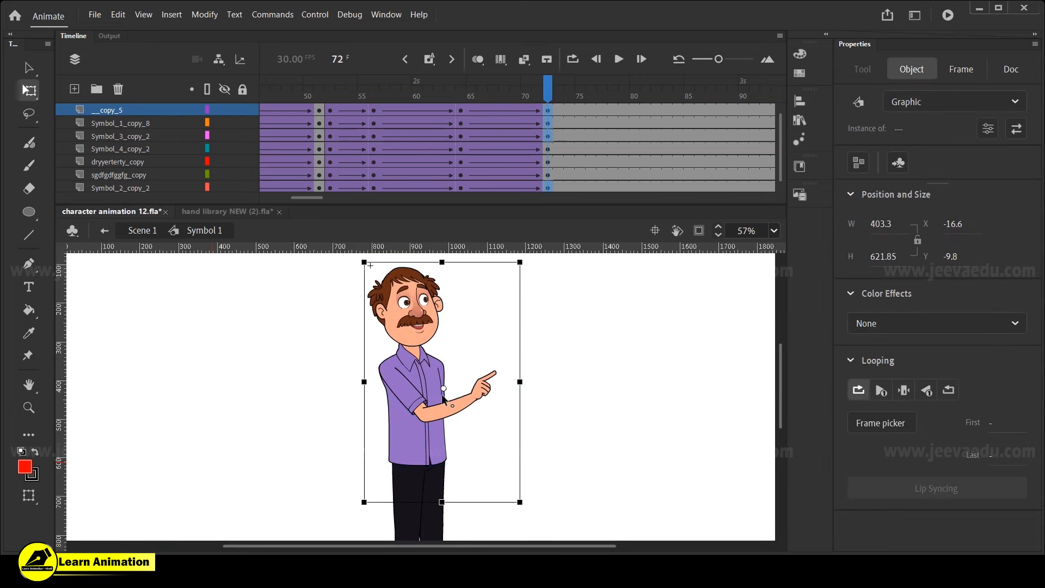
pyautogui.click(426, 459)
pyautogui.moveTo(536, 269); pyautogui.dragTo(544, 277)
pyautogui.click(573, 323)
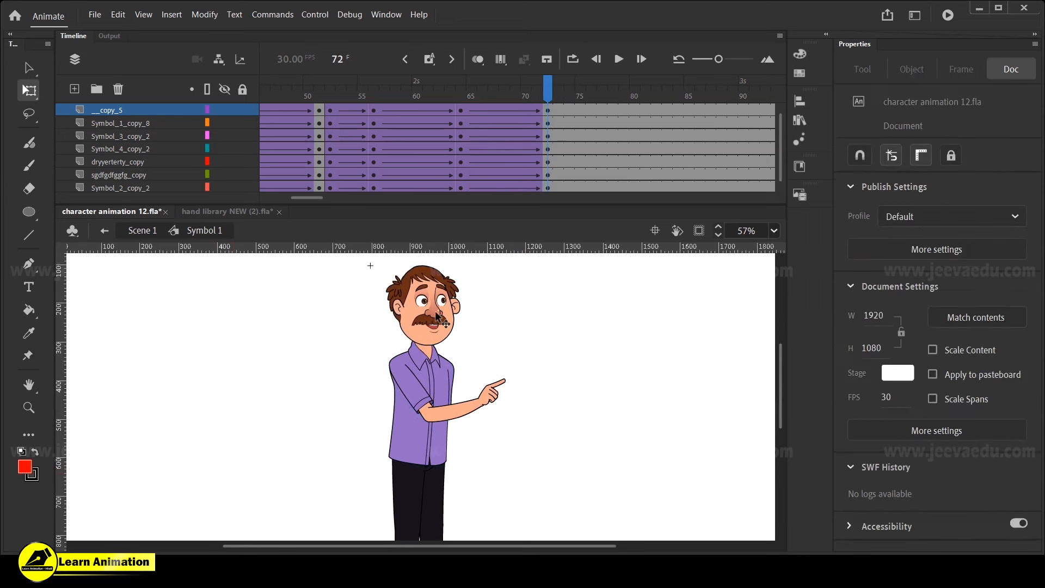
# Rotate the head slightly counter-clockwise at frame 72 and preview the motion back to frame 56
pyautogui.click(438, 305)
pyautogui.moveTo(472, 260); pyautogui.dragTo(463, 254)
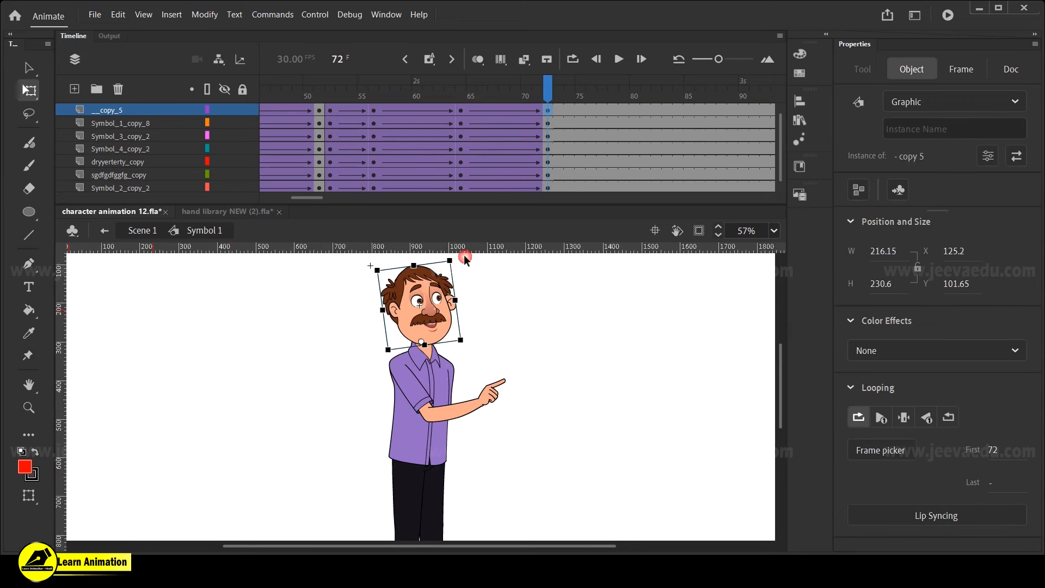
pyautogui.click(486, 383)
pyautogui.moveTo(536, 149); pyautogui.dragTo(371, 129)
# Rotate the head slightly counter-clockwise at frame 56 and preview the motion through frame 64
pyautogui.click(419, 301)
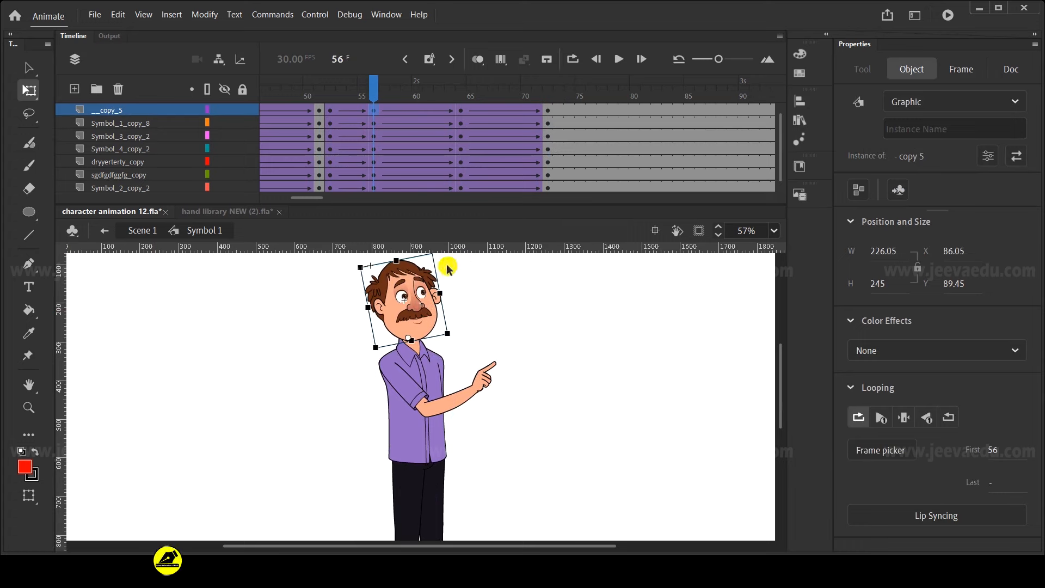
pyautogui.moveTo(464, 308); pyautogui.dragTo(467, 314)
pyautogui.moveTo(448, 264); pyautogui.dragTo(444, 259)
pyautogui.moveTo(358, 85); pyautogui.dragTo(457, 136)
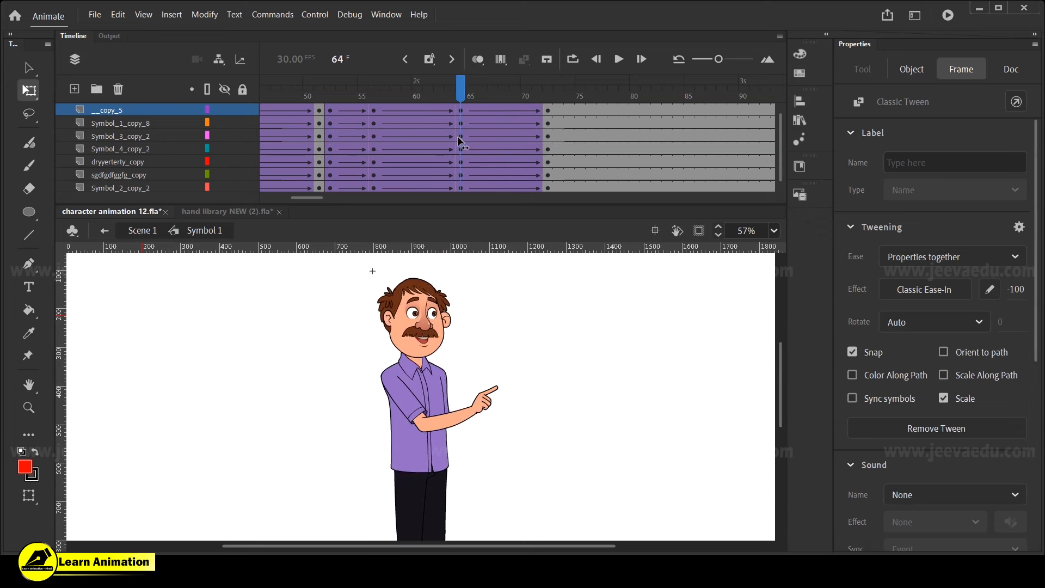
# Select all character parts at frame 64, squash them slightly downward and preview the motion through frame 72
pyautogui.press('z')
pyautogui.keyDown('alt'); pyautogui.click(407, 385); pyautogui.keyUp('alt')
pyautogui.press('v')
pyautogui.moveTo(380, 352); pyautogui.dragTo(523, 569)
pyautogui.press('z')
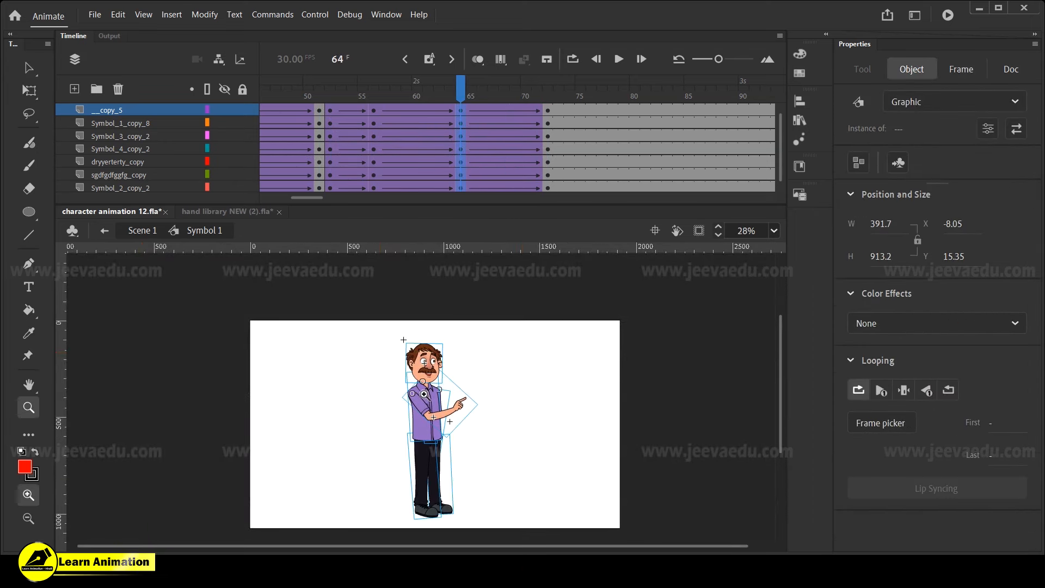
pyautogui.click(423, 393)
pyautogui.press('q')
pyautogui.moveTo(460, 304); pyautogui.dragTo(458, 290)
pyautogui.moveTo(460, 95); pyautogui.dragTo(547, 160)
pyautogui.press('z')
pyautogui.keyDown('alt'); pyautogui.click(444, 451); pyautogui.keyUp('alt')
pyautogui.press('v')
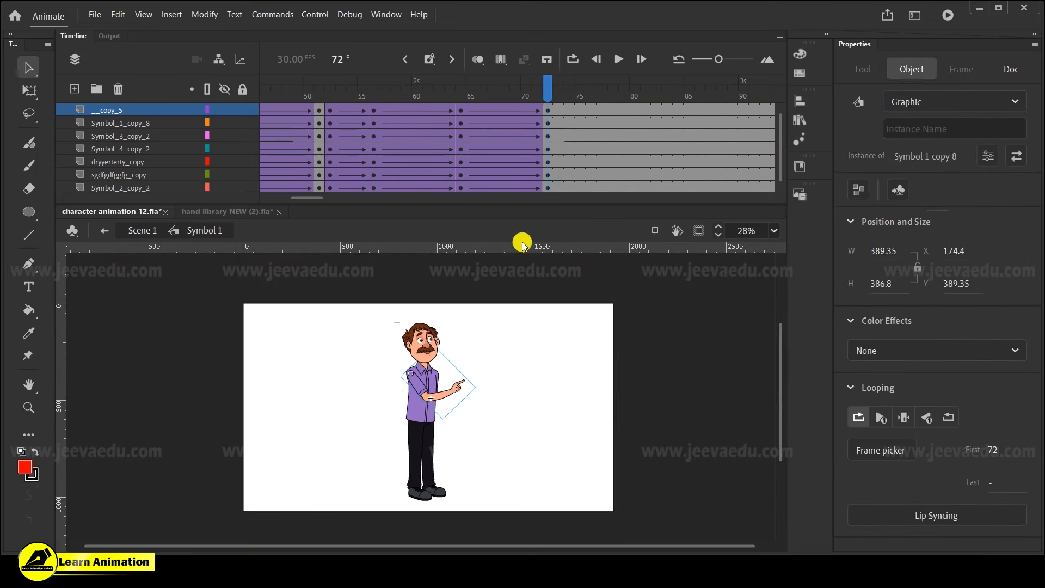
pyautogui.press('z')
pyautogui.click(419, 386)
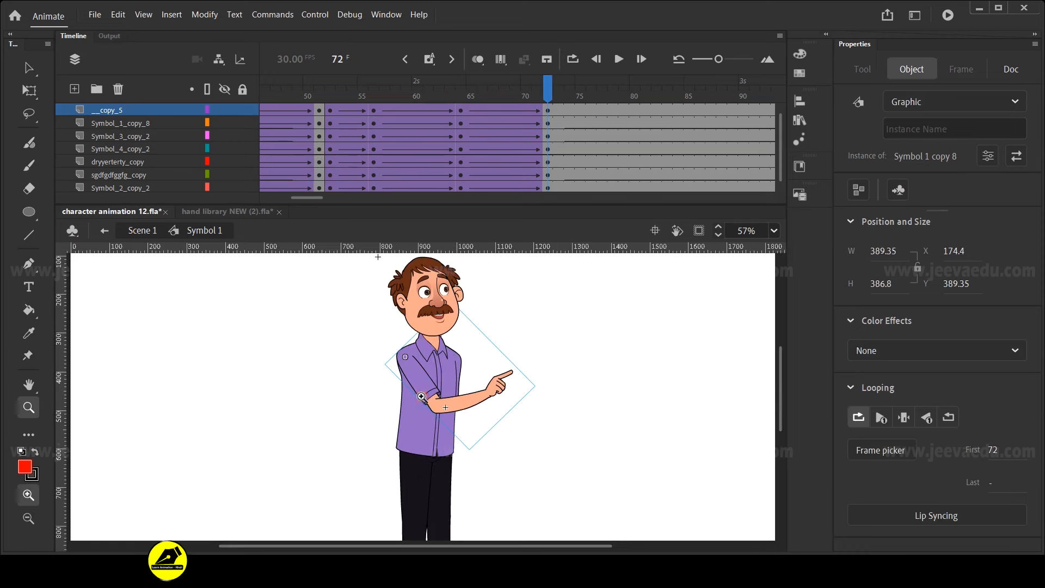
pyautogui.press('v')
pyautogui.moveTo(350, 280); pyautogui.dragTo(492, 388)
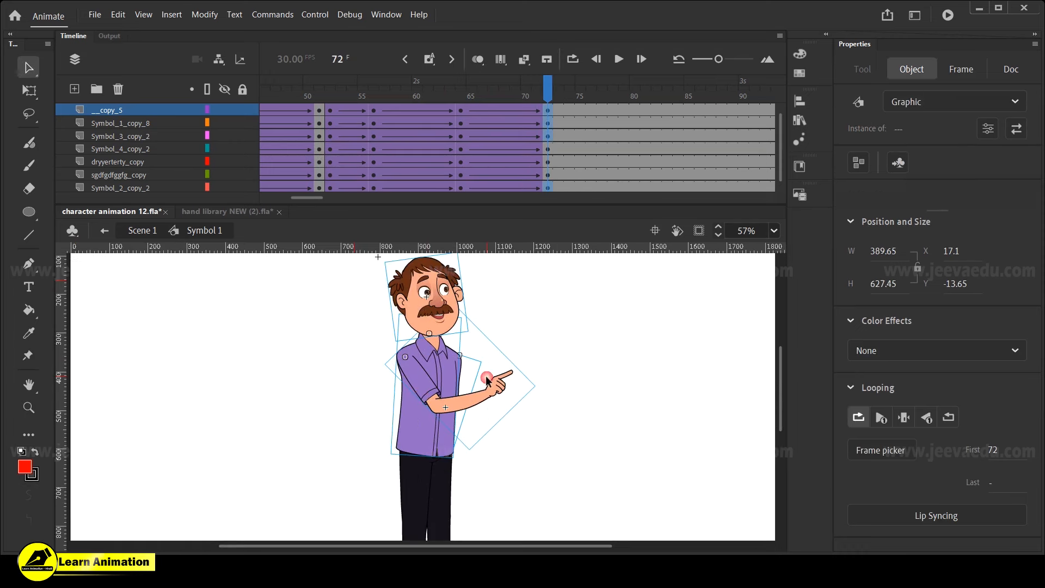
# Select all character parts at frame 72, legs included, and skew them slightly toward the pointing side
pyautogui.press('z')
pyautogui.keyDown('alt'); pyautogui.click(435, 456); pyautogui.keyUp('alt')
pyautogui.press('v')
pyautogui.click(380, 332)
pyautogui.moveTo(369, 310); pyautogui.dragTo(476, 433)
pyautogui.press('z')
pyautogui.click(430, 355)
pyautogui.click(426, 343)
pyautogui.press('q')
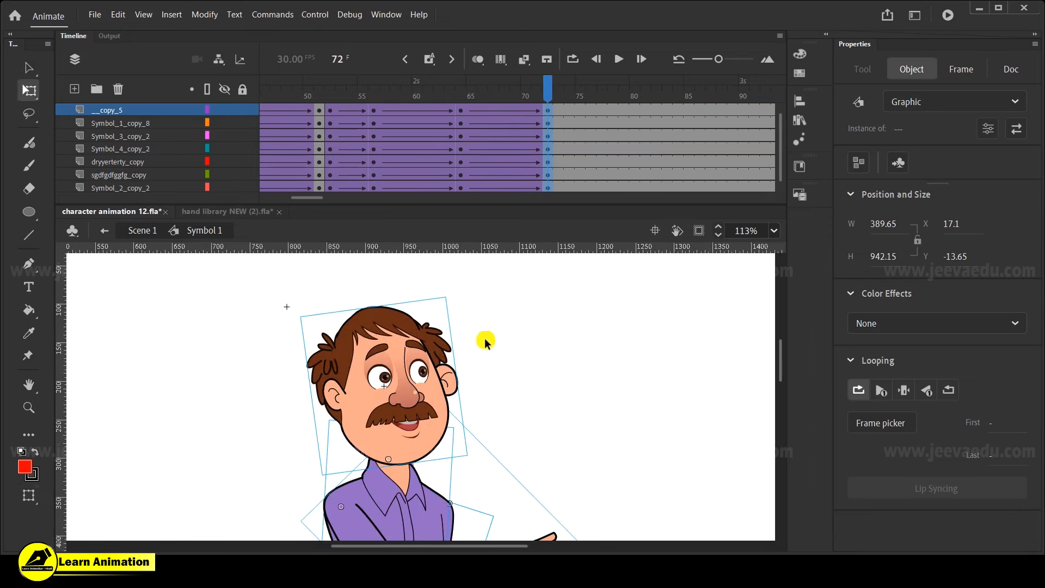
pyautogui.moveTo(497, 296); pyautogui.dragTo(502, 296)
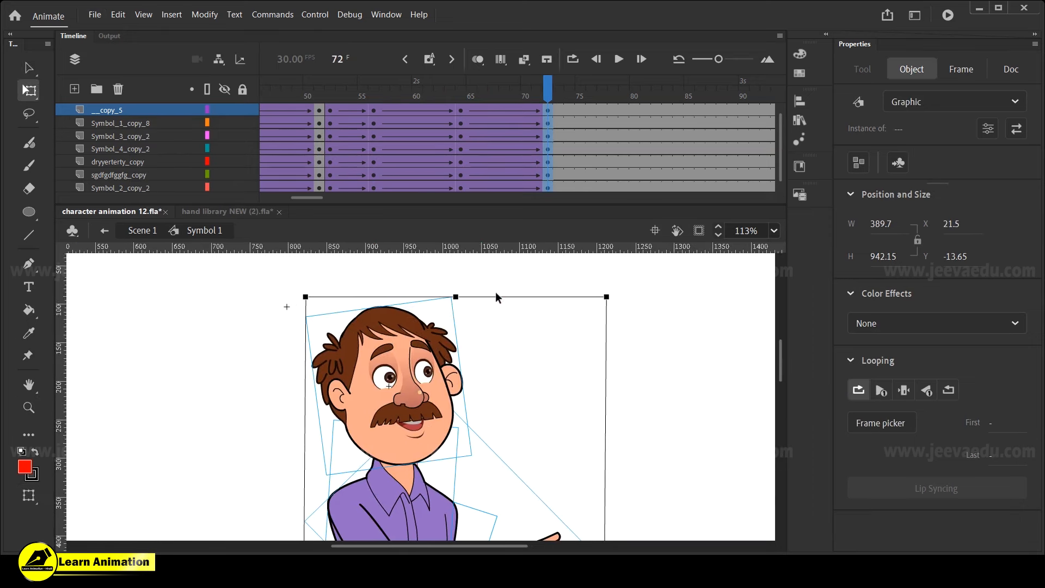
# Examine the feet at close range for sliding while scrubbing between frames 73 and 61
pyautogui.moveTo(453, 520); pyautogui.dragTo(431, 336)
pyautogui.moveTo(486, 530); pyautogui.dragTo(504, 399)
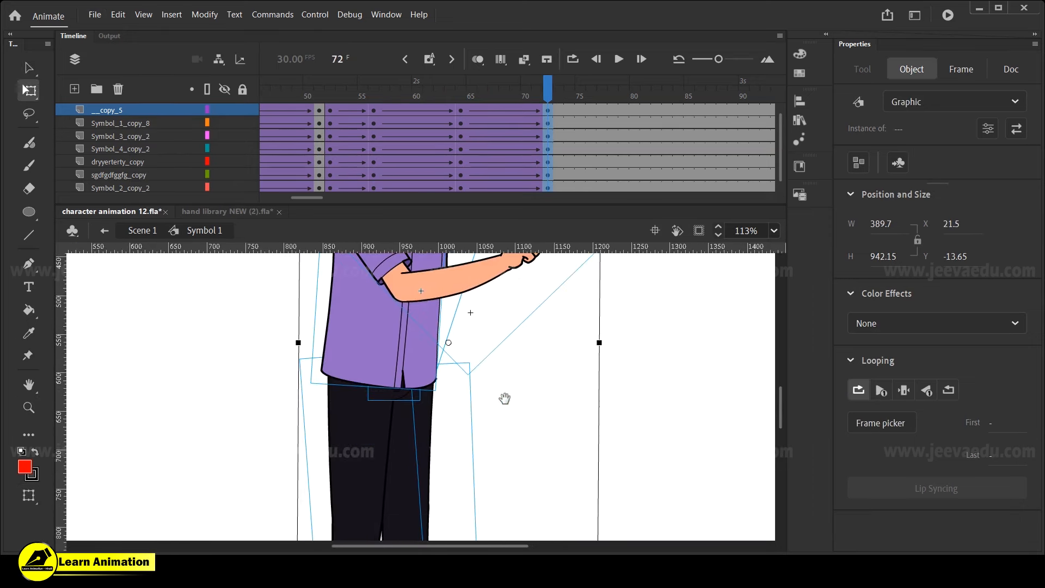
pyautogui.moveTo(533, 93); pyautogui.dragTo(556, 144)
pyautogui.press('z')
pyautogui.keyDown('alt'); pyautogui.click(463, 454); pyautogui.keyUp('alt')
pyautogui.click(404, 491)
pyautogui.click(399, 466)
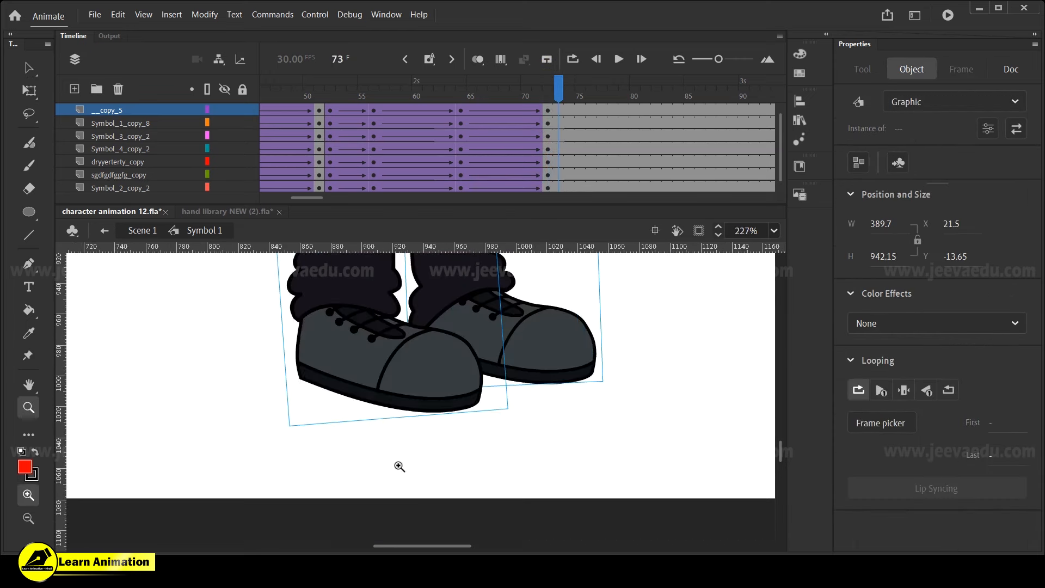
pyautogui.moveTo(612, 99); pyautogui.dragTo(428, 96)
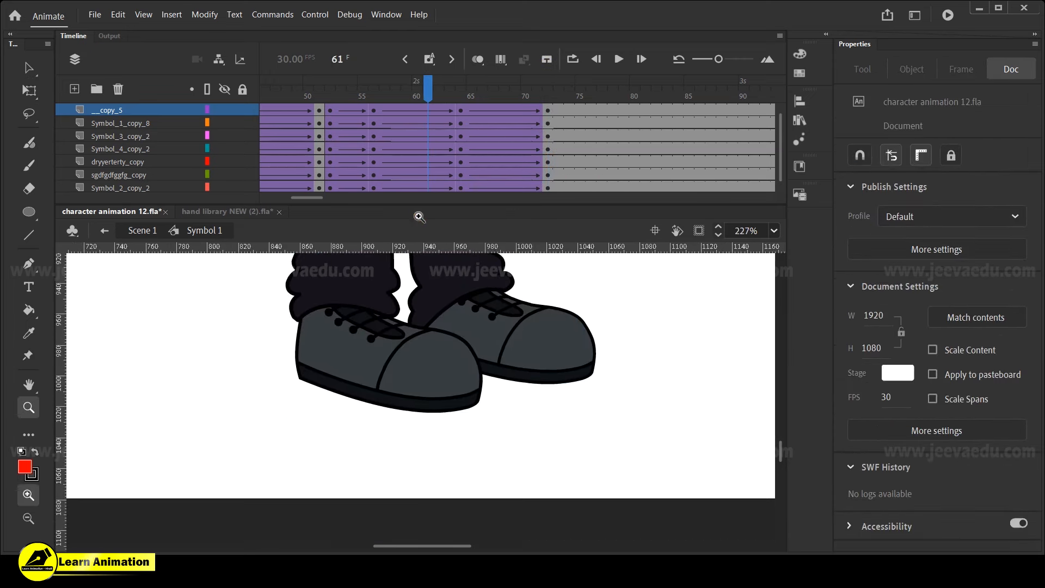
# Review the whole figure's motion from frame 61 to 72, replaying the part that starts at frame 64
pyautogui.keyDown('alt'); pyautogui.click(478, 399); pyautogui.keyUp('alt')
pyautogui.keyDown('alt'); pyautogui.click(474, 381); pyautogui.keyUp('alt')
pyautogui.keyDown('alt'); pyautogui.click(474, 361); pyautogui.keyUp('alt')
pyautogui.moveTo(431, 350); pyautogui.dragTo(466, 374)
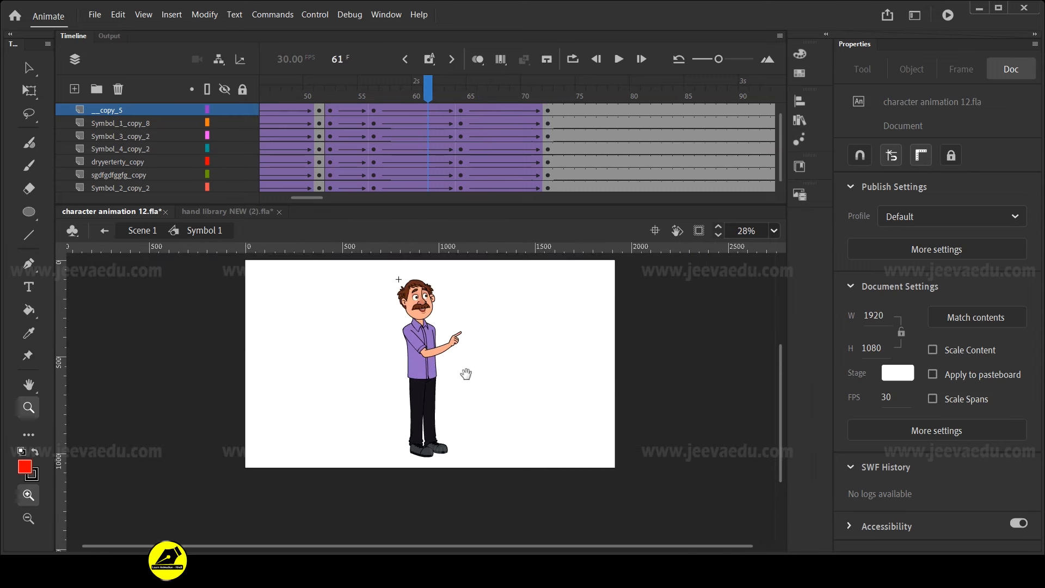
pyautogui.moveTo(369, 281); pyautogui.dragTo(468, 430)
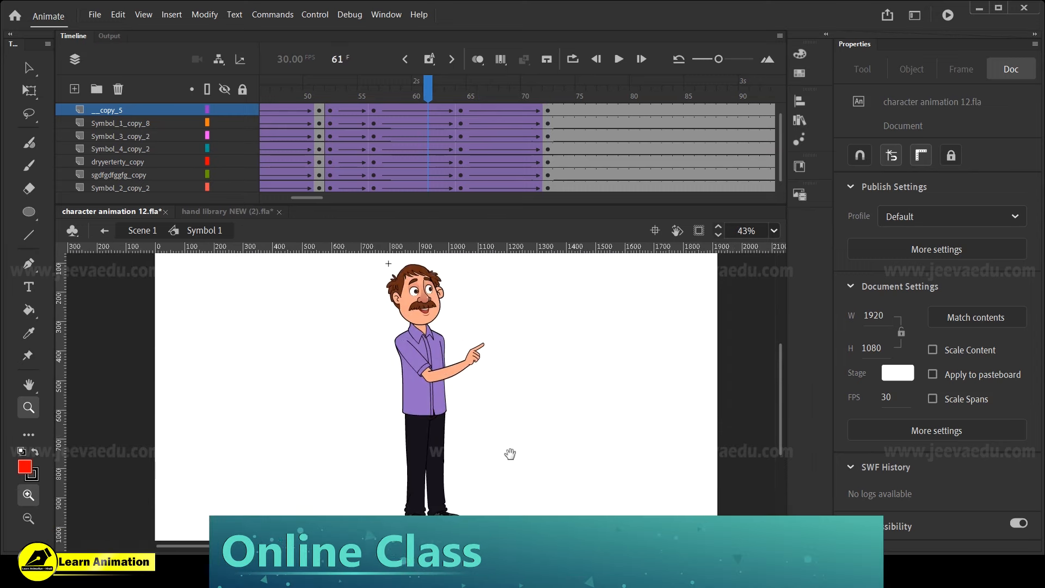
pyautogui.moveTo(455, 98); pyautogui.dragTo(547, 97)
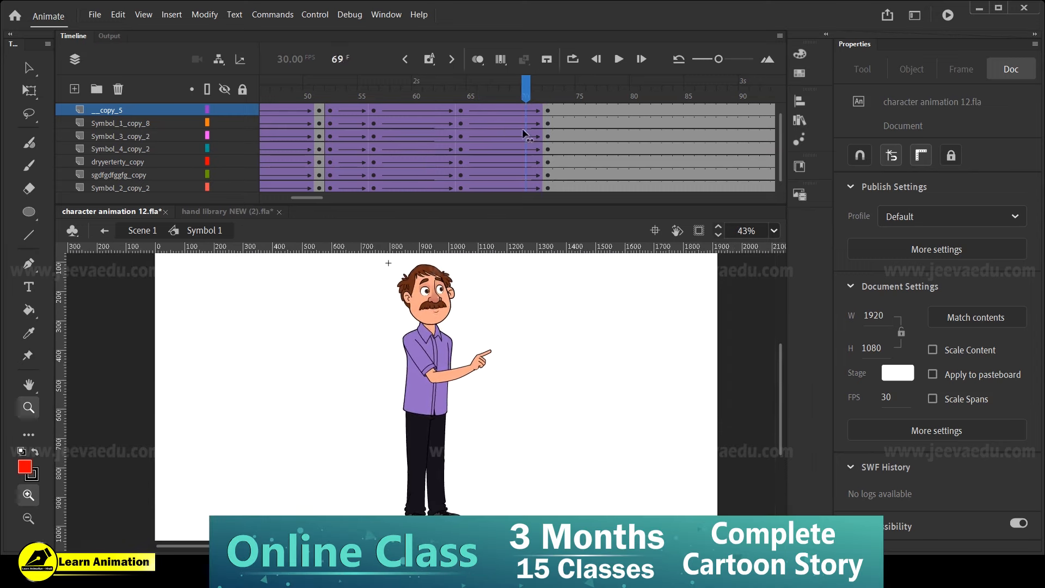
pyautogui.click(463, 112)
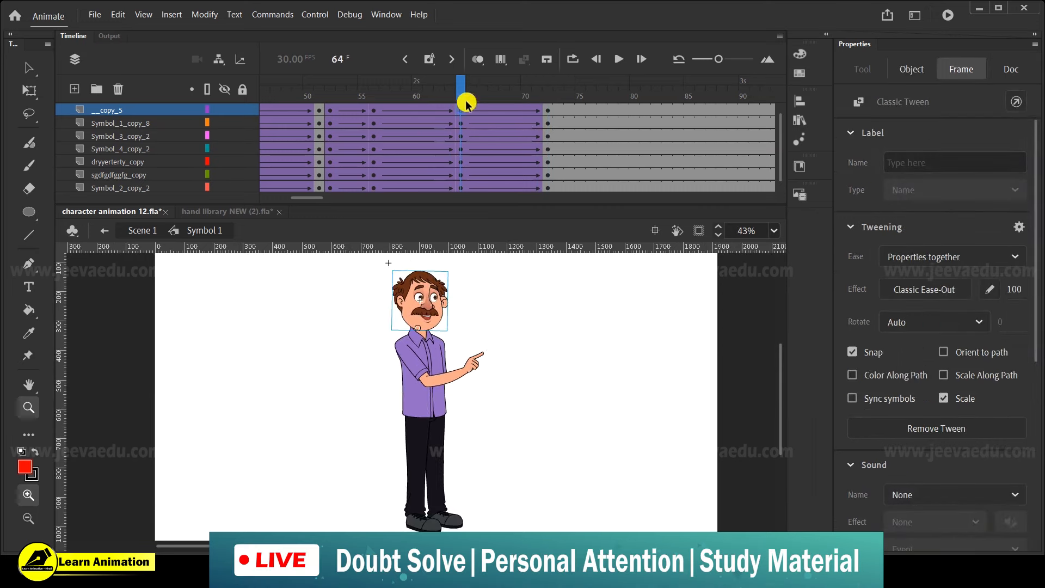
pyautogui.moveTo(462, 111); pyautogui.dragTo(546, 128)
# Rotate the pointing arm clockwise at frame 72 so the upper arm hangs straight down, and compare it with frame 64
pyautogui.click(447, 369)
pyautogui.press('v')
pyautogui.click(472, 401)
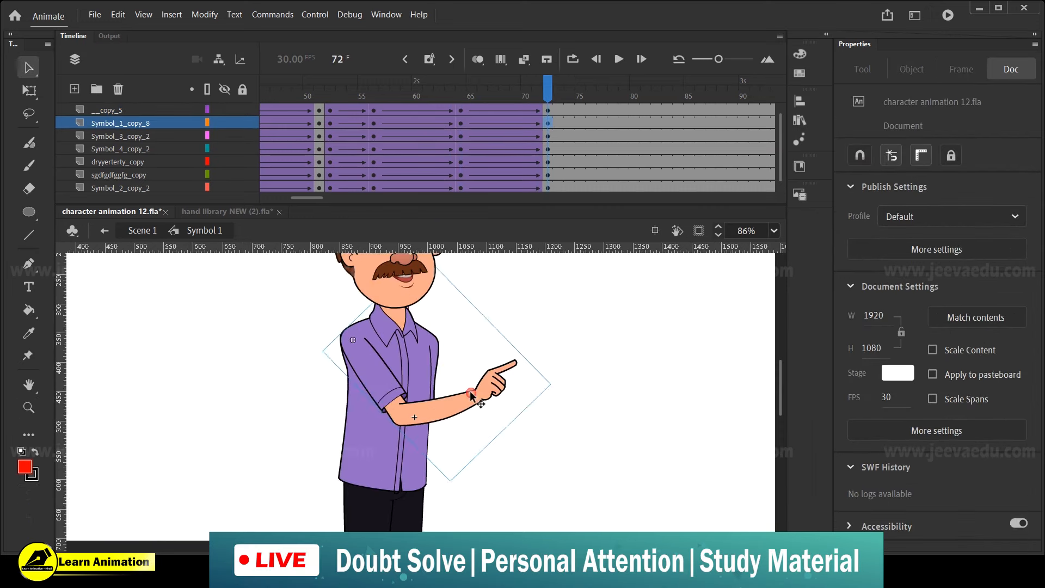
pyautogui.press('q')
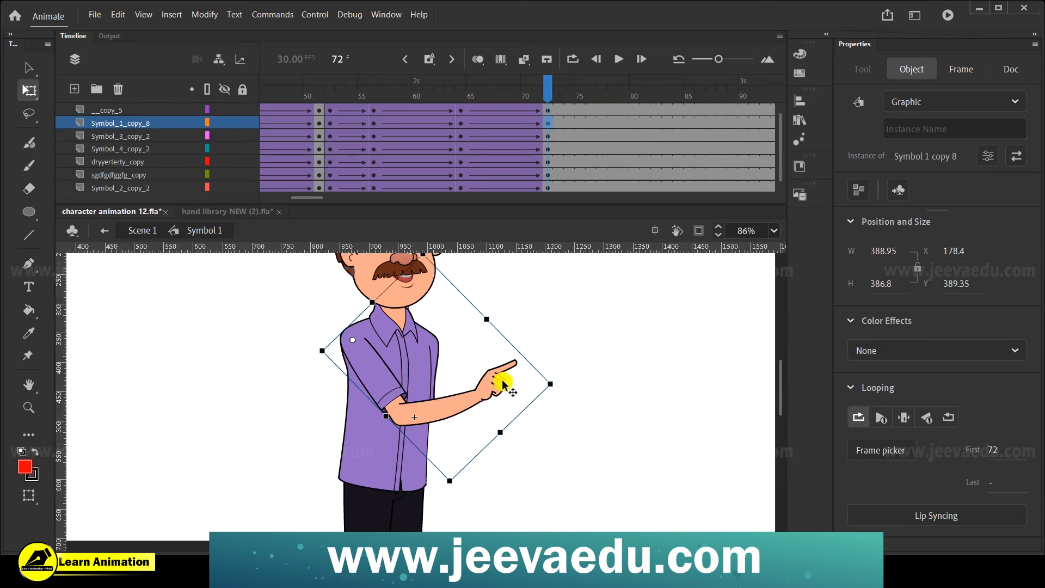
pyautogui.moveTo(547, 98); pyautogui.dragTo(543, 158)
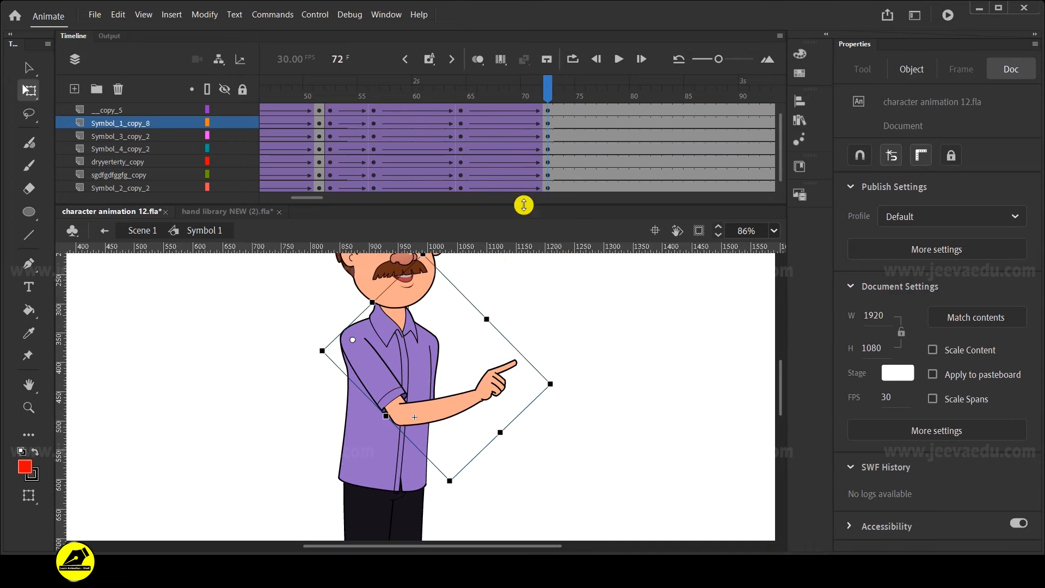
pyautogui.moveTo(559, 389); pyautogui.dragTo(501, 474)
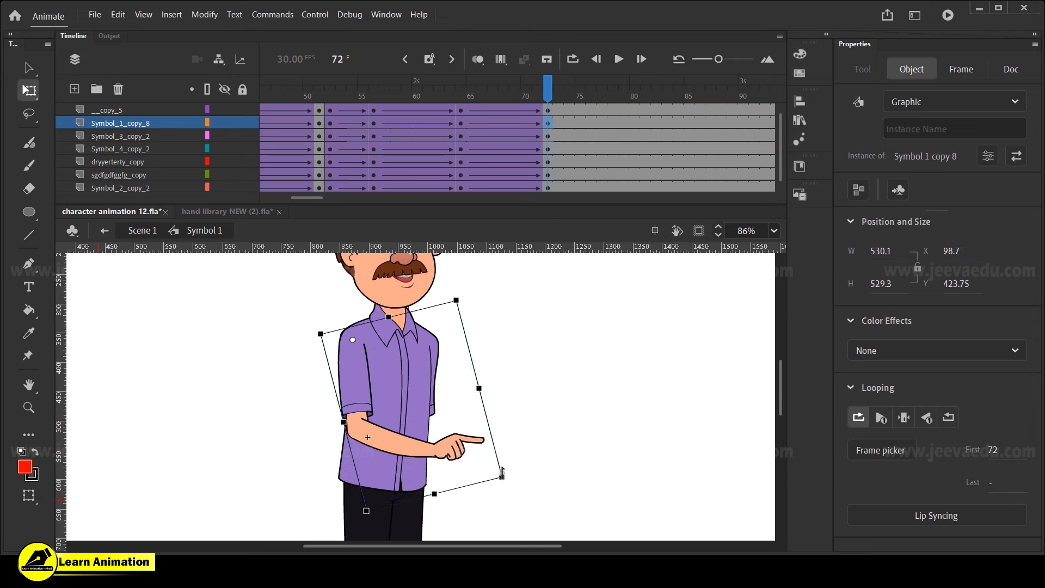
pyautogui.click(458, 111)
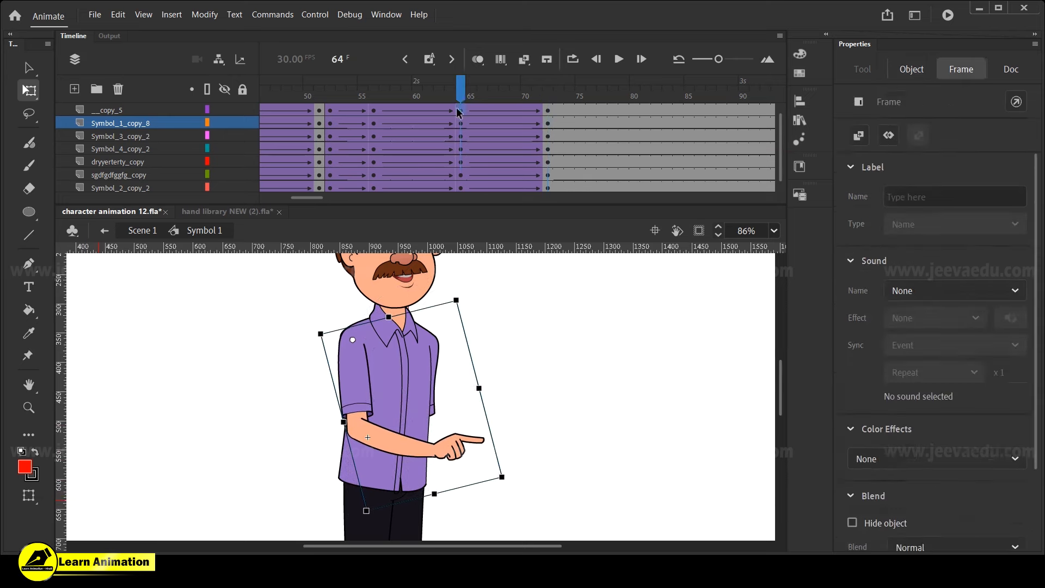
pyautogui.click(549, 111)
# Inside the arm symbol, classic-tween the forearm between keyframes at frames 64 and 72, rotating it up toward the chest at 72
pyautogui.doubleClick(457, 436)
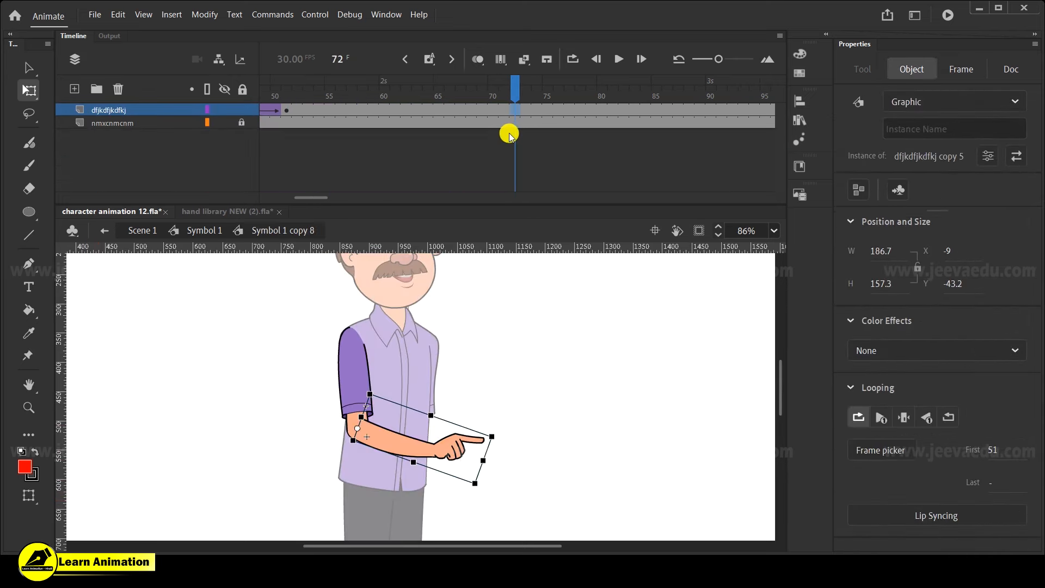
pyautogui.click(423, 107)
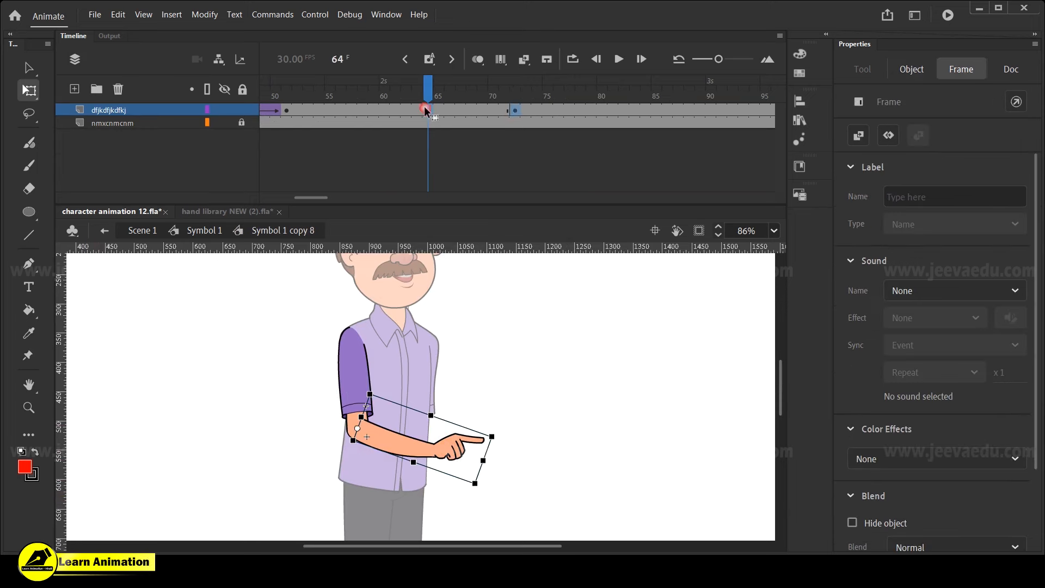
pyautogui.rightClick(454, 109)
pyautogui.click(503, 119)
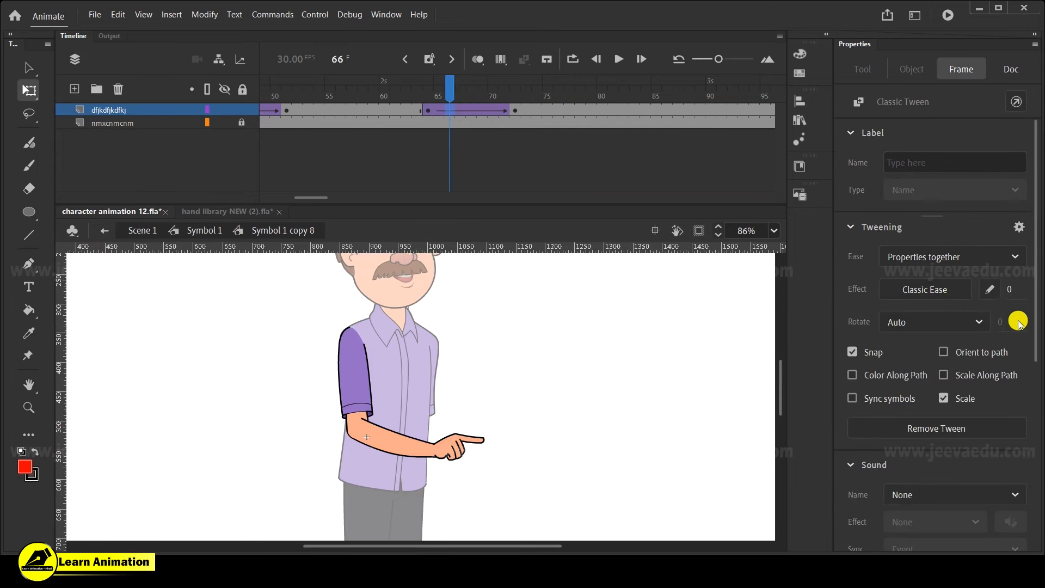
pyautogui.click(515, 111)
pyautogui.moveTo(501, 432); pyautogui.dragTo(450, 325)
# Inside the forearm symbol, create a classic tween for the hand between keyframes at frames 64 and 72 with ease-out 100
pyautogui.press('z')
pyautogui.click(429, 376)
pyautogui.press('v')
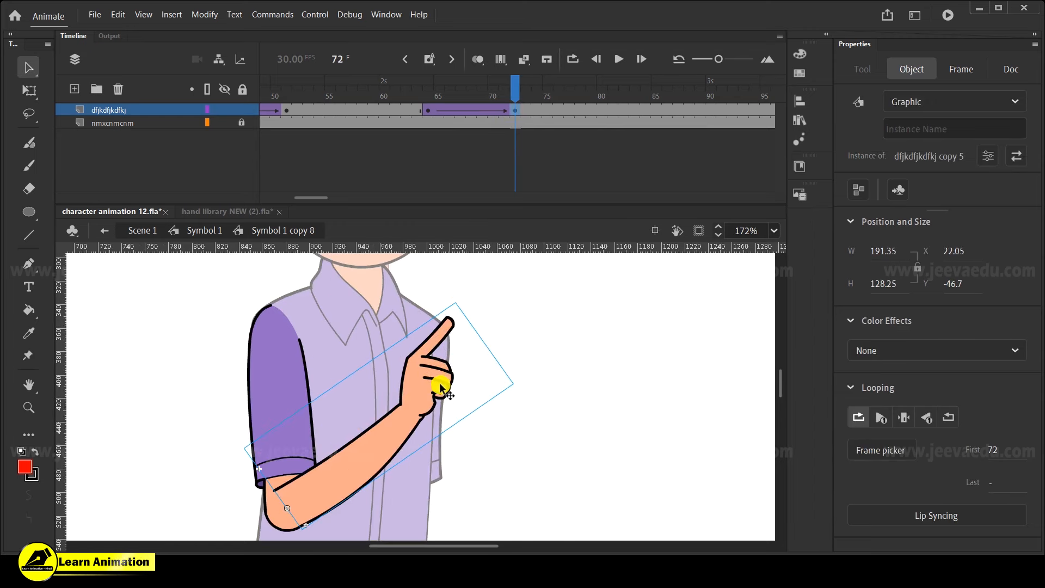
pyautogui.doubleClick(431, 384)
pyautogui.click(435, 396)
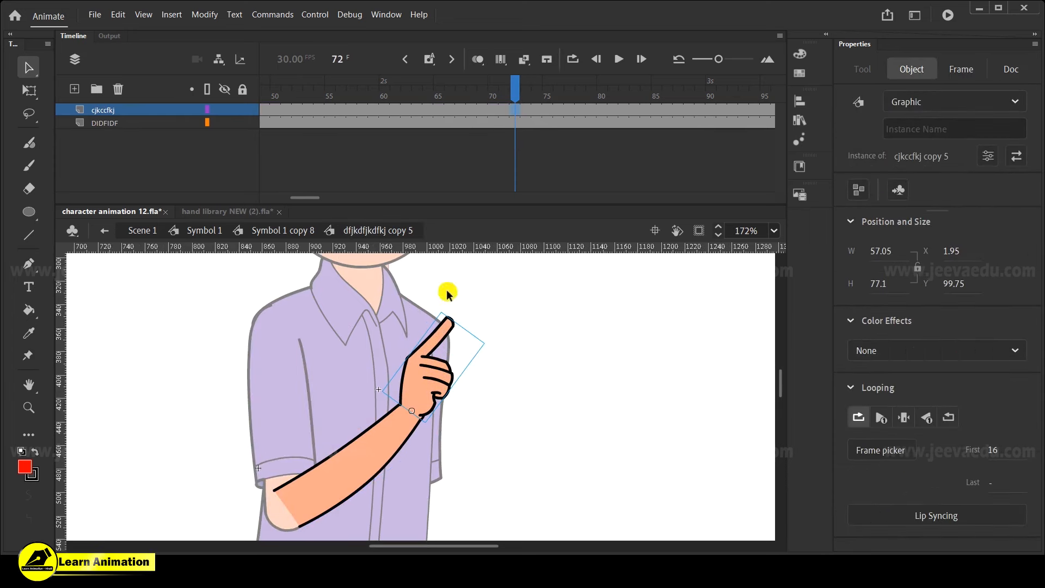
pyautogui.click(422, 111)
pyautogui.rightClick(450, 109)
pyautogui.click(478, 121)
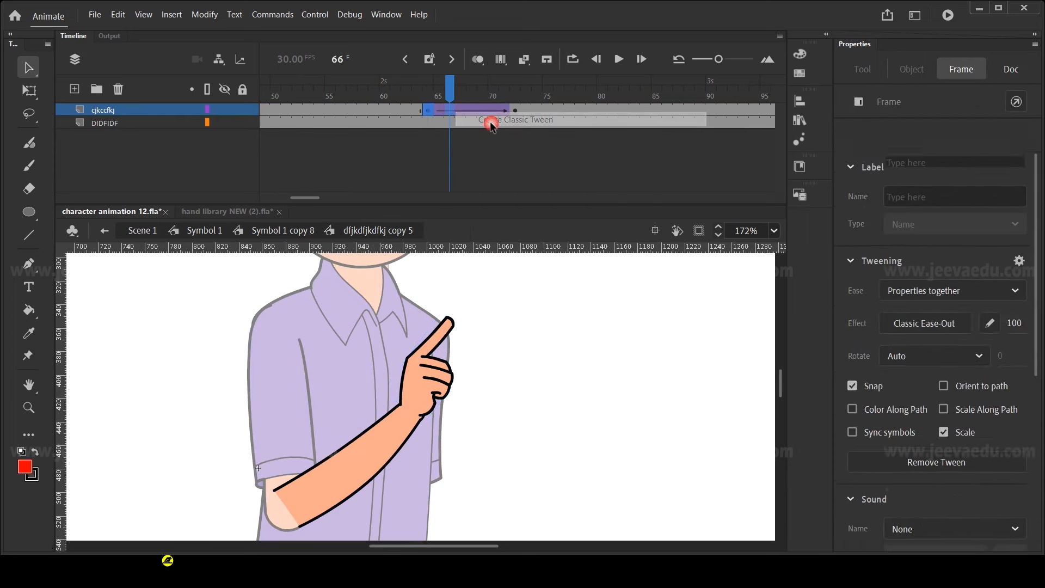
# Rotate the hand slightly counter-clockwise at frame 72 and preview its motion
pyautogui.click(513, 108)
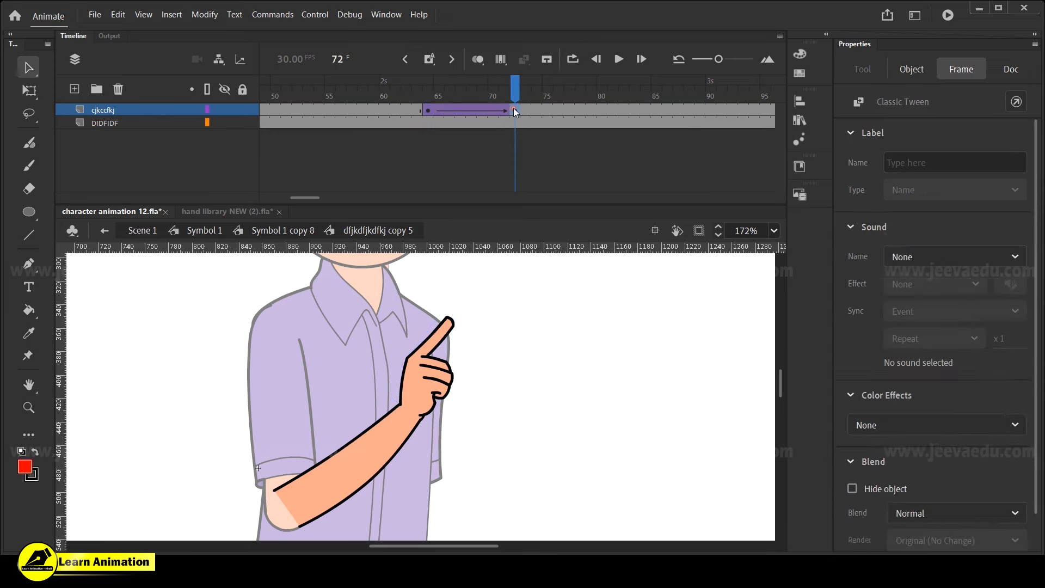
pyautogui.click(438, 351)
pyautogui.press('q')
pyautogui.moveTo(483, 338); pyautogui.dragTo(461, 344)
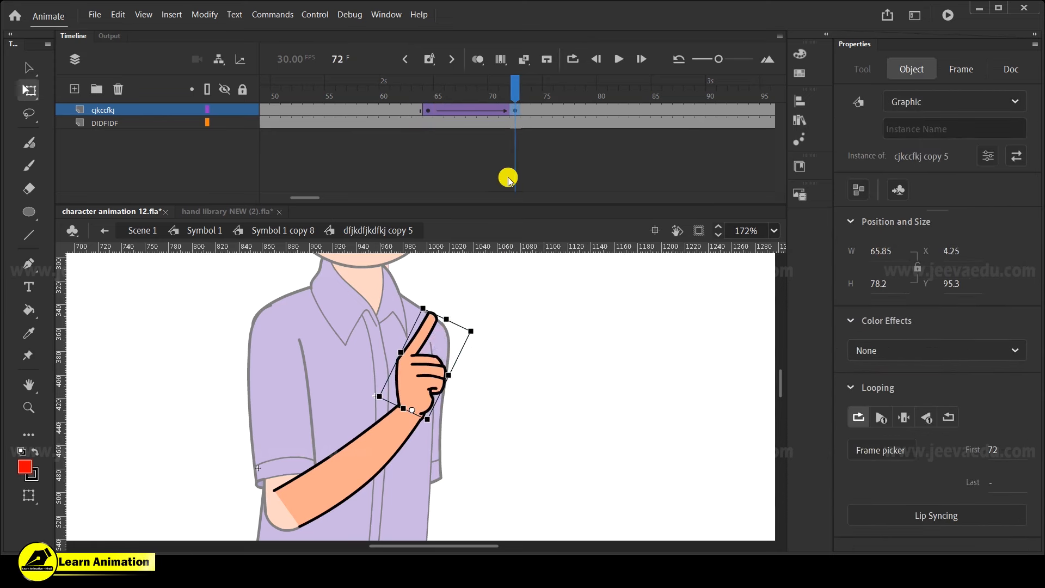
pyautogui.moveTo(508, 96); pyautogui.dragTo(522, 132)
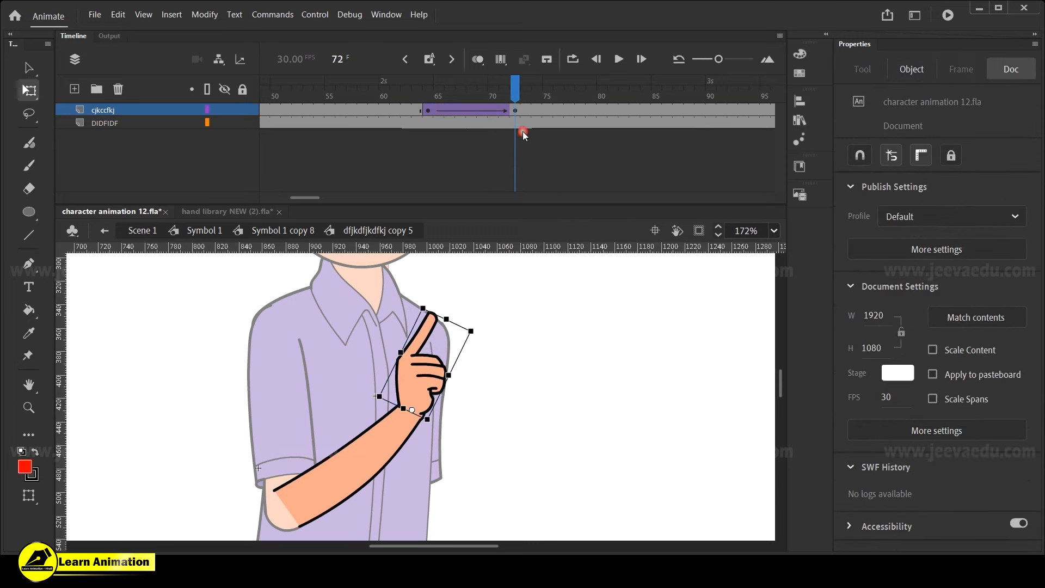
# Return to Symbol 1 and preview the raised arm together with the body through frame 72
pyautogui.click(200, 236)
pyautogui.press('z')
pyautogui.keyDown('alt'); pyautogui.click(452, 401); pyautogui.keyUp('alt')
pyautogui.moveTo(501, 92); pyautogui.dragTo(516, 160)
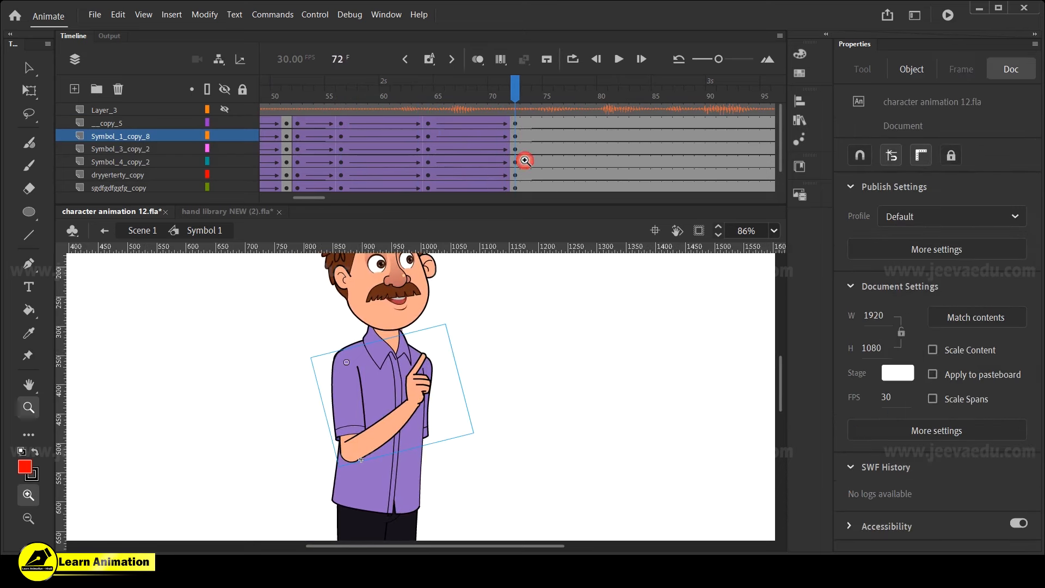
# On a new layer above the head layer, brush red arrows beside the character to illustrate the directions of motion at frame 72
pyautogui.moveTo(505, 98)
pyautogui.mouseDown()
pyautogui.moveTo(516, 122)
pyautogui.moveTo(432, 107)
pyautogui.moveTo(514, 106)
pyautogui.mouseUp()
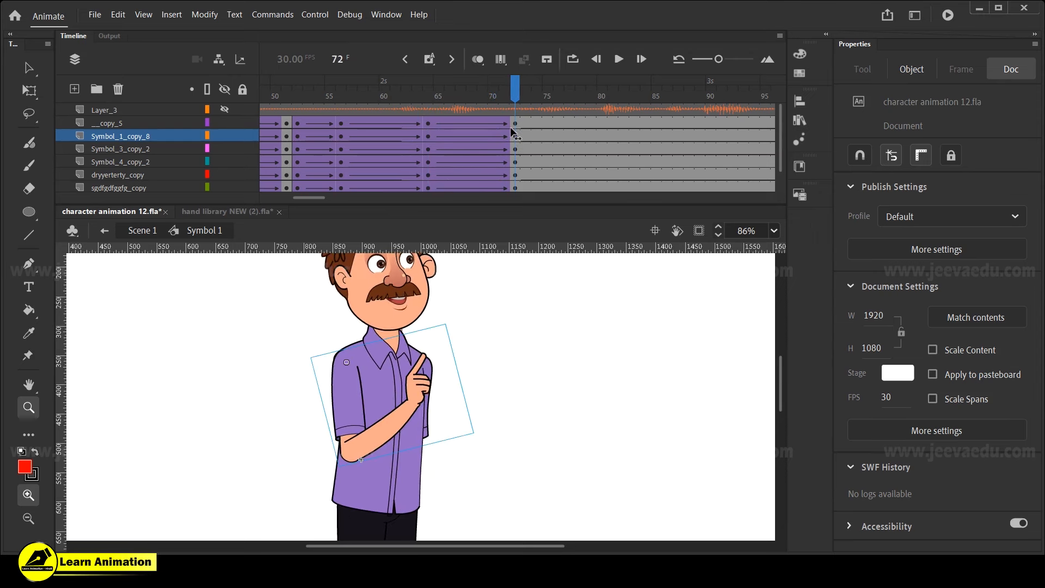
pyautogui.click(104, 121)
pyautogui.click(76, 89)
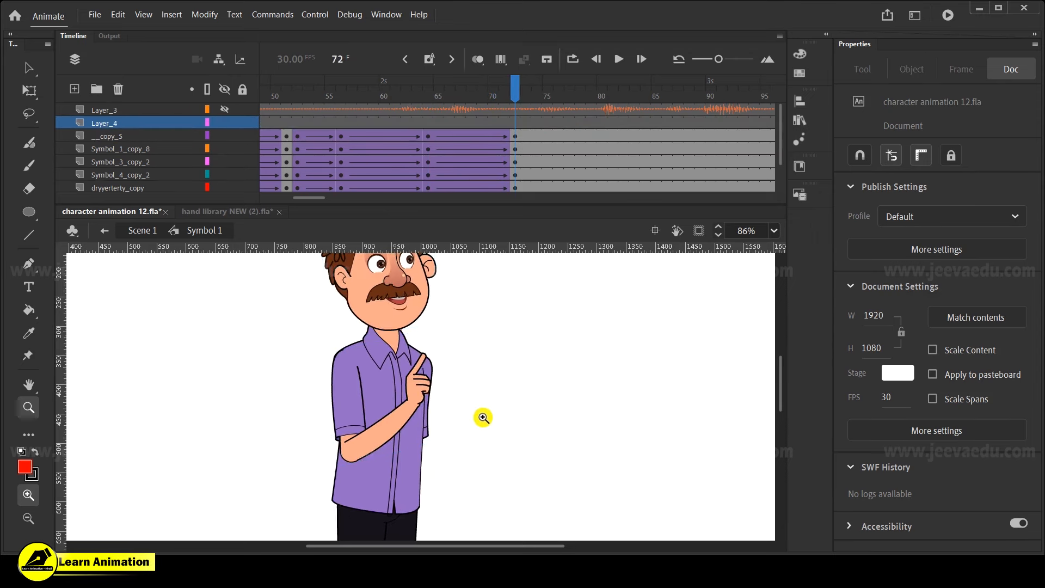
pyautogui.press('b')
pyautogui.moveTo(504, 463); pyautogui.dragTo(480, 470)
pyautogui.moveTo(478, 449); pyautogui.dragTo(461, 490)
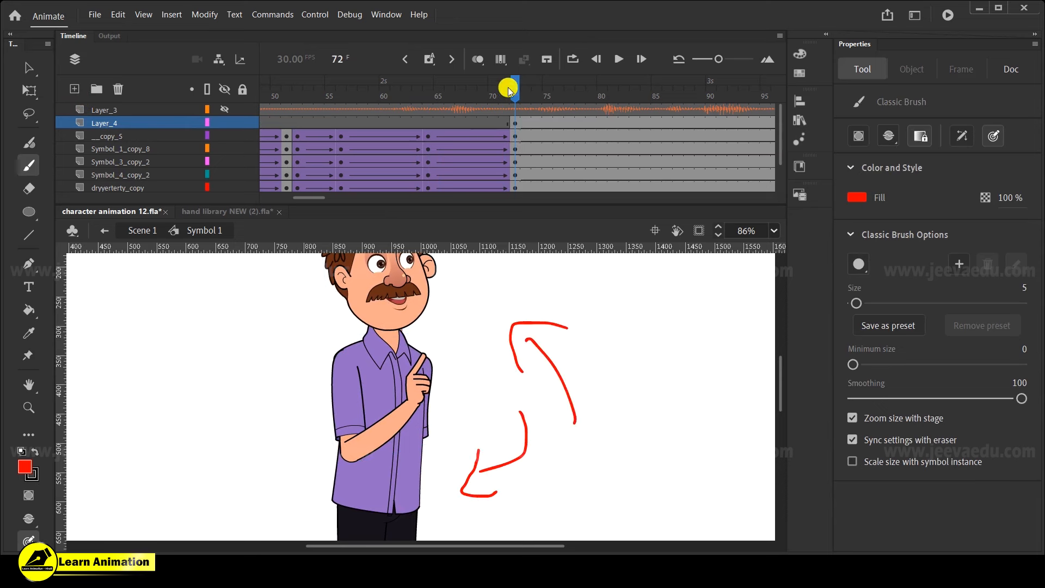
# Extend the arrow sketch back to frame 55 for a motion preview and delete its layer
pyautogui.click(515, 124)
pyautogui.moveTo(515, 124); pyautogui.dragTo(331, 123)
pyautogui.moveTo(382, 90); pyautogui.dragTo(425, 175)
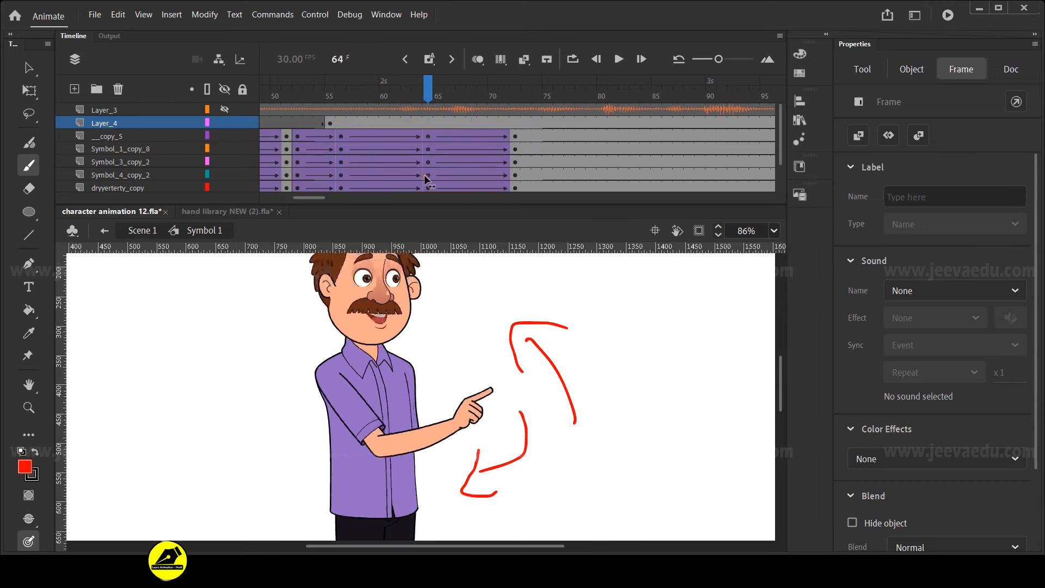
pyautogui.click(118, 89)
# At frame 72, rotate the back arm outward around its shoulder so it hangs beside the body, and preview the motion
pyautogui.moveTo(379, 89); pyautogui.dragTo(508, 151)
pyautogui.click(512, 148)
pyautogui.click(428, 430)
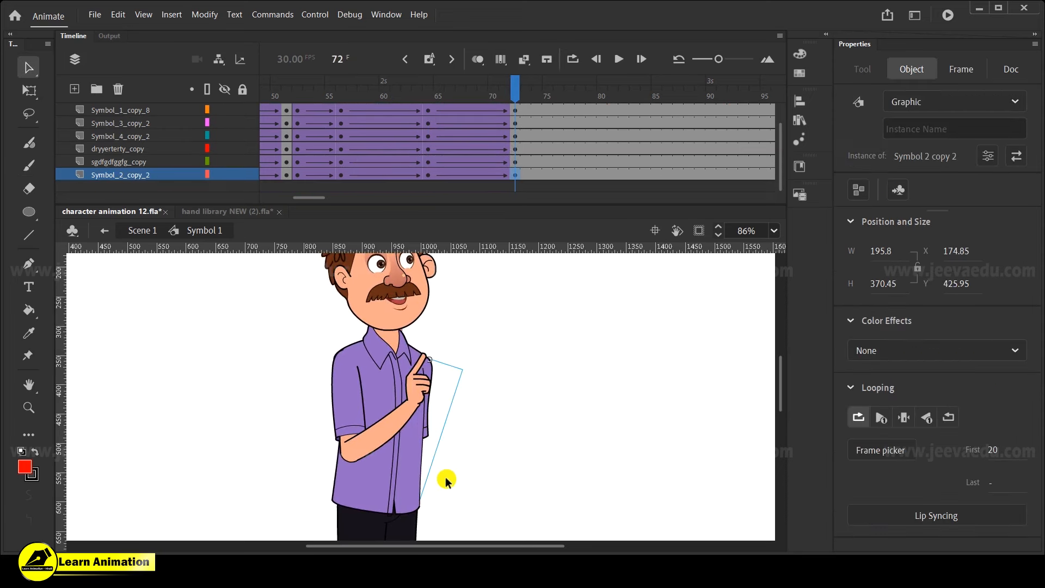
pyautogui.moveTo(470, 498); pyautogui.dragTo(465, 446)
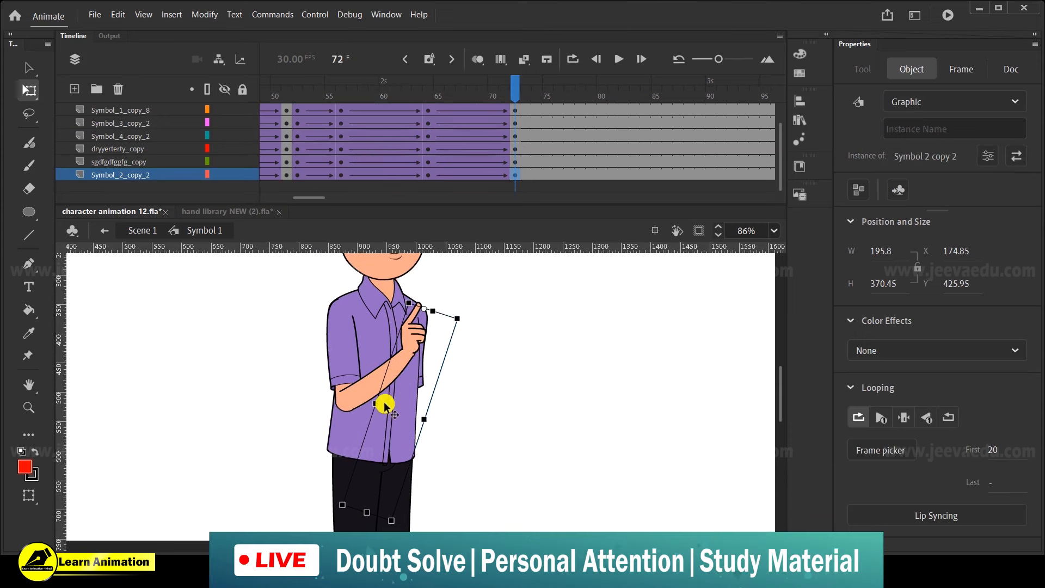
pyautogui.moveTo(403, 523); pyautogui.dragTo(439, 523)
pyautogui.moveTo(496, 91); pyautogui.dragTo(514, 162)
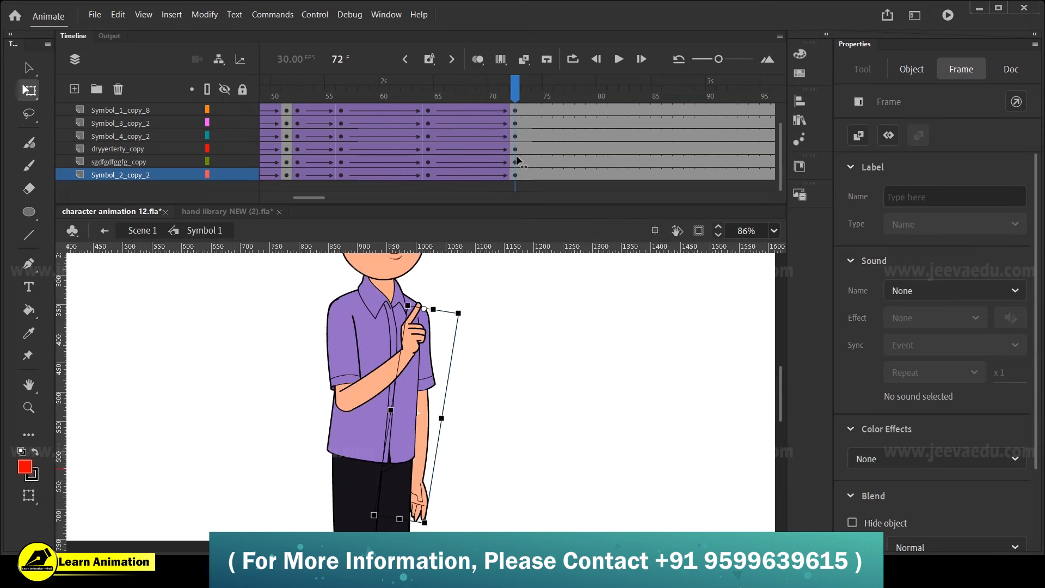
# Preview the whole character's pose change between frames 56 and 73 in Symbol 1
pyautogui.doubleClick(420, 443)
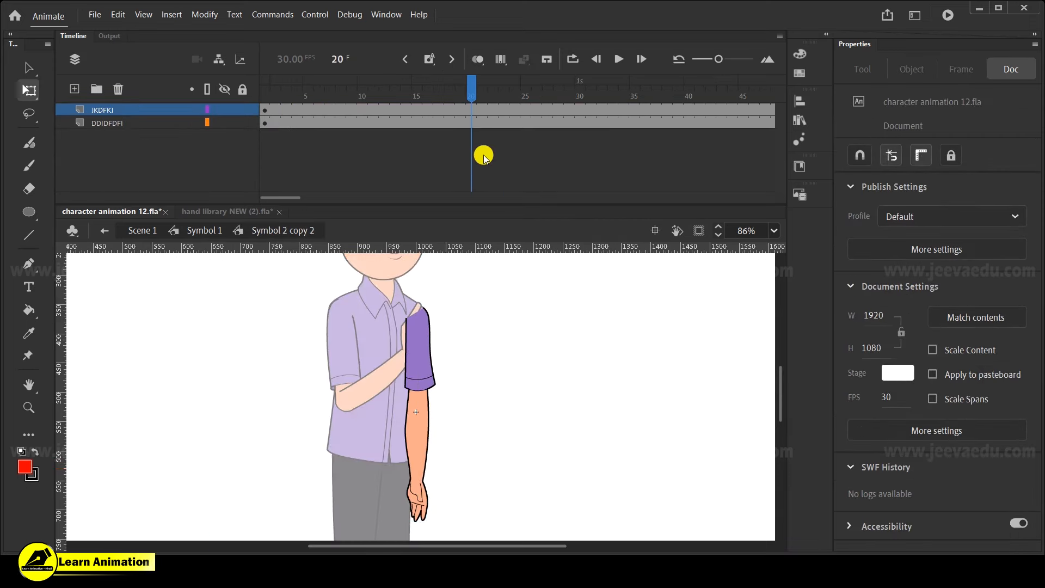
pyautogui.click(215, 230)
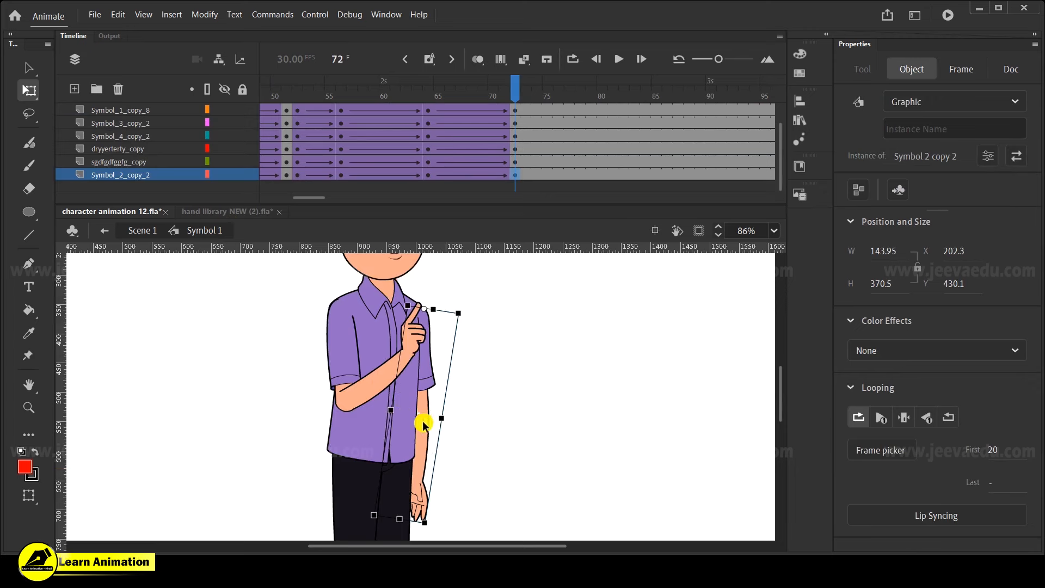
pyautogui.press('z')
pyautogui.keyDown('alt'); pyautogui.click(422, 438); pyautogui.keyUp('alt')
pyautogui.moveTo(515, 88); pyautogui.dragTo(530, 127)
pyautogui.click(421, 368)
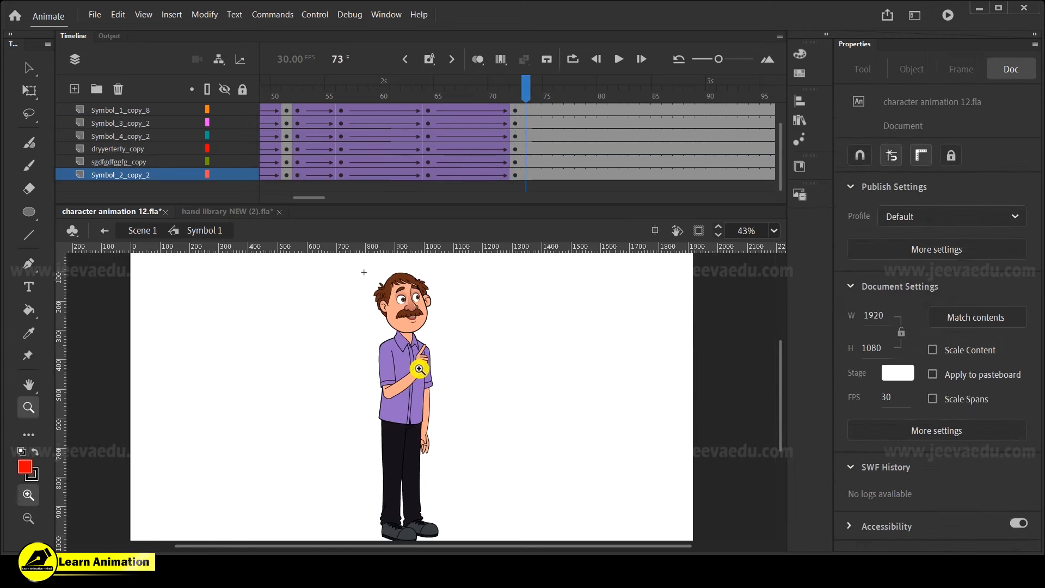
pyautogui.moveTo(525, 101); pyautogui.dragTo(523, 170)
pyautogui.click(514, 164)
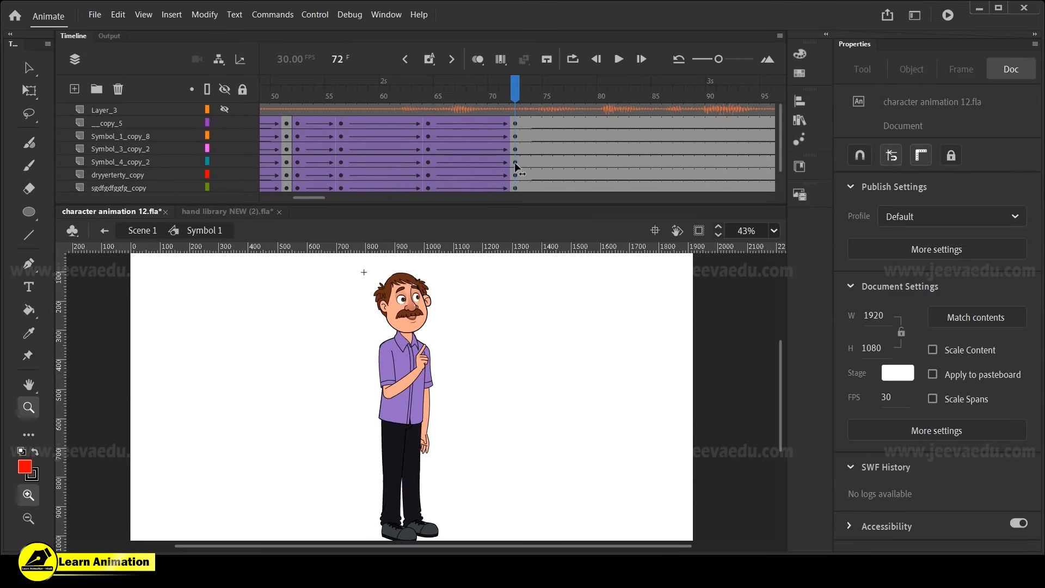
pyautogui.moveTo(341, 134); pyautogui.dragTo(429, 125)
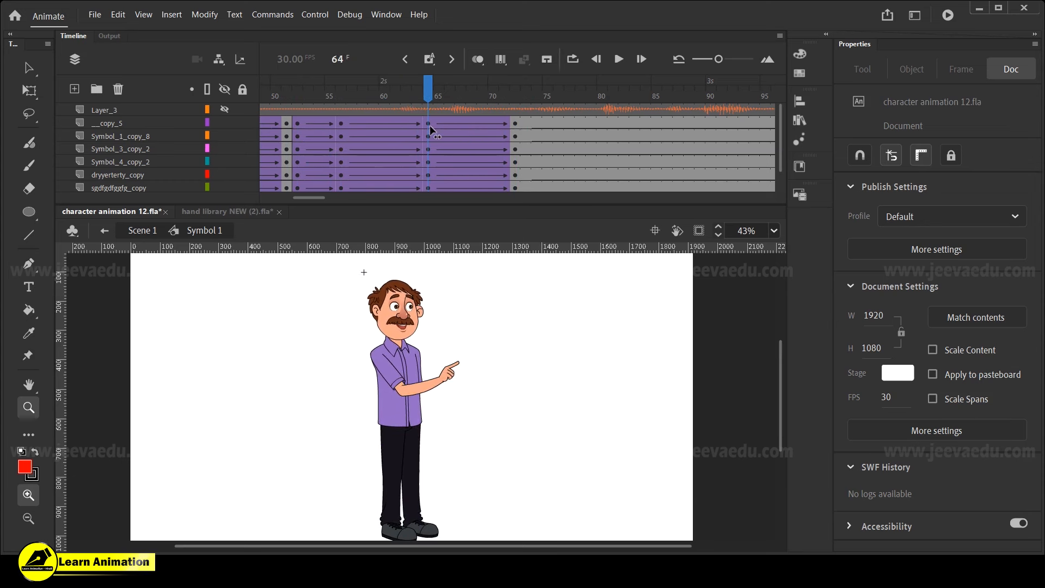
# Compare the head poses at frames 56, 64 and 72, and insert keyframes on all layers inside the head symbol at frame 64
pyautogui.click(403, 337)
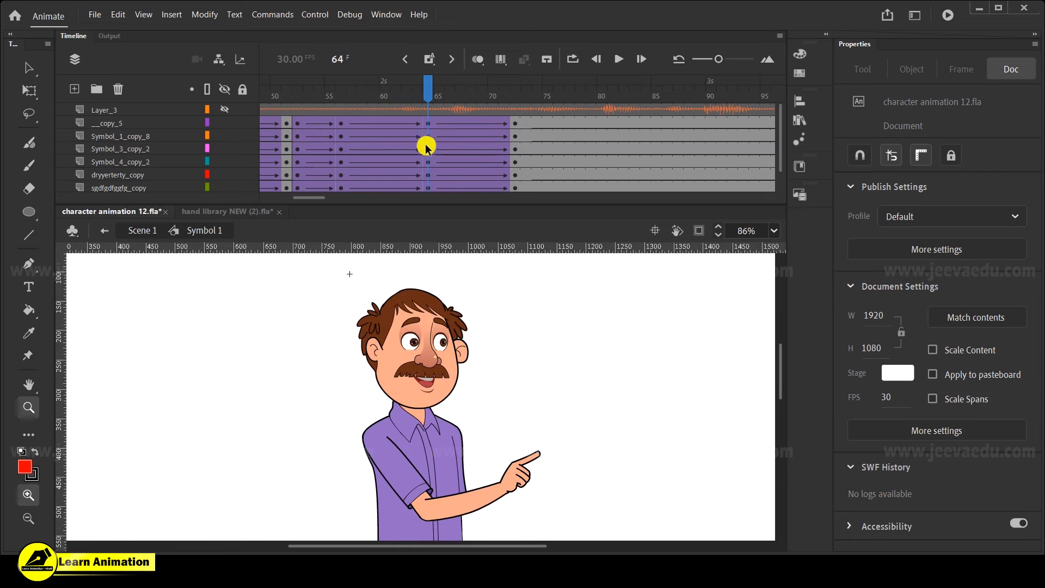
pyautogui.click(341, 124)
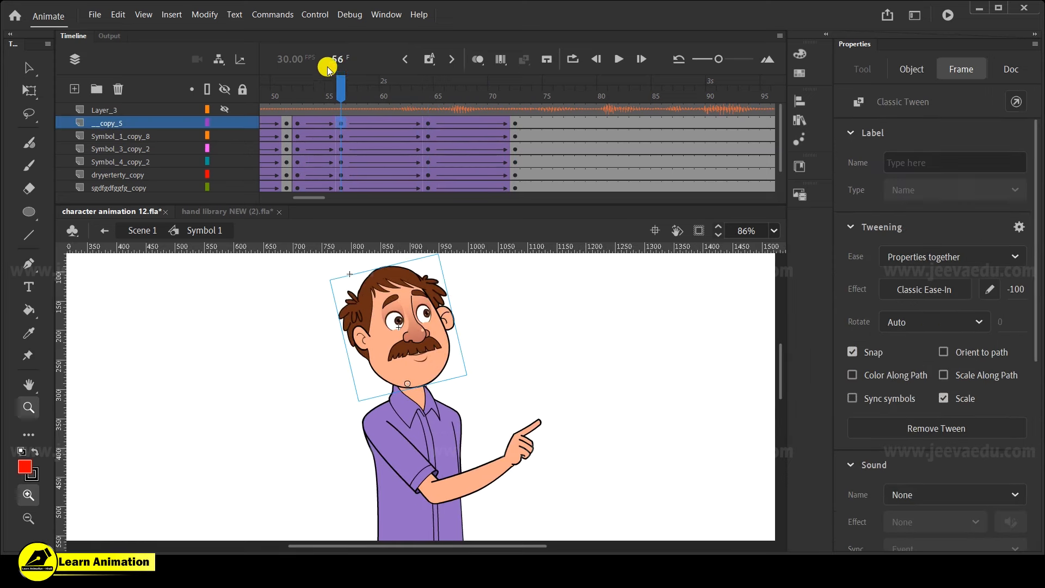
pyautogui.click(516, 122)
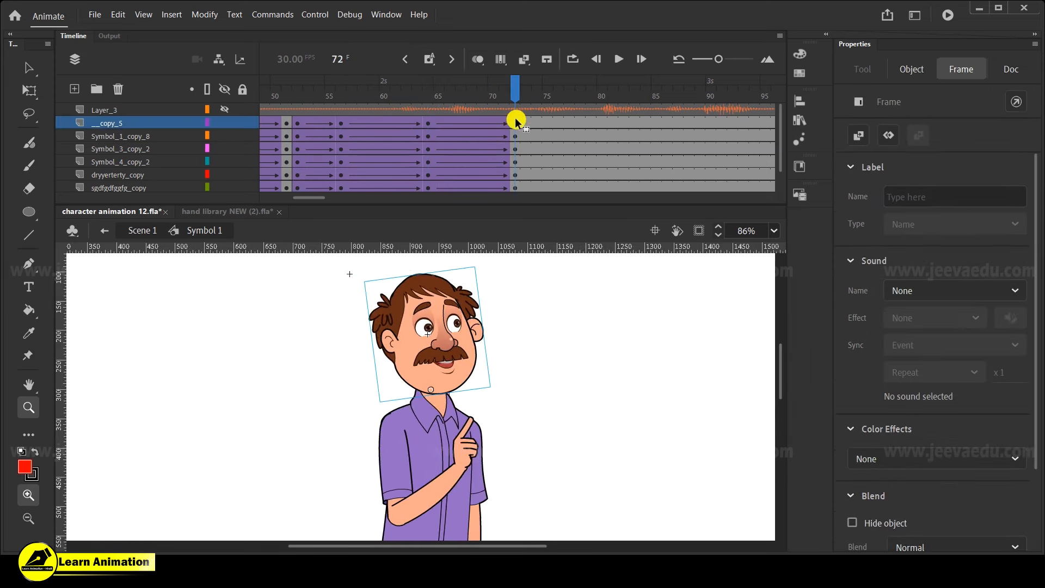
pyautogui.click(425, 125)
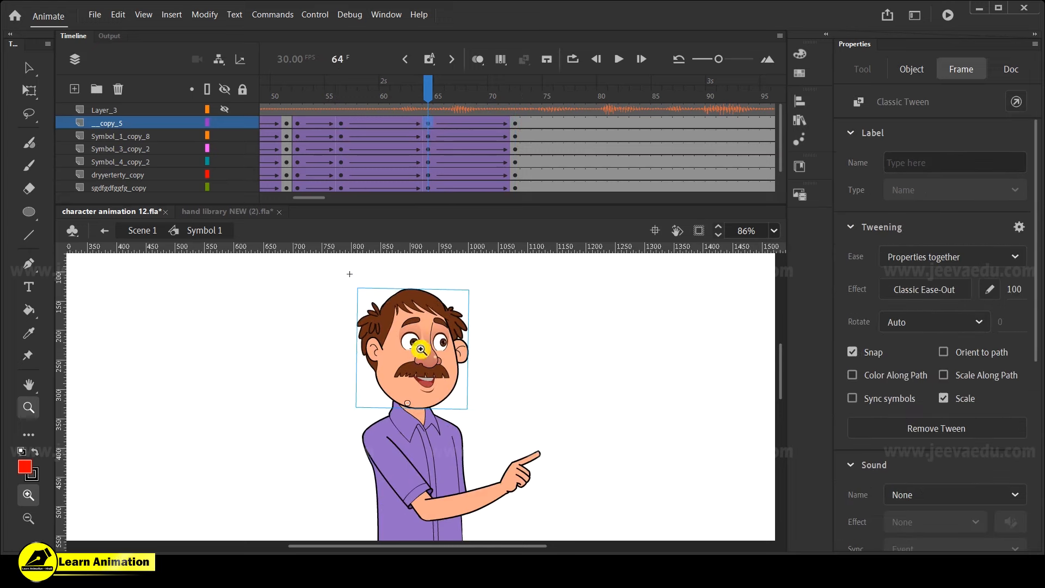
pyautogui.press('v')
pyautogui.doubleClick(425, 368)
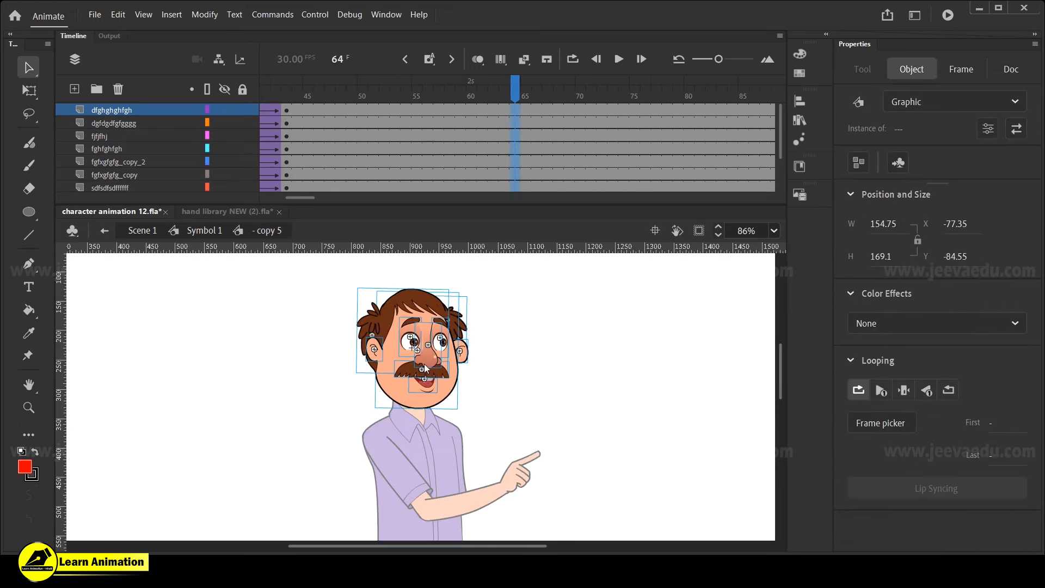
pyautogui.press('F6')
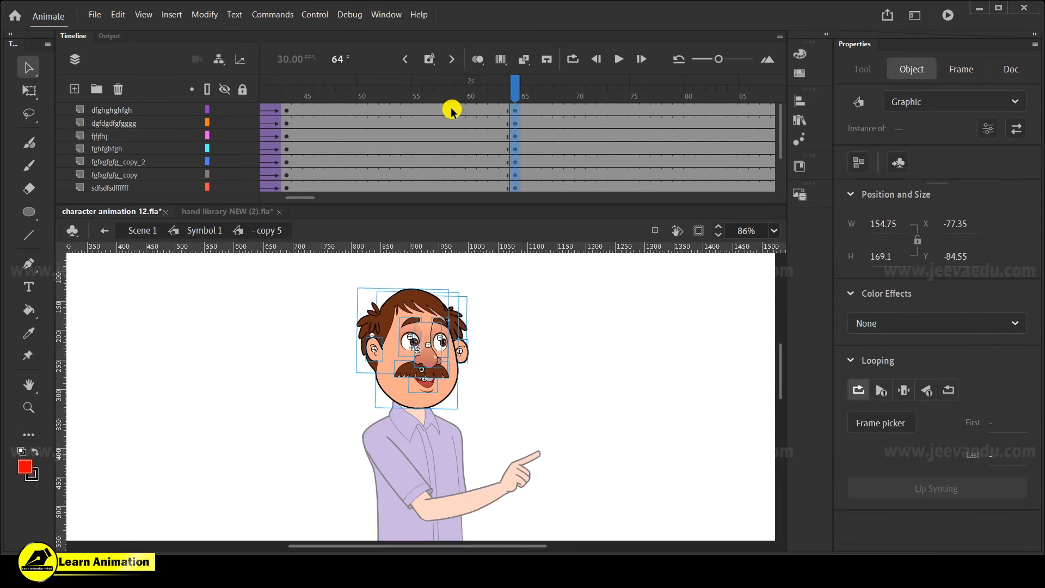
# Check the head layer's keyframe timing in Symbol 1 and insert matching keyframes at frame 56 on all layers inside the head symbol
pyautogui.click(409, 109)
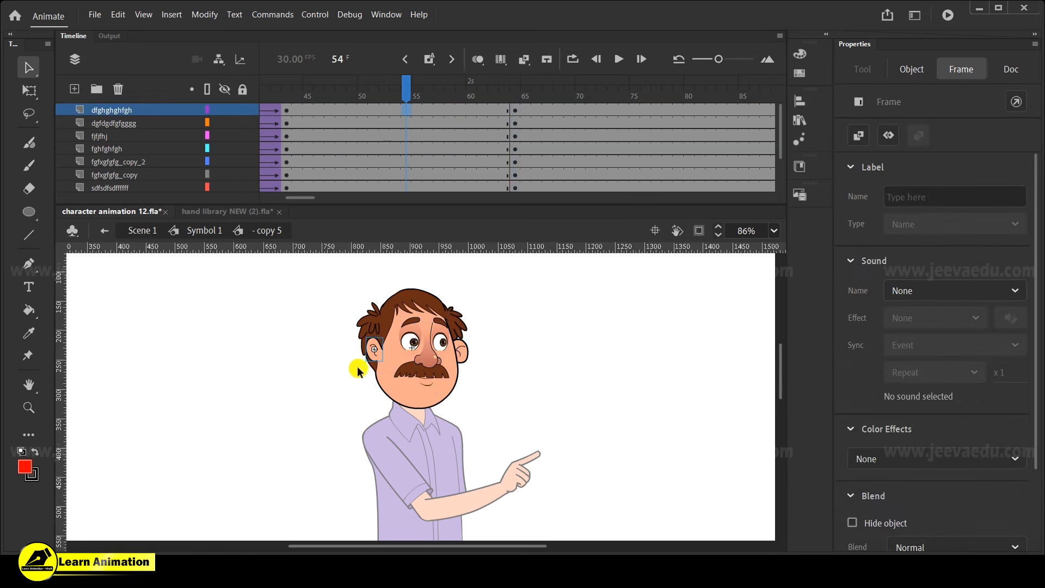
pyautogui.click(344, 390)
pyautogui.doubleClick(344, 390)
pyautogui.click(432, 124)
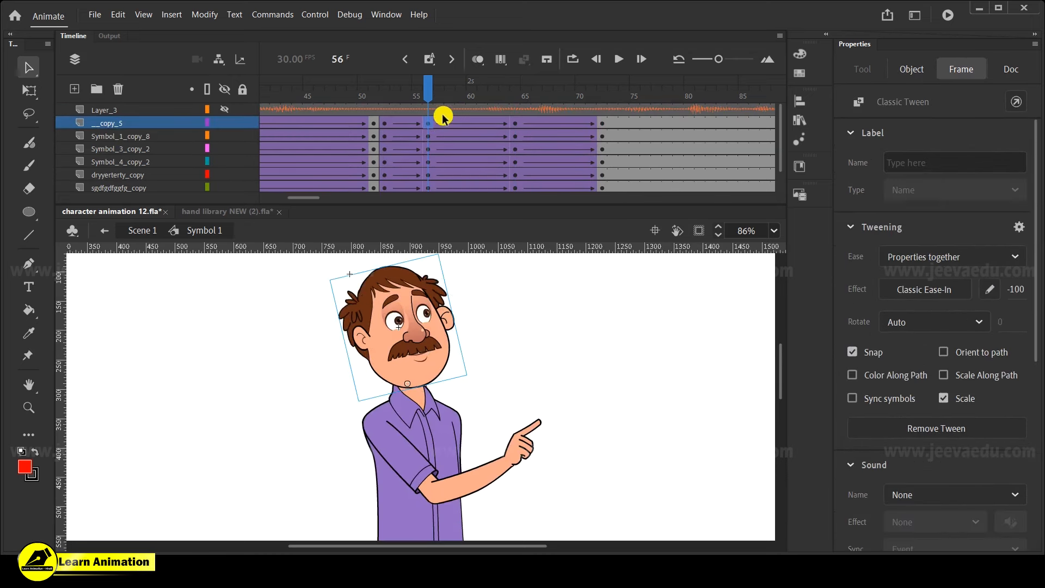
pyautogui.click(601, 122)
pyautogui.click(515, 123)
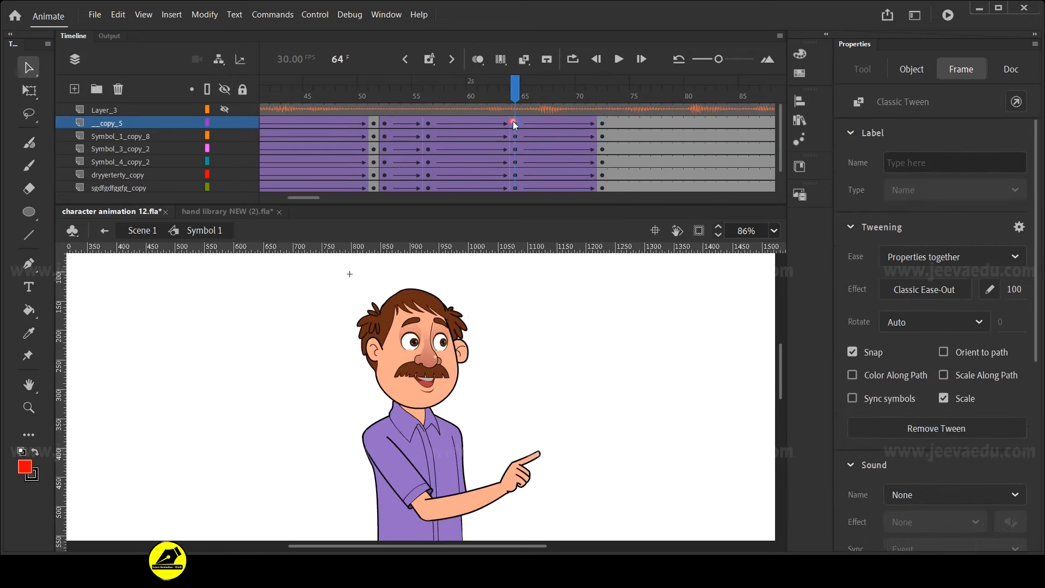
pyautogui.doubleClick(414, 364)
pyautogui.moveTo(413, 111); pyautogui.dragTo(426, 208)
pyautogui.press('F6')
pyautogui.scroll(2, 577, 118)
pyautogui.moveTo(594, 109); pyautogui.dragTo(593, 214)
pyautogui.press('F6')
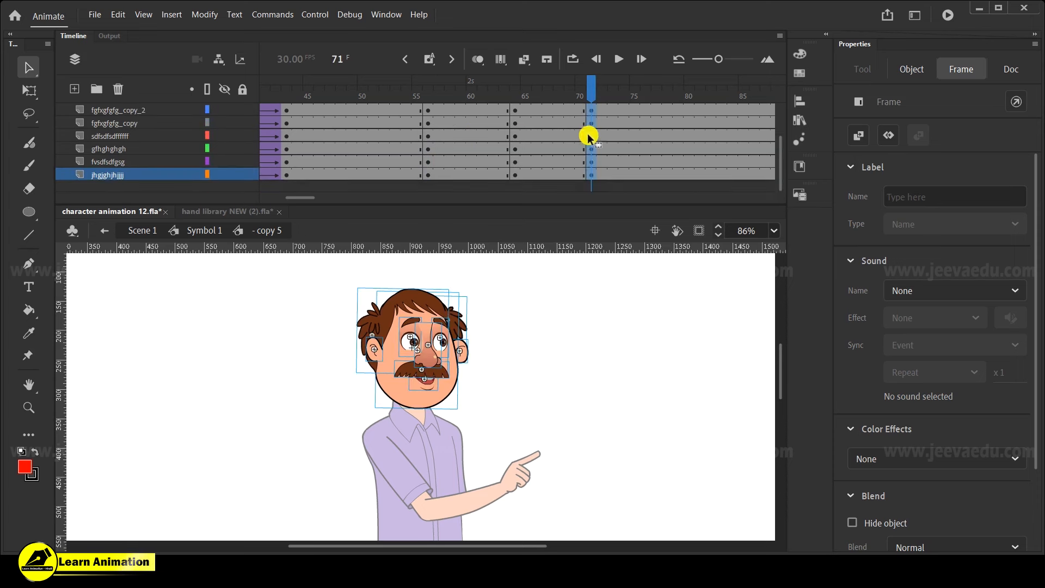
# Insert keyframes at frame 72 on all layers inside the head symbol
pyautogui.scroll(2, 588, 136)
pyautogui.moveTo(599, 113); pyautogui.dragTo(601, 173)
pyautogui.moveTo(602, 211); pyautogui.dragTo(601, 210)
pyautogui.press('F6')
pyautogui.scroll(2, 598, 144)
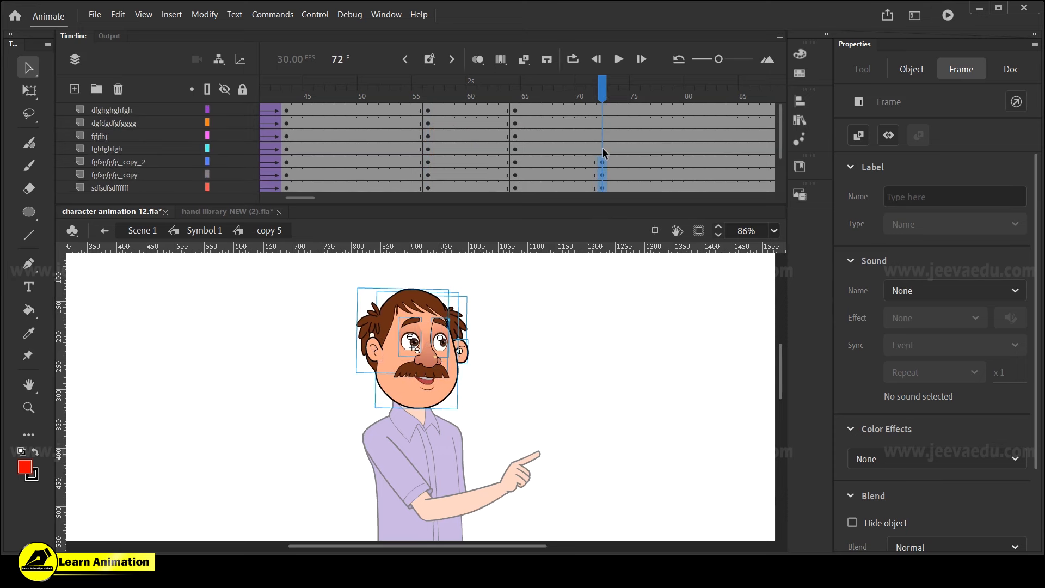
pyautogui.moveTo(605, 108); pyautogui.dragTo(602, 148)
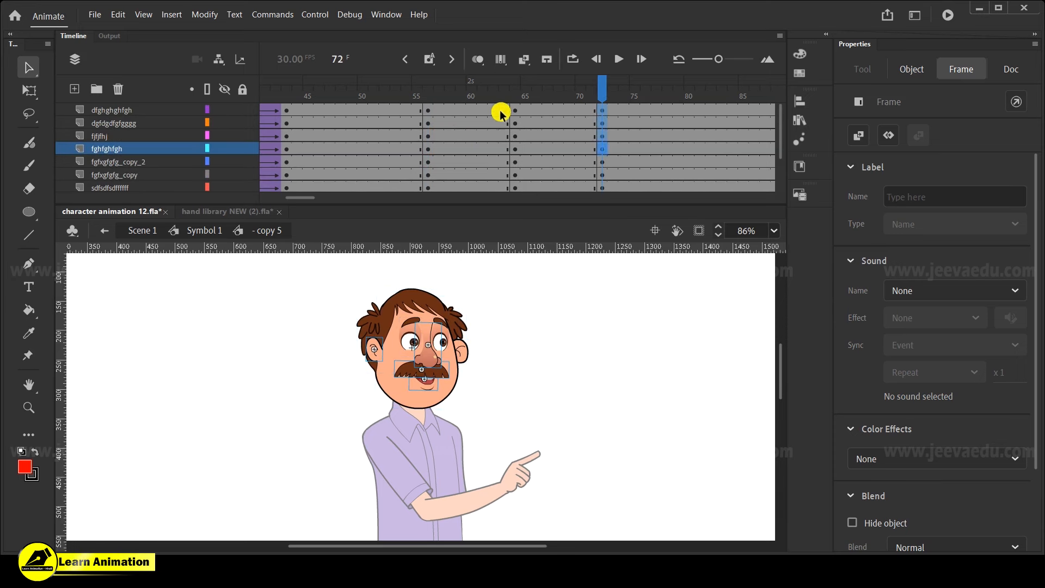
# Create classic tweens on all head-symbol layers from frame 56 through 64 to frame 72
pyautogui.scroll(-2, 500, 113)
pyautogui.moveTo(500, 109); pyautogui.dragTo(537, 174)
pyautogui.rightClick(524, 151)
pyautogui.click(565, 160)
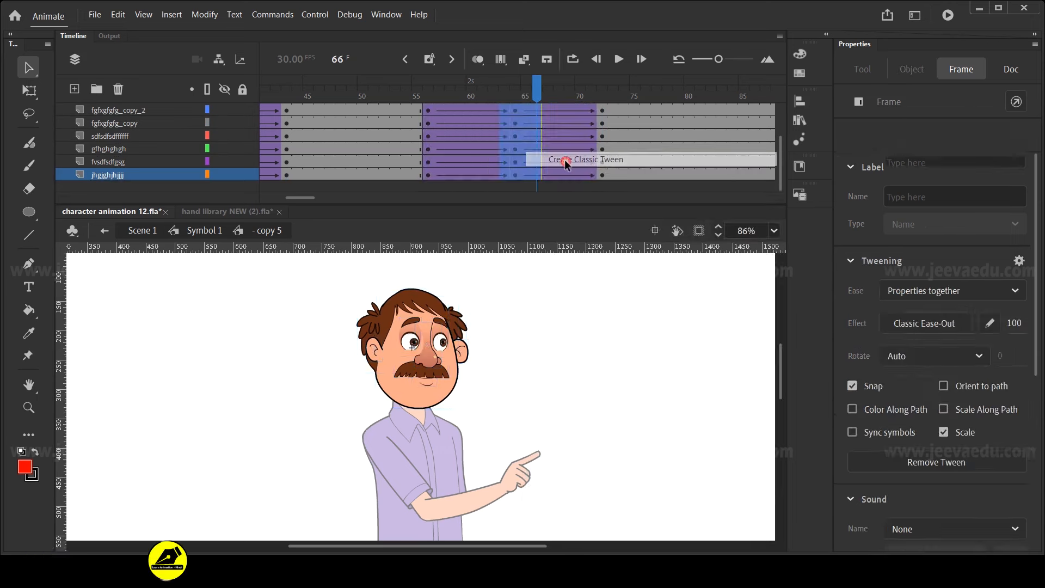
# Set the head layers' tweens between frames 56 and 64 to an ease-in of -100
pyautogui.scroll(2, 538, 109)
pyautogui.moveTo(558, 109); pyautogui.dragTo(571, 246)
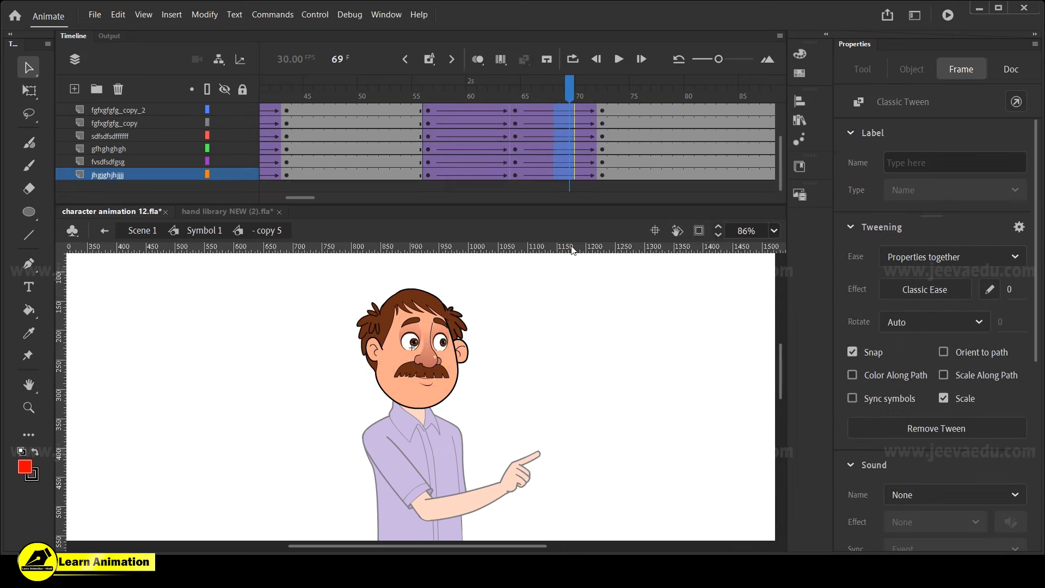
pyautogui.moveTo(461, 109); pyautogui.dragTo(482, 174)
pyautogui.moveTo(1011, 292); pyautogui.dragTo(670, 272)
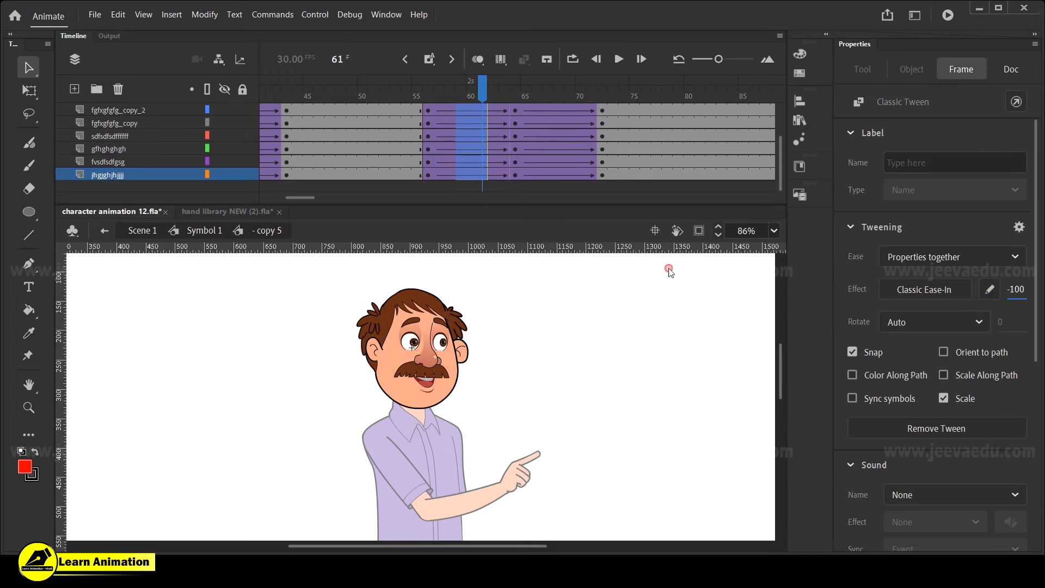
# At frame 64, move the eyes, nose, moustache and mouth down together on the face
pyautogui.click(526, 109)
pyautogui.click(513, 102)
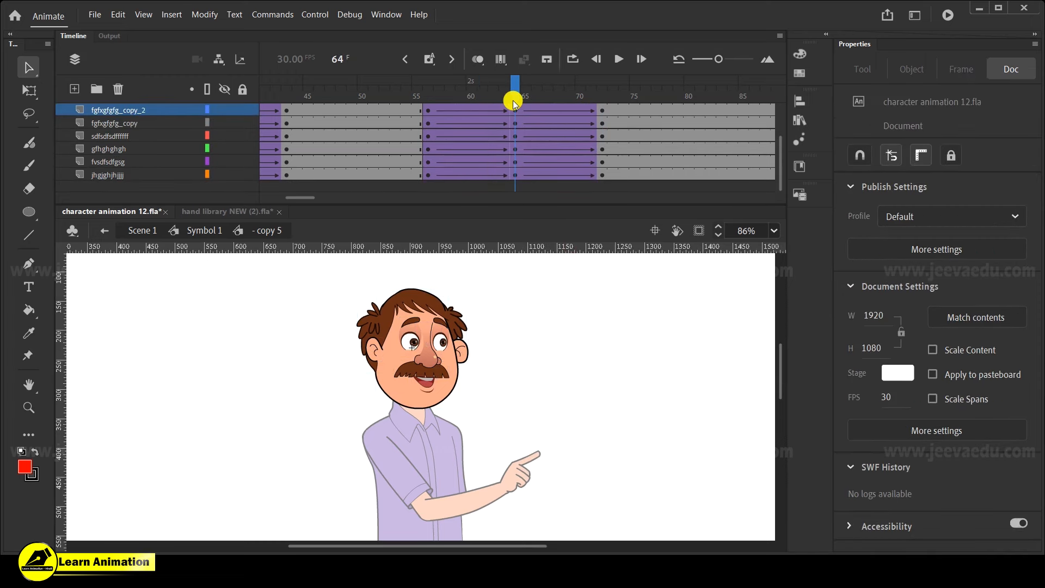
pyautogui.scroll(1, 555, 180)
pyautogui.press('z')
pyautogui.click(427, 366)
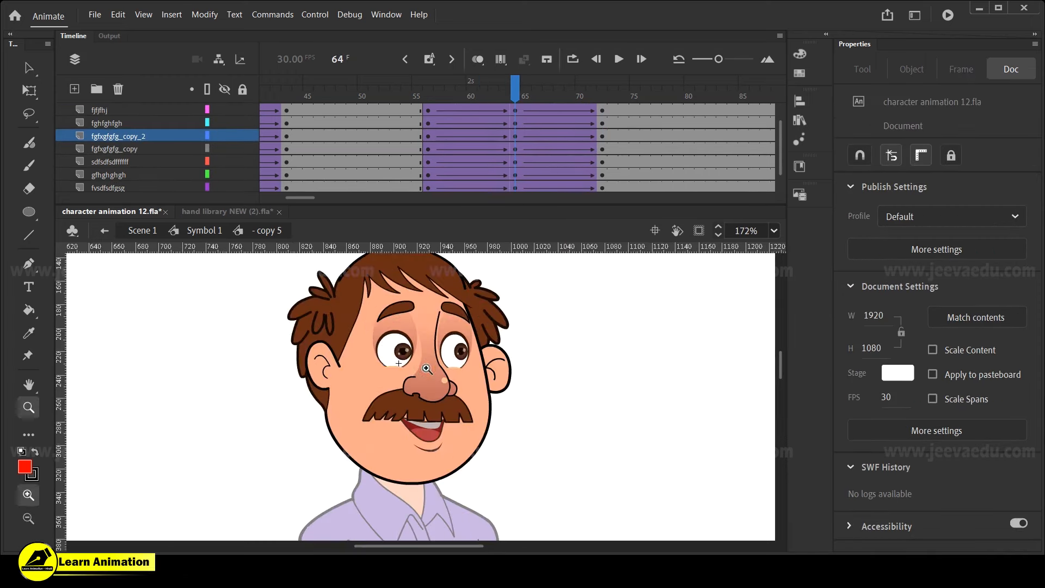
pyautogui.click(398, 355)
pyautogui.keyDown('shift'); pyautogui.click(439, 389); pyautogui.keyUp('shift')
pyautogui.keyDown('shift'); pyautogui.click(461, 349); pyautogui.keyUp('shift')
pyautogui.keyDown('shift'); pyautogui.click(415, 401); pyautogui.keyUp('shift')
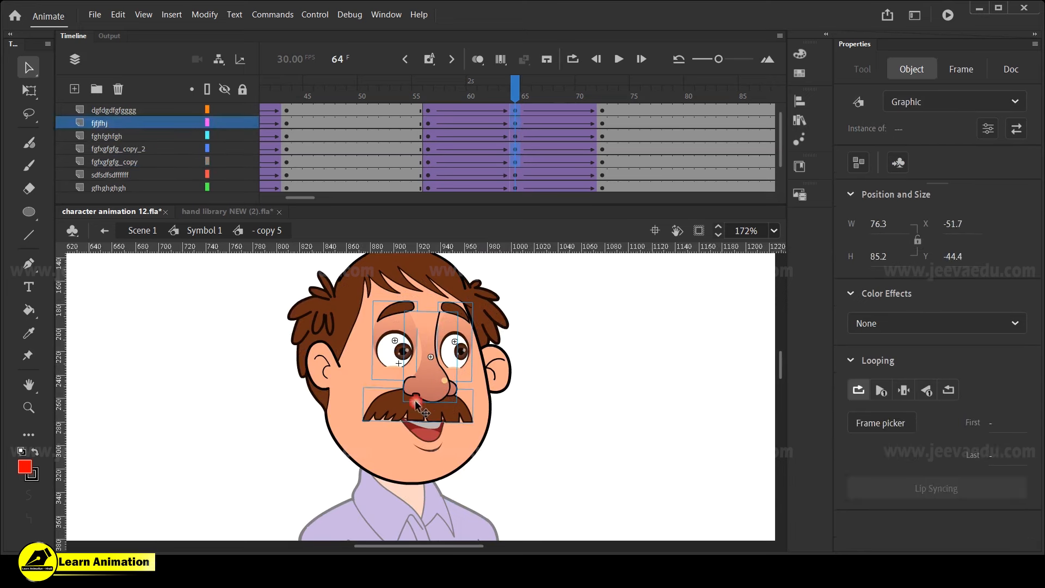
pyautogui.keyDown('shift'); pyautogui.click(431, 437); pyautogui.keyUp('shift')
pyautogui.hotkey('shift', 'Down')
pyautogui.hotkey('shift', 'Down')
pyautogui.hotkey('shift', 'Down')
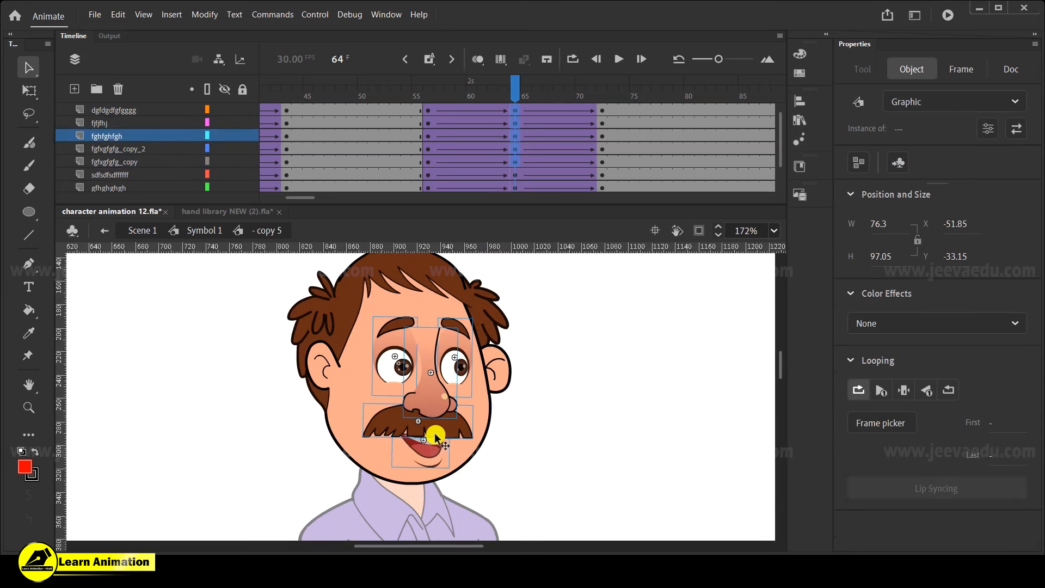
# Move both ears up slightly at frame 64 and preview the head turn from frame 56
pyautogui.click(325, 369)
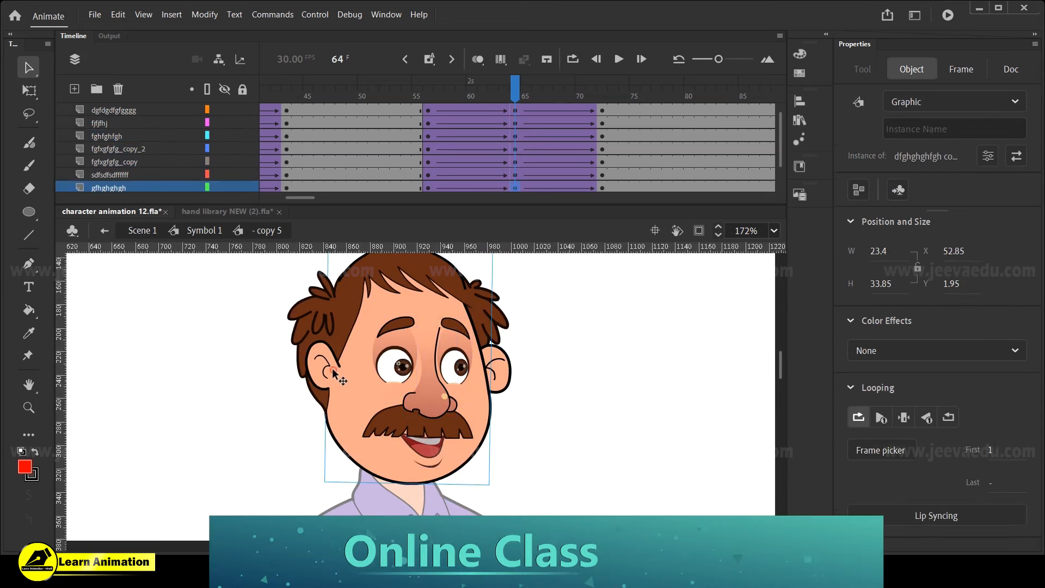
pyautogui.keyDown('shift'); pyautogui.click(494, 381); pyautogui.keyUp('shift')
pyautogui.hotkey('shift', 'Up')
pyautogui.hotkey('shift', 'Up')
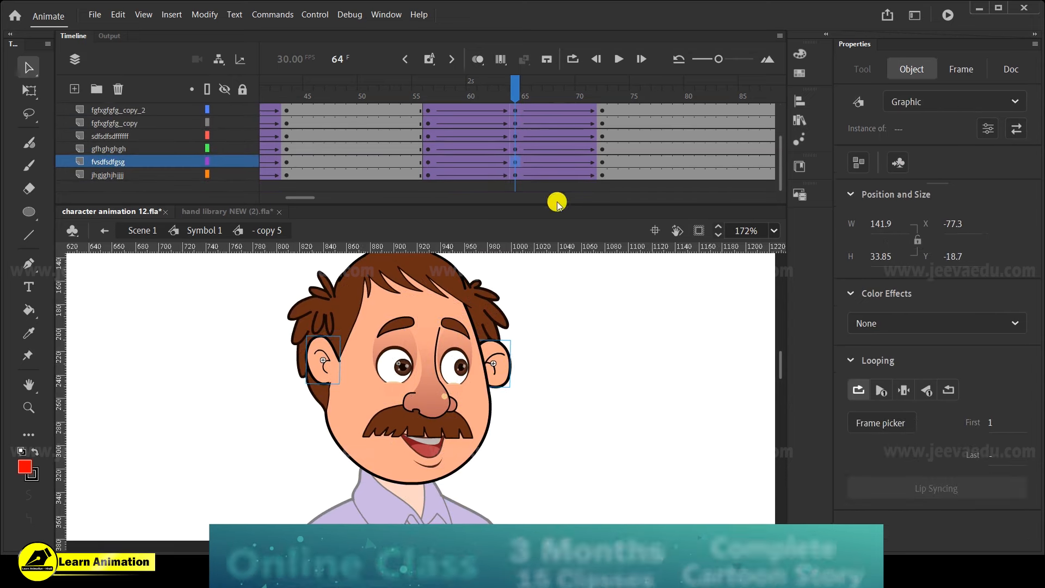
pyautogui.click(417, 117)
pyautogui.moveTo(417, 117); pyautogui.dragTo(517, 144)
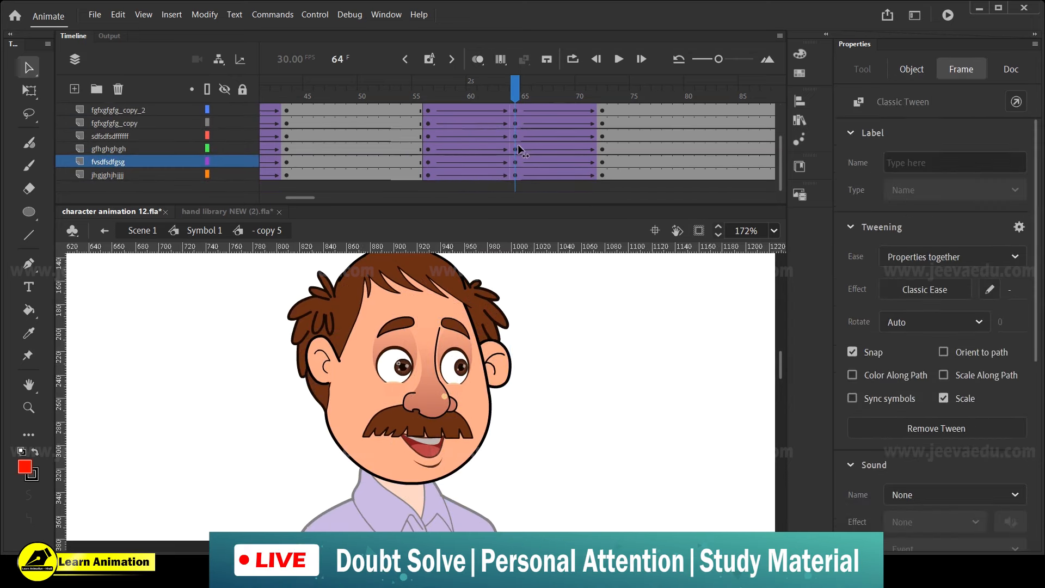
# Check the back and side hair pieces at frame 64 and preview the head movement around that frame
pyautogui.click(507, 325)
pyautogui.moveTo(501, 318); pyautogui.dragTo(503, 314)
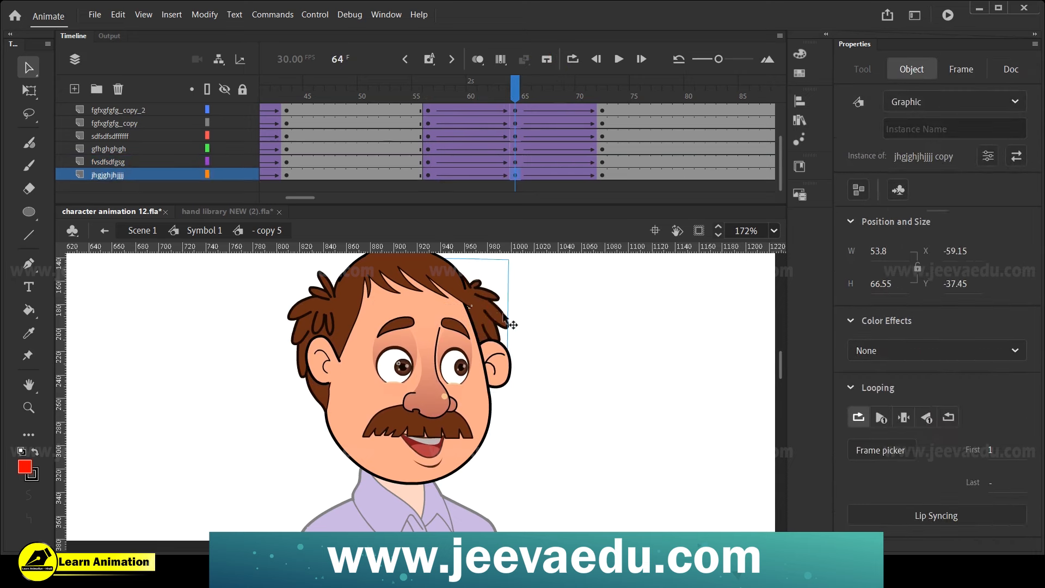
pyautogui.click(323, 327)
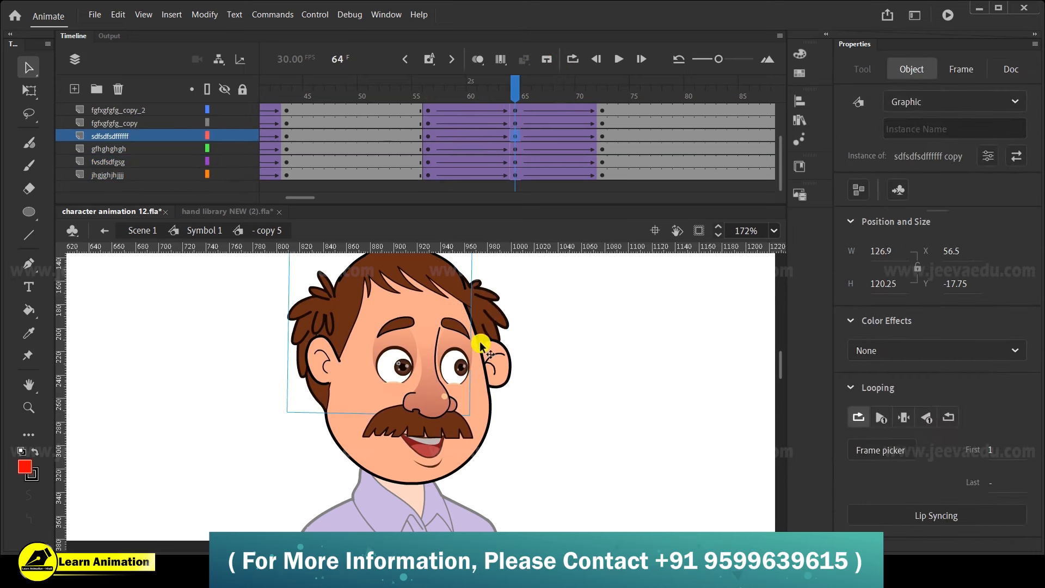
pyautogui.moveTo(517, 101); pyautogui.dragTo(509, 144)
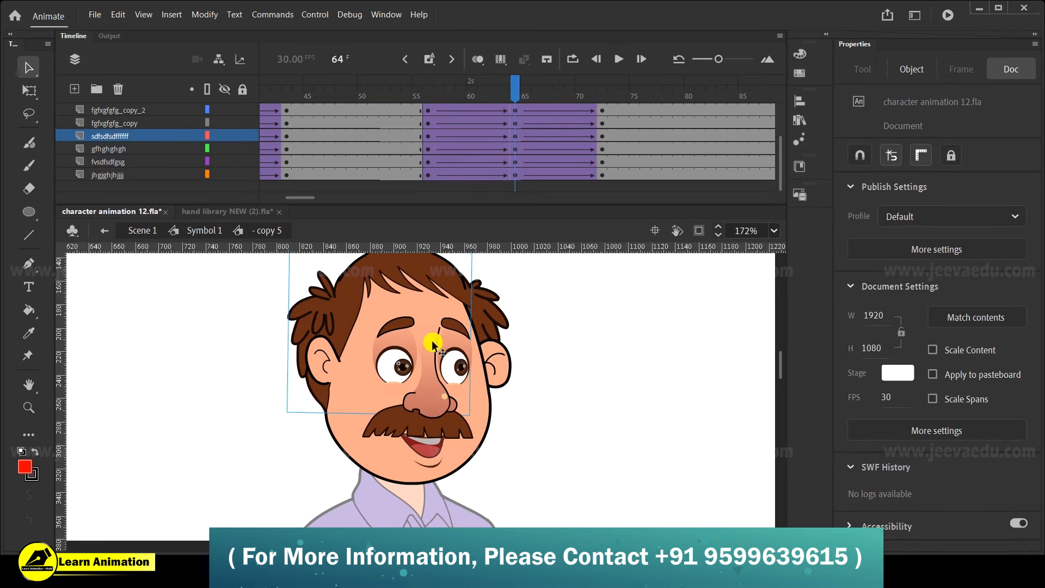
pyautogui.click(461, 375)
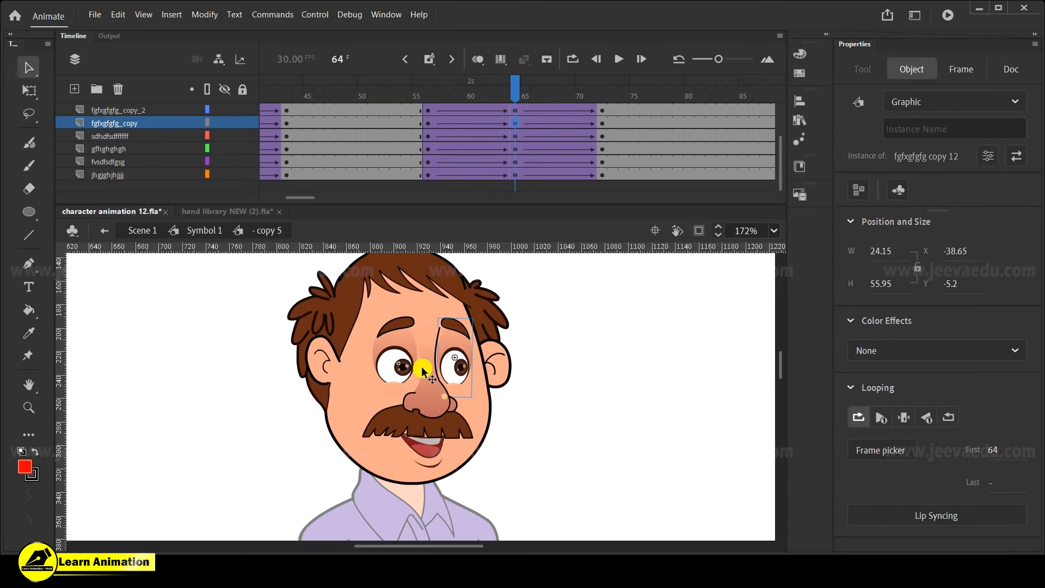
pyautogui.click(388, 367)
pyautogui.click(456, 367)
pyautogui.click(399, 366)
pyautogui.click(459, 367)
pyautogui.click(402, 364)
pyautogui.click(451, 365)
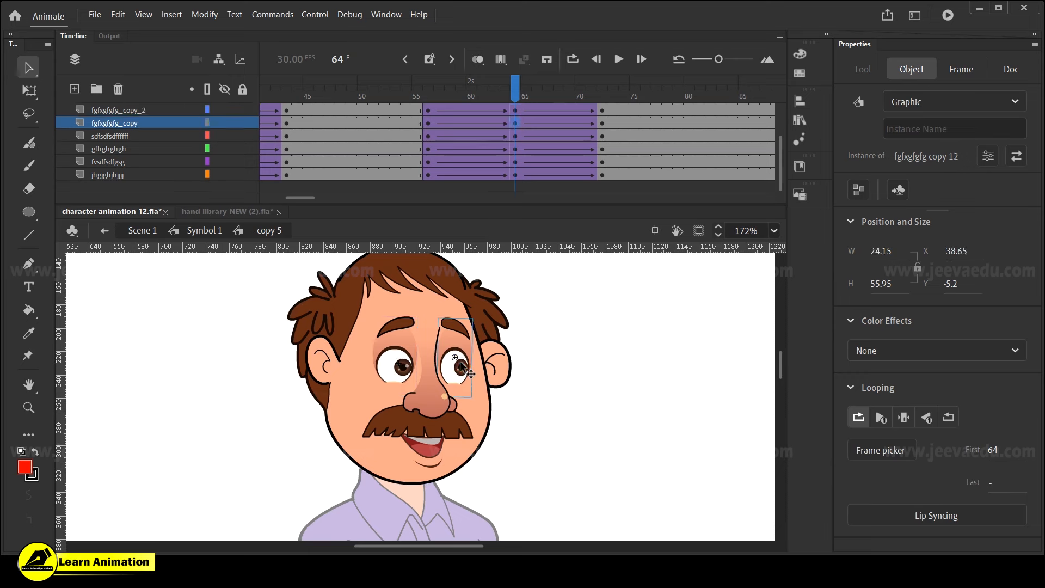
# Open the far eye's symbol for editing and insert a keyframe on Layer_2 at frame 64
pyautogui.doubleClick(461, 368)
pyautogui.click(516, 145)
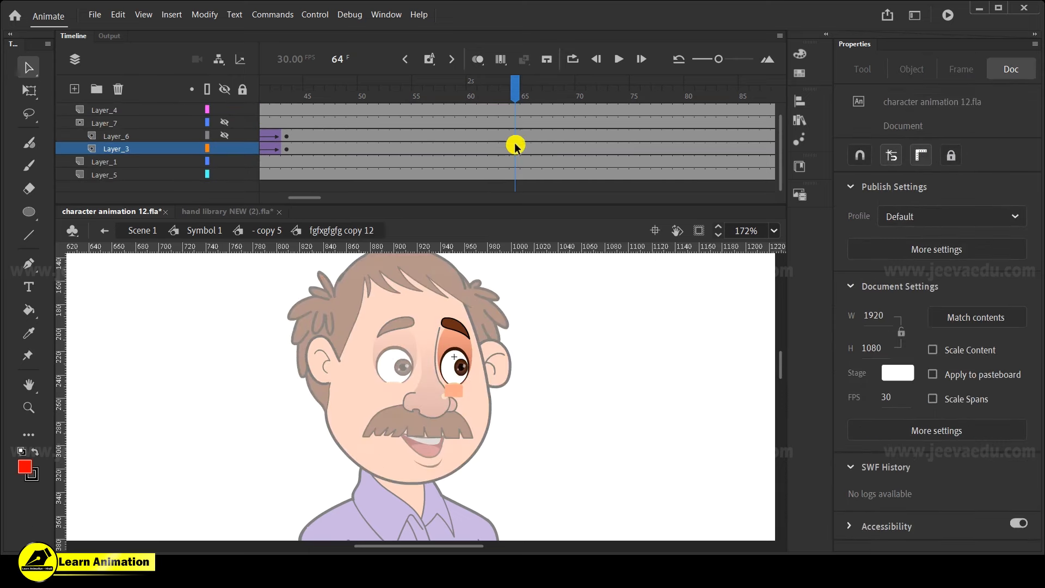
pyautogui.scroll(1, 517, 108)
pyautogui.click(517, 109)
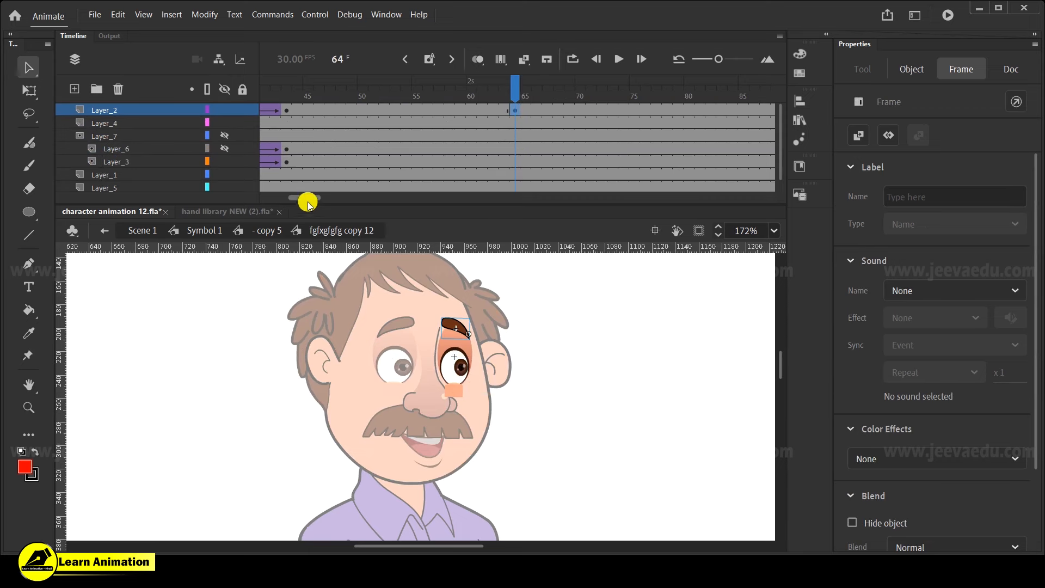
# Locate the blink frames 30 to 43, lock all the eye symbol's layers, and unhide Layer_7 and Layer_6
pyautogui.moveTo(307, 203); pyautogui.dragTo(296, 202)
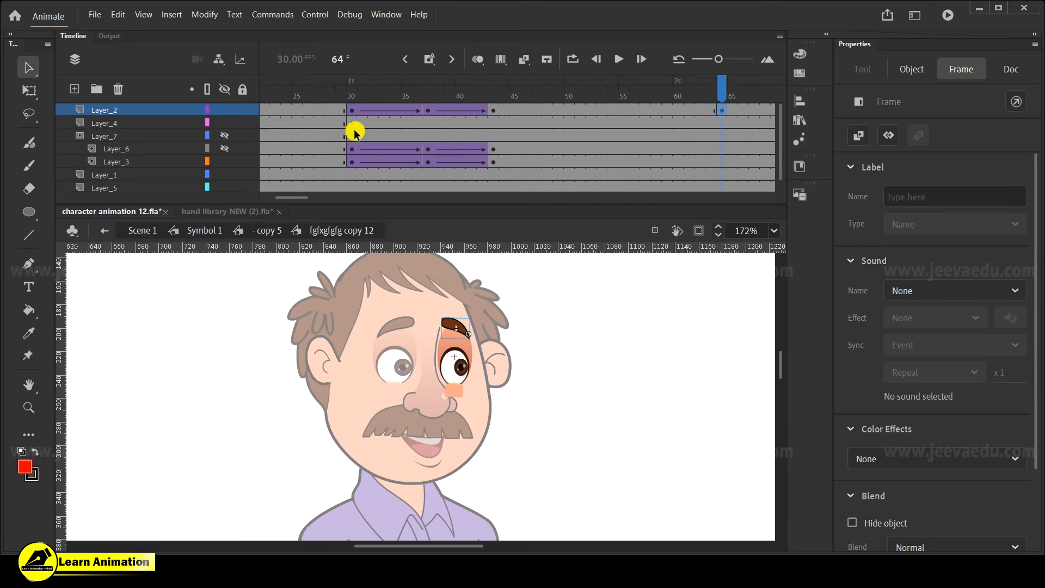
pyautogui.moveTo(355, 160); pyautogui.dragTo(481, 100)
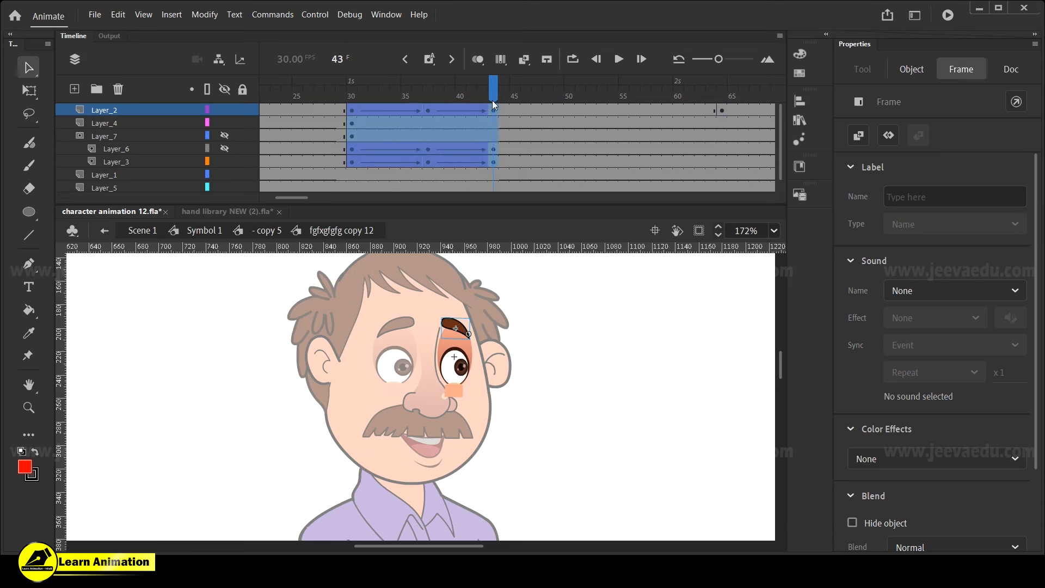
pyautogui.click(243, 89)
pyautogui.click(224, 135)
# Copy the far eye's blink frames 30 to 43 on Layer_2 through Layer_3 to frames 57 to 70 and preview
pyautogui.moveTo(409, 93); pyautogui.dragTo(492, 162)
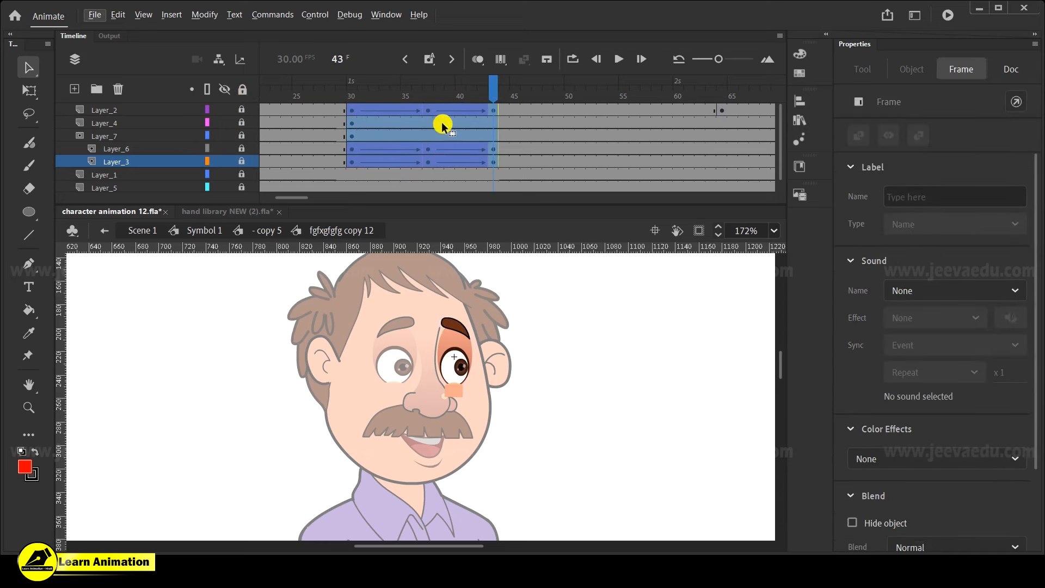
pyautogui.moveTo(429, 113); pyautogui.dragTo(392, 112)
pyautogui.moveTo(326, 198); pyautogui.dragTo(305, 200)
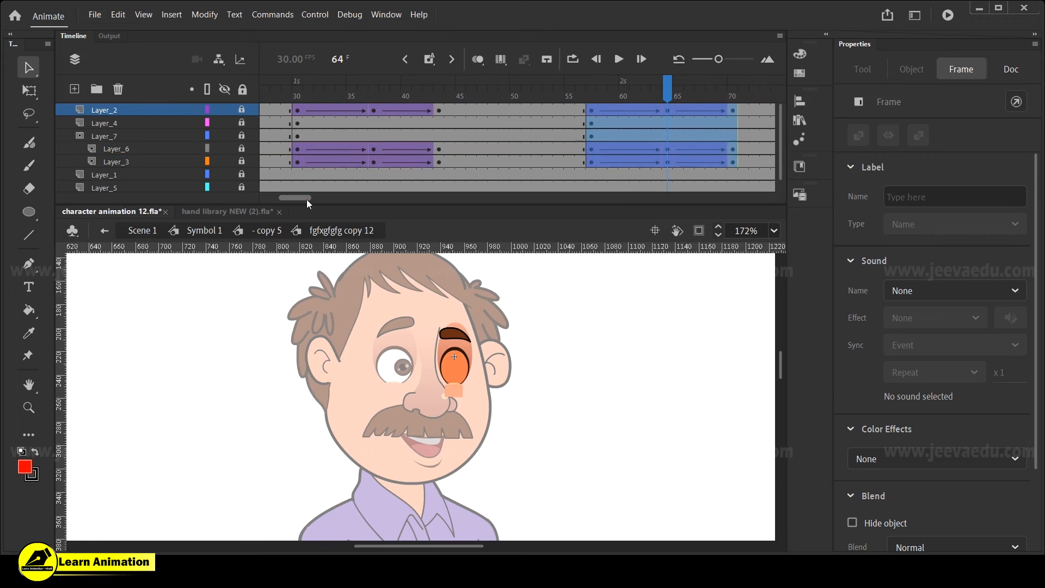
pyautogui.moveTo(663, 97); pyautogui.dragTo(667, 126)
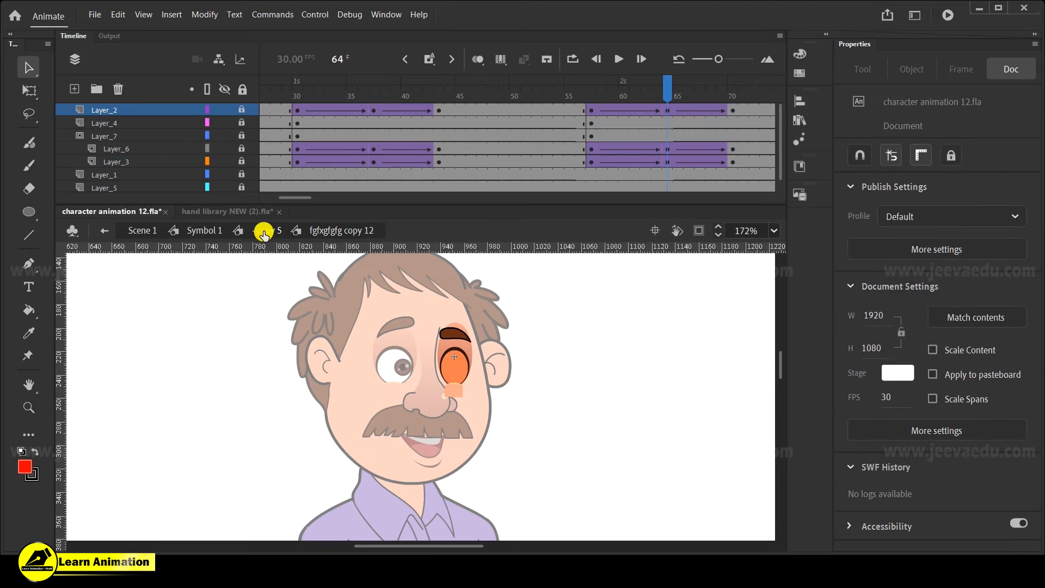
# Return to the head symbol, open the near eye's symbol, and insert a keyframe on Layer_4 at frame 64
pyautogui.click(265, 235)
pyautogui.click(404, 364)
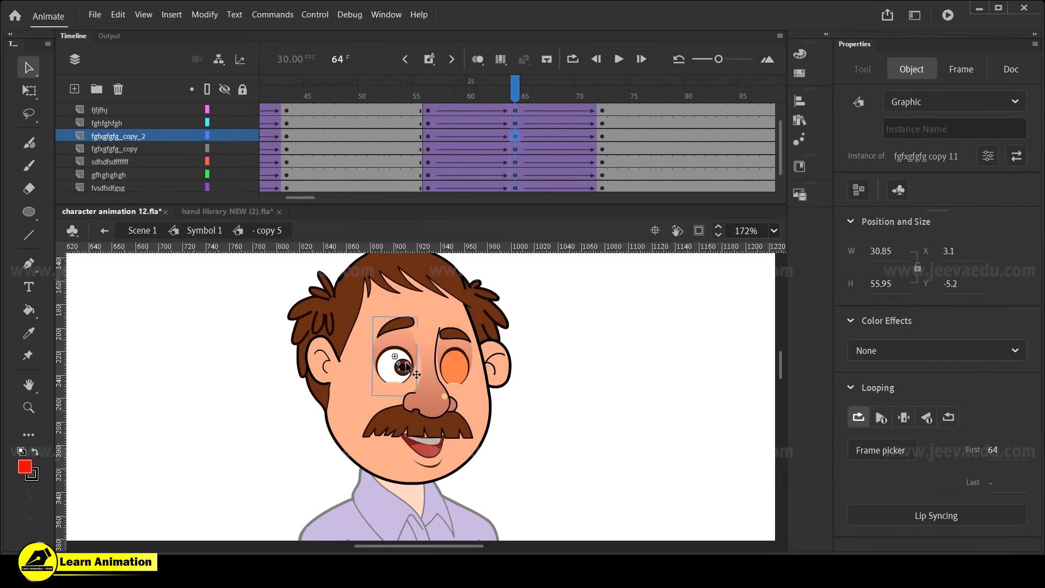
pyautogui.doubleClick(406, 366)
pyautogui.click(514, 112)
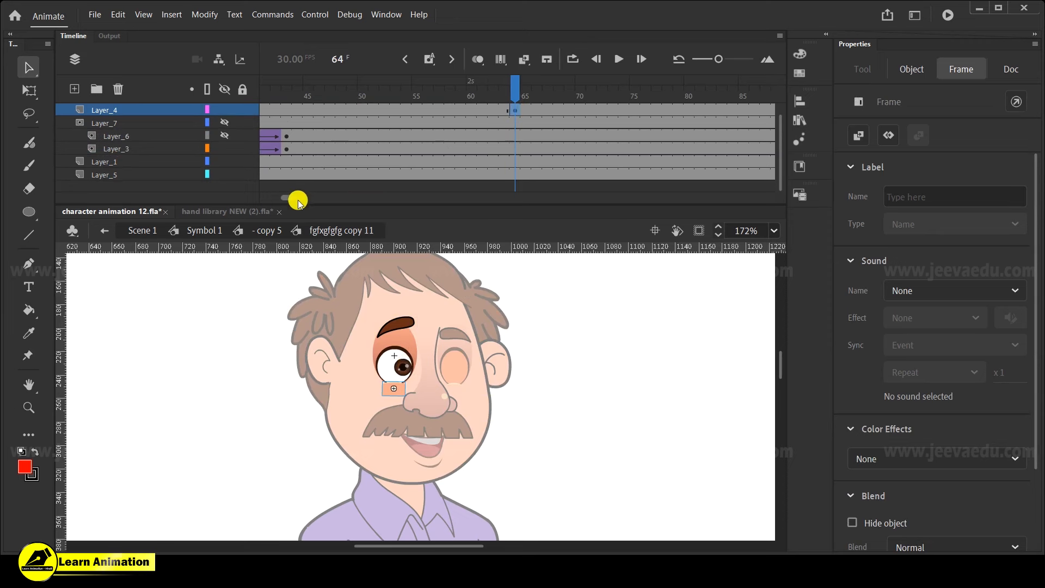
# Copy the near eye's blink frames 30 to 43 to around frame 64 and preview both eyes blinking in the head symbol
pyautogui.moveTo(301, 200); pyautogui.dragTo(290, 205)
pyautogui.moveTo(462, 148); pyautogui.dragTo(334, 113)
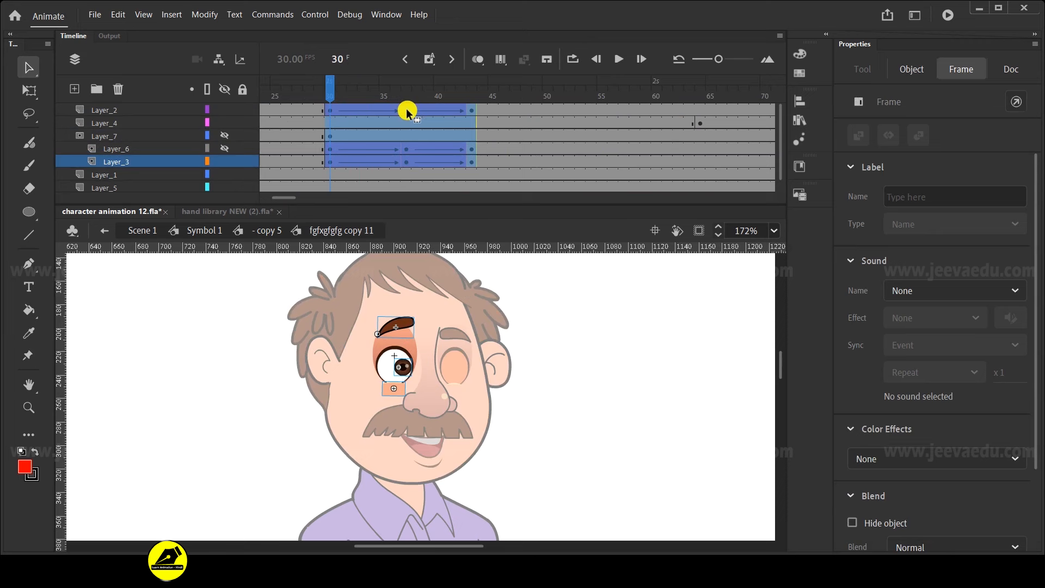
pyautogui.moveTo(407, 112); pyautogui.dragTo(703, 118)
pyautogui.click(263, 233)
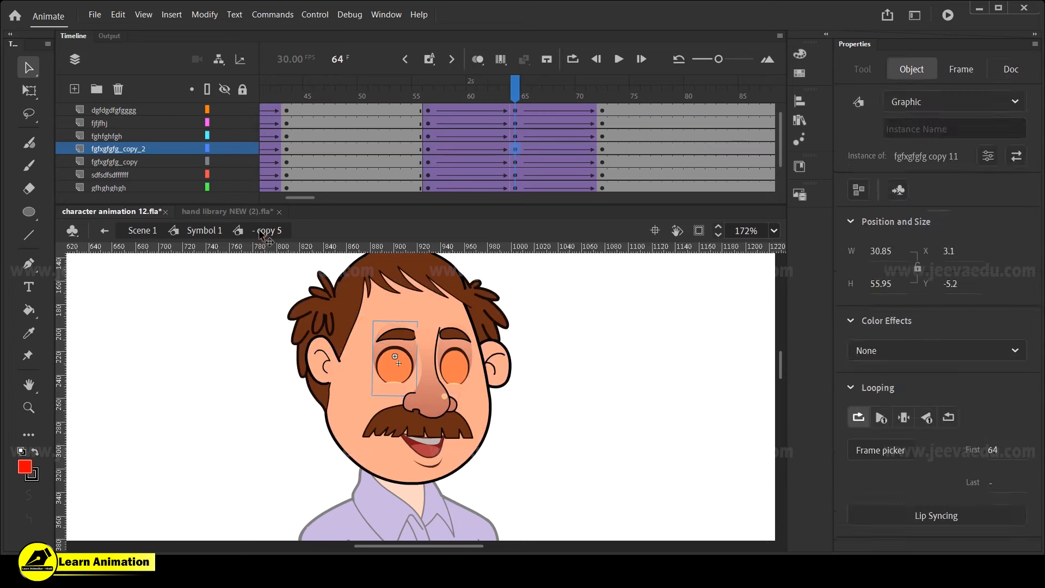
pyautogui.press('z')
pyautogui.moveTo(280, 282); pyautogui.dragTo(478, 492)
pyautogui.moveTo(544, 154)
pyautogui.mouseDown()
pyautogui.moveTo(469, 147)
pyautogui.moveTo(436, 109)
pyautogui.moveTo(515, 150)
pyautogui.moveTo(617, 165)
pyautogui.mouseUp()
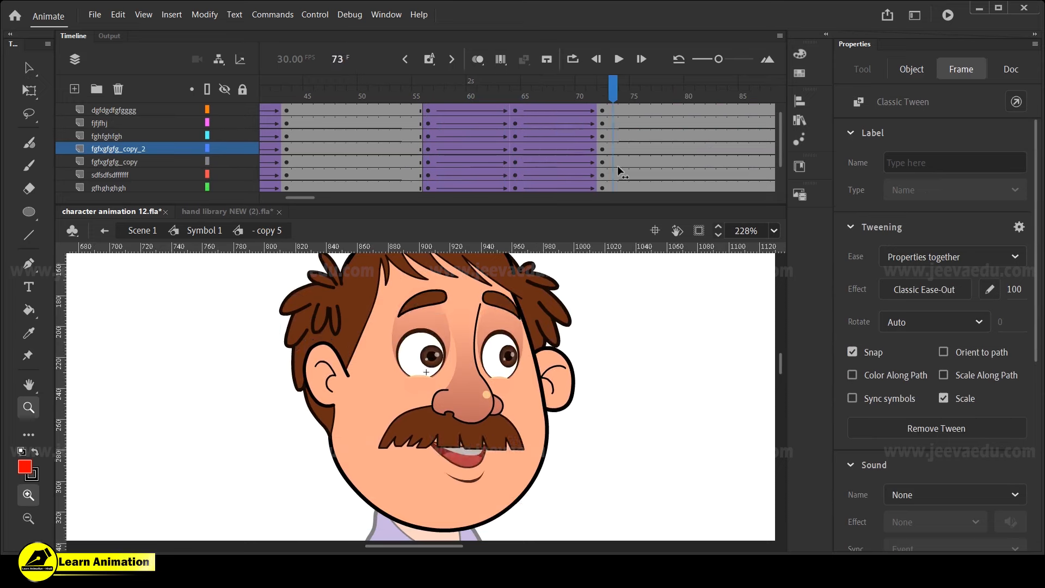
# Return to Symbol 1 and play the full character's pointing motion to check the added eye blink
pyautogui.click(217, 231)
pyautogui.keyDown('alt'); pyautogui.click(450, 466); pyautogui.keyUp('alt')
pyautogui.keyDown('alt'); pyautogui.click(449, 467); pyautogui.keyUp('alt')
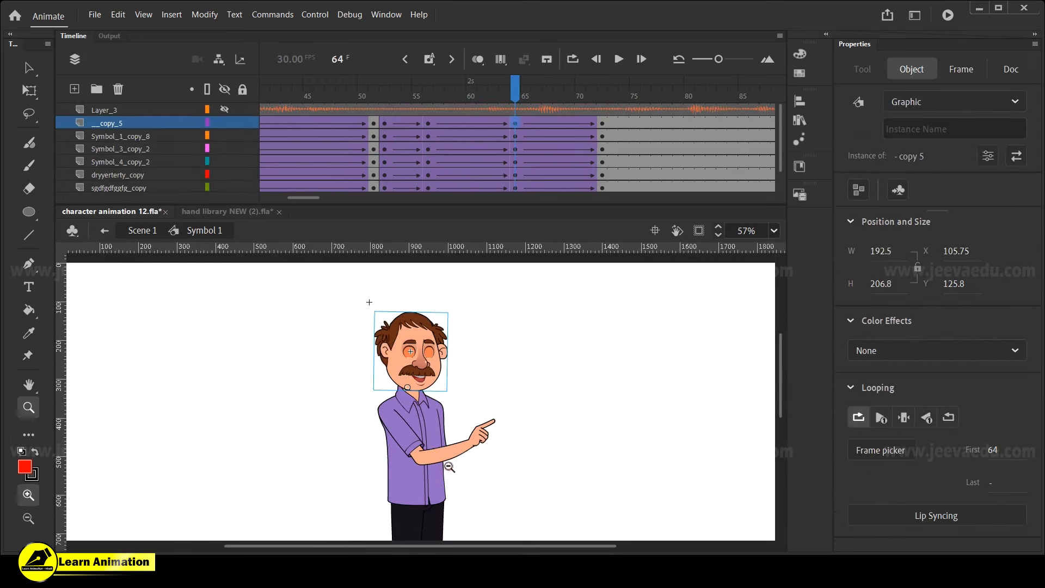
pyautogui.moveTo(341, 298); pyautogui.dragTo(513, 531)
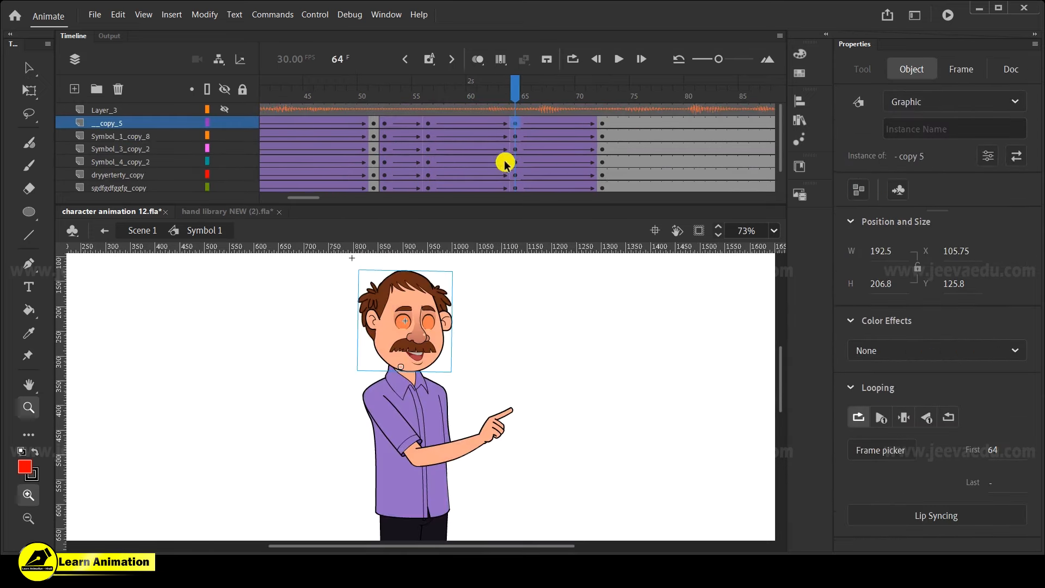
pyautogui.moveTo(492, 99); pyautogui.dragTo(634, 207)
pyautogui.press('Return')
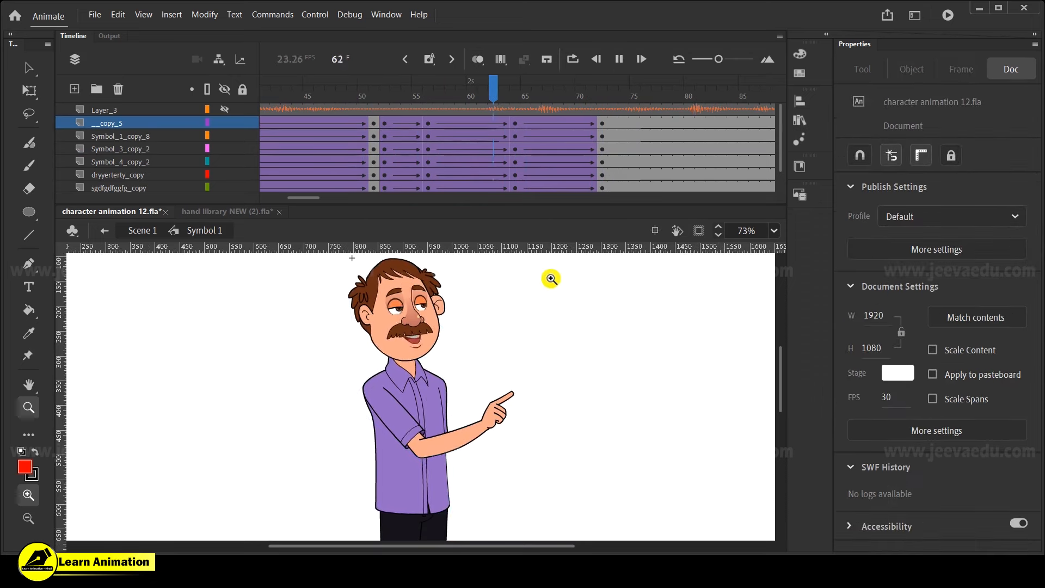
pyautogui.moveTo(641, 94); pyautogui.dragTo(362, 135)
pyautogui.press('Return')
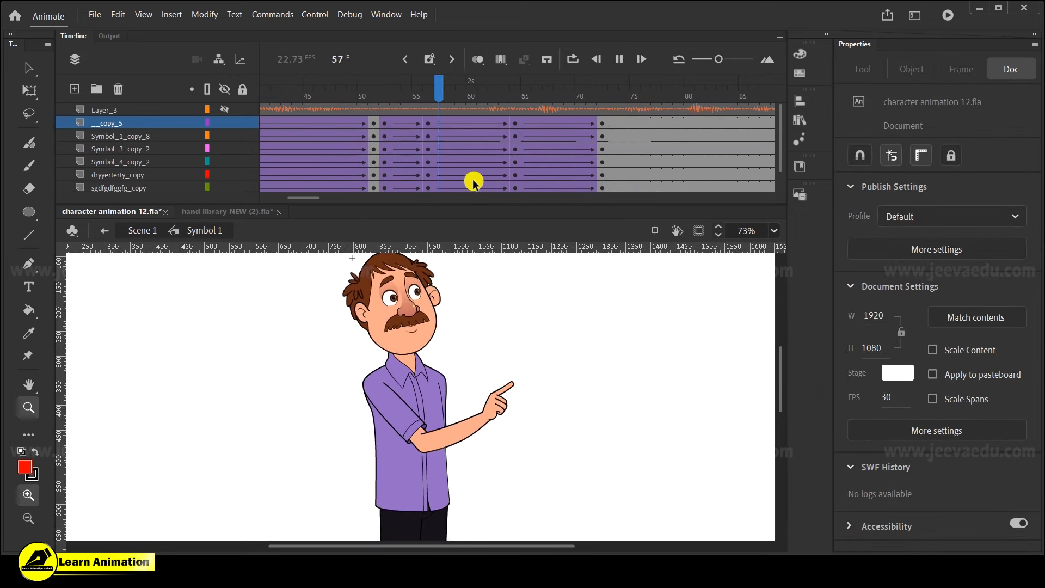
# Reopen the head symbol at frame 64 and examine the nose at frame 72
pyautogui.click(526, 99)
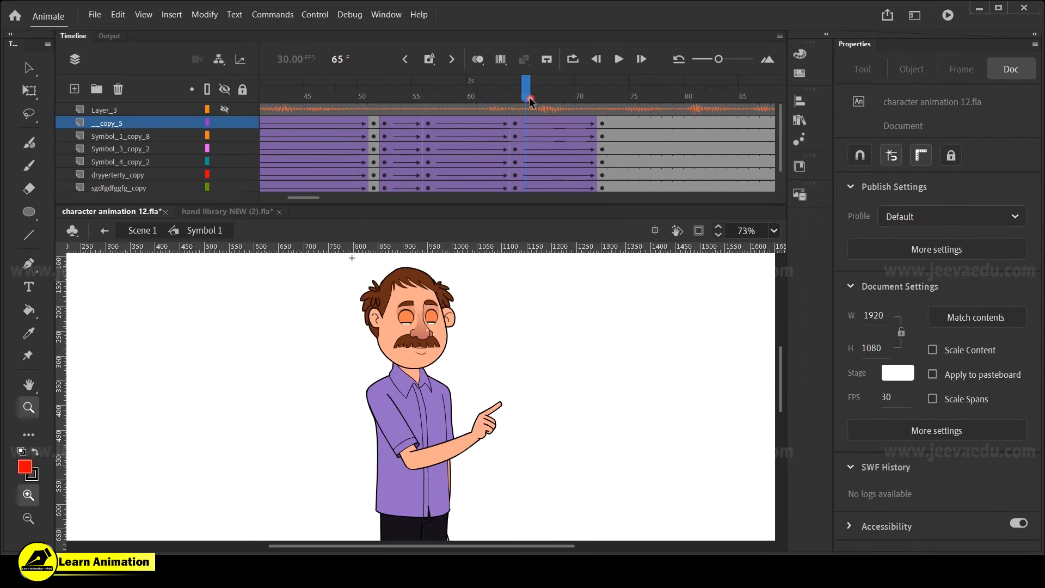
pyautogui.click(516, 125)
pyautogui.click(423, 344)
pyautogui.press('v')
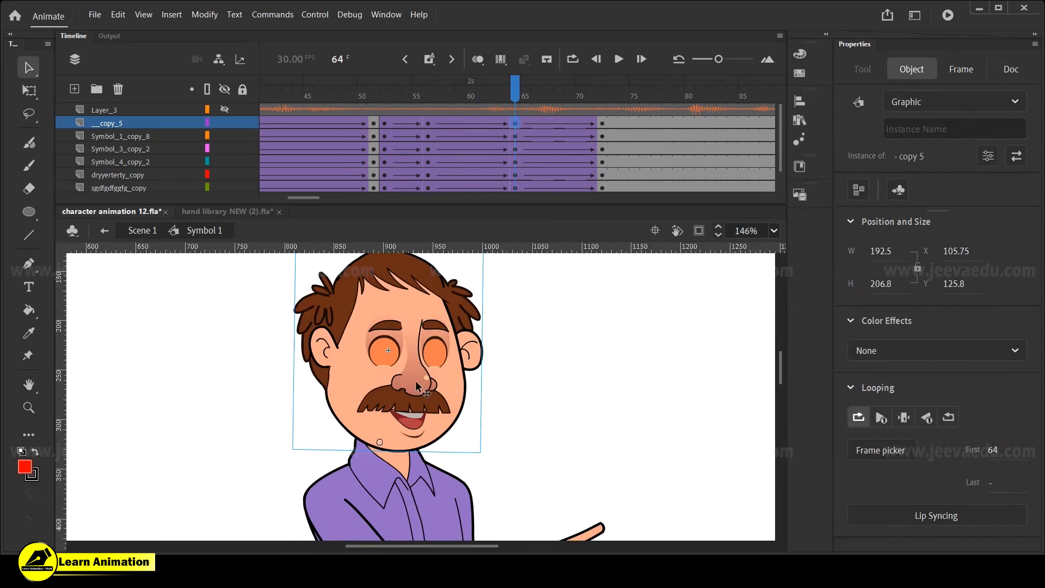
pyautogui.doubleClick(417, 382)
pyautogui.moveTo(477, 109); pyautogui.dragTo(599, 172)
pyautogui.click(416, 362)
pyautogui.scroll(1, 590, 112)
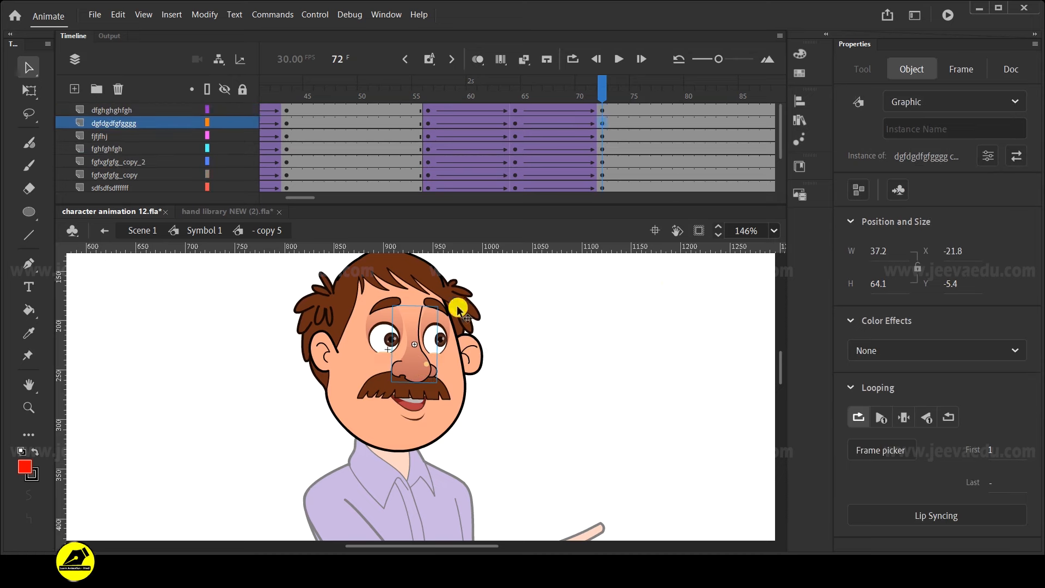
# Examine the nose's position and motion across its keyframes at frames 55, 56, 64 and 72
pyautogui.click(460, 123)
pyautogui.moveTo(461, 123); pyautogui.dragTo(623, 156)
pyautogui.click(623, 155)
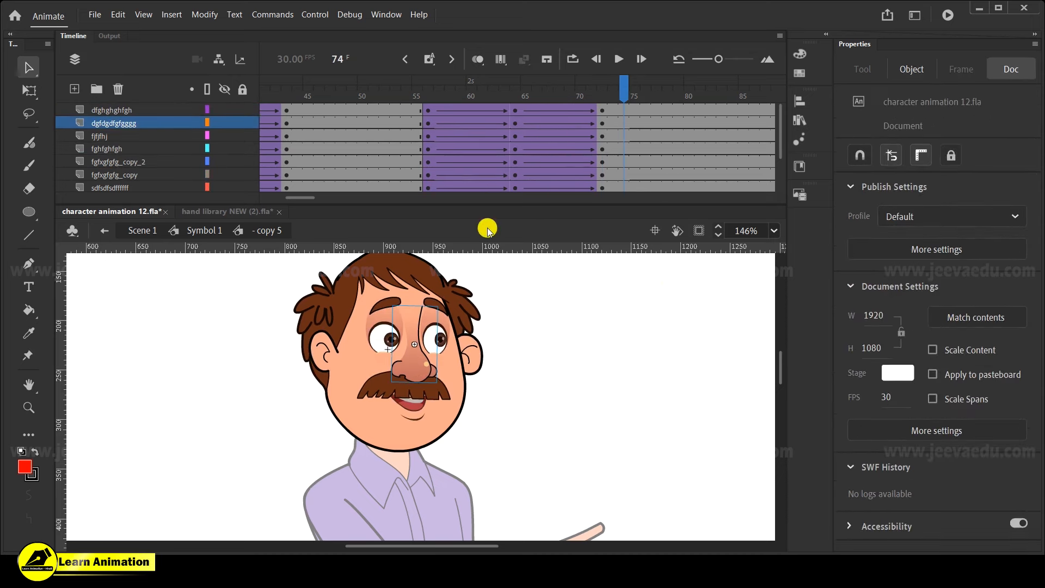
pyautogui.click(412, 359)
pyautogui.press('q')
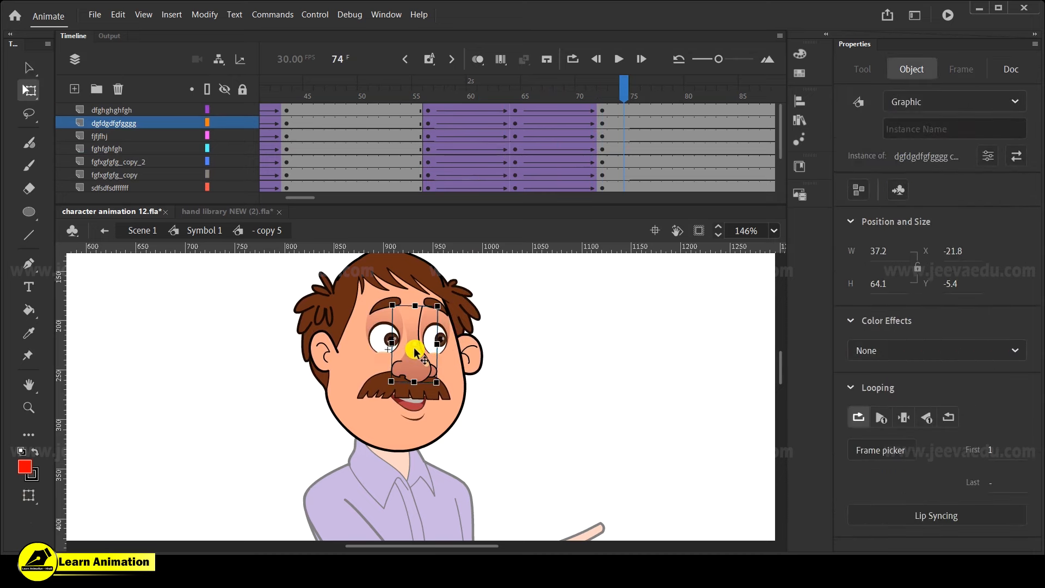
pyautogui.moveTo(571, 98); pyautogui.dragTo(599, 115)
pyautogui.click(599, 115)
pyautogui.click(421, 366)
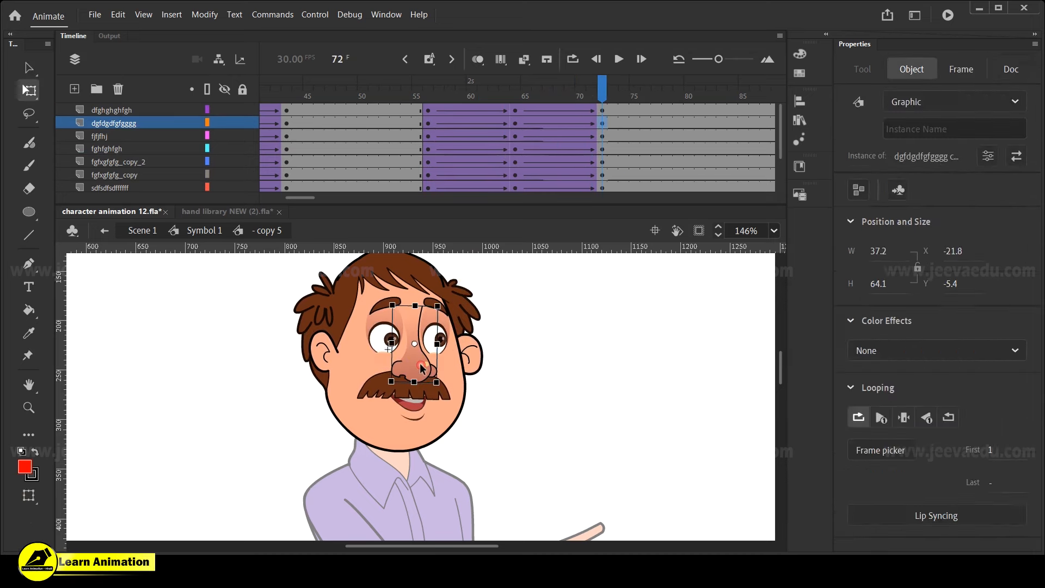
pyautogui.click(420, 123)
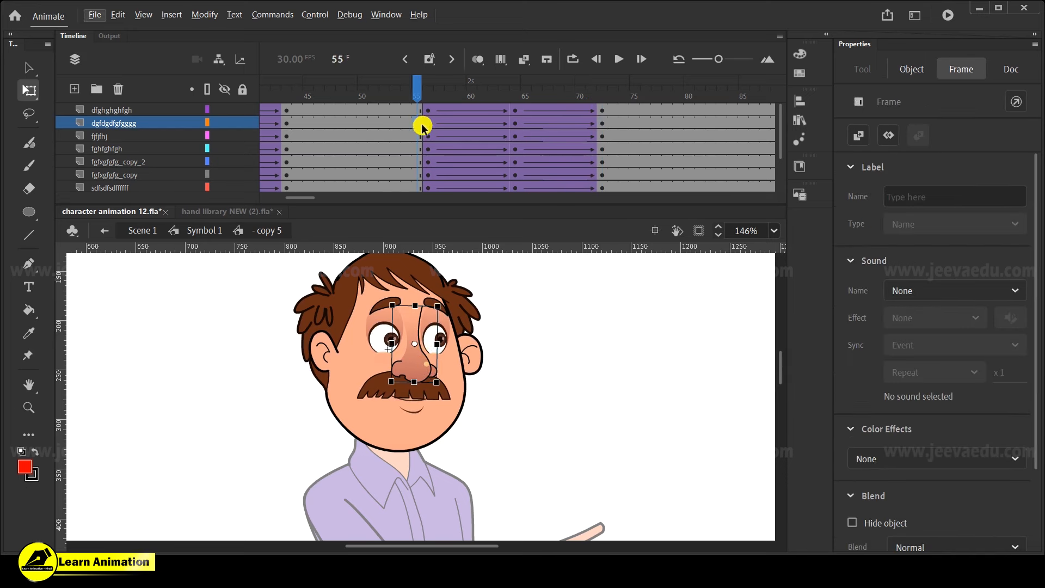
pyautogui.click(427, 124)
pyautogui.click(516, 124)
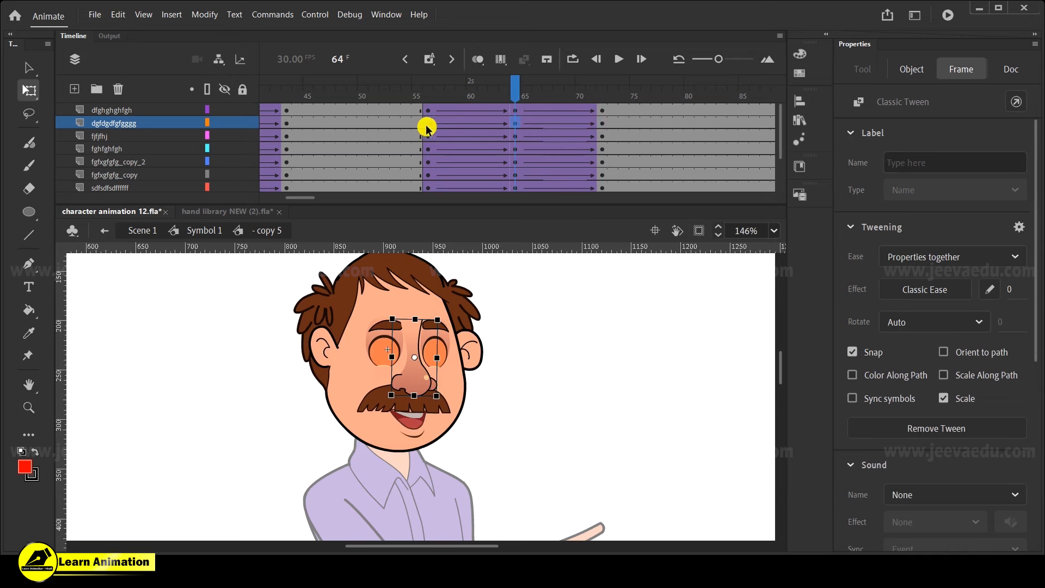
pyautogui.click(428, 124)
pyautogui.click(415, 125)
pyautogui.moveTo(412, 126); pyautogui.dragTo(485, 148)
# Set the nose layer's classic tween between frames 64 and 72 to an ease-out of 100 and check its motion
pyautogui.click(540, 119)
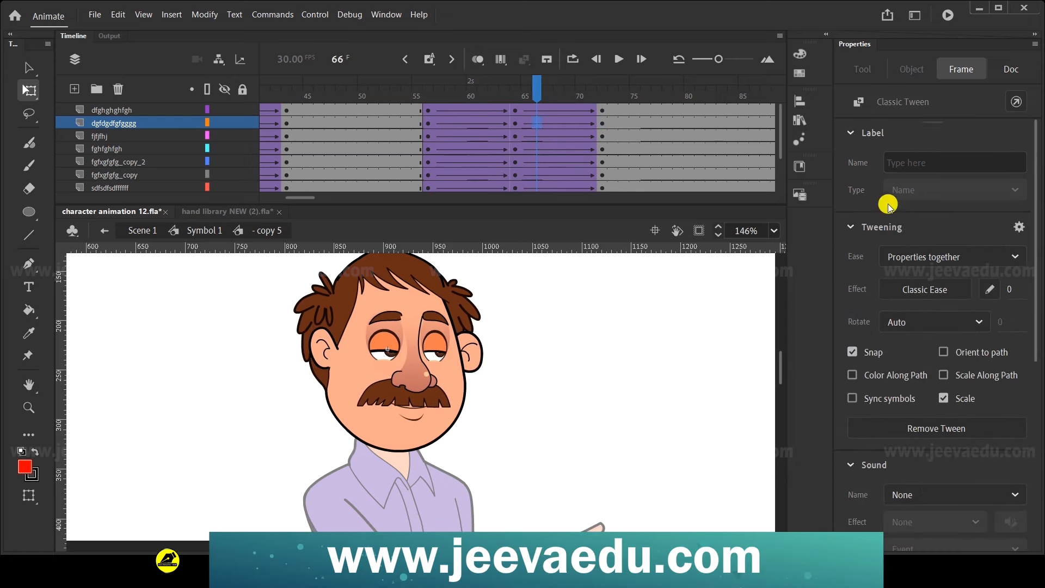
pyautogui.click(415, 124)
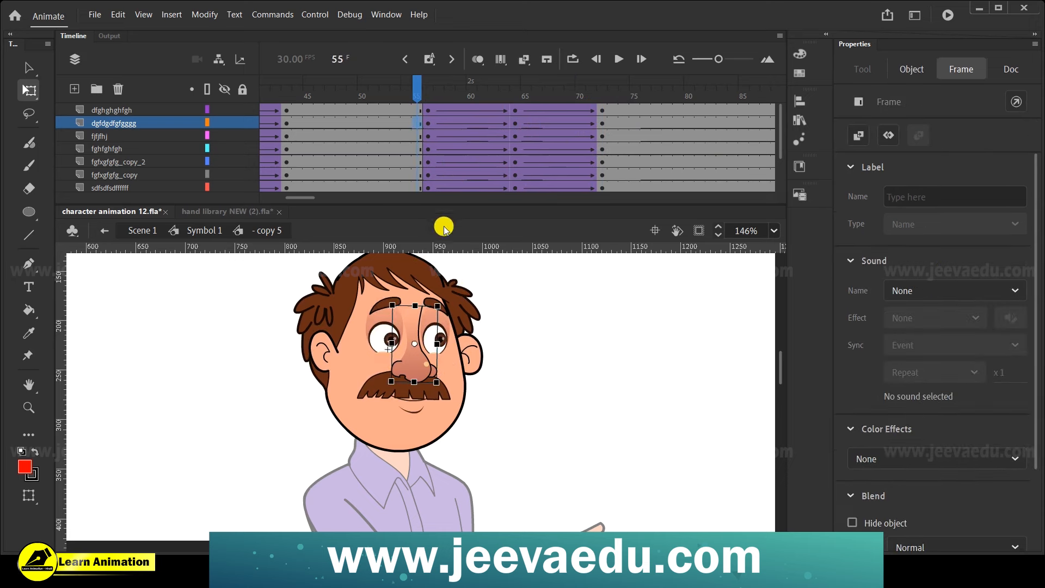
pyautogui.click(471, 123)
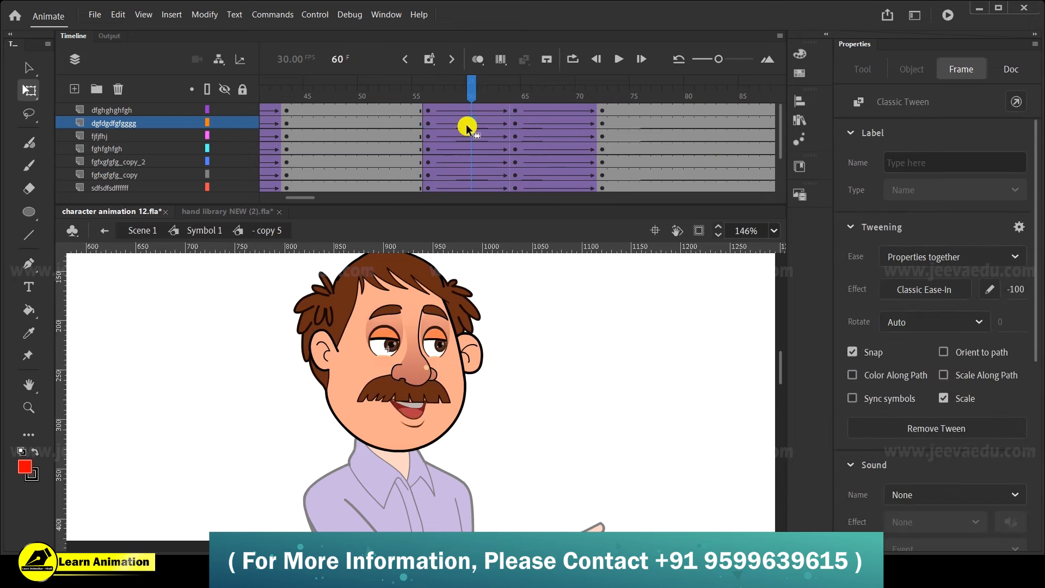
pyautogui.click(550, 124)
pyautogui.moveTo(564, 98); pyautogui.dragTo(613, 162)
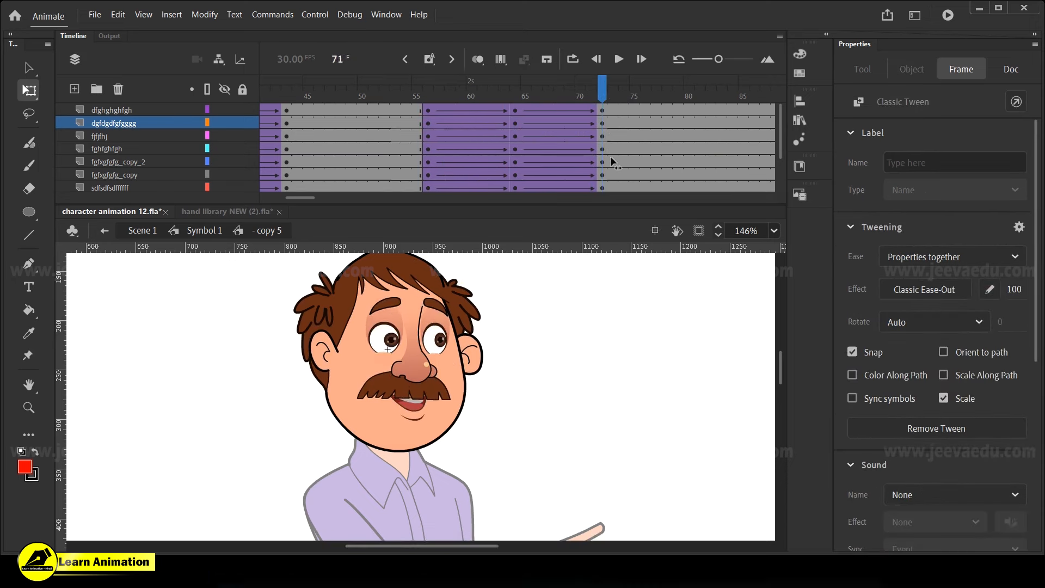
pyautogui.click(648, 163)
pyautogui.click(547, 124)
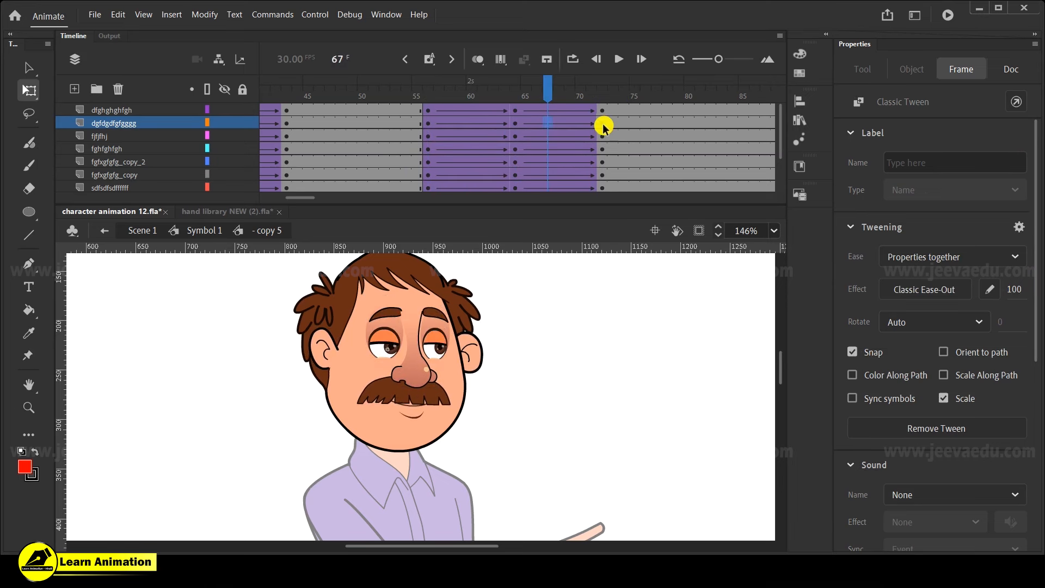
pyautogui.click(579, 126)
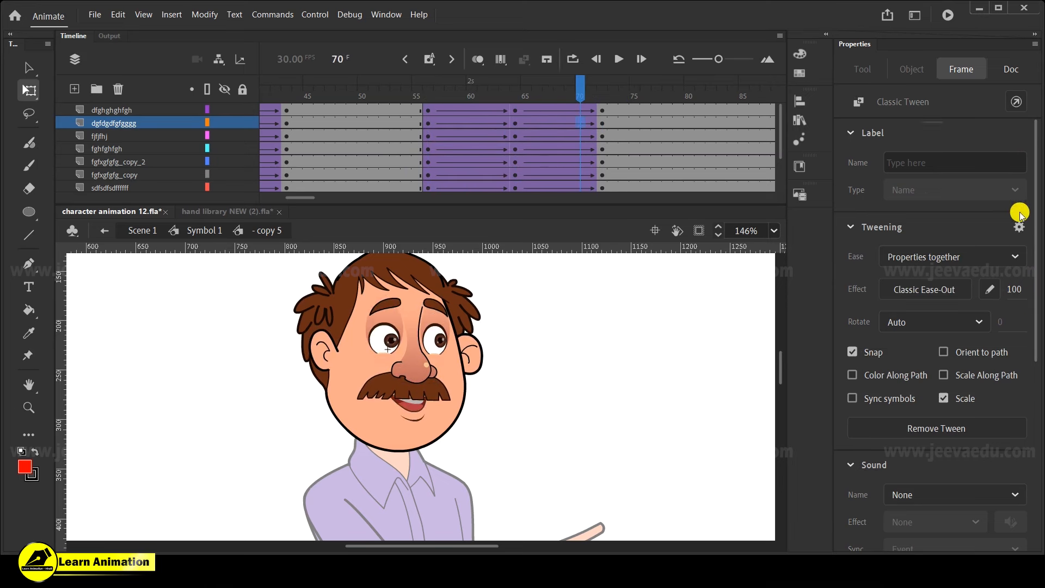
# Adjust the ease of the classic tweens between frames 64 and 72 across the remaining head layers and check their motion
pyautogui.moveTo(547, 123); pyautogui.dragTo(554, 226)
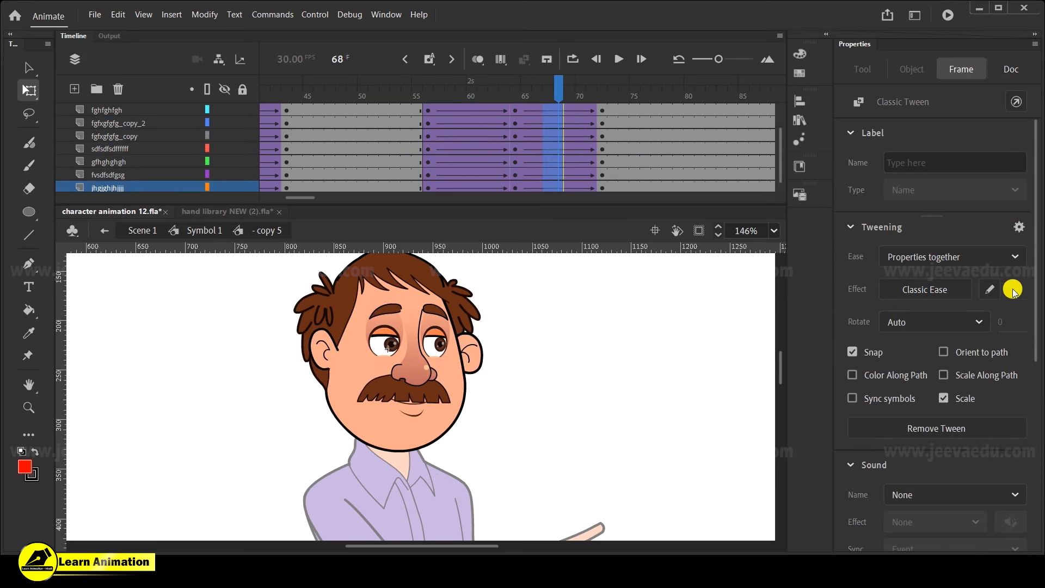
pyautogui.scroll(2, 559, 123)
pyautogui.moveTo(554, 89); pyautogui.dragTo(618, 134)
pyautogui.moveTo(387, 170); pyautogui.dragTo(505, 146)
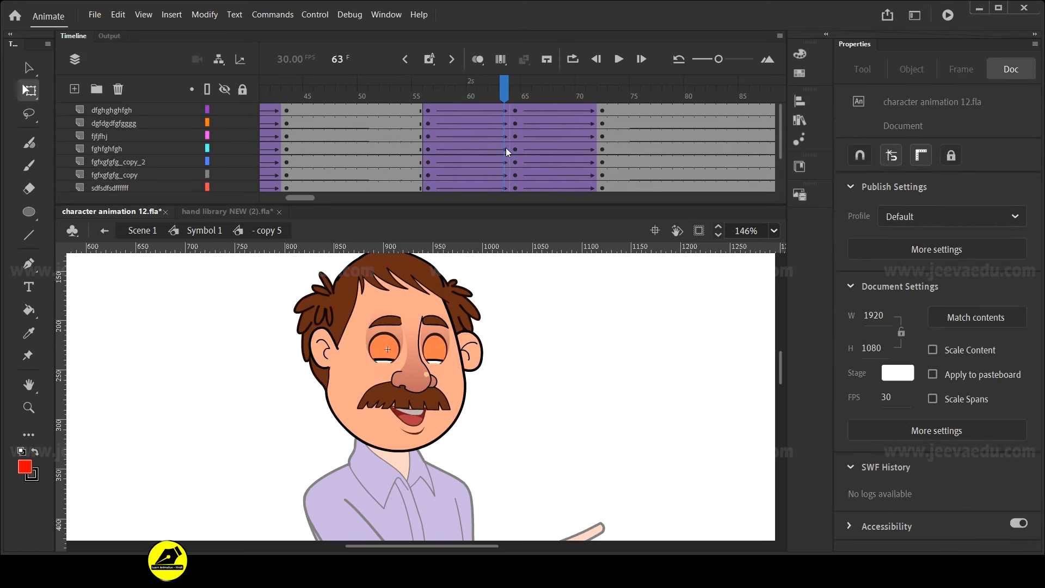
# Return to Symbol 1 and examine the full character's pointing motion through frame 72
pyautogui.click(210, 231)
pyautogui.moveTo(513, 94); pyautogui.dragTo(632, 148)
pyautogui.press('z')
pyautogui.keyDown('alt'); pyautogui.click(465, 401); pyautogui.keyUp('alt')
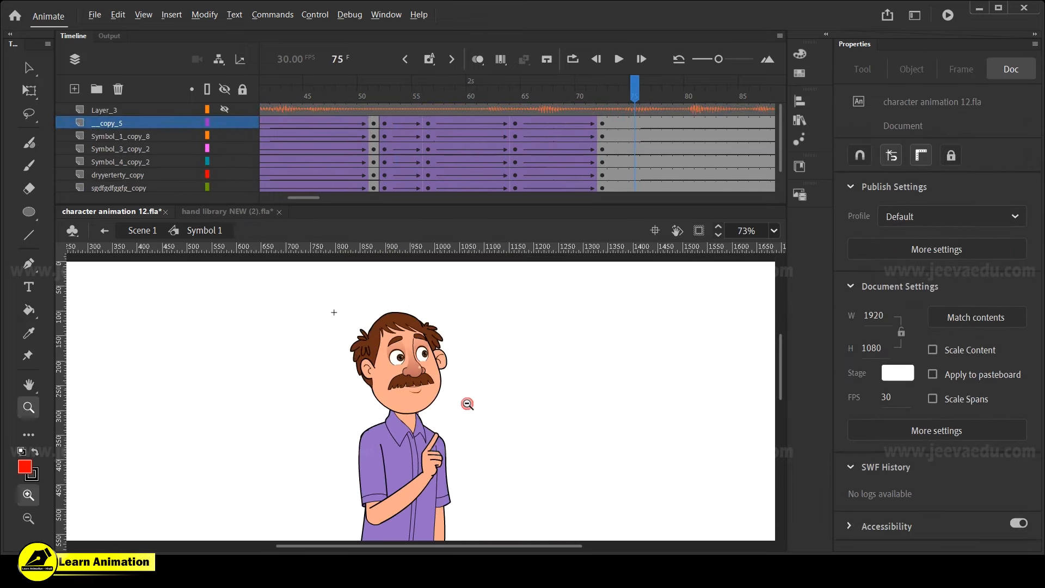
pyautogui.keyDown('alt'); pyautogui.click(457, 429); pyautogui.keyUp('alt')
pyautogui.click(400, 434)
pyautogui.moveTo(454, 443); pyautogui.dragTo(461, 471)
pyautogui.keyDown('alt'); pyautogui.click(461, 471); pyautogui.keyUp('alt')
pyautogui.moveTo(354, 294); pyautogui.dragTo(485, 503)
pyautogui.moveTo(635, 112); pyautogui.dragTo(569, 150)
pyautogui.moveTo(586, 101); pyautogui.dragTo(602, 165)
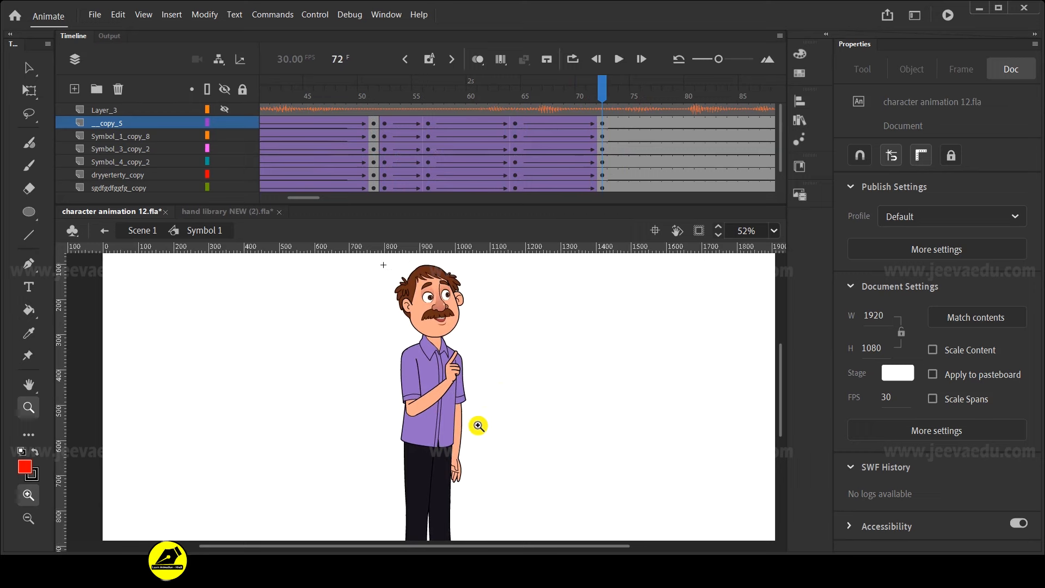
# At frame 72, stretch the whole character slightly upward to a height of about 946 px and check the motion
pyautogui.keyDown('alt'); pyautogui.click(469, 433); pyautogui.keyUp('alt')
pyautogui.press('v')
pyautogui.moveTo(362, 327); pyautogui.dragTo(467, 472)
pyautogui.press('z')
pyautogui.click(404, 344)
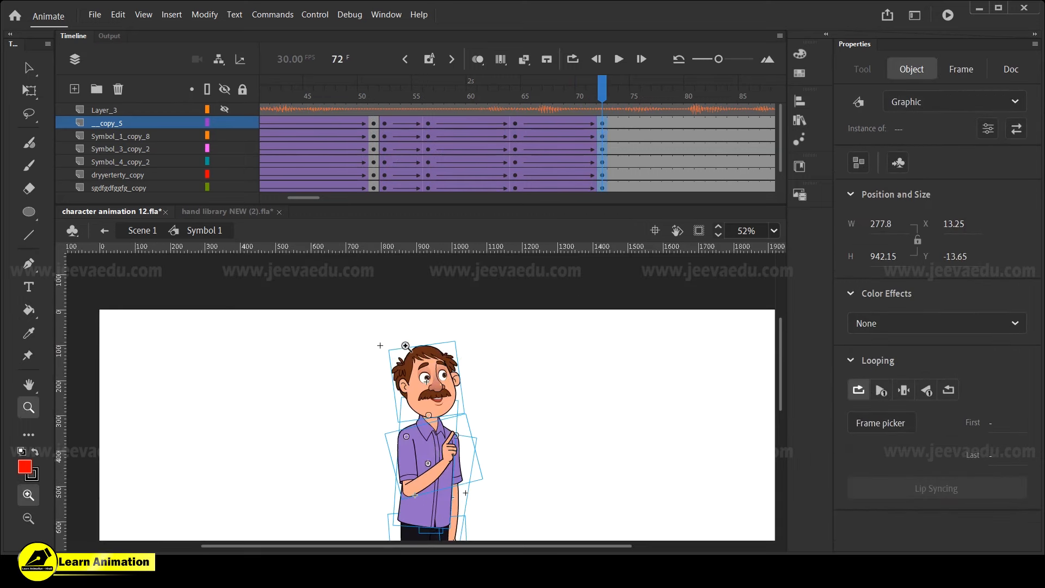
pyautogui.click(405, 346)
pyautogui.press('q')
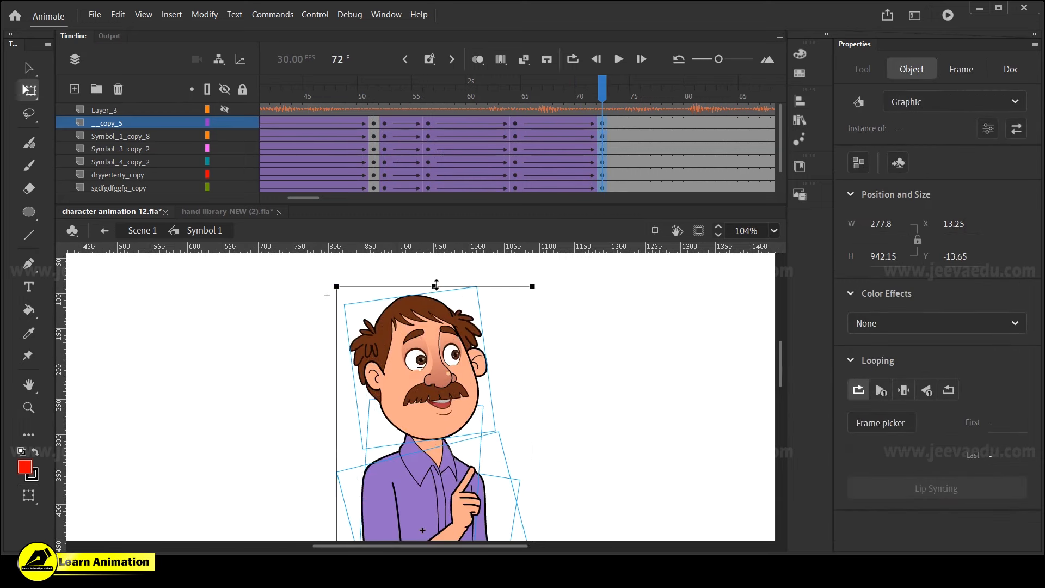
pyautogui.moveTo(436, 284); pyautogui.dragTo(434, 281)
pyautogui.click(562, 90)
pyautogui.moveTo(562, 89); pyautogui.dragTo(601, 179)
# Select only the head at frame 72 and rotate it slightly counterclockwise with Free Transform
pyautogui.hotkey('ctrl', 'a')
pyautogui.press('v')
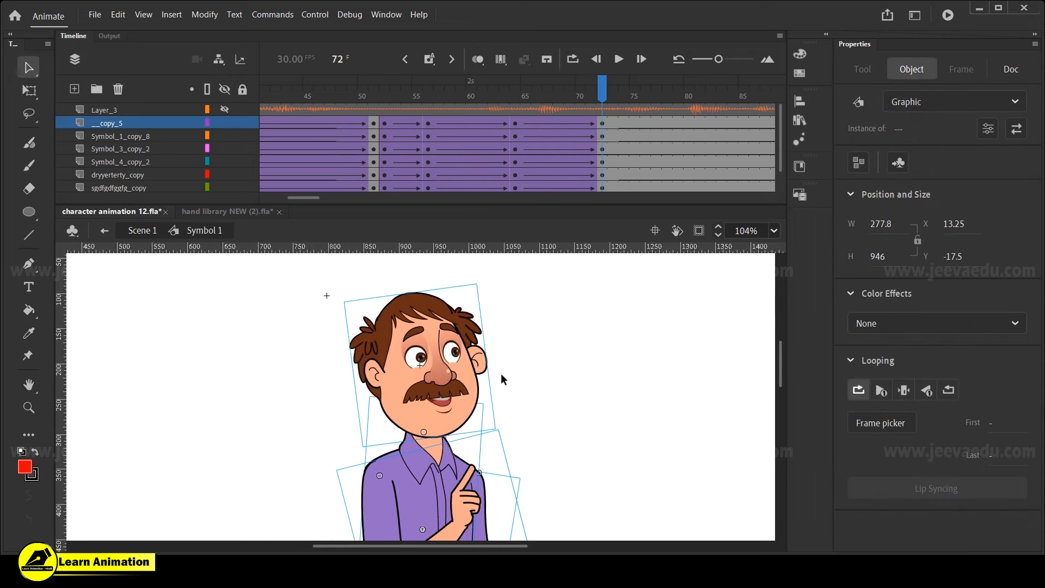
pyautogui.click(501, 374)
pyautogui.click(452, 377)
pyautogui.press('q')
pyautogui.moveTo(488, 285); pyautogui.dragTo(484, 281)
# Insert keyframes at frame 76 on all character layers and create classic tweens from frame 72 to 76
pyautogui.press('z')
pyautogui.keyDown('alt'); pyautogui.click(451, 398); pyautogui.keyUp('alt')
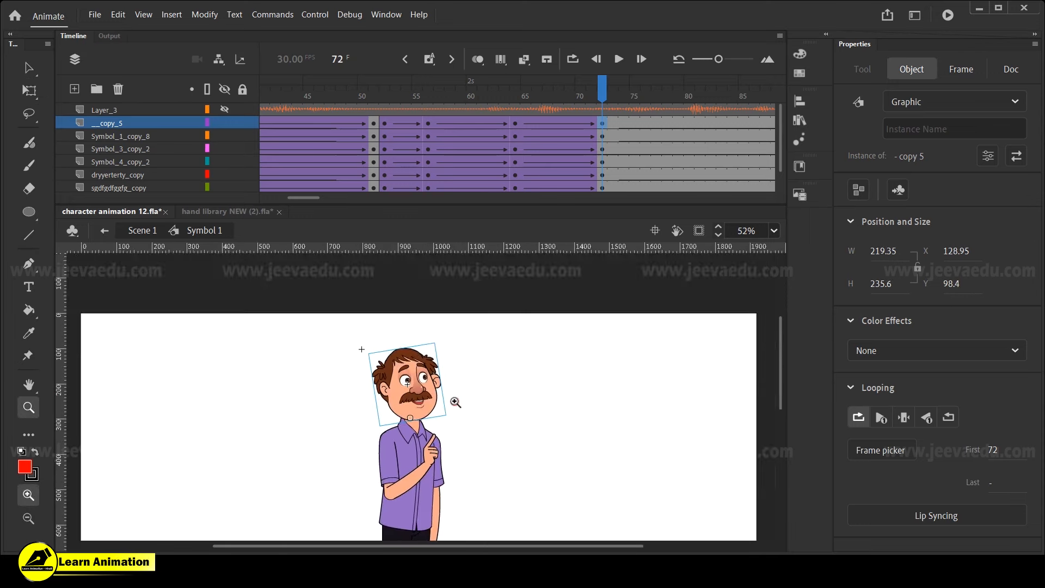
pyautogui.keyDown('alt'); pyautogui.click(455, 402); pyautogui.keyUp('alt')
pyautogui.moveTo(601, 89); pyautogui.dragTo(649, 72)
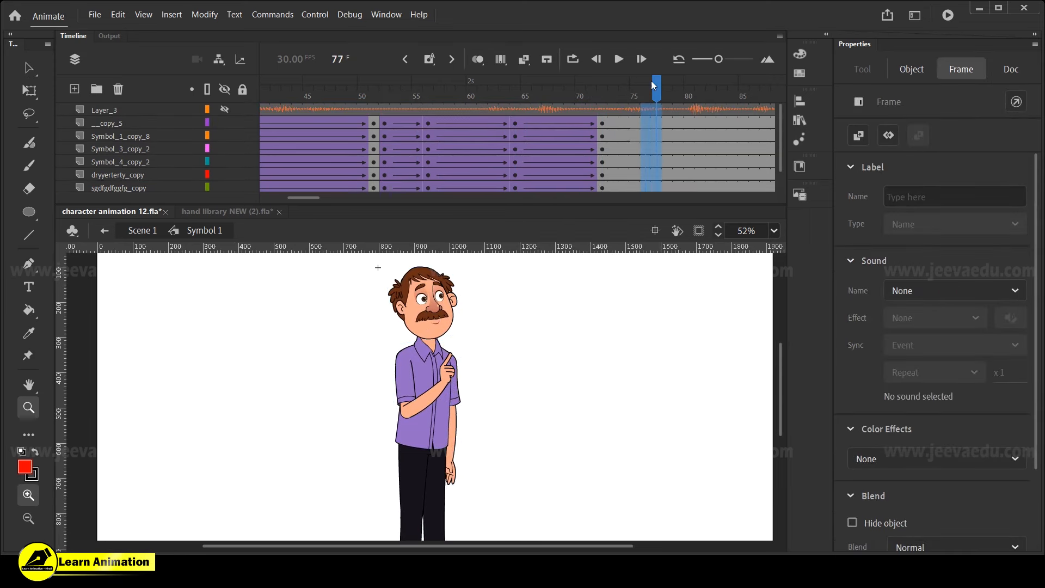
pyautogui.press('F6')
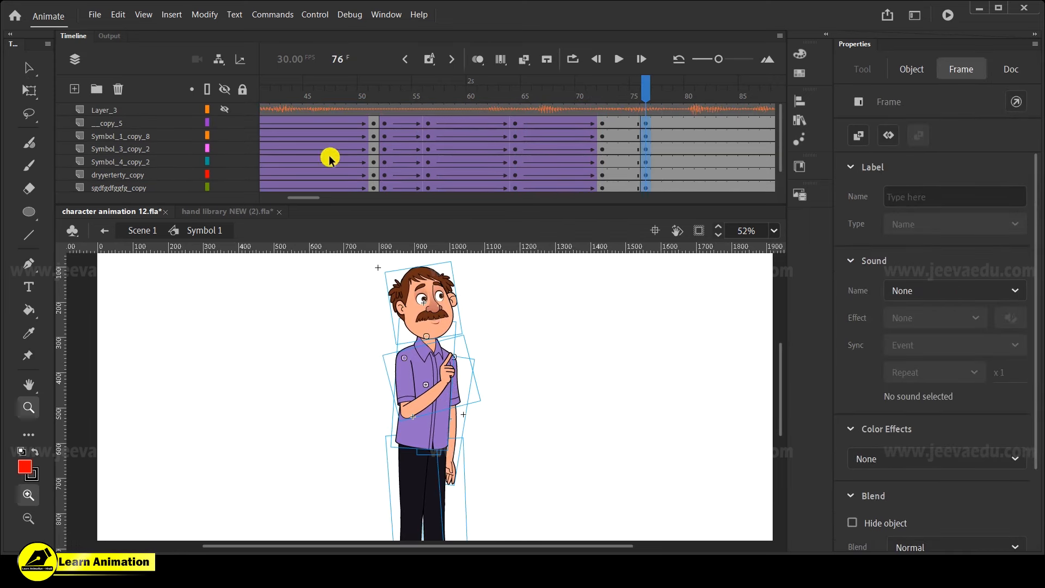
pyautogui.moveTo(618, 139); pyautogui.dragTo(613, 147)
pyautogui.rightClick(613, 147)
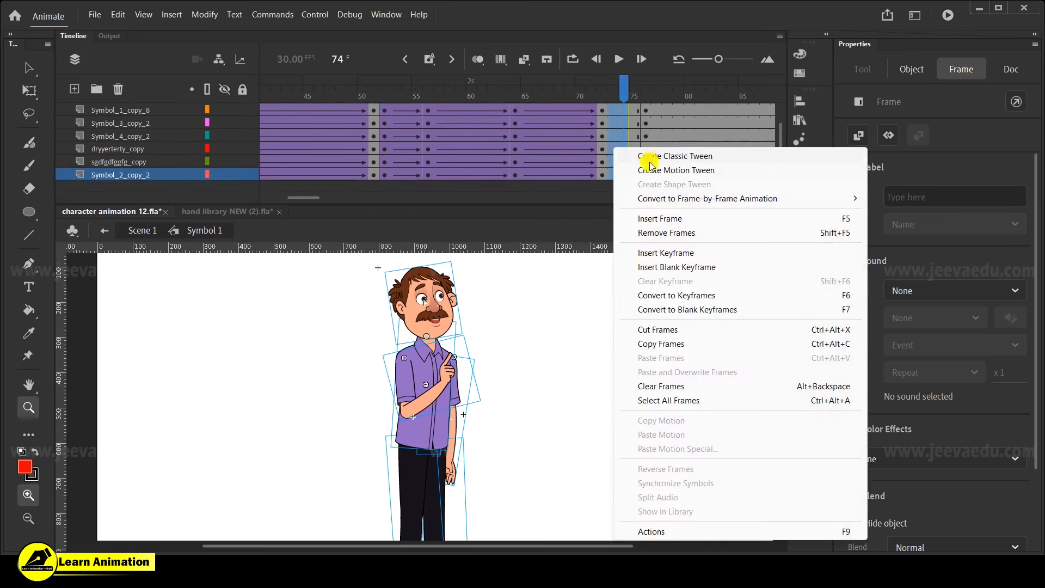
pyautogui.click(647, 157)
# Go back to the frame 72 keyframes and select the character's body parts
pyautogui.click(602, 90)
pyautogui.press('v')
pyautogui.click(432, 355)
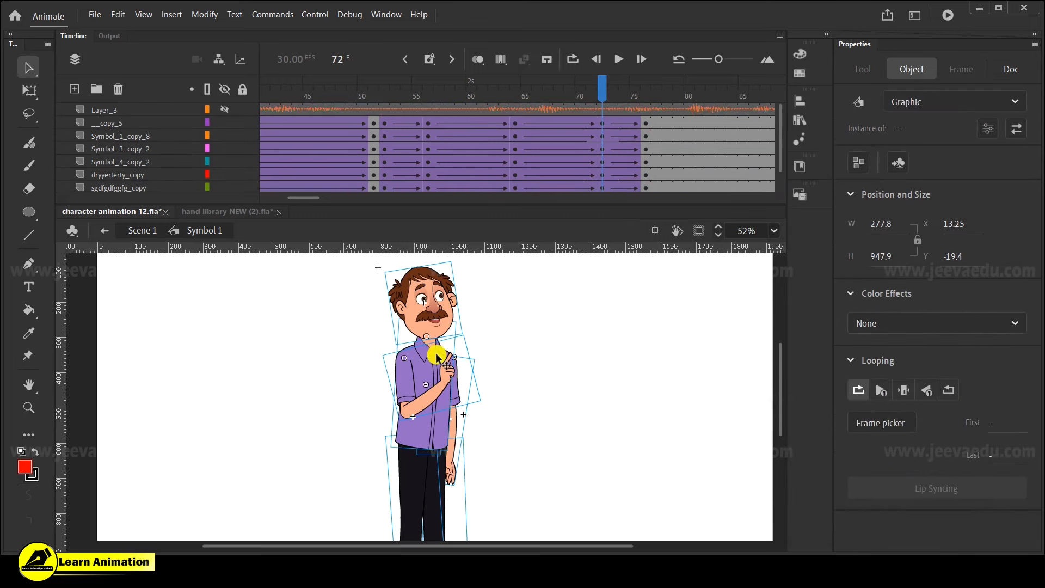
# Adjust the head's rotation slightly at frame 72 with Free Transform and scrub the timeline to check it
pyautogui.press('q')
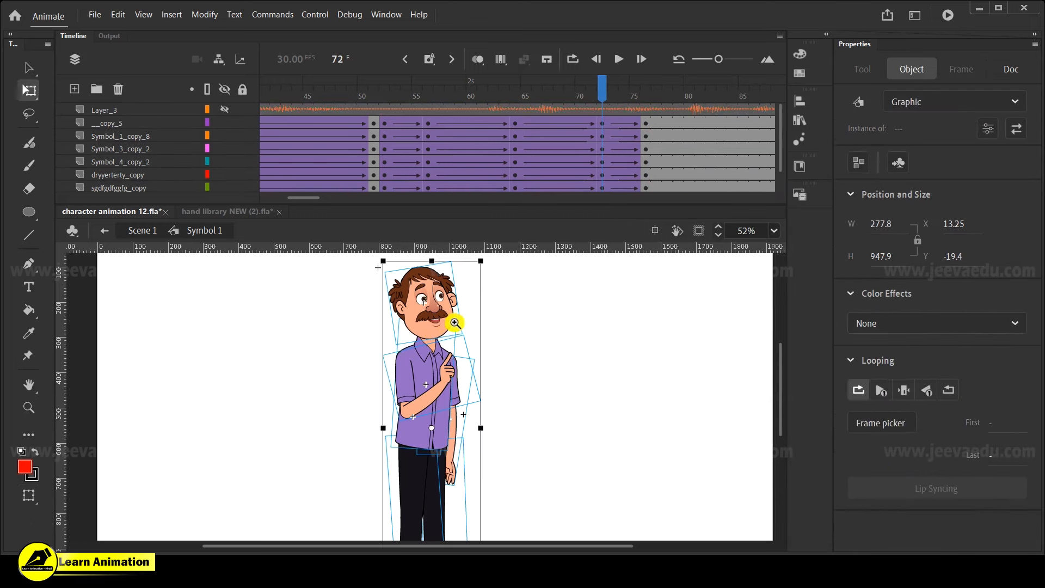
pyautogui.press('z')
pyautogui.click(449, 316)
pyautogui.press('q')
pyautogui.moveTo(449, 295); pyautogui.dragTo(452, 295)
pyautogui.moveTo(607, 84); pyautogui.dragTo(605, 155)
pyautogui.press('v')
pyautogui.hotkey('ctrl', '-')
pyautogui.hotkey('ctrl', '-')
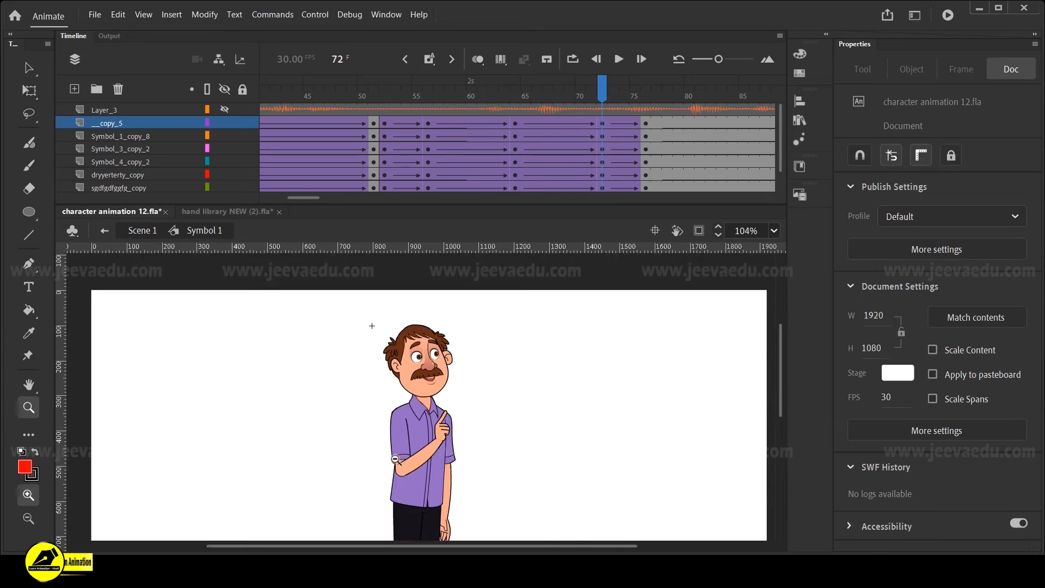
# Refine the head's tilt again at frame 72 in a close-up view and scrub through the neighbouring frames
pyautogui.moveTo(387, 345); pyautogui.dragTo(482, 490)
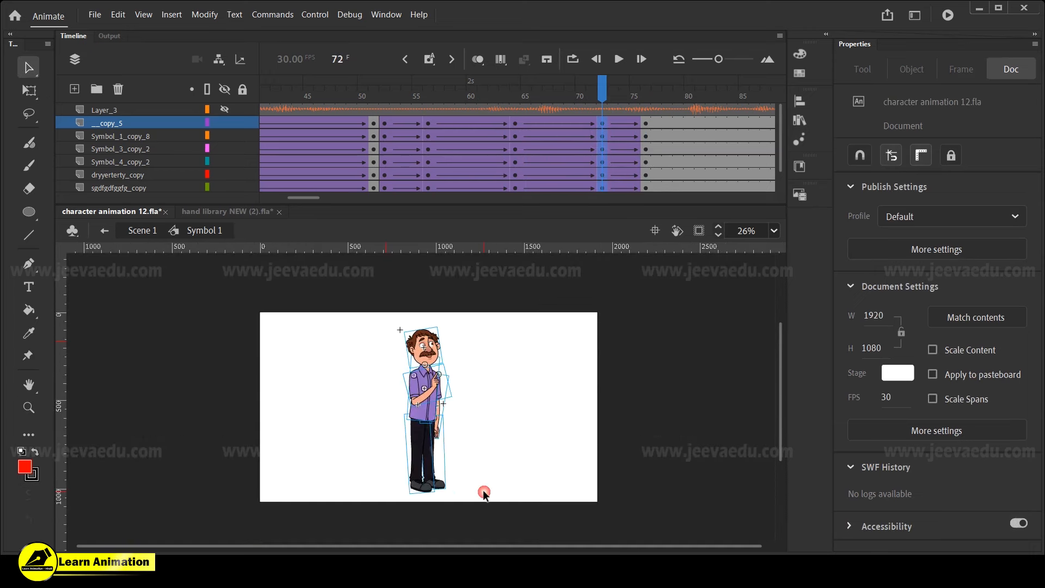
pyautogui.press('z')
pyautogui.click(414, 356)
pyautogui.click(429, 378)
pyautogui.press('q')
pyautogui.moveTo(506, 265); pyautogui.dragTo(512, 265)
pyautogui.moveTo(577, 97); pyautogui.dragTo(596, 155)
pyautogui.click(594, 460)
pyautogui.press('v')
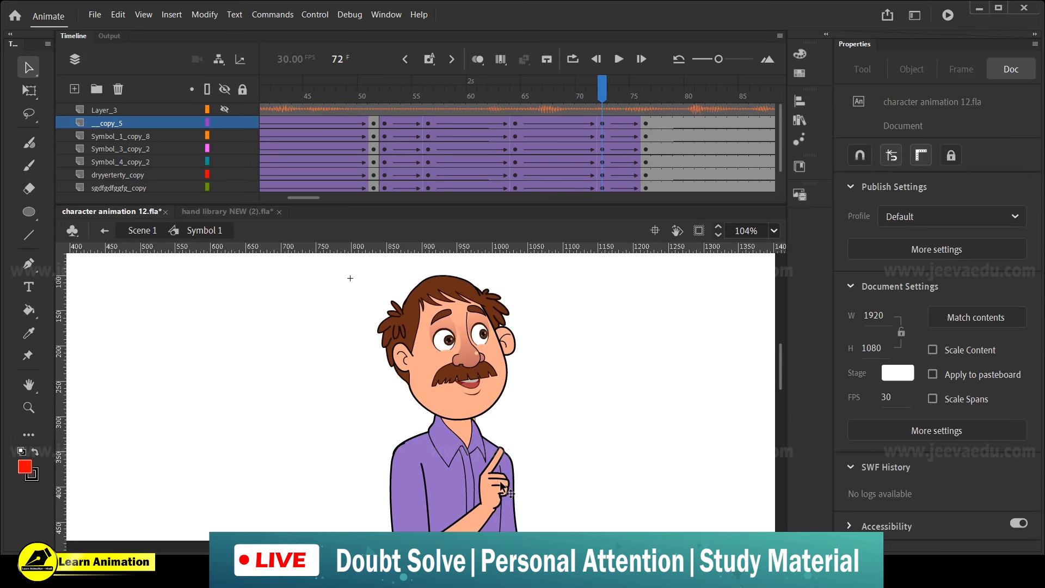
# Adjust the rotation of the raised pointing arm and the hanging arm at frame 72 with Free Transform
pyautogui.click(502, 486)
pyautogui.press('q')
pyautogui.moveTo(550, 433); pyautogui.dragTo(527, 386)
pyautogui.moveTo(559, 458); pyautogui.dragTo(522, 368)
pyautogui.click(446, 483)
pyautogui.moveTo(507, 513); pyautogui.dragTo(509, 391)
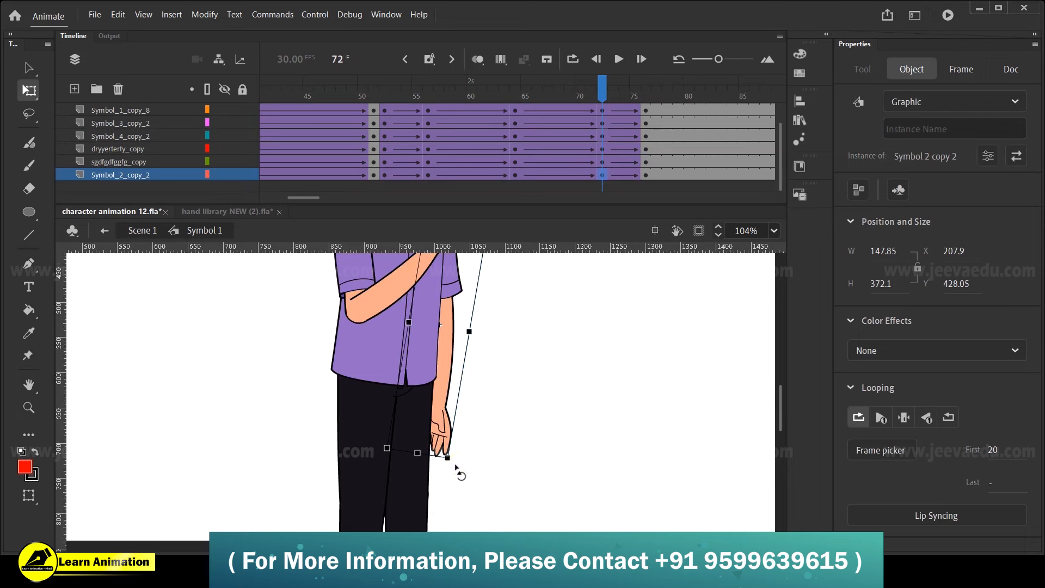
pyautogui.moveTo(456, 470); pyautogui.dragTo(454, 469)
# Play back and scrub the pointing gesture from about frame 50 to frame 76 to check the motion
pyautogui.press('z')
pyautogui.keyDown('alt'); pyautogui.click(484, 404); pyautogui.keyUp('alt')
pyautogui.moveTo(499, 417); pyautogui.dragTo(552, 477)
pyautogui.moveTo(597, 100); pyautogui.dragTo(387, 149)
pyautogui.hotkey('ctrl', 'a')
pyautogui.press('Return')
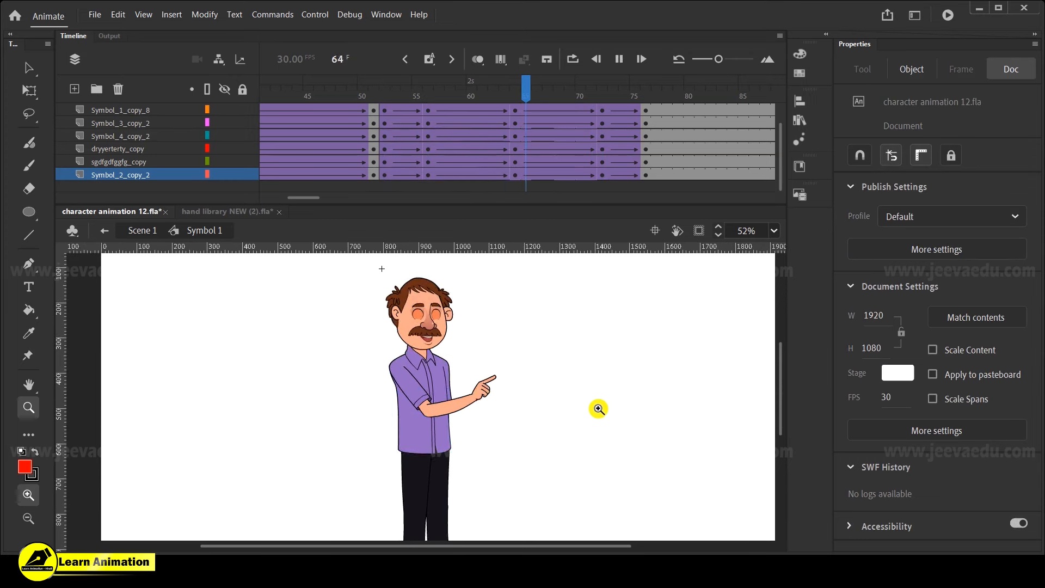
pyautogui.press('Return')
pyautogui.moveTo(694, 99); pyautogui.dragTo(340, 155)
pyautogui.press('Return')
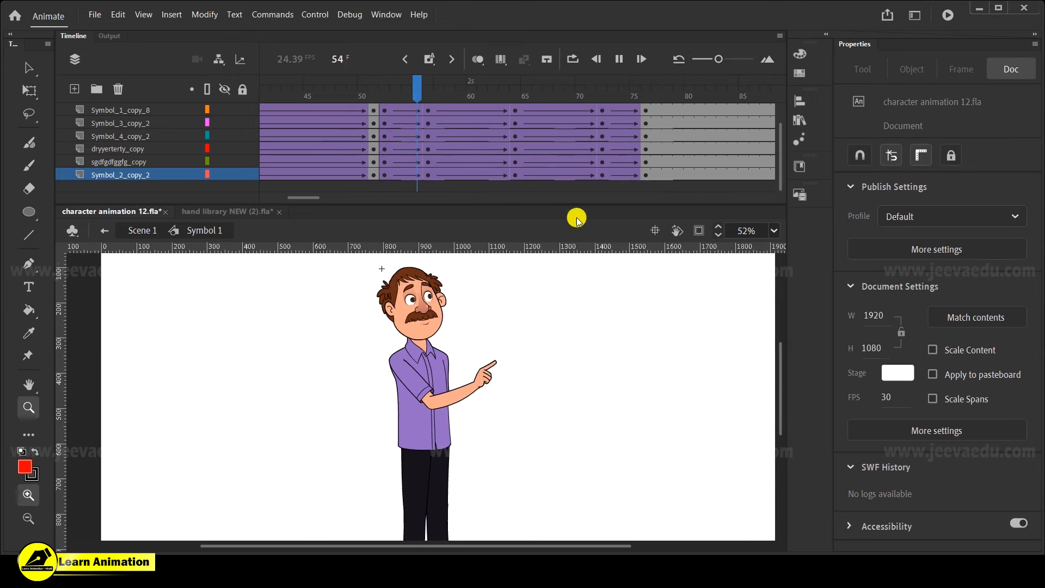
pyautogui.moveTo(698, 107); pyautogui.dragTo(560, 162)
pyautogui.moveTo(631, 172)
pyautogui.mouseDown()
pyautogui.moveTo(494, 180)
pyautogui.moveTo(680, 180)
pyautogui.moveTo(560, 180)
pyautogui.moveTo(640, 174)
pyautogui.mouseUp()
pyautogui.scroll(2, 633, 131)
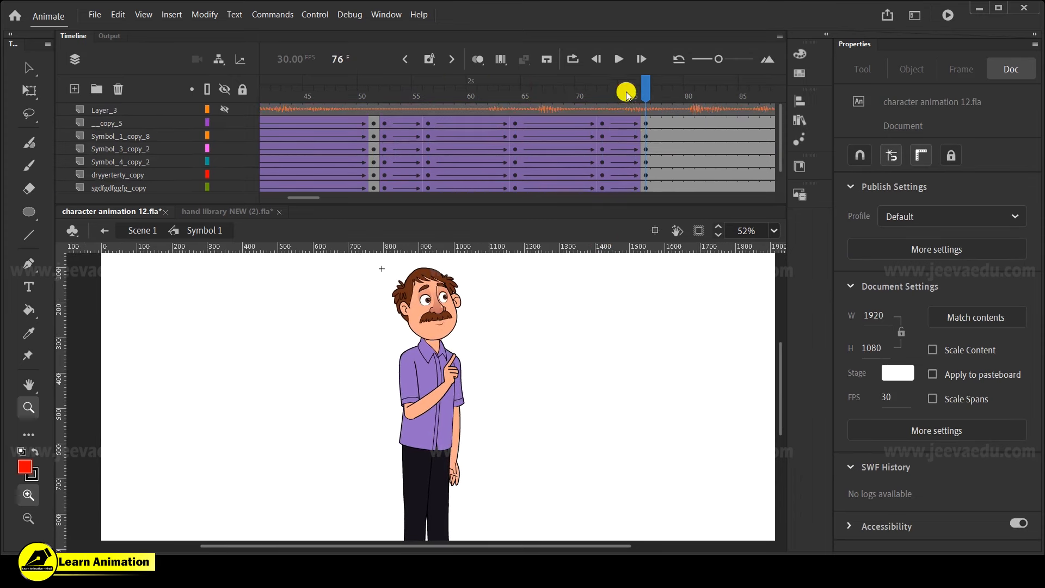
# Unhide the audio layer Layer_3 and play the whole animation from frame 1
pyautogui.moveTo(312, 197); pyautogui.dragTo(144, 194)
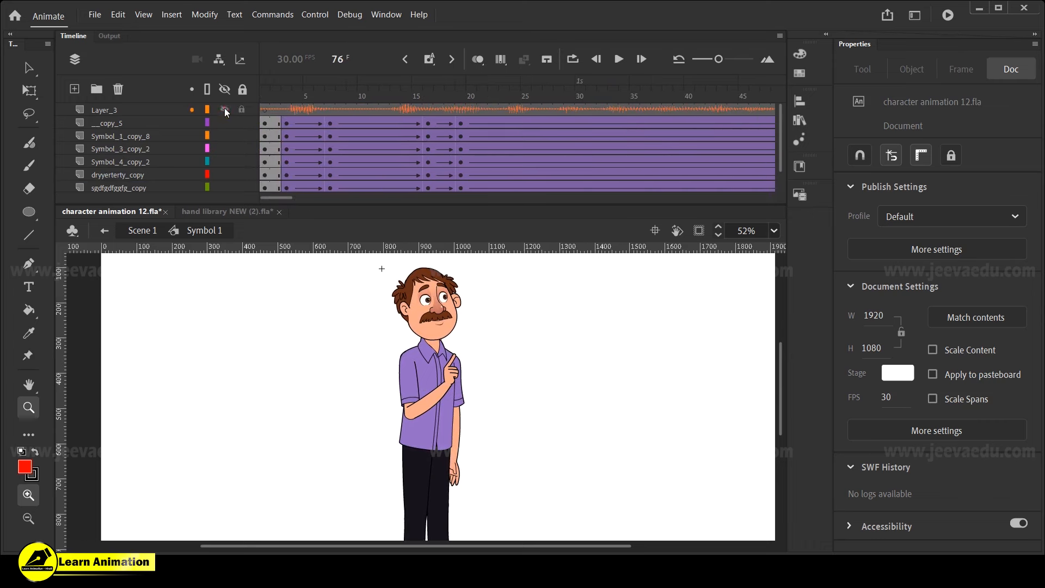
pyautogui.click(263, 104)
pyautogui.keyDown('alt'); pyautogui.click(428, 406); pyautogui.keyUp('alt')
pyautogui.moveTo(388, 361); pyautogui.dragTo(469, 431)
pyautogui.press('Return')
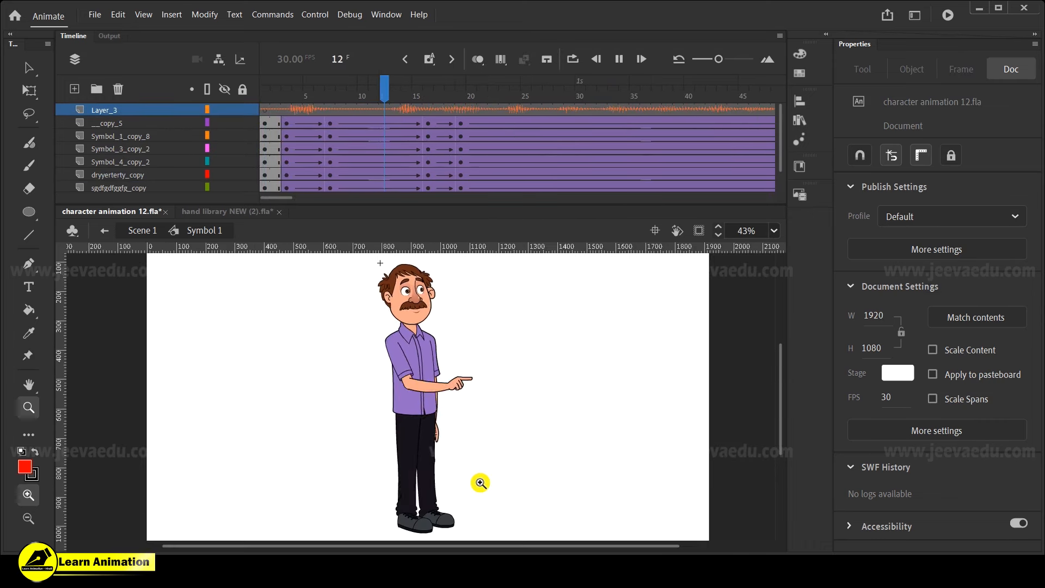
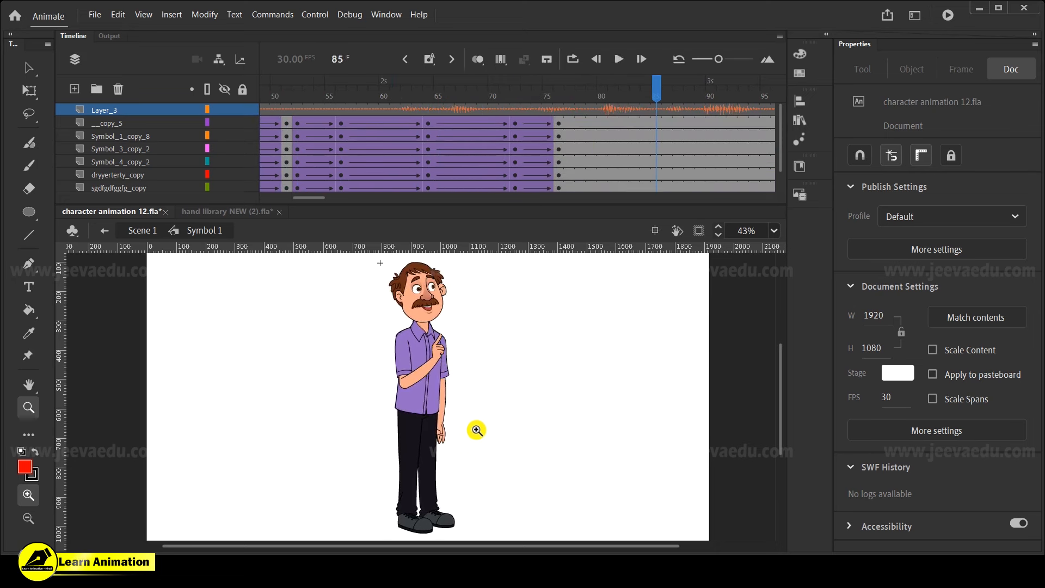
pyautogui.moveTo(656, 103); pyautogui.dragTo(0, 207)
pyautogui.press('Return')
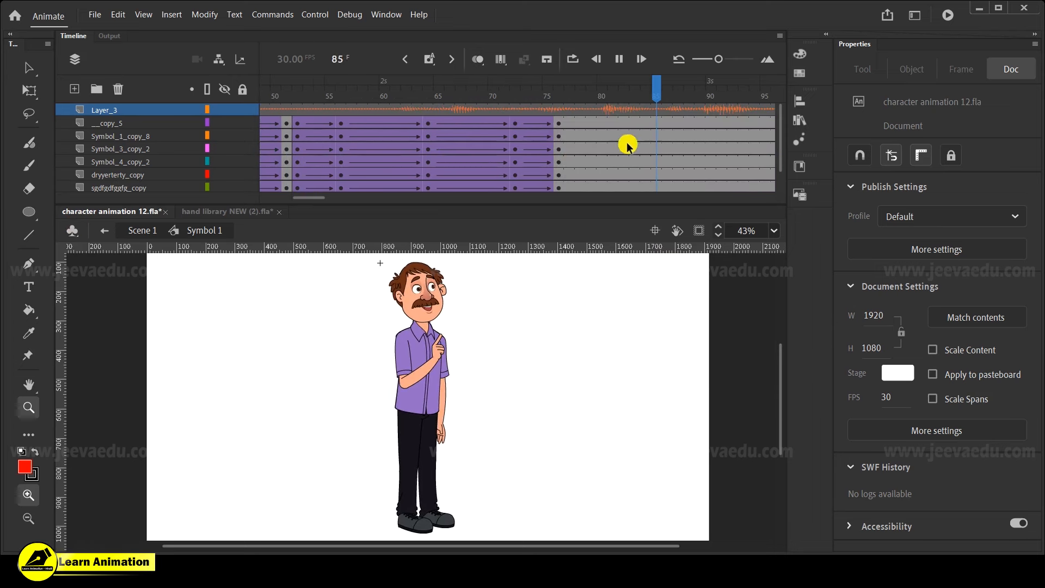
# Replay the gesture with its audio from about frame 51 to frame 82 to review the timing
pyautogui.moveTo(624, 101); pyautogui.dragTo(284, 126)
pyautogui.press('Return')
pyautogui.press('Return')
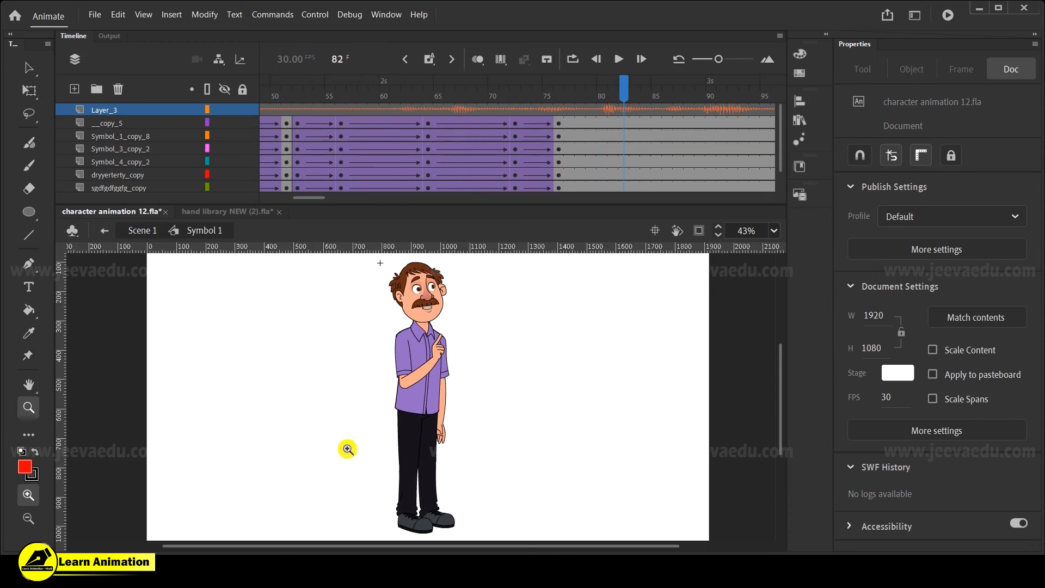
pyautogui.click(308, 111)
pyautogui.press('Return')
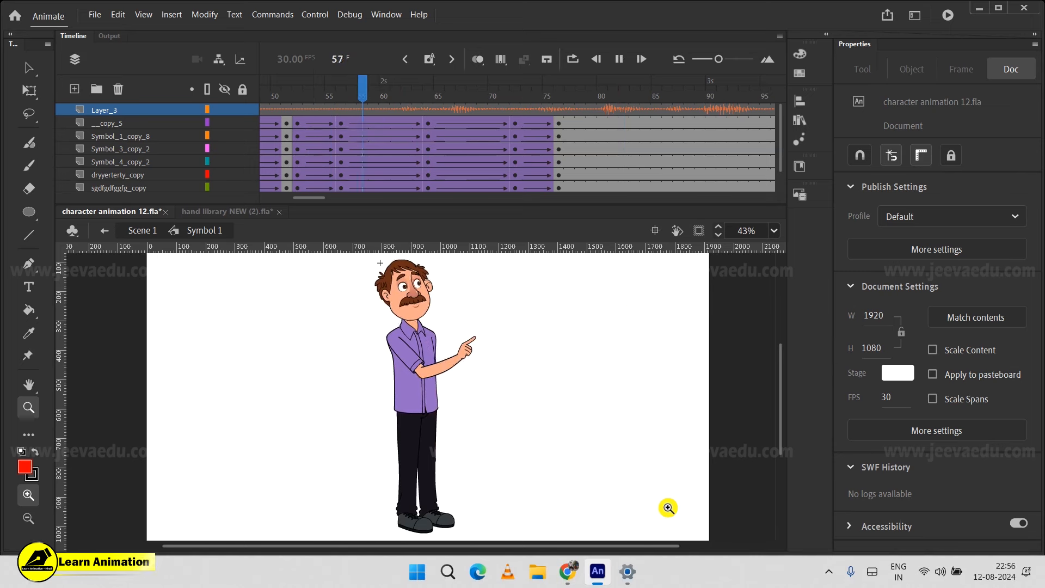
pyautogui.click(401, 137)
pyautogui.press('Return')
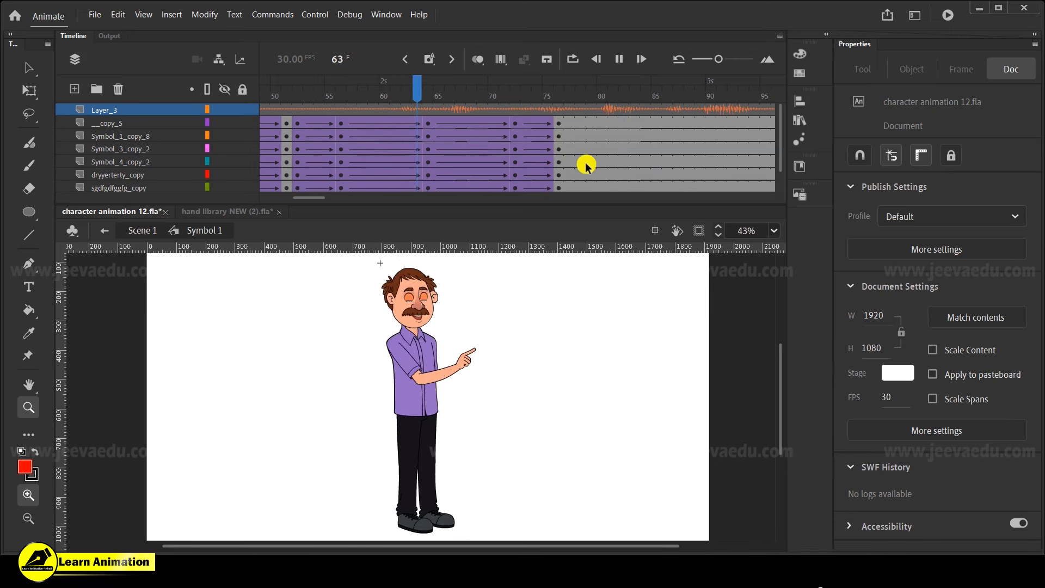
pyautogui.click(639, 160)
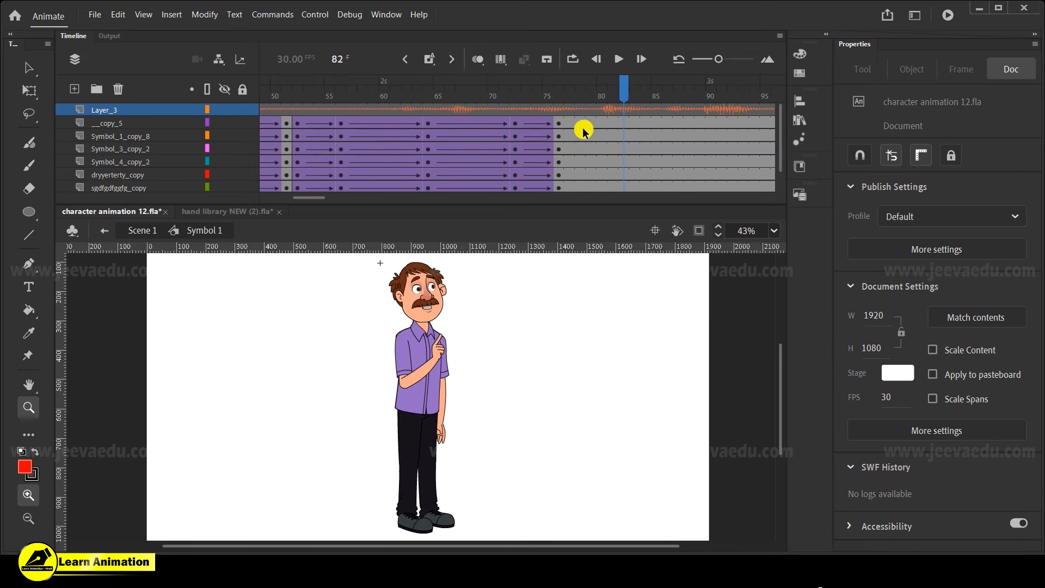
# Listen to the audio between about frames 79 and 120 to find where the current pose should end
pyautogui.moveTo(319, 199); pyautogui.dragTo(331, 197)
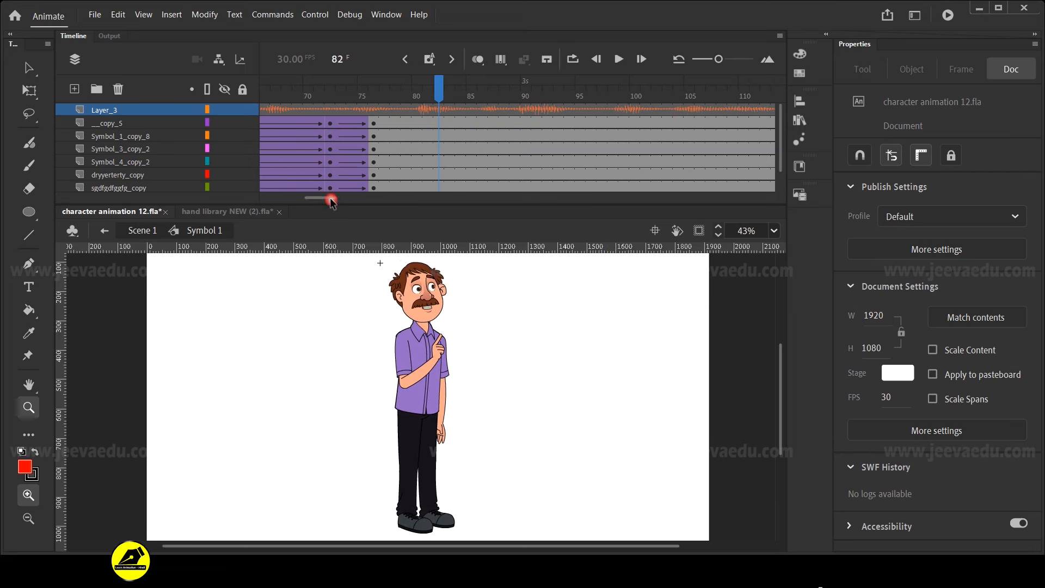
pyautogui.press('Return')
pyautogui.press('Return')
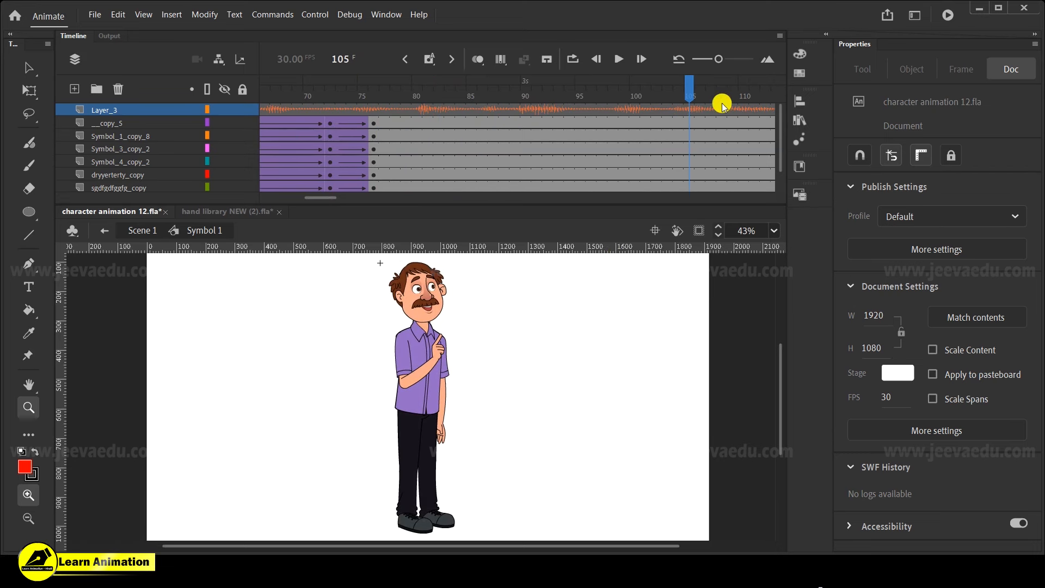
pyautogui.press('Return')
pyautogui.press('Return')
pyautogui.press('Return')
pyautogui.moveTo(357, 198); pyautogui.dragTo(320, 199)
pyautogui.click(412, 110)
pyautogui.press('Return')
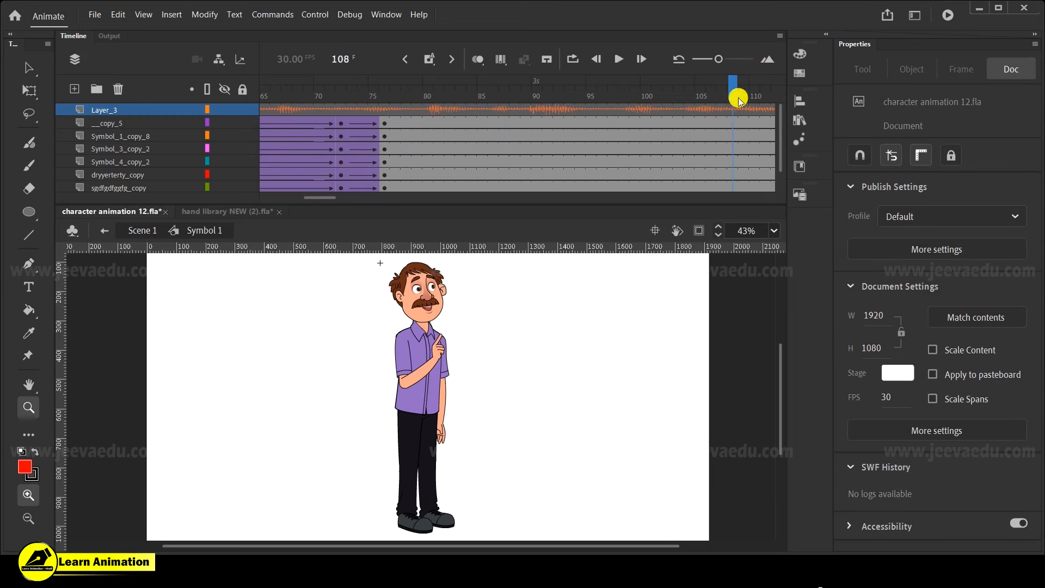
pyautogui.click(733, 125)
pyautogui.moveTo(325, 199); pyautogui.dragTo(335, 199)
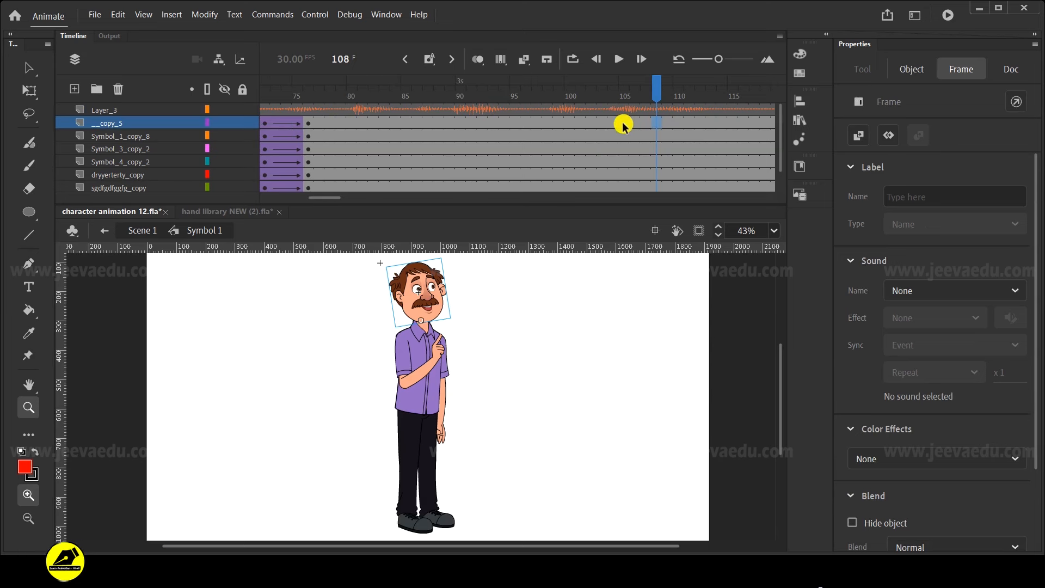
pyautogui.moveTo(336, 200); pyautogui.dragTo(342, 202)
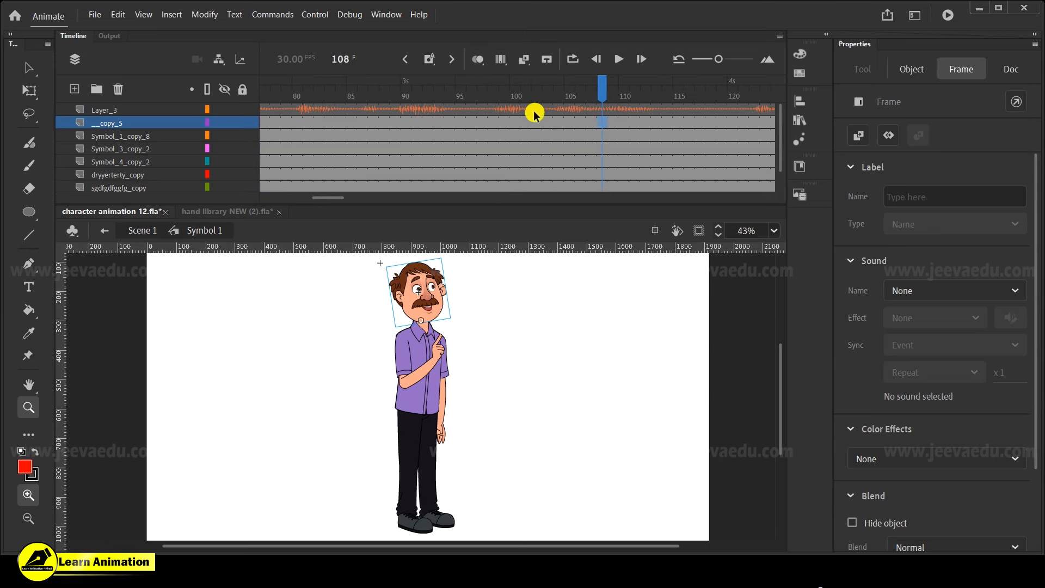
pyautogui.click(569, 109)
pyautogui.press('Return')
pyautogui.press('Return')
# Insert keyframes at frame 119 on all character layers and create classic tweens across the preceding span
pyautogui.moveTo(733, 126); pyautogui.dragTo(732, 200)
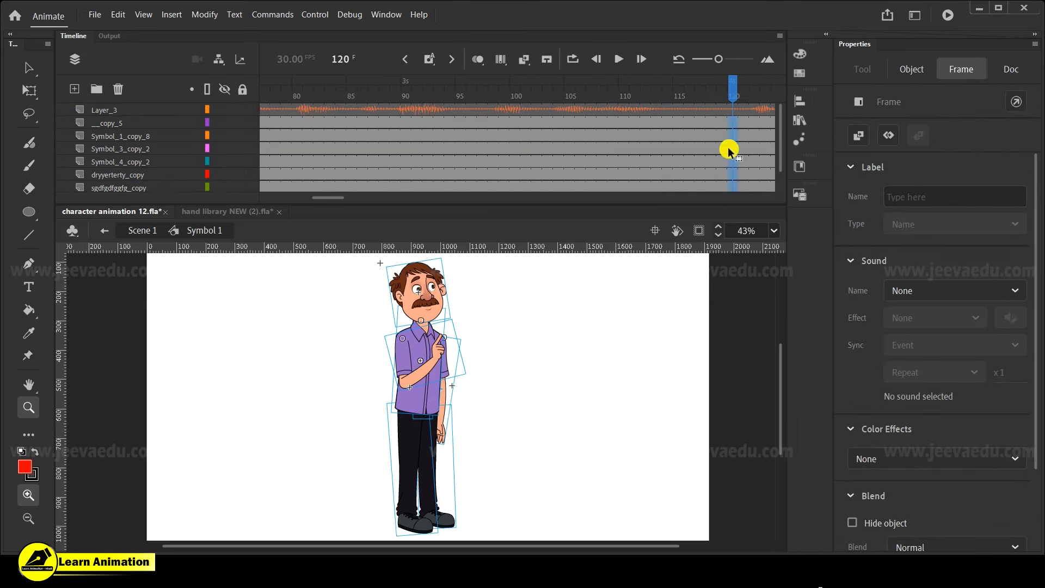
pyautogui.moveTo(720, 123); pyautogui.dragTo(720, 174)
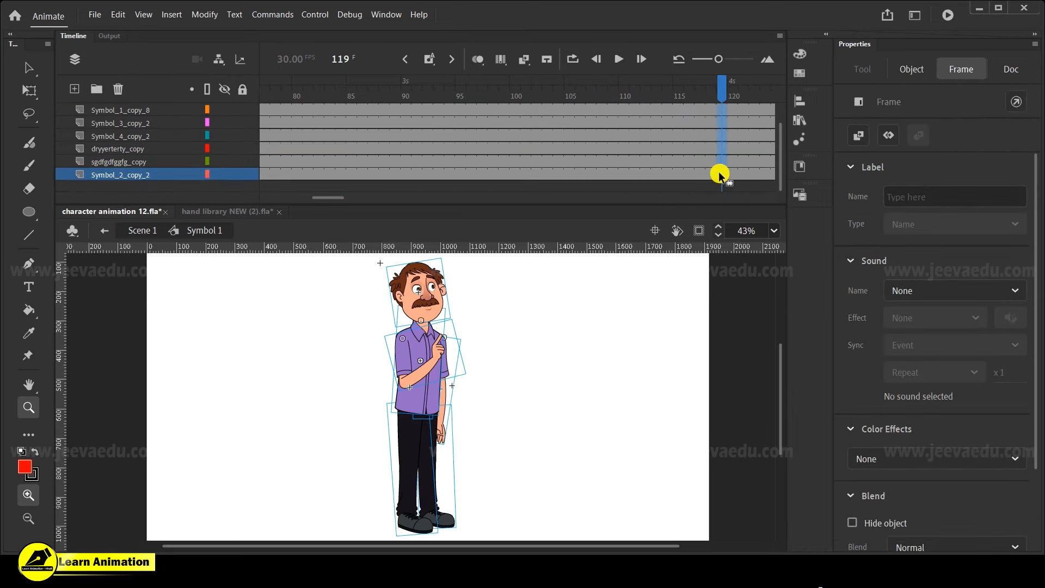
pyautogui.press('F6')
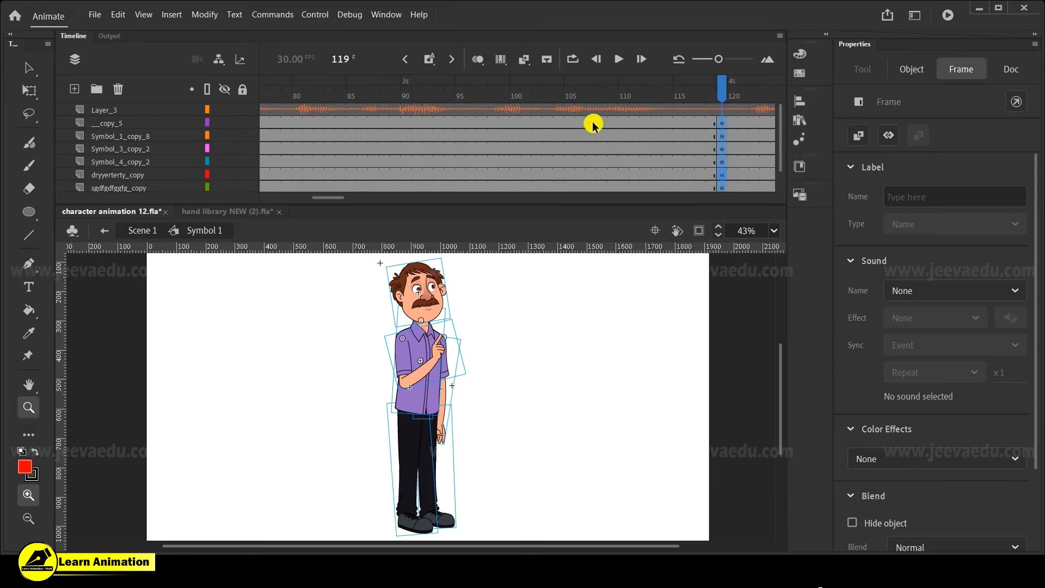
pyautogui.moveTo(593, 124); pyautogui.dragTo(569, 188)
pyautogui.rightClick(578, 145)
pyautogui.click(616, 155)
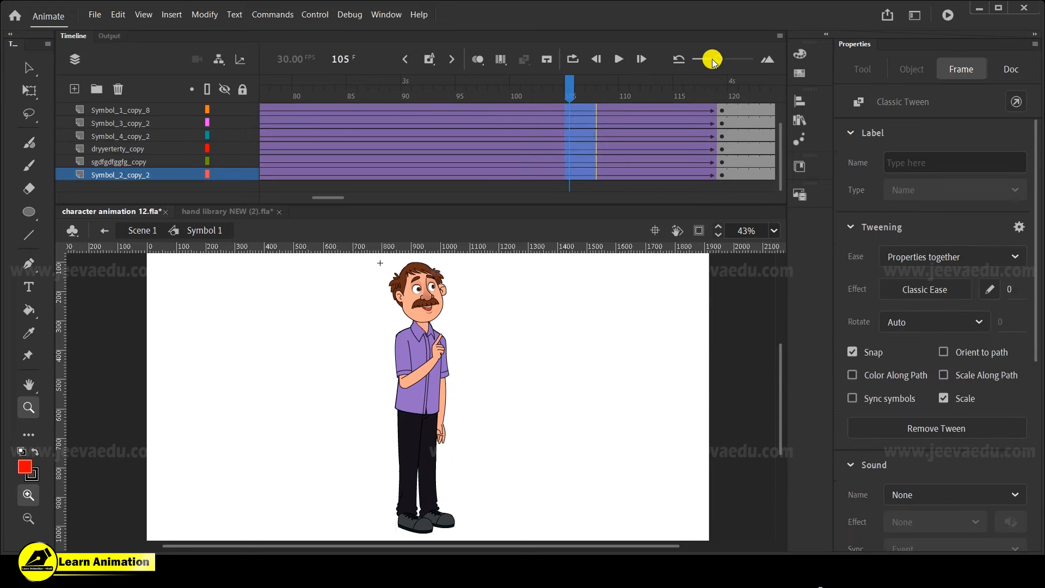
# Play and scrub the animation from frame 76, examining the raised hand up close for shape changes
pyautogui.moveTo(712, 60); pyautogui.dragTo(710, 59)
pyautogui.click(350, 196)
pyautogui.moveTo(379, 198); pyautogui.dragTo(320, 213)
pyautogui.scroll(1, 485, 112)
pyautogui.click(375, 123)
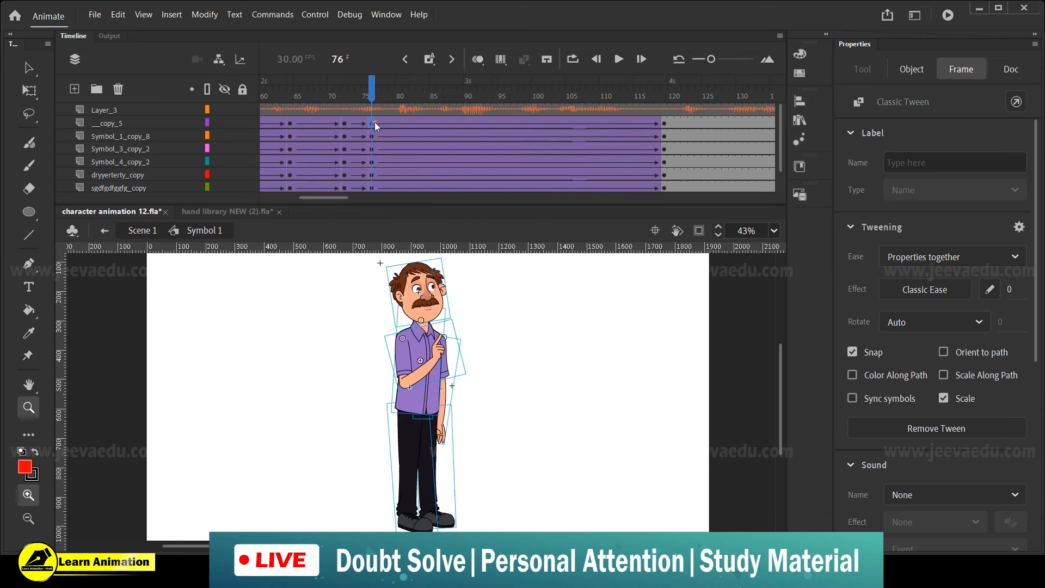
pyautogui.press('Return')
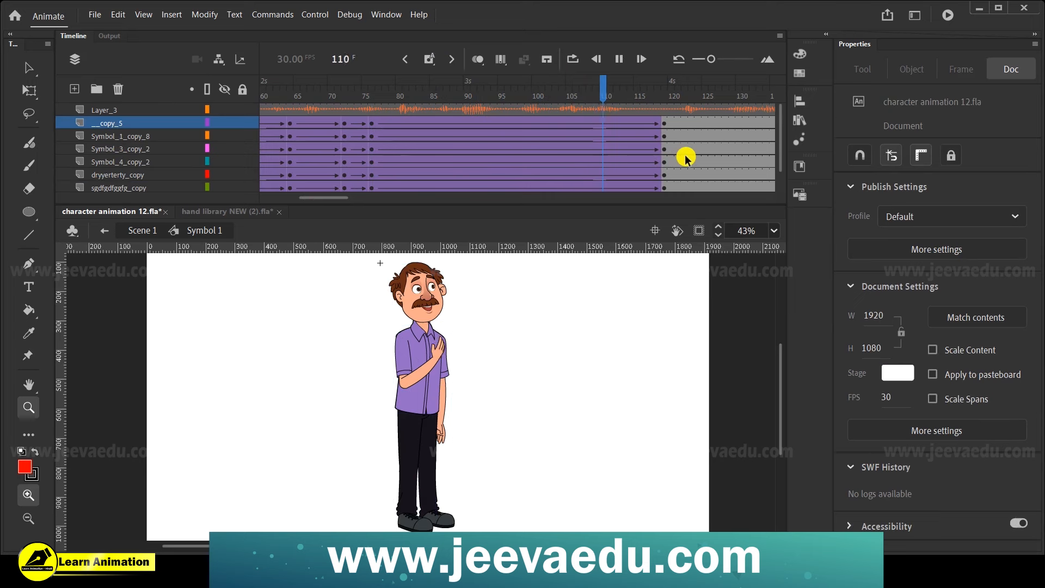
pyautogui.press('Return')
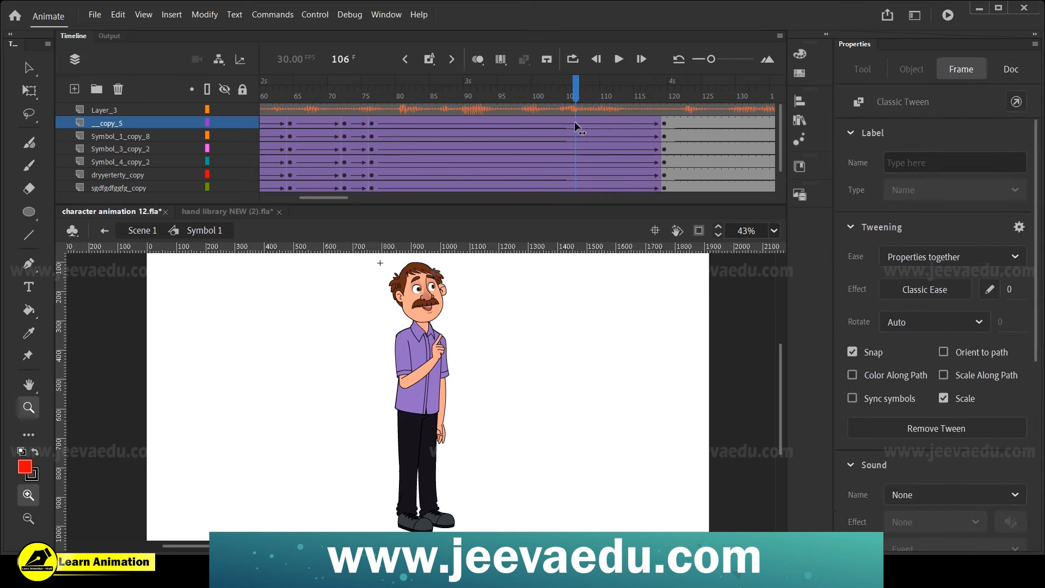
pyautogui.click(514, 95)
pyautogui.click(455, 364)
pyautogui.click(380, 387)
pyautogui.moveTo(505, 92); pyautogui.dragTo(519, 150)
# Open the raised arm's symbol at frame 76 and extend both of its layers to about frame 229
pyautogui.click(371, 136)
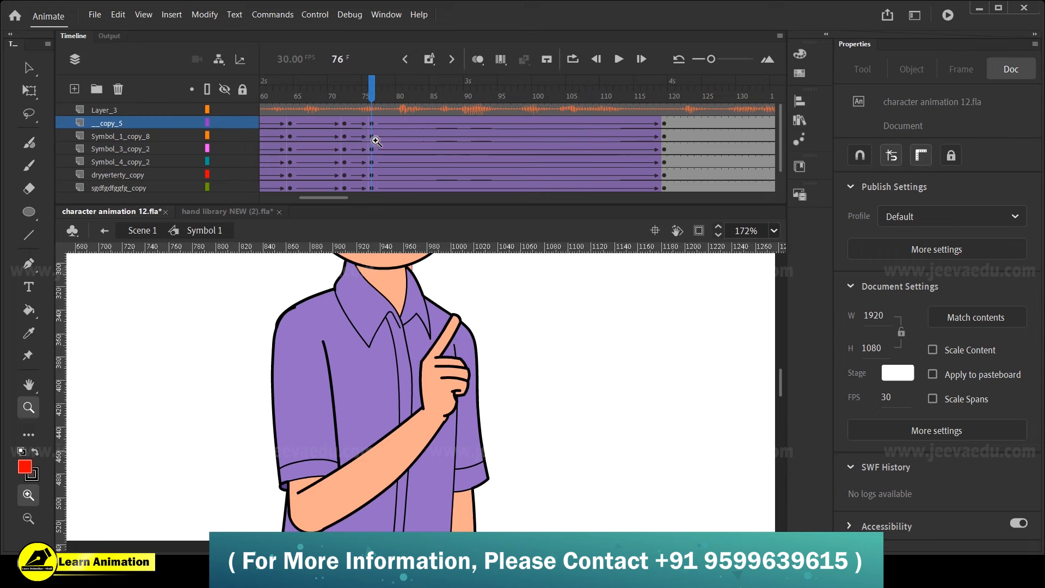
pyautogui.press('v')
pyautogui.doubleClick(447, 383)
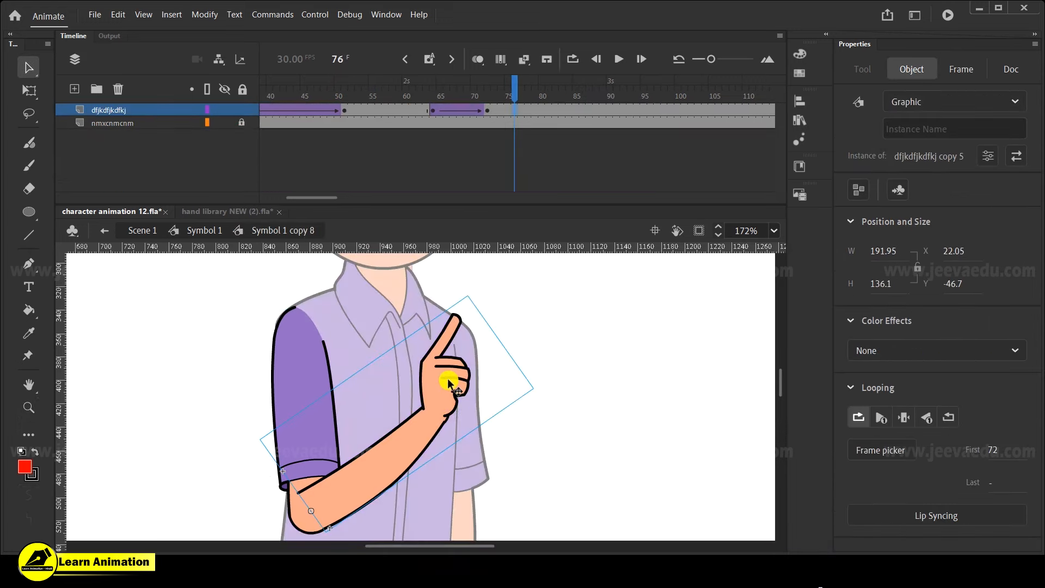
pyautogui.moveTo(318, 197); pyautogui.dragTo(366, 199)
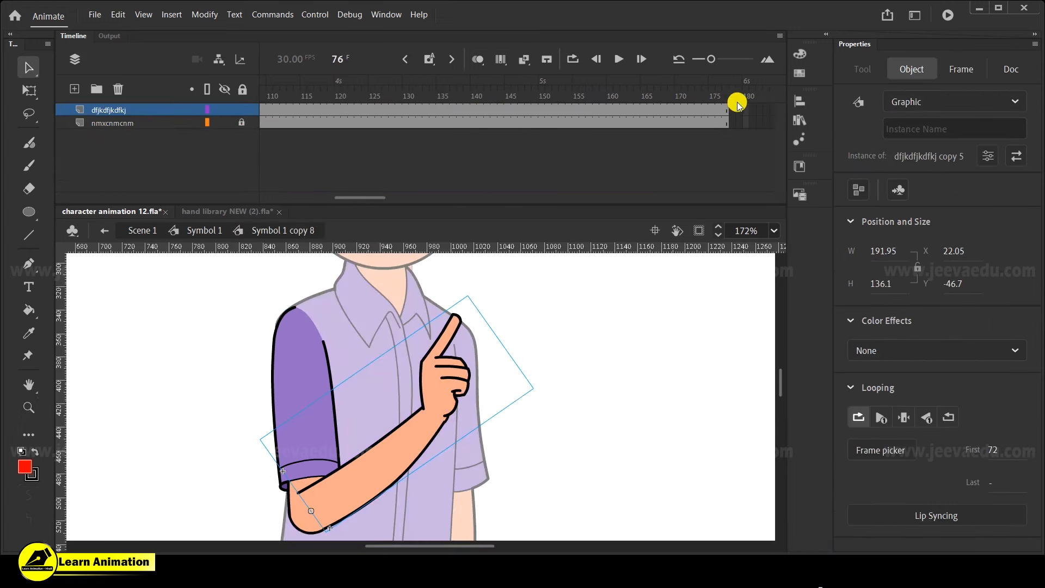
pyautogui.moveTo(746, 115); pyautogui.dragTo(778, 151)
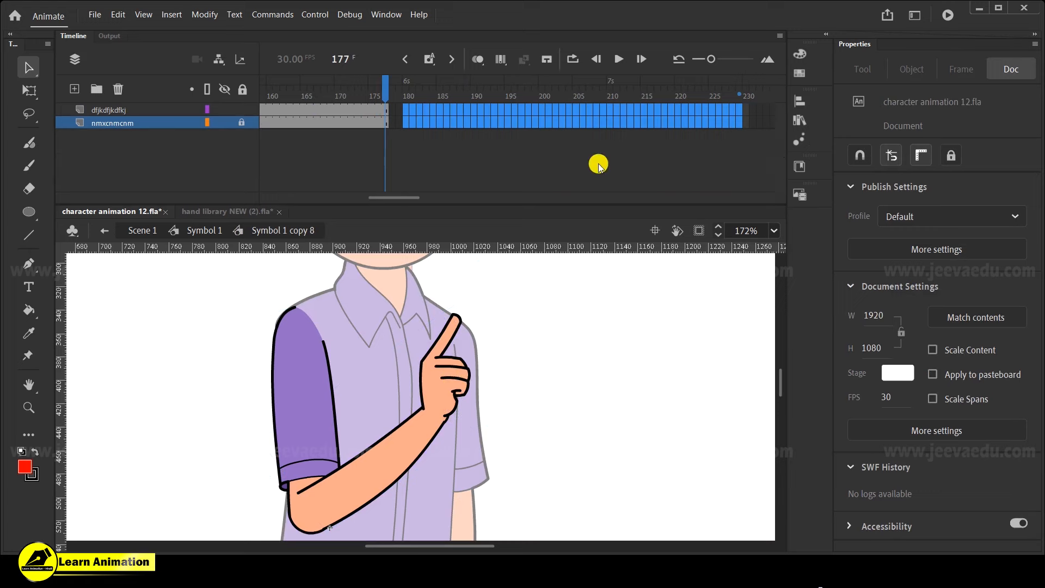
pyautogui.press('F5')
pyautogui.moveTo(729, 94); pyautogui.dragTo(405, 148)
# Open the nested forearm and hand symbols, extend the hand's Layer_1 to about frame 187, and return to Symbol 1
pyautogui.click(451, 400)
pyautogui.doubleClick(449, 401)
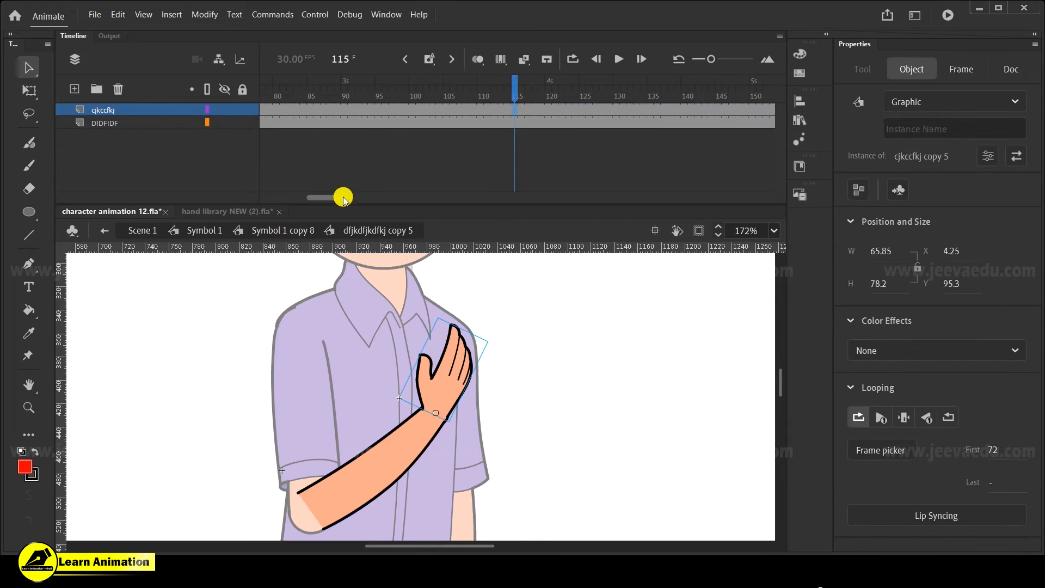
pyautogui.doubleClick(455, 384)
pyautogui.moveTo(334, 199); pyautogui.dragTo(379, 208)
pyautogui.moveTo(425, 106); pyautogui.dragTo(859, 117)
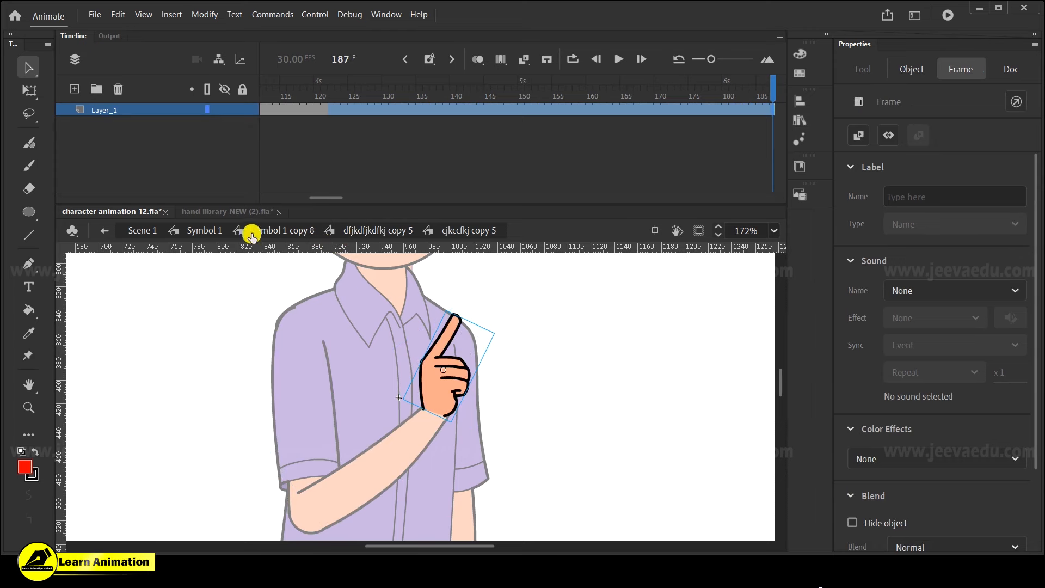
pyautogui.click(203, 231)
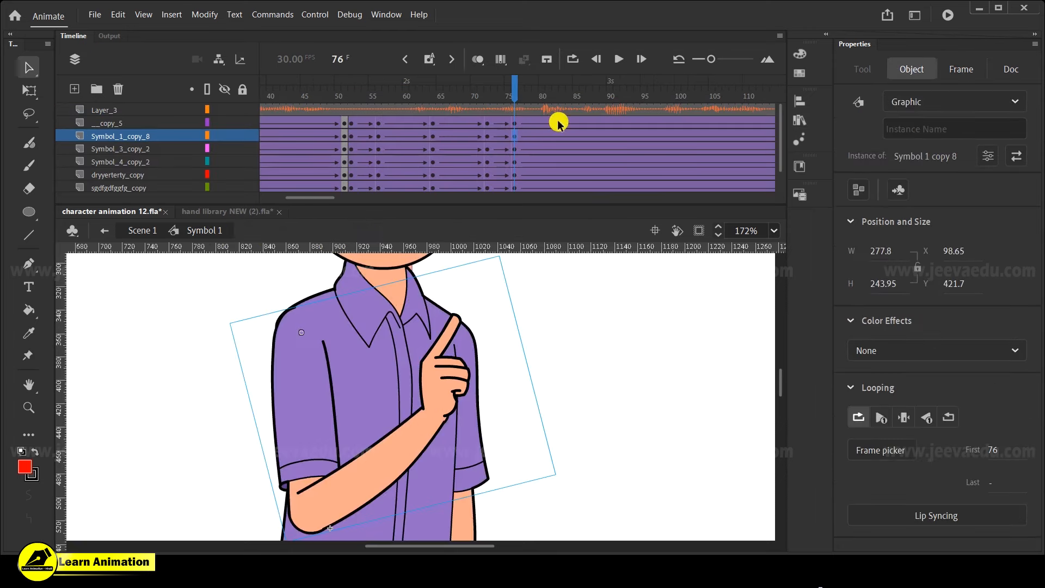
# Play the animation from frame 76 onward and examine the pointing pose leading up to frame 119
pyautogui.press('z')
pyautogui.keyDown('alt'); pyautogui.click(454, 465); pyautogui.keyUp('alt')
pyautogui.keyDown('alt'); pyautogui.click(433, 367); pyautogui.keyUp('alt')
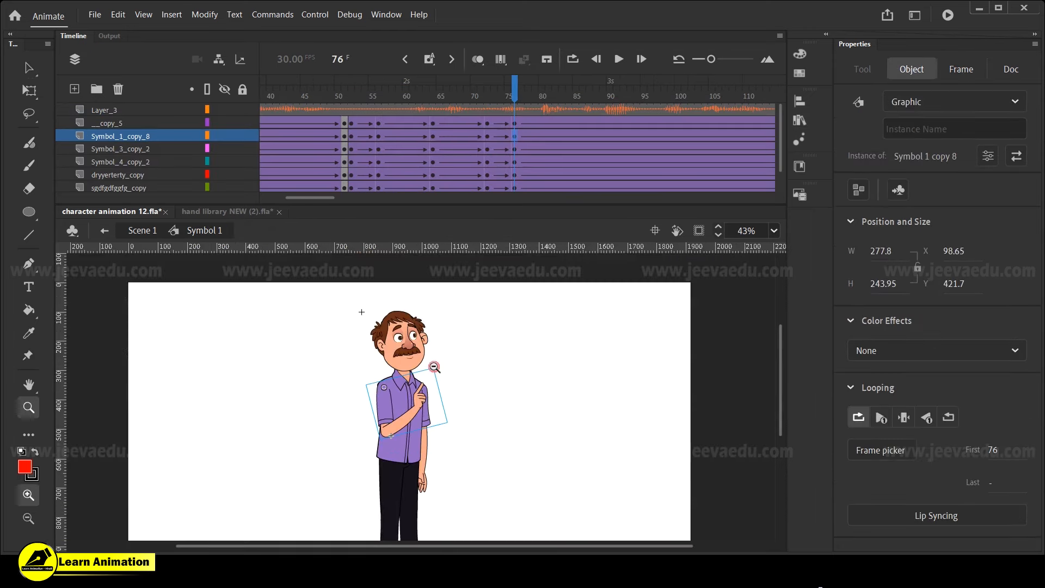
pyautogui.moveTo(559, 90); pyautogui.dragTo(404, 156)
pyautogui.press('Return')
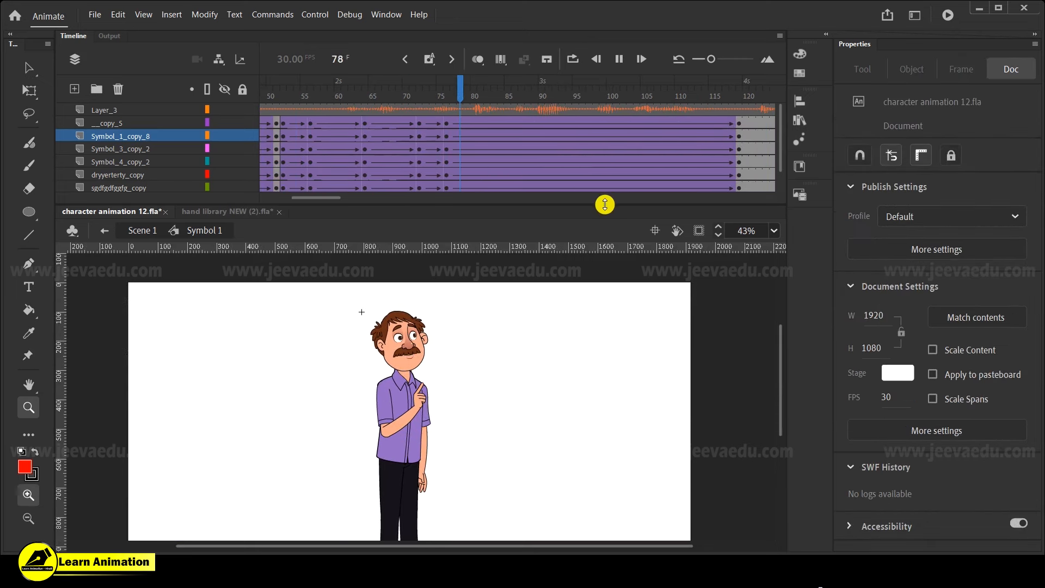
pyautogui.press('Return')
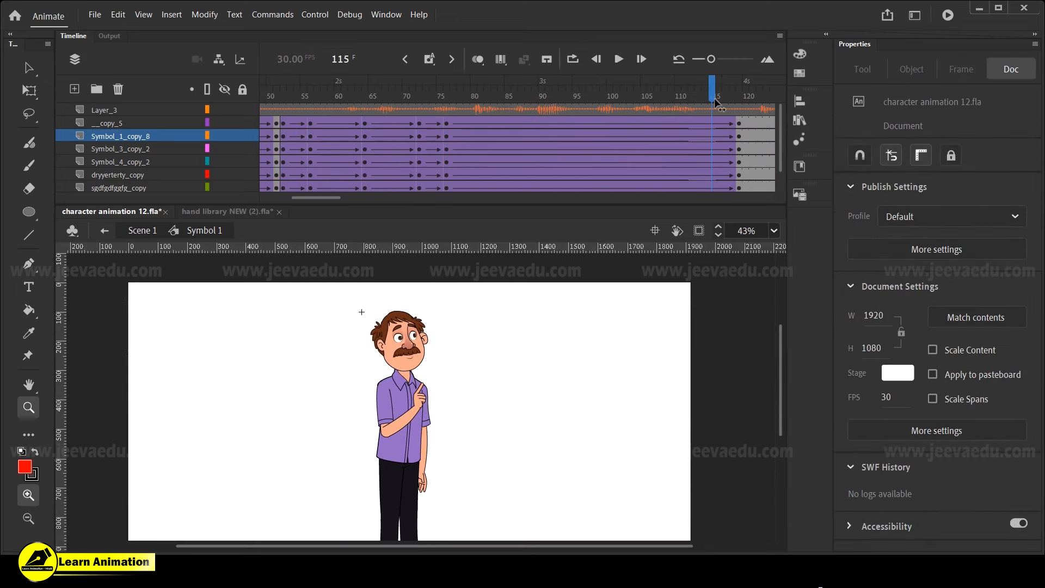
pyautogui.moveTo(737, 122); pyautogui.dragTo(719, 157)
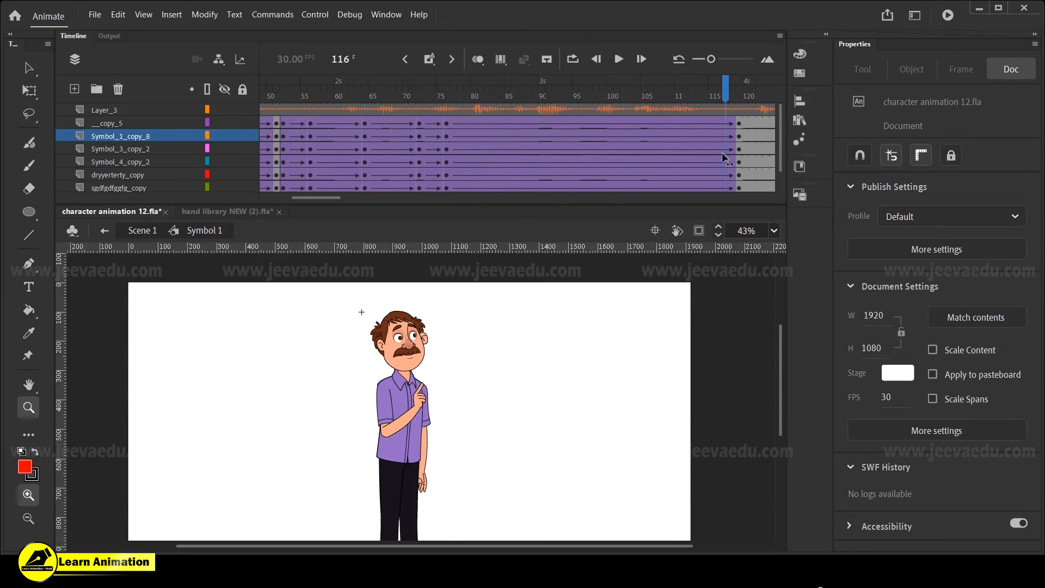
# Select the entire character at frame 119 and skew it slightly sideways
pyautogui.press('v')
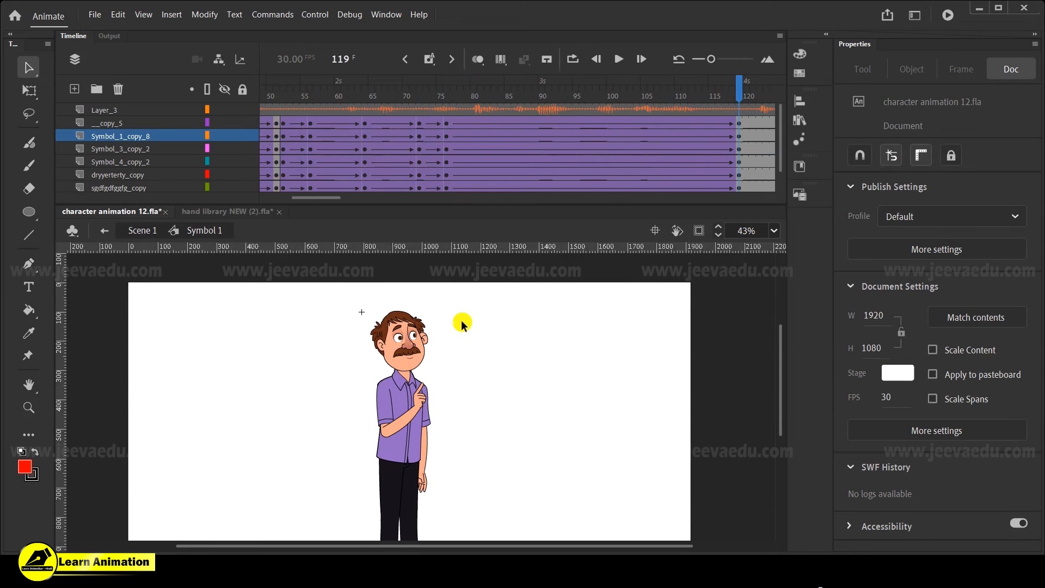
pyautogui.moveTo(321, 197); pyautogui.dragTo(347, 198)
pyautogui.moveTo(351, 315); pyautogui.dragTo(466, 515)
pyautogui.press('q')
pyautogui.scroll(2, 401, 361)
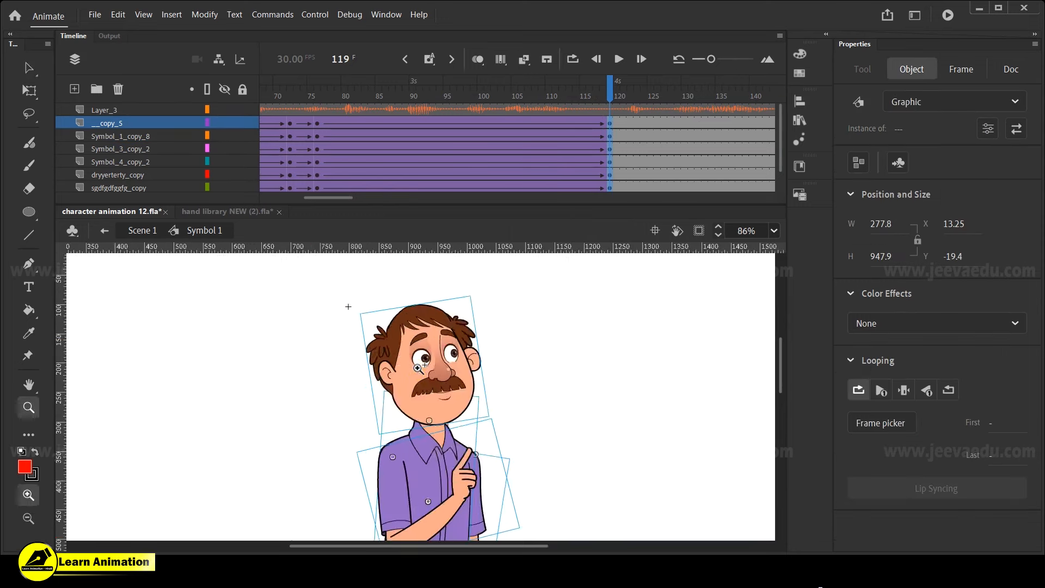
pyautogui.moveTo(544, 258); pyautogui.dragTo(522, 259)
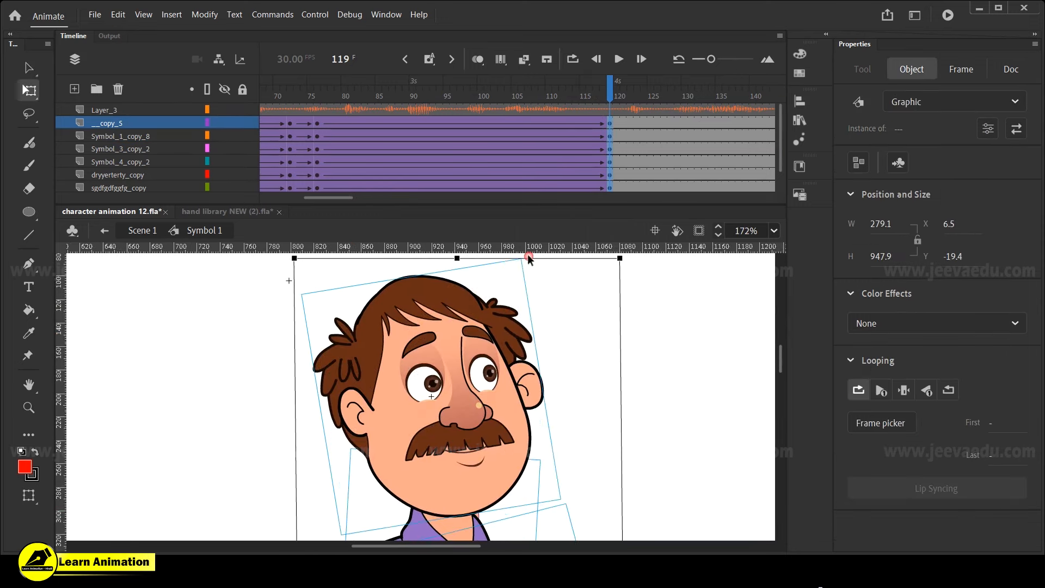
# Select only the character's upper body parts at frame 119, rotate them slightly counterclockwise, and preview the motion
pyautogui.press('z')
pyautogui.keyDown('alt'); pyautogui.click(499, 392); pyautogui.keyUp('alt')
pyautogui.keyDown('alt'); pyautogui.click(454, 472); pyautogui.keyUp('alt')
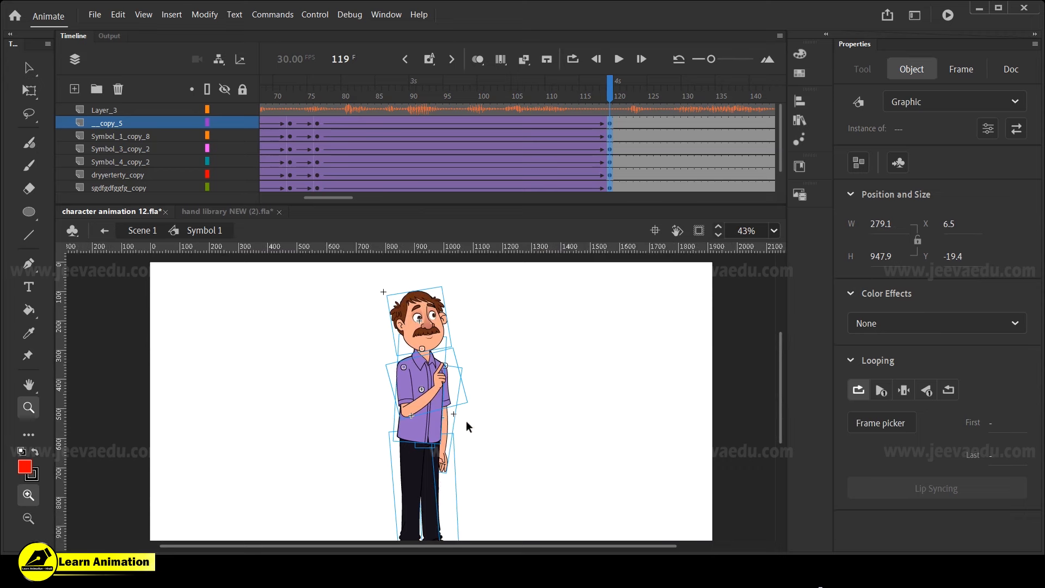
pyautogui.press('v')
pyautogui.click(489, 399)
pyautogui.moveTo(373, 296); pyautogui.dragTo(430, 364)
pyautogui.press('z')
pyautogui.click(475, 398)
pyautogui.press('q')
pyautogui.moveTo(497, 371); pyautogui.dragTo(517, 464)
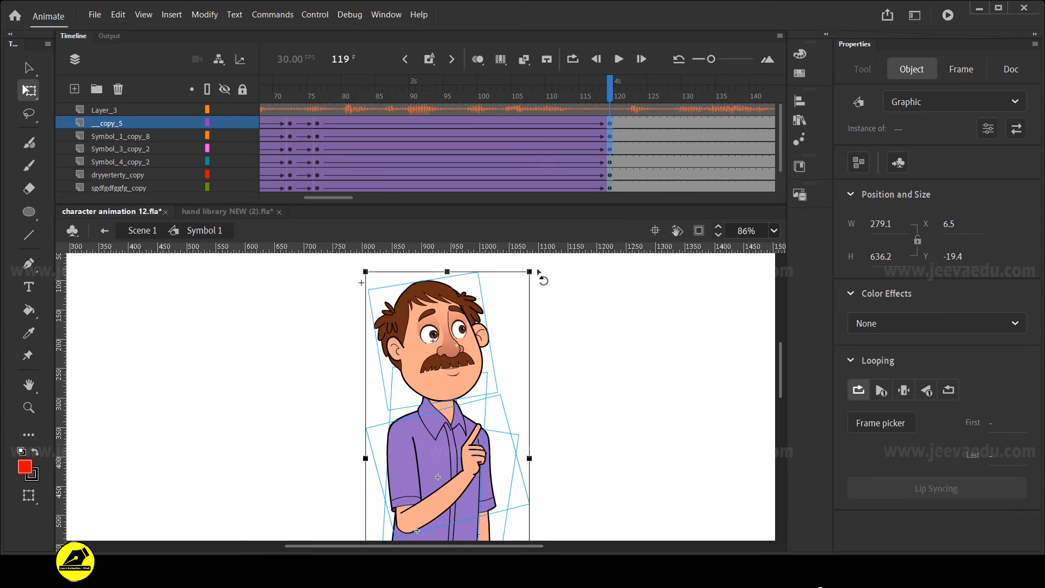
pyautogui.moveTo(539, 276); pyautogui.dragTo(533, 275)
pyautogui.click(566, 313)
pyautogui.moveTo(602, 87); pyautogui.dragTo(609, 177)
# Preview the span to frame 119 and rotate the raised arm slightly counterclockwise about its shoulder there
pyautogui.press('z')
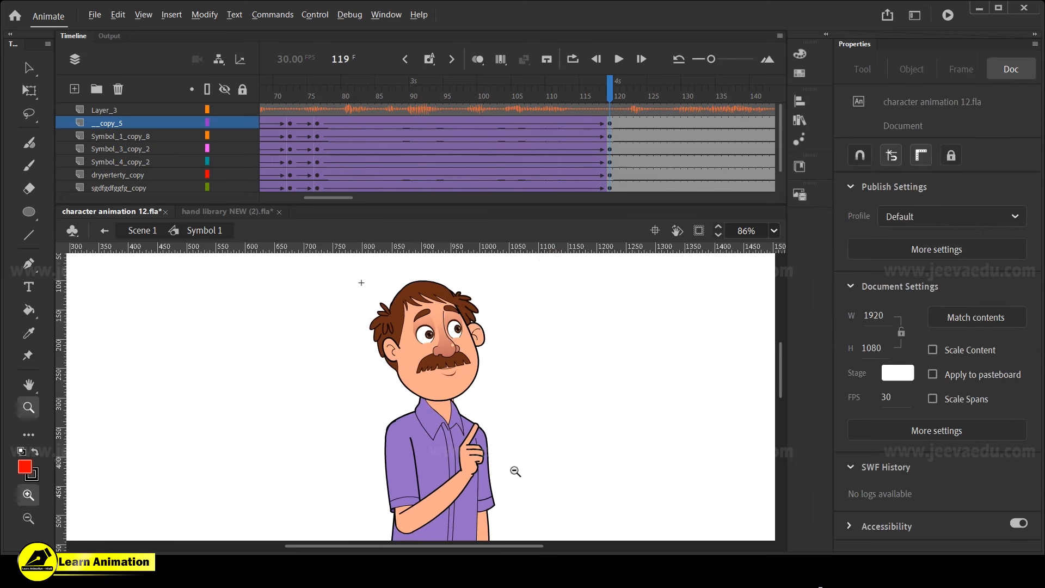
pyautogui.keyDown('alt'); pyautogui.click(516, 471); pyautogui.keyUp('alt')
pyautogui.click(370, 403)
pyautogui.moveTo(610, 92); pyautogui.dragTo(609, 152)
pyautogui.press('v')
pyautogui.click(511, 393)
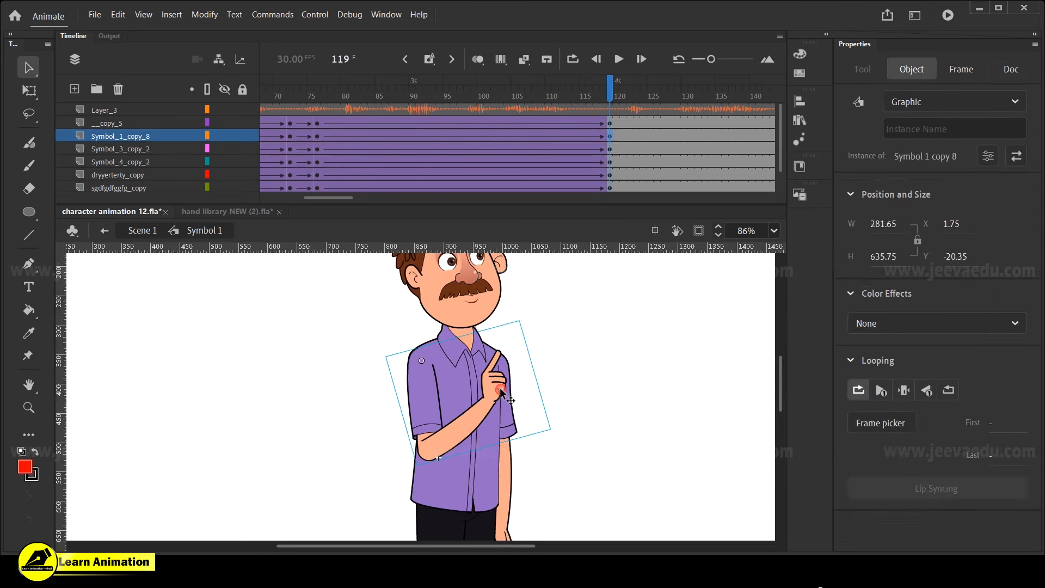
pyautogui.press('q')
pyautogui.click(557, 434)
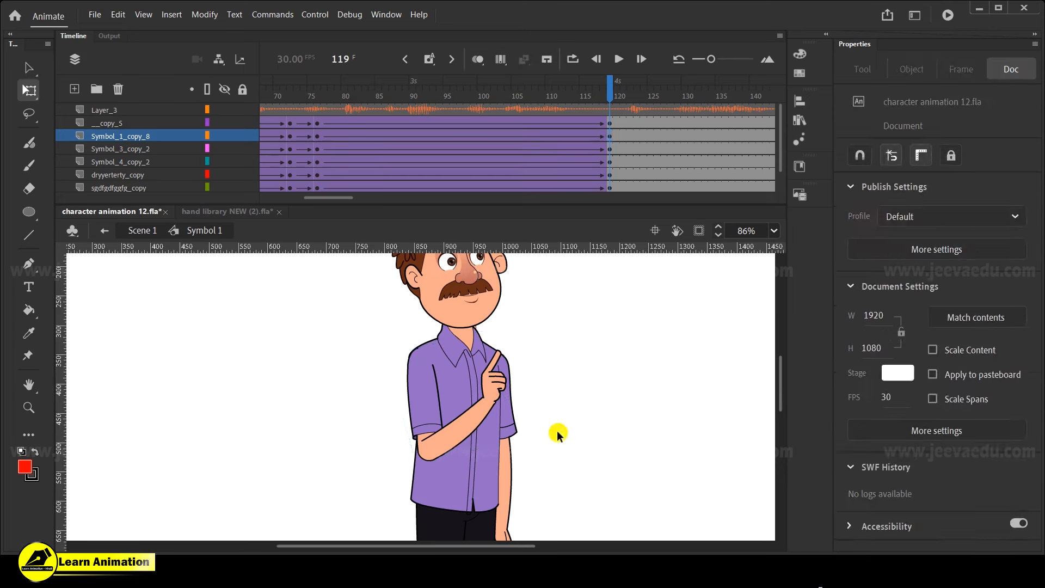
pyautogui.click(486, 400)
pyautogui.moveTo(551, 436); pyautogui.dragTo(567, 427)
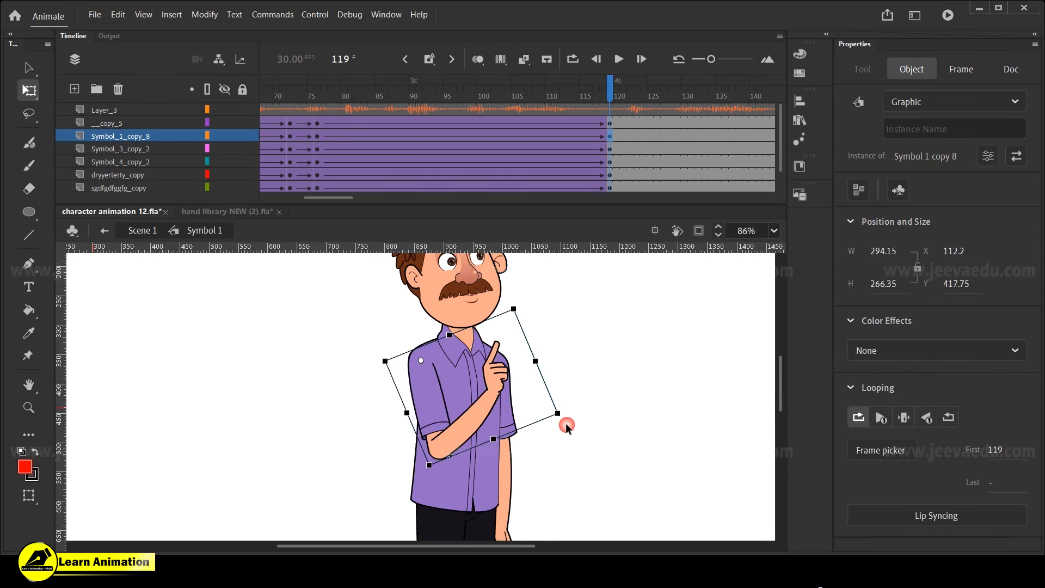
# Inside the raised arm's symbol, add forearm keyframes at frames 76 and 119 and create a classic tween between them
pyautogui.doubleClick(495, 395)
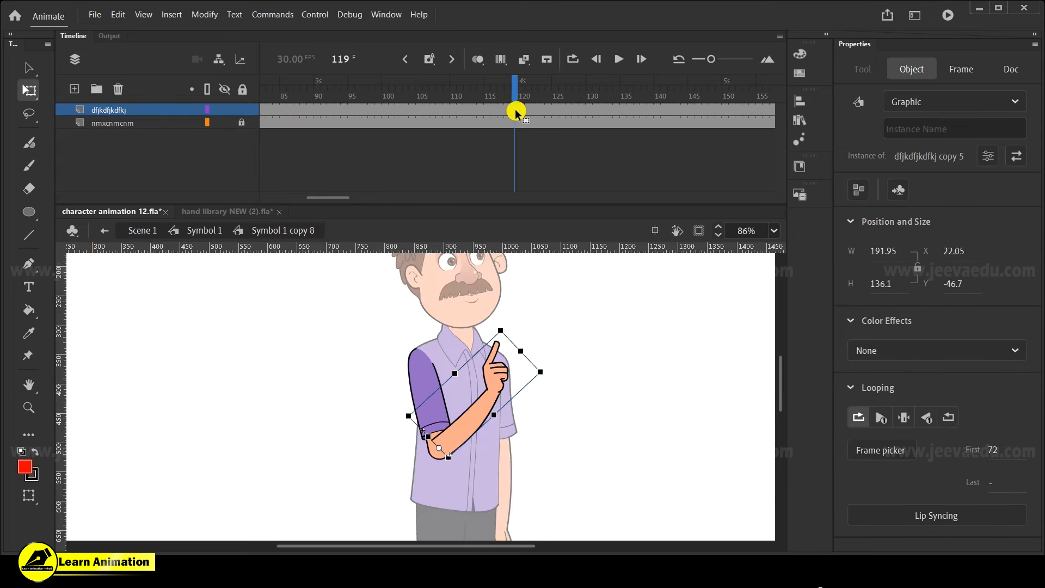
pyautogui.moveTo(333, 197); pyautogui.dragTo(321, 200)
pyautogui.click(392, 110)
pyautogui.moveTo(394, 112); pyautogui.dragTo(380, 111)
pyautogui.rightClick(446, 113)
pyautogui.click(508, 123)
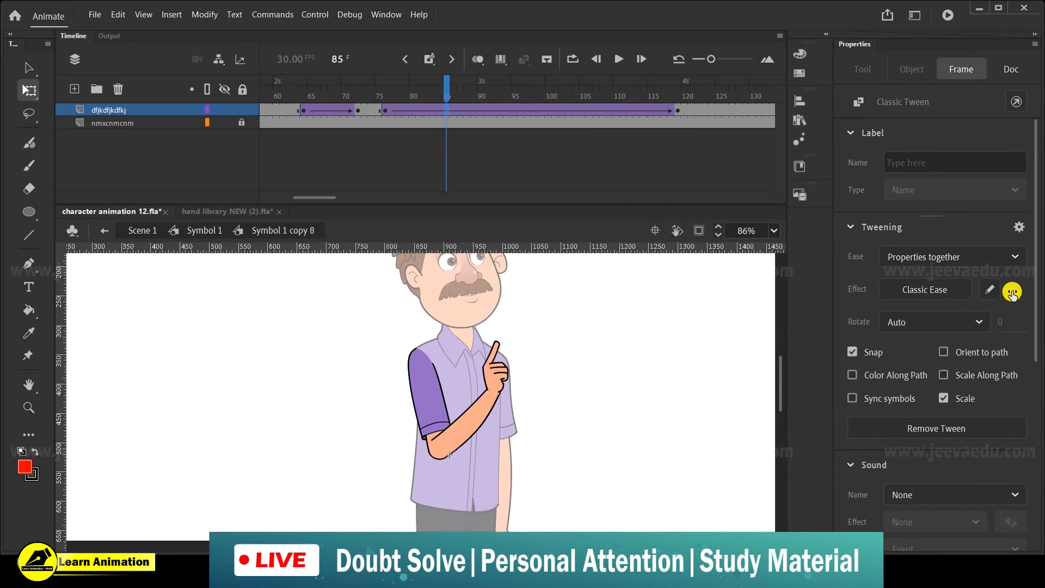
# Rotate the forearm slightly downward at frame 119, then return to Symbol 1 and preview the arm's motion
pyautogui.click(676, 110)
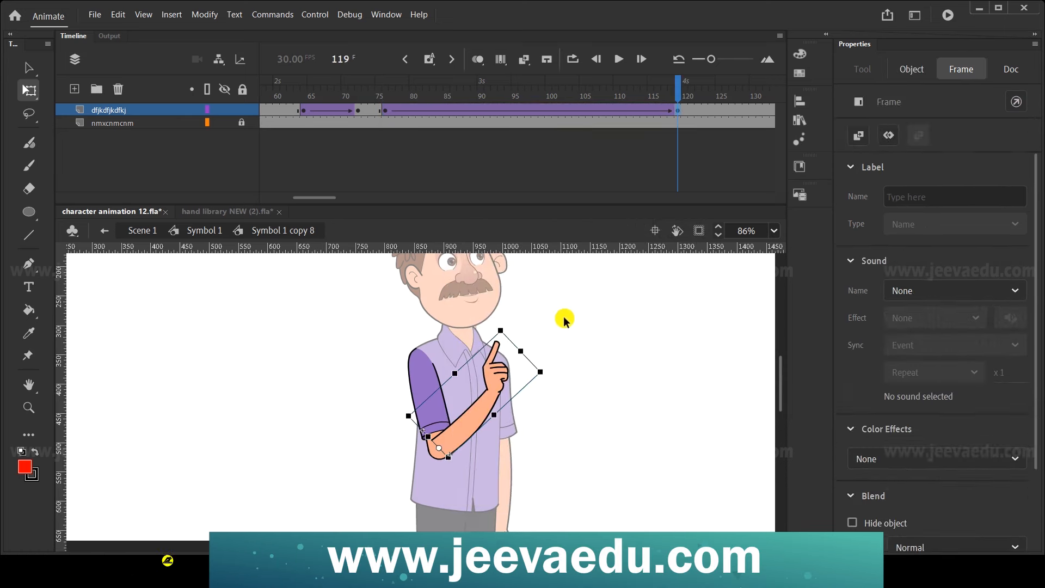
pyautogui.moveTo(553, 375); pyautogui.dragTo(559, 384)
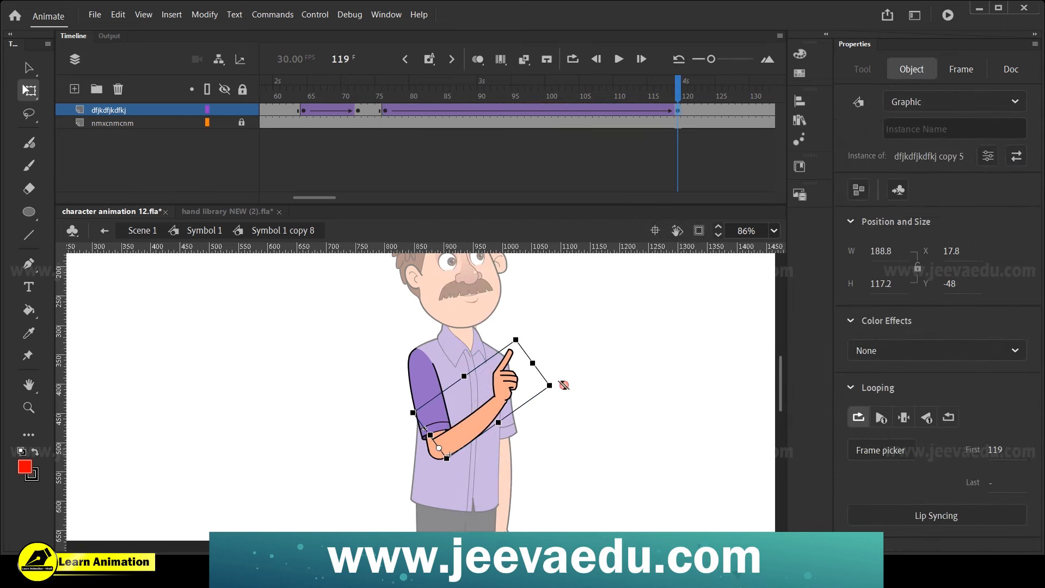
pyautogui.doubleClick(338, 346)
pyautogui.moveTo(357, 202); pyautogui.dragTo(345, 201)
pyautogui.moveTo(512, 87); pyautogui.dragTo(629, 167)
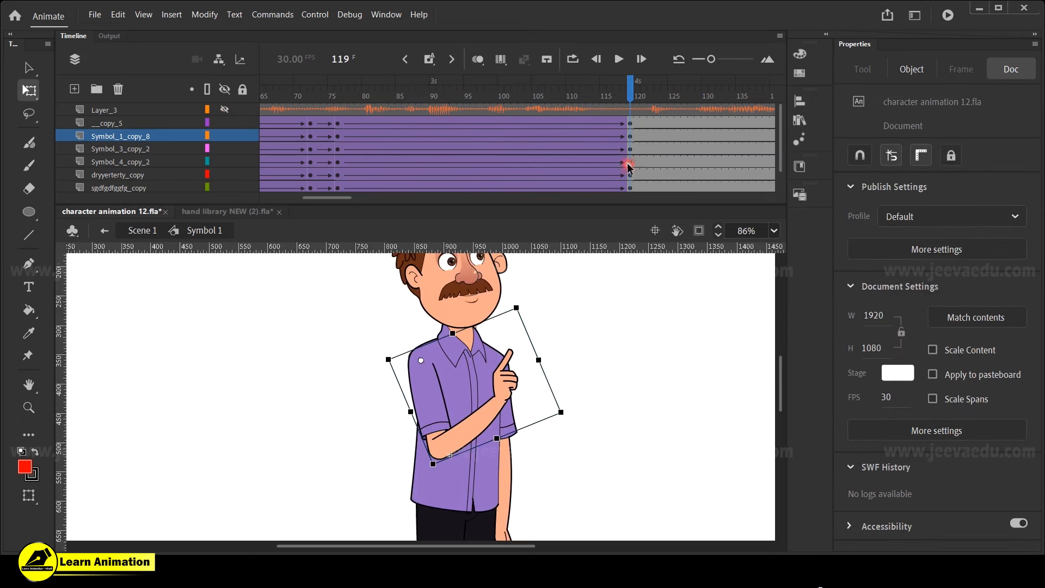
# Adjust the hanging arm's angle and position slightly at frame 119 and preview the result
pyautogui.click(510, 507)
pyautogui.moveTo(578, 515); pyautogui.dragTo(568, 439)
pyautogui.moveTo(504, 498); pyautogui.dragTo(498, 500)
pyautogui.moveTo(594, 81); pyautogui.dragTo(636, 173)
# Open the head symbol for editing at frame 76
pyautogui.press('z')
pyautogui.keyDown('alt'); pyautogui.click(473, 371); pyautogui.keyUp('alt')
pyautogui.click(415, 342)
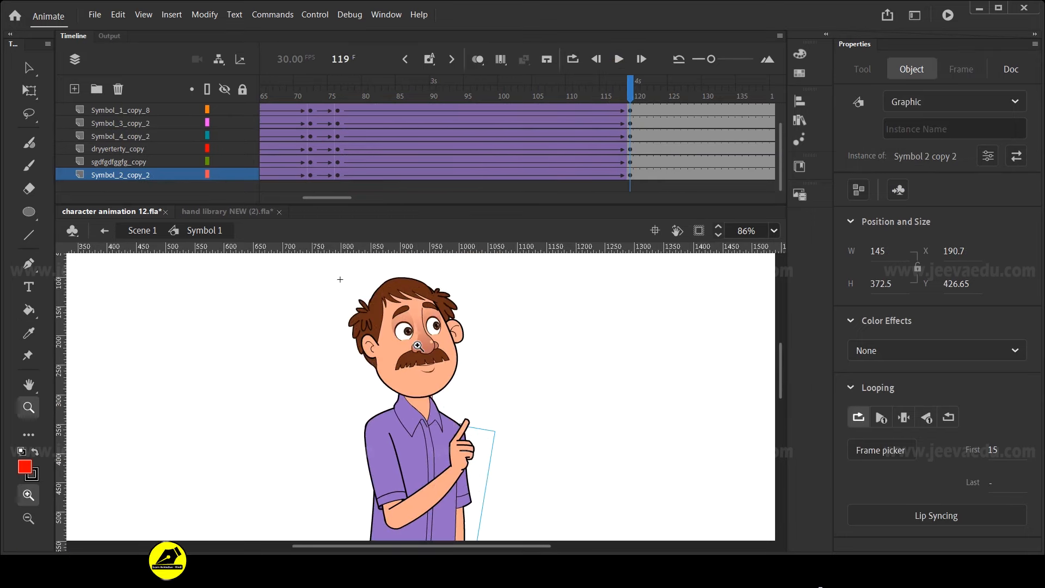
pyautogui.click(415, 341)
pyautogui.click(338, 112)
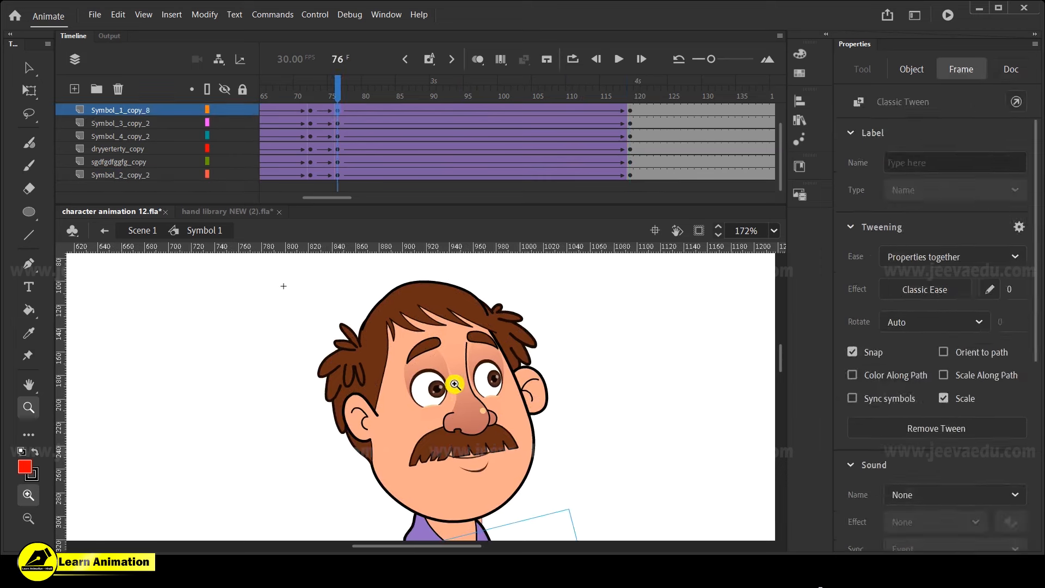
pyautogui.press('v')
pyautogui.click(460, 402)
pyautogui.doubleClick(459, 403)
pyautogui.click(513, 112)
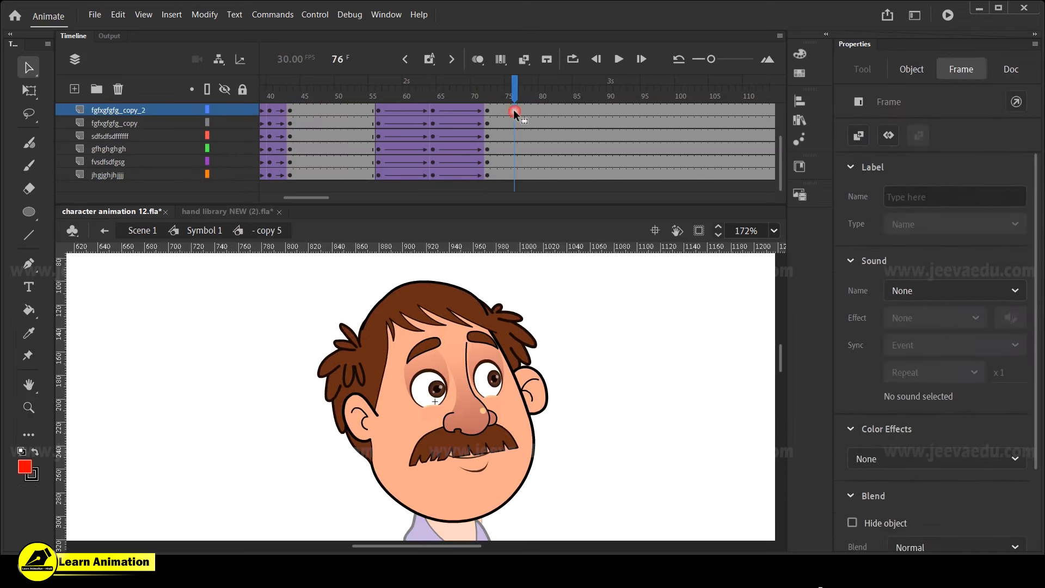
pyautogui.moveTo(315, 202); pyautogui.dragTo(283, 196)
pyautogui.moveTo(546, 110); pyautogui.dragTo(301, 181)
pyautogui.scroll(2, 356, 144)
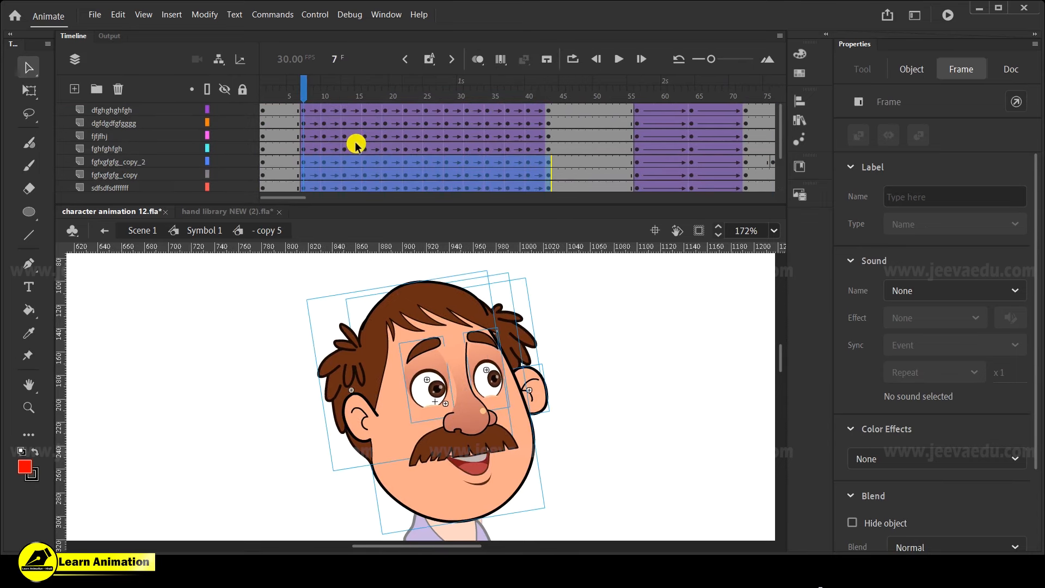
pyautogui.scroll(-2, 473, 128)
pyautogui.click(556, 161)
pyautogui.scroll(2, 483, 145)
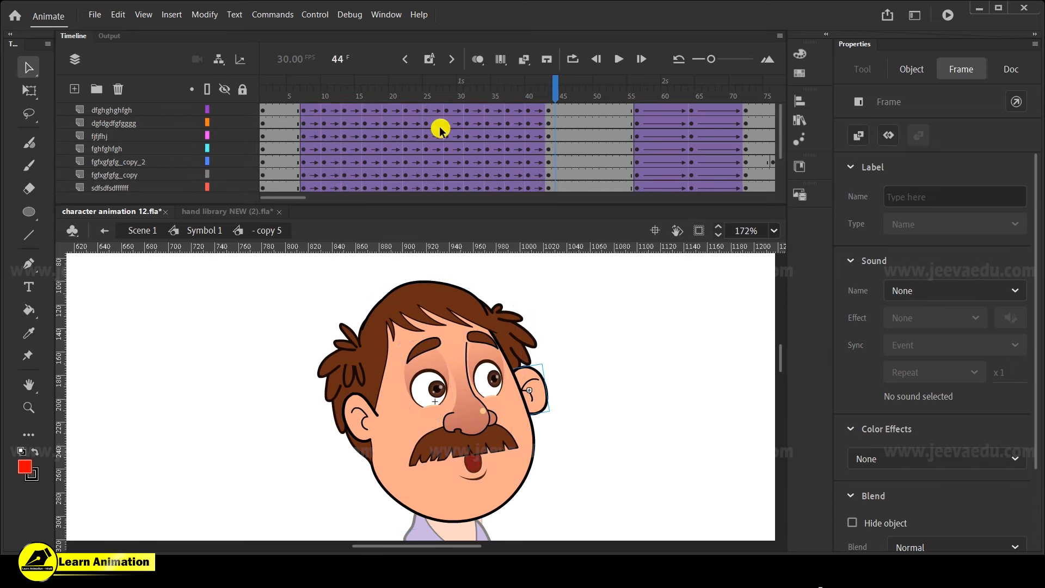
# Copy the head symbol's talking frames 7 to 43 on all layers so the copy starts at frame 76
pyautogui.moveTo(303, 108); pyautogui.dragTo(549, 248)
pyautogui.scroll(2, 338, 151)
pyautogui.moveTo(308, 111); pyautogui.dragTo(608, 126)
# Select all frames in the head symbol and apply Synchronize Symbols to them
pyautogui.rightClick(609, 131)
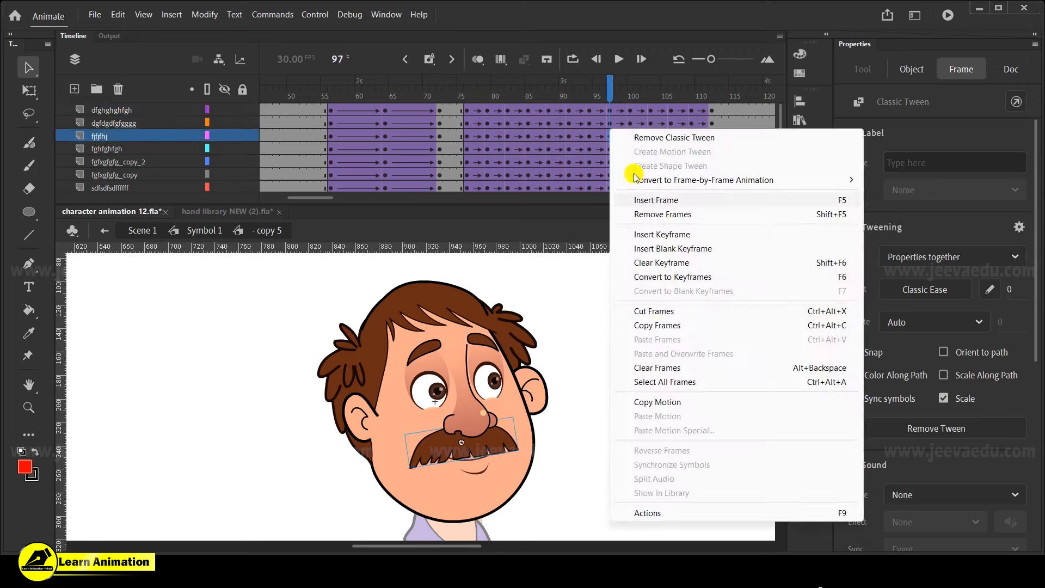
pyautogui.click(671, 384)
pyautogui.rightClick(606, 181)
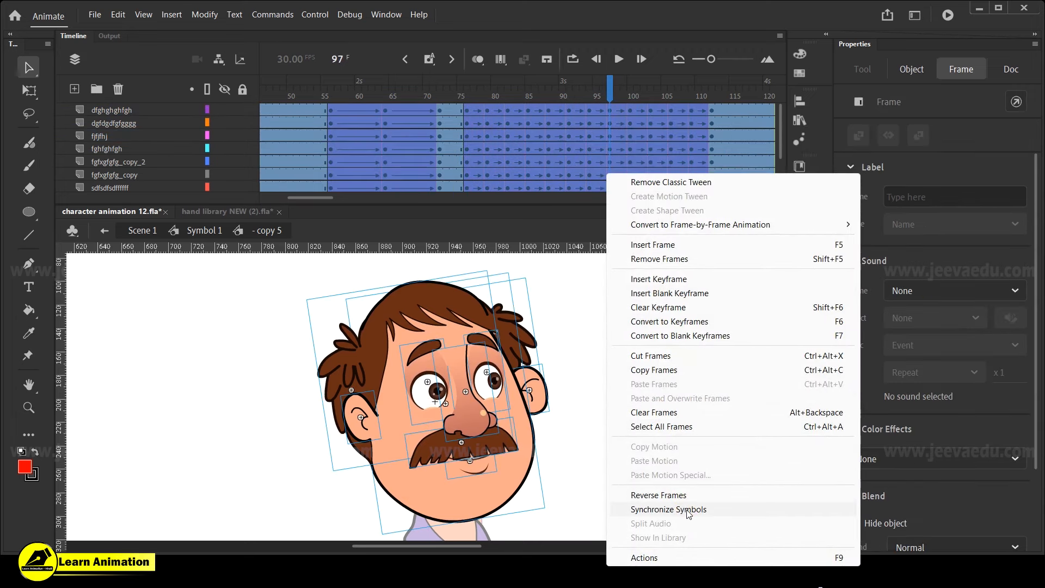
pyautogui.click(686, 509)
# Examine the mouth shapes around frames 94 to 96 in the head symbol and return to Symbol 1
pyautogui.moveTo(602, 89); pyautogui.dragTo(589, 102)
pyautogui.click(471, 460)
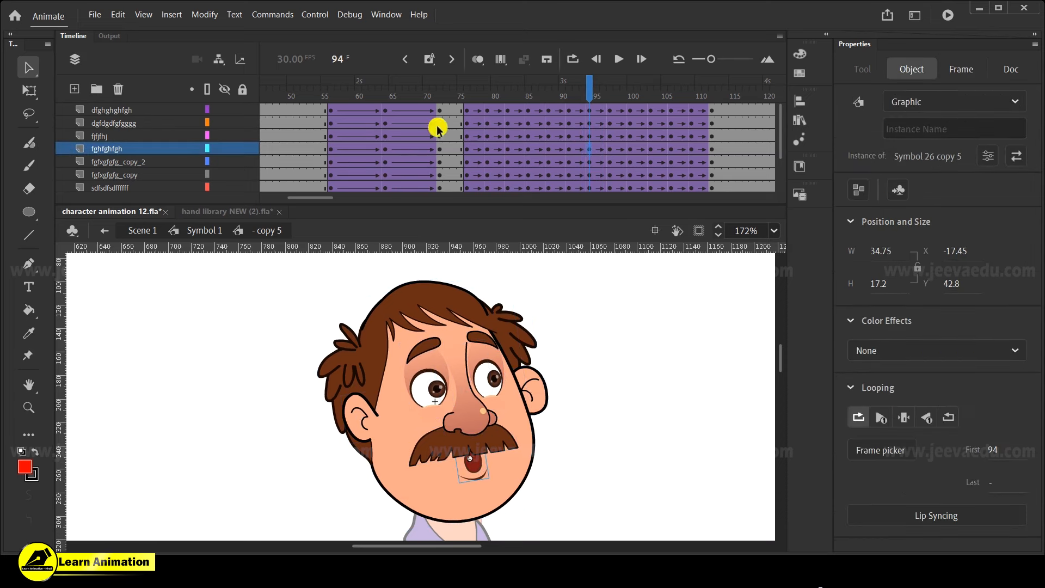
pyautogui.moveTo(591, 89)
pyautogui.mouseDown()
pyautogui.moveTo(638, 91)
pyautogui.moveTo(603, 101)
pyautogui.mouseUp()
pyautogui.click(201, 230)
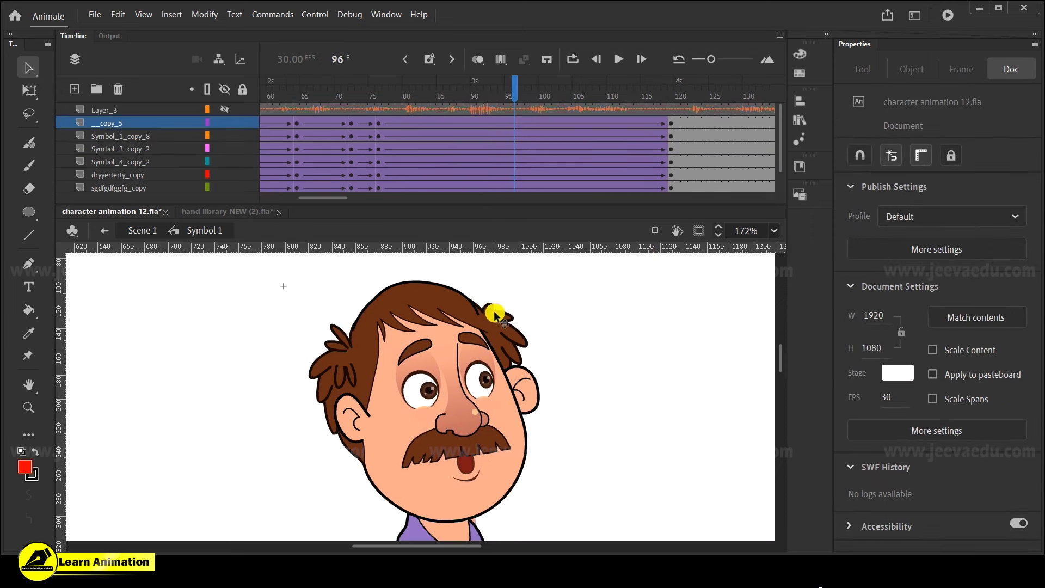
# Frame the character's upper body and play the animation from around frame 65 to examine the speech and gesture
pyautogui.press('z')
pyautogui.keyDown('alt'); pyautogui.click(394, 323); pyautogui.keyUp('alt')
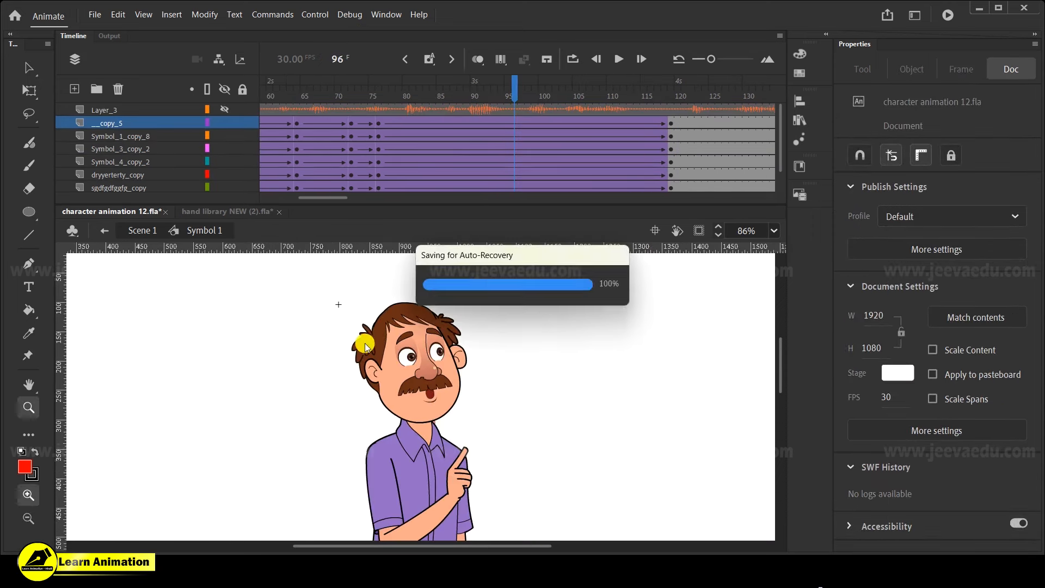
pyautogui.moveTo(310, 310); pyautogui.dragTo(379, 401)
pyautogui.keyDown('alt'); pyautogui.click(464, 452); pyautogui.keyUp('alt')
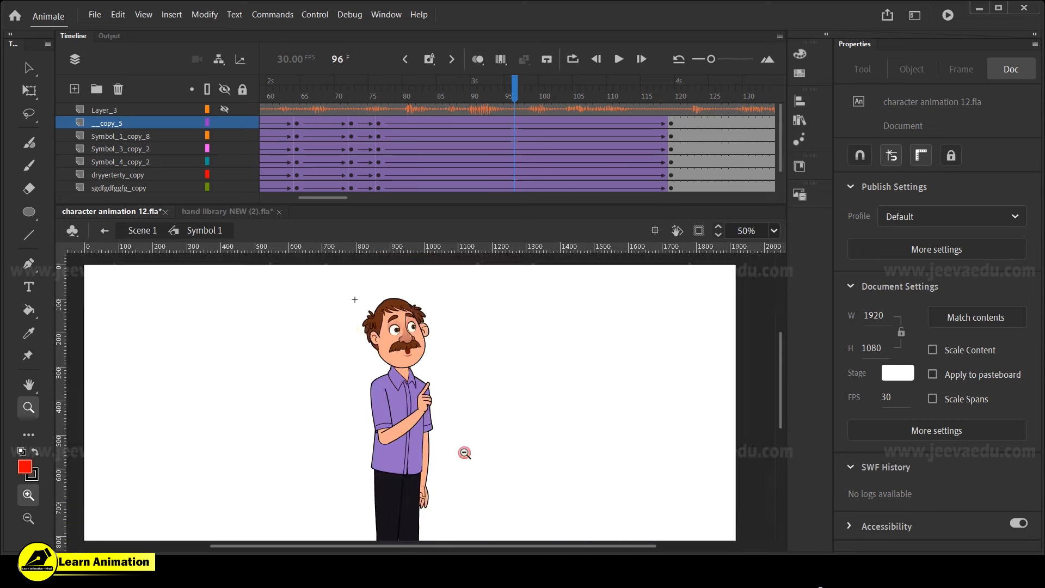
pyautogui.moveTo(332, 296); pyautogui.dragTo(479, 462)
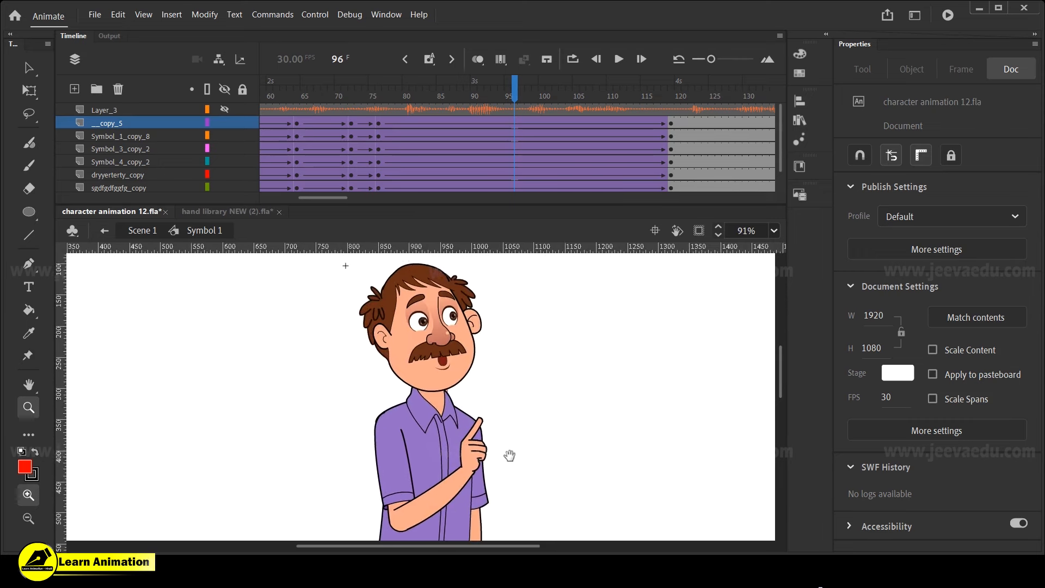
pyautogui.moveTo(545, 103); pyautogui.dragTo(302, 122)
pyautogui.press('Return')
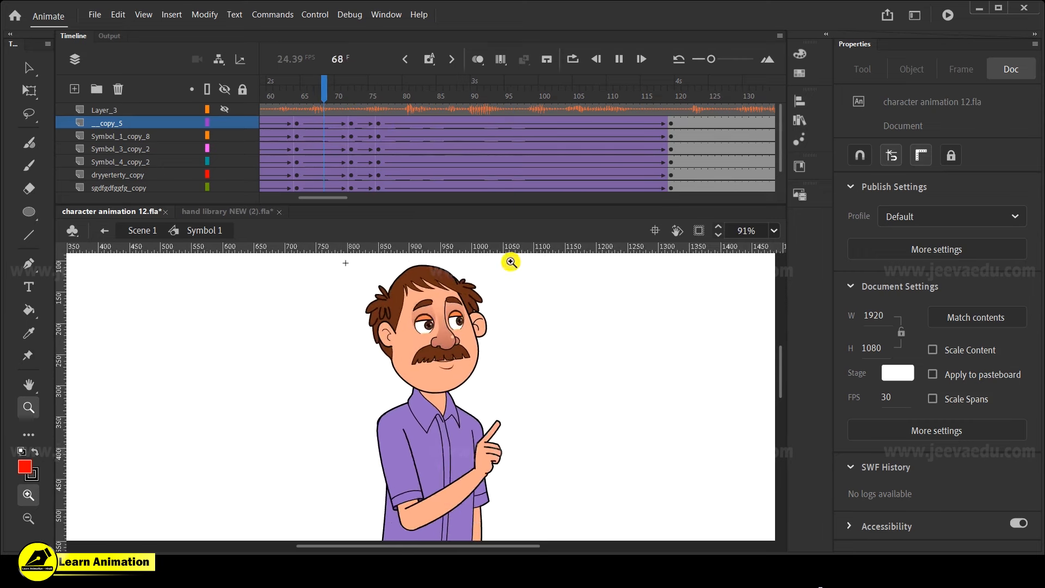
# Unhide the audio layer Layer_3 and return to frame 1 with more of the character in view
pyautogui.moveTo(621, 99); pyautogui.dragTo(217, 117)
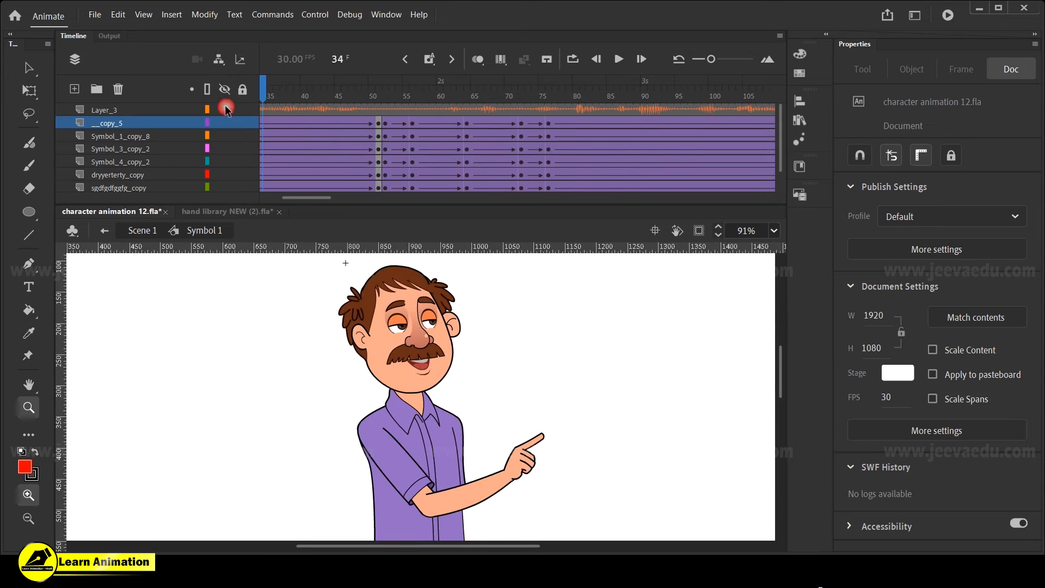
pyautogui.moveTo(320, 198); pyautogui.dragTo(254, 188)
pyautogui.click(264, 109)
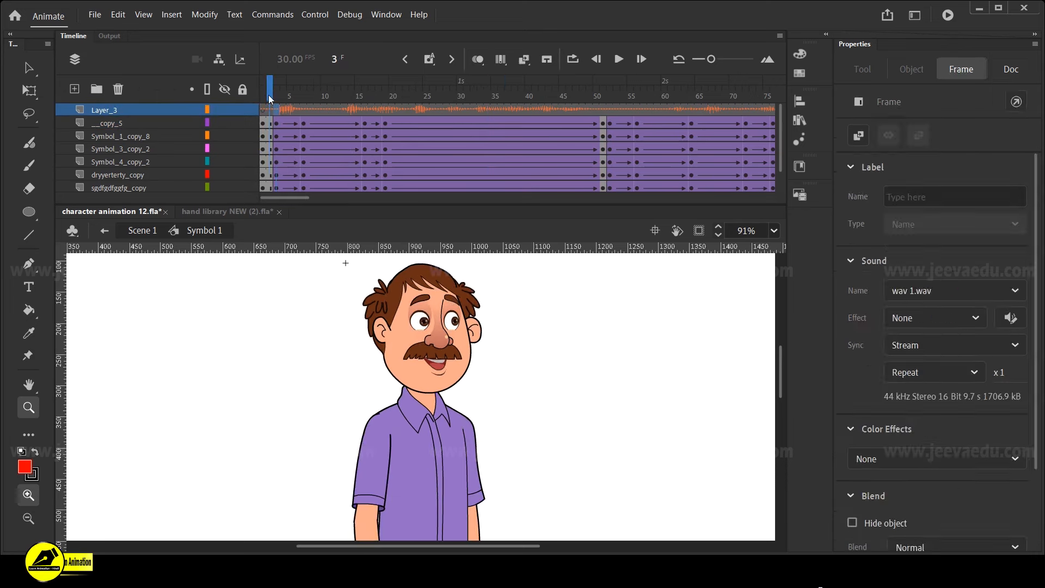
pyautogui.click(265, 94)
pyautogui.moveTo(714, 61); pyautogui.dragTo(717, 60)
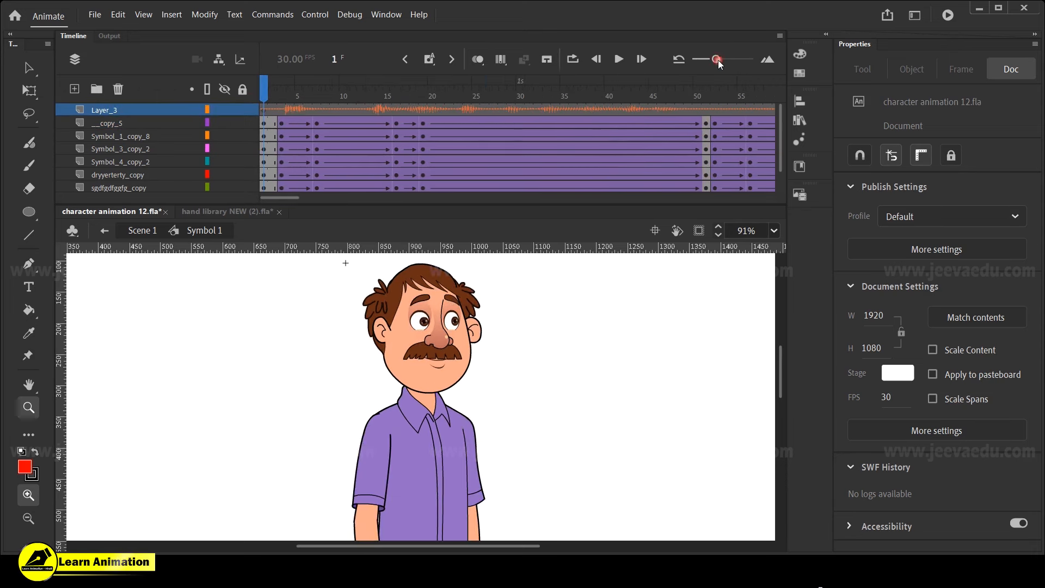
pyautogui.keyDown('alt'); pyautogui.click(439, 358); pyautogui.keyUp('alt')
pyautogui.moveTo(486, 491); pyautogui.dragTo(484, 463)
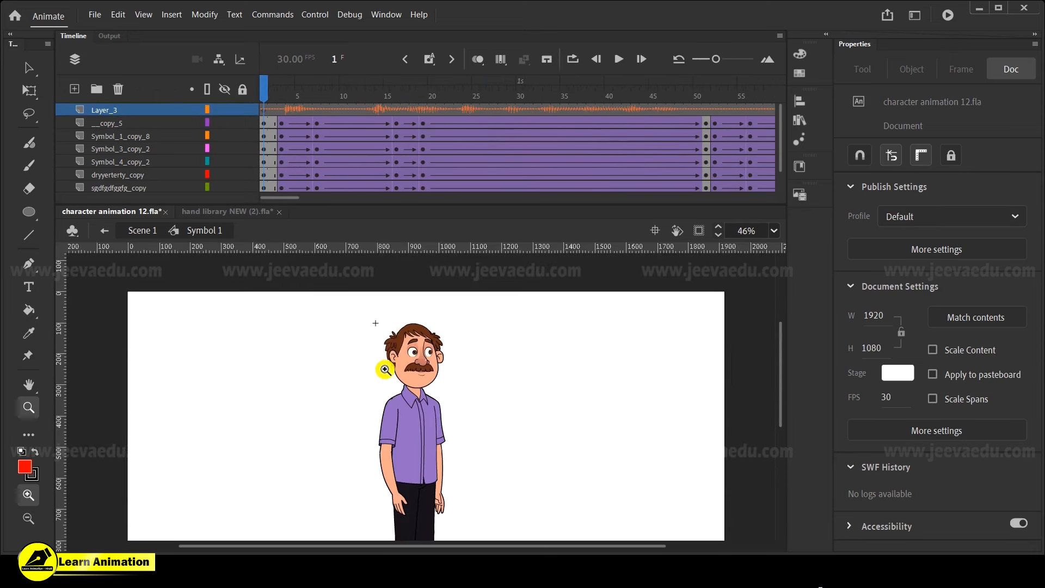
# Play the animation from frame 1 and replay it from frame 107 to examine the speech and gesture timing
pyautogui.moveTo(514, 424); pyautogui.dragTo(507, 361)
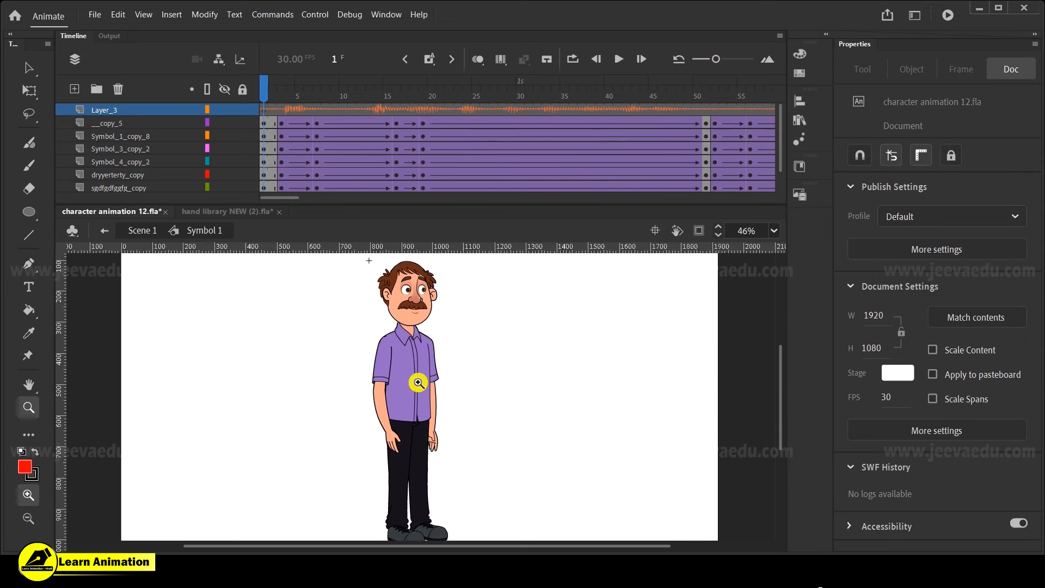
pyautogui.moveTo(301, 264); pyautogui.dragTo(544, 486)
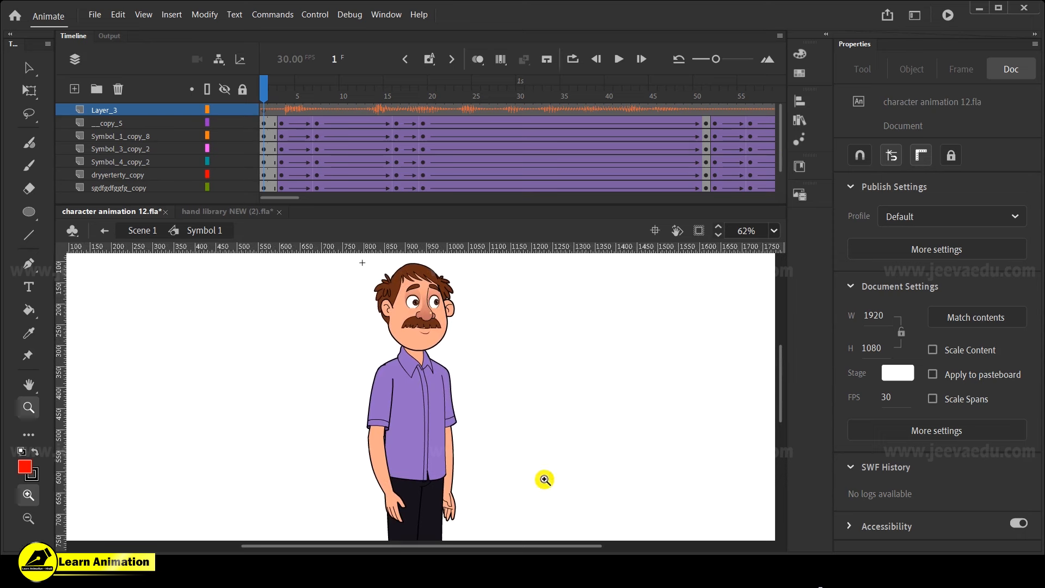
pyautogui.press('Return')
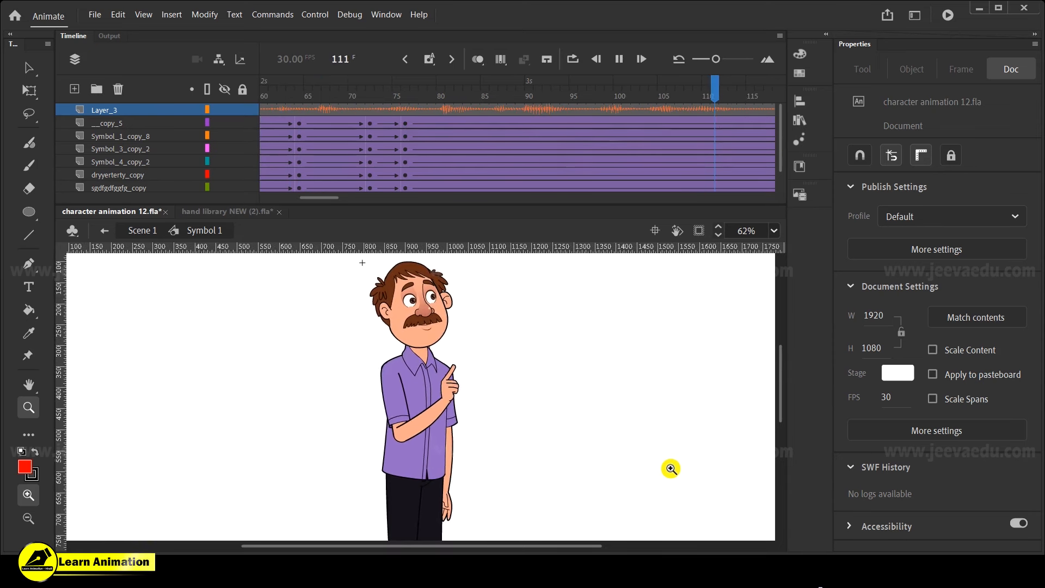
pyautogui.press('Return')
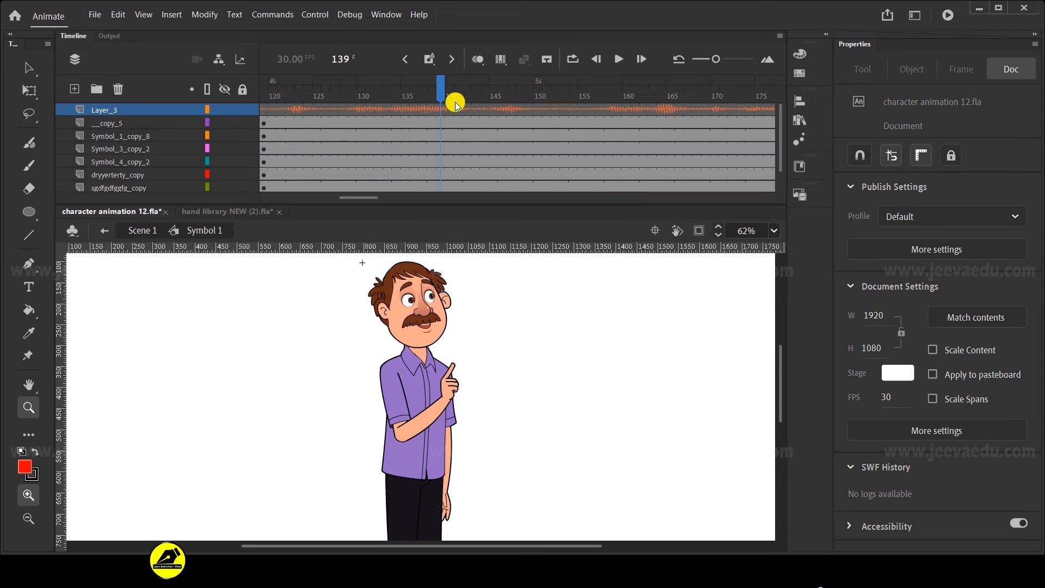
pyautogui.moveTo(354, 198); pyautogui.dragTo(337, 199)
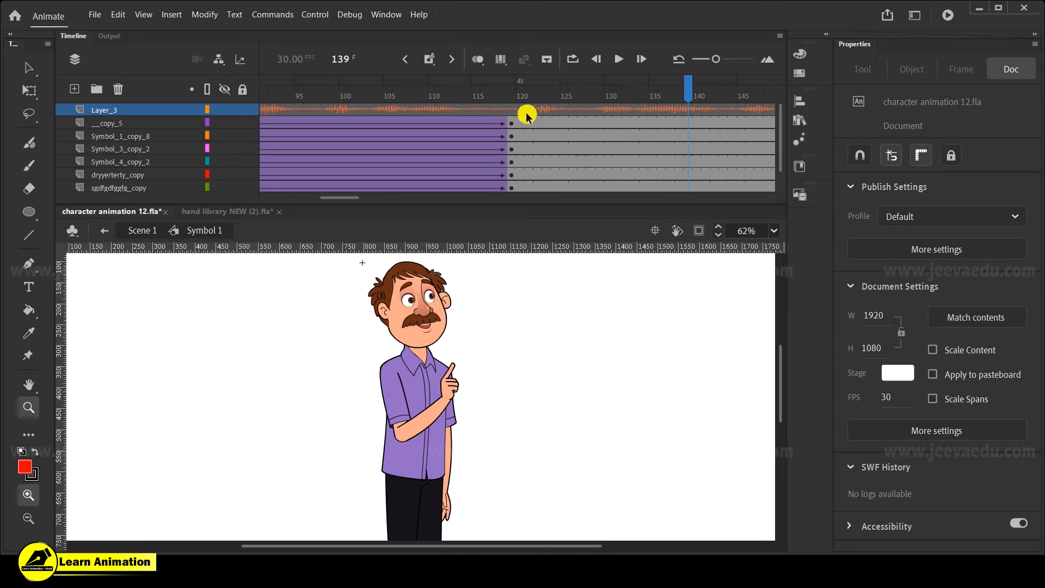
pyautogui.click(406, 110)
pyautogui.press('Return')
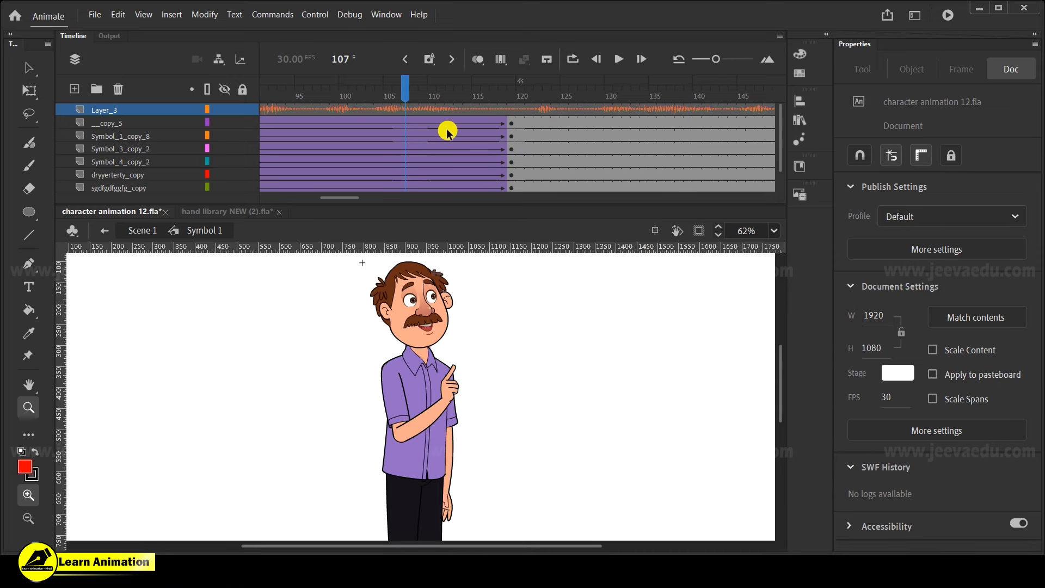
pyautogui.press('Return')
pyautogui.moveTo(387, 198); pyautogui.dragTo(356, 199)
# Insert keyframes at frames 123 and 132 on all of the character's body-part layers in Symbol 1
pyautogui.click(451, 122)
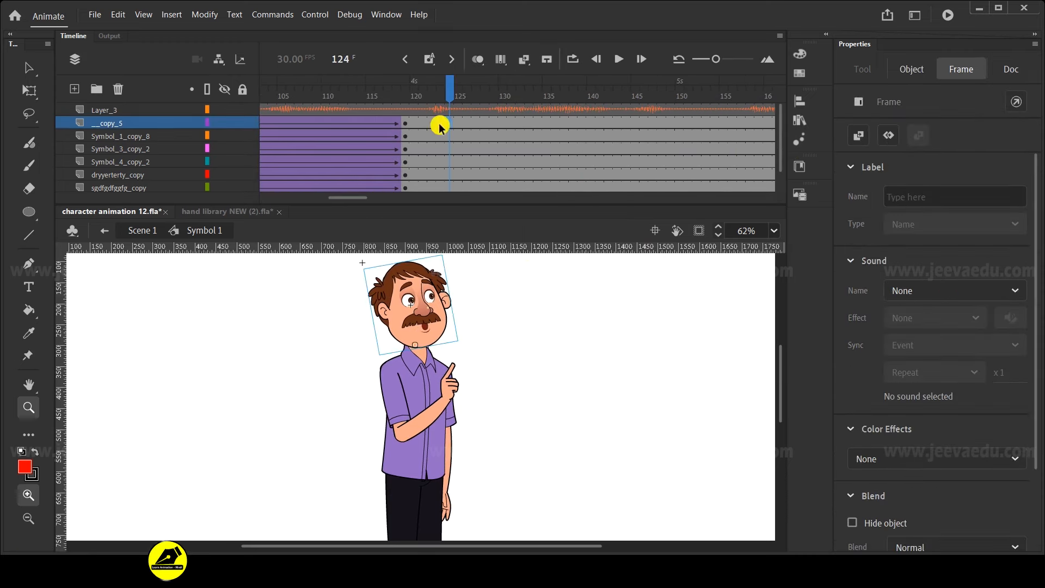
pyautogui.moveTo(440, 125); pyautogui.dragTo(442, 194)
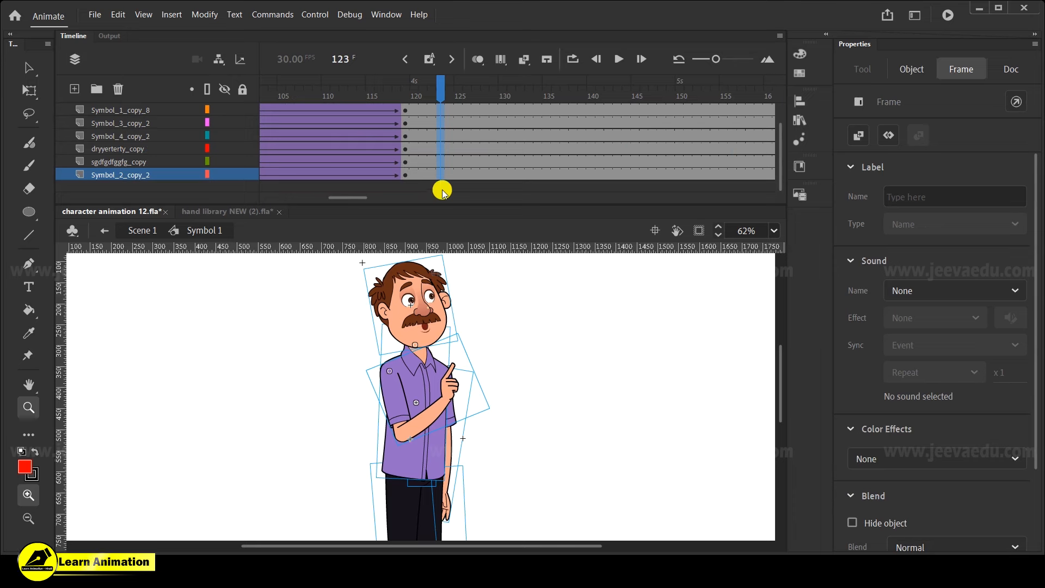
pyautogui.press('F6')
pyautogui.moveTo(524, 125); pyautogui.dragTo(522, 202)
pyautogui.press('F6')
# Create classic tweens on all body-part layers from frame 119 to 132 and set the ease-out to 100 for the frame 123–132 span
pyautogui.moveTo(436, 125); pyautogui.dragTo(453, 196)
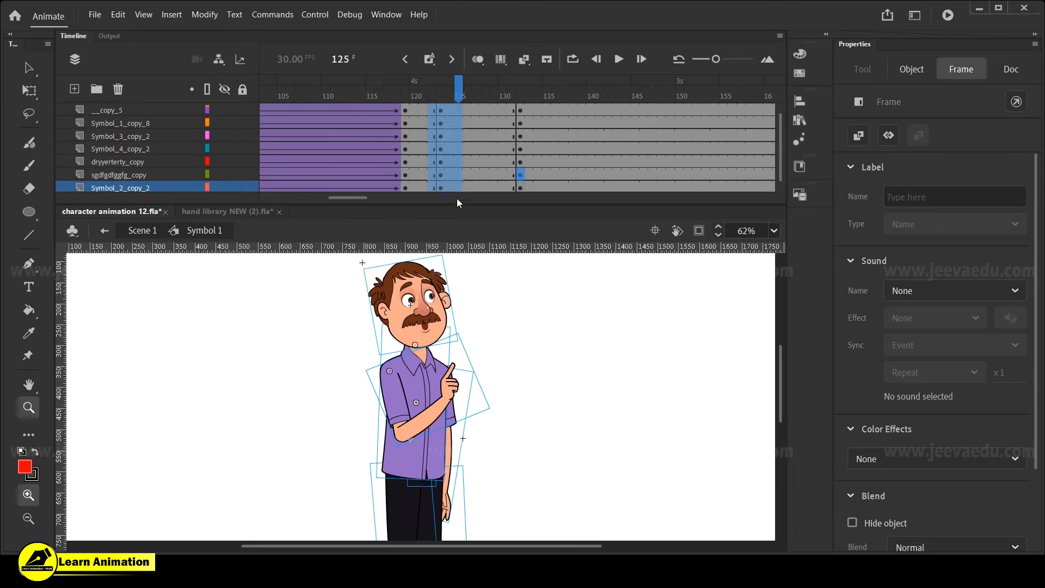
pyautogui.rightClick(438, 161)
pyautogui.click(473, 170)
pyautogui.click(462, 91)
pyautogui.moveTo(475, 124); pyautogui.dragTo(492, 218)
pyautogui.moveTo(1011, 294); pyautogui.dragTo(1004, 127)
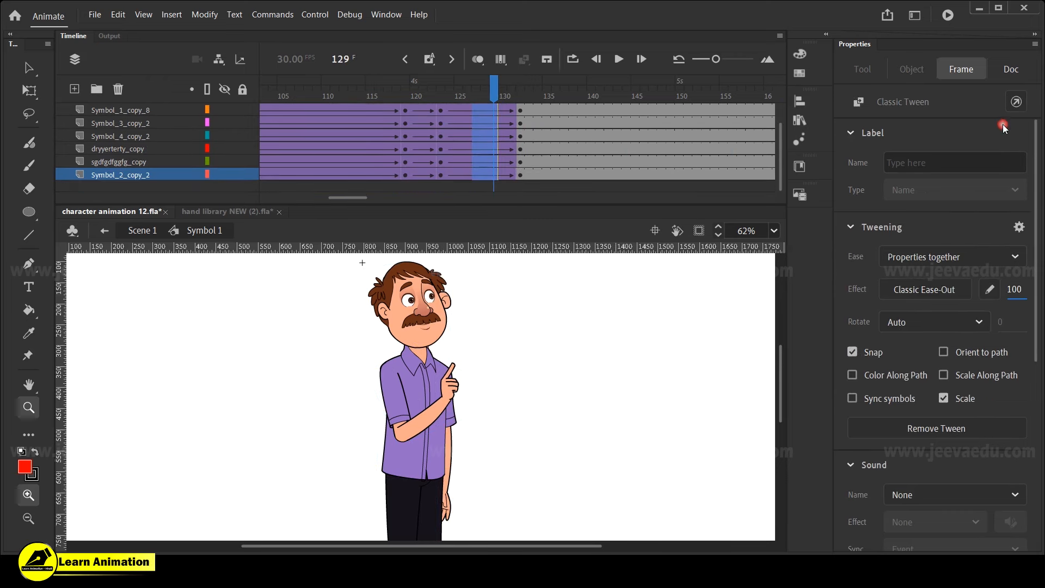
# Skew the whole character slightly forward at frame 123, adding a little extra forward lean to the upper body
pyautogui.moveTo(497, 91); pyautogui.dragTo(442, 111)
pyautogui.keyDown('alt'); pyautogui.click(421, 406); pyautogui.keyUp('alt')
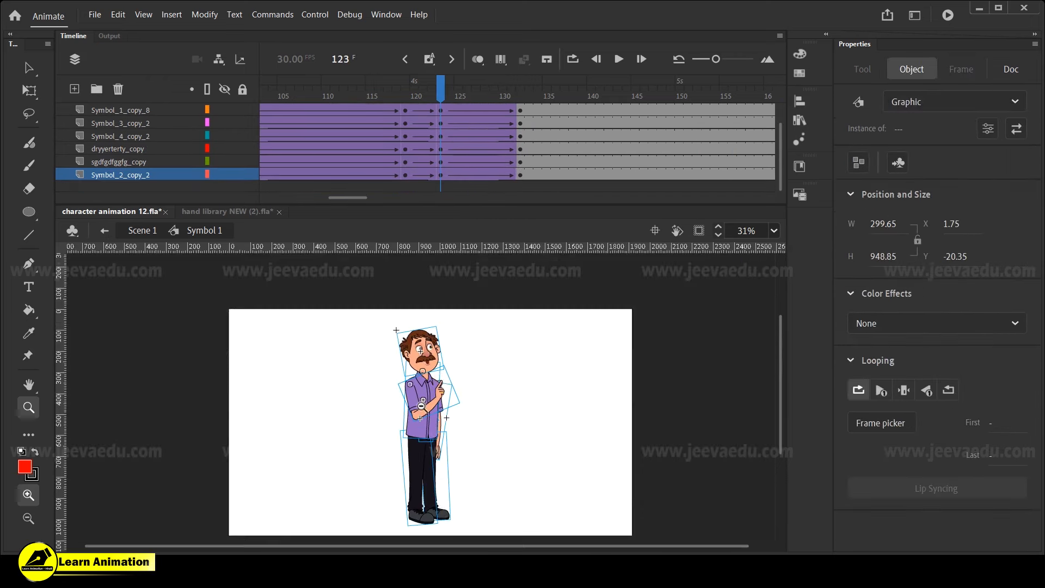
pyautogui.click(429, 419)
pyautogui.press('q')
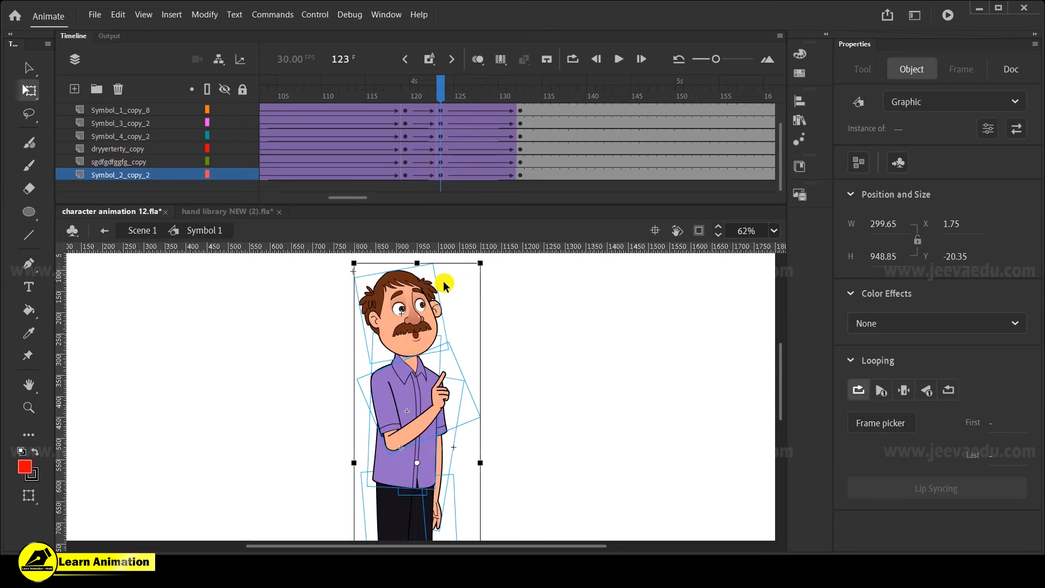
pyautogui.moveTo(444, 264); pyautogui.dragTo(448, 265)
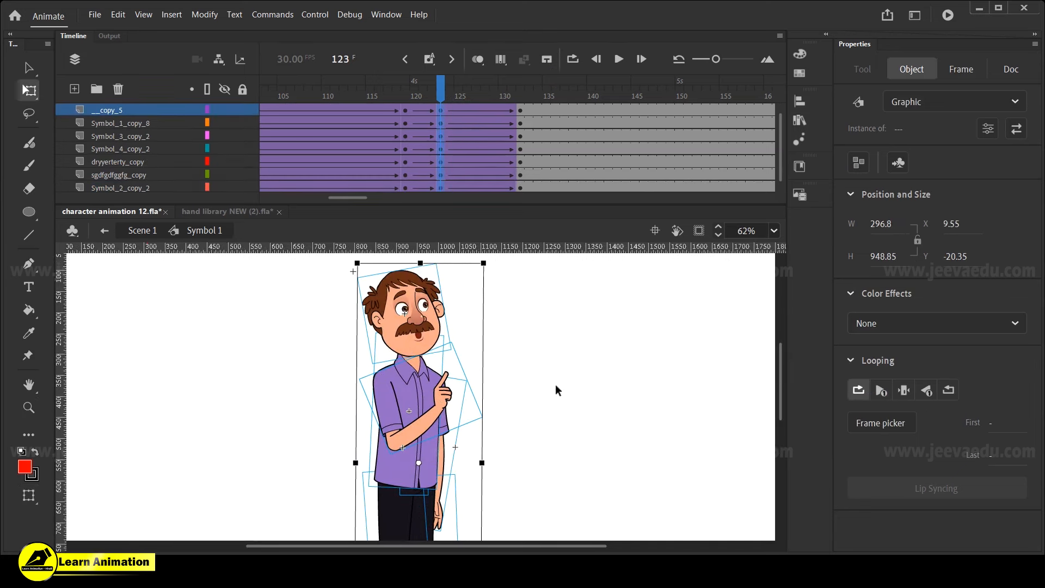
pyautogui.click(555, 386)
pyautogui.moveTo(328, 281); pyautogui.dragTo(458, 405)
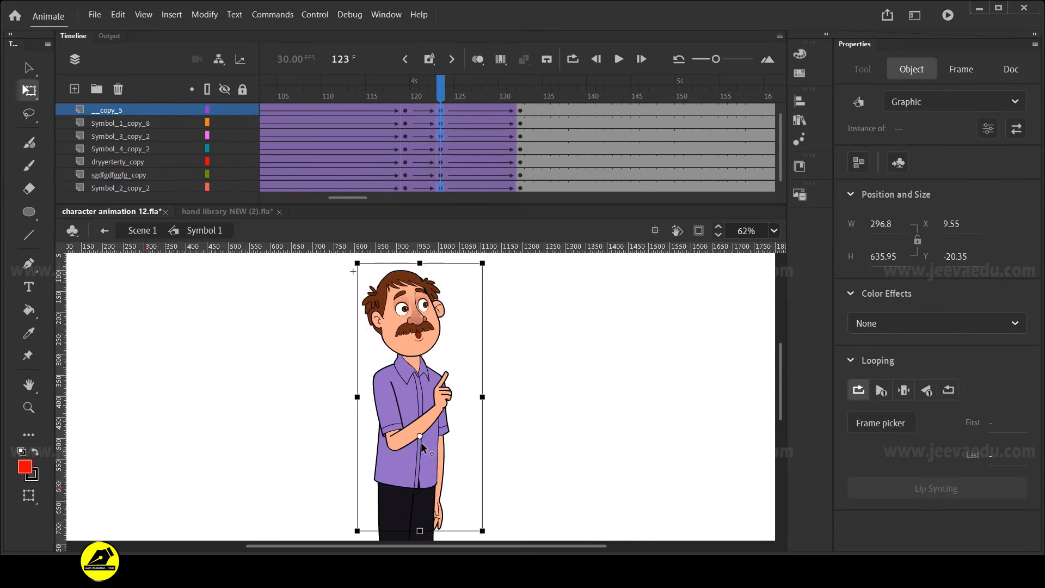
pyautogui.moveTo(488, 261); pyautogui.dragTo(493, 264)
pyautogui.click(525, 367)
# Rotate the hanging far arm and the pointing arm slightly to suit the forward lean at frame 123
pyautogui.click(436, 477)
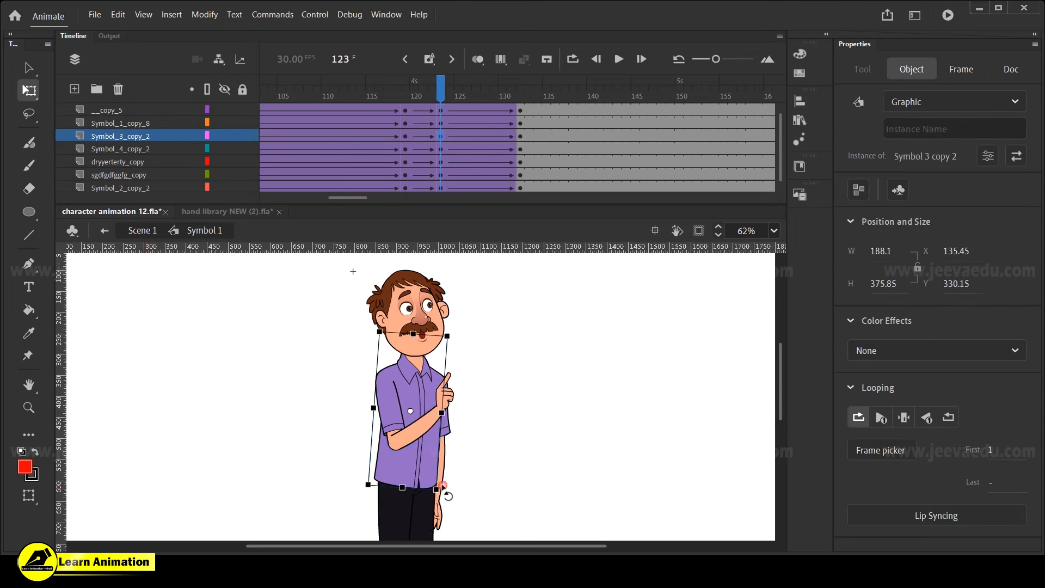
pyautogui.click(449, 433)
pyautogui.moveTo(448, 534); pyautogui.dragTo(444, 537)
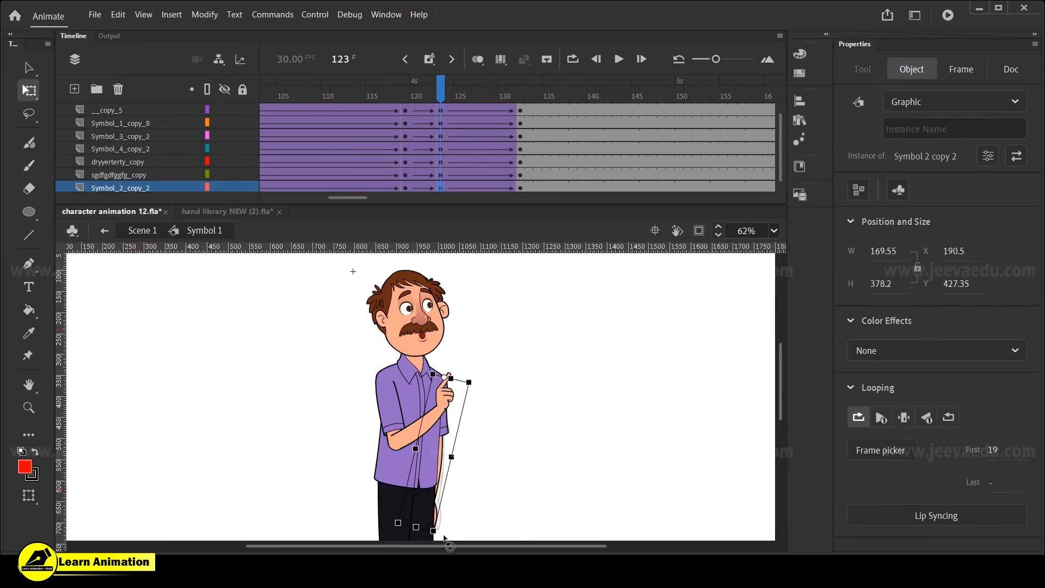
pyautogui.click(412, 318)
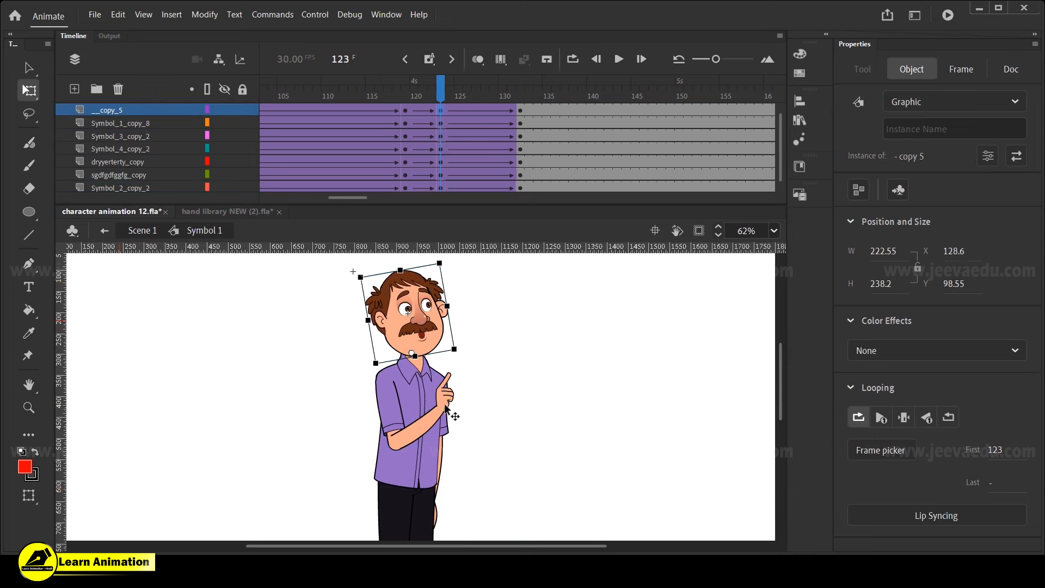
pyautogui.click(466, 386)
pyautogui.moveTo(490, 416); pyautogui.dragTo(493, 412)
# Select the character's upper body at frame 132 and rotate it backward, away from the pointing direction
pyautogui.moveTo(449, 96); pyautogui.dragTo(519, 96)
pyautogui.click(455, 420)
pyautogui.press('z')
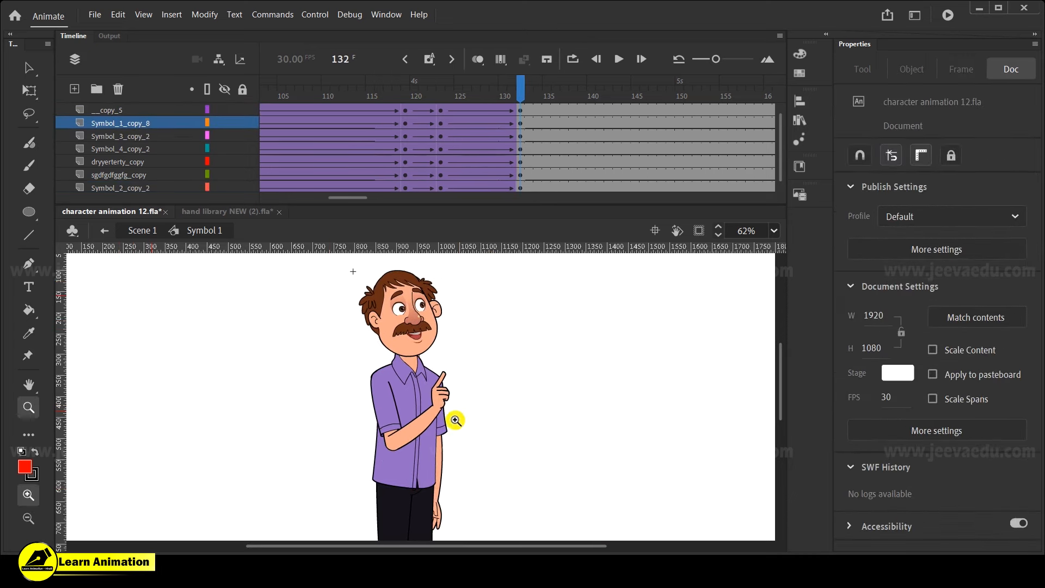
pyautogui.press('v')
pyautogui.moveTo(483, 513); pyautogui.dragTo(485, 514)
pyautogui.click(492, 443)
pyautogui.moveTo(314, 294); pyautogui.dragTo(492, 412)
pyautogui.press('q')
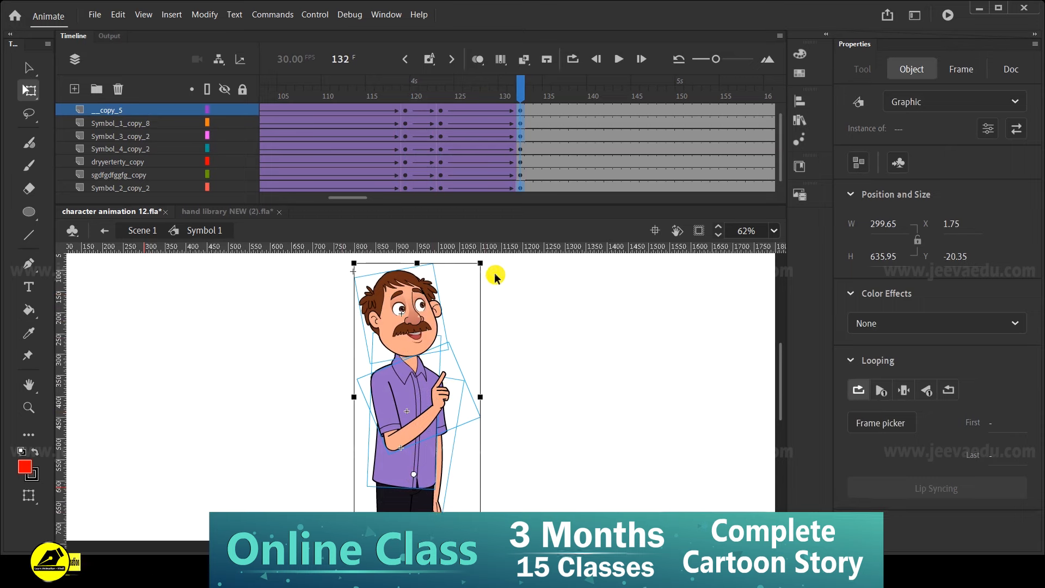
pyautogui.moveTo(496, 273); pyautogui.dragTo(469, 262)
# Rotate the head clockwise at frame 132 to sit more upright on the tilted body
pyautogui.press('z')
pyautogui.keyDown('alt'); pyautogui.click(442, 434); pyautogui.keyUp('alt')
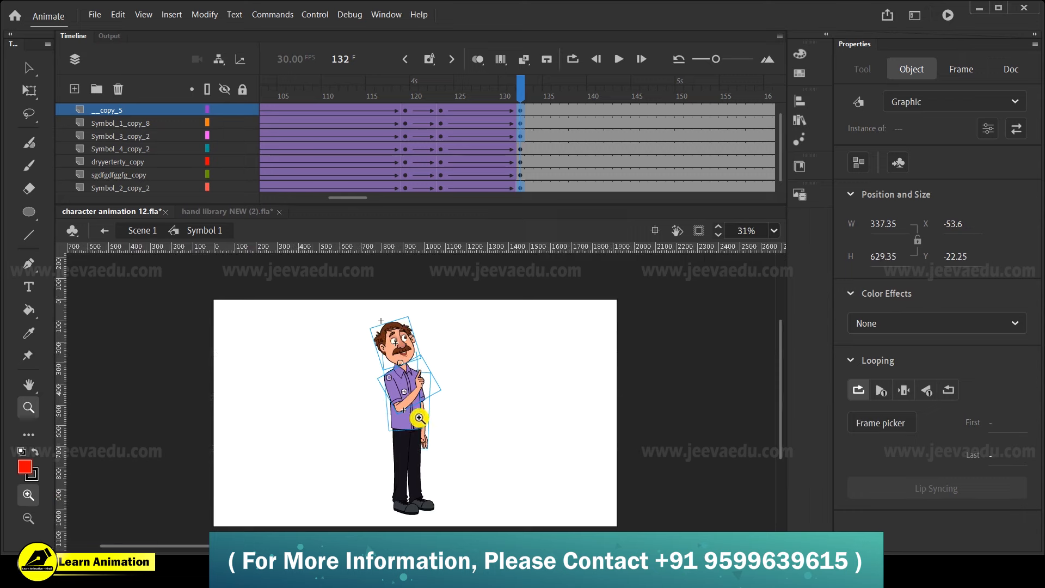
pyautogui.click(406, 396)
pyautogui.click(505, 485)
pyautogui.click(422, 318)
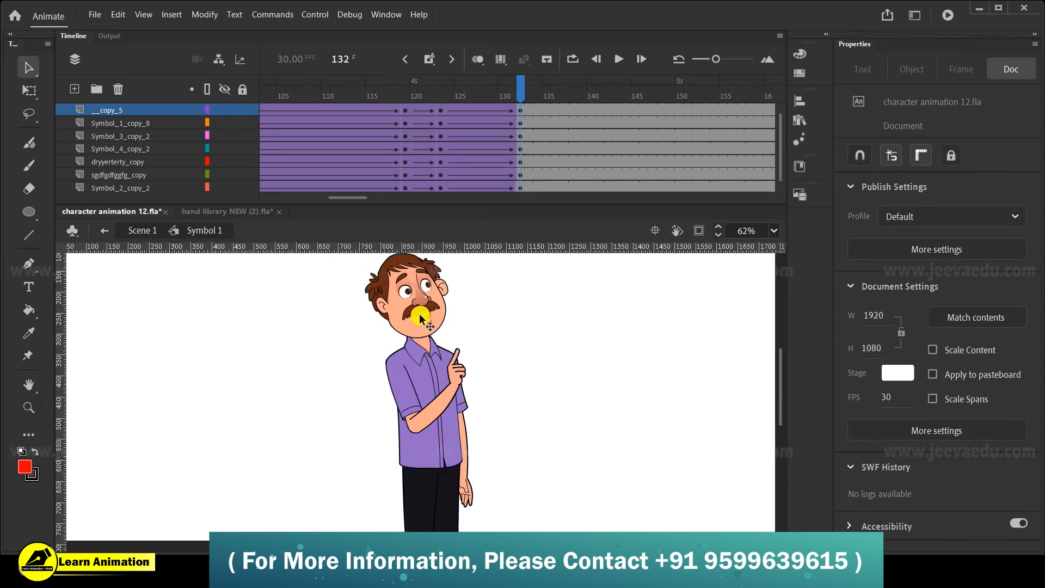
pyautogui.press('z')
pyautogui.keyDown('alt'); pyautogui.click(428, 319); pyautogui.keyUp('alt')
pyautogui.click(430, 408)
pyautogui.press('q')
pyautogui.moveTo(433, 311); pyautogui.dragTo(451, 336)
pyautogui.press('z')
pyautogui.keyDown('alt'); pyautogui.click(467, 431); pyautogui.keyUp('alt')
# Rotate the hanging far arm at frame 132 inward, closer to the body
pyautogui.moveTo(517, 94); pyautogui.dragTo(518, 158)
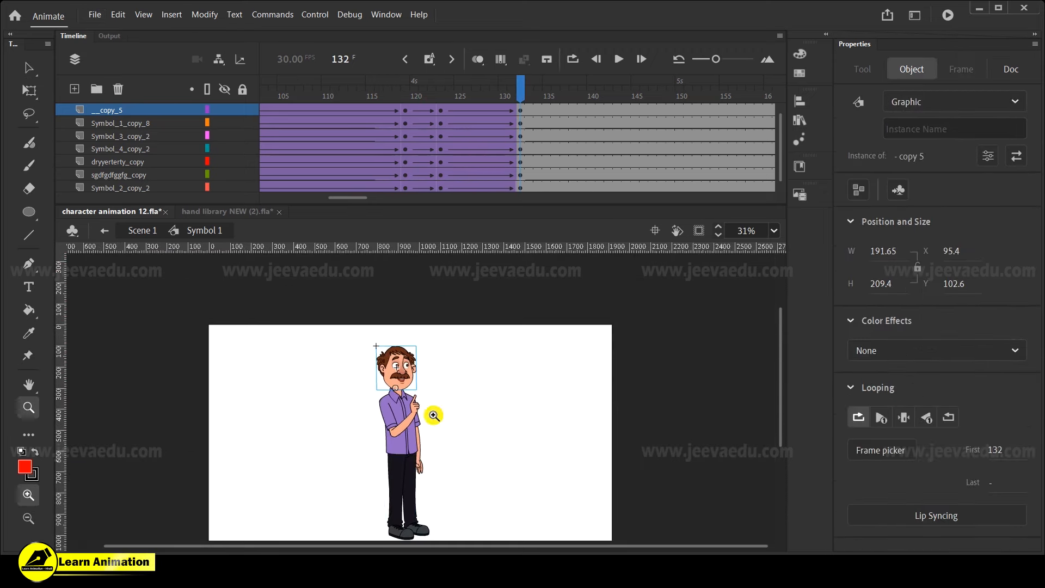
pyautogui.click(386, 417)
pyautogui.click(491, 510)
pyautogui.click(491, 511)
pyautogui.press('q')
pyautogui.moveTo(501, 524); pyautogui.dragTo(486, 527)
# Rotate the pointing arm upward at frame 132 and move its layer Symbol_1_copy_8 above the head layer __copy_5
pyautogui.click(487, 383)
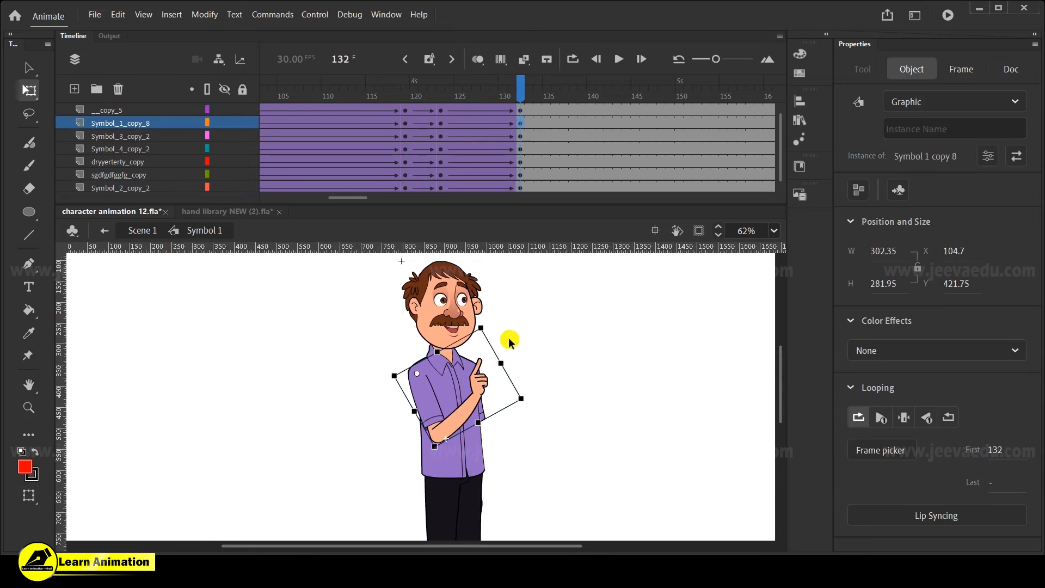
pyautogui.moveTo(527, 406); pyautogui.dragTo(558, 312)
pyautogui.moveTo(483, 404); pyautogui.dragTo(476, 351)
pyautogui.hotkey('ctrl', 'z')
pyautogui.moveTo(132, 124); pyautogui.dragTo(176, 119)
pyautogui.click(461, 400)
pyautogui.press('z')
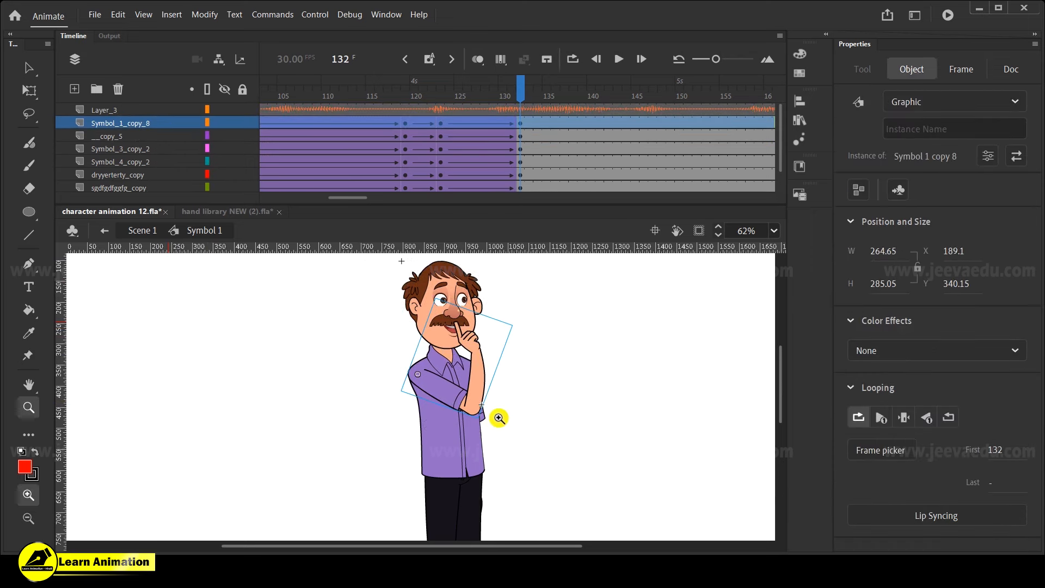
# Open the pointing-arm symbol and insert keyframes at frames 132 and 123 on its forearm layer
pyautogui.moveTo(473, 104); pyautogui.dragTo(520, 106)
pyautogui.click(441, 124)
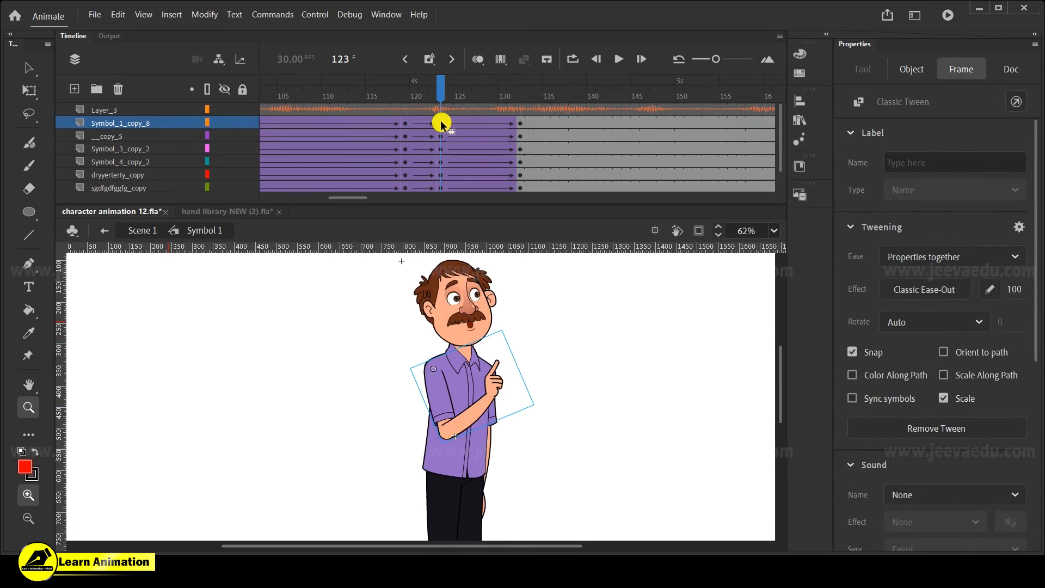
pyautogui.moveTo(445, 97); pyautogui.dragTo(520, 104)
pyautogui.click(458, 363)
pyautogui.press('v')
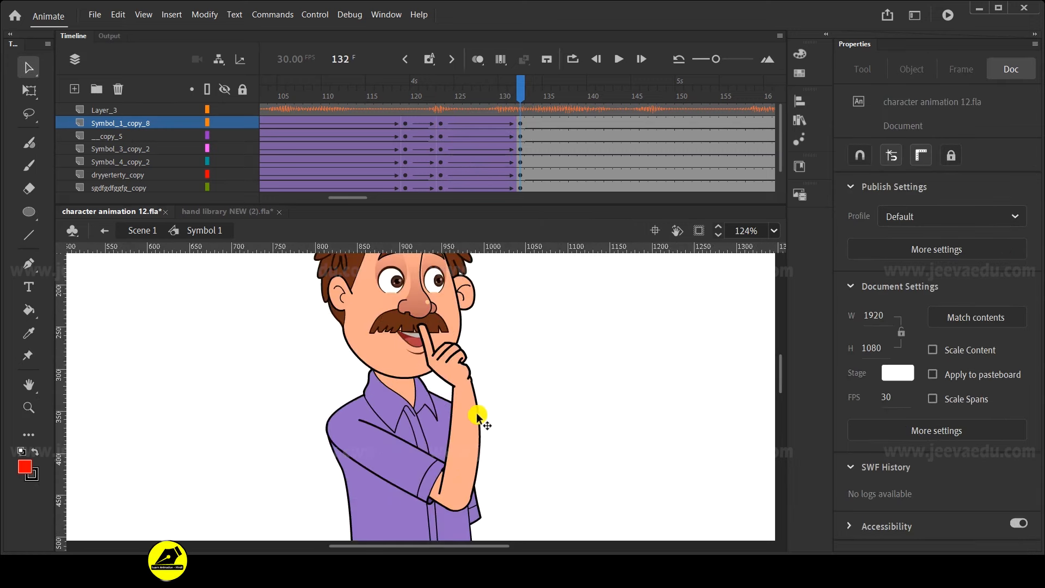
pyautogui.doubleClick(464, 422)
pyautogui.click(521, 111)
pyautogui.click(520, 110)
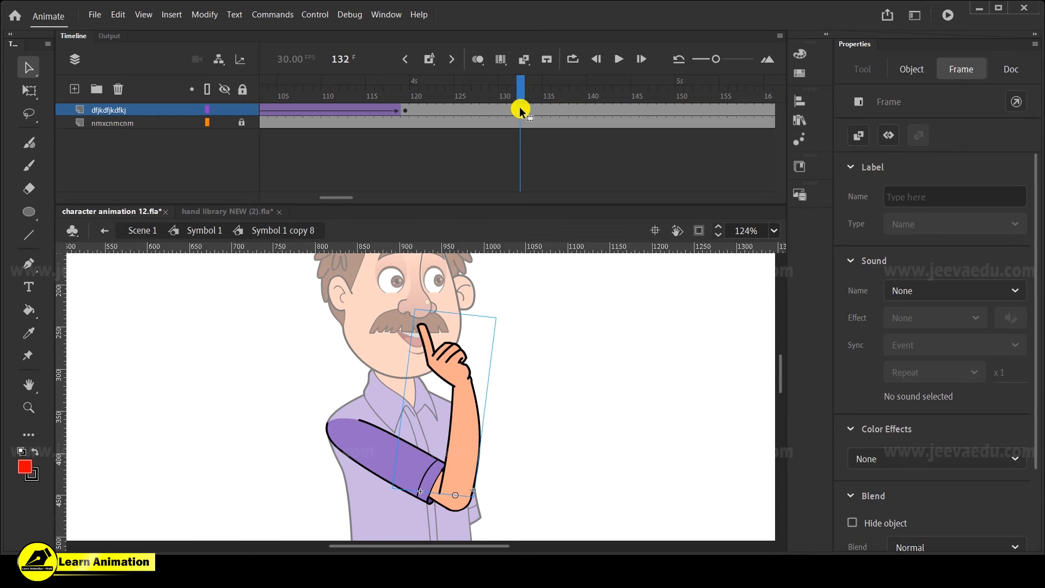
pyautogui.click(437, 110)
pyautogui.press('F6')
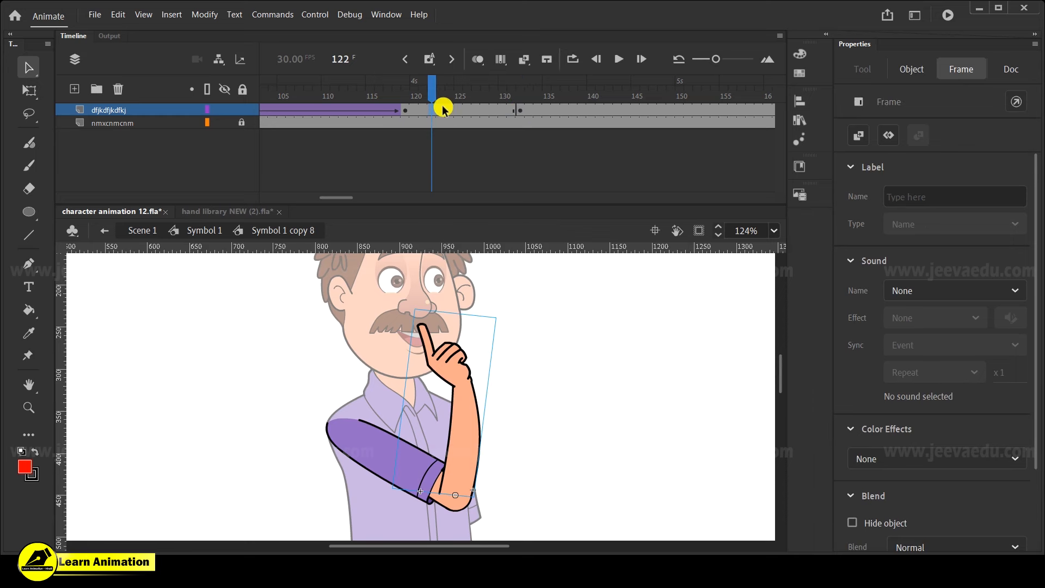
# Create a classic tween on the forearm layer between frames 123 and 132 and swing the forearm outward at frame 132
pyautogui.rightClick(457, 107)
pyautogui.click(503, 113)
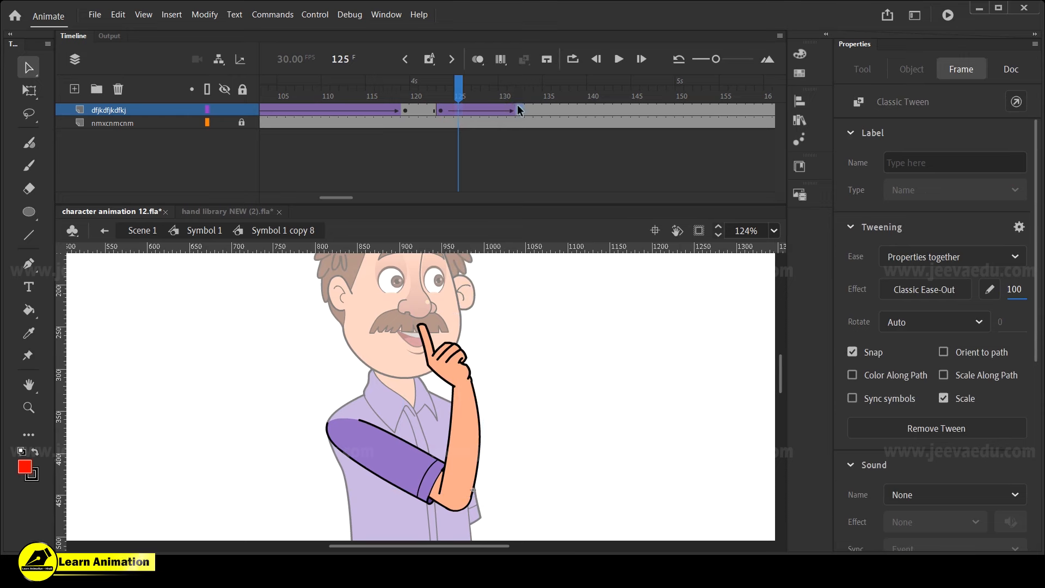
pyautogui.click(517, 107)
pyautogui.press('q')
pyautogui.moveTo(507, 306); pyautogui.dragTo(650, 415)
pyautogui.moveTo(497, 133); pyautogui.dragTo(565, 132)
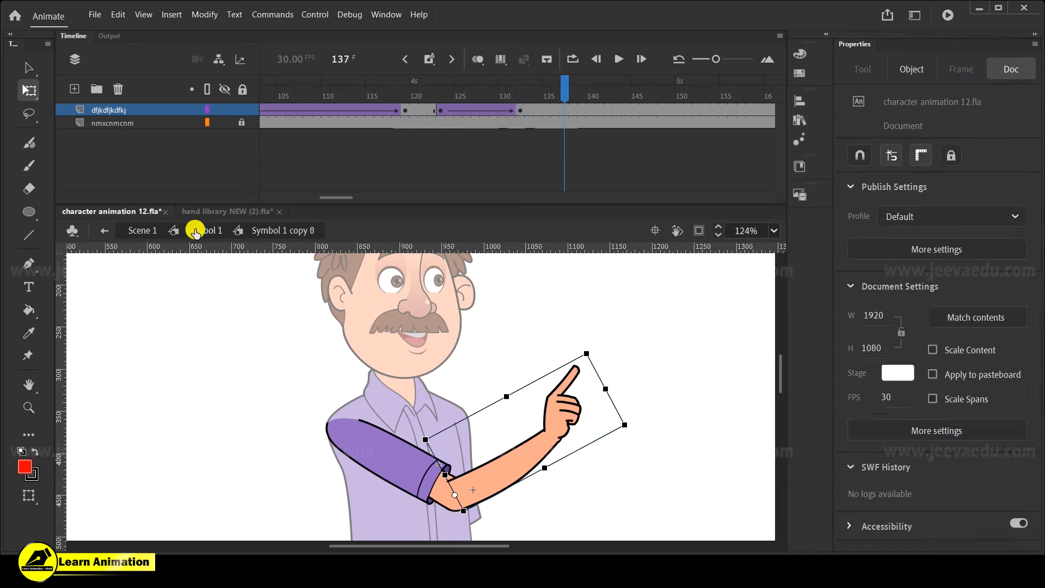
# Return to Symbol 1 and play the frames from around 119 to examine the new arm movement
pyautogui.click(194, 229)
pyautogui.moveTo(467, 98); pyautogui.dragTo(362, 115)
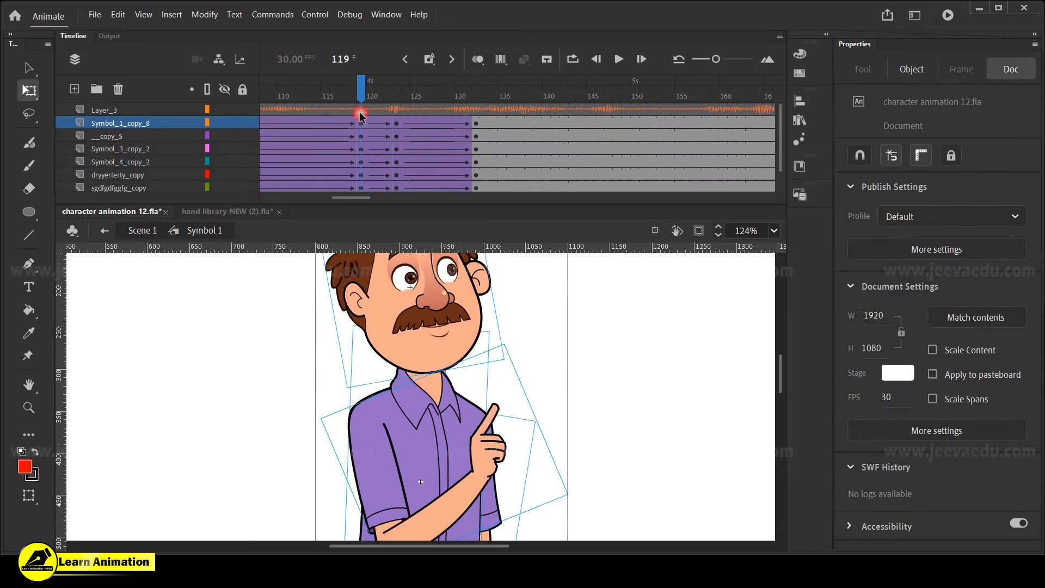
pyautogui.press('Return')
pyautogui.press('Return')
pyautogui.moveTo(464, 99); pyautogui.dragTo(347, 111)
pyautogui.press('Return')
pyautogui.press('Return')
# Rotate the whole pointing arm slightly downward at frame 132
pyautogui.click(476, 124)
pyautogui.click(551, 413)
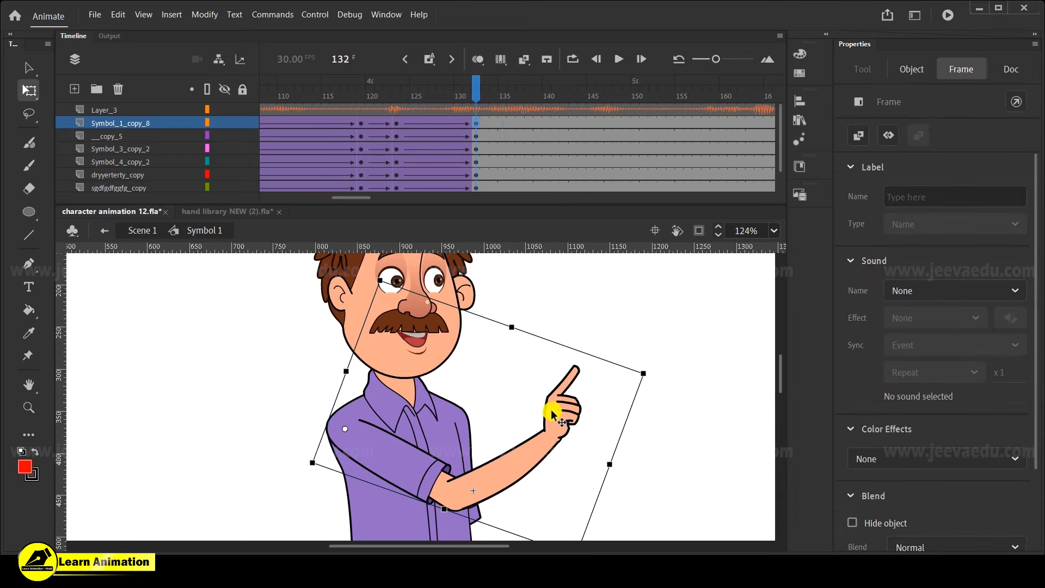
pyautogui.moveTo(646, 373); pyautogui.dragTo(651, 385)
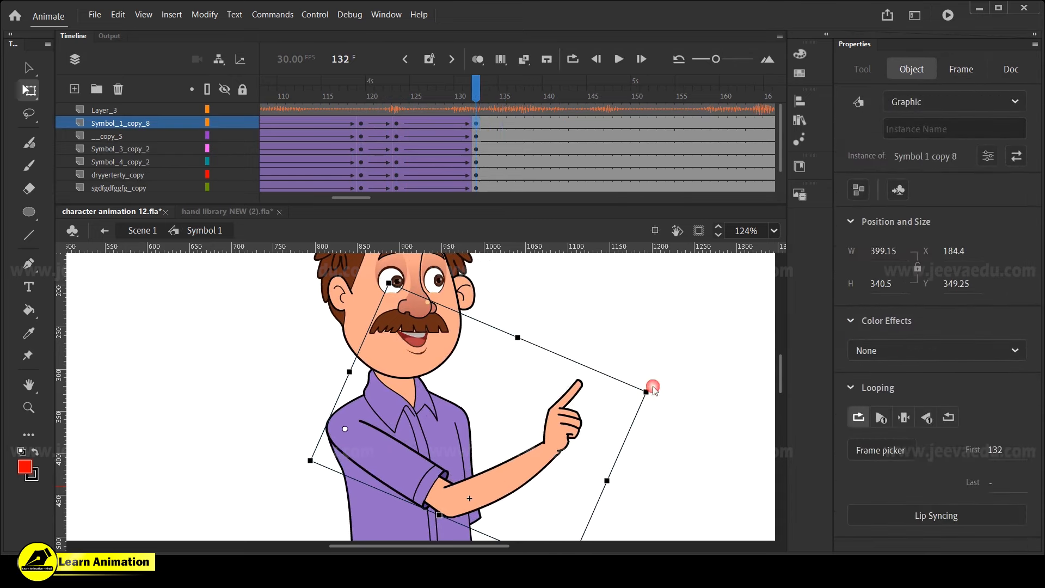
# Open the pointing-arm symbol at frame 132 and enter the forearm symbol inside it
pyautogui.click(372, 116)
pyautogui.moveTo(373, 116); pyautogui.dragTo(473, 146)
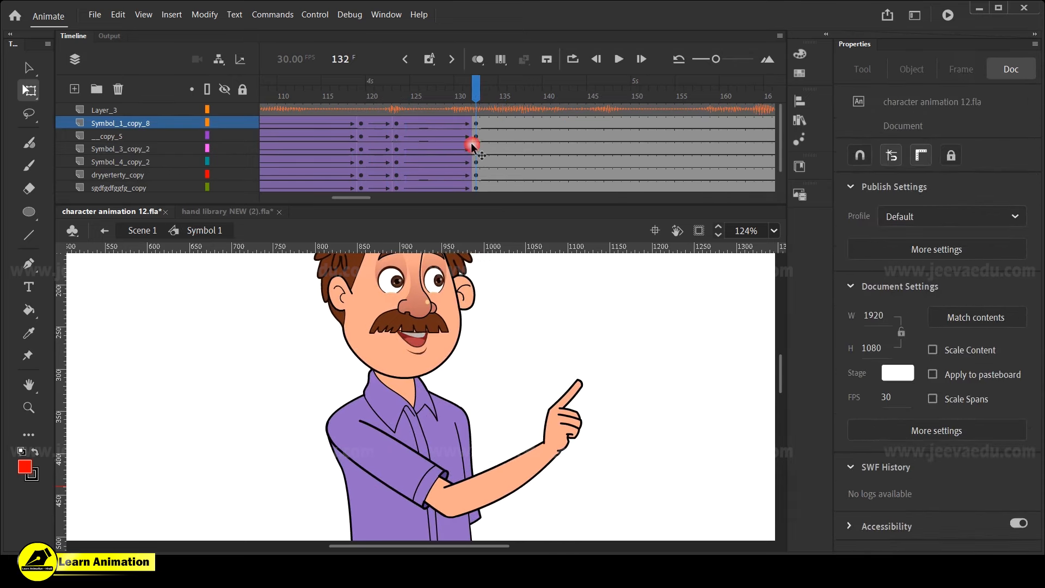
pyautogui.doubleClick(573, 429)
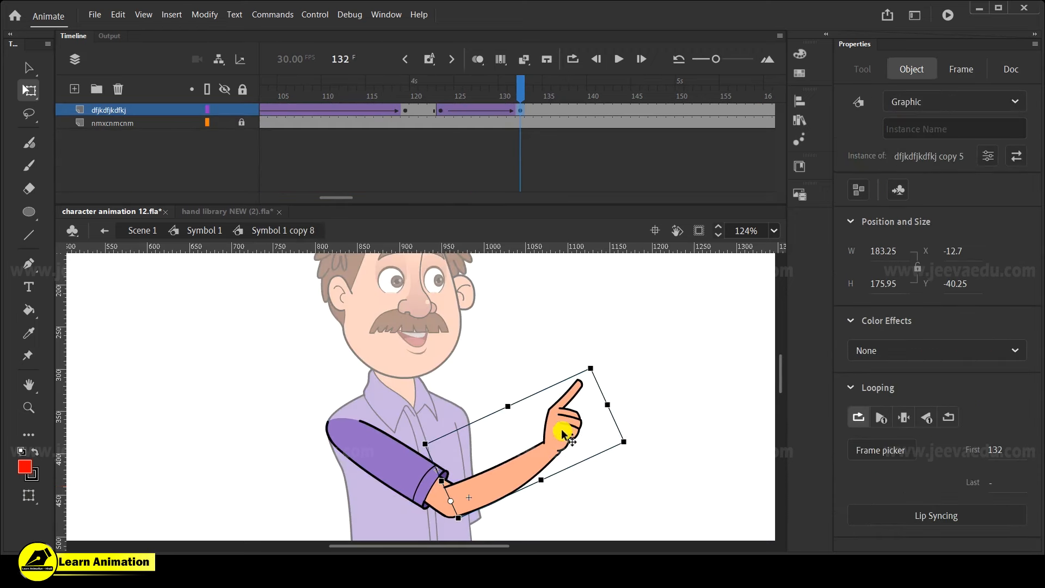
pyautogui.press('z')
pyautogui.click(551, 434)
pyautogui.press('v')
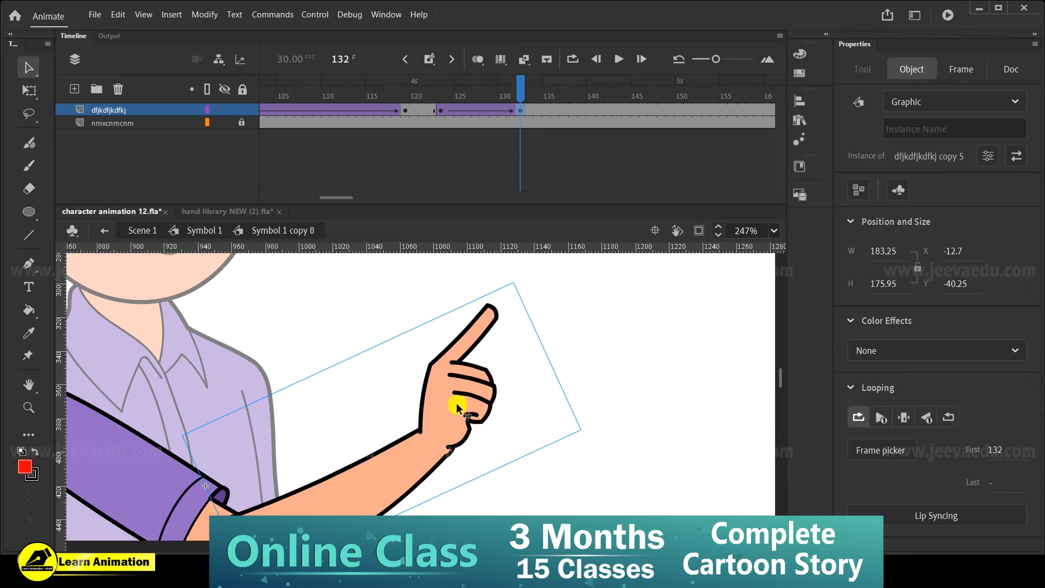
pyautogui.click(437, 112)
pyautogui.click(518, 110)
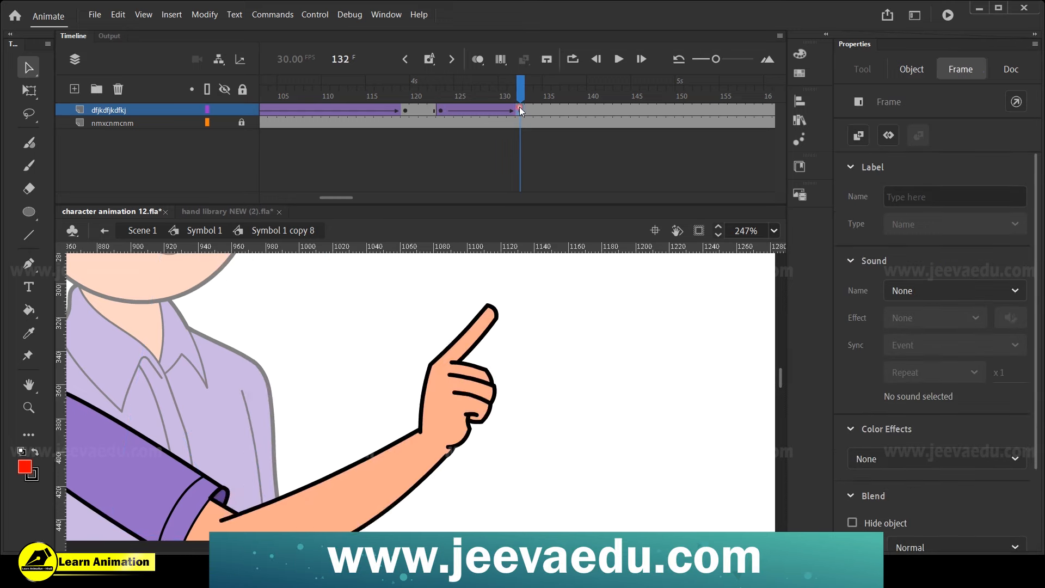
pyautogui.doubleClick(459, 408)
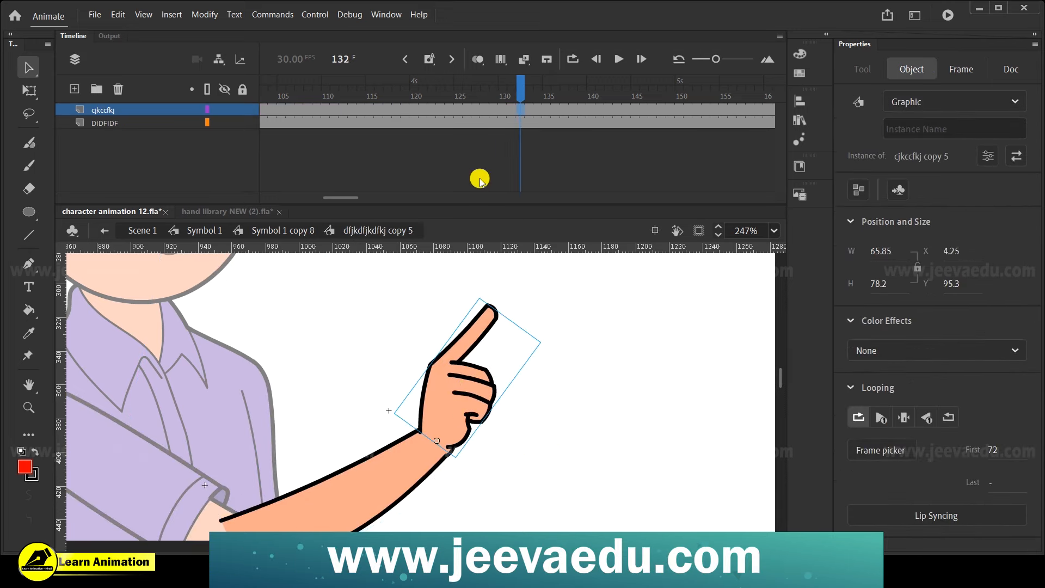
# On the hand layer, insert keyframes at frames 132 and 123 and create a classic tween between them with Classic Ease-Out 100
pyautogui.press('F6')
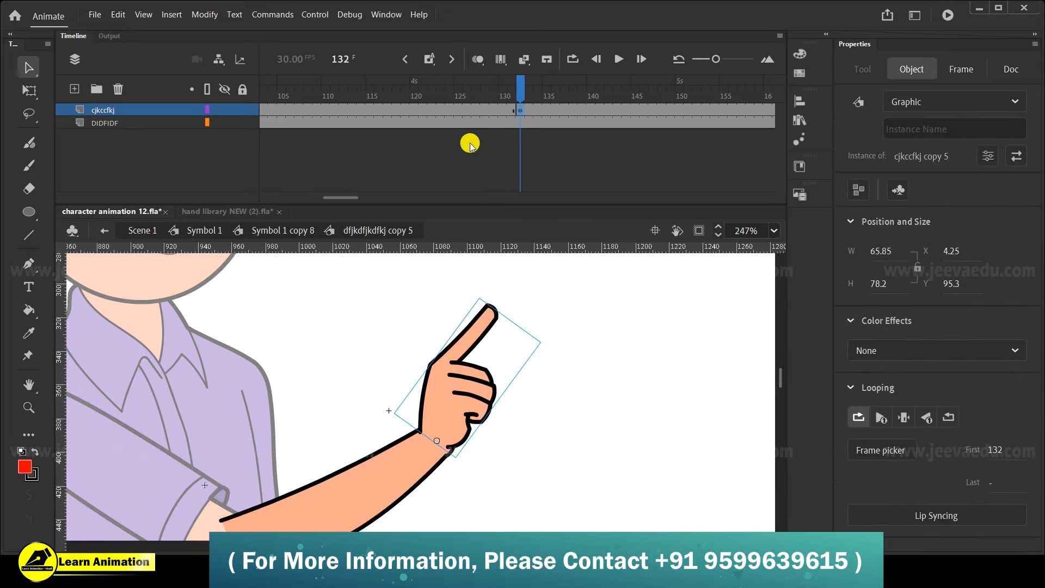
pyautogui.click(442, 112)
pyautogui.rightClick(467, 110)
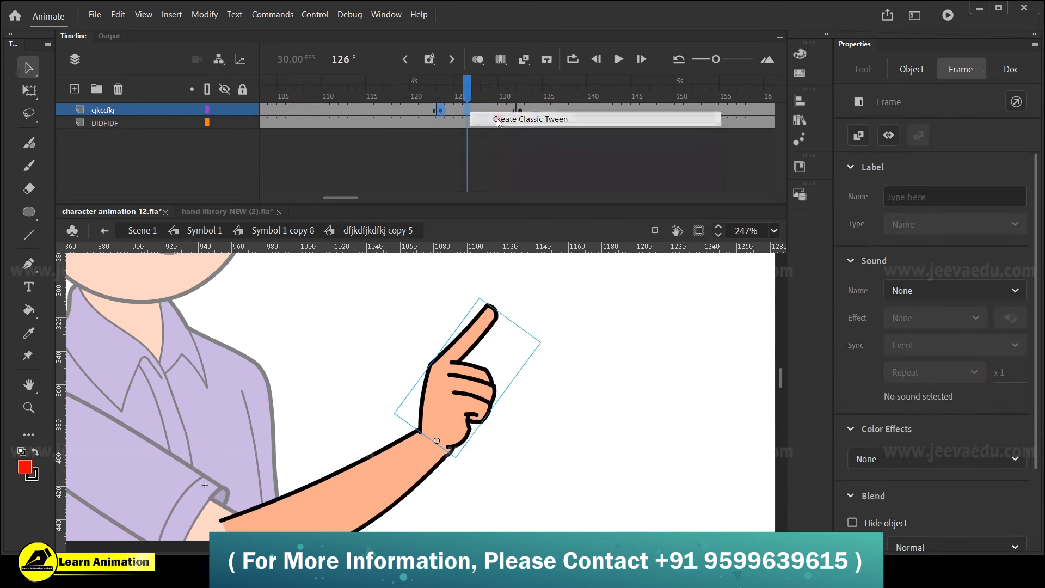
pyautogui.click(493, 116)
pyautogui.moveTo(1007, 289); pyautogui.dragTo(1006, 157)
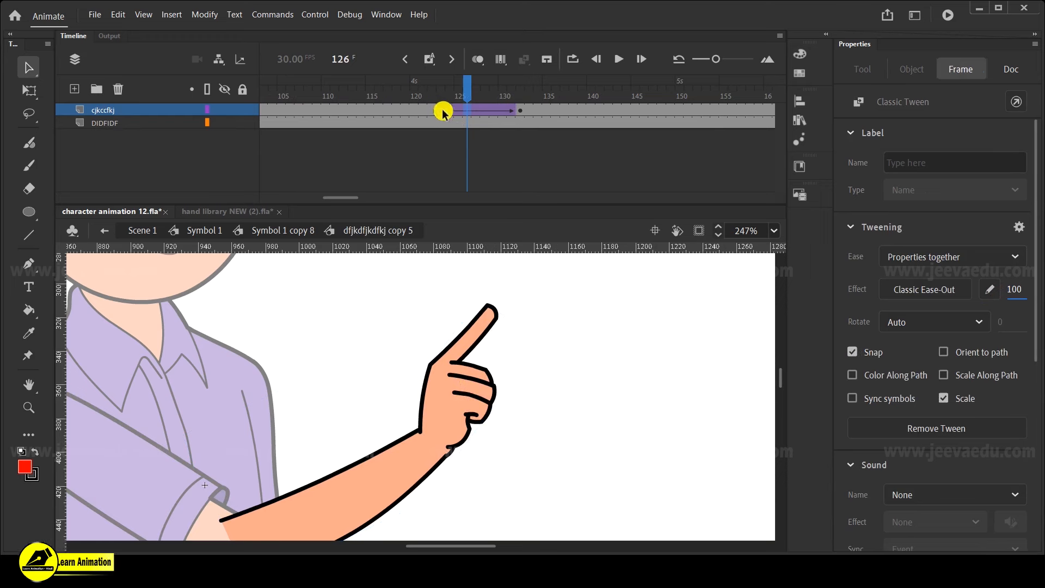
pyautogui.moveTo(451, 114); pyautogui.dragTo(464, 110)
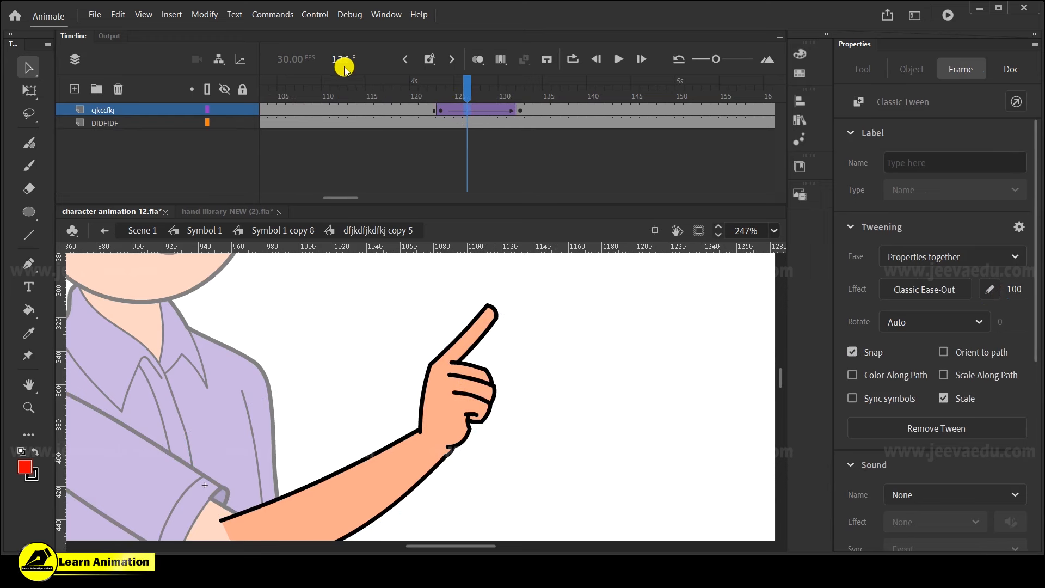
# Inside the hand symbol, switch to the open-hand pose, frame 1 of the Frame Picker, with a new keyframe at frame 126
pyautogui.click(521, 110)
pyautogui.click(462, 383)
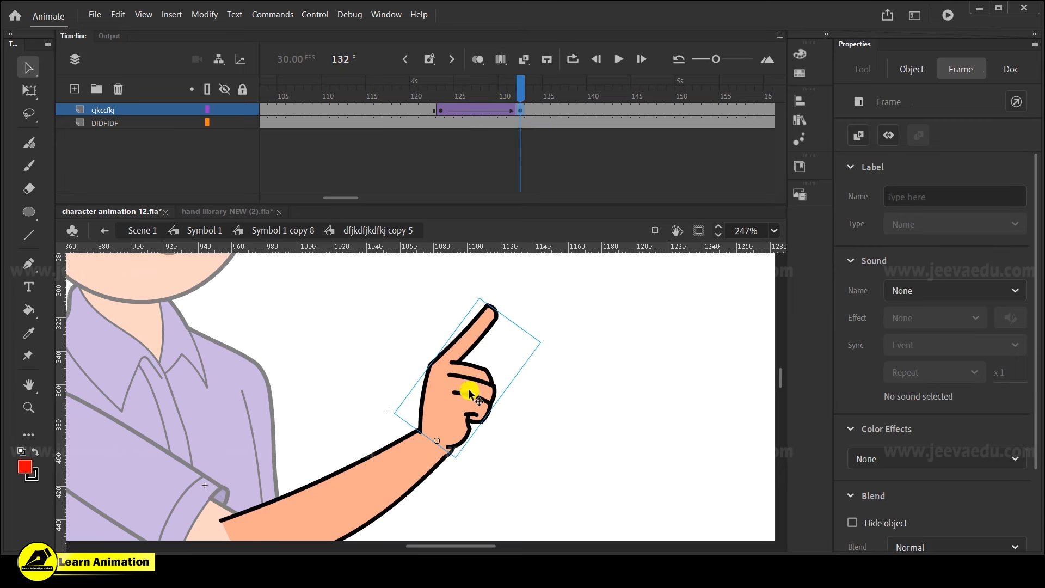
pyautogui.doubleClick(467, 395)
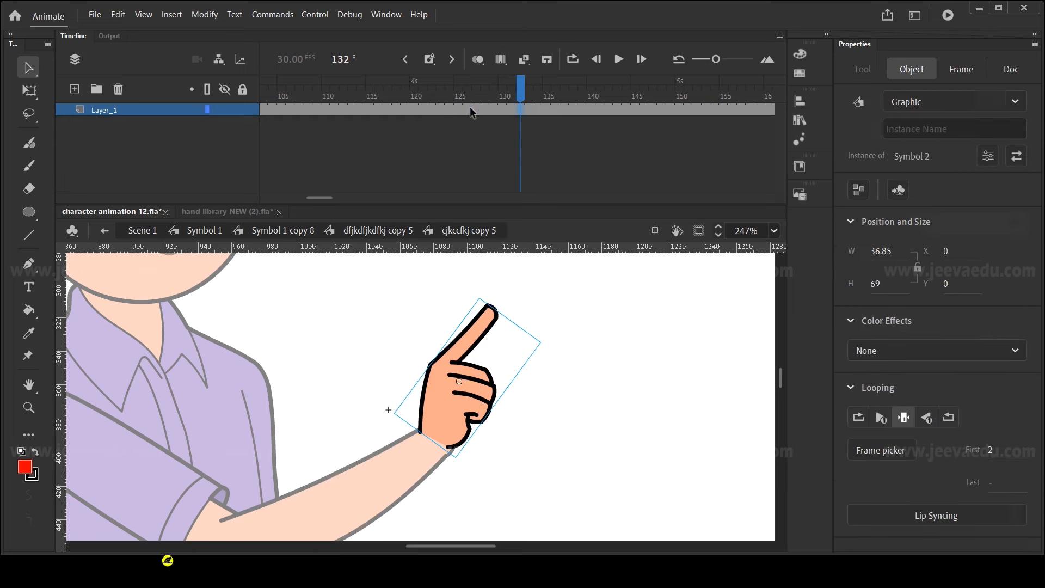
pyautogui.click(470, 110)
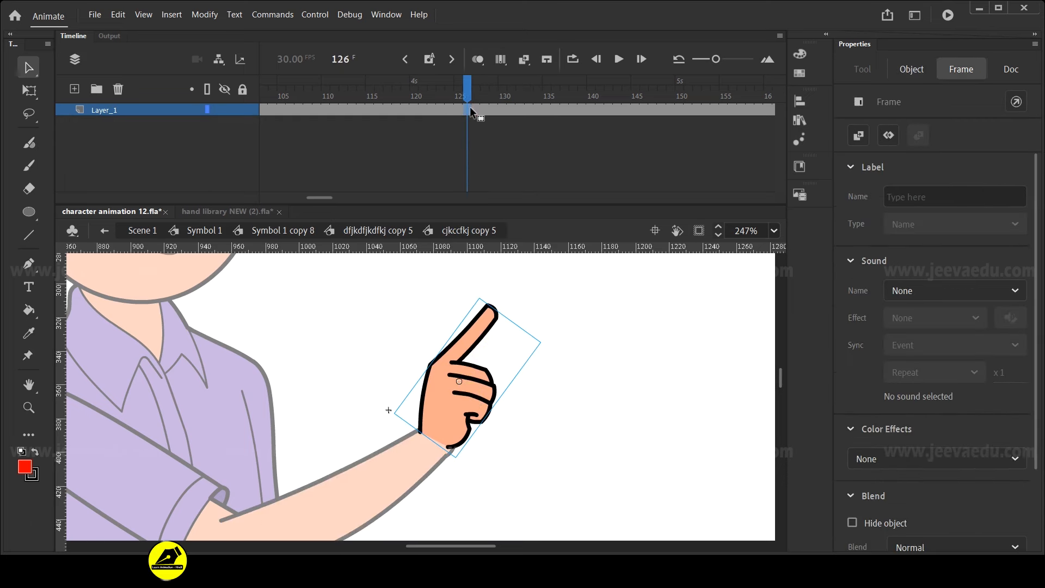
pyautogui.click(474, 397)
pyautogui.click(877, 456)
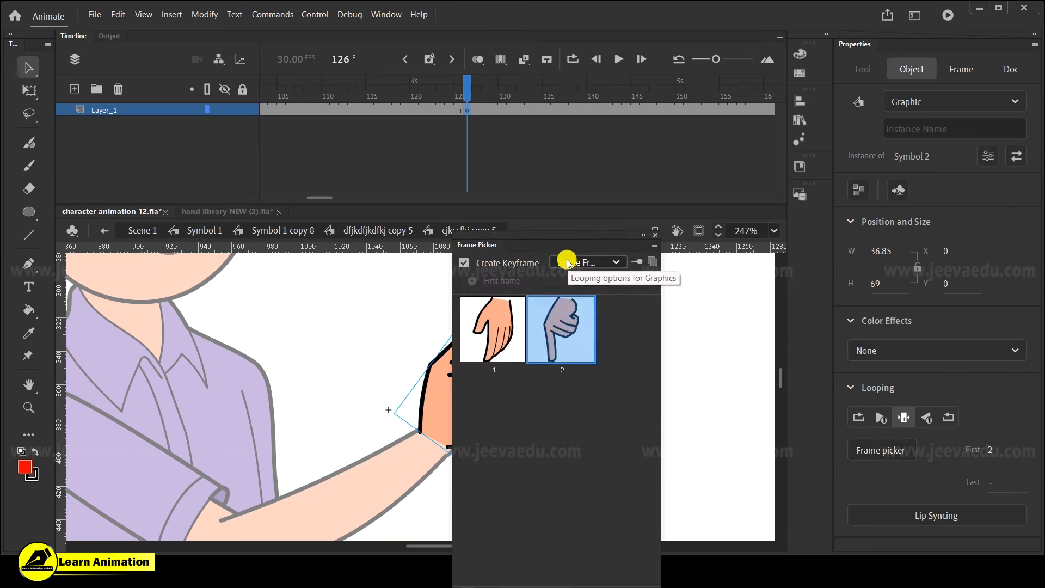
pyautogui.moveTo(573, 237); pyautogui.dragTo(669, 304)
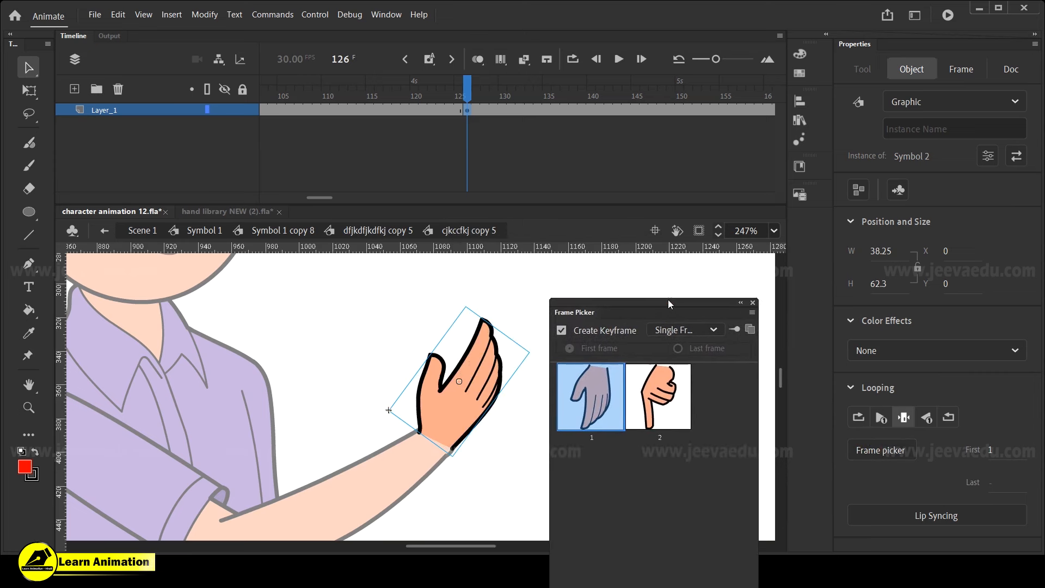
pyautogui.click(753, 303)
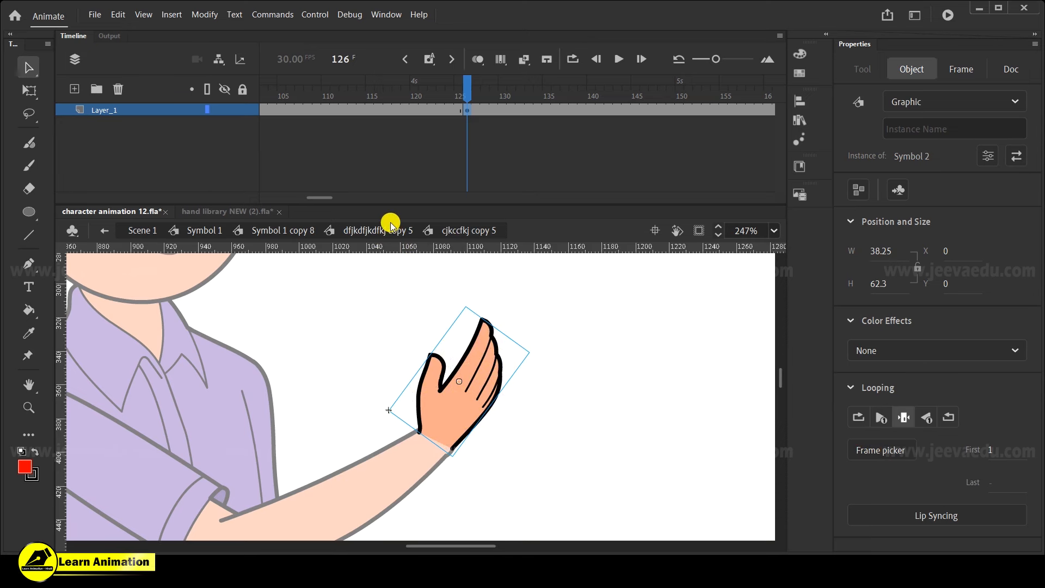
# Return to the forearm symbol and rotate the open hand downward at the wrist at frame 132
pyautogui.moveTo(472, 114)
pyautogui.mouseDown()
pyautogui.moveTo(443, 96)
pyautogui.moveTo(481, 105)
pyautogui.mouseUp()
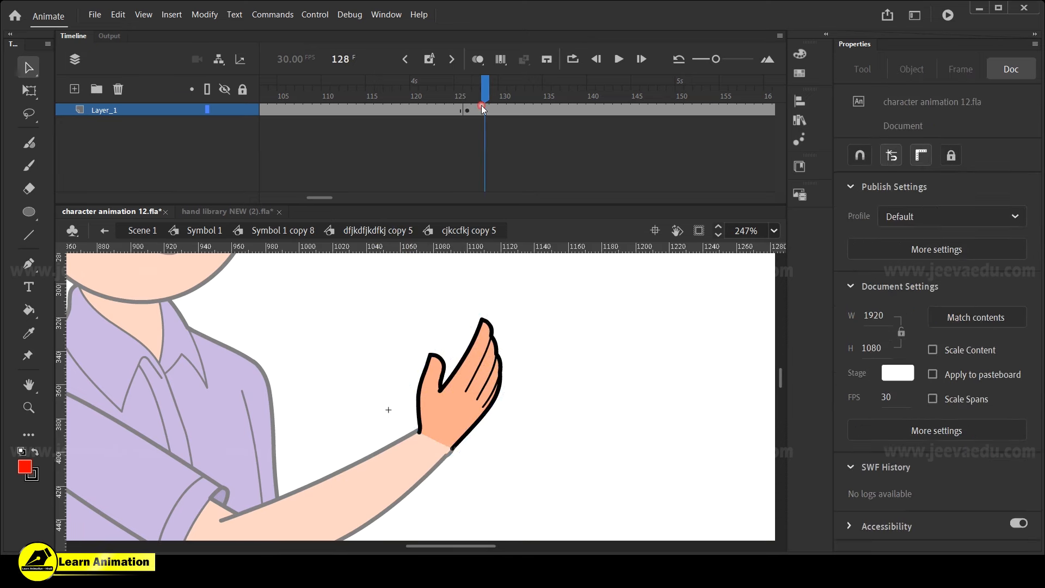
pyautogui.click(378, 231)
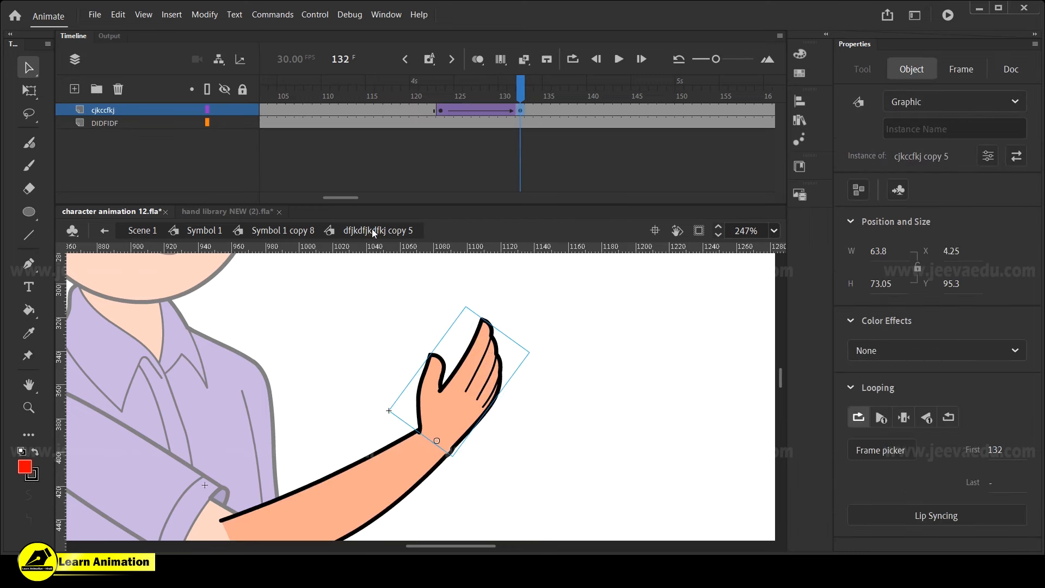
pyautogui.press('q')
pyautogui.moveTo(541, 362); pyautogui.dragTo(533, 443)
pyautogui.press('z')
pyautogui.keyDown('alt'); pyautogui.click(453, 454); pyautogui.keyUp('alt')
pyautogui.moveTo(504, 118)
pyautogui.mouseDown()
pyautogui.moveTo(439, 115)
pyautogui.moveTo(522, 119)
pyautogui.mouseUp()
pyautogui.click(529, 127)
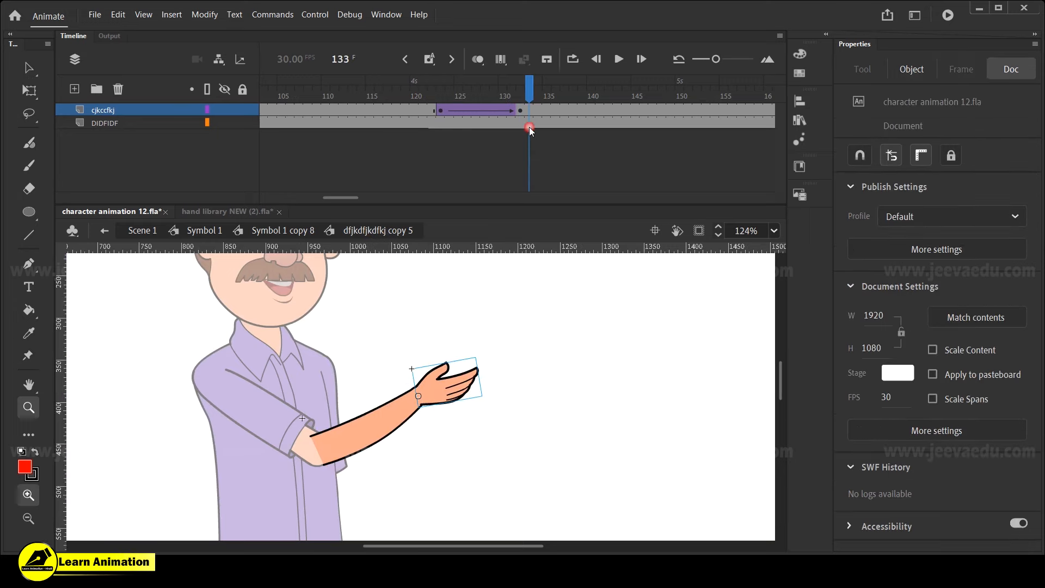
# Return to Symbol 1 and hide Layer_3
pyautogui.click(197, 230)
pyautogui.keyDown('alt'); pyautogui.click(406, 420); pyautogui.keyUp('alt')
pyautogui.moveTo(513, 93); pyautogui.dragTo(521, 163)
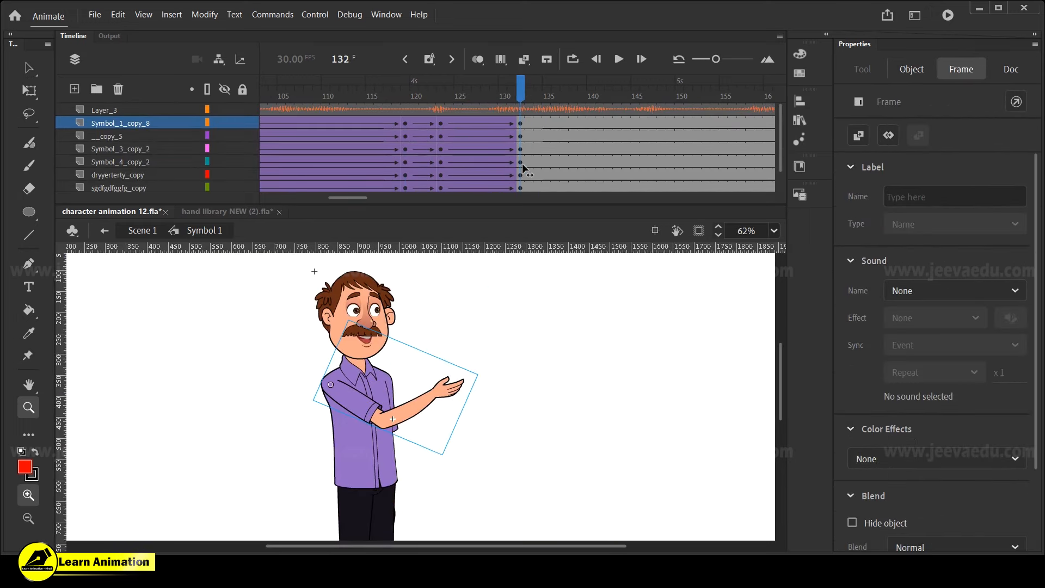
pyautogui.click(522, 163)
pyautogui.moveTo(455, 434); pyautogui.dragTo(469, 454)
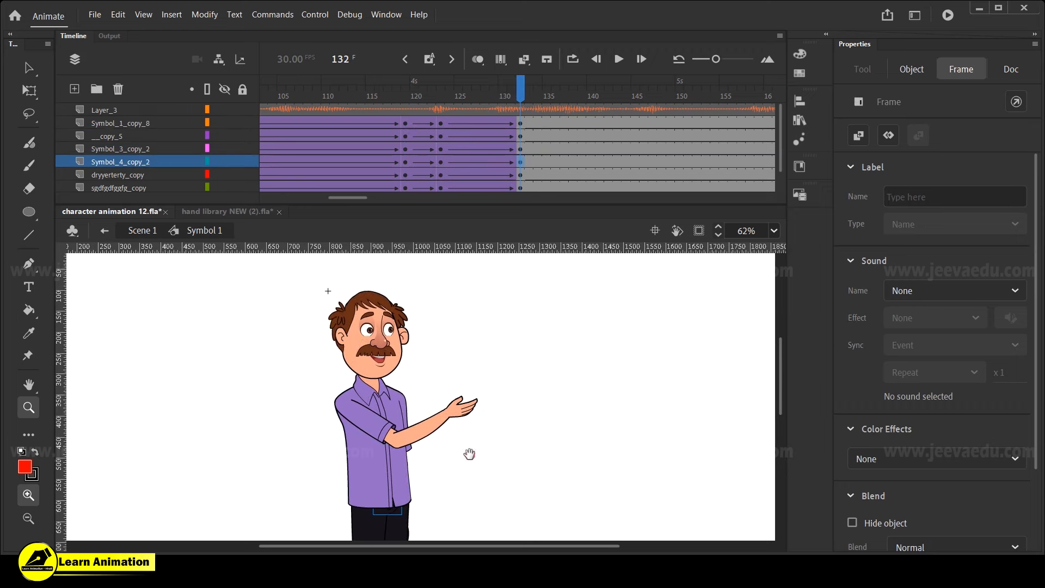
pyautogui.click(225, 97)
pyautogui.click(225, 101)
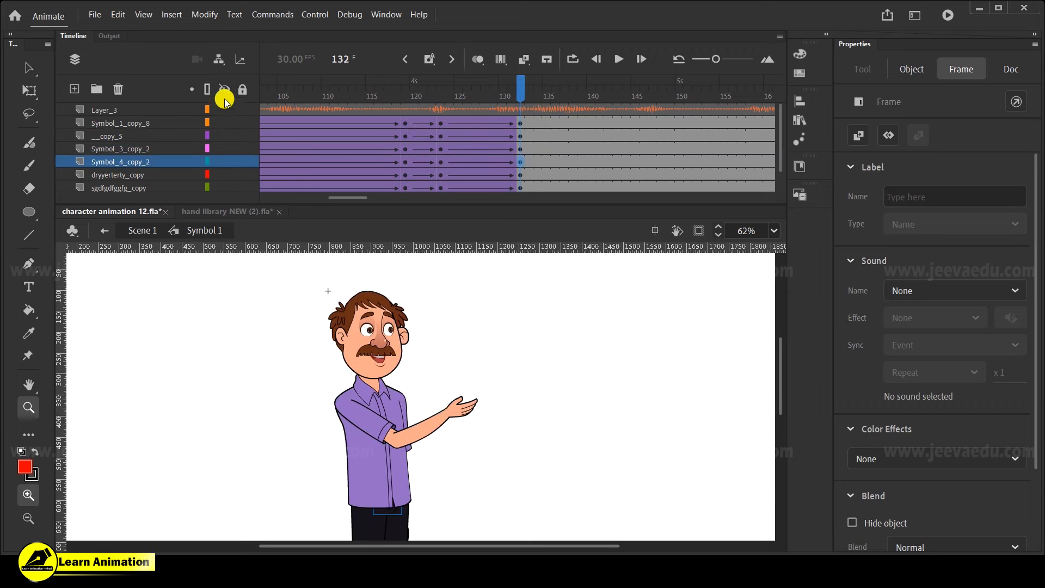
pyautogui.click(224, 108)
# Play and scrub the frames up to 123 to examine the arm gesture and head movement
pyautogui.moveTo(483, 83); pyautogui.dragTo(495, 122)
pyautogui.press('Return')
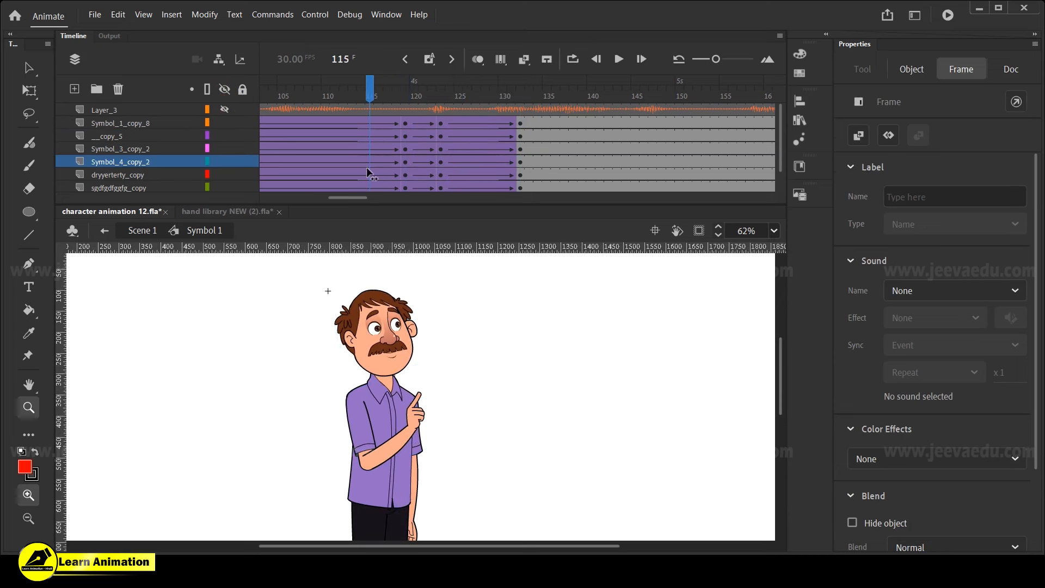
pyautogui.click(461, 200)
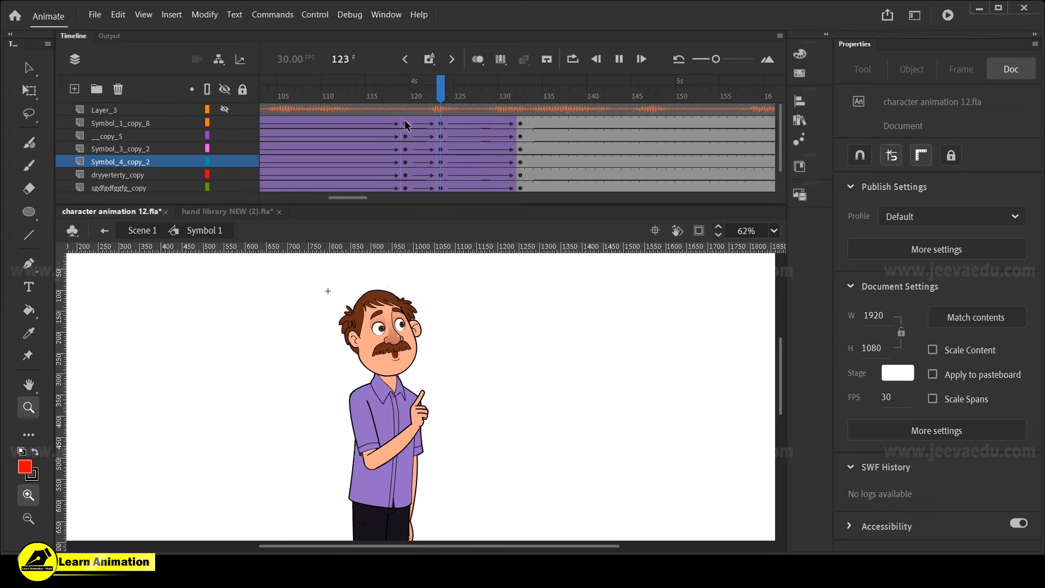
pyautogui.press('Return')
pyautogui.moveTo(380, 148); pyautogui.dragTo(442, 151)
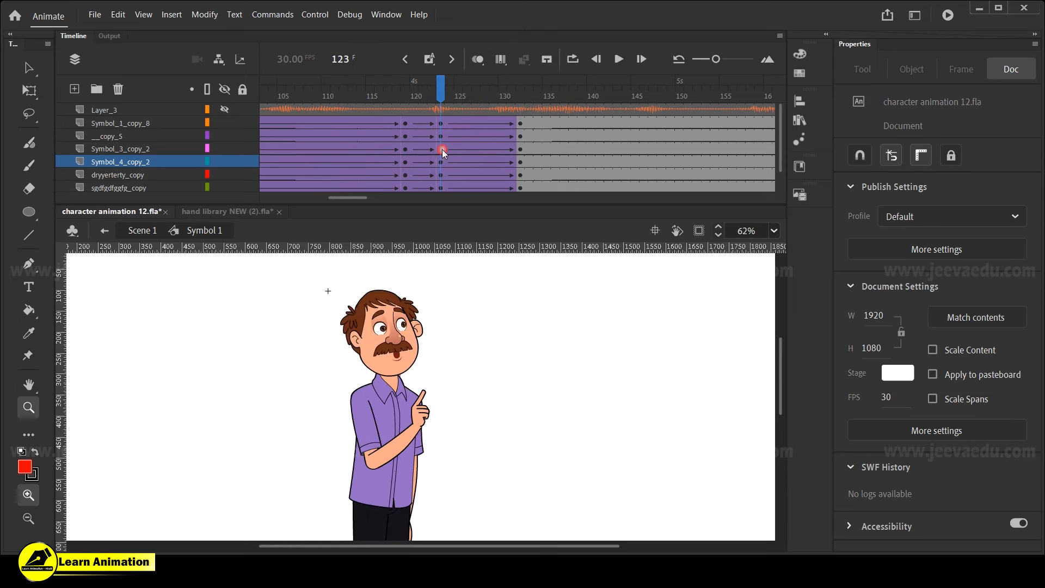
# Open the head symbol at frame 123 and enter the symbol of the fully visible eye
pyautogui.click(381, 343)
pyautogui.click(466, 391)
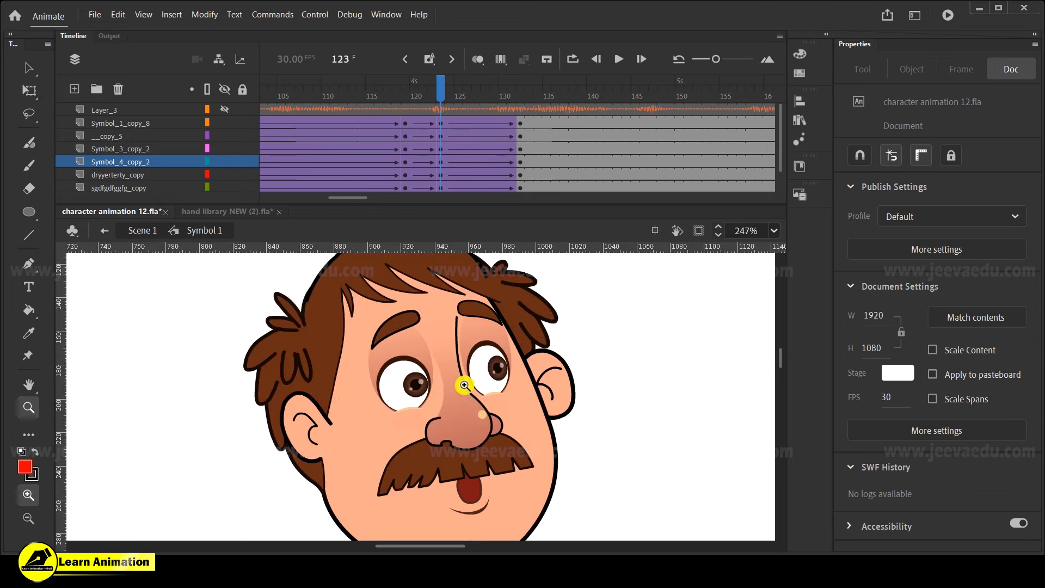
pyautogui.keyDown('alt'); pyautogui.click(464, 385); pyautogui.keyUp('alt')
pyautogui.press('v')
pyautogui.doubleClick(397, 396)
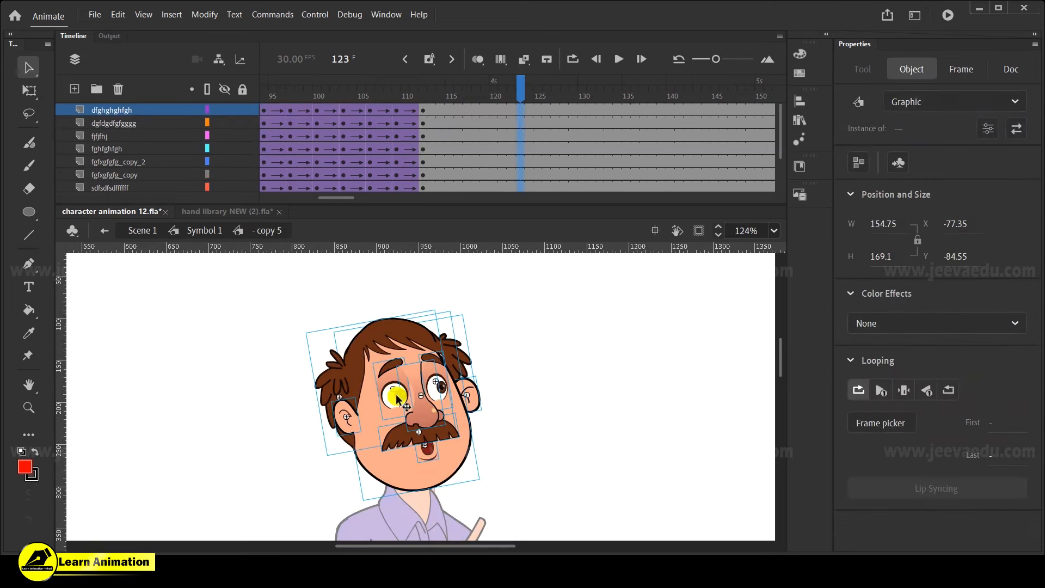
pyautogui.click(532, 388)
pyautogui.press('z')
pyautogui.click(407, 398)
pyautogui.press('v')
pyautogui.click(407, 397)
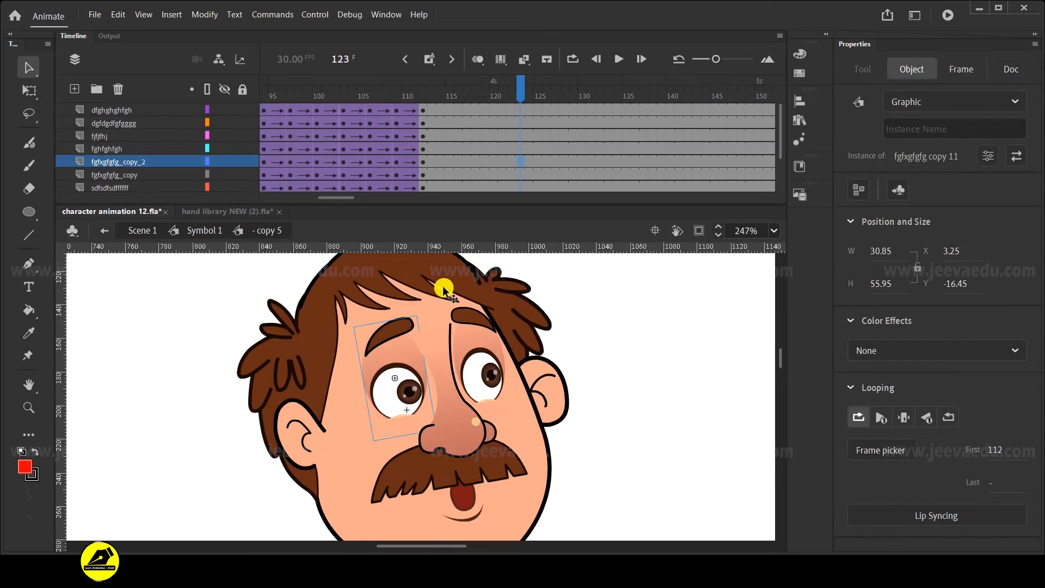
pyautogui.doubleClick(409, 392)
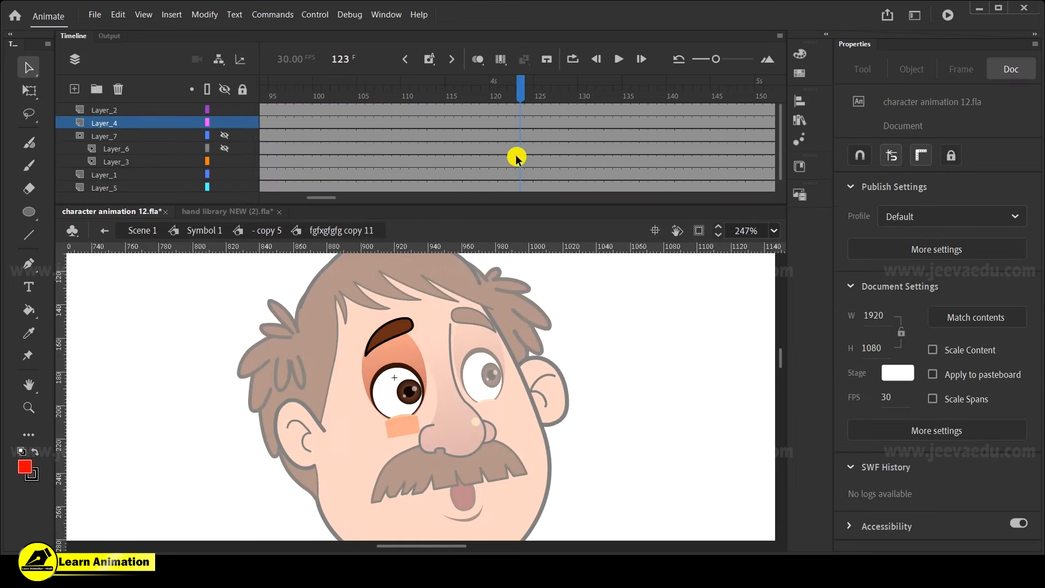
# Copy the earlier blink frames of this eye's layers so that they start at frame 116
pyautogui.click(521, 111)
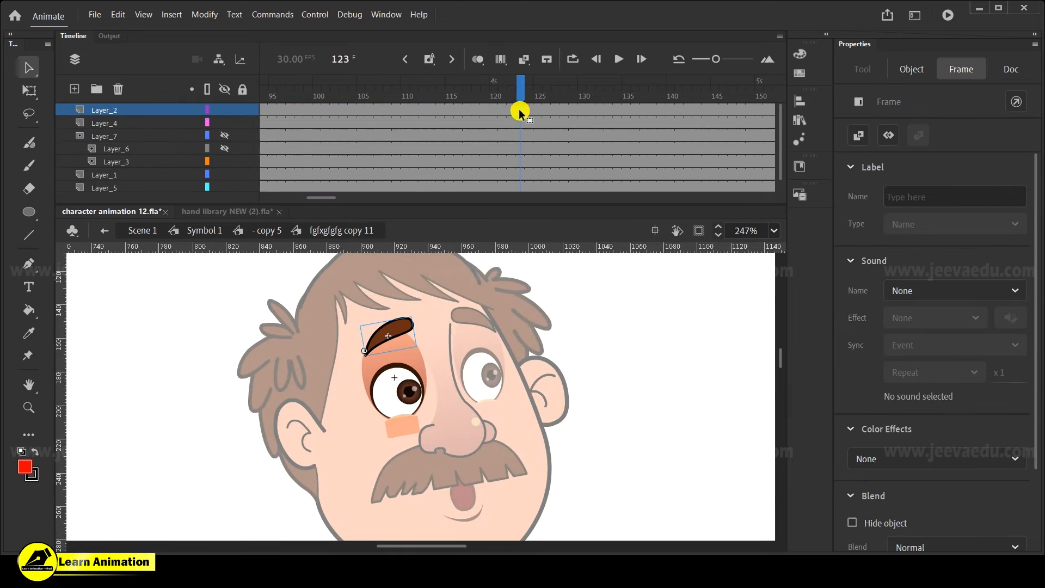
pyautogui.moveTo(338, 198); pyautogui.dragTo(305, 201)
pyautogui.moveTo(412, 158); pyautogui.dragTo(729, 109)
pyautogui.click(734, 113)
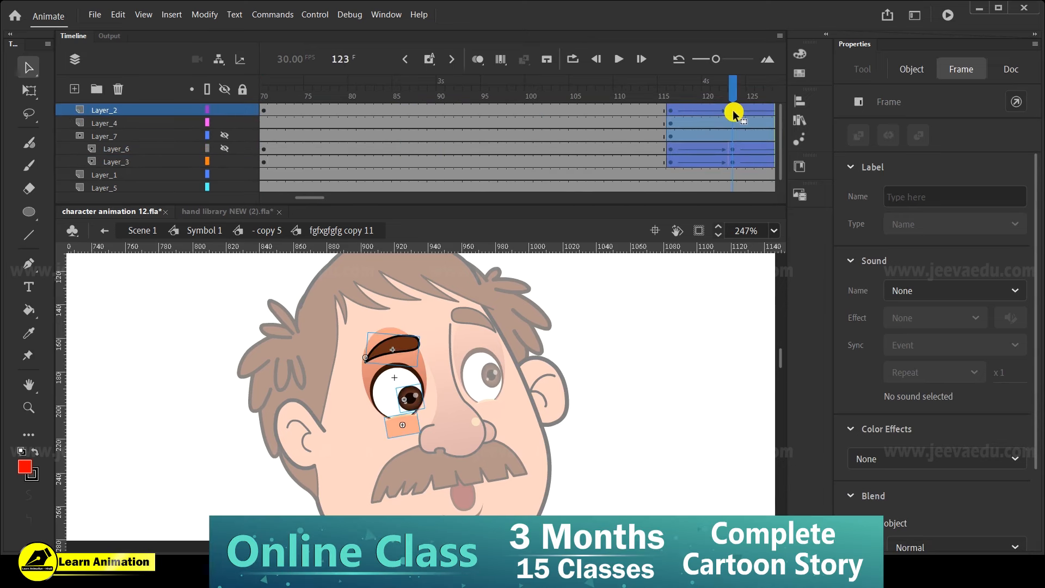
# Open the symbol of the other eye, beyond the nose, and copy its earlier blink frames to match the first eye
pyautogui.click(267, 230)
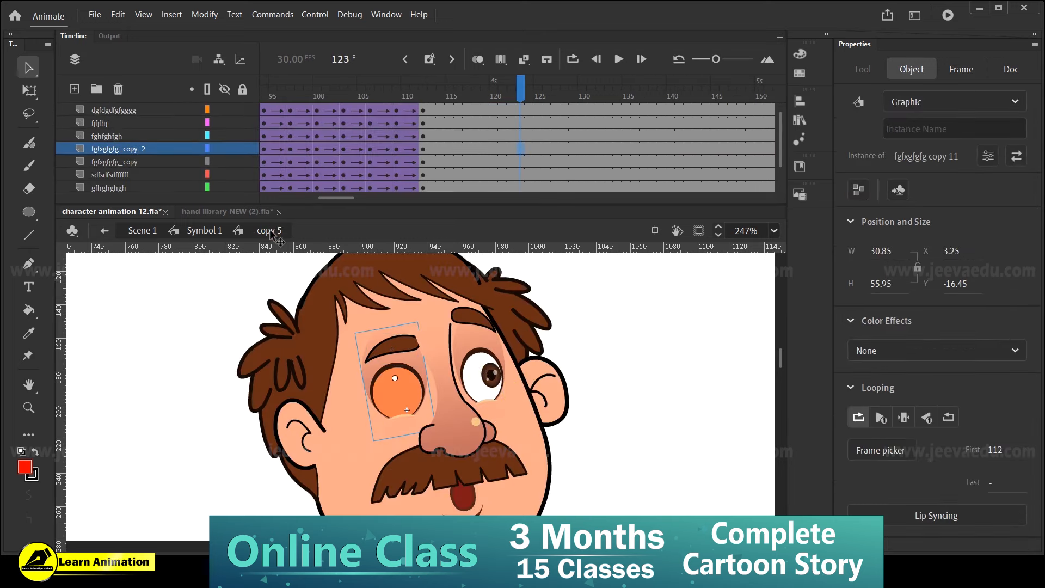
pyautogui.doubleClick(494, 373)
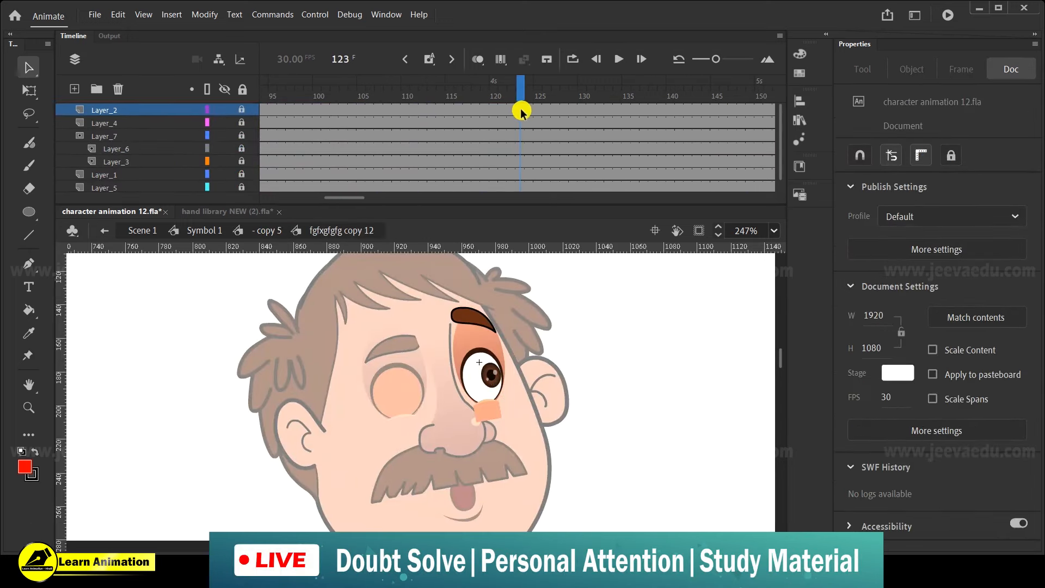
pyautogui.click(521, 111)
pyautogui.moveTo(357, 199); pyautogui.dragTo(328, 198)
pyautogui.moveTo(318, 161); pyautogui.dragTo(431, 87)
pyautogui.click(400, 121)
pyautogui.moveTo(378, 113); pyautogui.dragTo(644, 149)
# Return to Symbol 1 and scrub through the frames around 123 to 129 to examine the blink with the whole body in view
pyautogui.click(203, 232)
pyautogui.press('z')
pyautogui.keyDown('alt'); pyautogui.click(492, 381); pyautogui.keyUp('alt')
pyautogui.keyDown('alt'); pyautogui.click(381, 462); pyautogui.keyUp('alt')
pyautogui.keyDown('alt'); pyautogui.click(400, 490); pyautogui.keyUp('alt')
pyautogui.moveTo(386, 312); pyautogui.dragTo(496, 474)
pyautogui.moveTo(619, 101); pyautogui.dragTo(414, 129)
pyautogui.moveTo(476, 149); pyautogui.dragTo(533, 129)
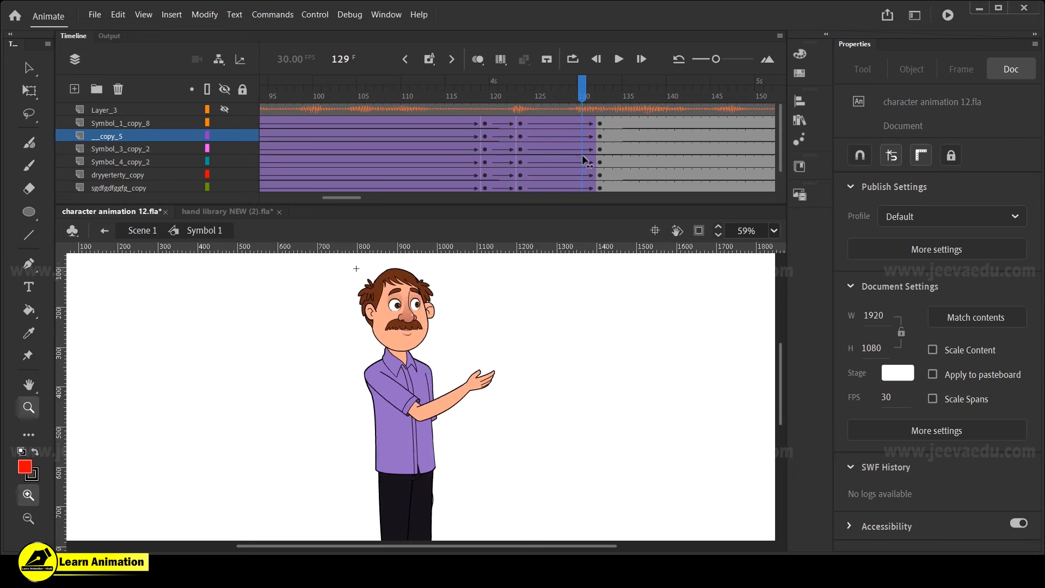
# Rotate the whole open-hand arm slightly further down at frame 132
pyautogui.press('q')
pyautogui.click(476, 396)
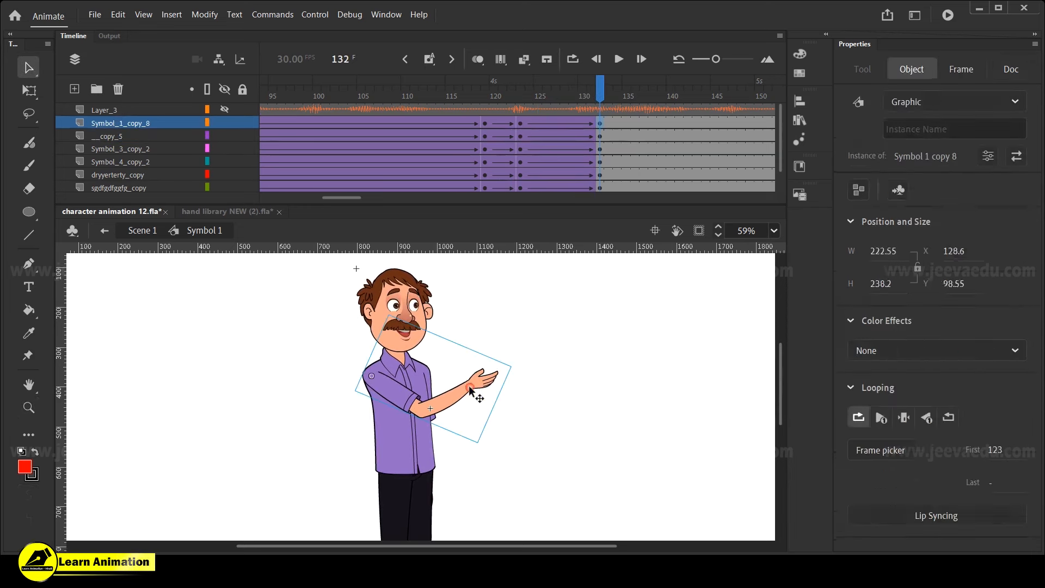
pyautogui.moveTo(515, 370); pyautogui.dragTo(512, 382)
# Show Layer_3 again and play the frames through 132 to review the arm gesture
pyautogui.moveTo(580, 95); pyautogui.dragTo(465, 177)
pyautogui.click(225, 110)
pyautogui.press('Return')
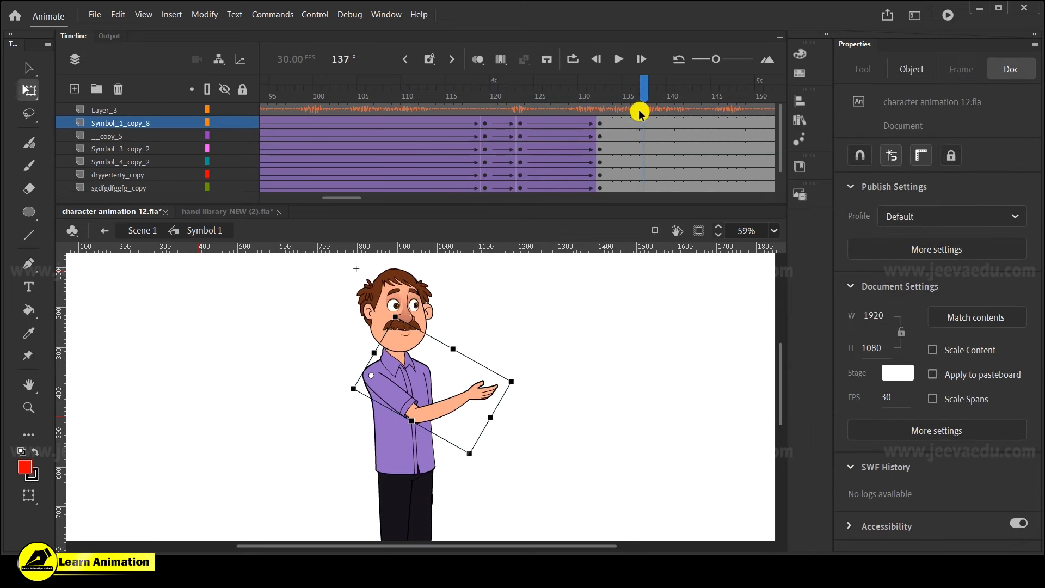
# Scrub around frames 130 to 137, then hide Layer_3 and play from about frame 119 to review the arm gesture
pyautogui.moveTo(620, 96); pyautogui.dragTo(602, 150)
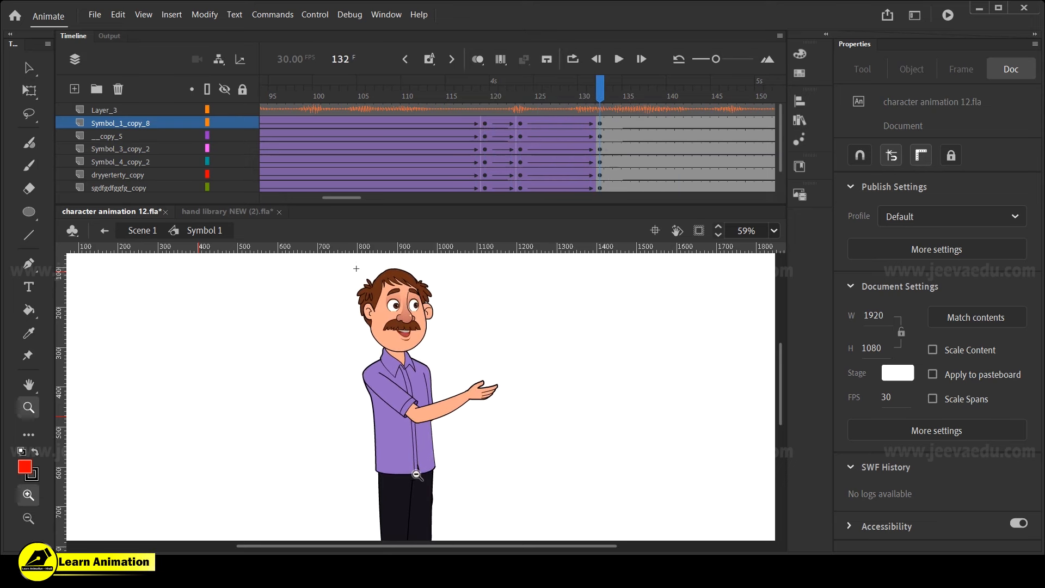
pyautogui.keyDown('alt'); pyautogui.click(417, 474); pyautogui.keyUp('alt')
pyautogui.click(417, 373)
pyautogui.click(417, 374)
pyautogui.moveTo(609, 94); pyautogui.dragTo(583, 116)
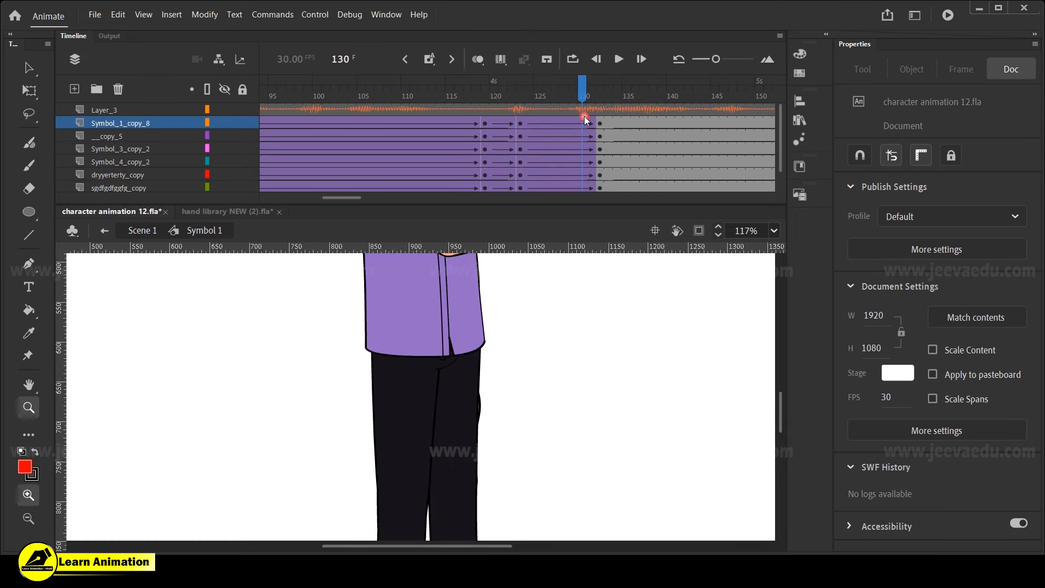
pyautogui.keyDown('alt'); pyautogui.click(456, 478); pyautogui.keyUp('alt')
pyautogui.keyDown('alt'); pyautogui.click(461, 390); pyautogui.keyUp('alt')
pyautogui.click(405, 341)
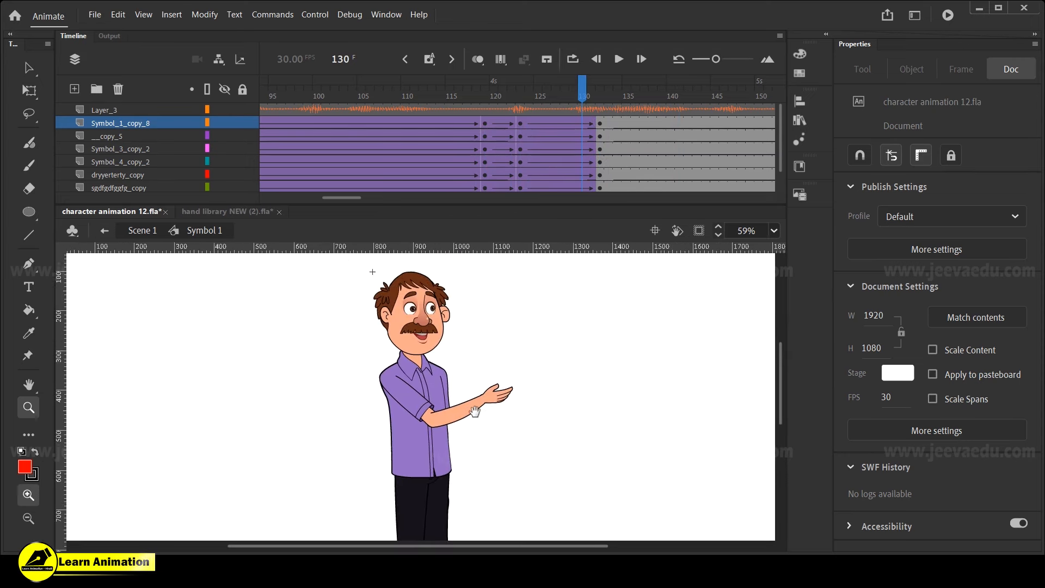
pyautogui.moveTo(476, 410); pyautogui.dragTo(468, 402)
pyautogui.click(223, 110)
pyautogui.moveTo(581, 100); pyautogui.dragTo(483, 107)
pyautogui.press('Return')
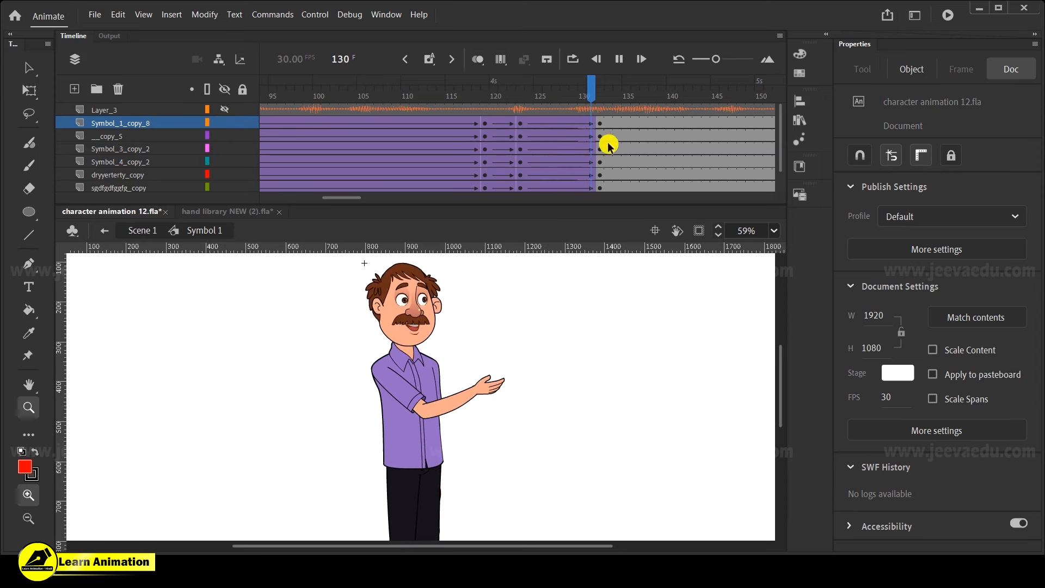
# Insert keyframes at frame 136 on all body layers and create classic tweens between frames 132 and 136
pyautogui.click(632, 142)
pyautogui.moveTo(632, 143); pyautogui.dragTo(639, 205)
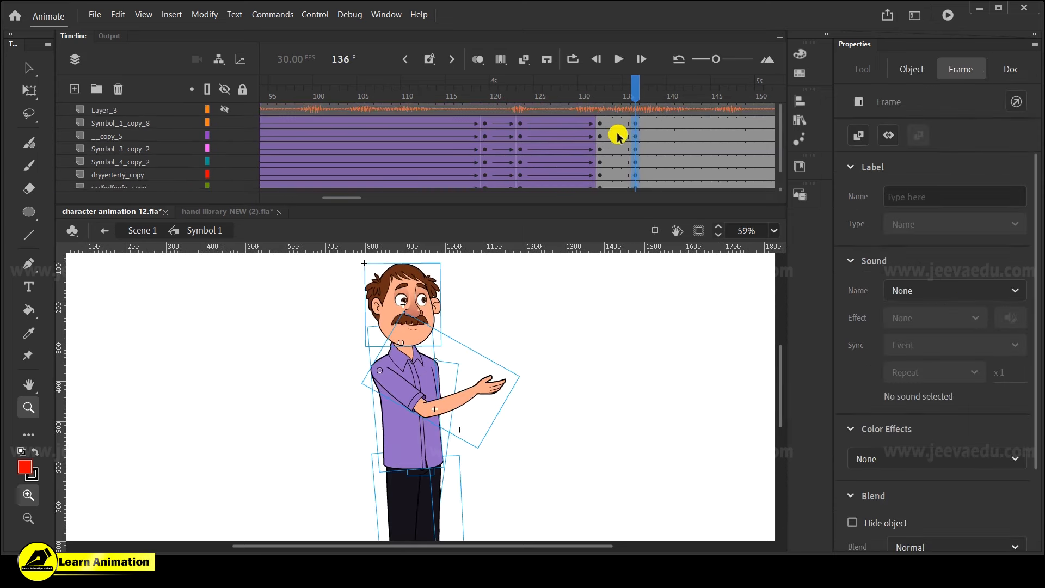
pyautogui.moveTo(618, 123); pyautogui.dragTo(624, 210)
pyautogui.rightClick(618, 162)
pyautogui.click(669, 173)
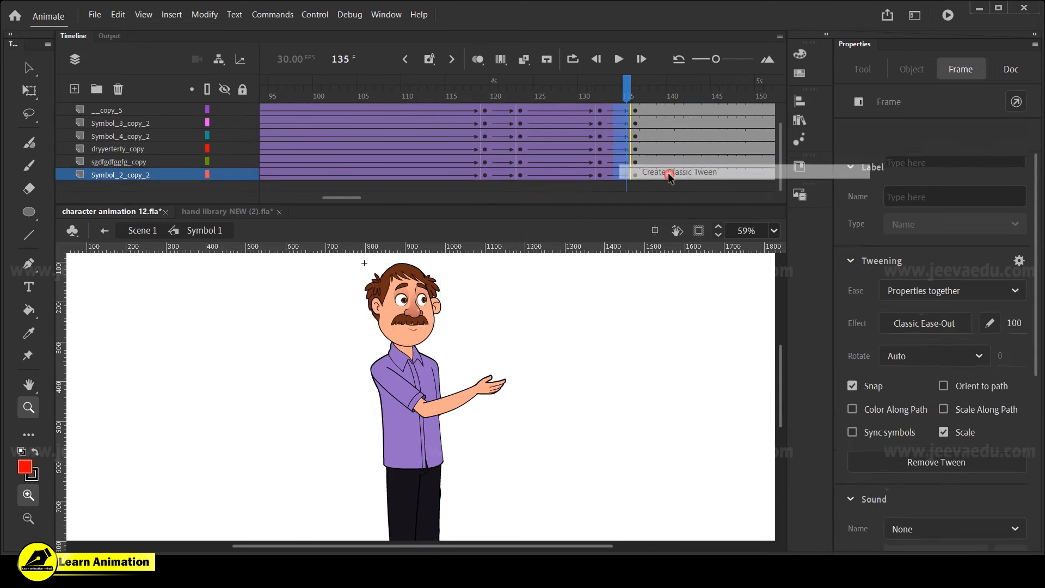
# Select all of the character's body parts at frame 132 with the Free Transform tool
pyautogui.click(600, 122)
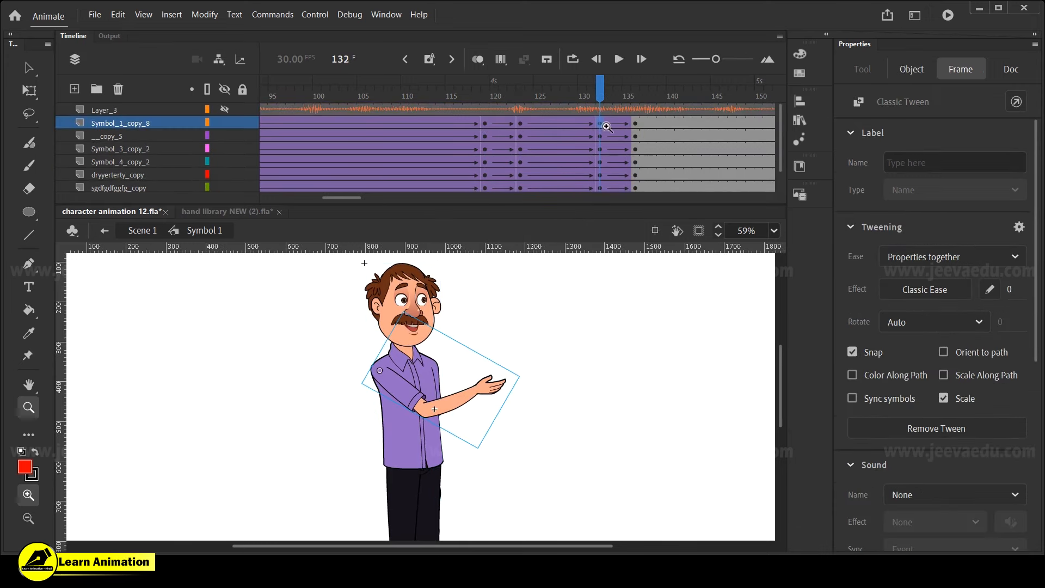
pyautogui.press('v')
pyautogui.press('z')
pyautogui.keyDown('alt'); pyautogui.click(445, 404); pyautogui.keyUp('alt')
pyautogui.press('v')
pyautogui.moveTo(358, 346); pyautogui.dragTo(450, 482)
pyautogui.press('z')
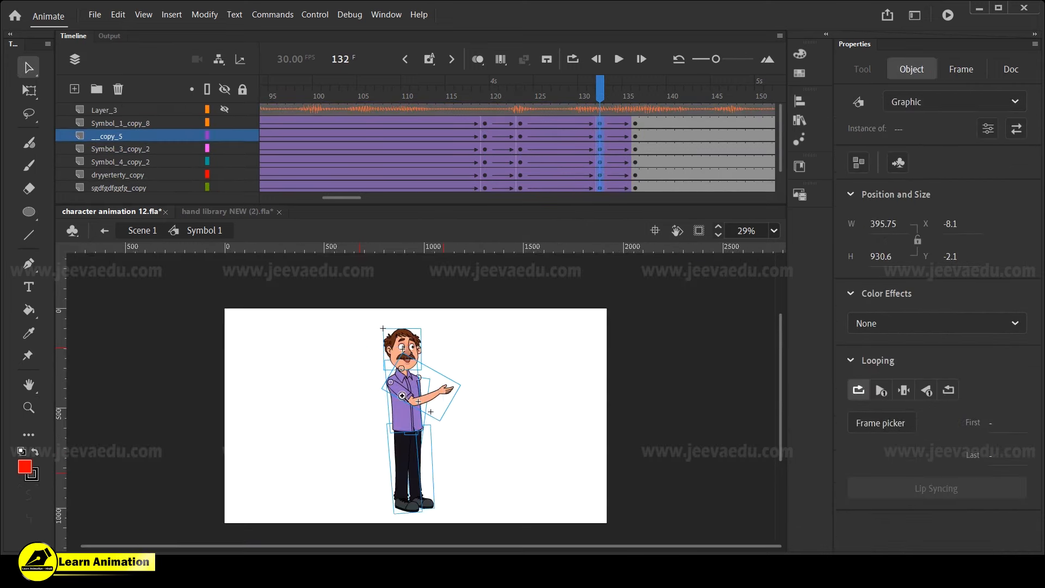
pyautogui.click(402, 393)
pyautogui.press('q')
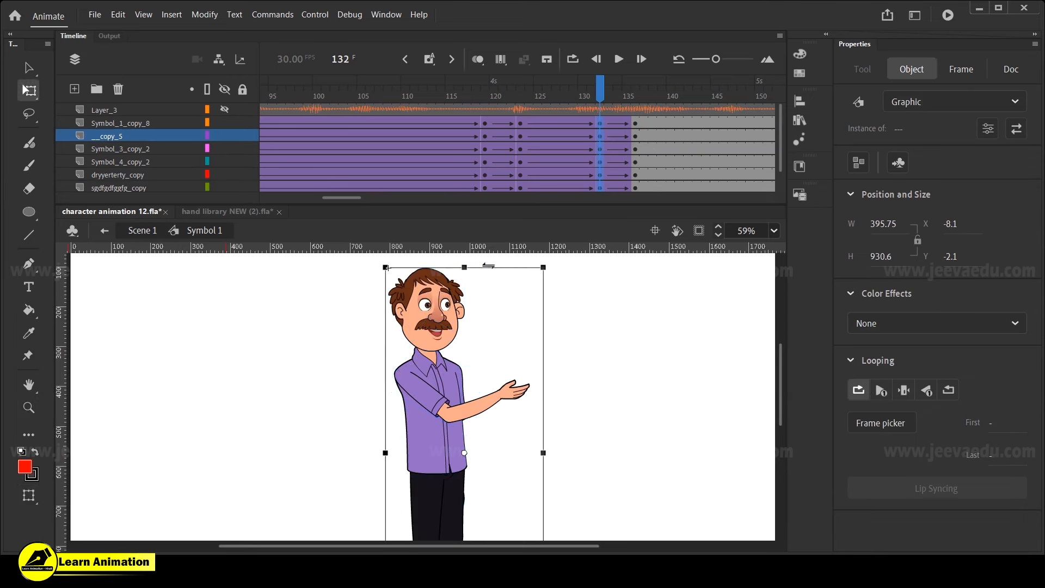
# Play the audio from frame 136 onward and look back over the earlier tweens to time the next pose
pyautogui.click(480, 112)
pyautogui.moveTo(480, 112); pyautogui.dragTo(628, 168)
pyautogui.moveTo(671, 112); pyautogui.dragTo(325, 148)
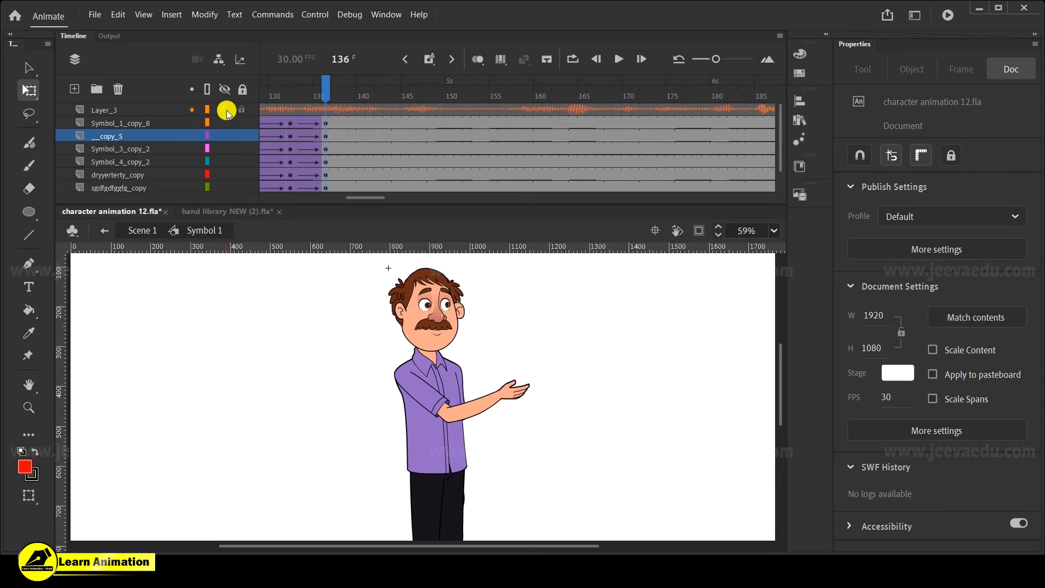
pyautogui.press('Return')
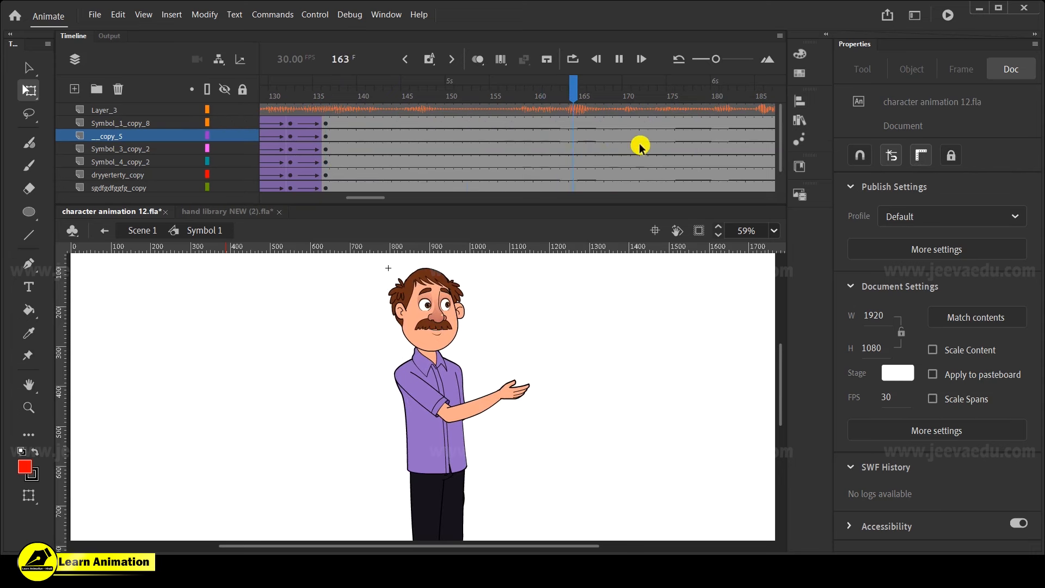
pyautogui.moveTo(340, 130); pyautogui.dragTo(320, 135)
pyautogui.press('Return')
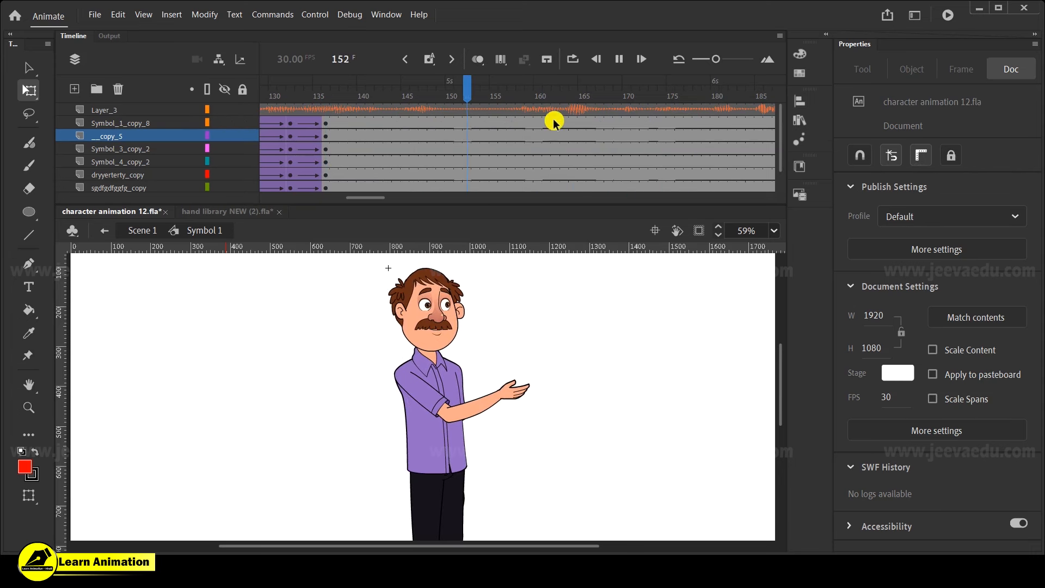
pyautogui.click(519, 122)
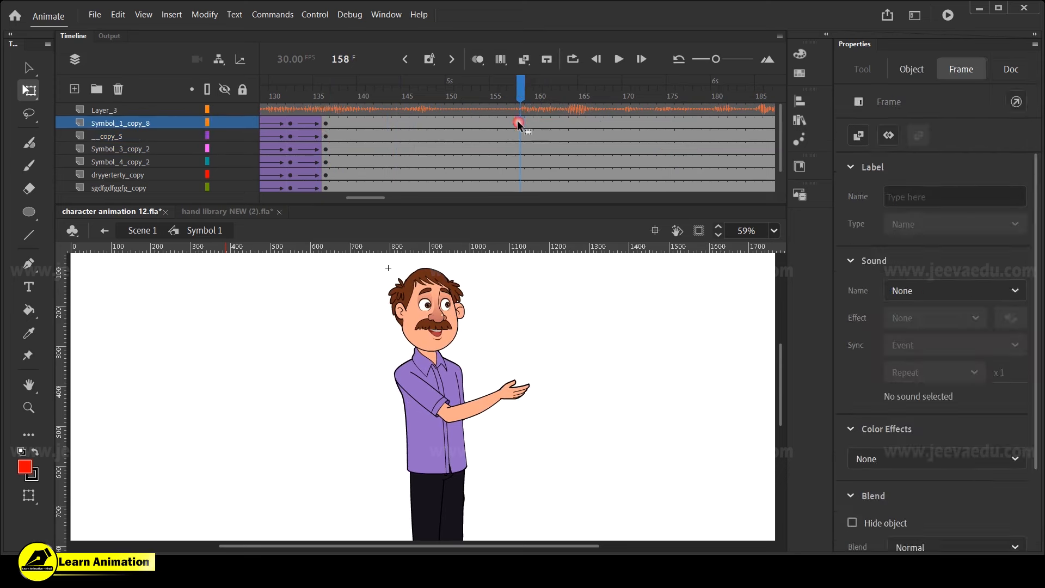
pyautogui.moveTo(366, 198); pyautogui.dragTo(321, 200)
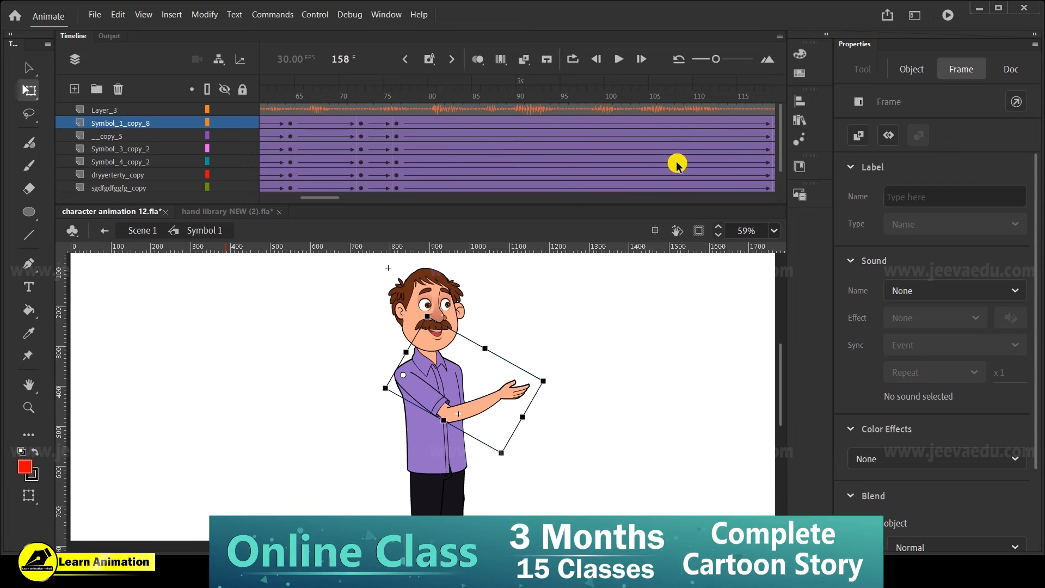
pyautogui.moveTo(332, 199); pyautogui.dragTo(376, 208)
pyautogui.click(396, 121)
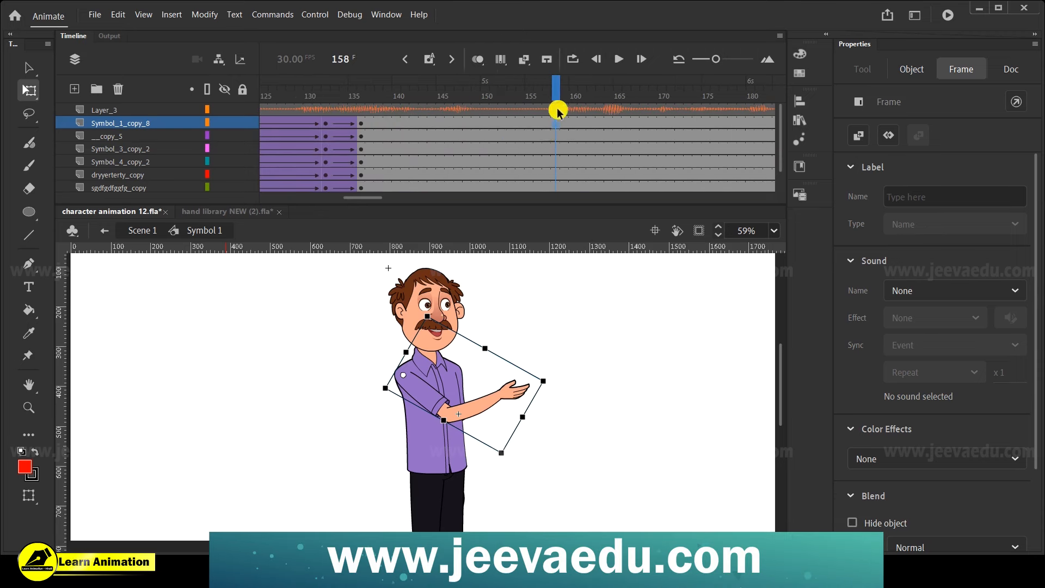
# Insert keyframes at frame 157 on all body layers and create classic tweens from frame 136 with an ease-out of 100
pyautogui.click(557, 147)
pyautogui.moveTo(554, 174); pyautogui.dragTo(552, 196)
pyautogui.scroll(2, 547, 146)
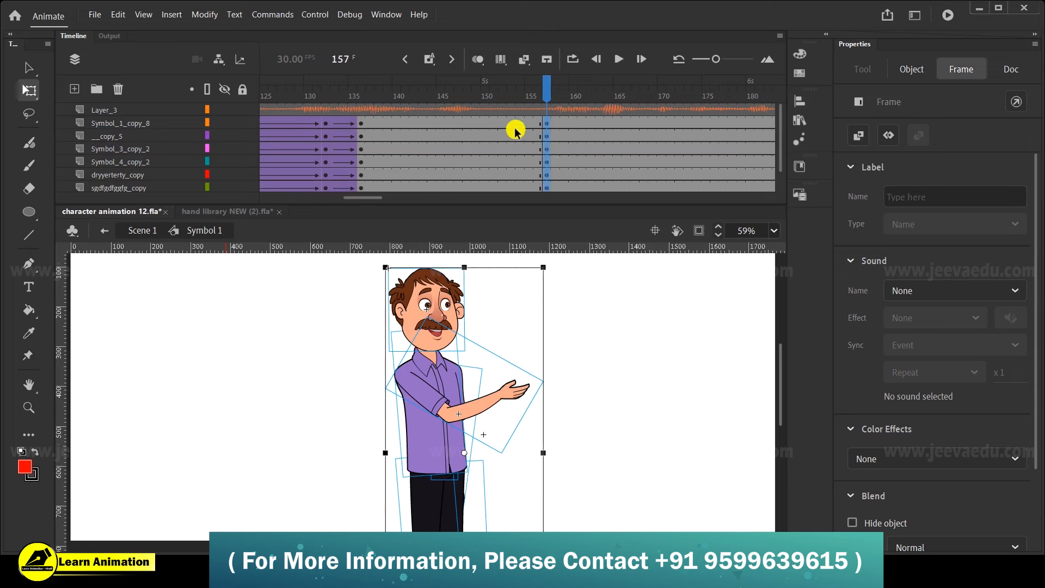
pyautogui.moveTo(517, 134); pyautogui.dragTo(468, 204)
pyautogui.rightClick(478, 168)
pyautogui.click(531, 179)
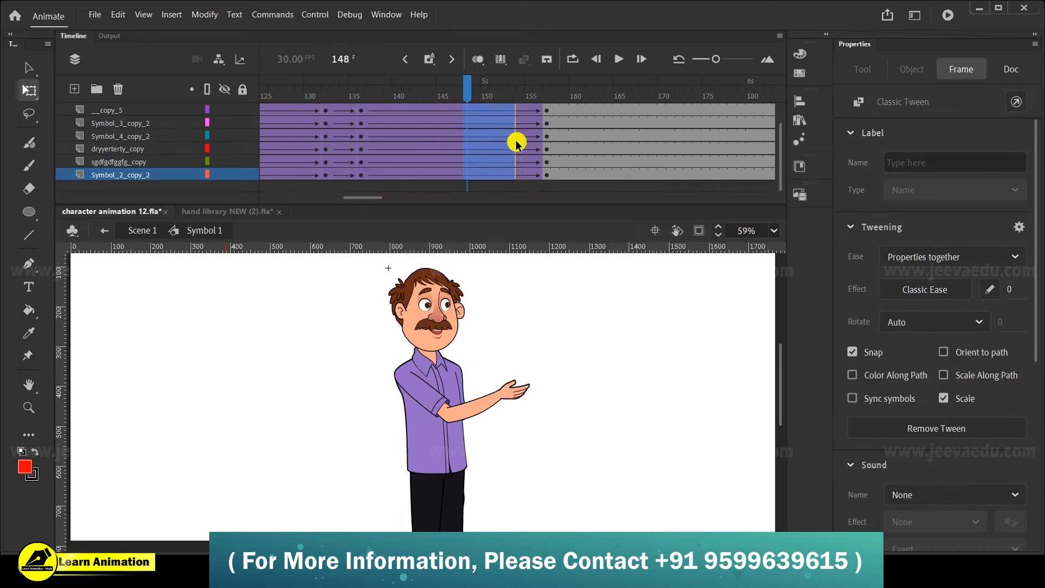
pyautogui.moveTo(1014, 287); pyautogui.dragTo(1010, 271)
pyautogui.moveTo(469, 94); pyautogui.dragTo(693, 189)
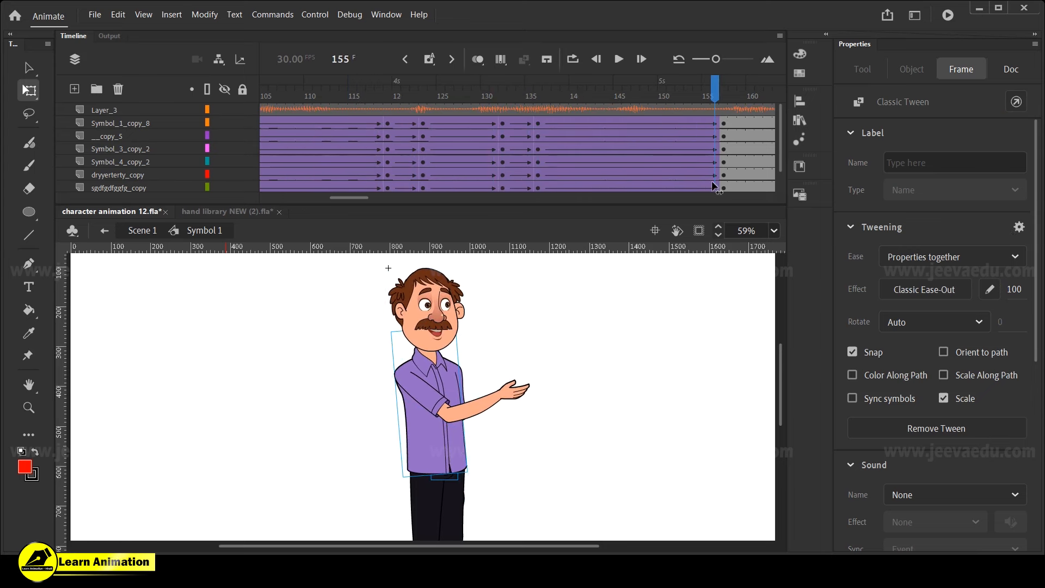
# Select the whole figure at frame 157 and skew it slightly backward, away from the outstretched hand
pyautogui.click(501, 421)
pyautogui.press('z')
pyautogui.keyDown('alt'); pyautogui.click(461, 443); pyautogui.keyUp('alt')
pyautogui.press('v')
pyautogui.moveTo(361, 329); pyautogui.dragTo(444, 429)
pyautogui.press('z')
pyautogui.click(416, 360)
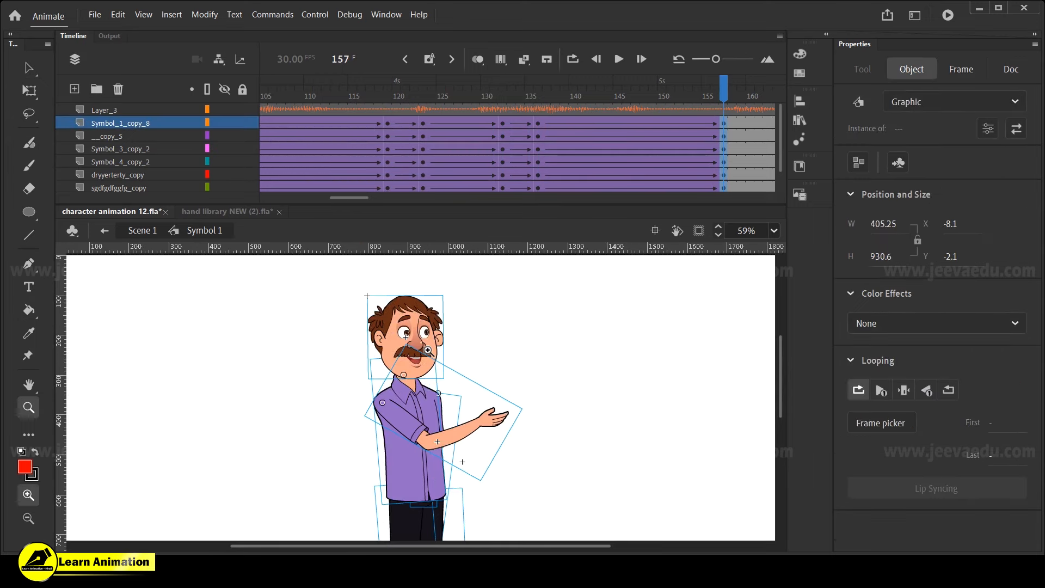
pyautogui.click(424, 346)
pyautogui.press('q')
pyautogui.moveTo(491, 294); pyautogui.dragTo(485, 294)
# Select the upper body at frame 157, move its pivot to the waist and rotate it slightly backward
pyautogui.press('z')
pyautogui.keyDown('alt'); pyautogui.click(463, 371); pyautogui.keyUp('alt')
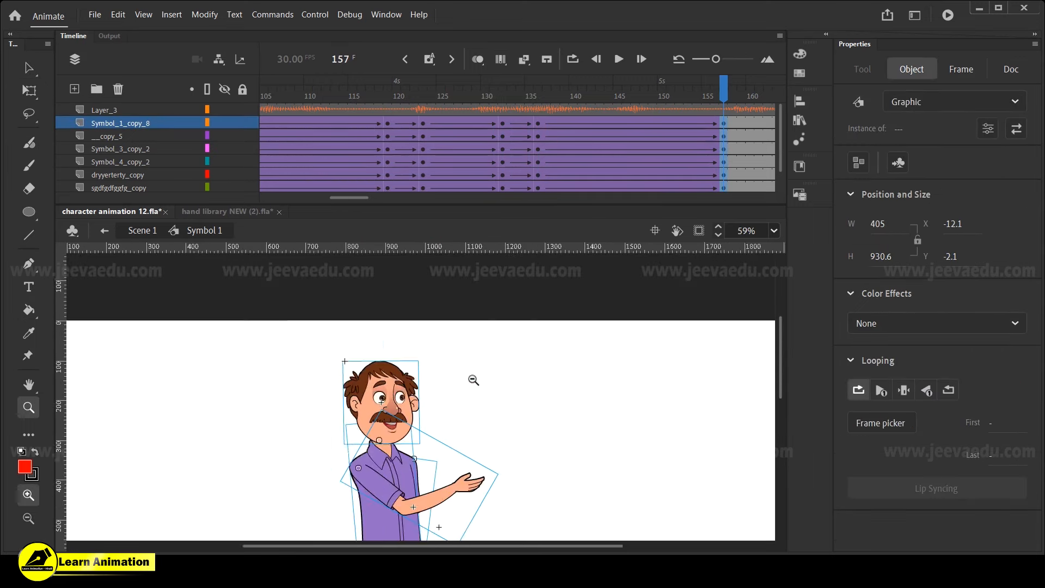
pyautogui.keyDown('alt'); pyautogui.click(435, 409); pyautogui.keyUp('alt')
pyautogui.press('v')
pyautogui.click(473, 439)
pyautogui.moveTo(358, 365); pyautogui.dragTo(510, 468)
pyautogui.press('z')
pyautogui.click(433, 438)
pyautogui.press('space')
pyautogui.press('q')
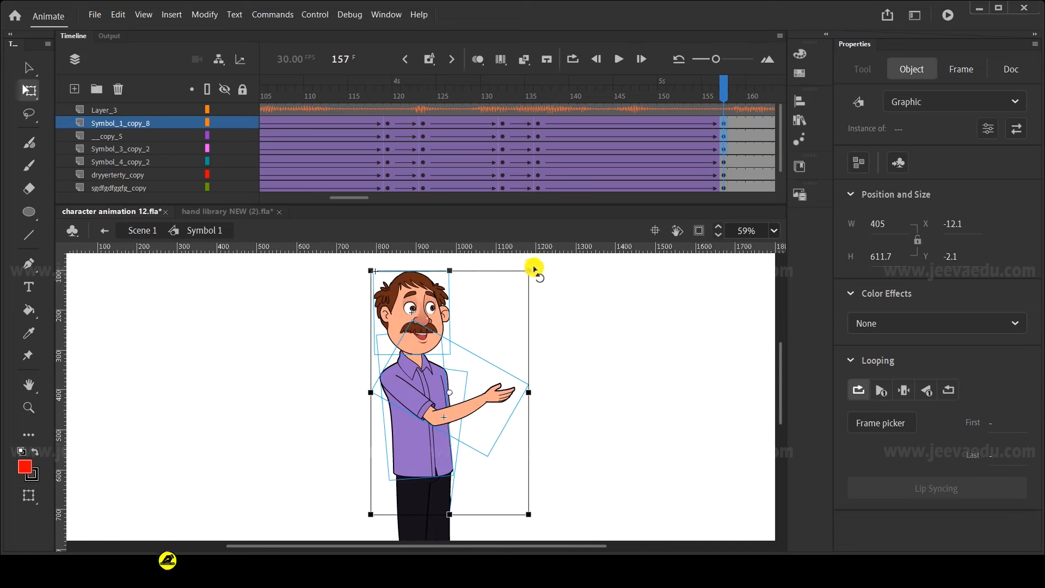
pyautogui.moveTo(446, 397); pyautogui.dragTo(422, 471)
pyautogui.click(526, 287)
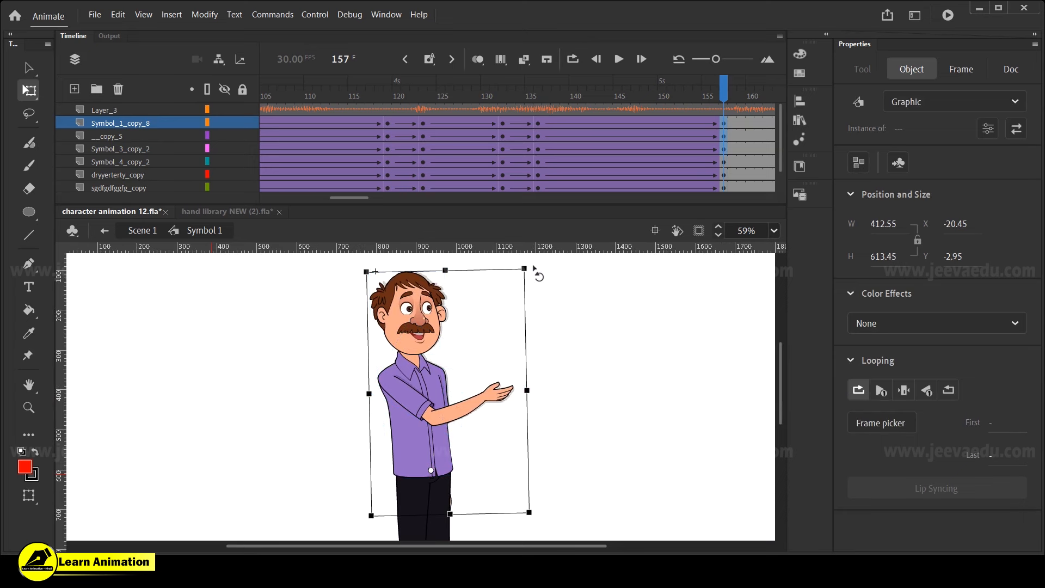
# Rotate the open-hand arm and the head slightly at frame 157, then select the other arm
pyautogui.click(518, 300)
pyautogui.click(501, 399)
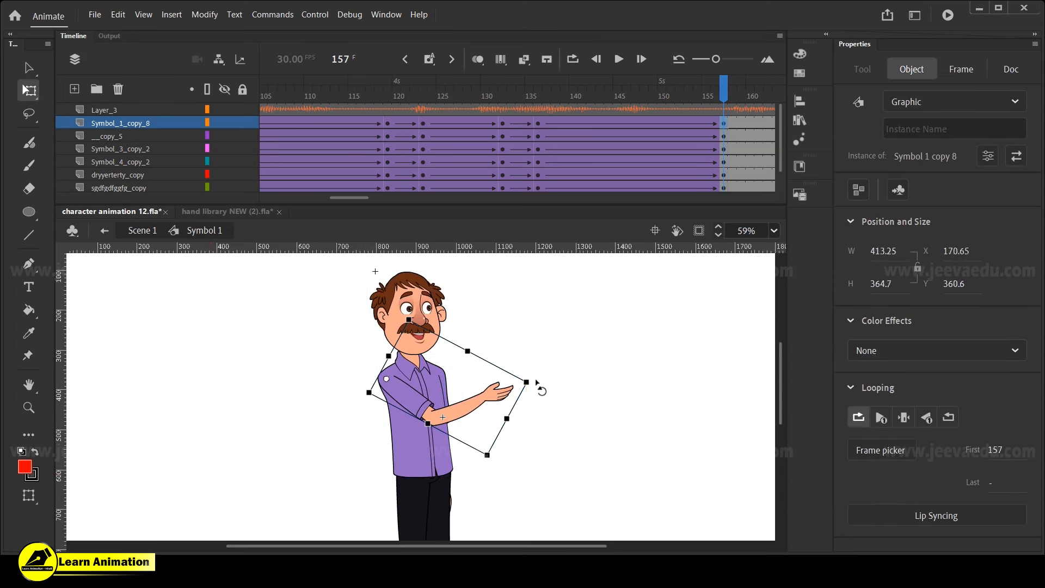
pyautogui.click(443, 289)
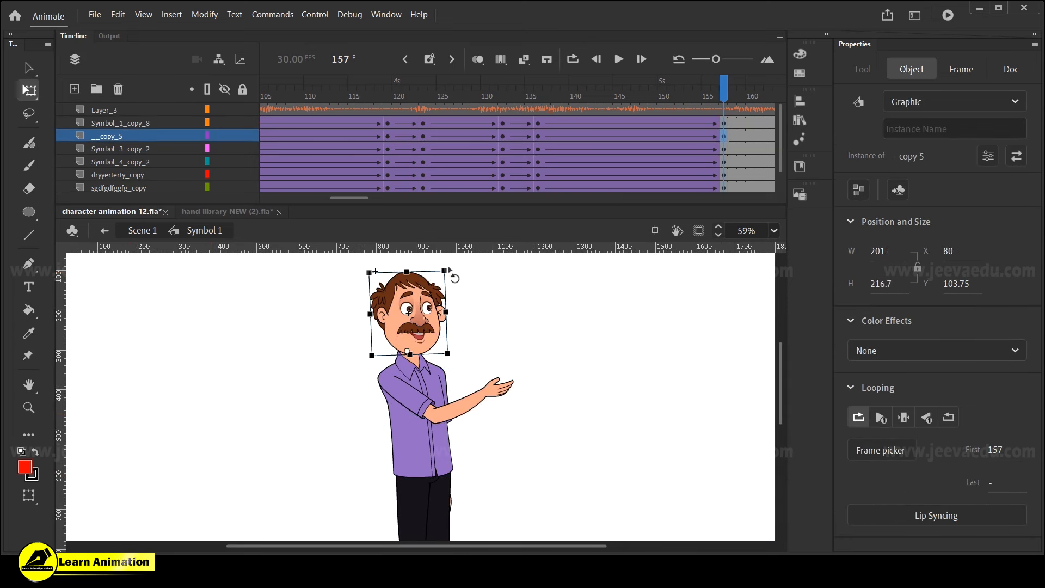
pyautogui.moveTo(450, 270); pyautogui.dragTo(448, 268)
pyautogui.click(447, 390)
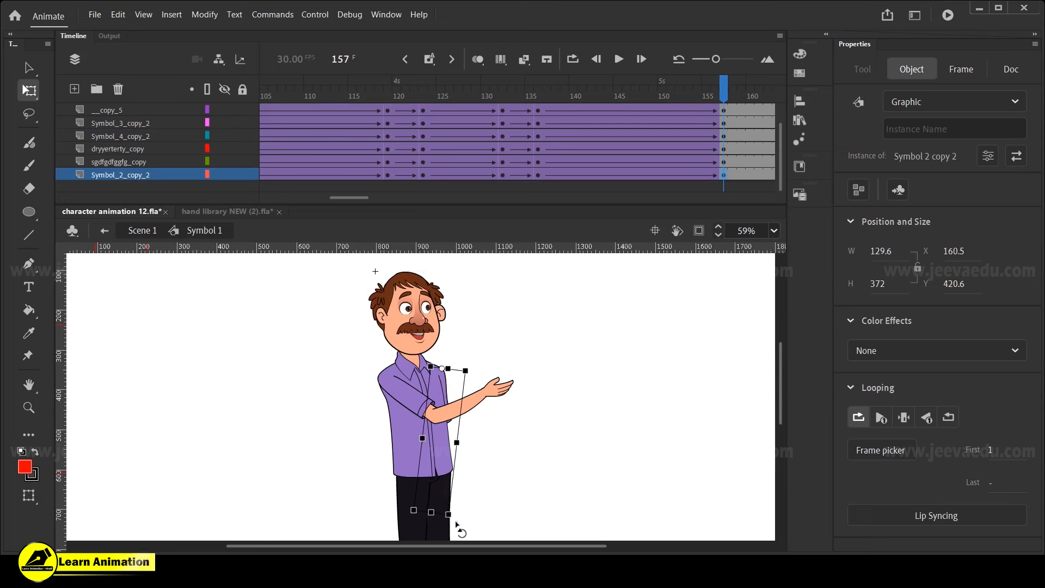
# Open the head symbol at frame 136 and insert a keyframe on the moustache layer
pyautogui.moveTo(684, 97); pyautogui.dragTo(538, 136)
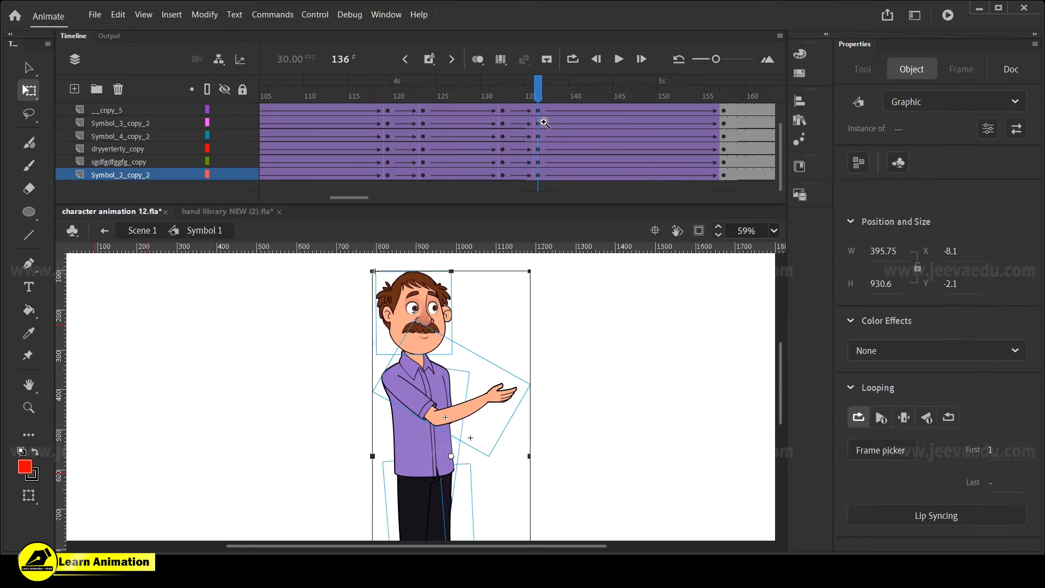
pyautogui.press('z')
pyautogui.click(405, 337)
pyautogui.press('v')
pyautogui.click(341, 331)
pyautogui.doubleClick(455, 353)
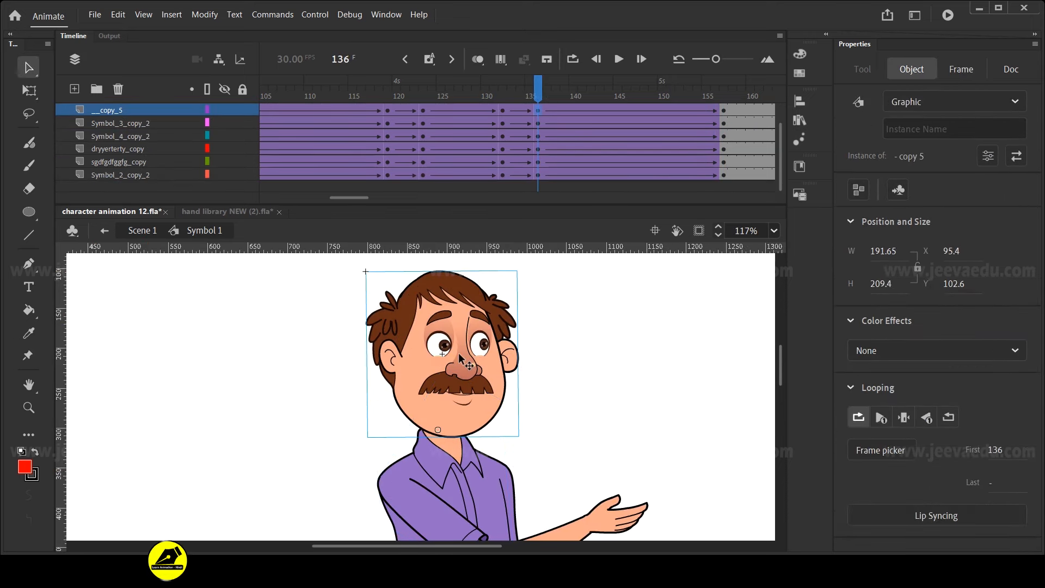
pyautogui.click(520, 115)
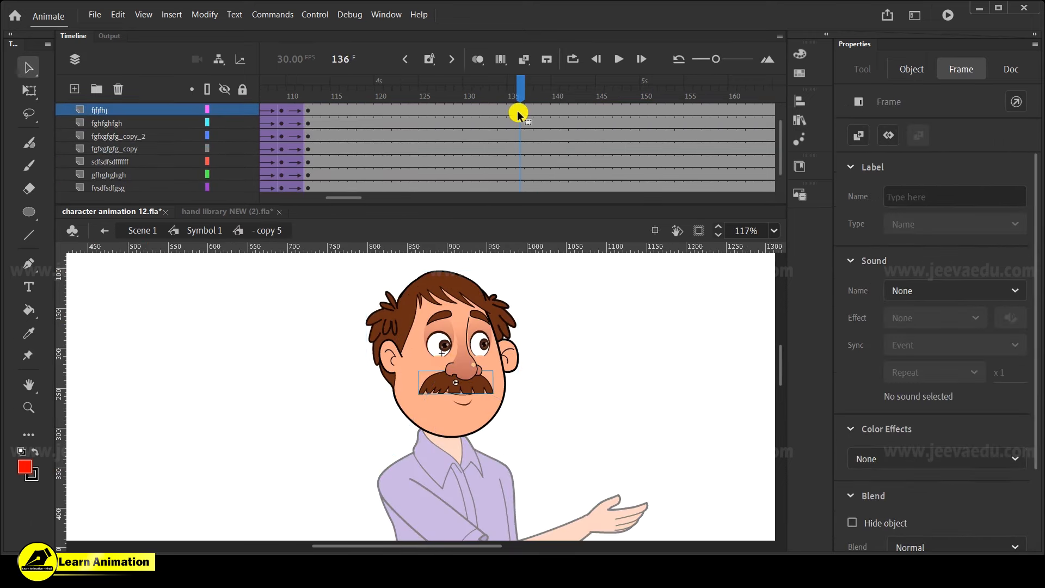
pyautogui.moveTo(360, 195); pyautogui.dragTo(354, 194)
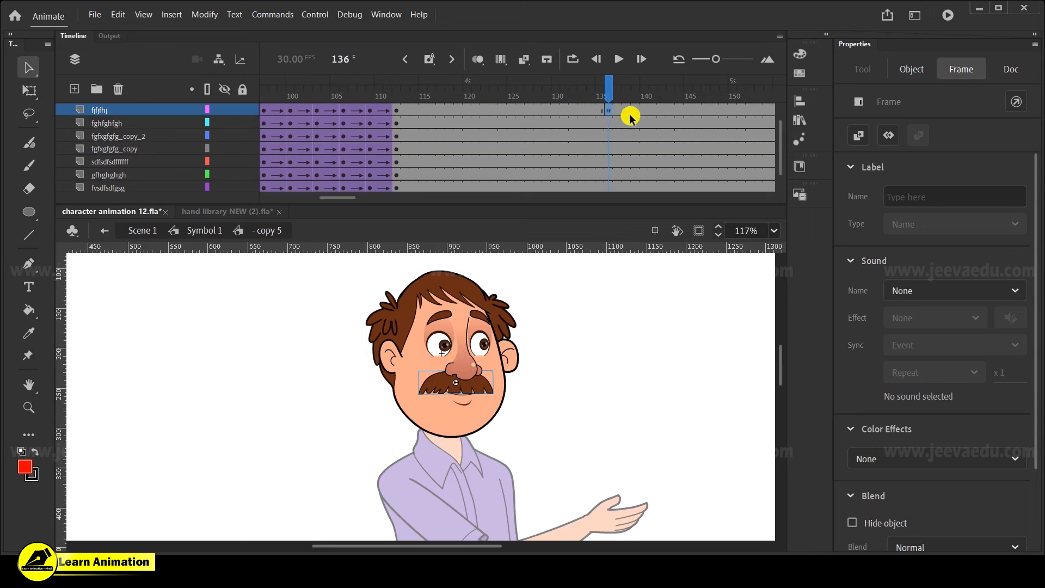
# Copy the talking frames from 76 to 111 on all head layers and paste them starting at frame 136
pyautogui.moveTo(337, 199); pyautogui.dragTo(323, 197)
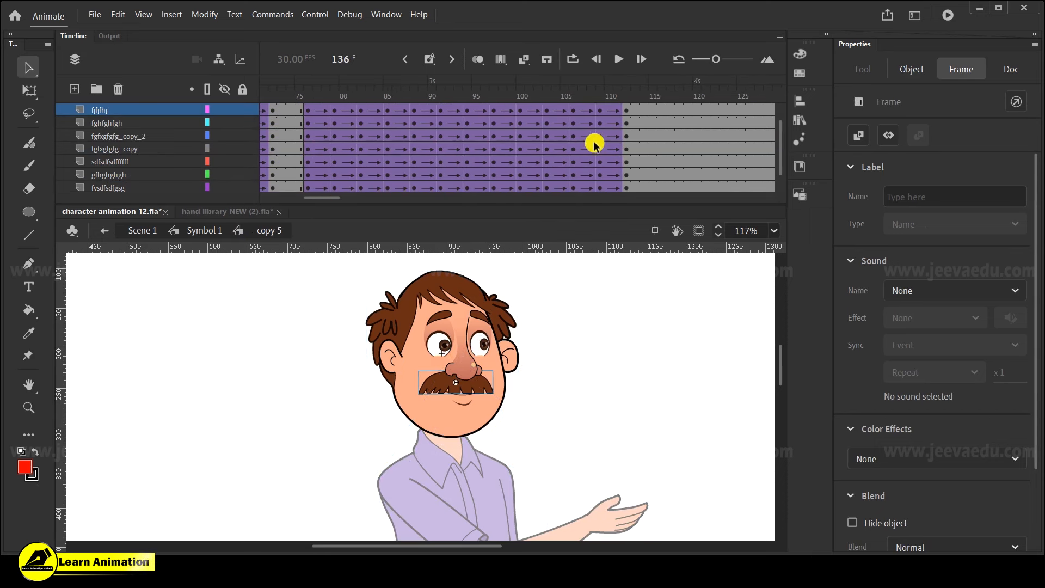
pyautogui.scroll(1, 573, 145)
pyautogui.click(390, 103)
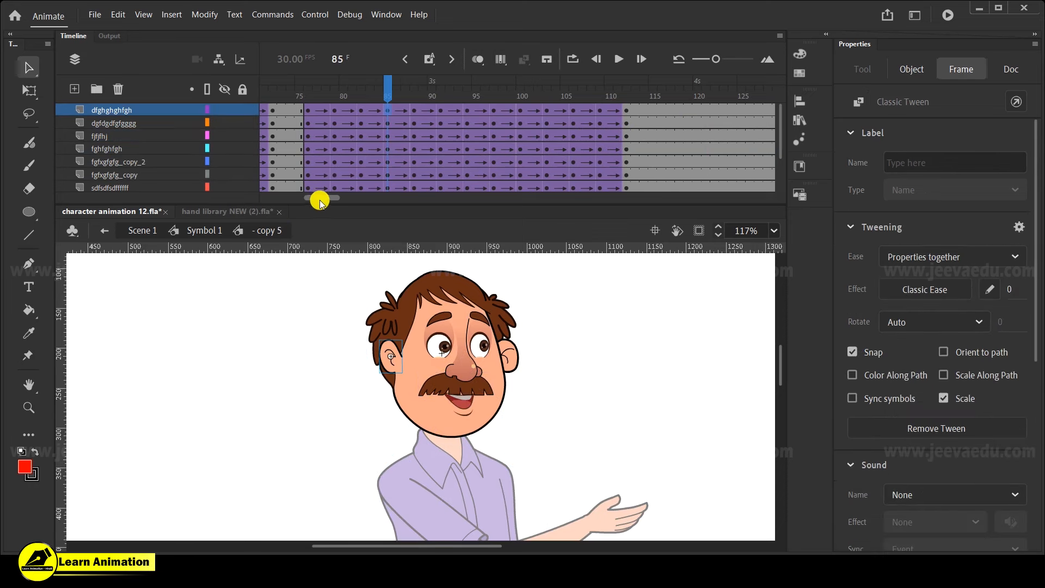
pyautogui.moveTo(321, 197); pyautogui.dragTo(319, 198)
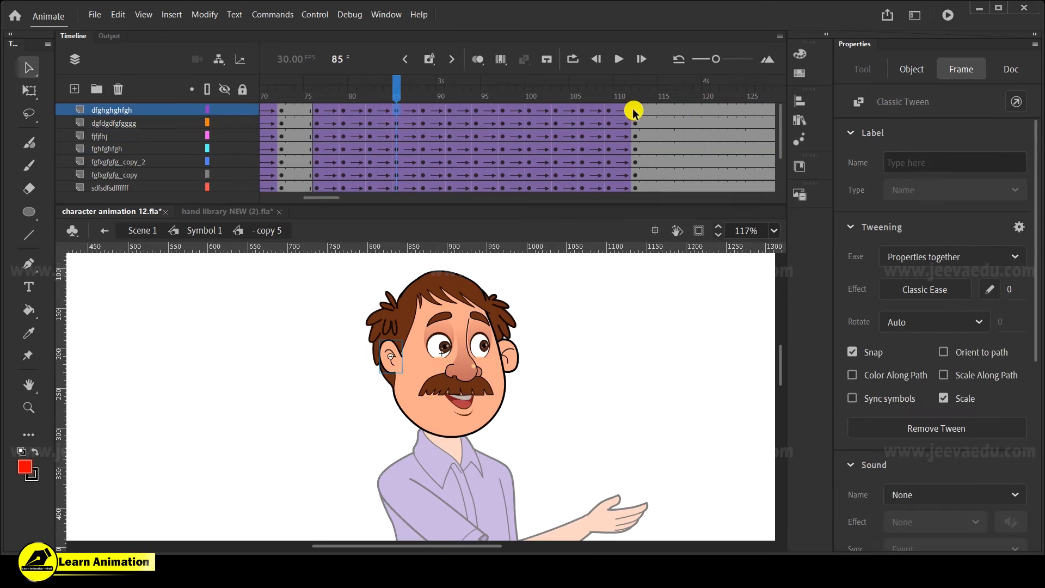
pyautogui.moveTo(319, 116); pyautogui.dragTo(632, 180)
pyautogui.scroll(2, 629, 173)
pyautogui.moveTo(352, 120); pyautogui.dragTo(532, 117)
pyautogui.click(514, 131)
# Synchronize the symbols across all frames of the head, then return to Symbol 1 and scrub the talking animation around frame 156
pyautogui.rightClick(559, 131)
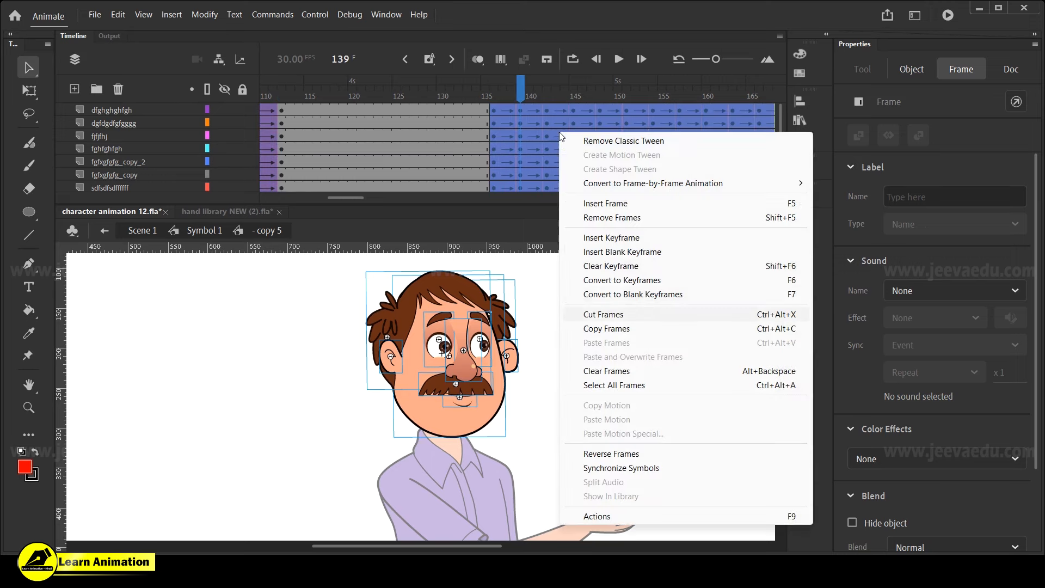
pyautogui.click(638, 385)
pyautogui.rightClick(527, 126)
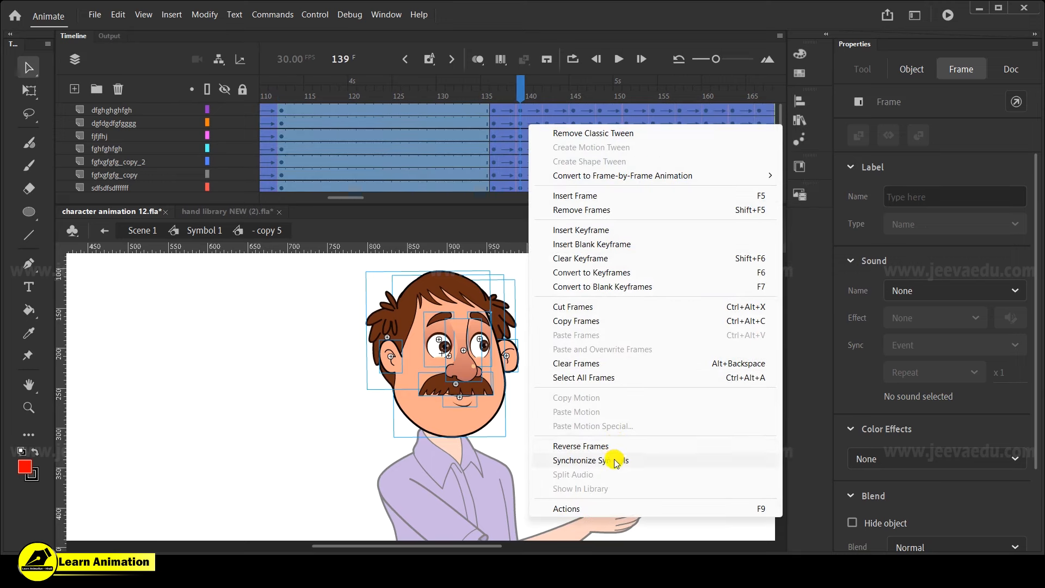
pyautogui.click(616, 460)
pyautogui.click(209, 234)
pyautogui.moveTo(517, 95); pyautogui.dragTo(690, 104)
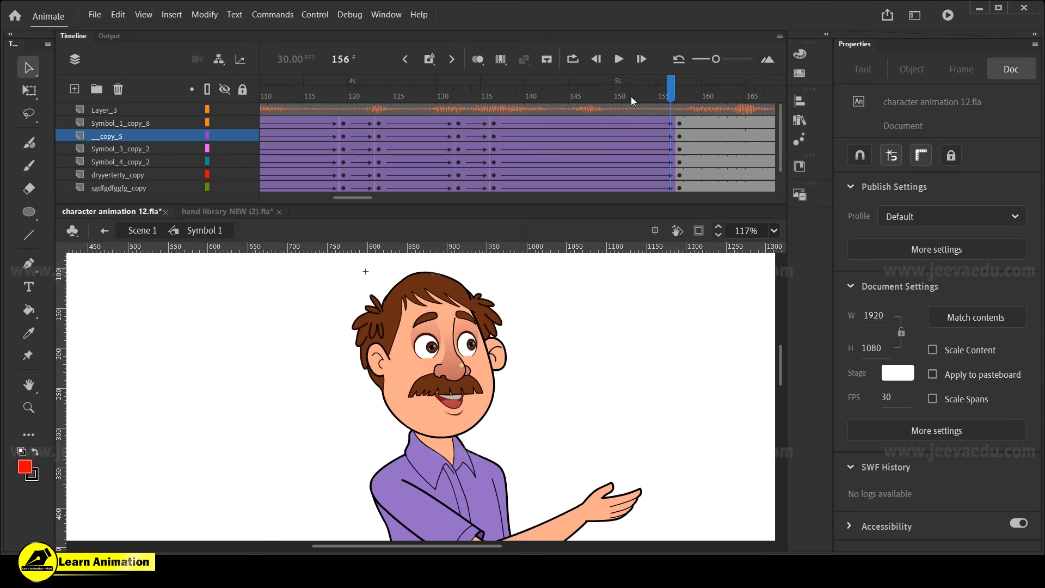
# Open the head symbol at frame 157, remove the classic tween after the talking frames on all head layers, and return to Symbol 1
pyautogui.click(680, 116)
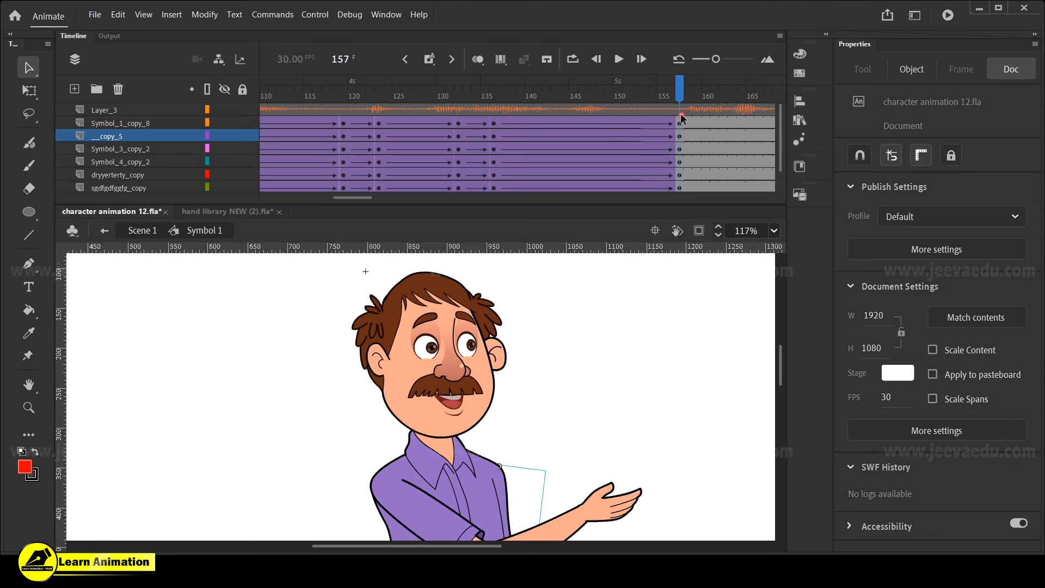
pyautogui.doubleClick(473, 355)
pyautogui.moveTo(526, 99); pyautogui.dragTo(662, 214)
pyautogui.rightClick(610, 149)
pyautogui.click(659, 283)
pyautogui.click(602, 133)
pyautogui.scroll(2, 601, 132)
pyautogui.rightClick(602, 133)
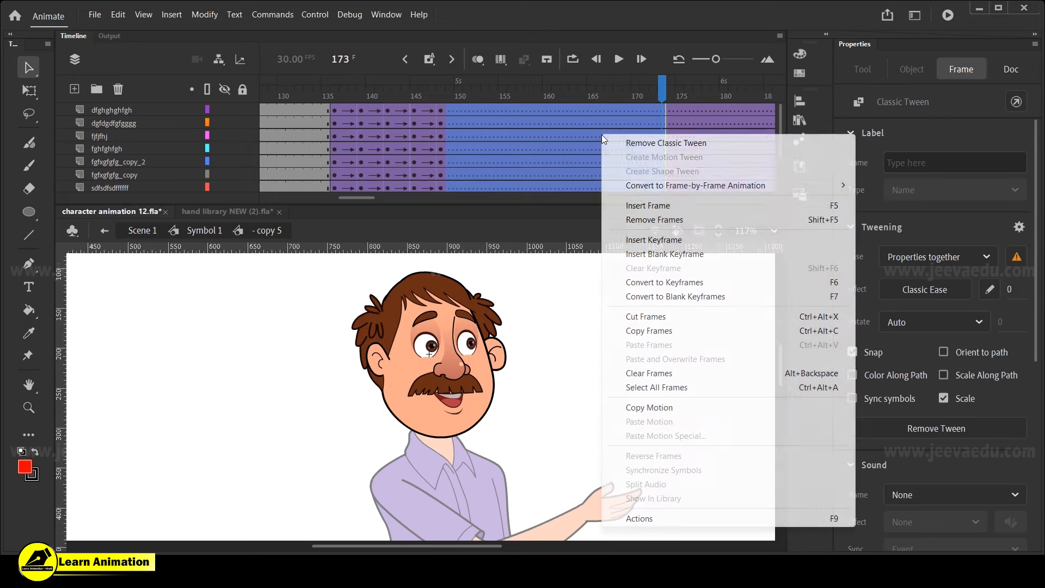
pyautogui.click(648, 143)
pyautogui.moveTo(634, 96); pyautogui.dragTo(468, 145)
pyautogui.click(204, 230)
# Play the audio and animation from frame 157, then examine the spacing of the earlier body keyframes near the timeline's start
pyautogui.moveTo(467, 89); pyautogui.dragTo(521, 140)
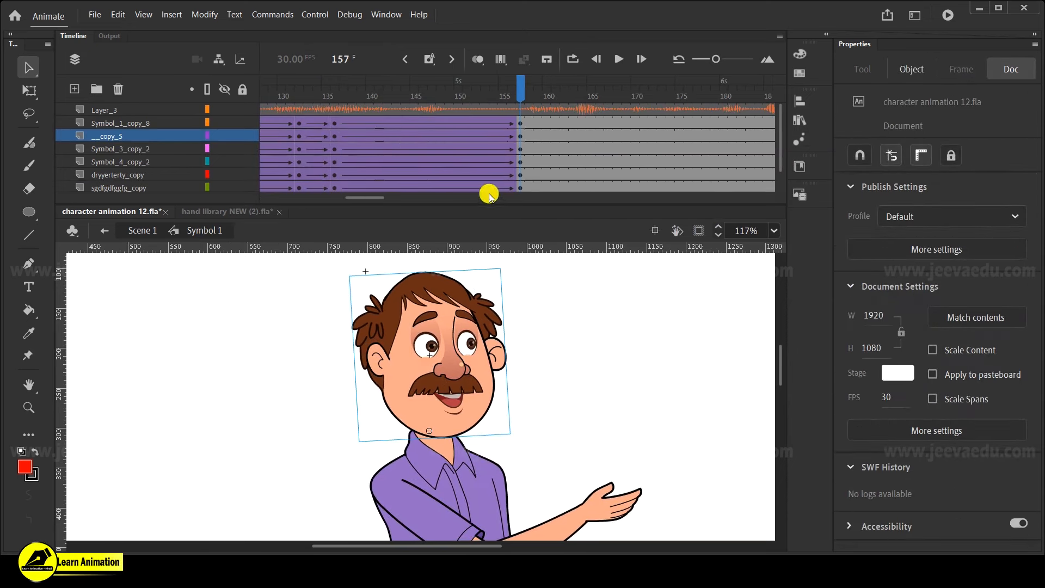
pyautogui.press('z')
pyautogui.moveTo(367, 198); pyautogui.dragTo(388, 204)
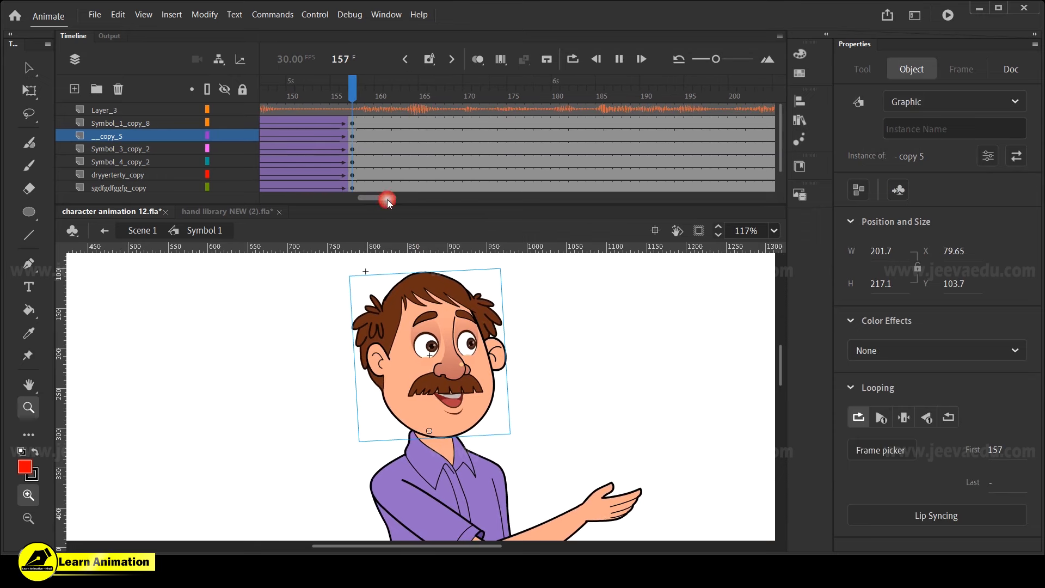
pyautogui.press('Return')
pyautogui.press('Return')
pyautogui.moveTo(373, 198)
pyautogui.mouseDown()
pyautogui.moveTo(356, 203)
pyautogui.moveTo(403, 208)
pyautogui.moveTo(387, 205)
pyautogui.mouseUp()
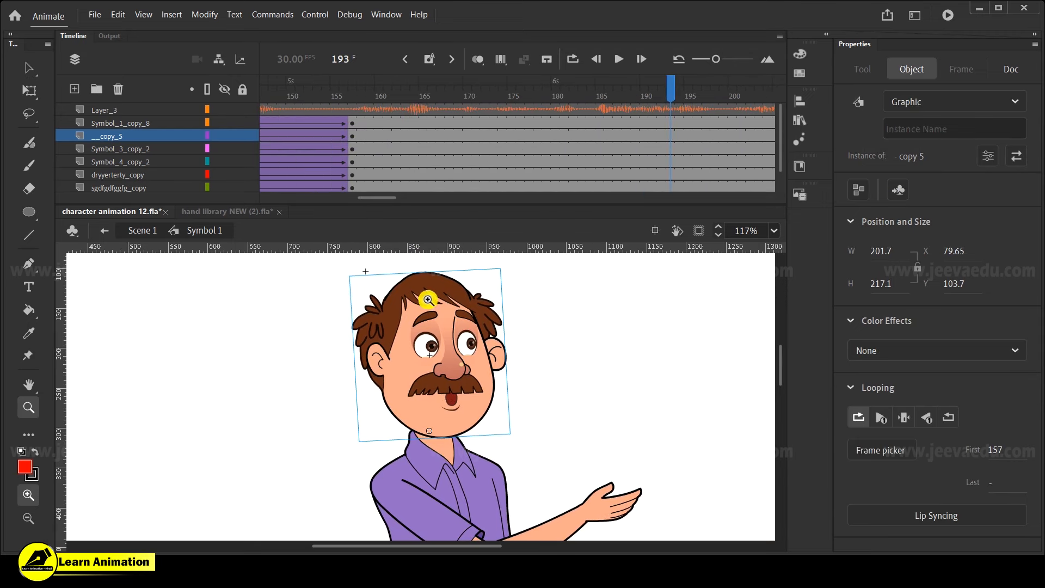
pyautogui.click(462, 297)
pyautogui.moveTo(602, 97); pyautogui.dragTo(382, 116)
pyautogui.moveTo(374, 197); pyautogui.dragTo(290, 206)
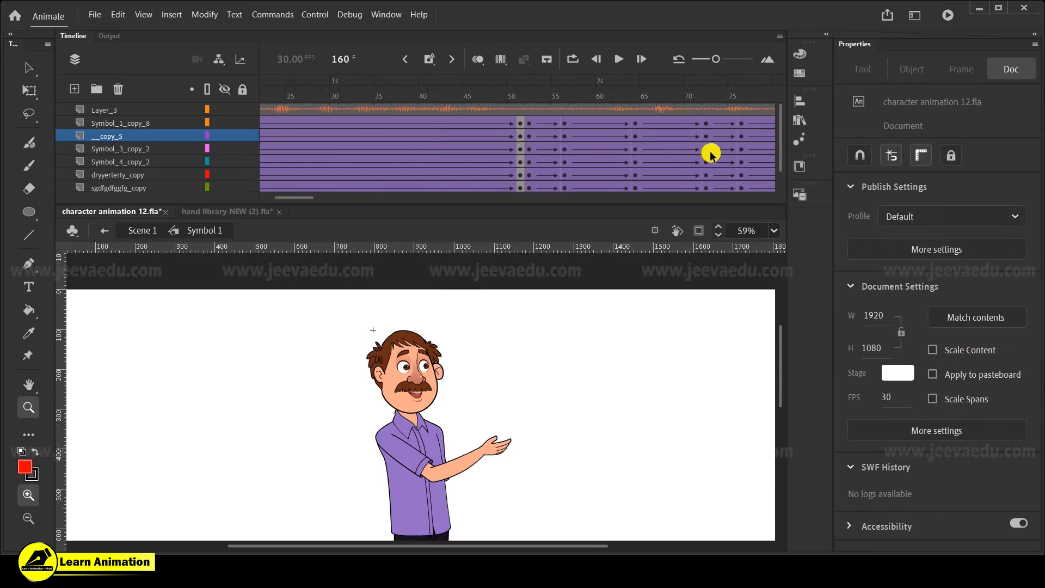
pyautogui.moveTo(297, 200); pyautogui.dragTo(273, 209)
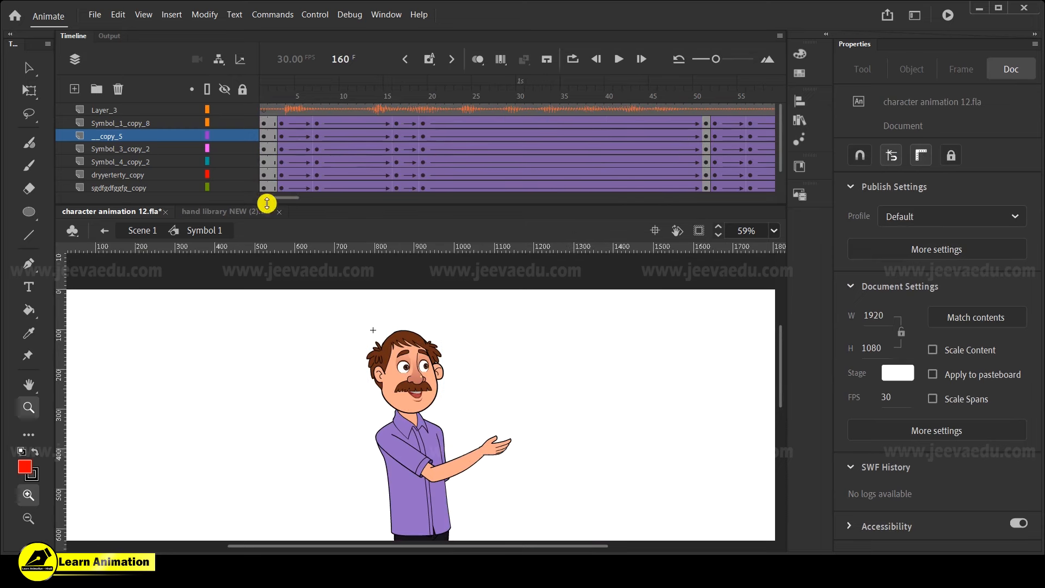
pyautogui.moveTo(281, 200); pyautogui.dragTo(378, 204)
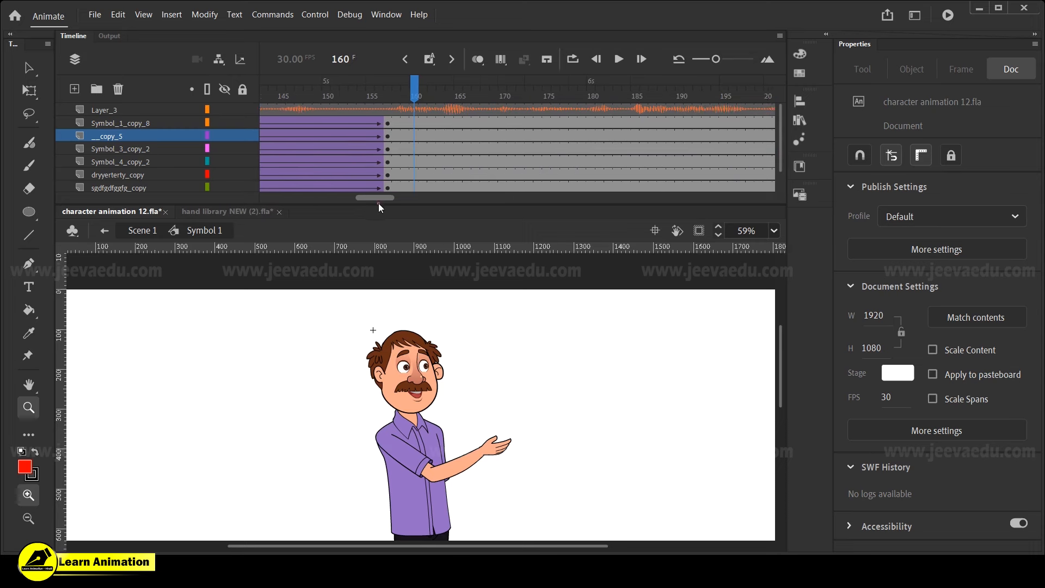
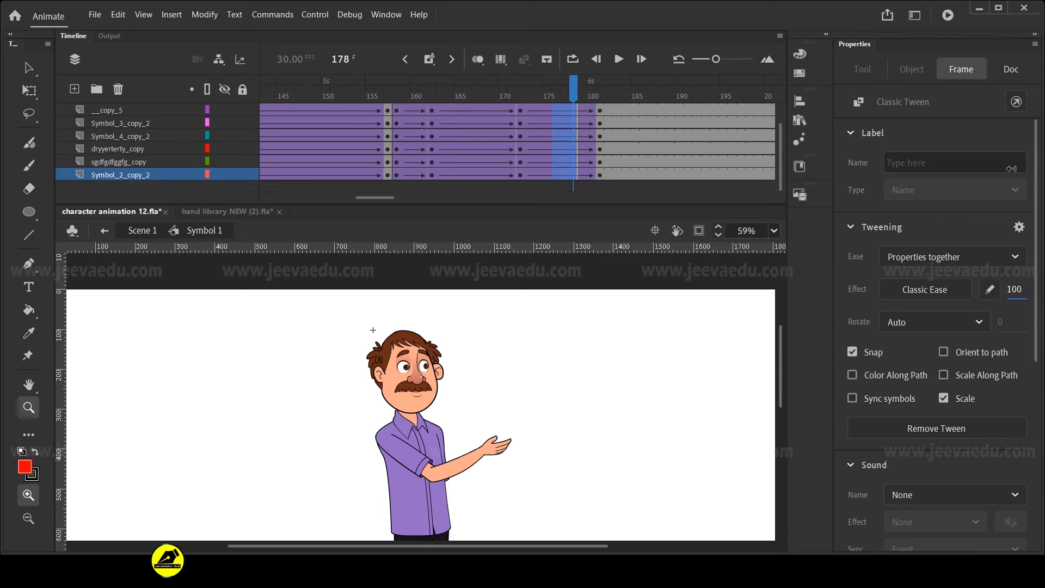
# Set the ease of the classic tweens between frames 162 and 172 to -100 on all body layers
pyautogui.scroll(2, 466, 158)
pyautogui.moveTo(469, 125); pyautogui.dragTo(477, 227)
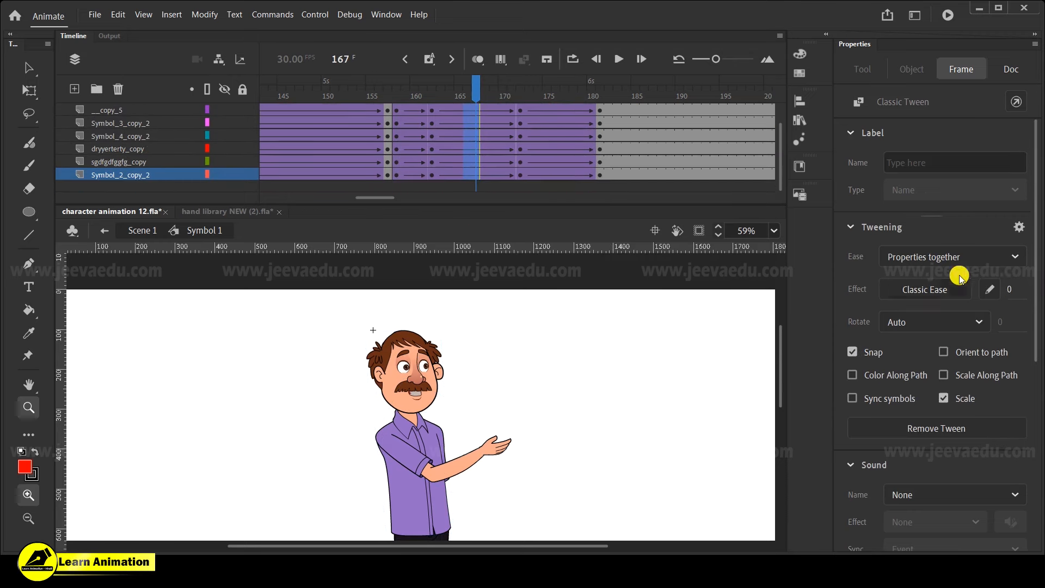
pyautogui.scroll(2, 554, 147)
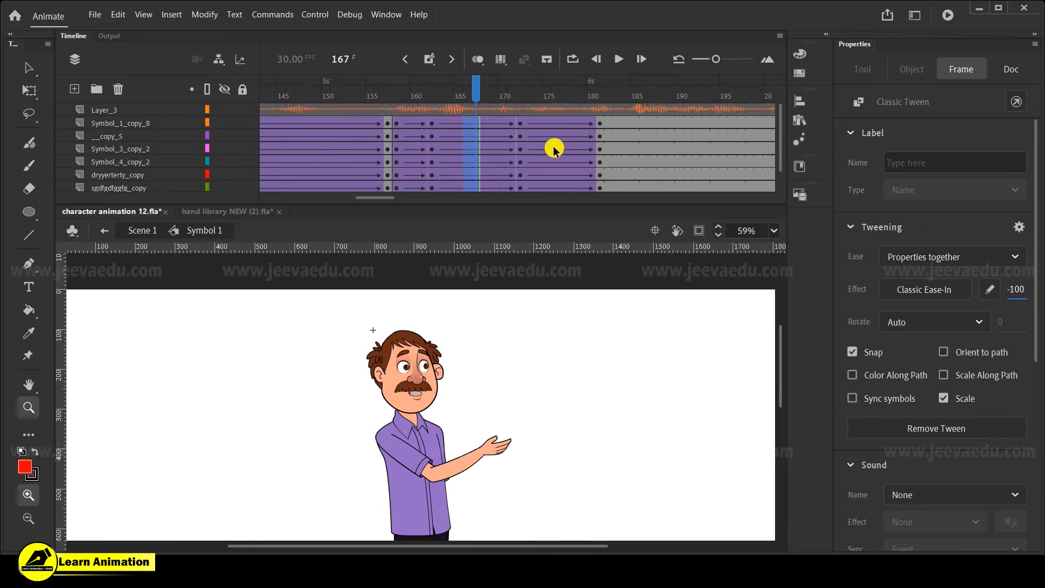
# Check the ease values of the tweens on both sides of frame 172 across the body layers
pyautogui.click(500, 134)
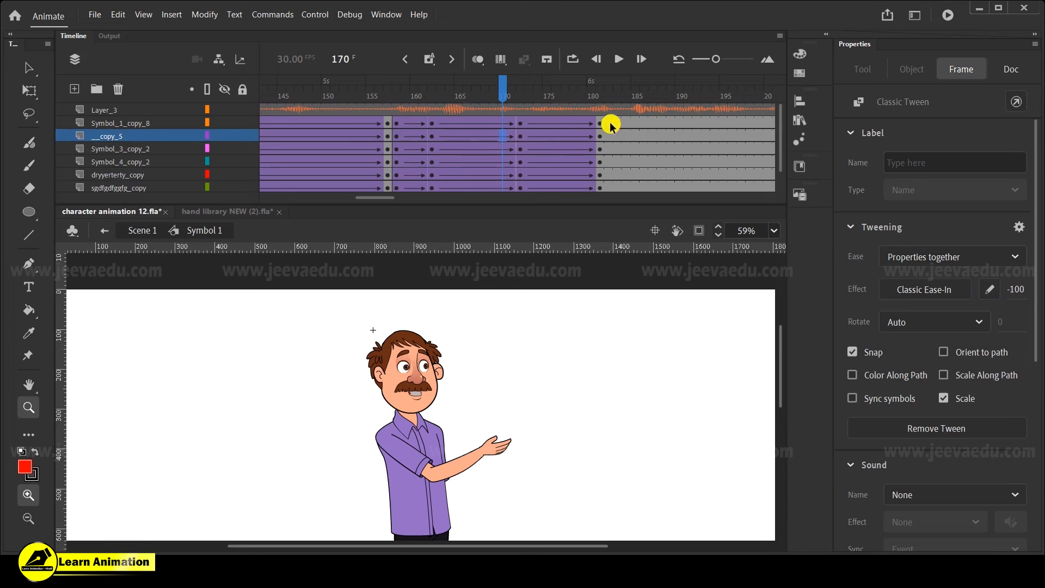
pyautogui.moveTo(502, 96); pyautogui.dragTo(460, 103)
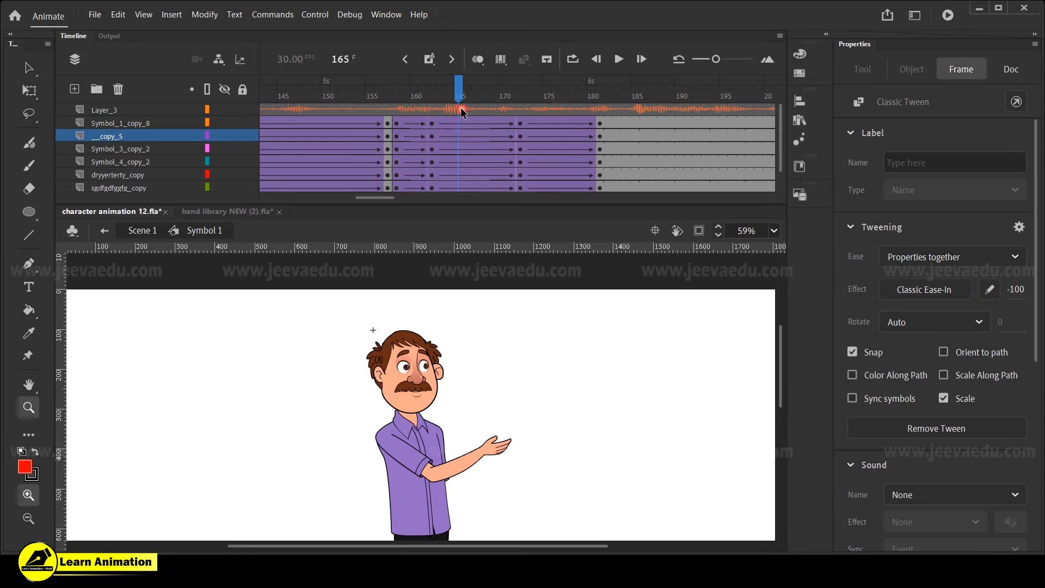
pyautogui.click(429, 123)
pyautogui.click(483, 136)
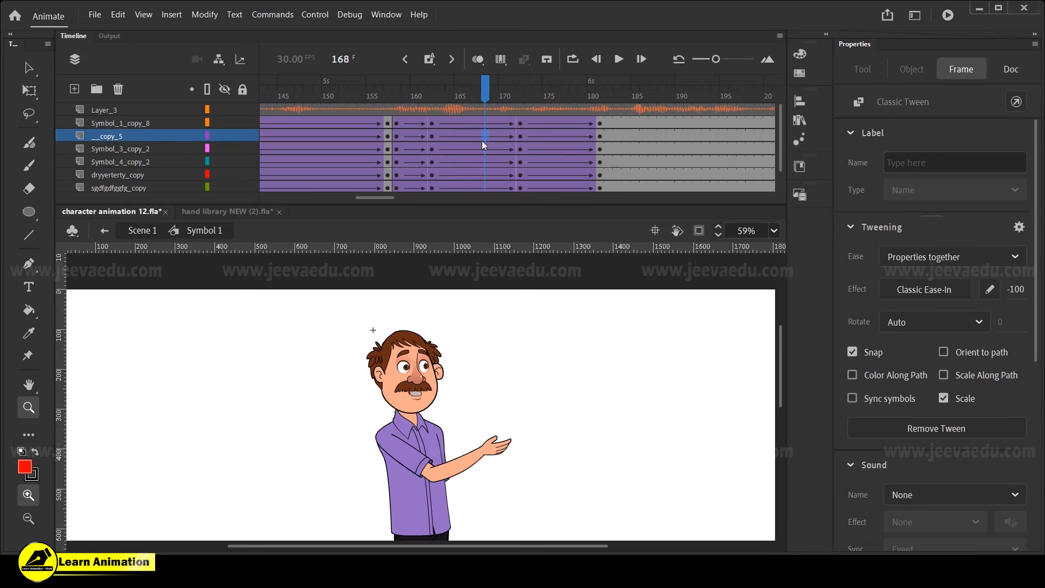
pyautogui.click(563, 135)
pyautogui.click(433, 124)
pyautogui.scroll(-2, 529, 136)
pyautogui.scroll(2, 529, 144)
pyautogui.moveTo(555, 123); pyautogui.dragTo(563, 220)
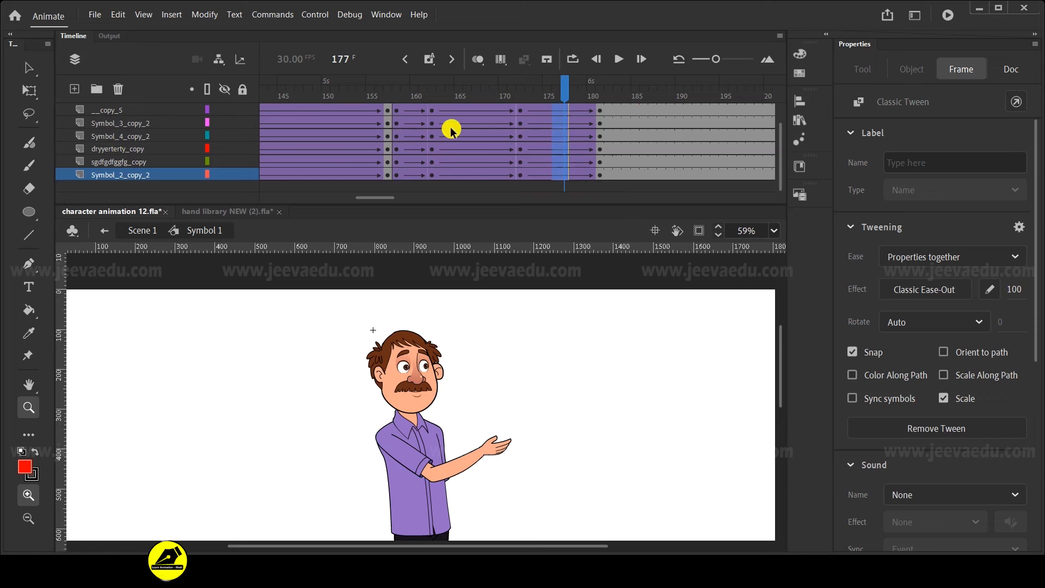
pyautogui.scroll(2, 422, 131)
# Stretch the head, torso and arms together slightly taller from the waist at frame 162 using Free Transform
pyautogui.click(433, 124)
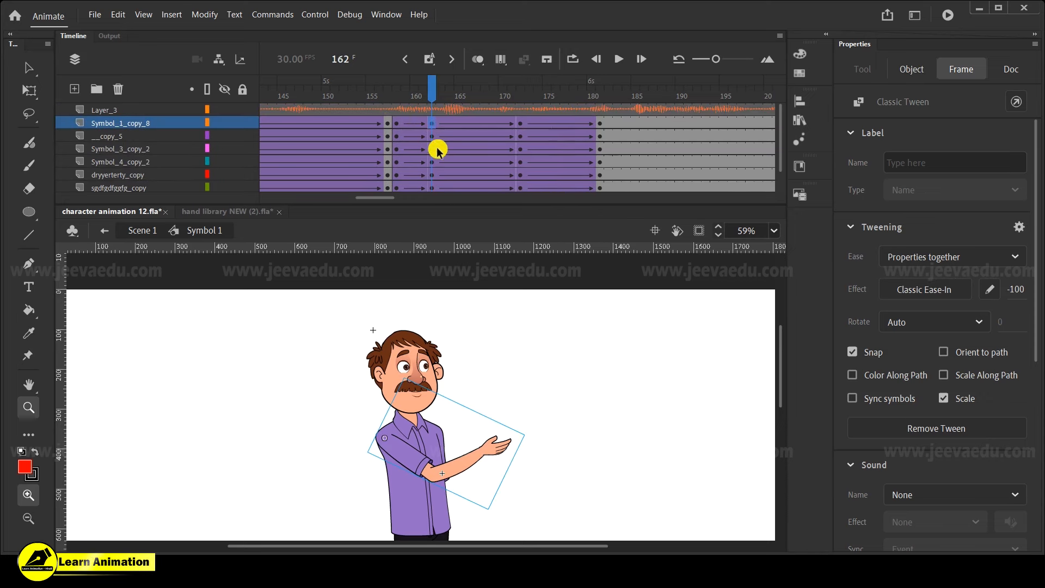
pyautogui.keyDown('alt'); pyautogui.click(442, 412); pyautogui.keyUp('alt')
pyautogui.keyDown('alt'); pyautogui.click(442, 445); pyautogui.keyUp('alt')
pyautogui.moveTo(388, 359); pyautogui.dragTo(458, 461)
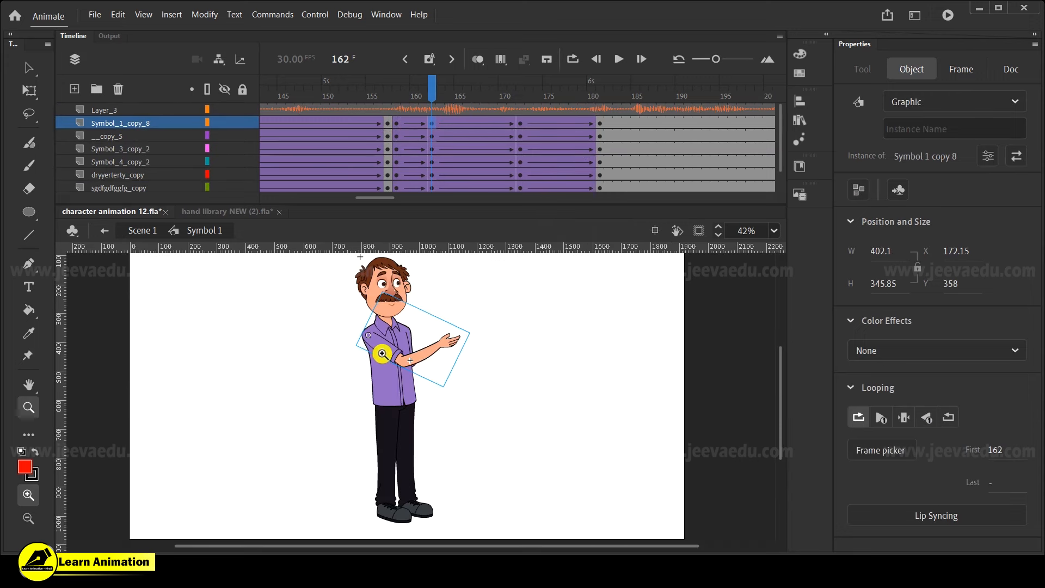
pyautogui.moveTo(500, 392); pyautogui.dragTo(499, 413)
pyautogui.press('q')
pyautogui.moveTo(299, 289); pyautogui.dragTo(464, 538)
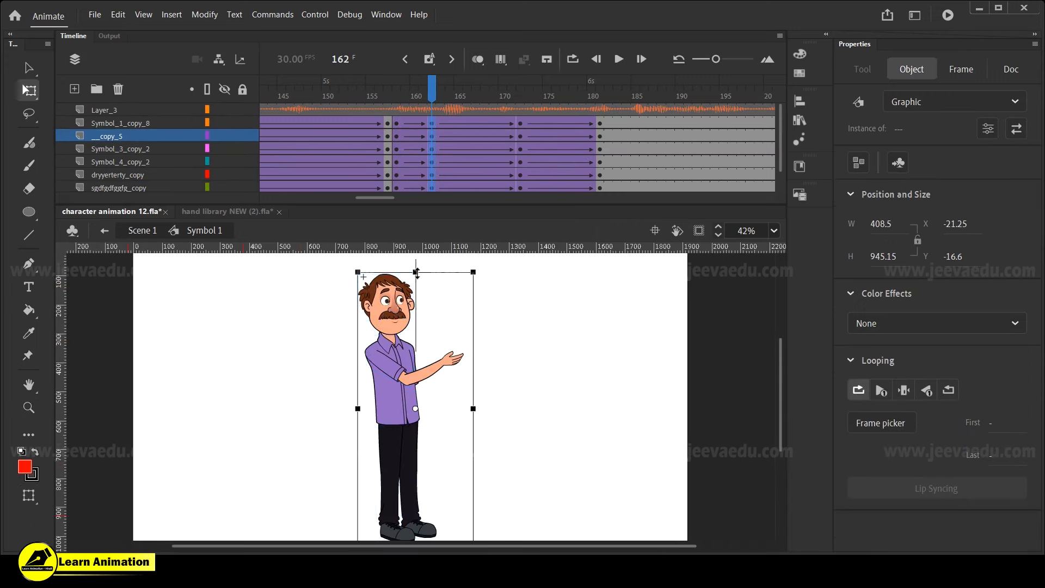
pyautogui.click(309, 297)
pyautogui.moveTo(309, 293); pyautogui.dragTo(442, 375)
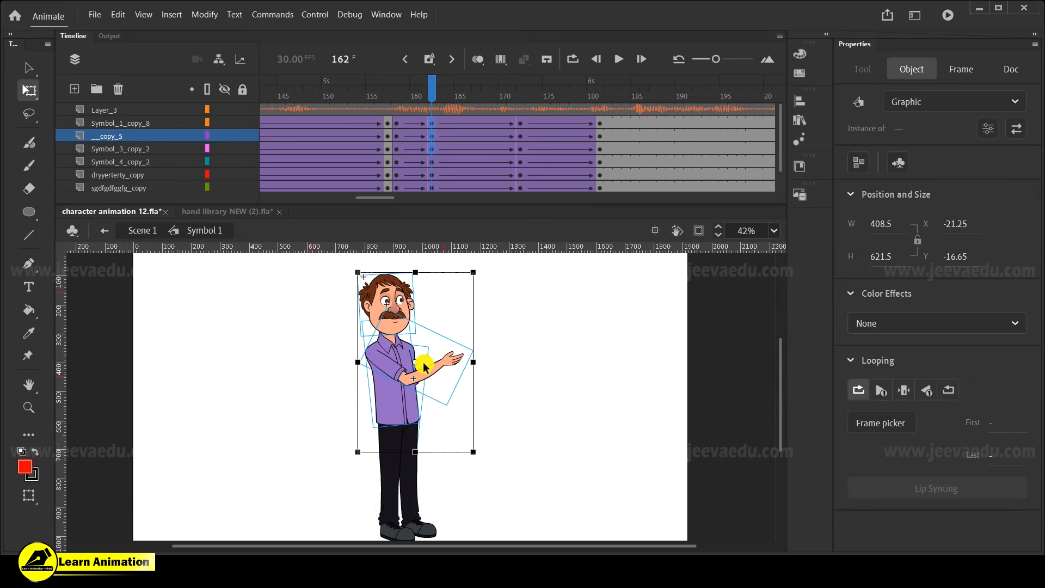
pyautogui.moveTo(414, 272); pyautogui.dragTo(411, 268)
pyautogui.moveTo(414, 95); pyautogui.dragTo(431, 139)
pyautogui.click(517, 328)
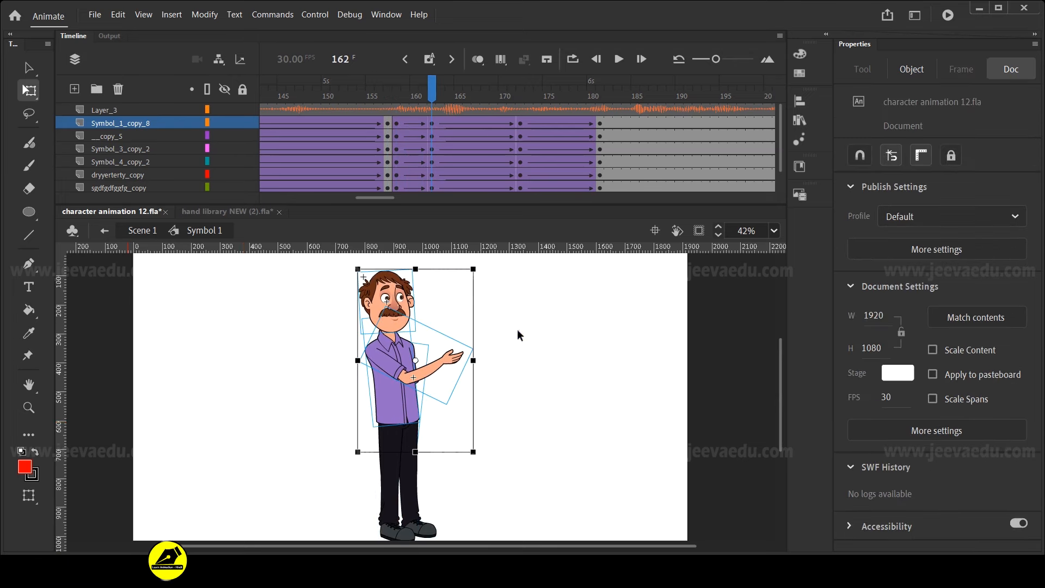
# Rotate the head slightly at frame 162 and compare the pose by scrubbing from the preceding frames
pyautogui.click(390, 304)
pyautogui.moveTo(422, 268); pyautogui.dragTo(420, 264)
pyautogui.moveTo(392, 119); pyautogui.dragTo(430, 142)
pyautogui.scroll(3, 424, 356)
# Raise the open-hand arm slightly and rotate the other arm behind the torso a little at frame 162
pyautogui.click(407, 430)
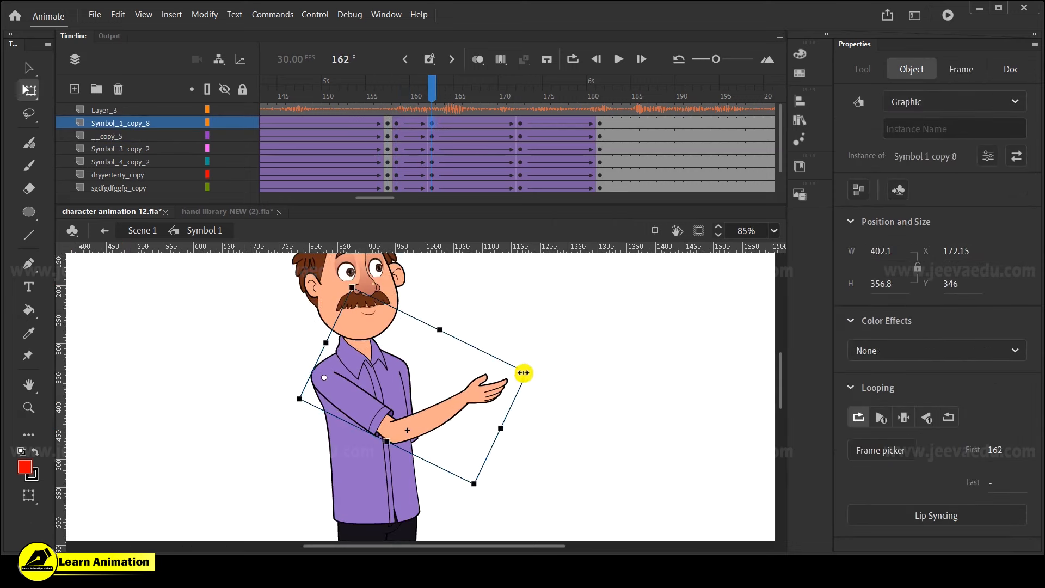
pyautogui.moveTo(534, 379); pyautogui.dragTo(529, 368)
pyautogui.click(415, 393)
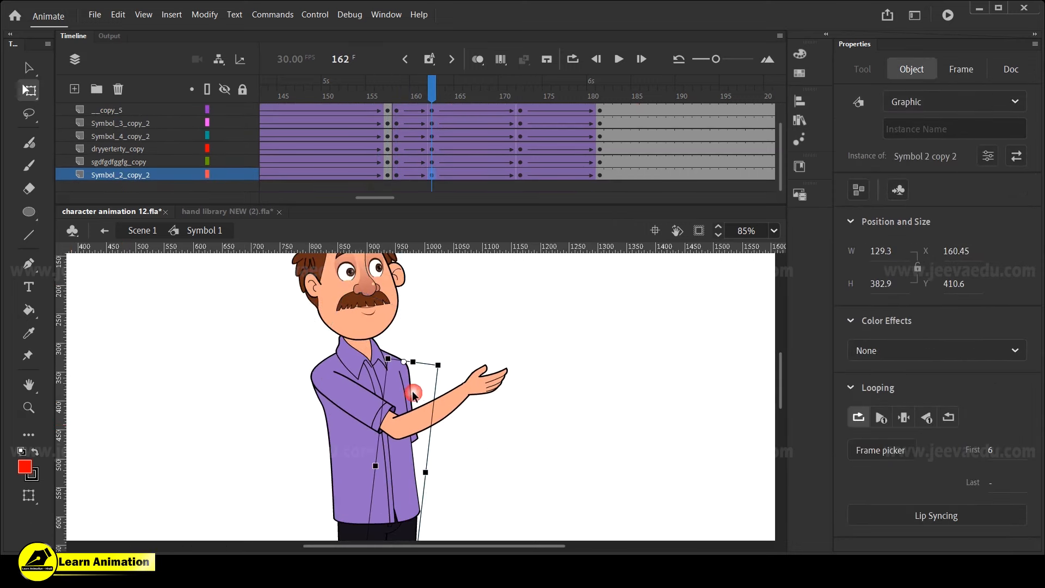
pyautogui.moveTo(514, 453); pyautogui.dragTo(506, 388)
pyautogui.moveTo(413, 513); pyautogui.dragTo(410, 523)
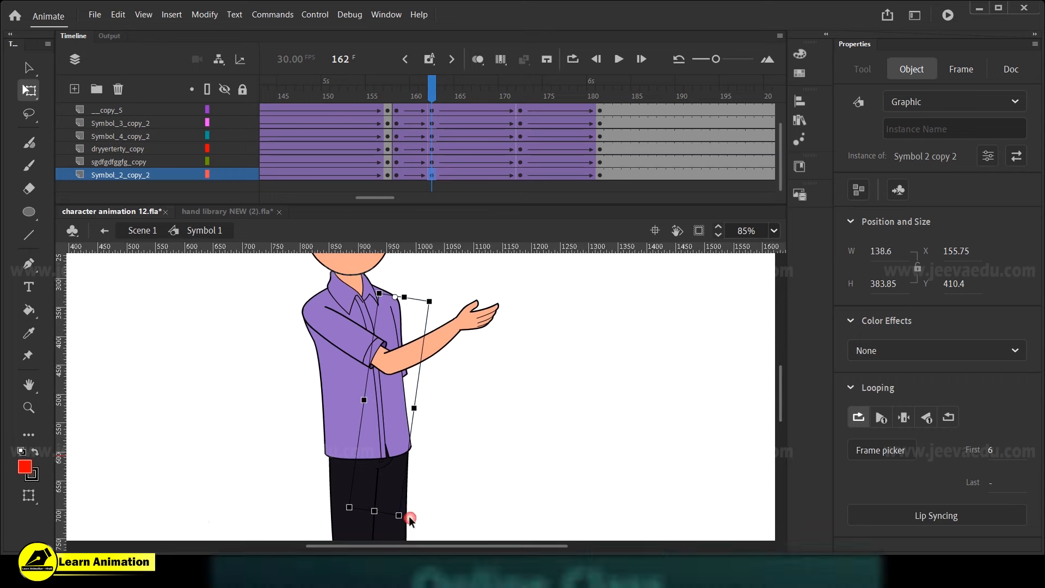
pyautogui.click(466, 326)
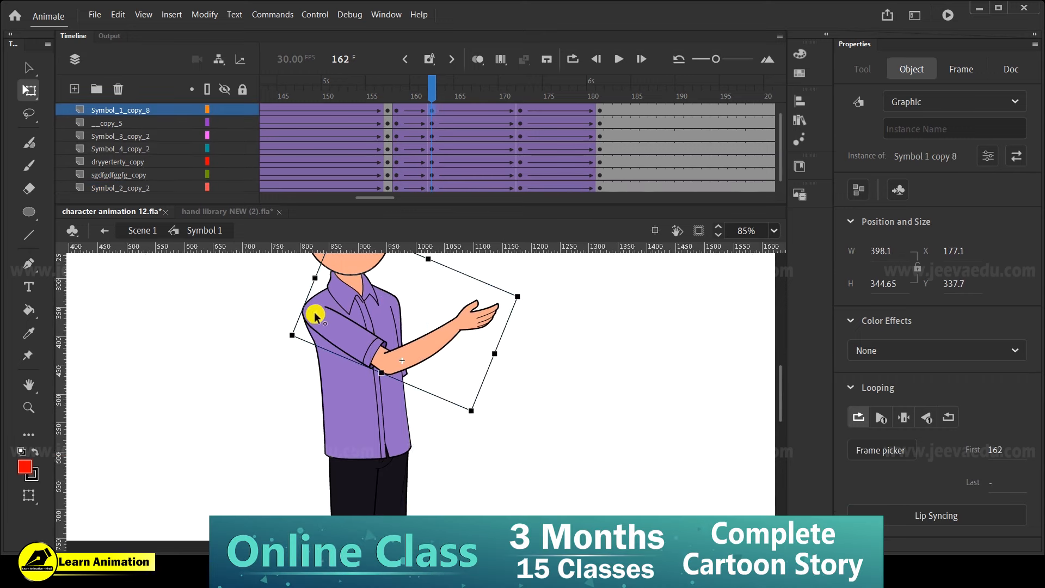
# Select the whole character at frame 172, squash its height slightly with Free Transform, and scrub through the motion
pyautogui.press('z')
pyautogui.keyDown('alt'); pyautogui.click(400, 381); pyautogui.keyUp('alt')
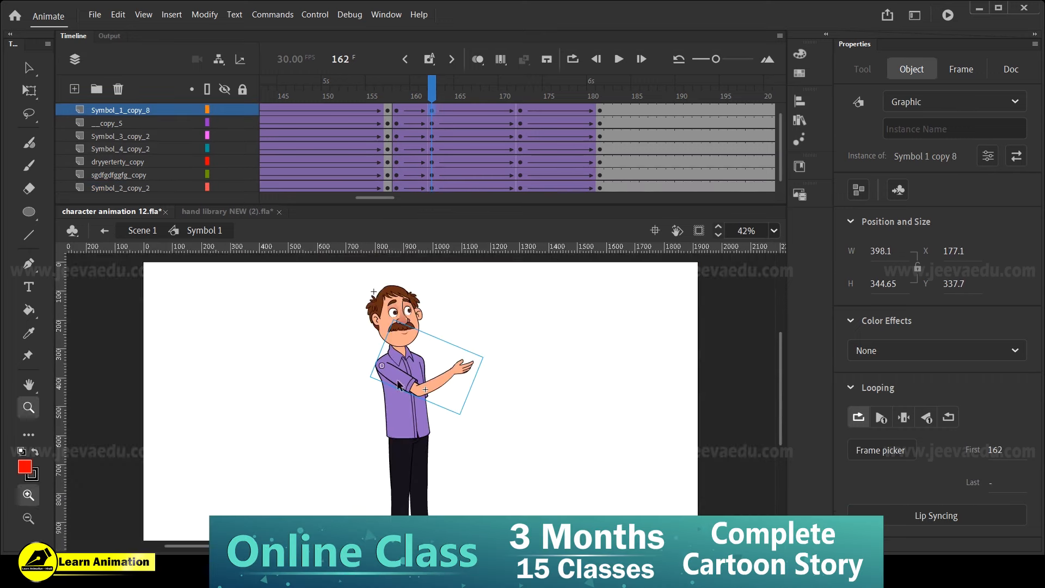
pyautogui.click(440, 111)
pyautogui.moveTo(452, 109); pyautogui.dragTo(522, 138)
pyautogui.keyDown('ctrl'); pyautogui.click(430, 387); pyautogui.keyUp('ctrl')
pyautogui.press('alt')
pyautogui.press('q')
pyautogui.moveTo(489, 117); pyautogui.dragTo(521, 147)
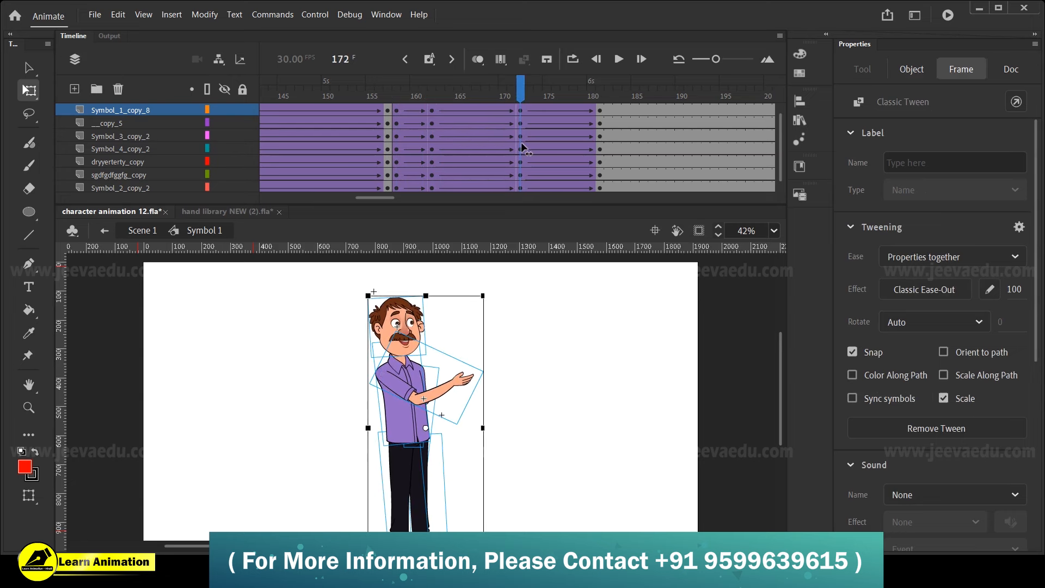
pyautogui.click(425, 296)
pyautogui.moveTo(424, 295); pyautogui.dragTo(425, 290)
pyautogui.moveTo(376, 97); pyautogui.dragTo(518, 166)
# Tilt the head clockwise towards the open hand at frame 172, nudge it down onto the neck, and scrub the movement
pyautogui.press('v')
pyautogui.click(414, 313)
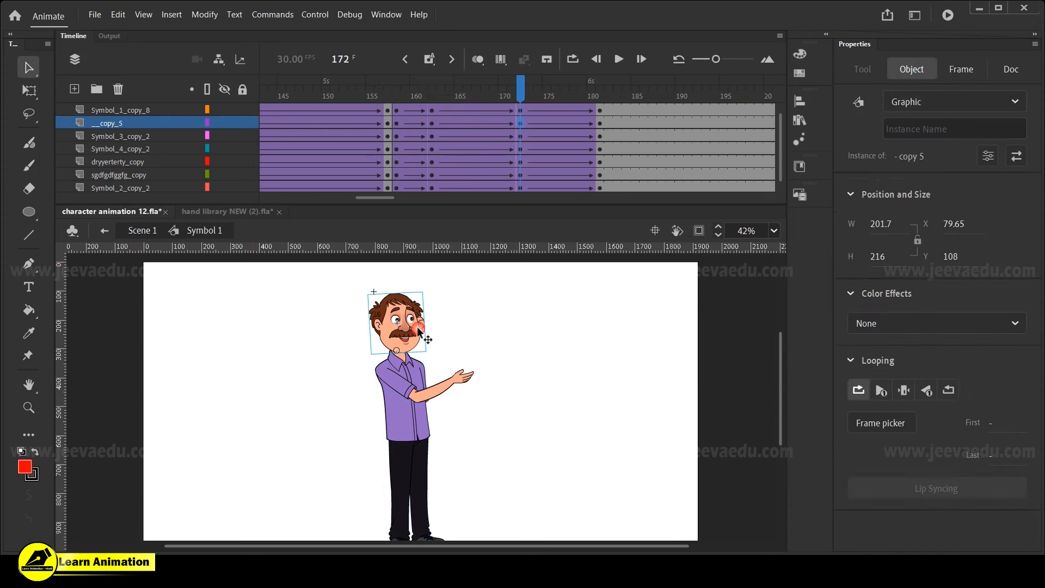
pyautogui.press('q')
pyautogui.click(430, 297)
pyautogui.moveTo(430, 291); pyautogui.dragTo(440, 303)
pyautogui.press('Down')
pyautogui.press('Down')
pyautogui.press('Down')
pyautogui.press('Down')
pyautogui.press('Down')
pyautogui.press('Down')
pyautogui.press('Down')
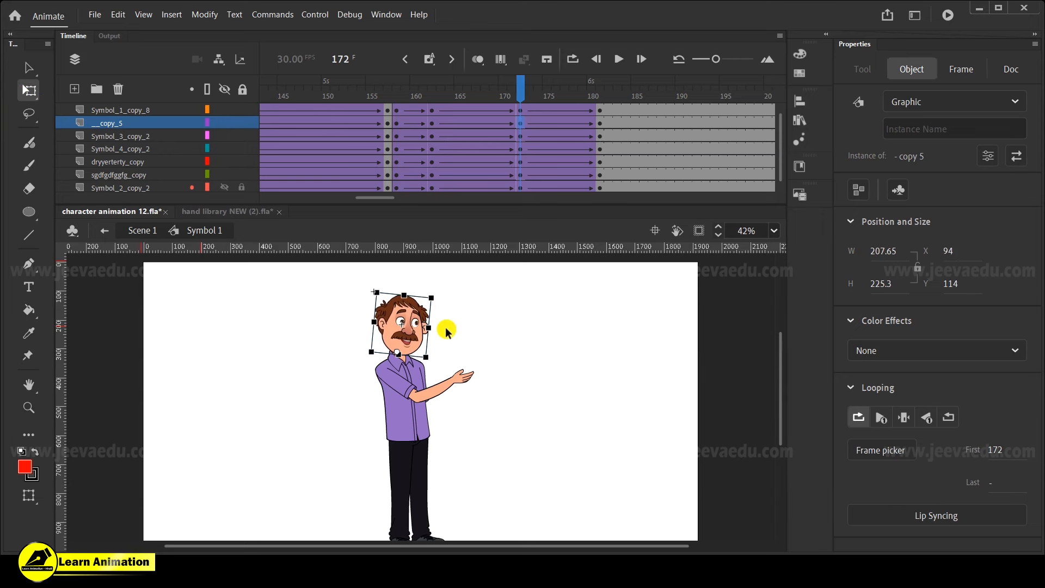
pyautogui.moveTo(499, 413); pyautogui.dragTo(492, 387)
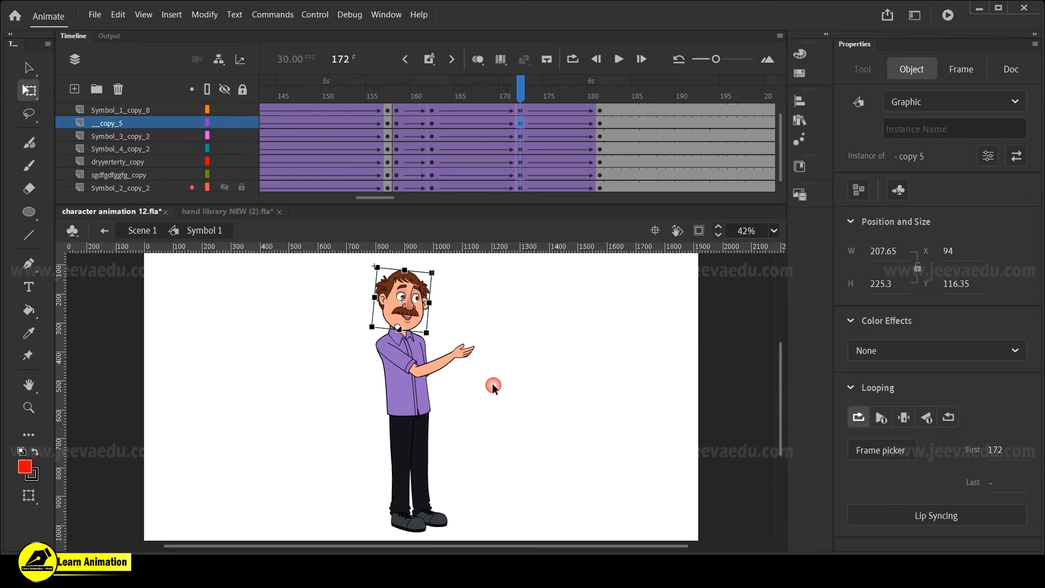
pyautogui.click(439, 92)
pyautogui.moveTo(439, 92); pyautogui.dragTo(521, 154)
pyautogui.click(520, 150)
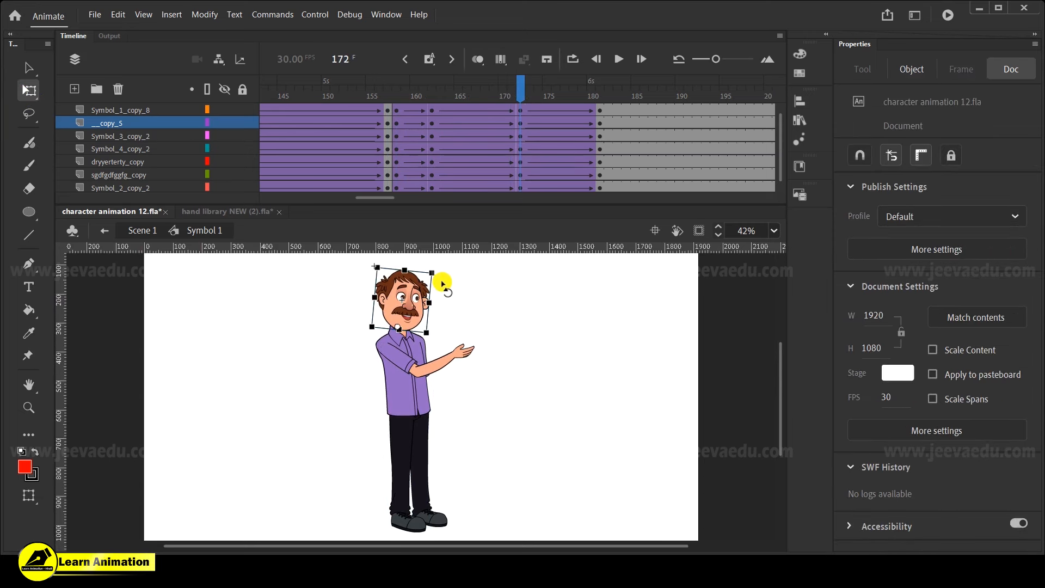
# Lower the open-hand arm slightly at frame 172 and rotate the other arm behind the torso a little
pyautogui.click(455, 354)
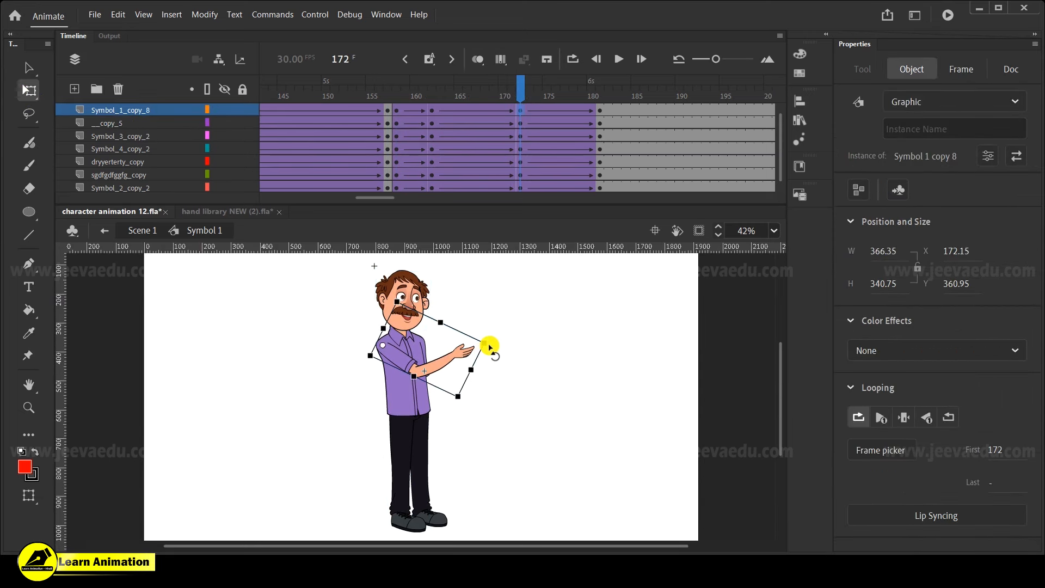
pyautogui.moveTo(489, 347); pyautogui.dragTo(494, 362)
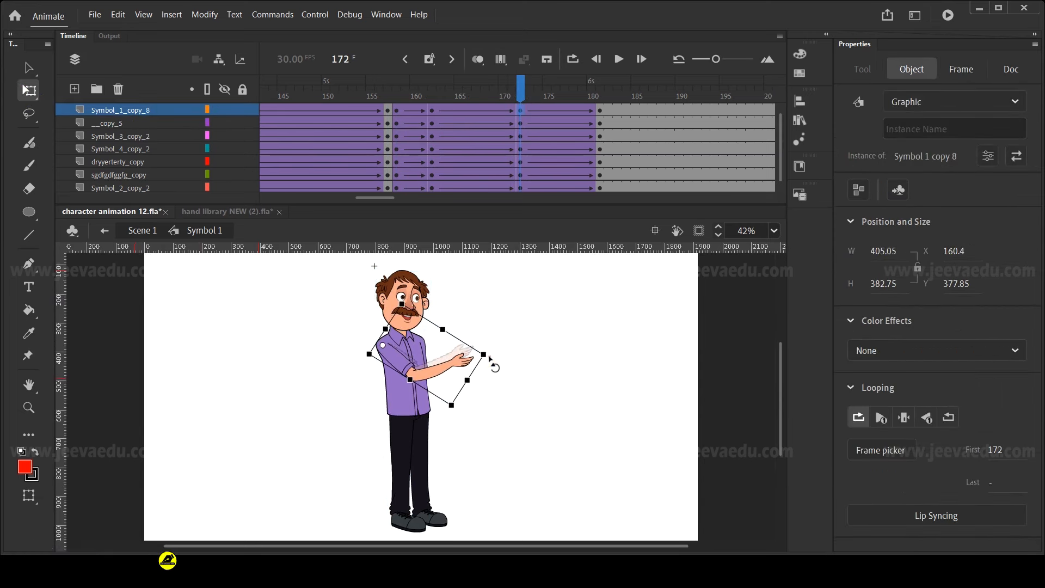
pyautogui.click(426, 359)
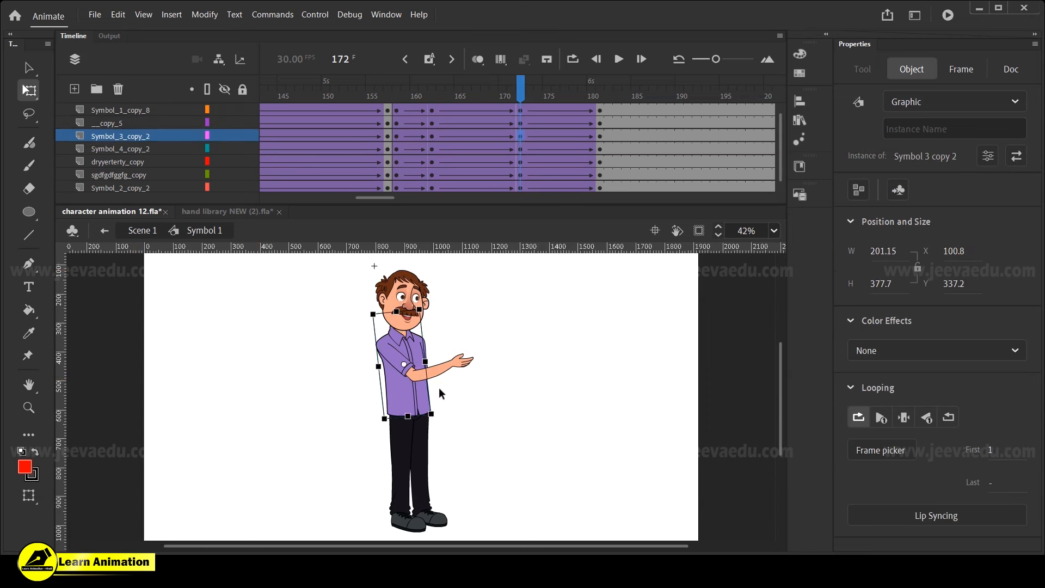
pyautogui.click(439, 393)
pyautogui.click(420, 365)
pyautogui.moveTo(443, 446); pyautogui.dragTo(446, 447)
# Select the head, torso and arms at frame 181 and rotate them about the waist to straighten the upper body
pyautogui.moveTo(497, 94); pyautogui.dragTo(598, 180)
pyautogui.click(600, 180)
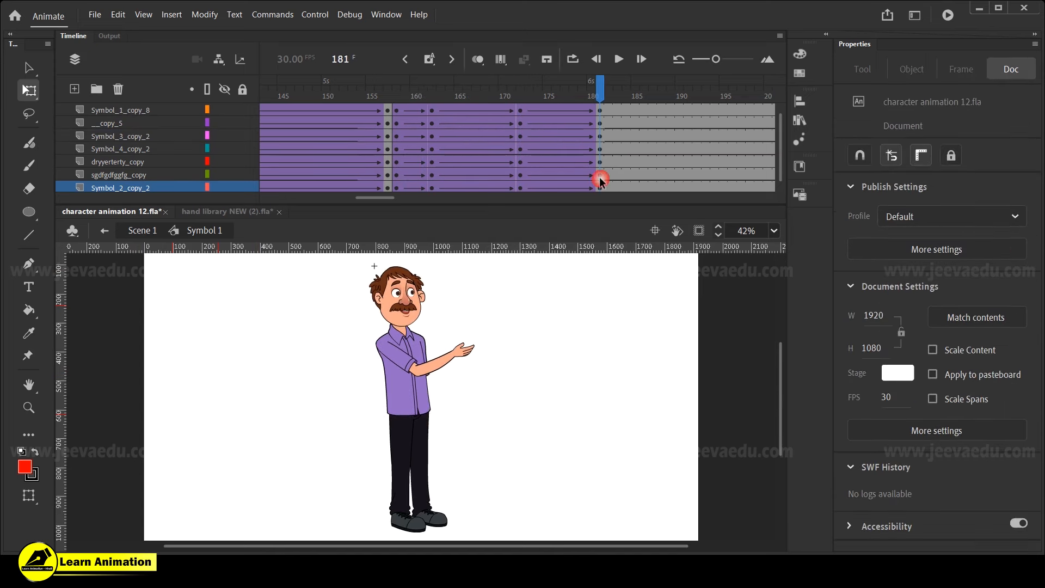
pyautogui.moveTo(388, 305); pyautogui.dragTo(471, 364)
pyautogui.click(411, 409)
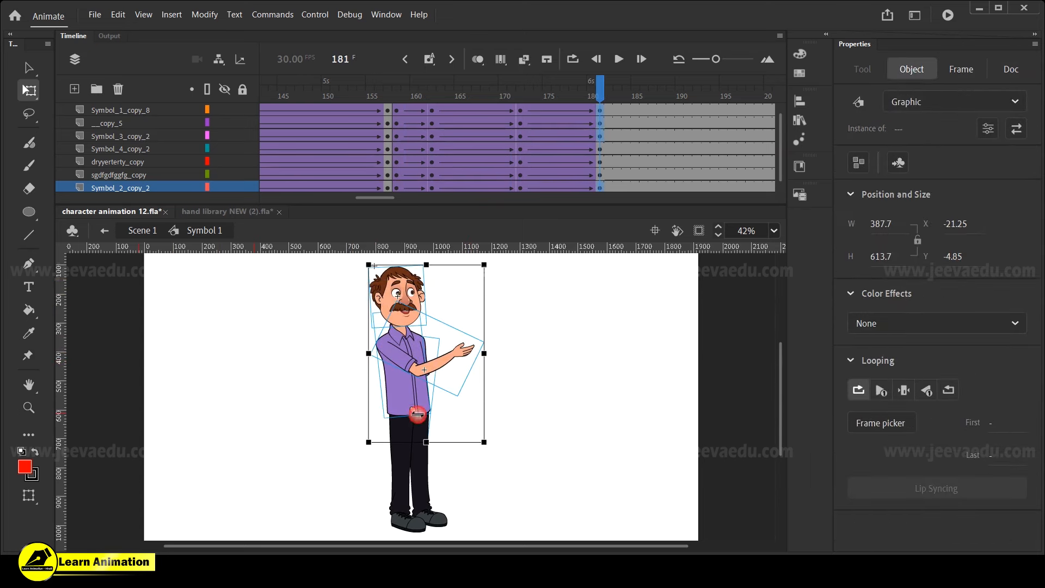
pyautogui.moveTo(490, 263); pyautogui.dragTo(439, 254)
# Rotate the open-hand arm down in front of the torso at frame 181
pyautogui.click(525, 295)
pyautogui.click(418, 289)
pyautogui.click(463, 357)
pyautogui.moveTo(494, 350); pyautogui.dragTo(471, 458)
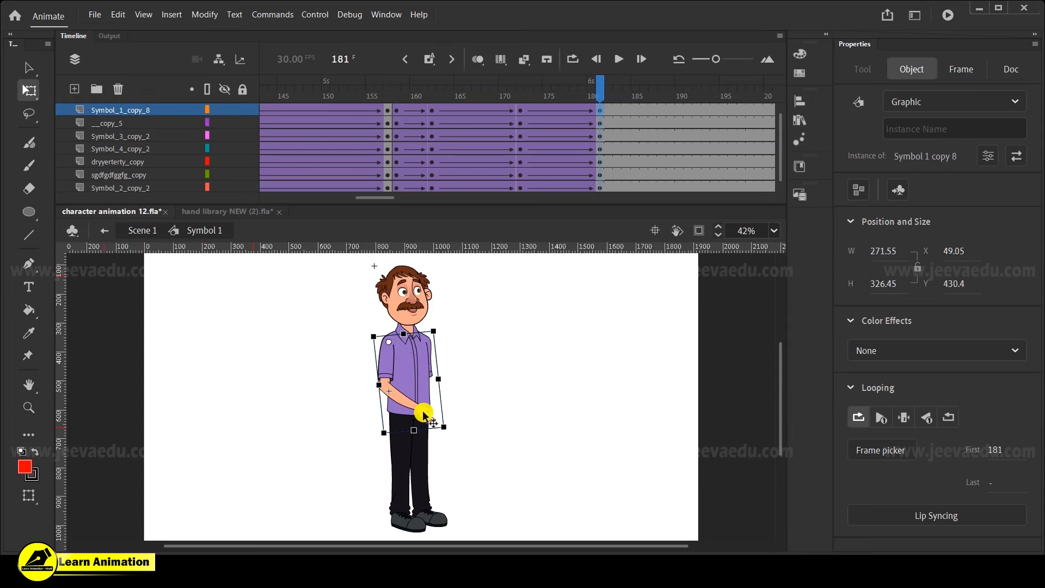
# Nudge the lowered arm slightly outwards and up at frame 181 so it sits on the shoulder
pyautogui.press('z')
pyautogui.click(399, 395)
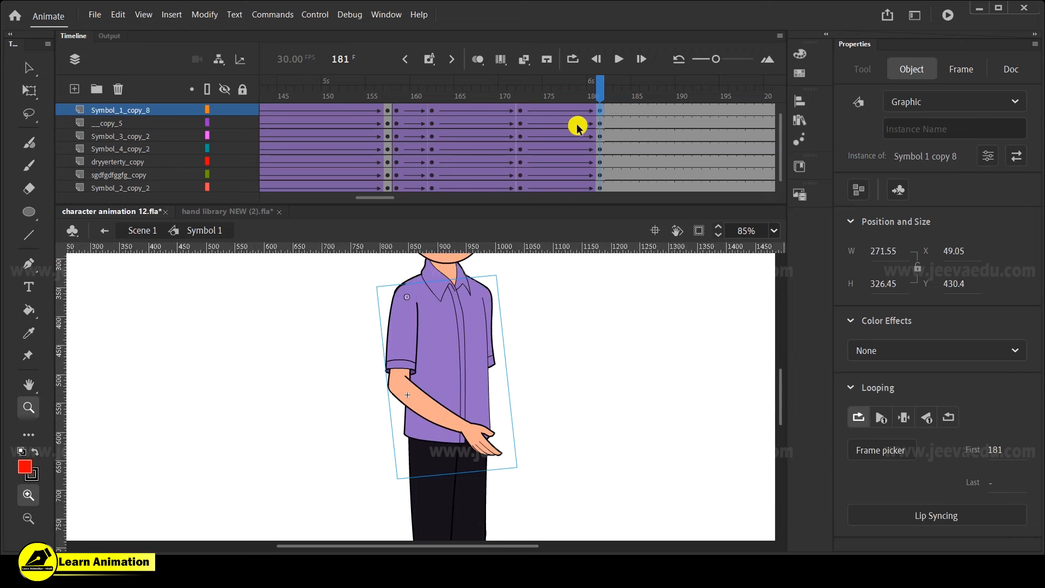
pyautogui.click(409, 316)
pyautogui.click(420, 328)
pyautogui.press('Left')
pyautogui.hotkey('shift', 'Left')
pyautogui.press('Left')
pyautogui.press('Up')
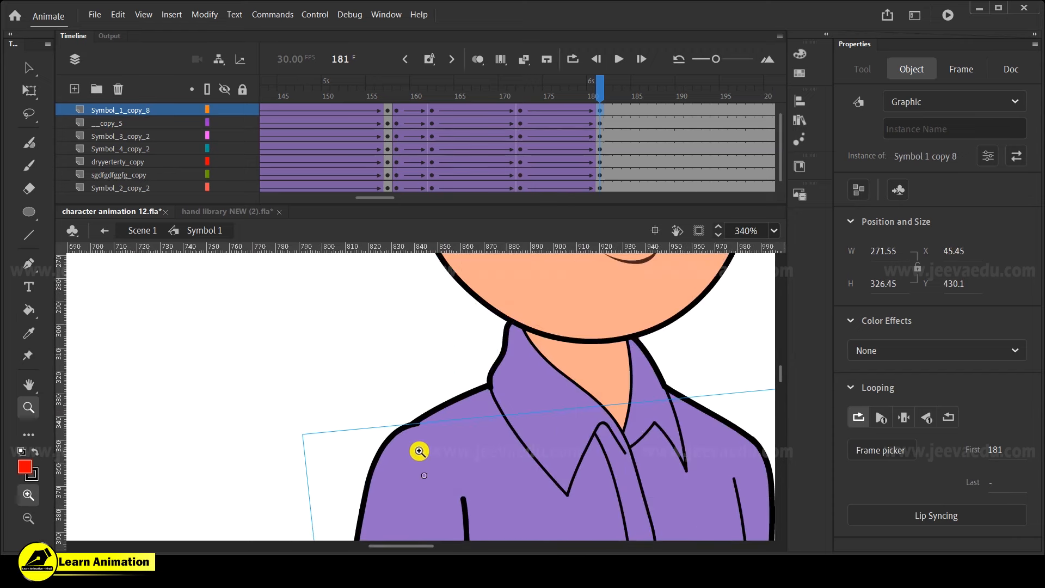
pyautogui.keyDown('alt'); pyautogui.click(458, 436); pyautogui.keyUp('alt')
pyautogui.keyDown('alt'); pyautogui.click(460, 437); pyautogui.keyUp('alt')
pyautogui.keyDown('alt'); pyautogui.click(465, 438); pyautogui.keyUp('alt')
pyautogui.moveTo(478, 454); pyautogui.dragTo(484, 436)
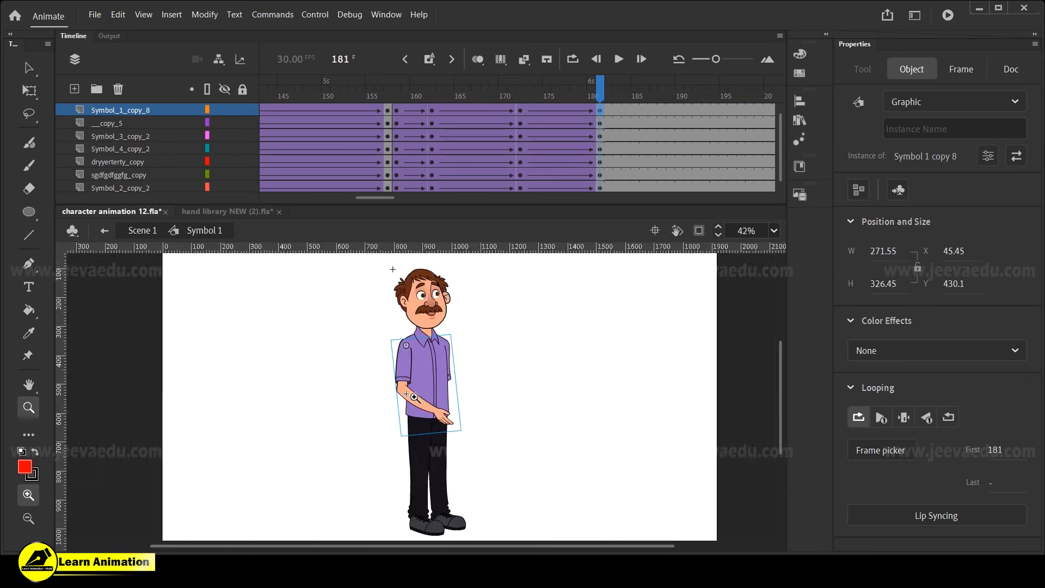
# Inside the arm symbol, keyframe the forearm at frame 172 and create a classic tween to frame 181 with easing 100
pyautogui.click(413, 397)
pyautogui.click(519, 110)
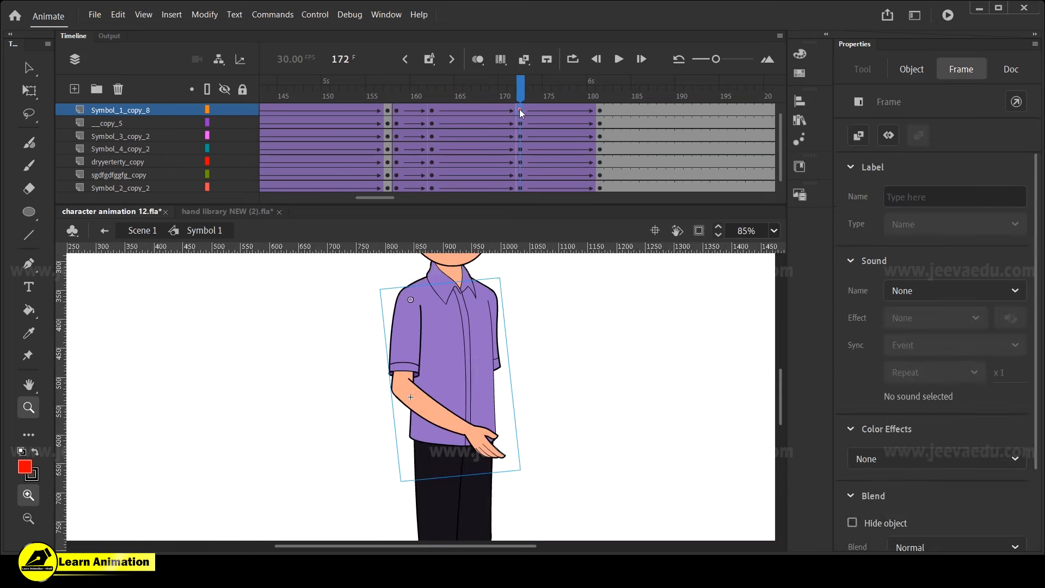
pyautogui.click(597, 111)
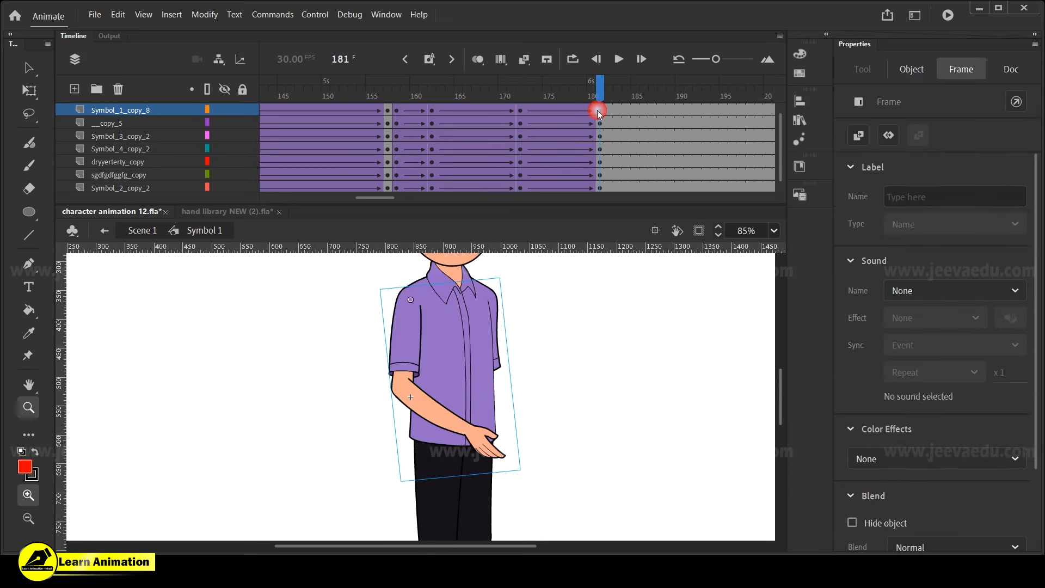
pyautogui.press('v')
pyautogui.click(467, 443)
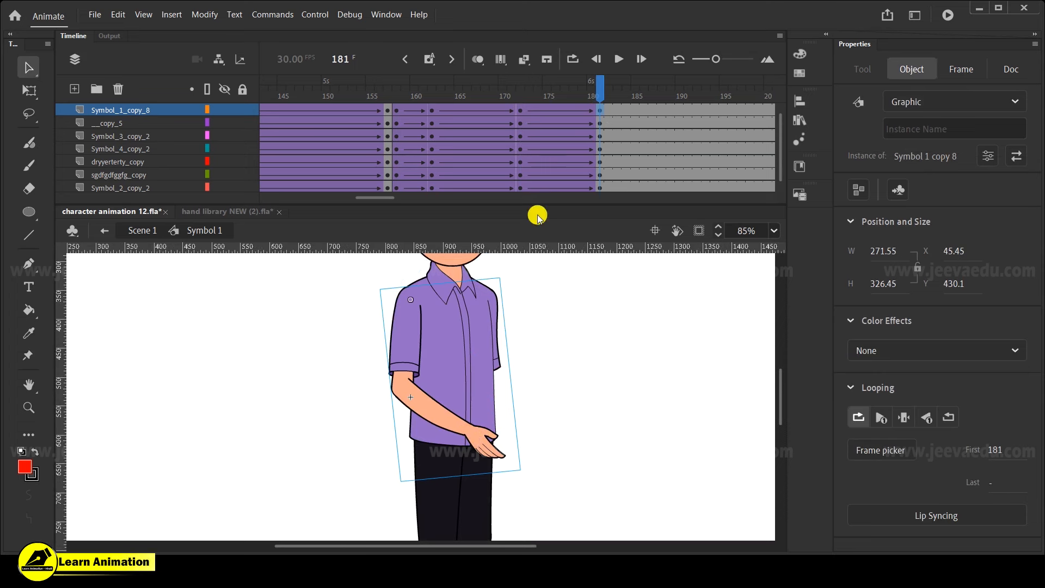
pyautogui.doubleClick(481, 444)
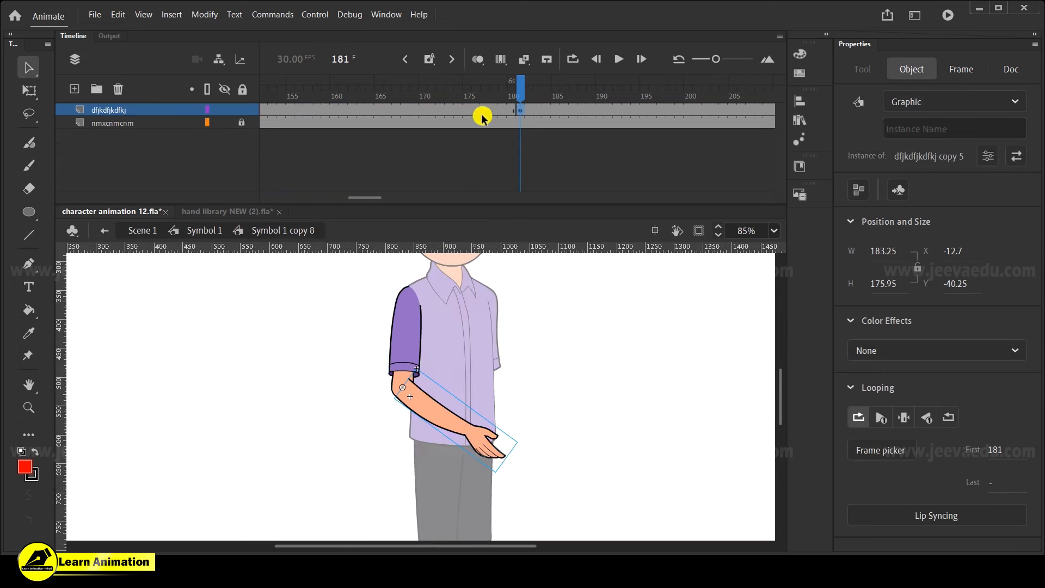
pyautogui.click(439, 110)
pyautogui.rightClick(460, 111)
pyautogui.click(479, 110)
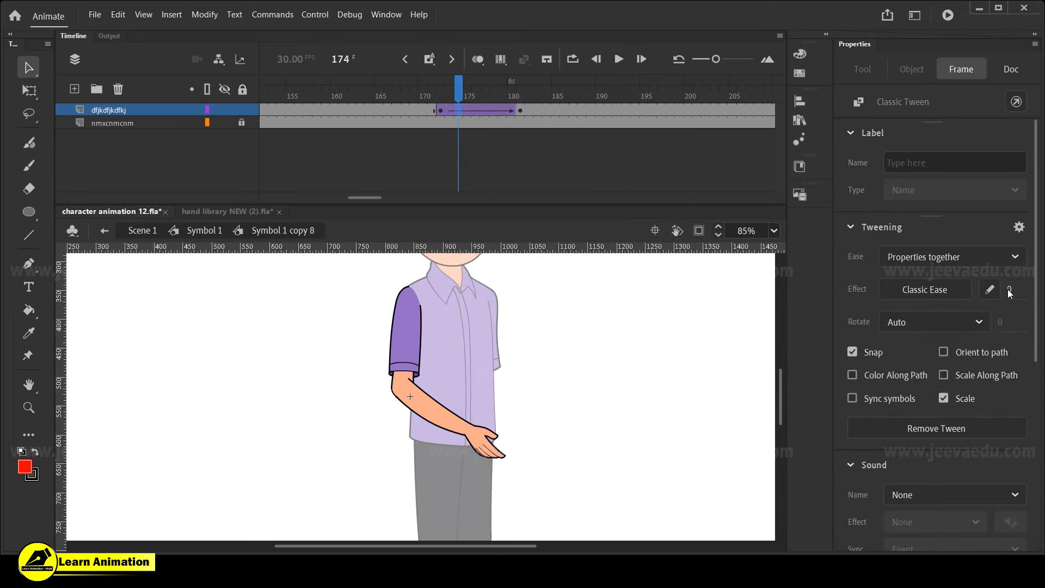
# Rotate the forearm down at frame 181 so it hangs beside the body
pyautogui.click(520, 111)
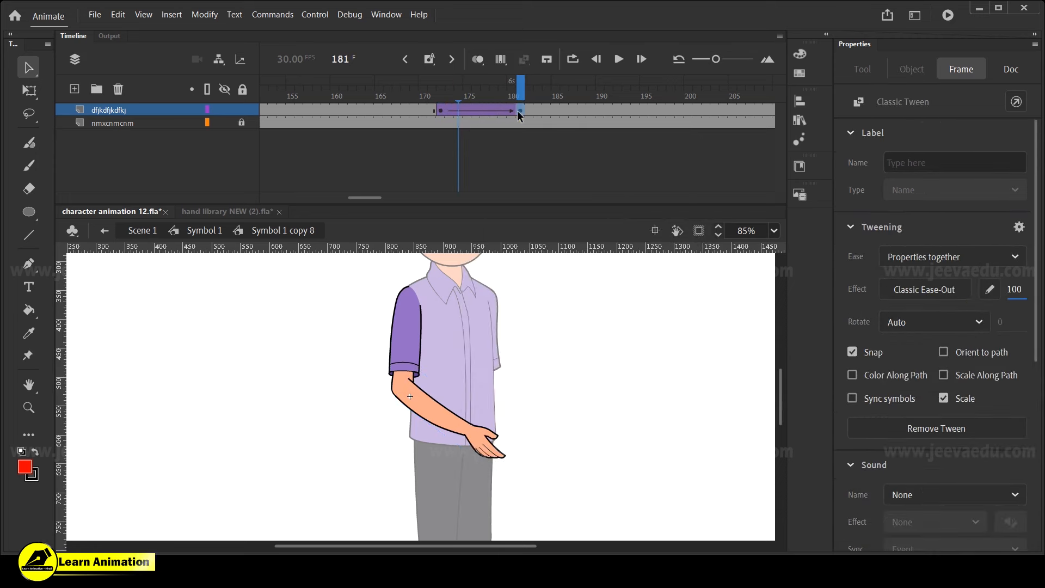
pyautogui.press('q')
pyautogui.moveTo(538, 471); pyautogui.dragTo(453, 508)
# Inside the forearm symbol, keyframe the hand at frame 172 and create an eased classic tween to frame 181
pyautogui.press('z')
pyautogui.click(418, 467)
pyautogui.press('v')
pyautogui.doubleClick(428, 435)
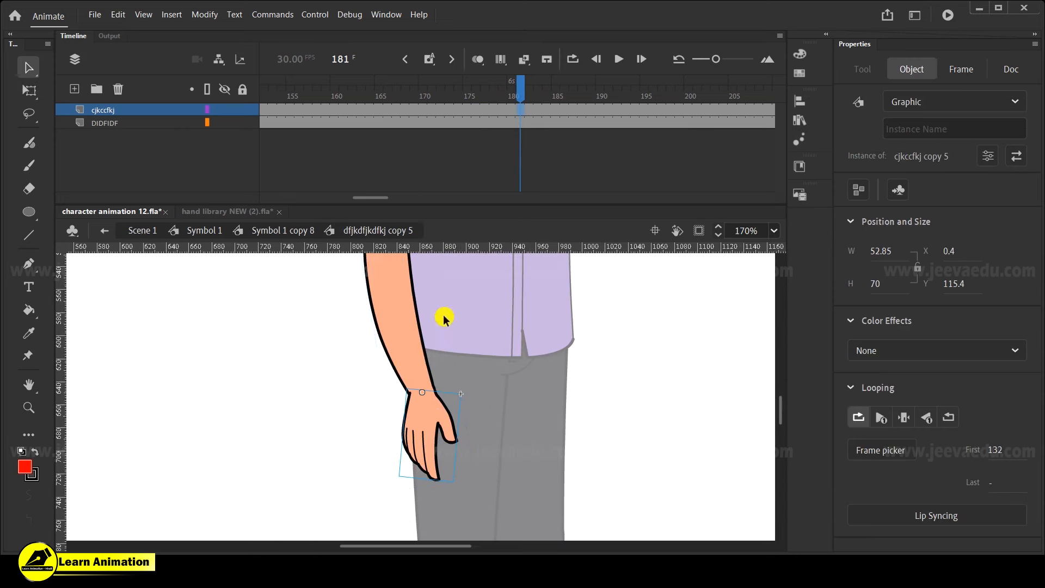
pyautogui.click(432, 110)
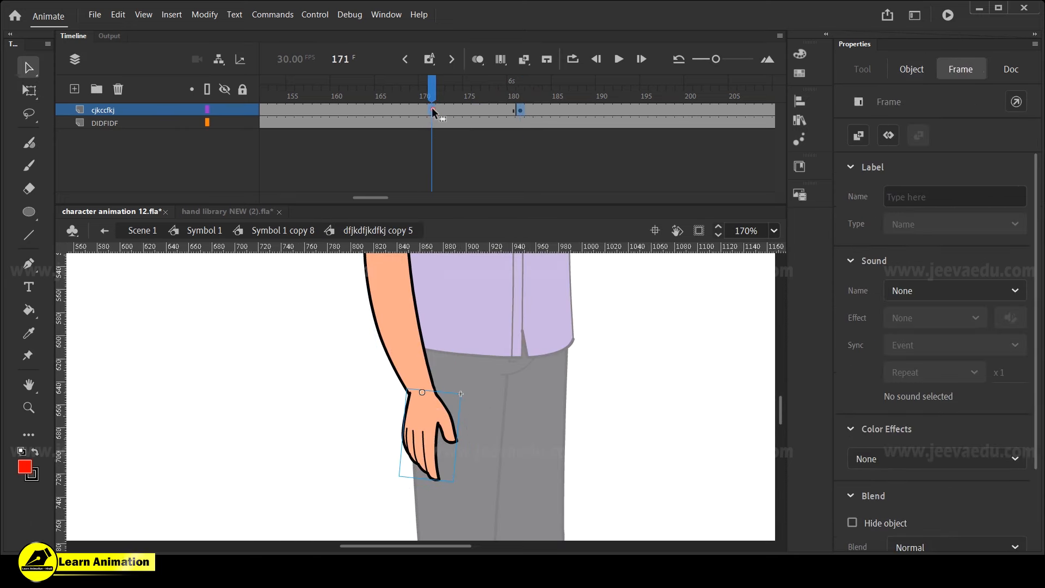
pyautogui.click(439, 109)
pyautogui.rightClick(459, 110)
pyautogui.click(490, 116)
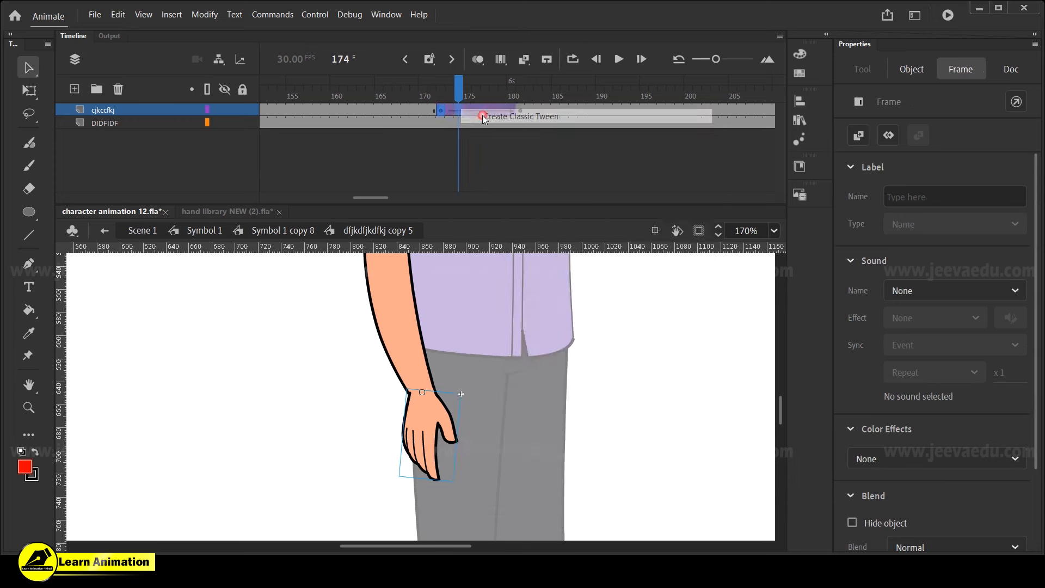
pyautogui.click(1010, 290)
# Rotate the hand slightly at frame 181, return to Symbol 1, and scrub through the arm movement
pyautogui.click(520, 110)
pyautogui.press('q')
pyautogui.moveTo(457, 490); pyautogui.dragTo(482, 466)
pyautogui.click(201, 230)
pyautogui.press('z')
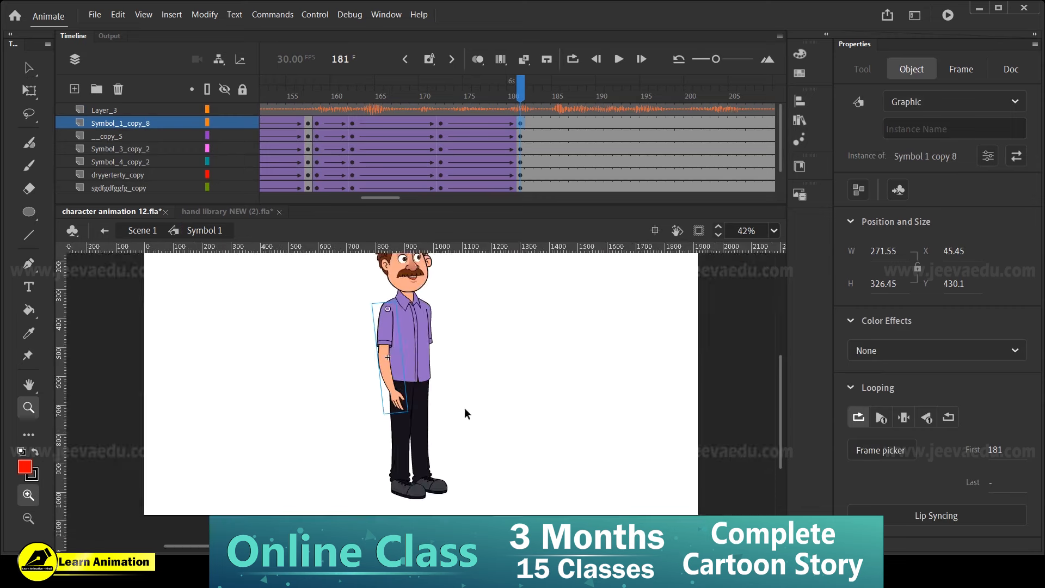
pyautogui.moveTo(505, 95)
pyautogui.mouseDown()
pyautogui.moveTo(442, 104)
pyautogui.moveTo(520, 100)
pyautogui.mouseUp()
# Rotate the other arm out from behind the torso at frame 181 so it hangs beside the body
pyautogui.press('v')
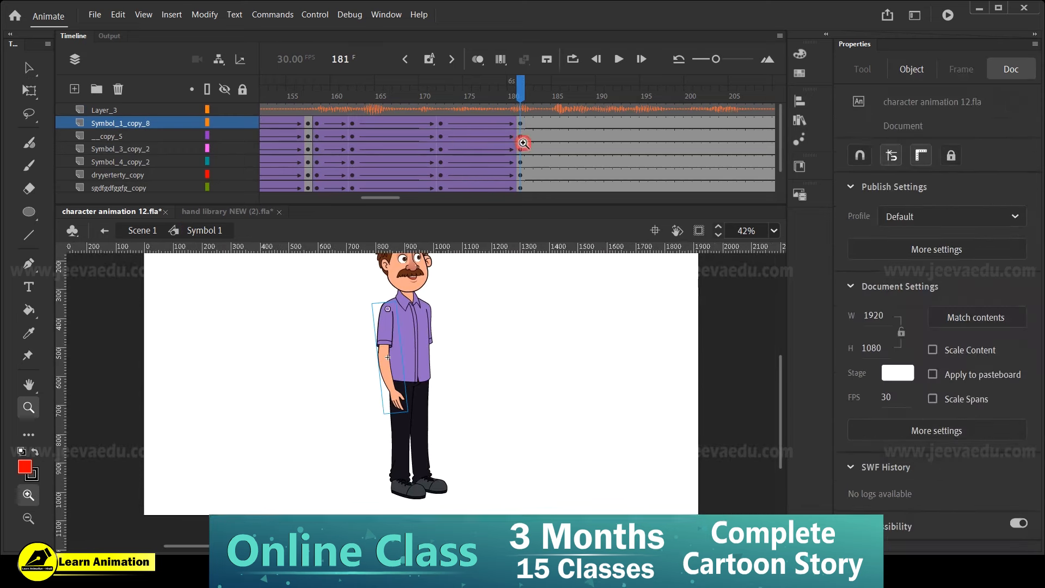
pyautogui.click(433, 337)
pyautogui.click(431, 336)
pyautogui.click(437, 348)
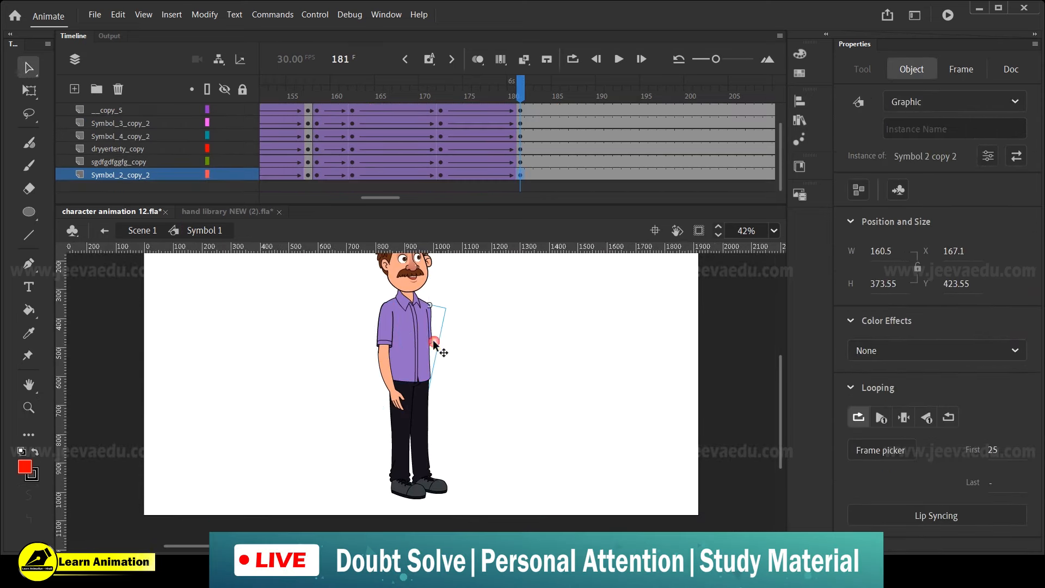
pyautogui.press('q')
pyautogui.moveTo(452, 423); pyautogui.dragTo(451, 427)
pyautogui.moveTo(508, 93); pyautogui.dragTo(523, 158)
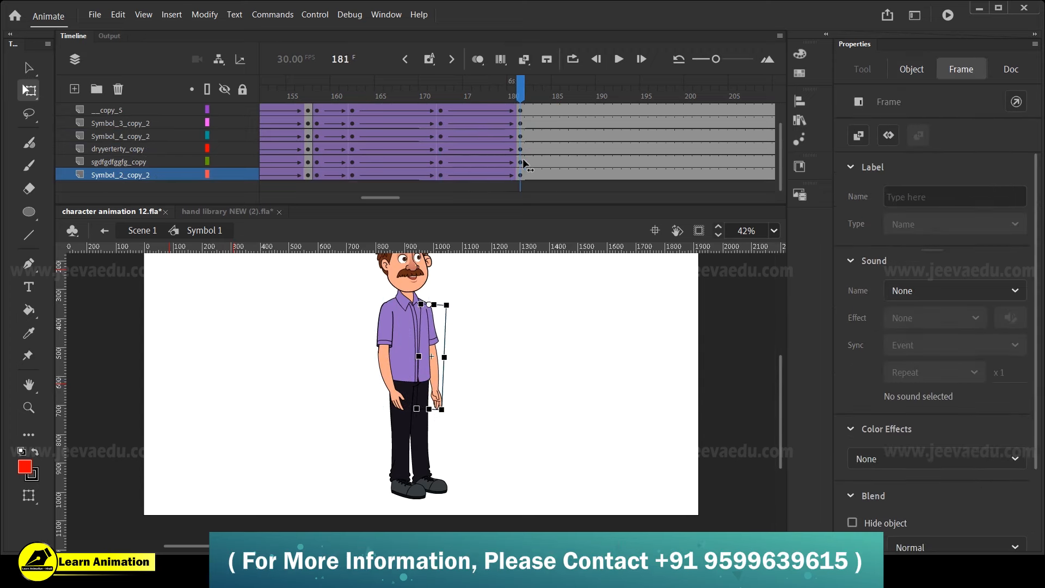
# Scrub the frames leading up to 181 and examine how the body and both arms move
pyautogui.press('z')
pyautogui.keyDown('alt'); pyautogui.click(423, 348); pyautogui.keyUp('alt')
pyautogui.click(409, 376)
pyautogui.moveTo(367, 324); pyautogui.dragTo(500, 511)
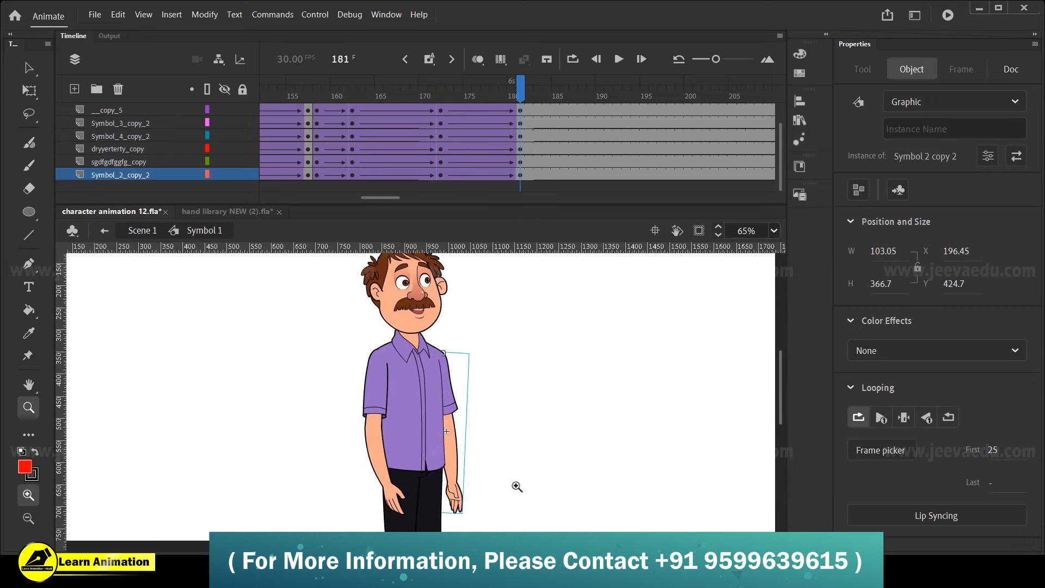
pyautogui.moveTo(499, 87); pyautogui.dragTo(521, 161)
pyautogui.keyDown('alt'); pyautogui.click(418, 347); pyautogui.keyUp('alt')
pyautogui.click(434, 397)
pyautogui.moveTo(435, 397); pyautogui.dragTo(469, 373)
pyautogui.moveTo(503, 96); pyautogui.dragTo(521, 134)
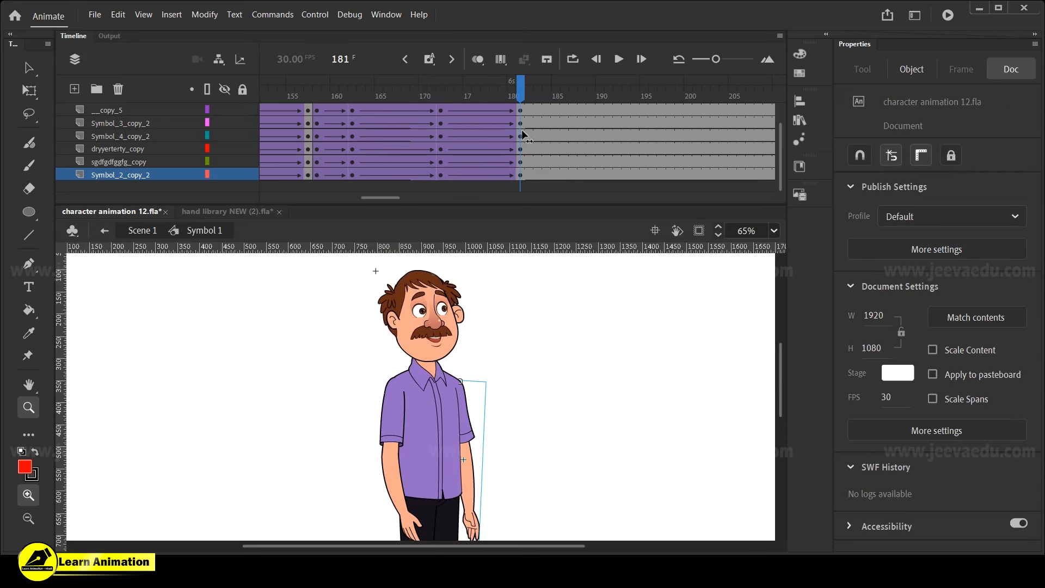
# Tilt the head slightly anticlockwise at frame 181 and compare its pose with frames 162 and 172
pyautogui.press('q')
pyautogui.click(457, 325)
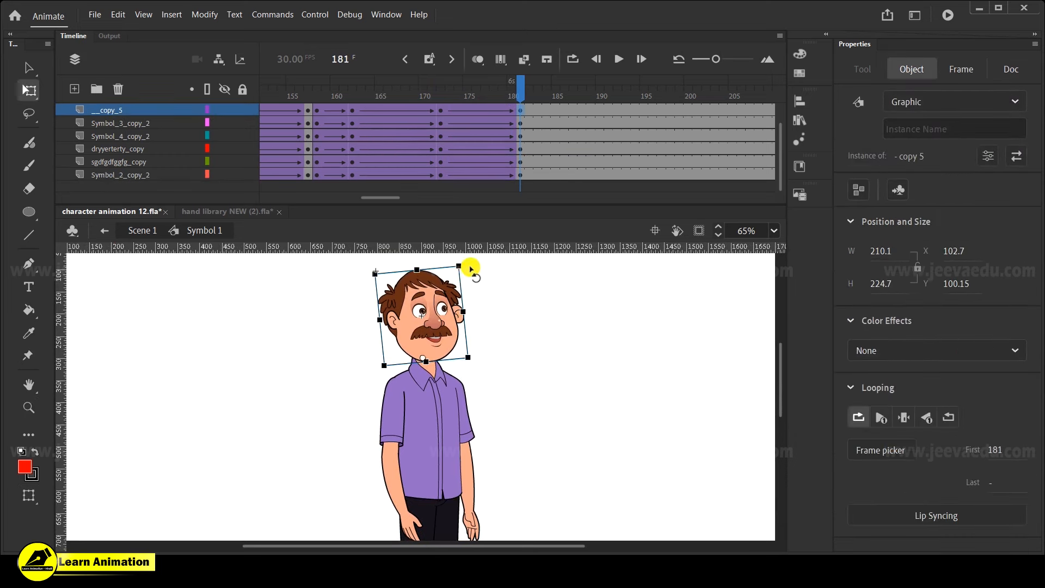
pyautogui.moveTo(501, 90); pyautogui.dragTo(445, 126)
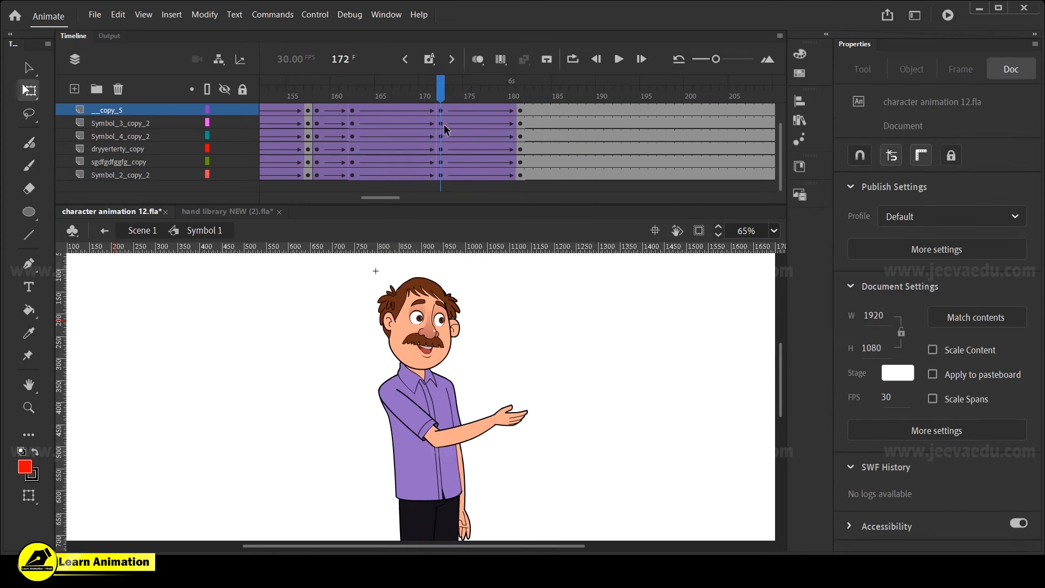
pyautogui.click(352, 121)
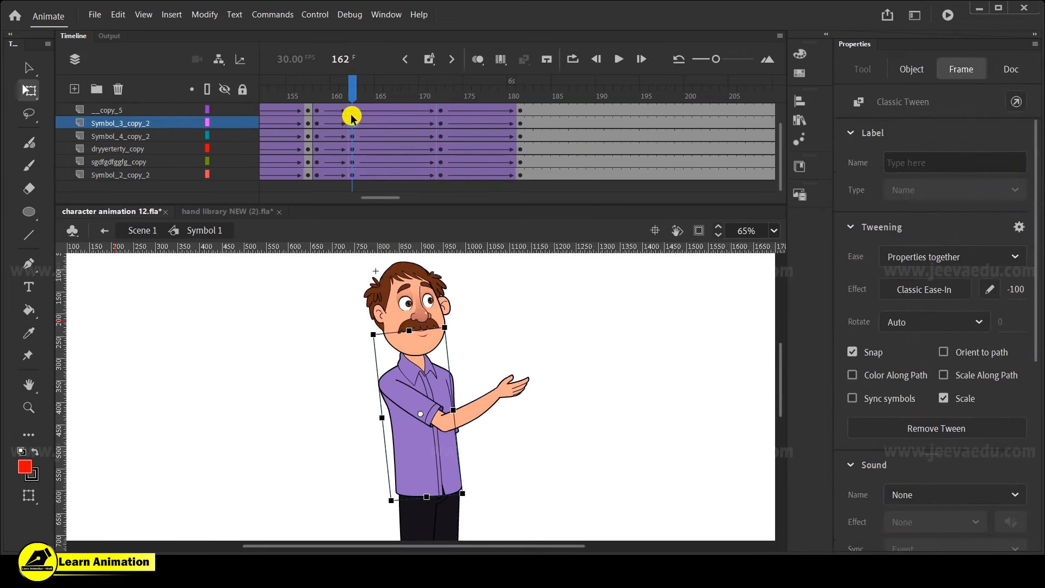
pyautogui.click(520, 112)
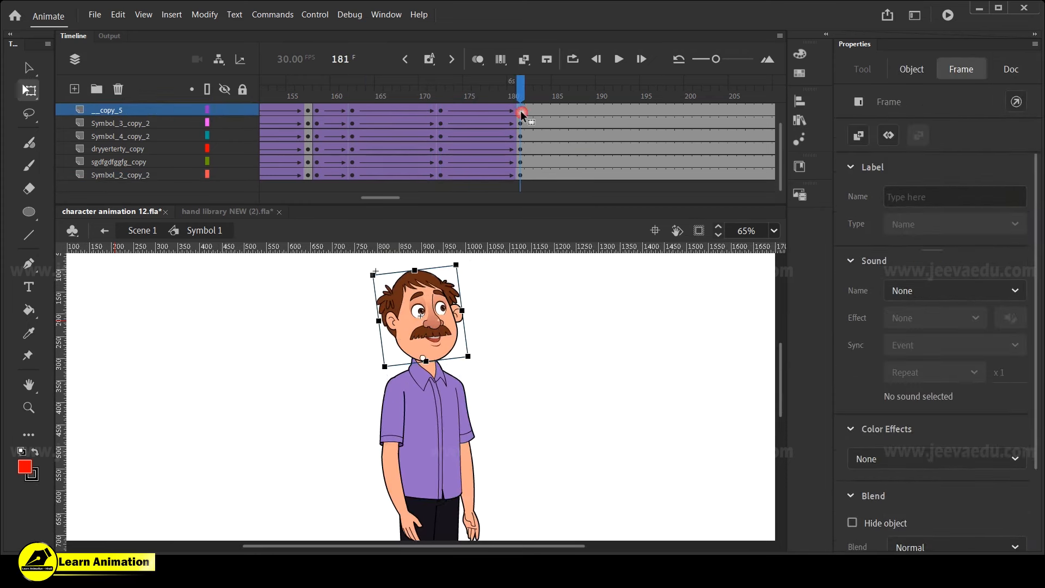
pyautogui.click(442, 110)
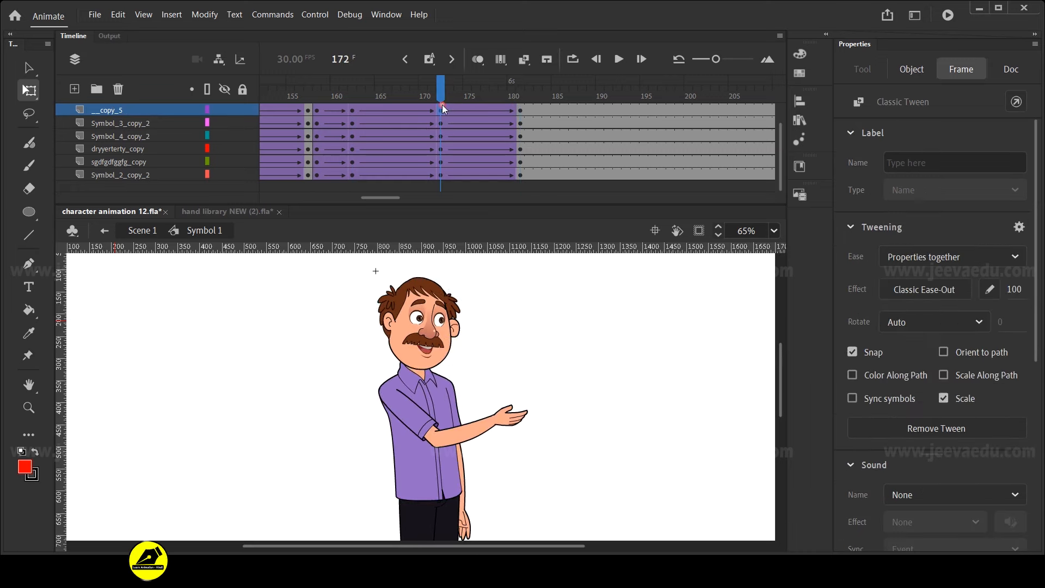
# Open the head symbol and insert keyframes at frame 172 on the lower face layers
pyautogui.click(444, 352)
pyautogui.press('z')
pyautogui.click(411, 355)
pyautogui.press('v')
pyautogui.doubleClick(432, 351)
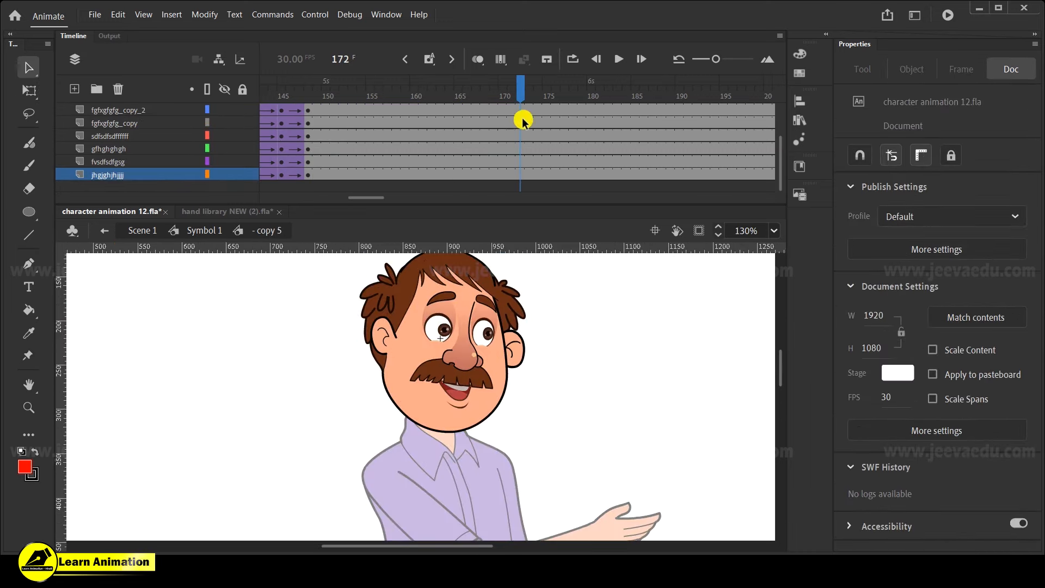
pyautogui.click(523, 182)
pyautogui.press('F6')
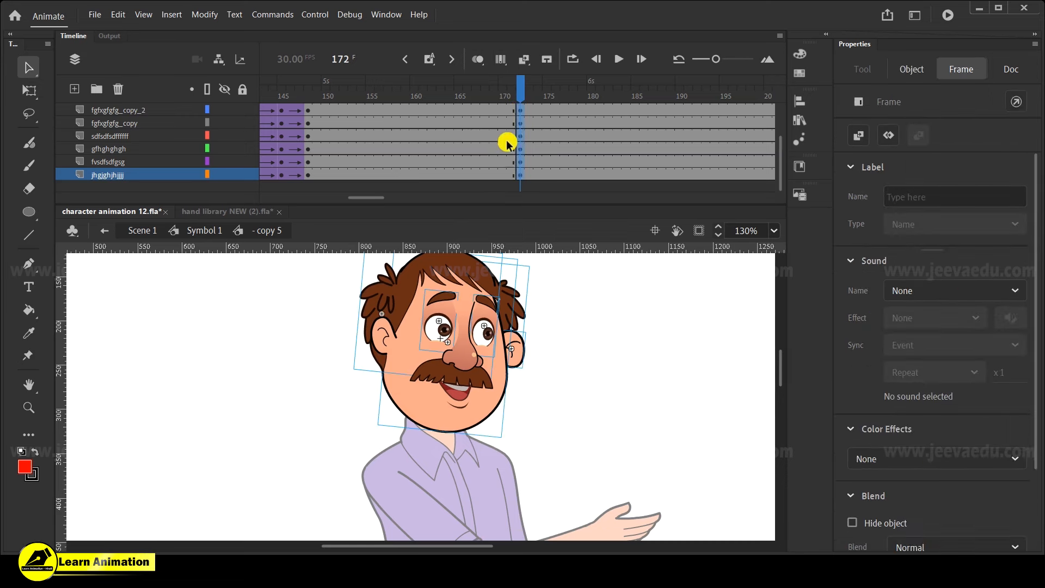
# Insert keyframes at frame 162 on the lower and upper face layers of the head symbol
pyautogui.click(431, 113)
pyautogui.click(433, 129)
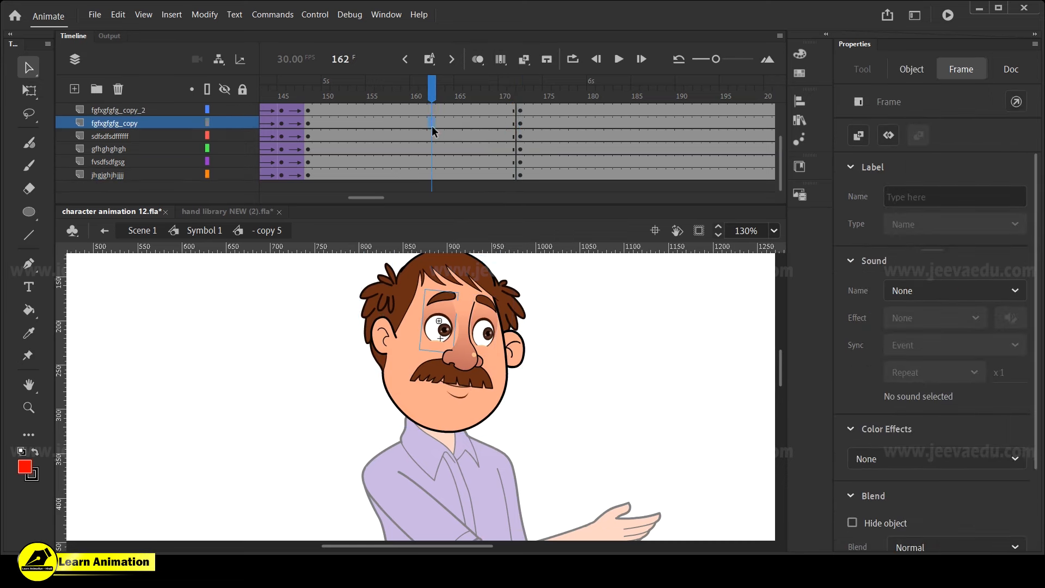
pyautogui.moveTo(439, 203); pyautogui.dragTo(433, 213)
pyautogui.press('F6')
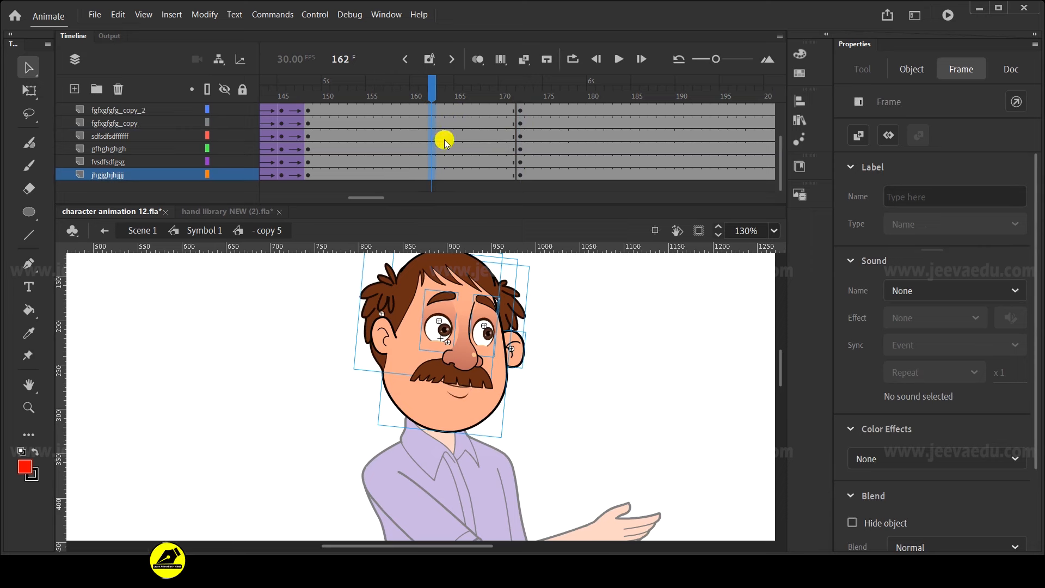
pyautogui.scroll(2, 445, 117)
pyautogui.moveTo(432, 110); pyautogui.dragTo(432, 150)
pyautogui.press('F6')
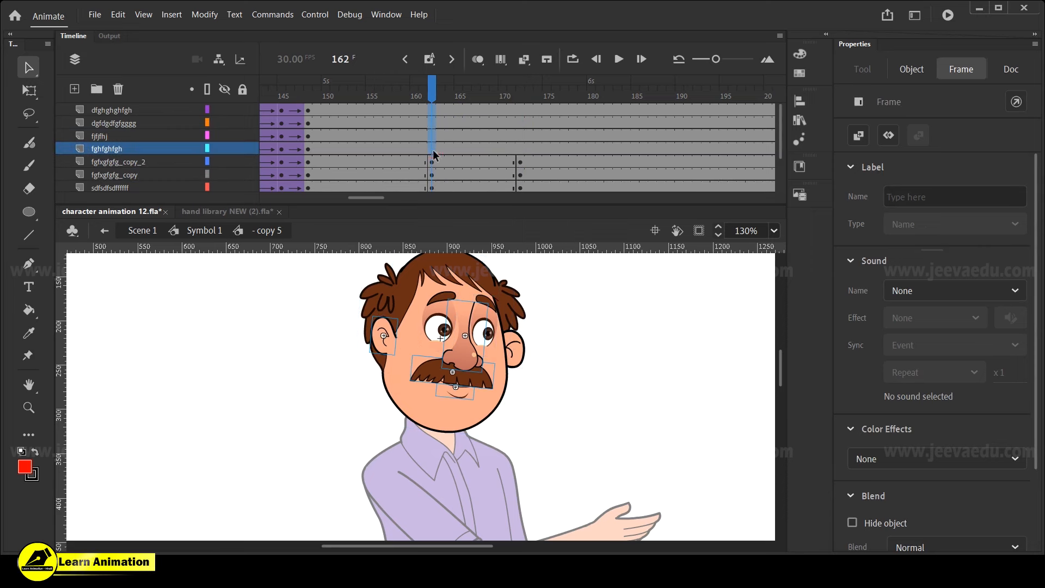
# Insert keyframes at frame 172 on the upper face layers, return to Symbol 1, and compare frames 181 and 172
pyautogui.click(522, 151)
pyautogui.click(529, 136)
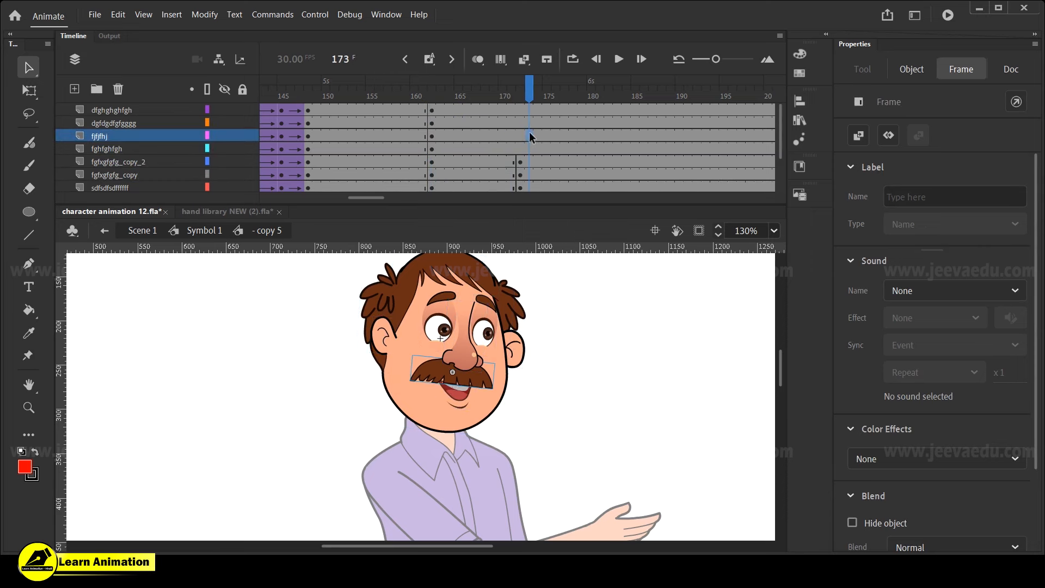
pyautogui.moveTo(517, 113); pyautogui.dragTo(518, 111)
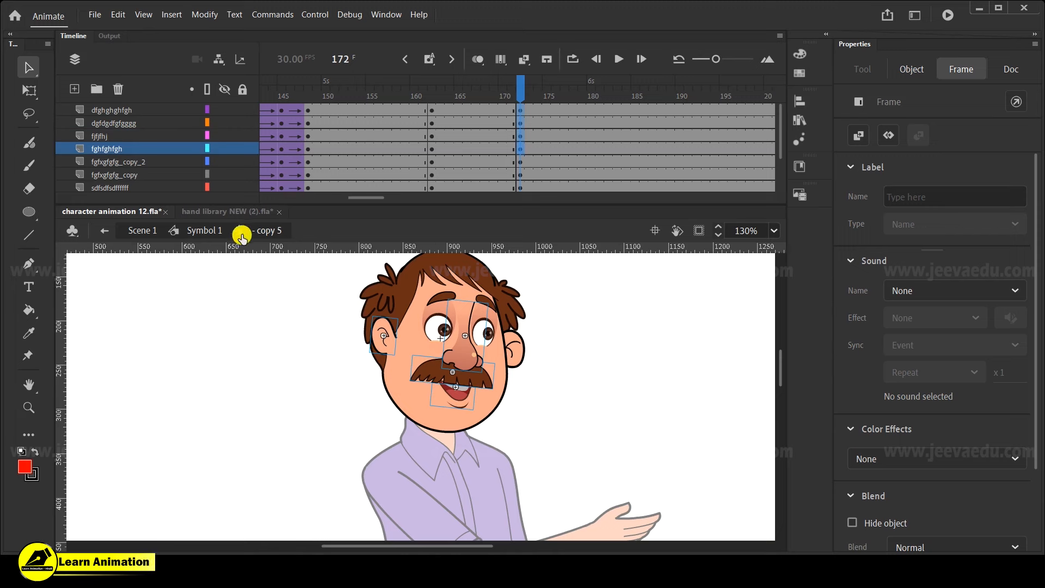
pyautogui.click(205, 230)
pyautogui.click(600, 124)
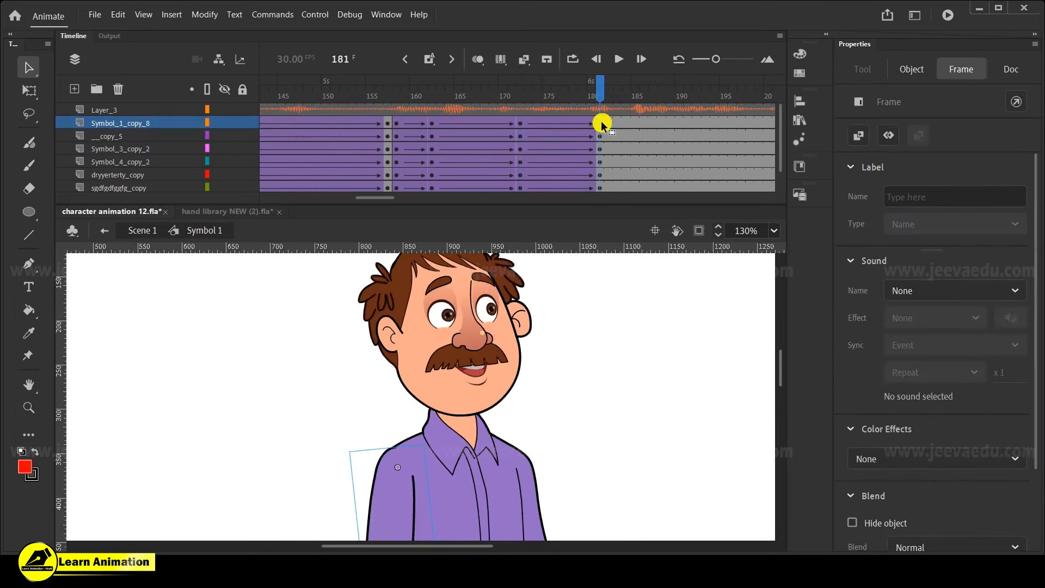
pyautogui.click(521, 124)
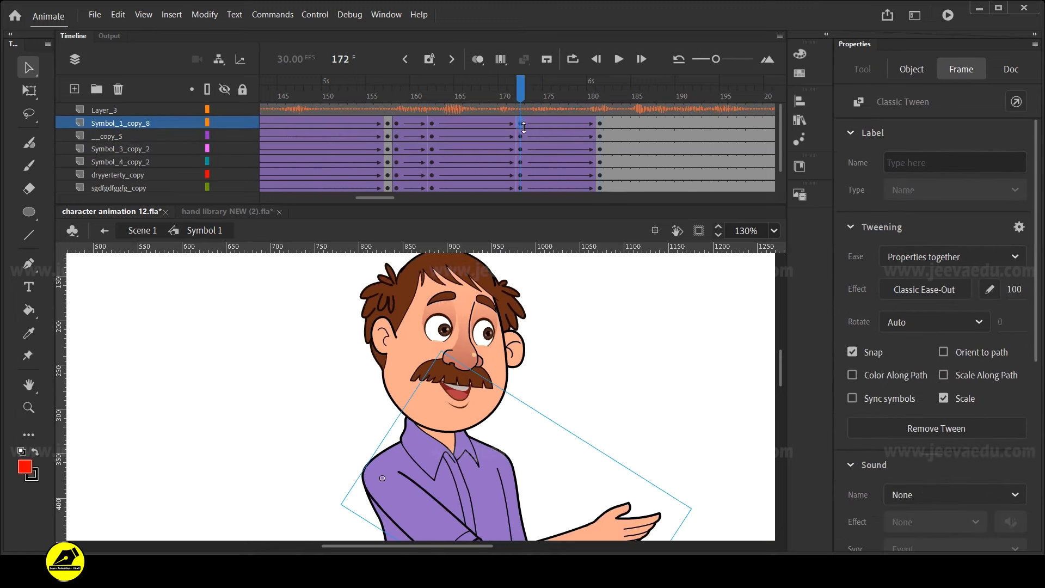
# Open the head symbol and create classic tweens on all face layers between the keyframes at frames 162, 172 and 181
pyautogui.click(472, 342)
pyautogui.doubleClick(473, 343)
pyautogui.moveTo(598, 113); pyautogui.dragTo(602, 135)
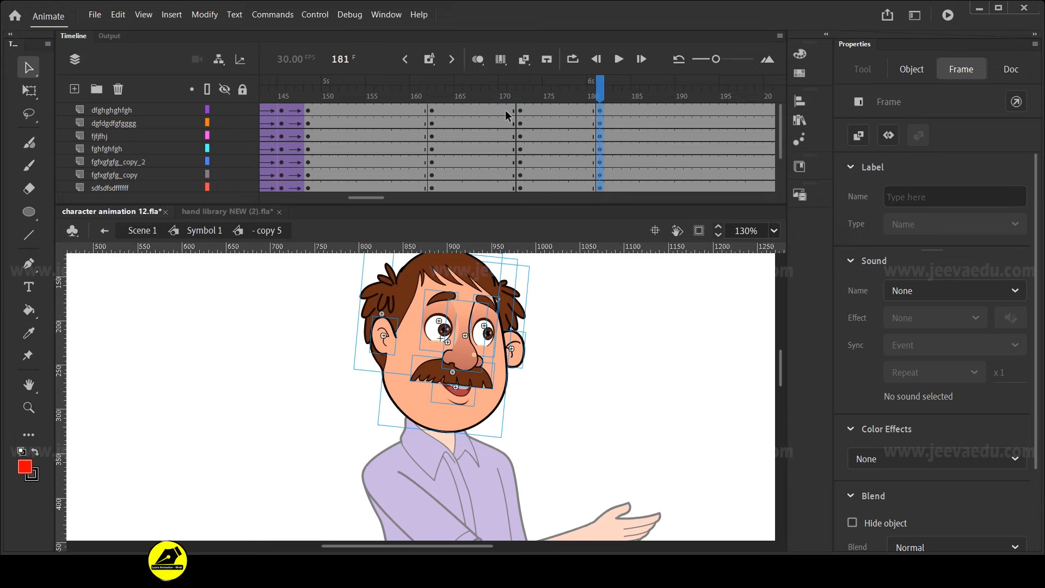
pyautogui.moveTo(549, 121); pyautogui.dragTo(504, 175)
pyautogui.rightClick(532, 159)
pyautogui.click(565, 167)
# Adjust the easing of the face tweens after frame 172 and set the frame 162–172 tweens to -100
pyautogui.moveTo(556, 112); pyautogui.dragTo(567, 230)
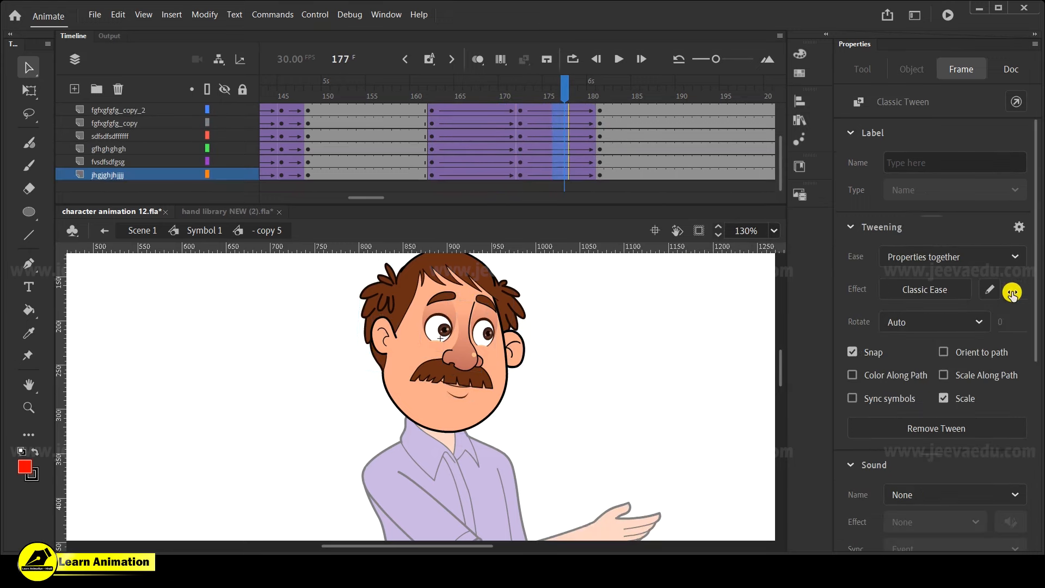
pyautogui.moveTo(497, 110); pyautogui.dragTo(473, 174)
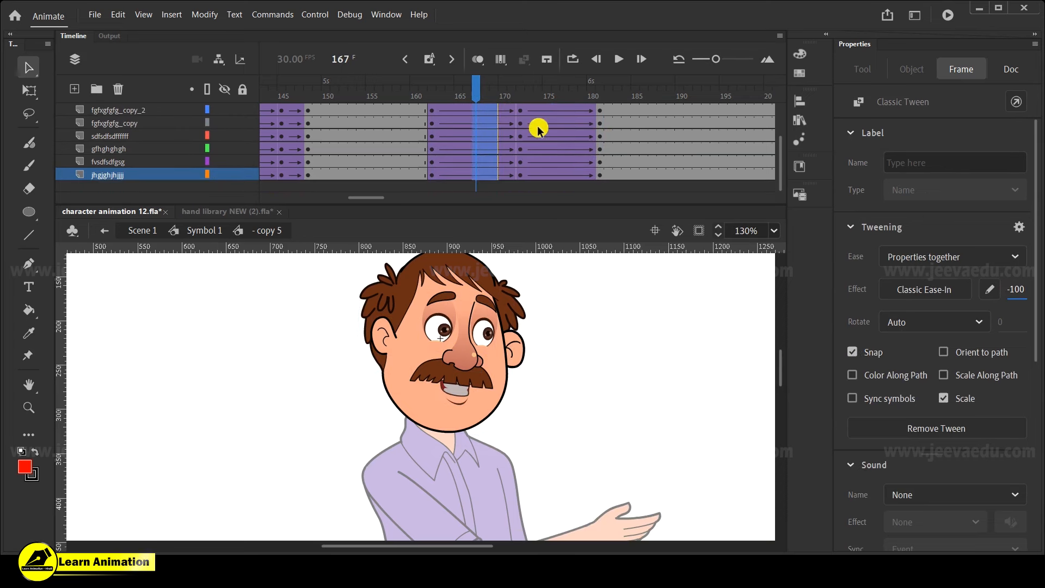
pyautogui.scroll(2, 538, 129)
# At frame 172, nudge the eyes, nose, moustache and mouth down and both ears slightly up
pyautogui.click(518, 108)
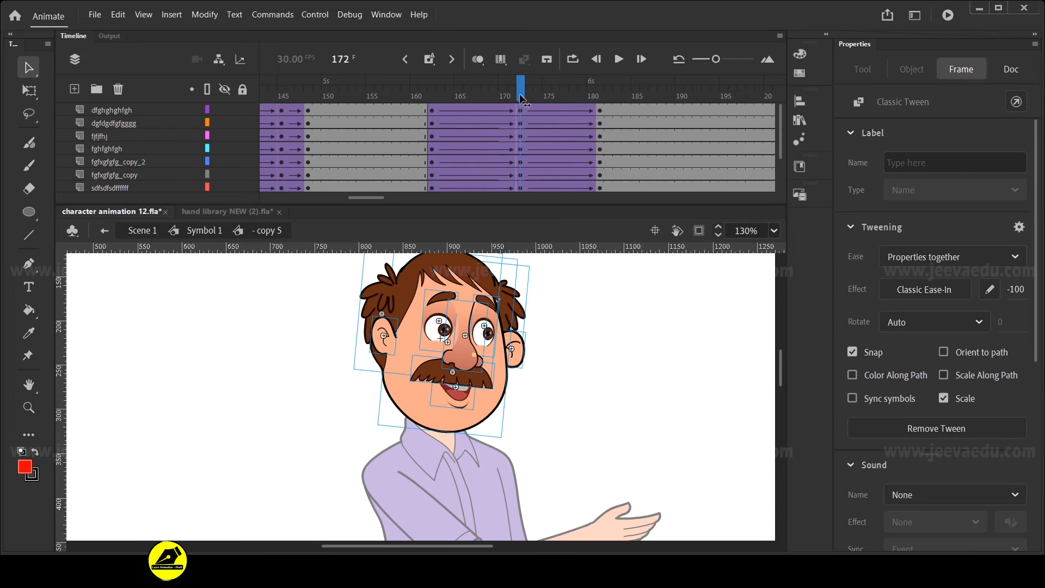
pyautogui.click(451, 378)
pyautogui.click(238, 368)
pyautogui.press('z')
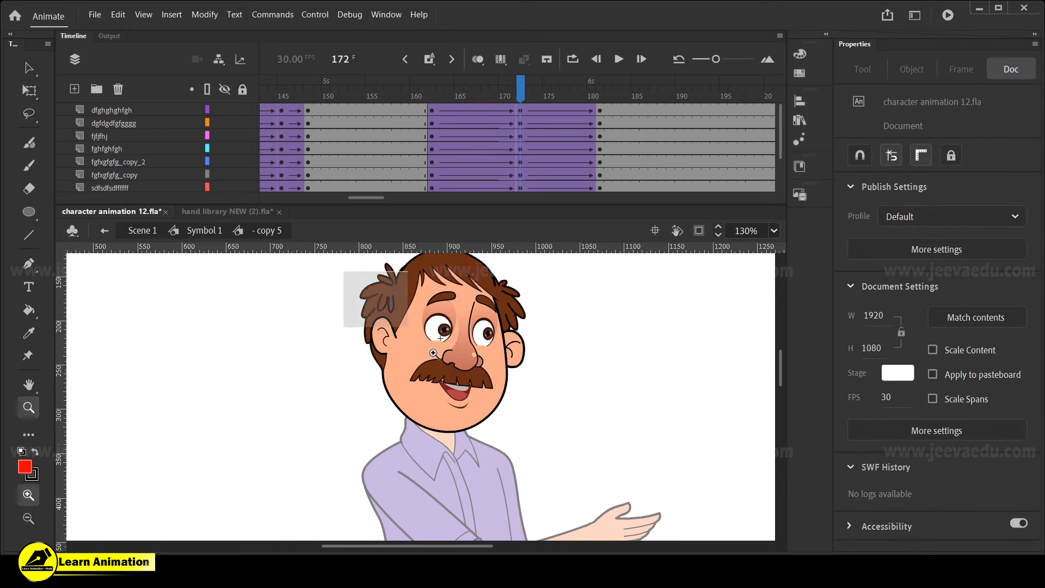
pyautogui.click(434, 353)
pyautogui.press('v')
pyautogui.click(413, 362)
pyautogui.click(491, 372)
pyautogui.keyDown('shift'); pyautogui.click(457, 415); pyautogui.keyUp('shift')
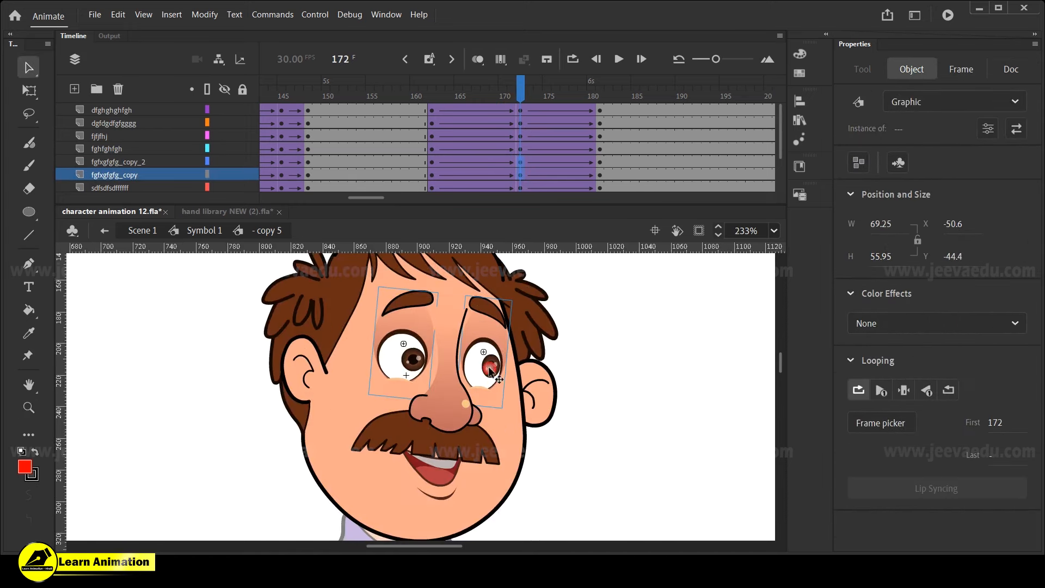
pyautogui.keyDown('shift'); pyautogui.click(439, 446); pyautogui.keyUp('shift')
pyautogui.keyDown('shift'); pyautogui.click(437, 490); pyautogui.keyUp('shift')
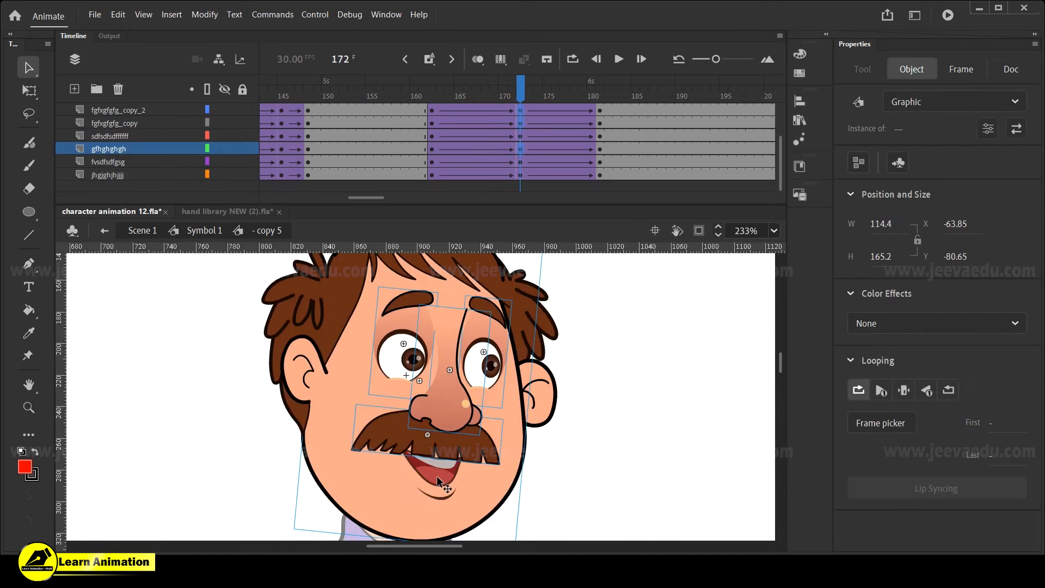
pyautogui.keyDown('shift'); pyautogui.click(437, 480); pyautogui.keyUp('shift')
pyautogui.moveTo(447, 456)
pyautogui.mouseDown()
pyautogui.moveTo(474, 448)
pyautogui.moveTo(446, 469)
pyautogui.mouseUp()
pyautogui.hotkey('ctrl', 'z')
pyautogui.press('Down')
pyautogui.press('Down')
pyautogui.press('Down')
pyautogui.press('Down')
pyautogui.press('Down')
pyautogui.press('Down')
pyautogui.press('Down')
pyautogui.press('Down')
pyautogui.press('Down')
pyautogui.press('Down')
pyautogui.press('Down')
pyautogui.press('Down')
pyautogui.press('Down')
pyautogui.press('Down')
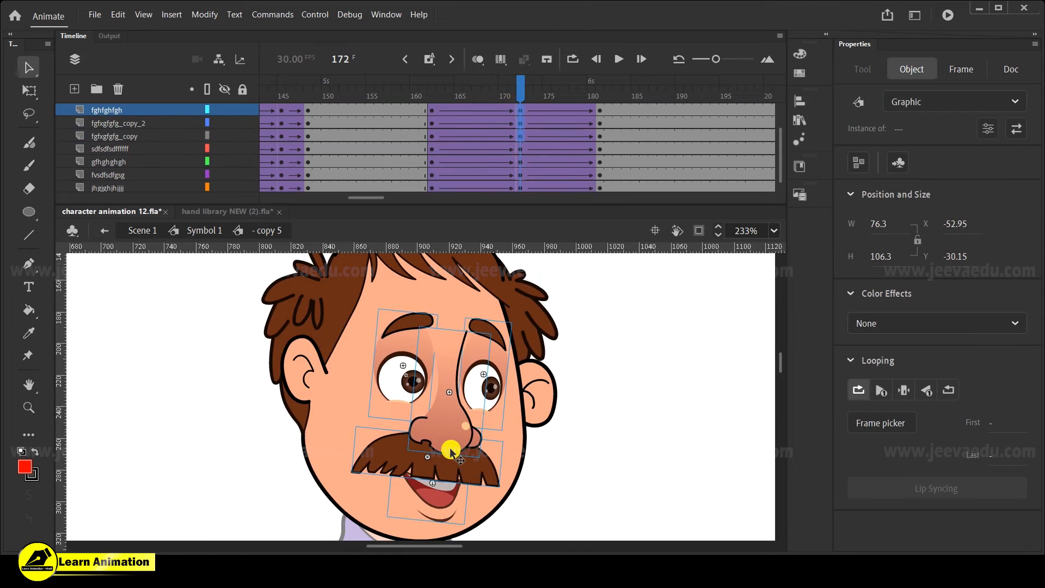
pyautogui.click(311, 379)
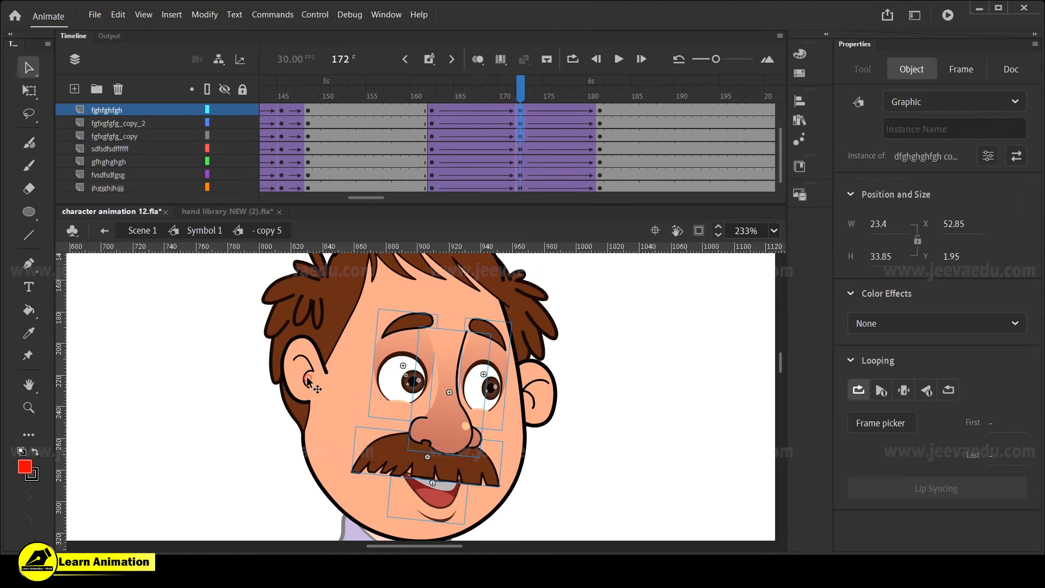
pyautogui.keyDown('shift'); pyautogui.click(546, 401); pyautogui.keyUp('shift')
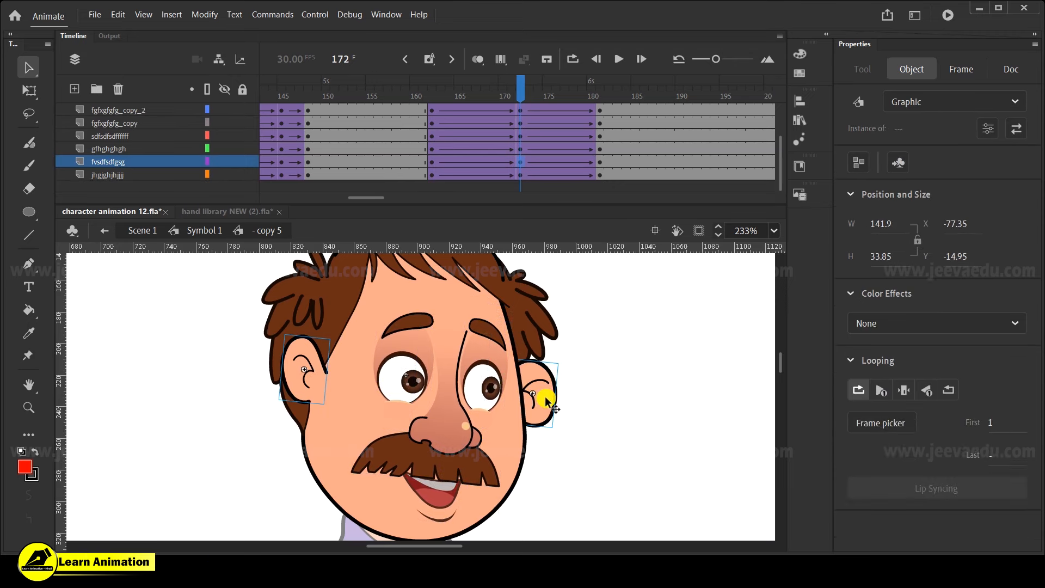
# Open the left-hand eye symbol and paste a copy of its earlier blink frames so the eye closes at frame 172
pyautogui.click(428, 374)
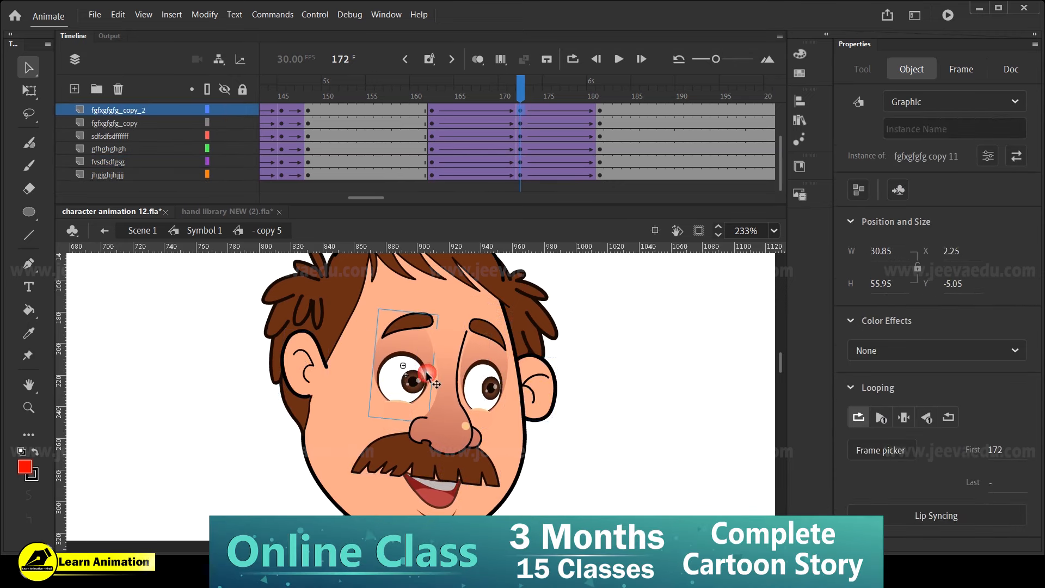
pyautogui.doubleClick(427, 374)
pyautogui.click(520, 95)
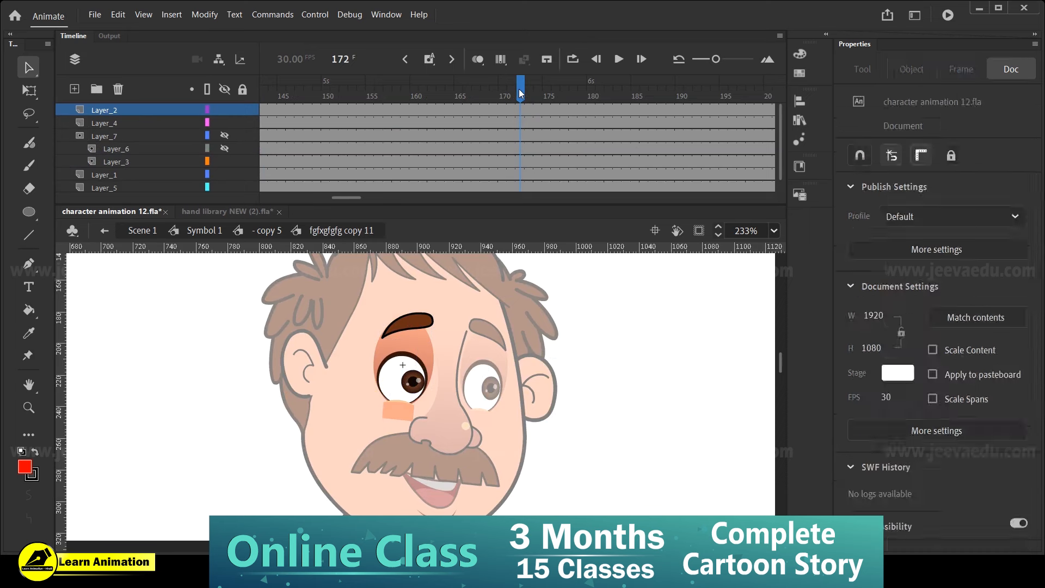
pyautogui.click(520, 108)
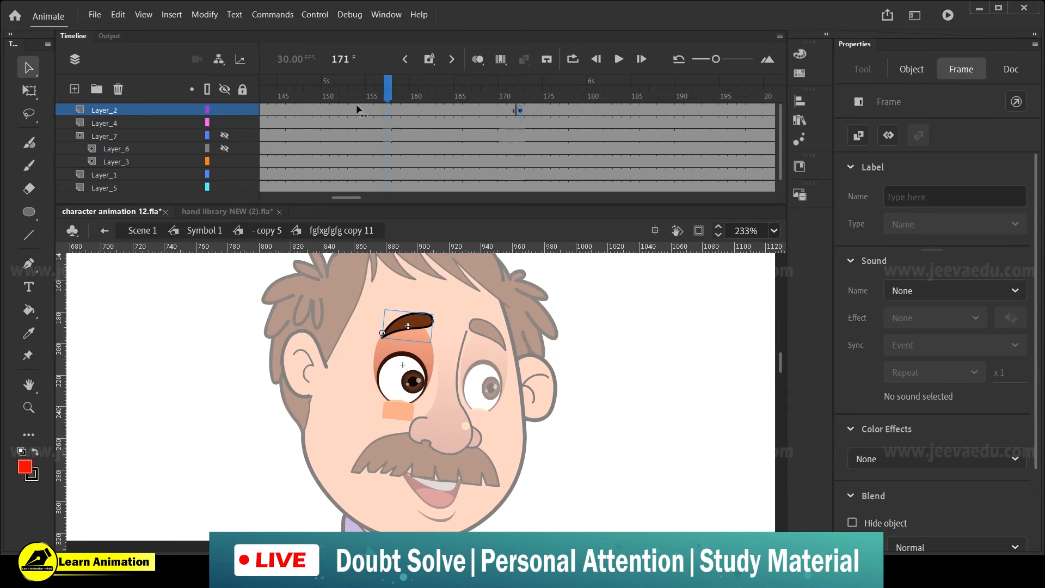
pyautogui.moveTo(488, 94); pyautogui.dragTo(361, 95)
pyautogui.moveTo(291, 161); pyautogui.dragTo(564, 109)
pyautogui.click(416, 346)
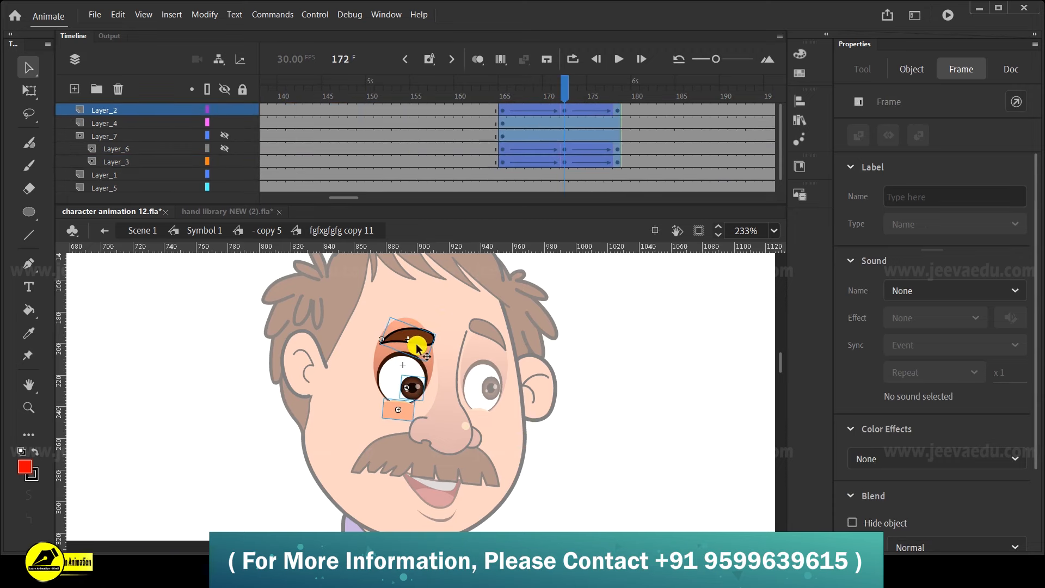
pyautogui.doubleClick(250, 266)
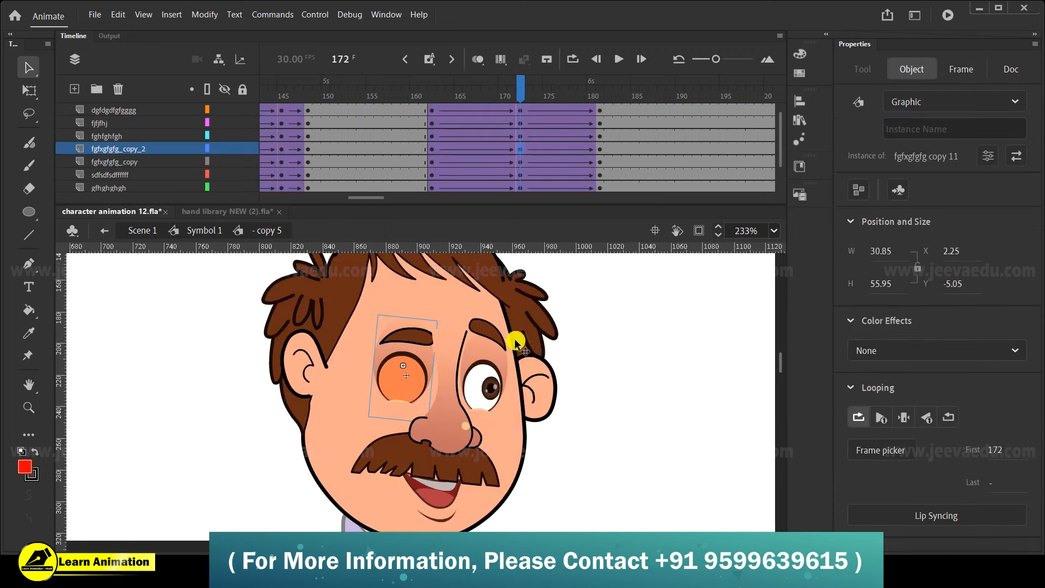
# Open the right-hand eye symbol and paste a copy of its earlier blink frames starting at frame 165
pyautogui.doubleClick(486, 385)
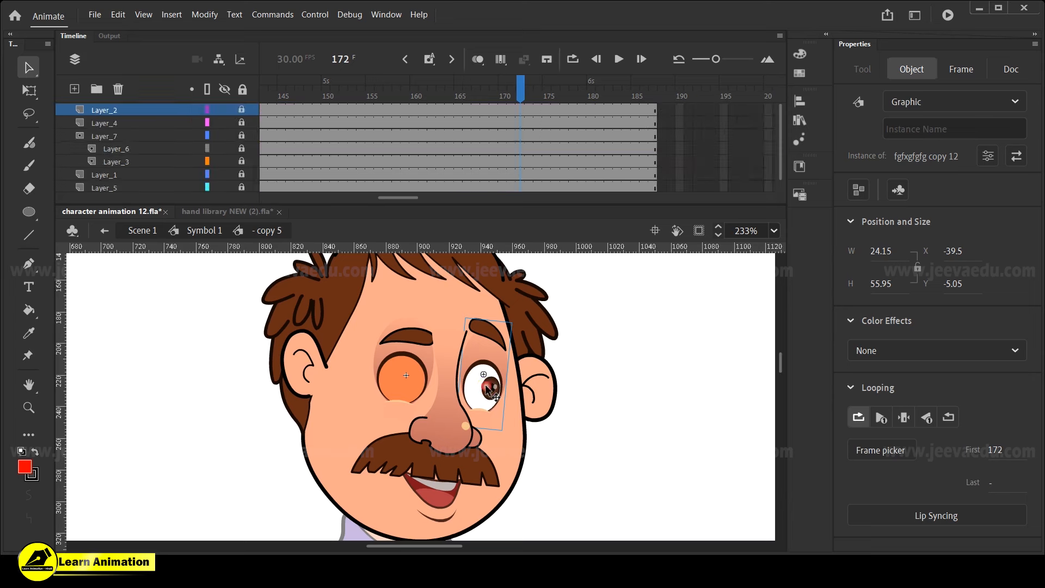
pyautogui.click(520, 116)
pyautogui.click(521, 114)
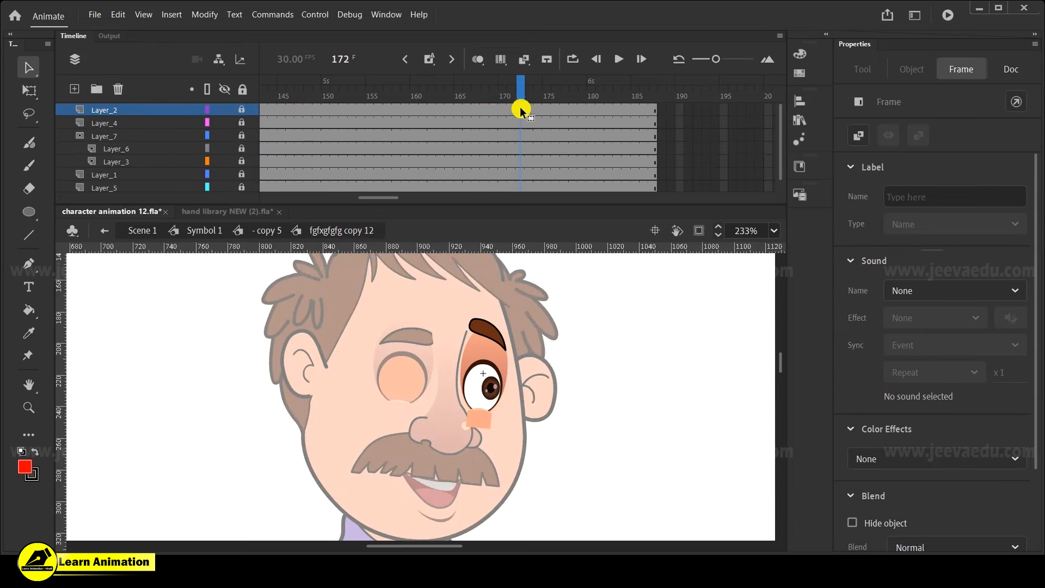
pyautogui.moveTo(386, 199); pyautogui.dragTo(359, 200)
pyautogui.moveTo(401, 162); pyautogui.dragTo(925, 124)
# Extend all layers of the right-hand eye symbol with additional frames beyond frame 187
pyautogui.moveTo(617, 112); pyautogui.dragTo(775, 262)
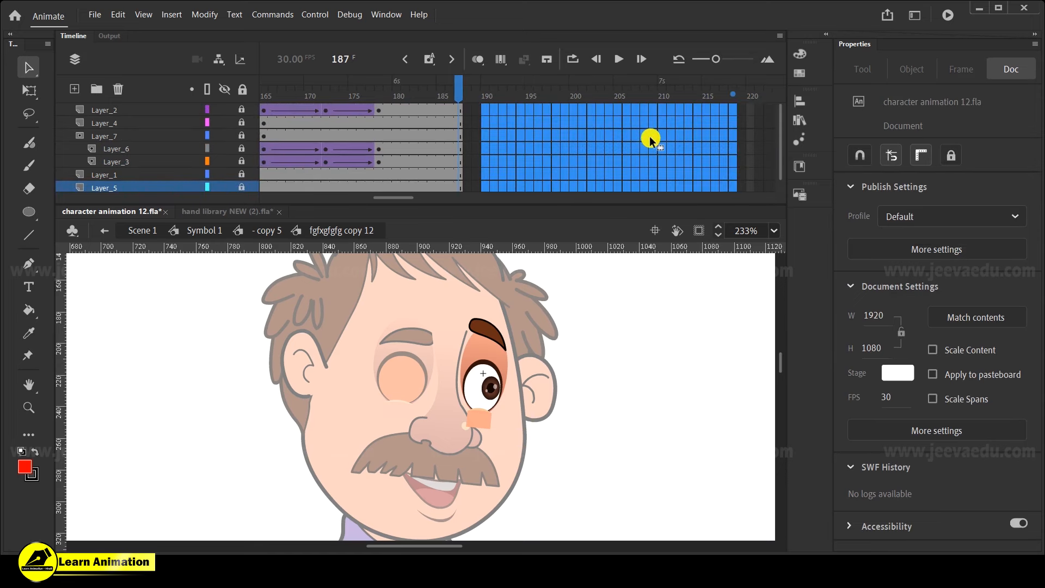
pyautogui.press('F5')
pyautogui.press('F5')
pyautogui.moveTo(751, 86); pyautogui.dragTo(170, 210)
# Return to Symbol 1 and scrub the full figure's movement from frame 172 to about frame 184
pyautogui.click(269, 233)
pyautogui.moveTo(520, 98); pyautogui.dragTo(621, 174)
pyautogui.click(196, 234)
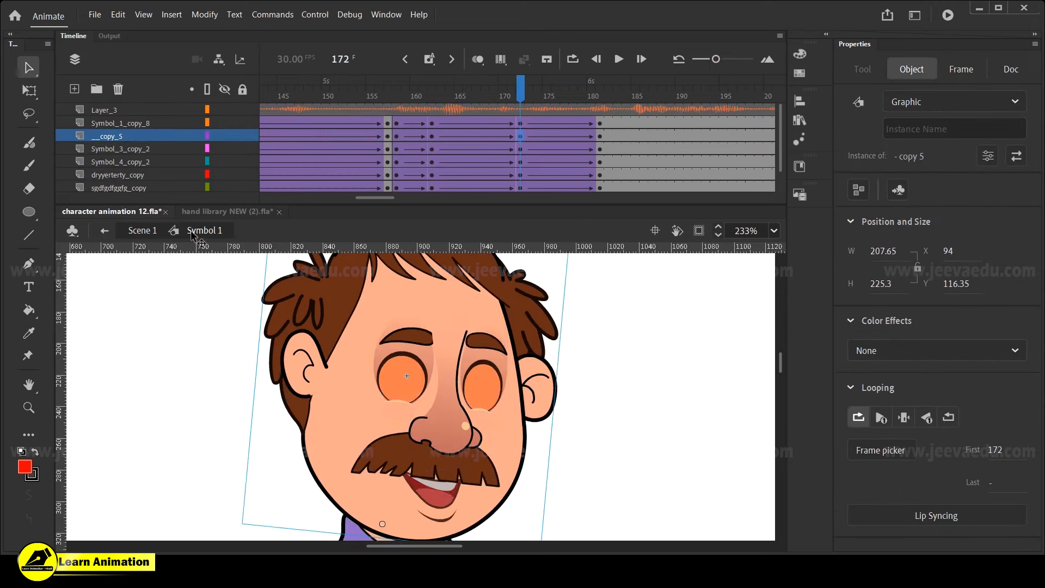
pyautogui.press('z')
pyautogui.keyDown('alt'); pyautogui.click(429, 427); pyautogui.keyUp('alt')
pyautogui.keyDown('alt'); pyautogui.click(430, 432); pyautogui.keyUp('alt')
pyautogui.moveTo(506, 98); pyautogui.dragTo(623, 155)
pyautogui.moveTo(465, 477)
pyautogui.mouseDown()
pyautogui.moveTo(479, 402)
pyautogui.moveTo(477, 412)
pyautogui.mouseUp()
pyautogui.click(623, 80)
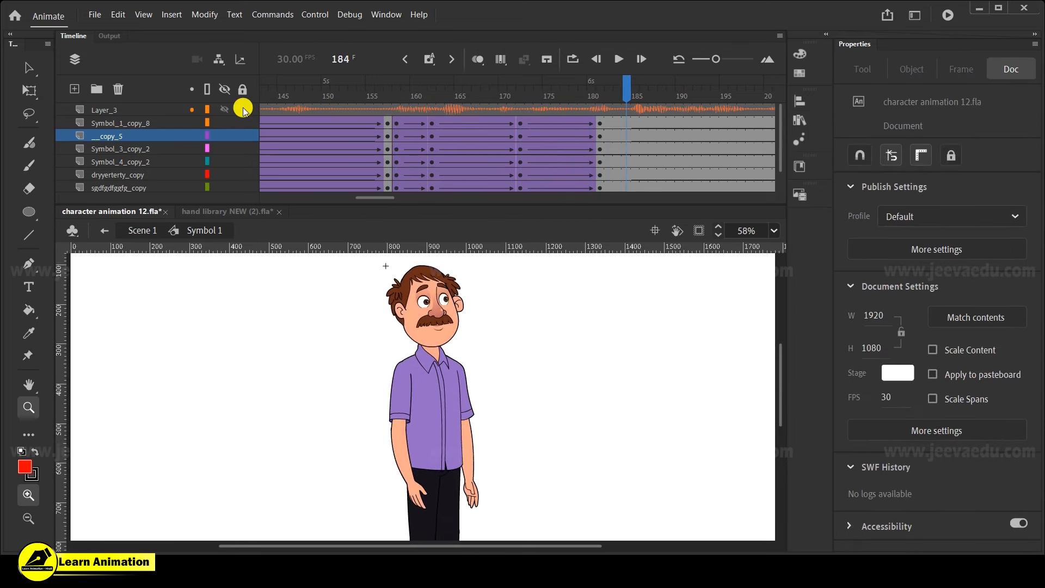
# At frame 181, select the whole character and stretch it slightly taller with Free Transform
pyautogui.moveTo(521, 94); pyautogui.dragTo(600, 161)
pyautogui.keyDown('alt'); pyautogui.click(418, 428); pyautogui.keyUp('alt')
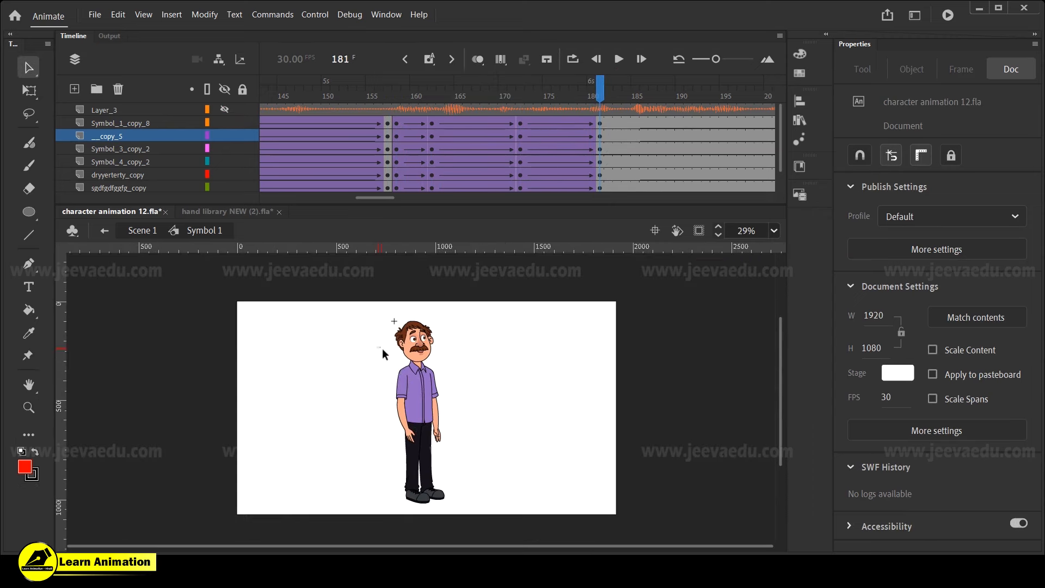
pyautogui.moveTo(375, 343); pyautogui.dragTo(469, 492)
pyautogui.press('z')
pyautogui.click(419, 381)
pyautogui.press('q')
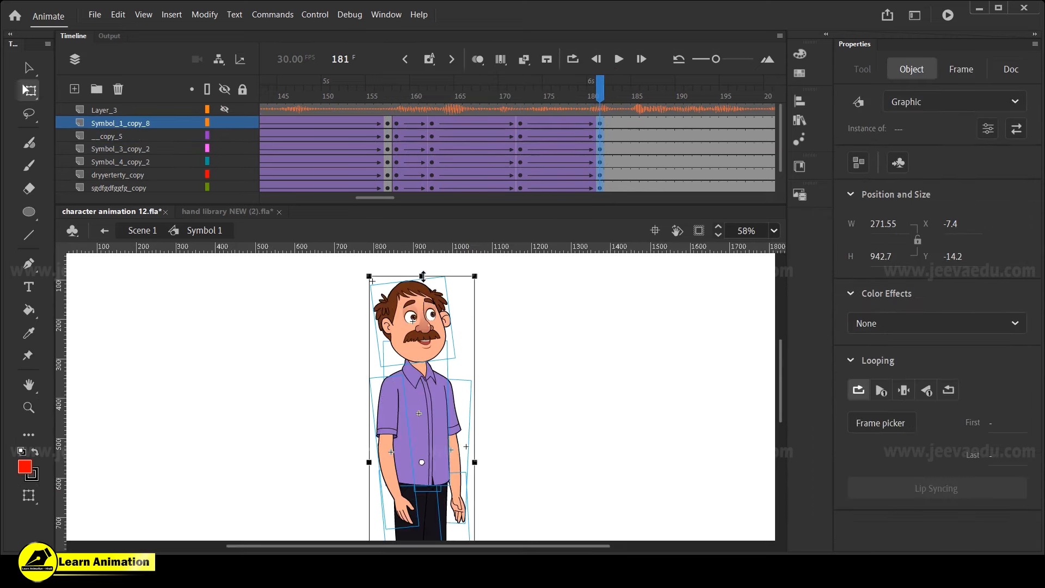
pyautogui.moveTo(422, 275); pyautogui.dragTo(423, 272)
# At frame 172, select the whole character and squash it vertically to a height of about 916
pyautogui.moveTo(565, 91); pyautogui.dragTo(522, 175)
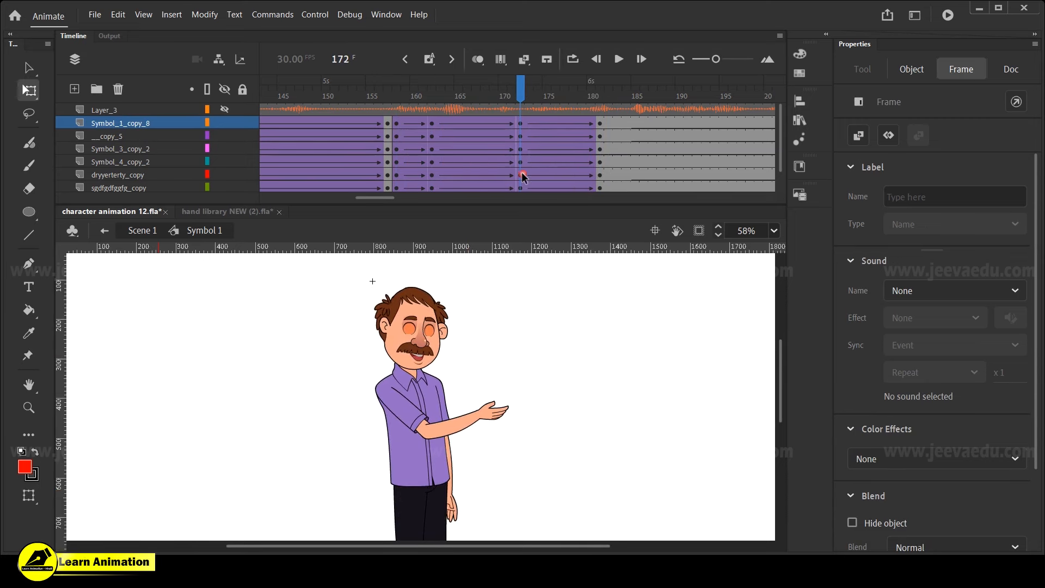
pyautogui.click(354, 337)
pyautogui.press('v')
pyautogui.keyDown('ctrl'); pyautogui.keyDown('alt'); pyautogui.click(406, 401); pyautogui.keyUp('alt'); pyautogui.keyUp('ctrl')
pyautogui.moveTo(363, 375); pyautogui.dragTo(464, 492)
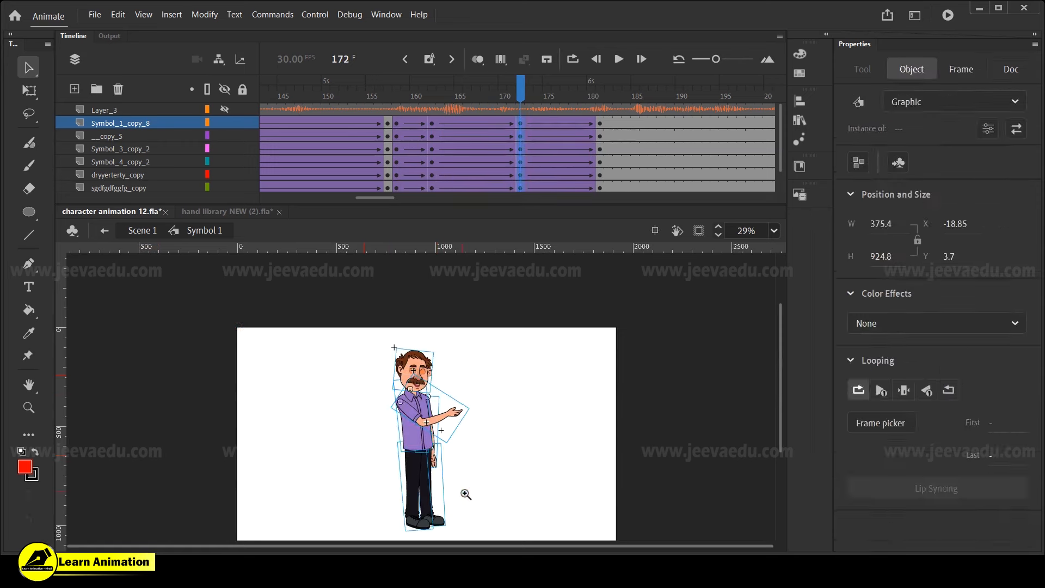
pyautogui.keyDown('ctrl'); pyautogui.click(416, 414); pyautogui.keyUp('ctrl')
pyautogui.press('q')
pyautogui.moveTo(452, 269); pyautogui.dragTo(452, 272)
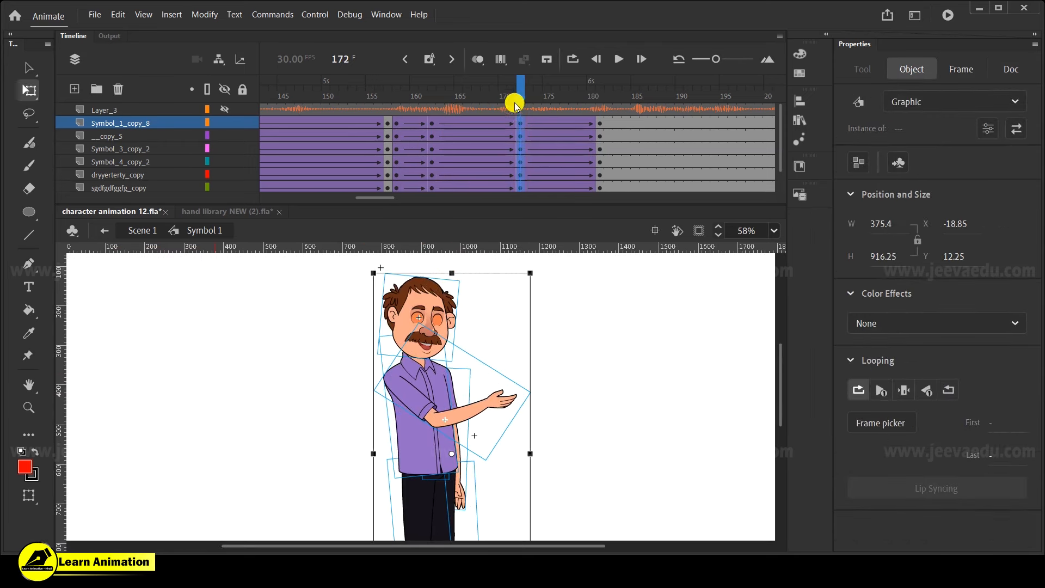
# Insert keyframes at frame 185 on all of the character's body layers
pyautogui.moveTo(520, 91); pyautogui.dragTo(618, 148)
pyautogui.click(644, 121)
pyautogui.scroll(-1, 642, 163)
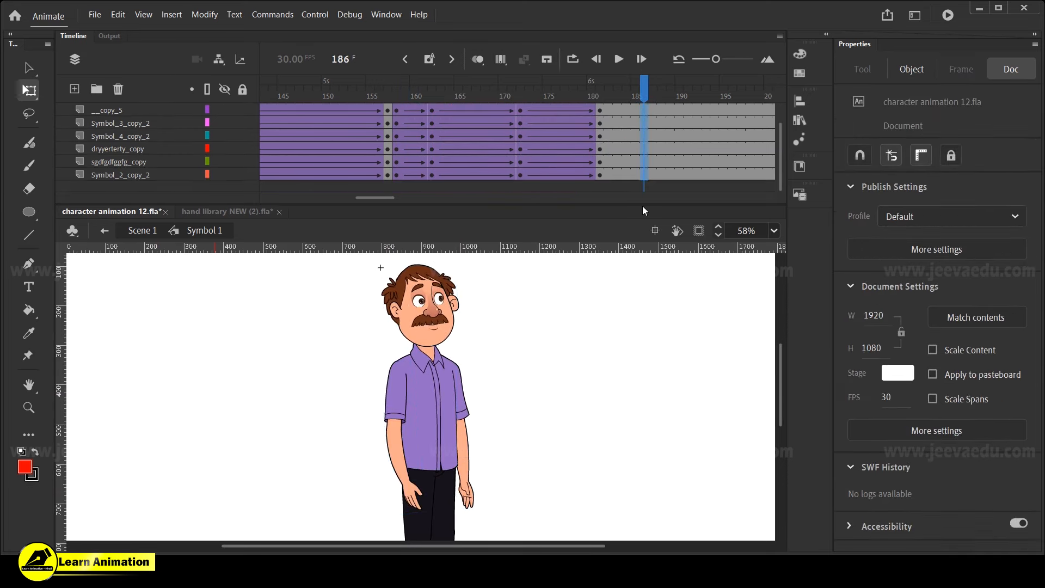
pyautogui.click(640, 173)
pyautogui.scroll(2, 635, 163)
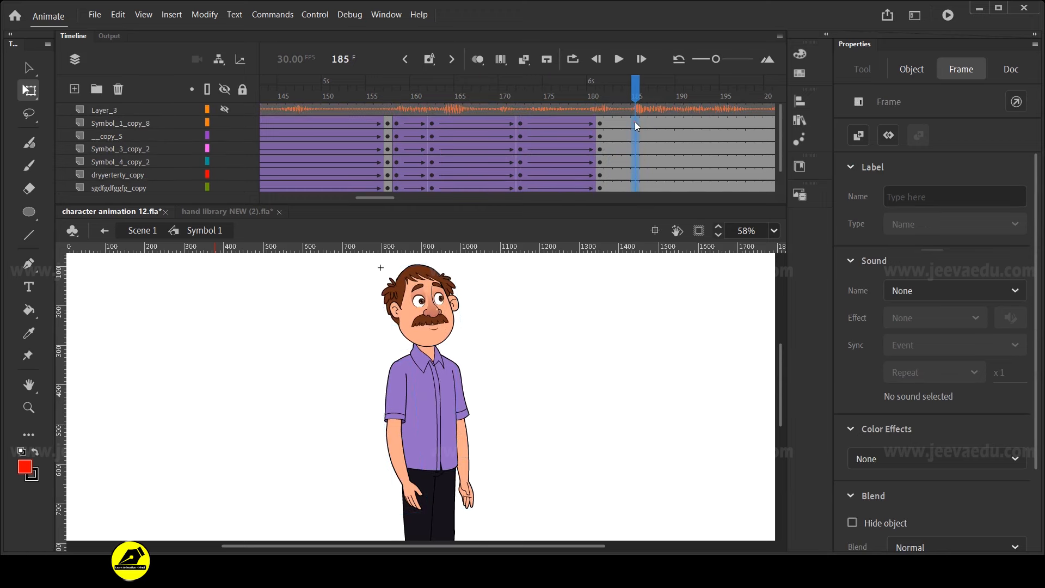
pyautogui.click(635, 123)
# Create classic tweens on all body layers between frames 181 and 185
pyautogui.click(618, 124)
pyautogui.scroll(-1, 616, 163)
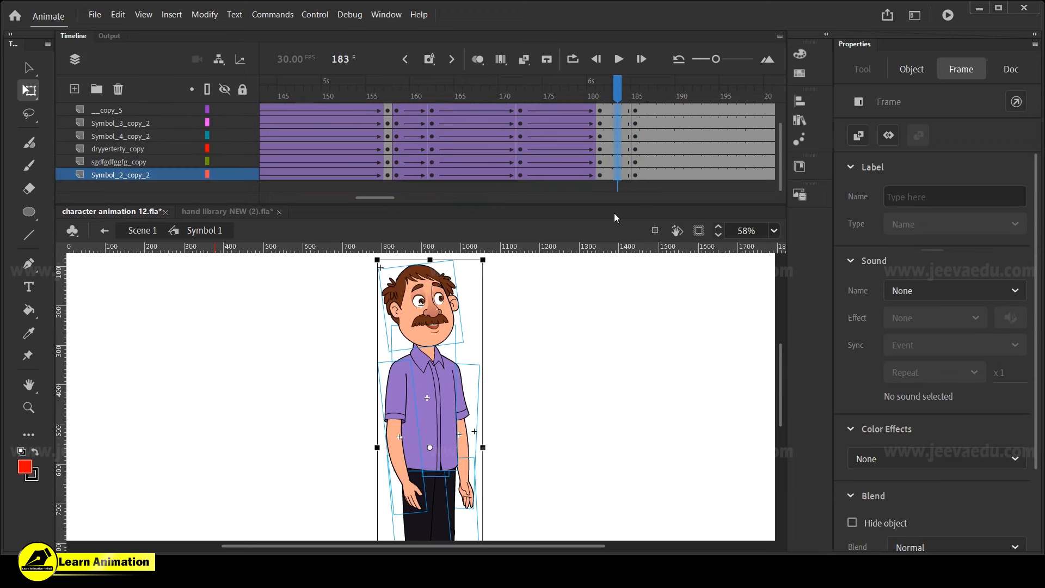
pyautogui.rightClick(627, 174)
pyautogui.click(647, 182)
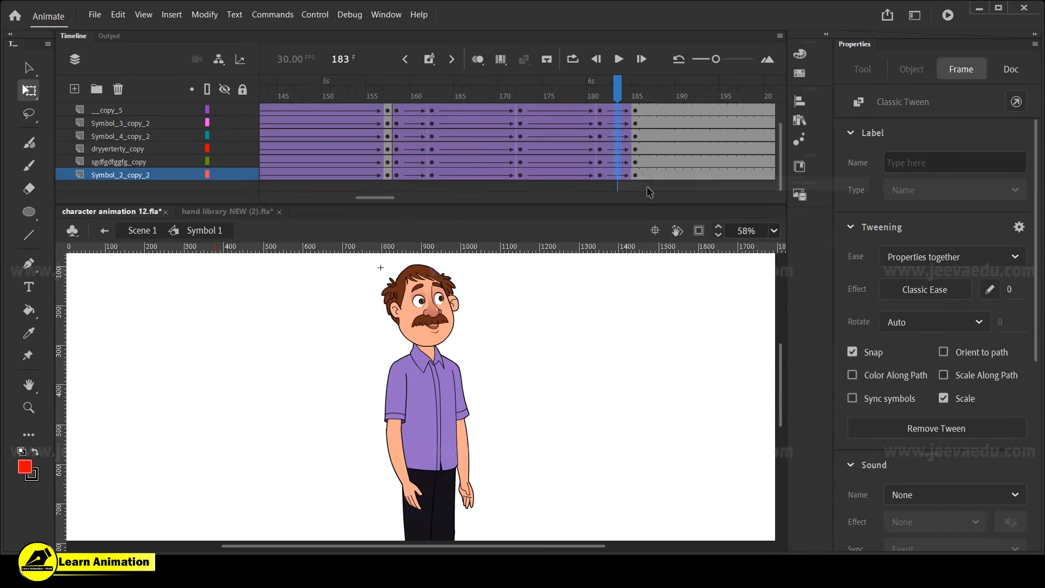
# Skew the whole character slightly at frame 181 and scrub through to frame 185 to check the motion
pyautogui.click(602, 99)
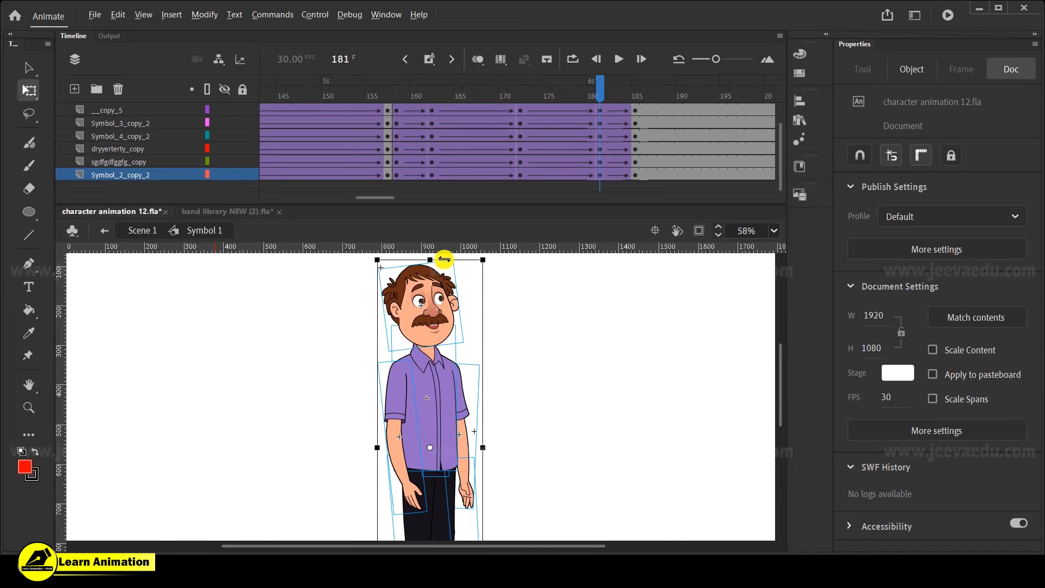
pyautogui.moveTo(442, 259); pyautogui.dragTo(445, 261)
pyautogui.moveTo(584, 95); pyautogui.dragTo(632, 153)
# At frame 185, rotate both arms slightly outward from the body
pyautogui.press('z')
pyautogui.press('v')
pyautogui.click(403, 493)
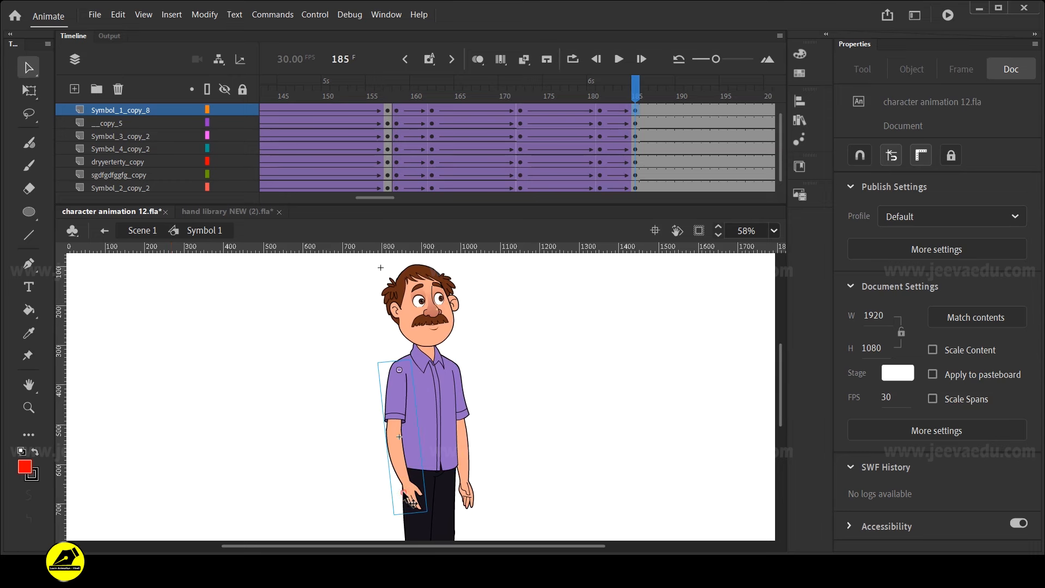
pyautogui.press('q')
pyautogui.click(409, 494)
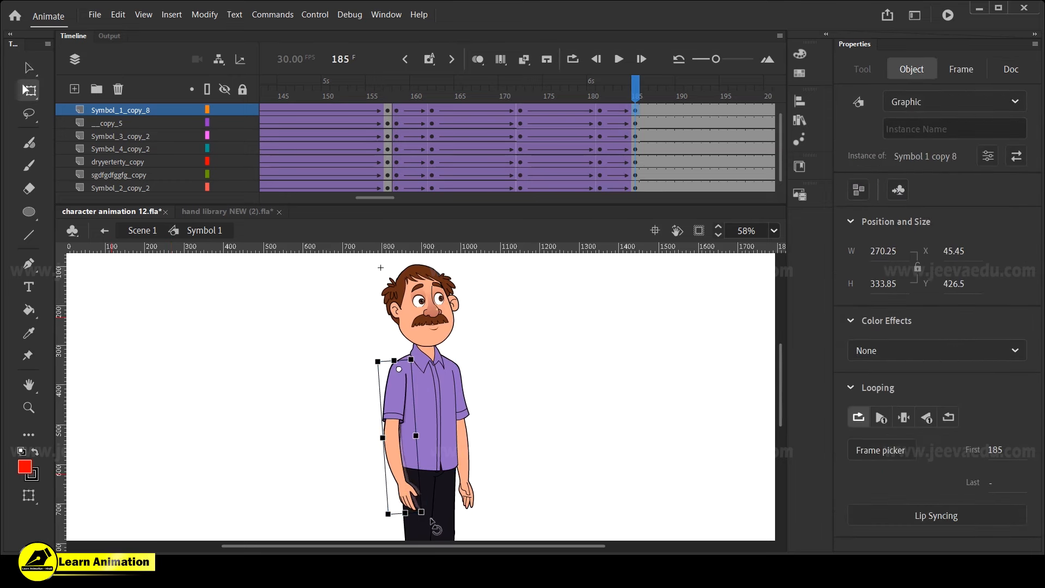
pyautogui.click(468, 503)
# Scrub back to frame 157 and play the animation to review the gesture, blink and settling pose
pyautogui.moveTo(637, 90); pyautogui.dragTo(388, 104)
pyautogui.hotkey('ctrl', 'a')
pyautogui.press('Return')
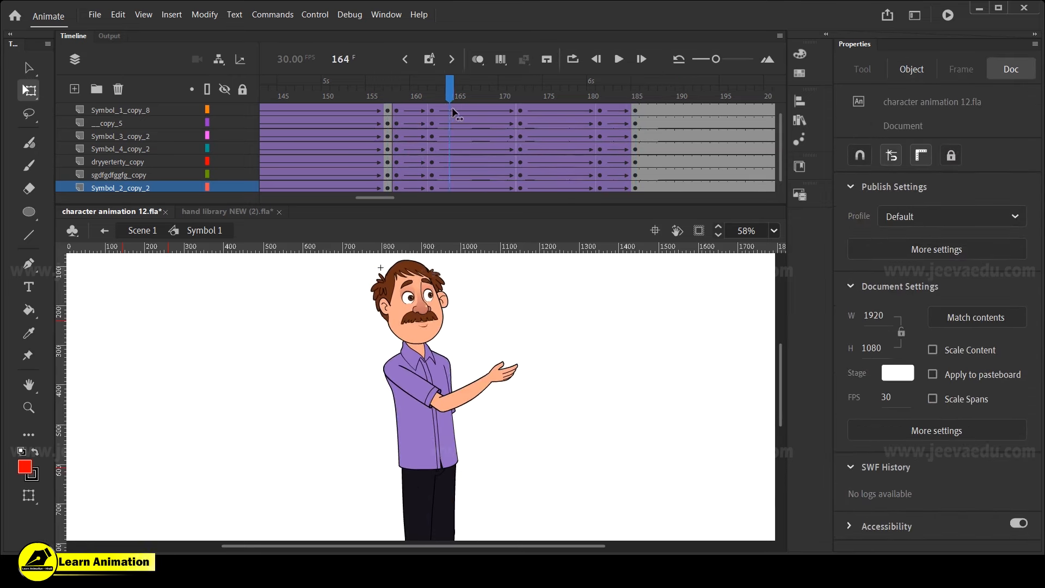
pyautogui.click(404, 121)
pyautogui.press('Return')
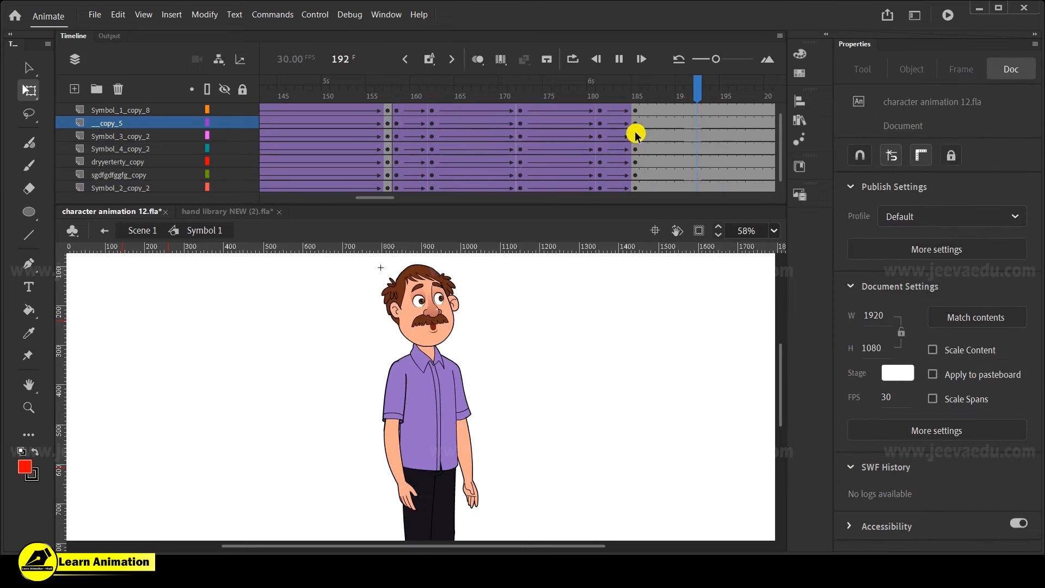
# Scrub between frames 172 and 188 to examine the man's blink and facial expression up close
pyautogui.press('z')
pyautogui.click(432, 288)
pyautogui.click(520, 106)
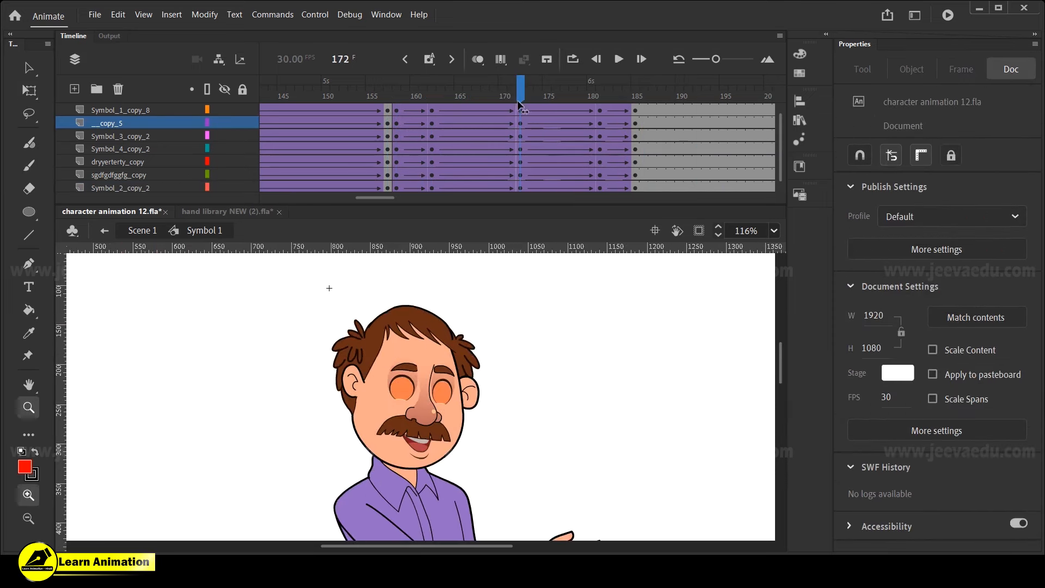
pyautogui.moveTo(520, 104); pyautogui.dragTo(635, 175)
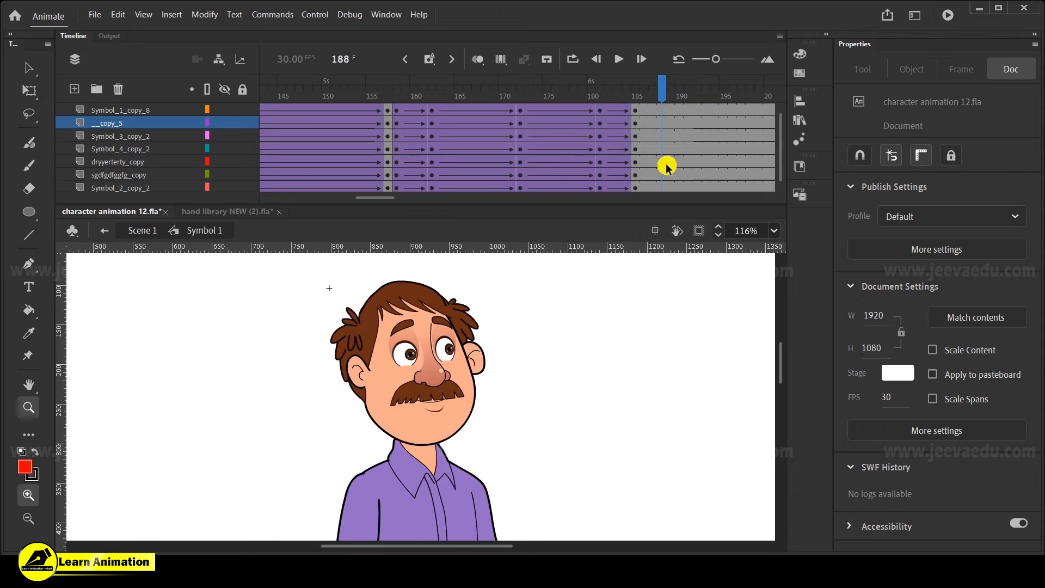
pyautogui.moveTo(641, 98); pyautogui.dragTo(592, 148)
# Play the full-body animation from frame 155 and onward from frame 187 to review the gesture and settling pose
pyautogui.keyDown('alt'); pyautogui.click(467, 415); pyautogui.keyUp('alt')
pyautogui.keyDown('alt'); pyautogui.click(466, 415); pyautogui.keyUp('alt')
pyautogui.moveTo(363, 292); pyautogui.dragTo(471, 483)
pyautogui.scroll(1, 589, 149)
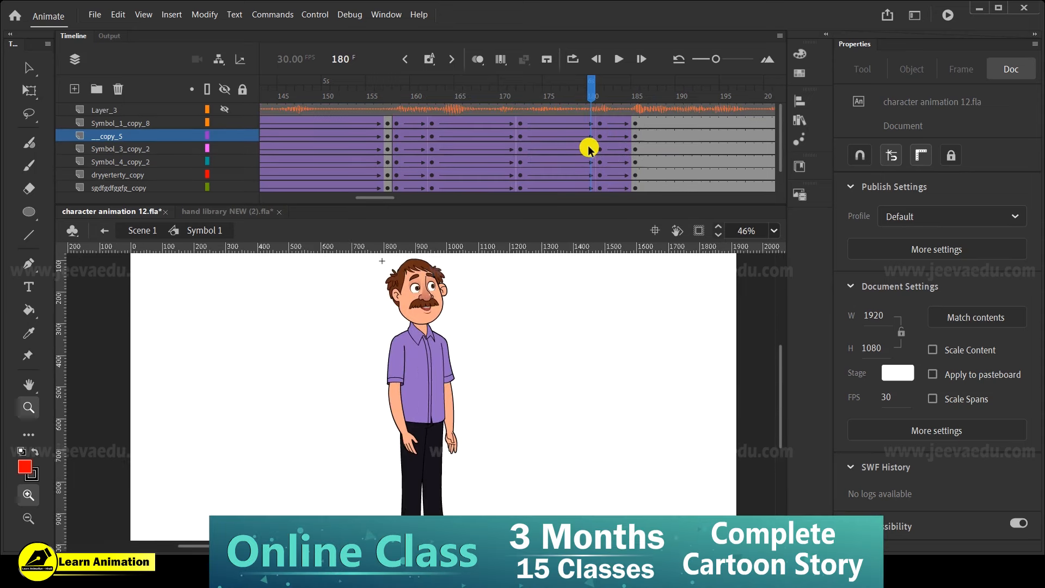
pyautogui.moveTo(422, 95); pyautogui.dragTo(370, 96)
pyautogui.click(245, 111)
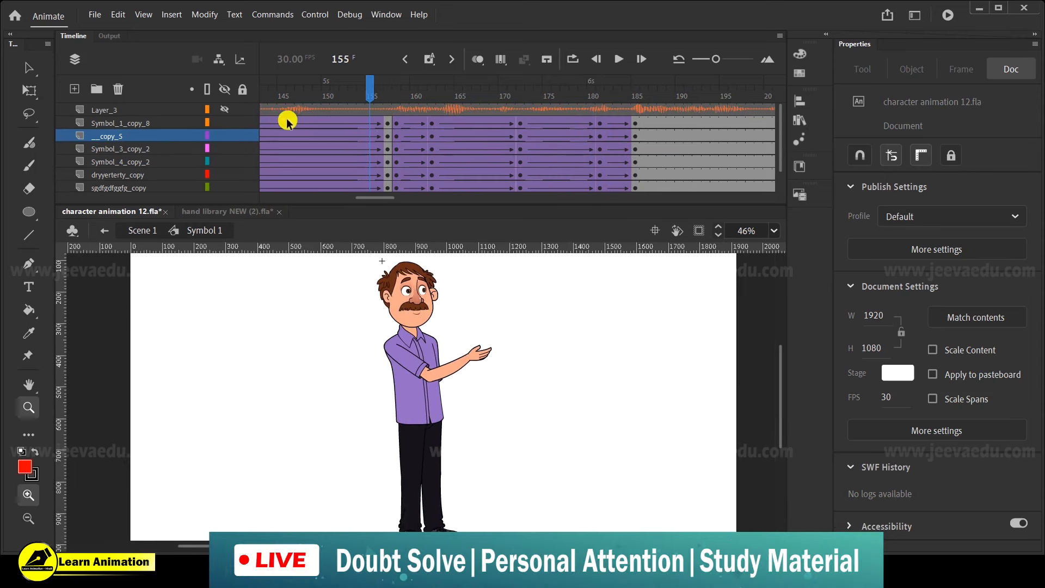
pyautogui.press('Return')
pyautogui.press('Return')
pyautogui.moveTo(678, 94); pyautogui.dragTo(673, 142)
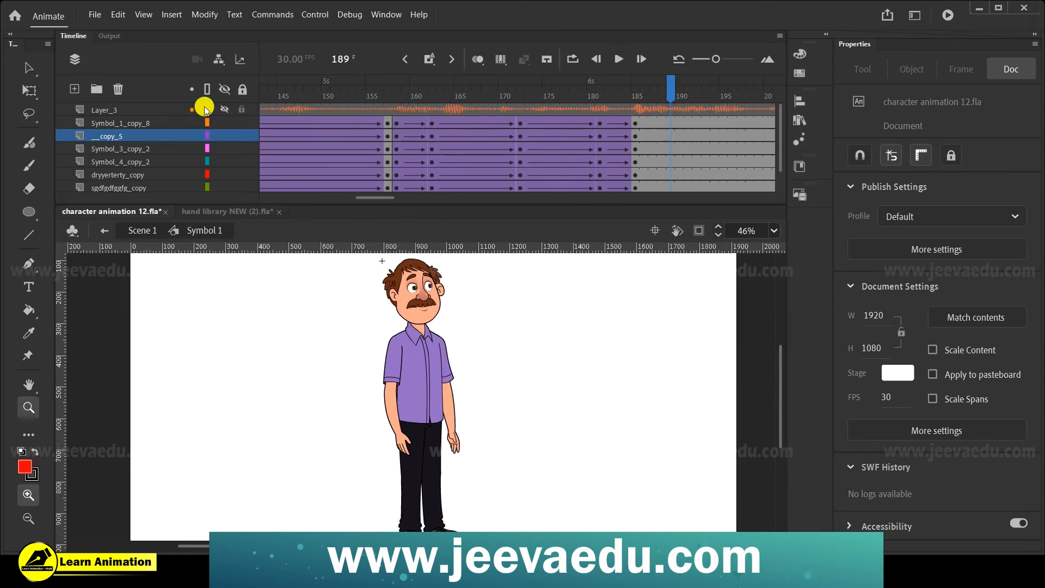
pyautogui.moveTo(361, 199); pyautogui.dragTo(373, 200)
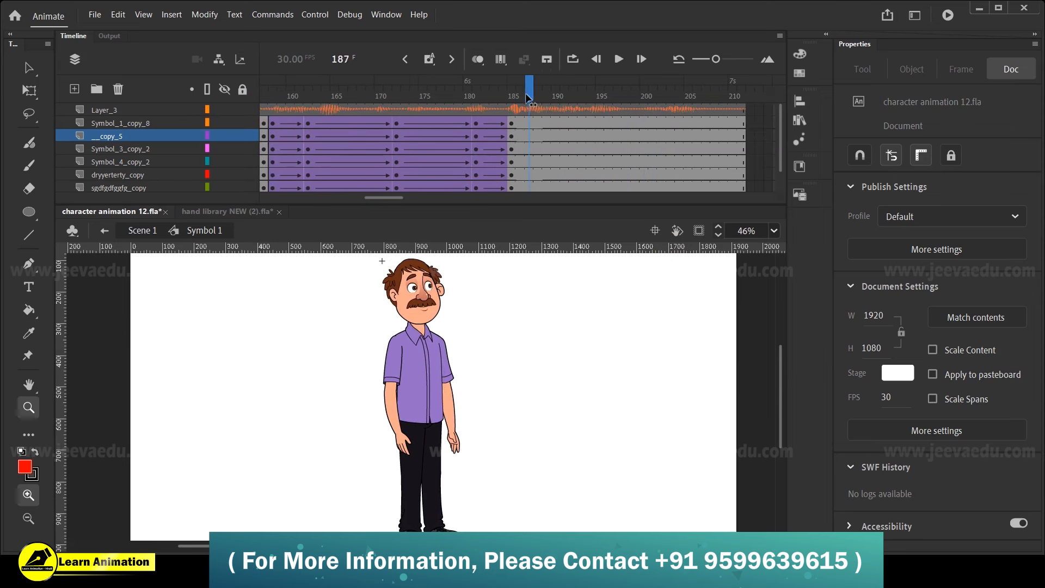
pyautogui.press('Return')
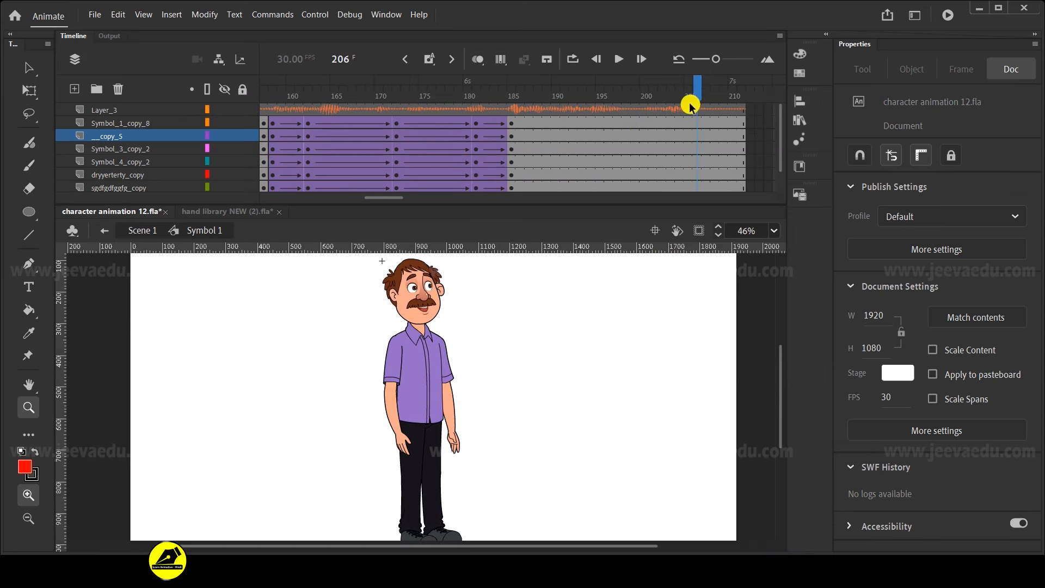
# Insert keyframes at frame 211 on all body layers and create classic tweens from frame 185 with an ease of 100
pyautogui.moveTo(742, 163)
pyautogui.mouseDown()
pyautogui.moveTo(742, 192)
pyautogui.moveTo(731, 161)
pyautogui.mouseUp()
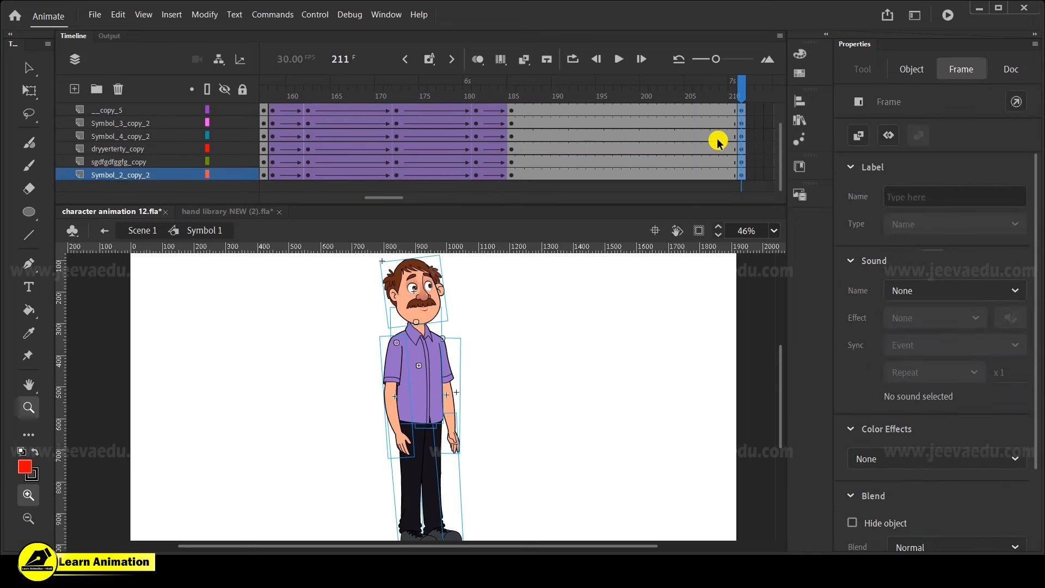
pyautogui.rightClick(682, 155)
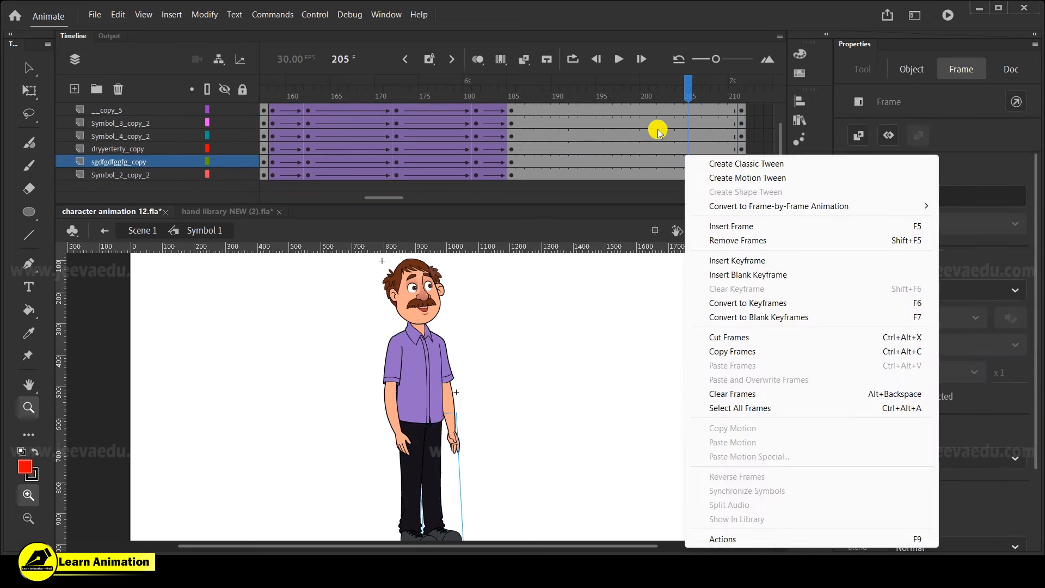
pyautogui.click(651, 128)
pyautogui.scroll(2, 629, 121)
pyautogui.moveTo(629, 114); pyautogui.dragTo(651, 178)
pyautogui.rightClick(636, 151)
pyautogui.click(676, 158)
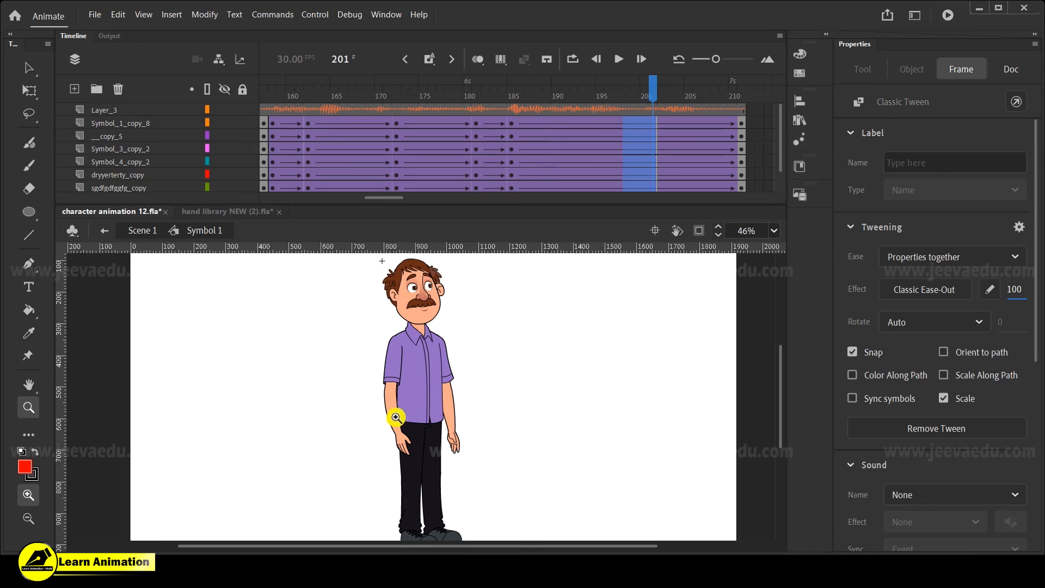
# Select the whole character at frame 211 and skew it slightly so the body leans backward
pyautogui.moveTo(617, 96); pyautogui.dragTo(529, 120)
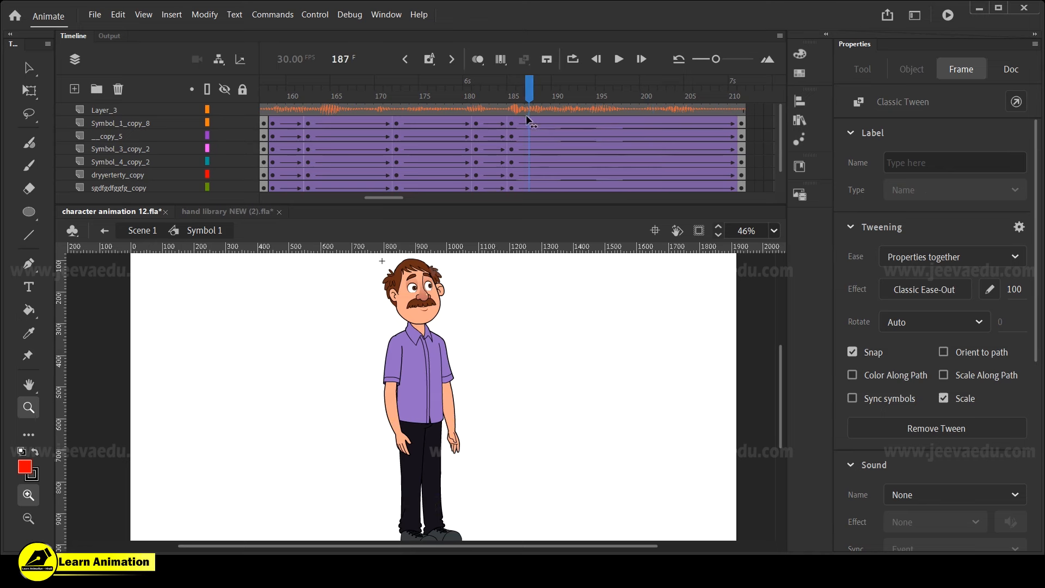
pyautogui.click(750, 136)
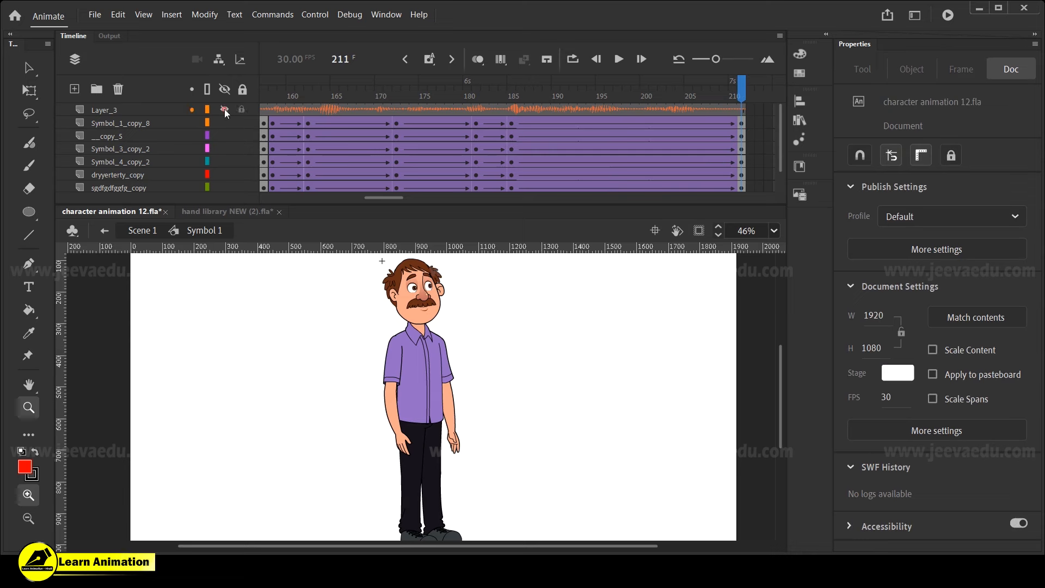
pyautogui.press('v')
pyautogui.moveTo(616, 96); pyautogui.dragTo(740, 173)
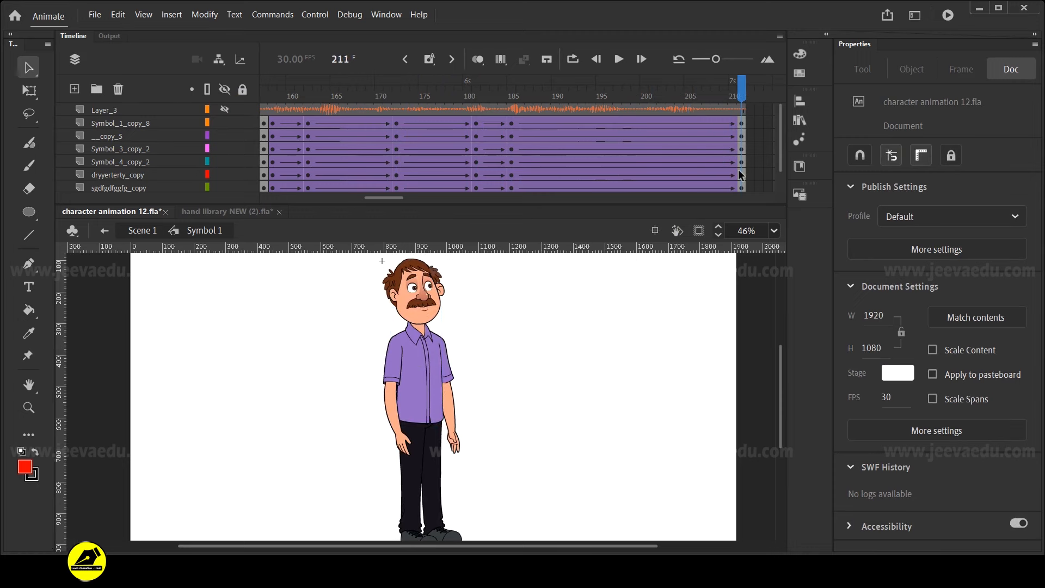
pyautogui.moveTo(347, 294); pyautogui.dragTo(489, 480)
pyautogui.press('z')
pyautogui.keyDown('alt'); pyautogui.click(419, 355); pyautogui.keyUp('alt')
pyautogui.click(427, 398)
pyautogui.click(410, 347)
pyautogui.click(446, 370)
pyautogui.press('q')
pyautogui.moveTo(520, 295); pyautogui.dragTo(506, 296)
# Scrub from frame 187 to the end of the tween to check the body's lean
pyautogui.press('z')
pyautogui.keyDown('alt'); pyautogui.click(452, 458); pyautogui.keyUp('alt')
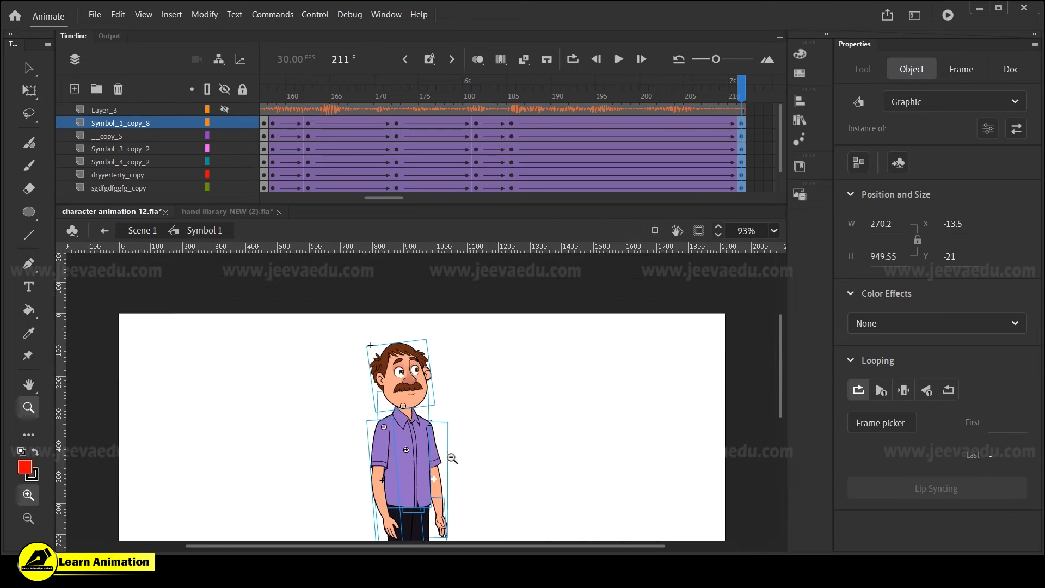
pyautogui.keyDown('alt'); pyautogui.click(452, 459); pyautogui.keyUp('alt')
pyautogui.moveTo(556, 108); pyautogui.dragTo(530, 152)
pyautogui.click(414, 376)
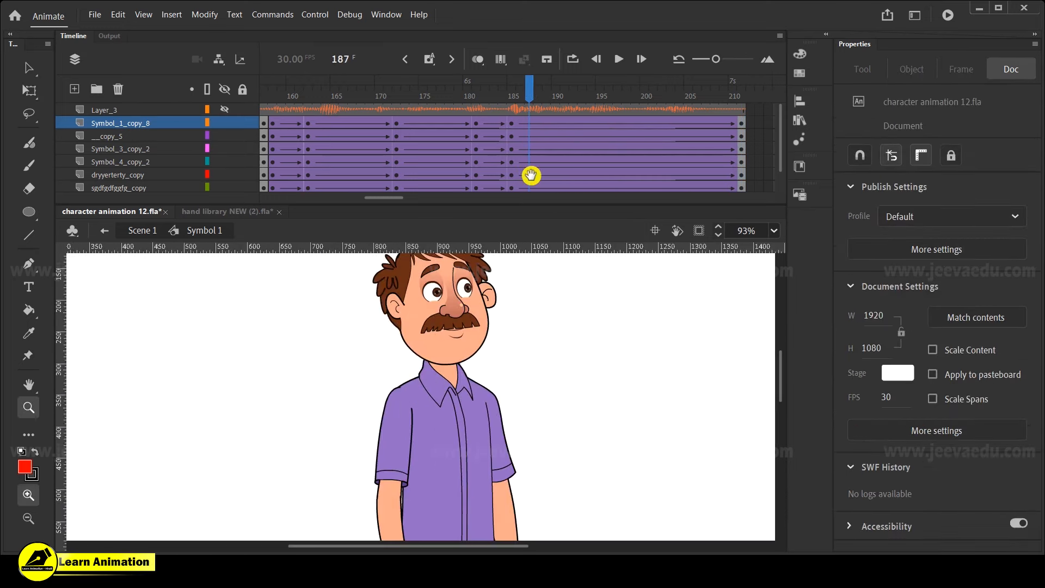
pyautogui.moveTo(538, 313); pyautogui.dragTo(543, 370)
pyautogui.moveTo(557, 97); pyautogui.dragTo(735, 153)
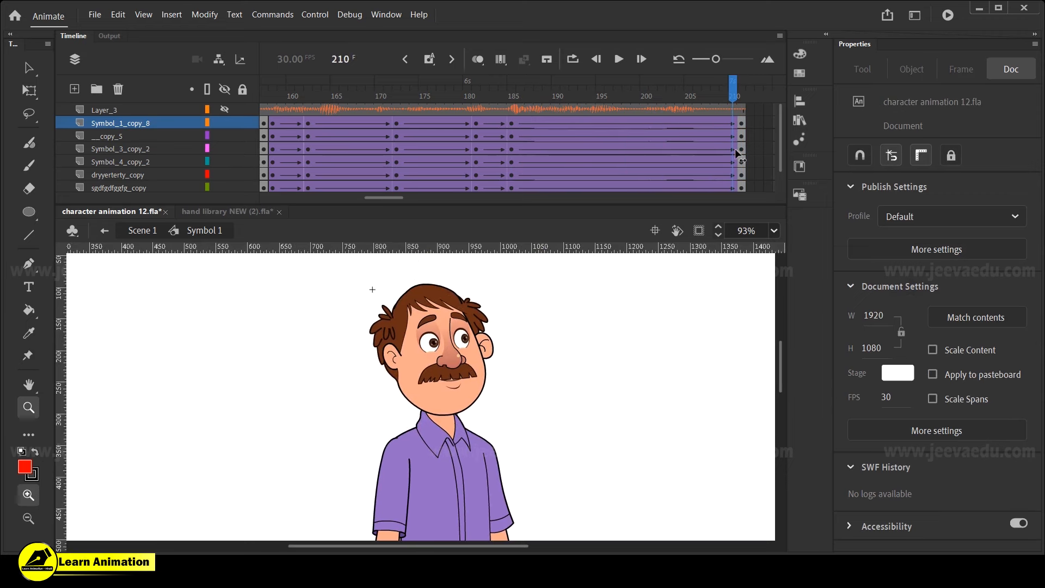
pyautogui.moveTo(729, 109); pyautogui.dragTo(736, 98)
# At frame 211, rotate both arms slightly outward from the body
pyautogui.keyDown('alt'); pyautogui.click(527, 371); pyautogui.keyUp('alt')
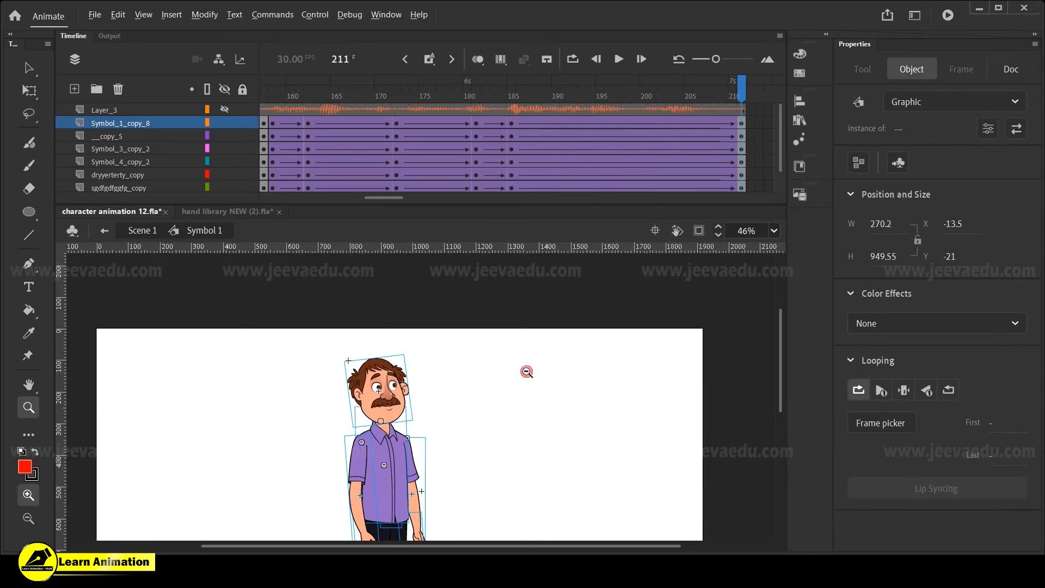
pyautogui.keyDown('alt'); pyautogui.click(383, 468); pyautogui.keyUp('alt')
pyautogui.click(456, 415)
pyautogui.press('v')
pyautogui.click(548, 429)
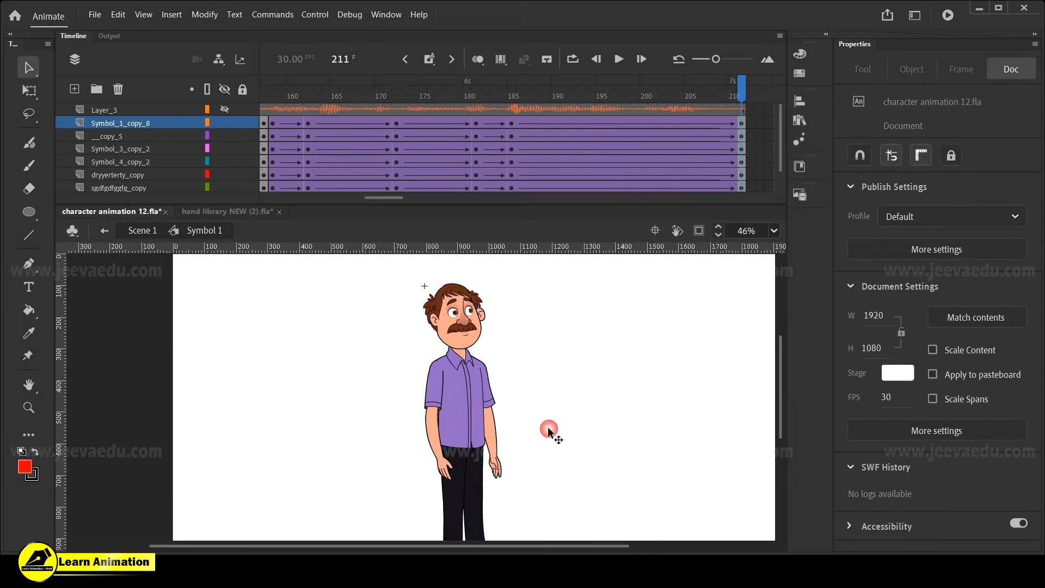
pyautogui.press('z')
pyautogui.click(445, 438)
pyautogui.press('v')
pyautogui.click(433, 459)
pyautogui.press('q')
pyautogui.moveTo(460, 492); pyautogui.dragTo(451, 498)
pyautogui.click(533, 479)
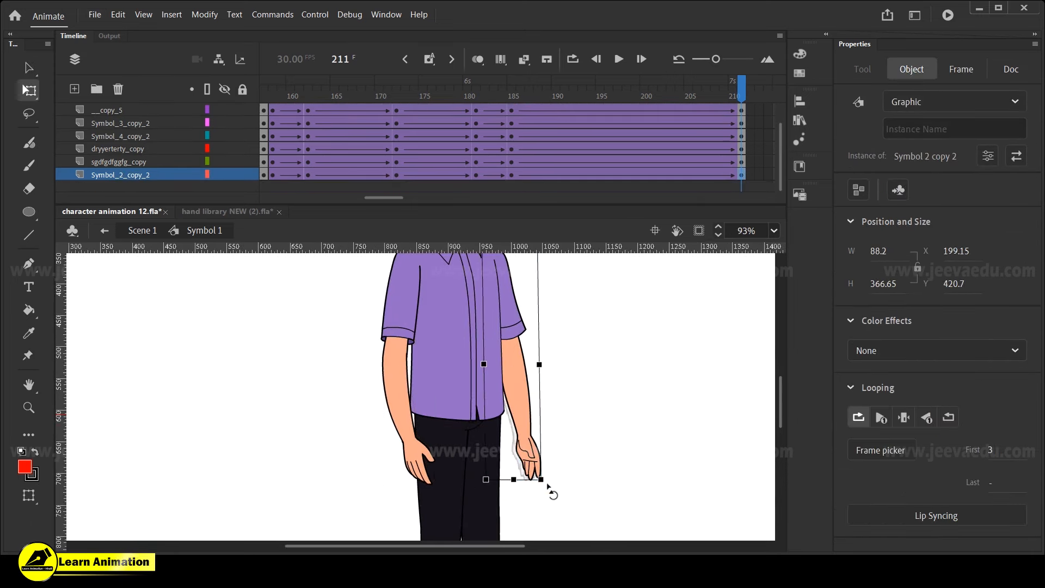
# Tilt the head slightly backward around the neck at frame 211
pyautogui.press('z')
pyautogui.keyDown('alt'); pyautogui.click(477, 346); pyautogui.keyUp('alt')
pyautogui.click(422, 337)
pyautogui.press('v')
pyautogui.click(422, 336)
pyautogui.press('q')
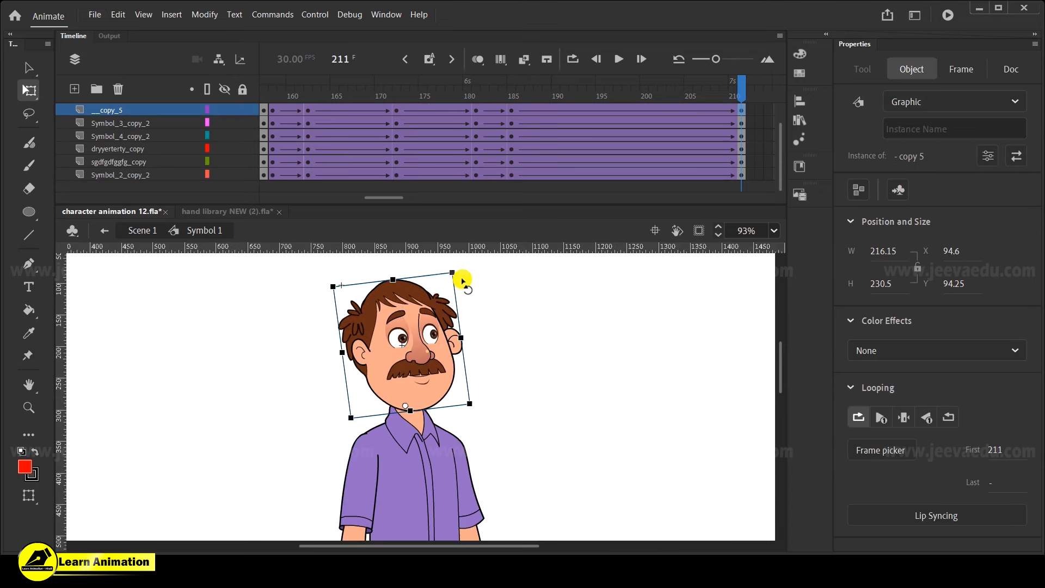
pyautogui.moveTo(461, 279); pyautogui.dragTo(452, 266)
# Open the head symbol at frame 185 and copy the blink keyframes from around frame 148 to frame 185 on all layers
pyautogui.moveTo(665, 93); pyautogui.dragTo(517, 128)
pyautogui.press('v')
pyautogui.doubleClick(402, 370)
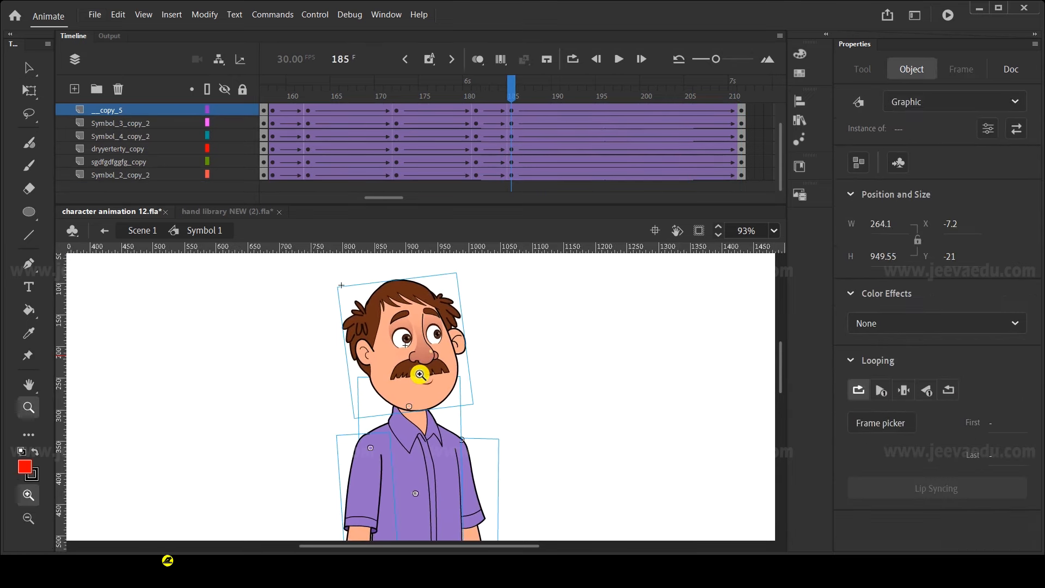
pyautogui.click(524, 108)
pyautogui.scroll(1, 521, 107)
pyautogui.click(517, 111)
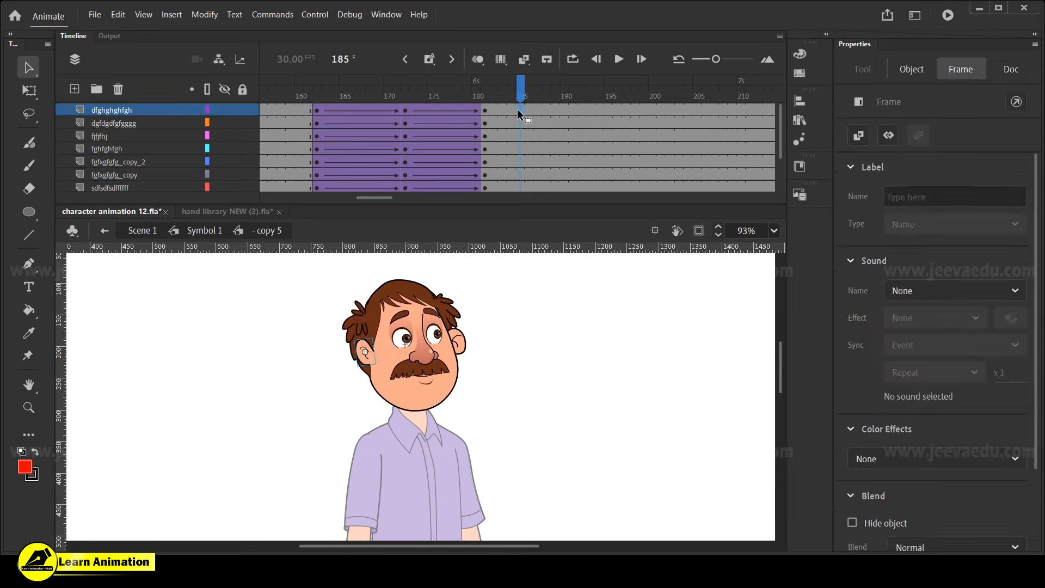
pyautogui.moveTo(370, 198); pyautogui.dragTo(352, 199)
pyautogui.moveTo(441, 111); pyautogui.dragTo(548, 200)
pyautogui.scroll(3, 511, 128)
pyautogui.moveTo(509, 124)
pyautogui.mouseDown()
pyautogui.moveTo(464, 123)
pyautogui.moveTo(773, 123)
pyautogui.moveTo(501, 114)
pyautogui.mouseUp()
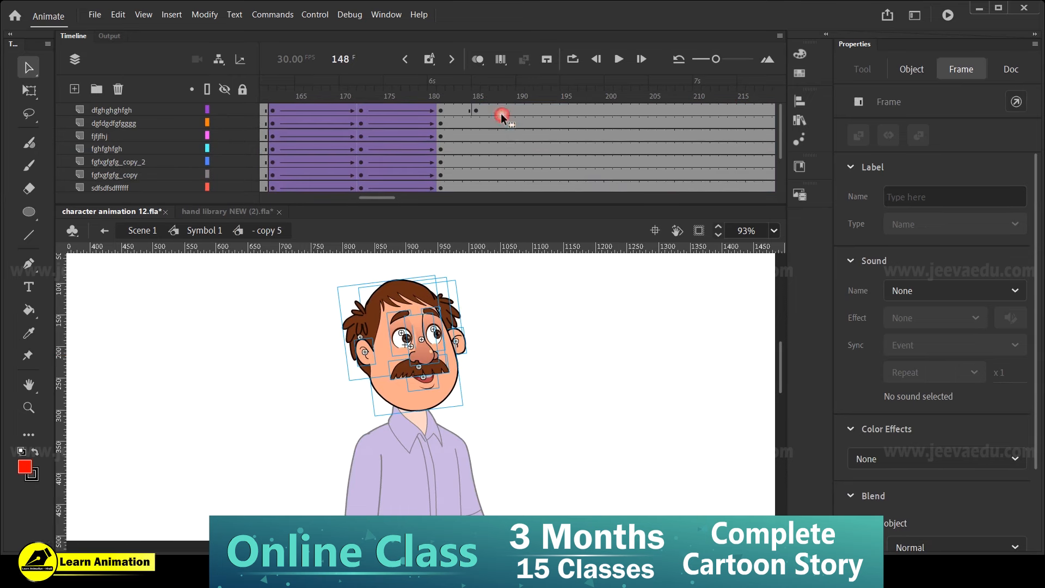
# Select all frames in the head symbol, synchronize the symbols, and return to Symbol 1
pyautogui.rightClick(533, 132)
pyautogui.click(595, 389)
pyautogui.rightClick(545, 167)
pyautogui.click(613, 484)
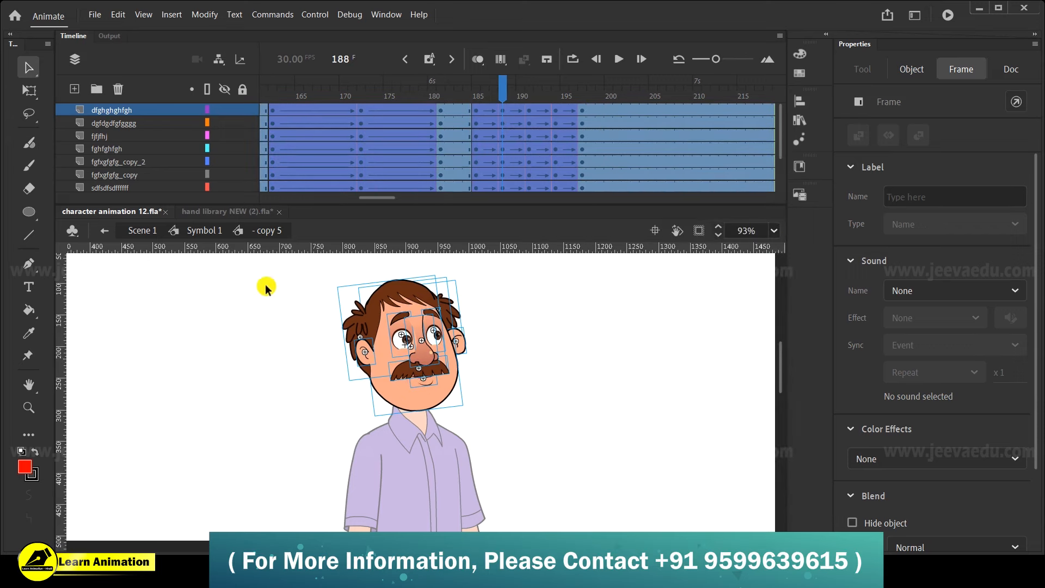
pyautogui.click(205, 231)
# Play the animation from frame 184 with the head and shoulders framed to review the copied blink
pyautogui.moveTo(512, 95); pyautogui.dragTo(486, 99)
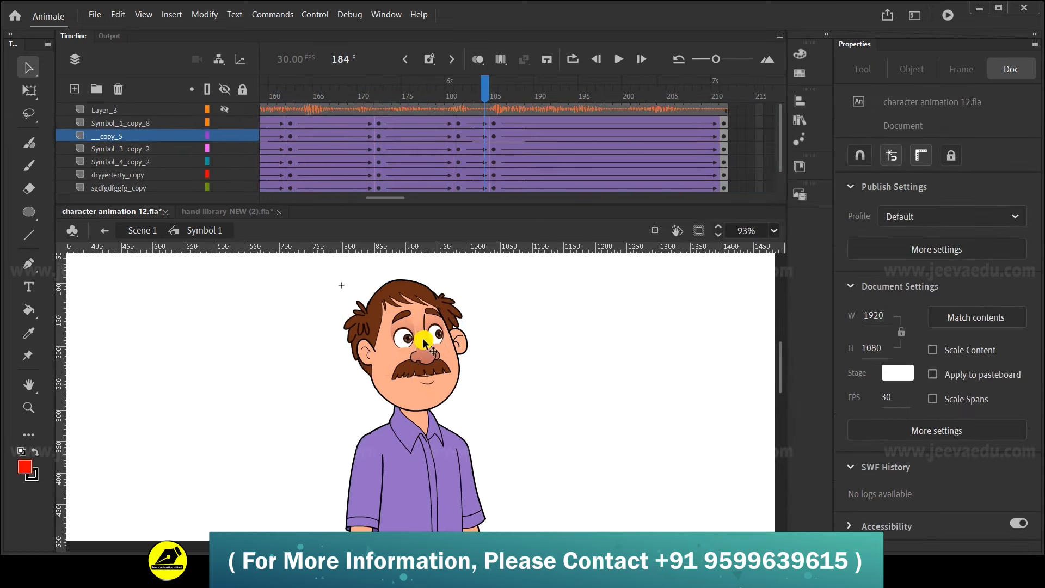
pyautogui.press('z')
pyautogui.click(420, 338)
pyautogui.moveTo(445, 389); pyautogui.dragTo(462, 331)
pyautogui.keyDown('alt'); pyautogui.click(446, 390); pyautogui.keyUp('alt')
pyautogui.keyDown('alt'); pyautogui.click(446, 390); pyautogui.keyUp('alt')
pyautogui.moveTo(315, 306); pyautogui.dragTo(483, 448)
pyautogui.press('Return')
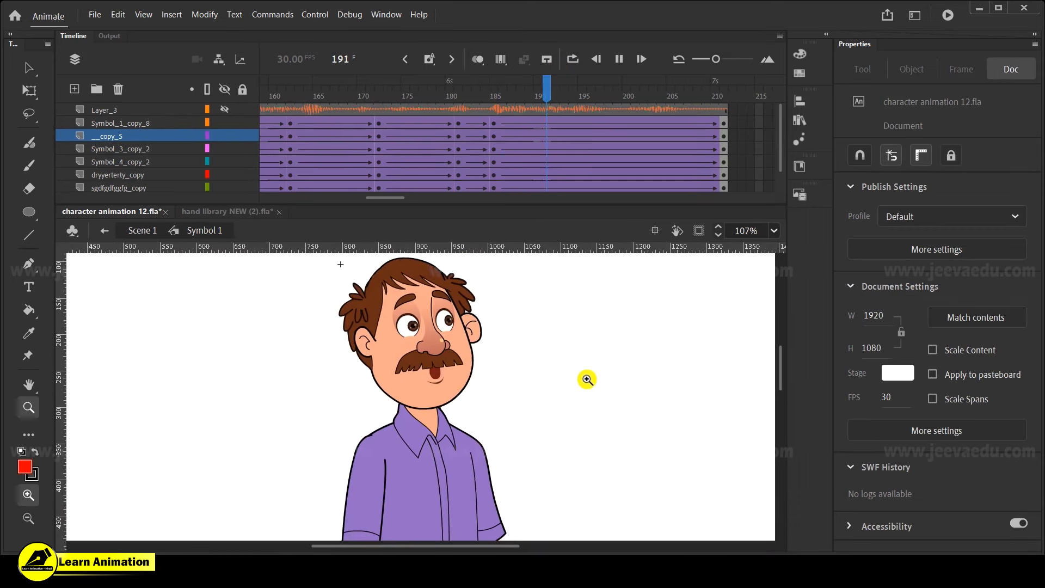
# Replay the closing section up to frame 211 several times to check the head motion against the audio
pyautogui.moveTo(636, 96); pyautogui.dragTo(418, 98)
pyautogui.press('Return')
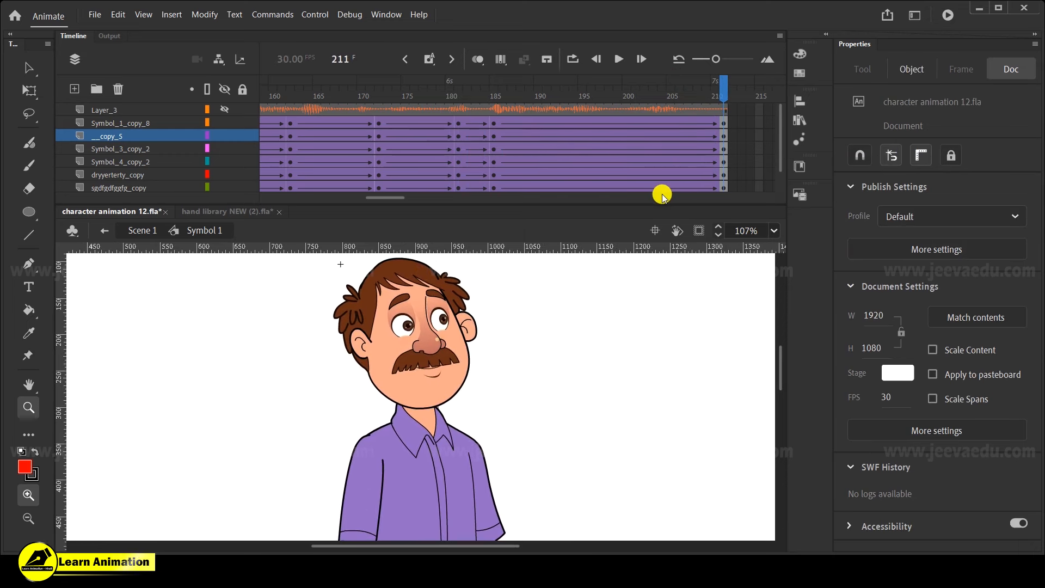
pyautogui.moveTo(706, 100); pyautogui.dragTo(563, 111)
pyautogui.press('Return')
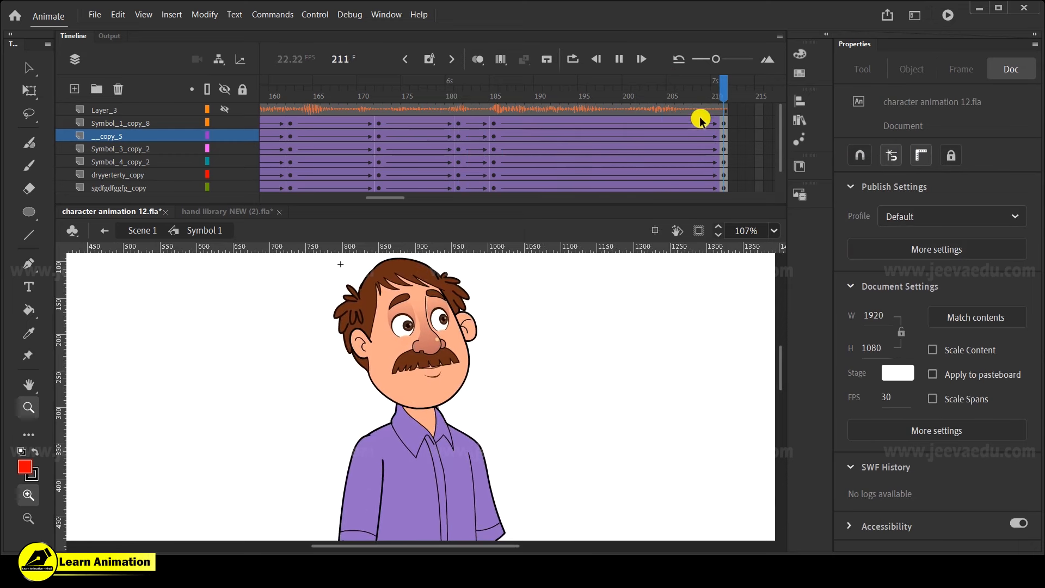
pyautogui.click(472, 122)
pyautogui.press('Return')
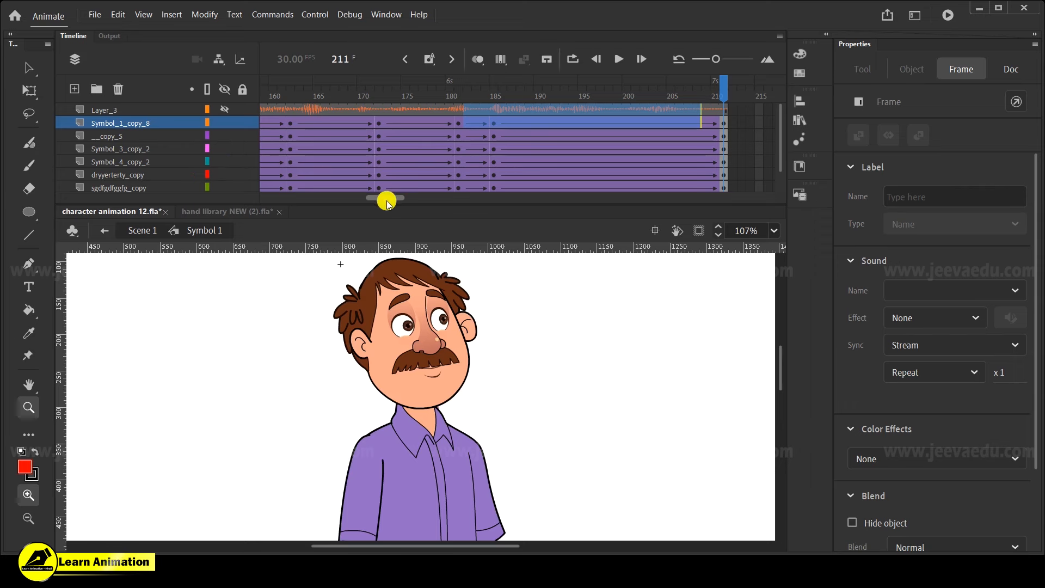
# Review the man's poses at the keyframes from frame 1 to frame 72 in Symbol 1
pyautogui.moveTo(387, 202); pyautogui.dragTo(283, 204)
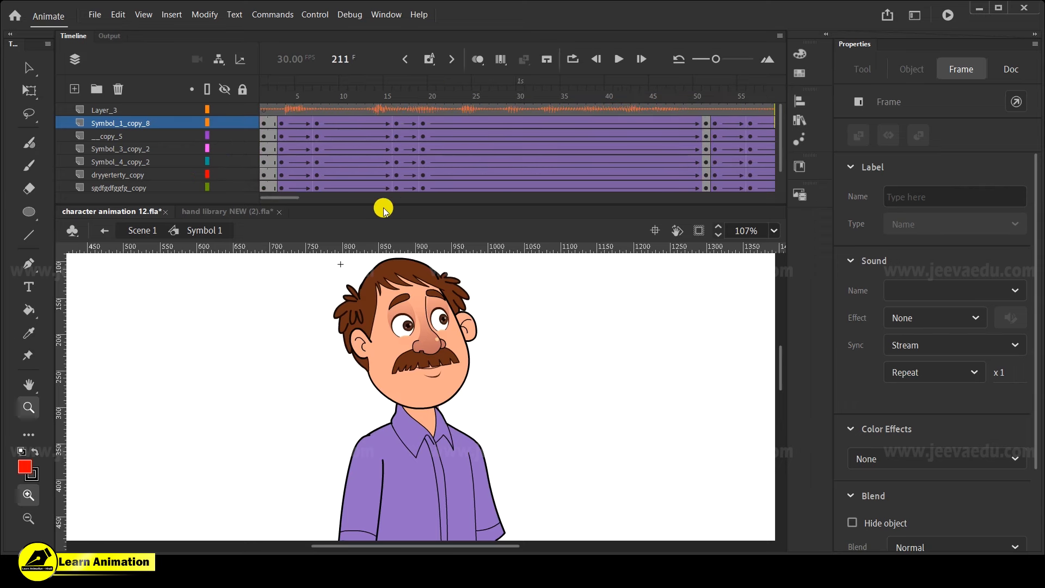
pyautogui.moveTo(383, 204); pyautogui.dragTo(291, 218)
pyautogui.click(262, 124)
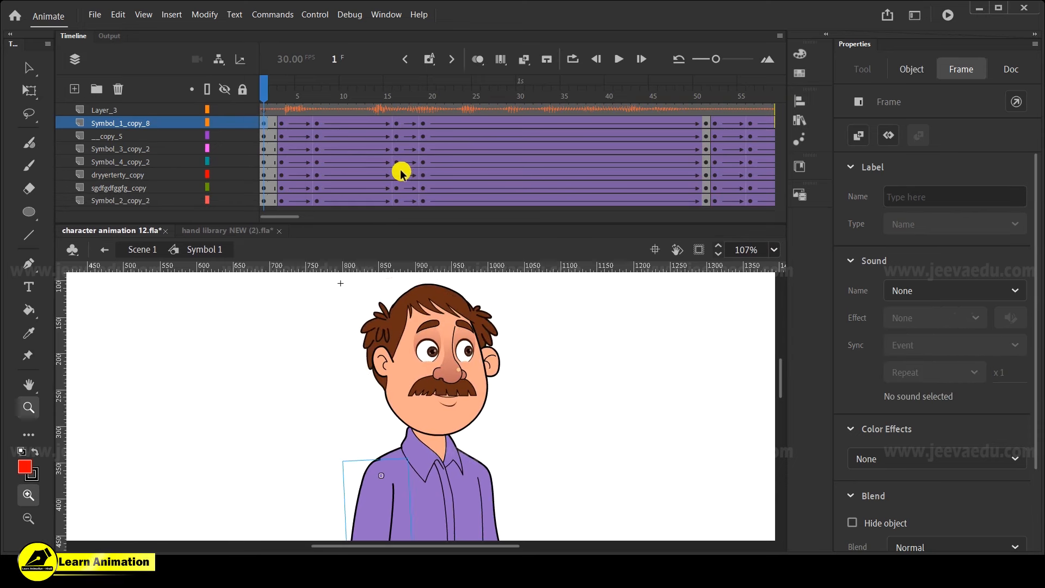
pyautogui.click(282, 124)
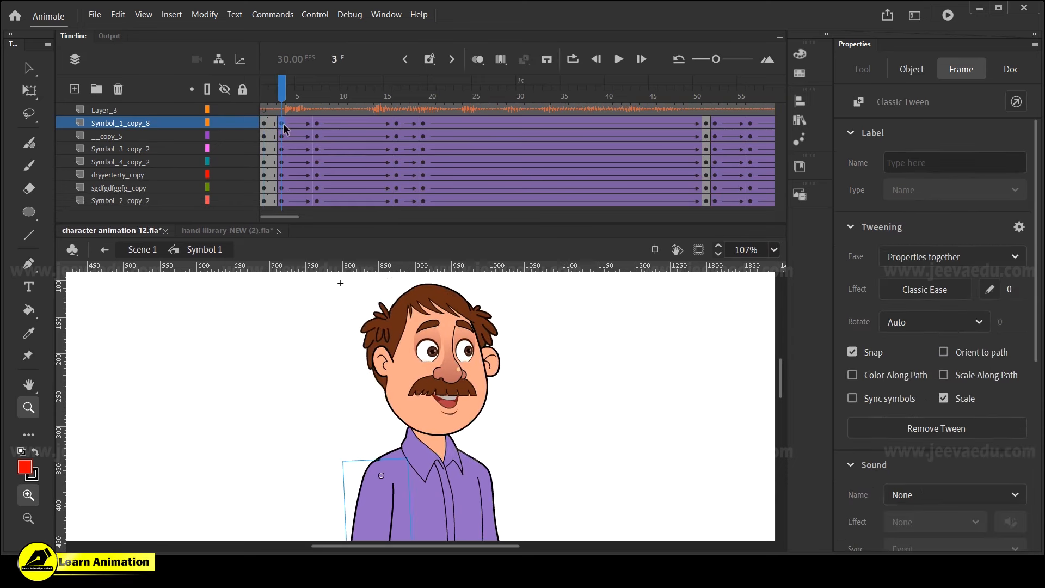
pyautogui.click(395, 136)
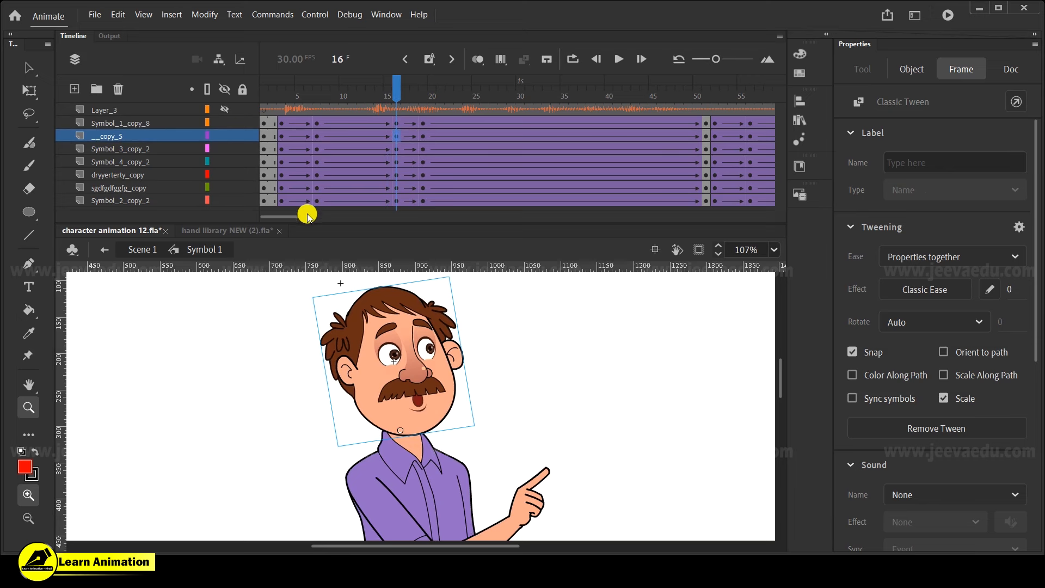
pyautogui.moveTo(291, 214); pyautogui.dragTo(300, 214)
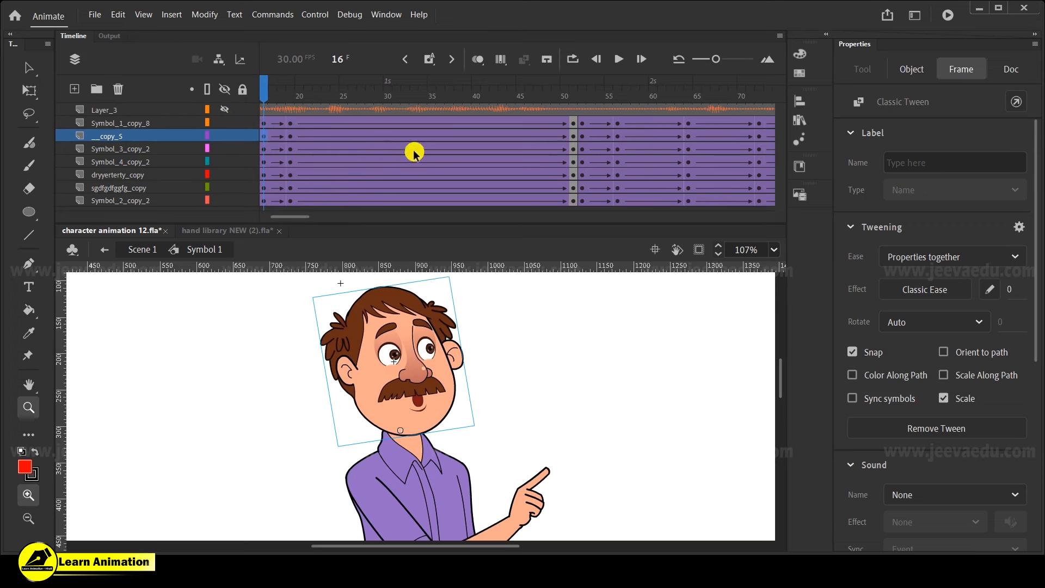
pyautogui.moveTo(298, 217); pyautogui.dragTo(312, 217)
pyautogui.moveTo(409, 123); pyautogui.dragTo(581, 131)
pyautogui.click(582, 135)
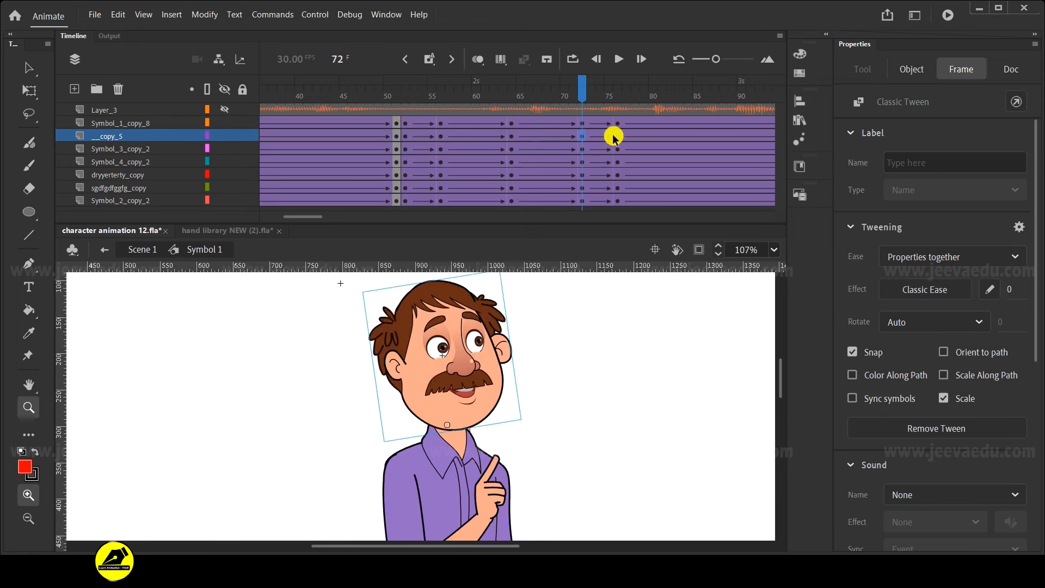
# Examine the poses at the following keyframes, including frames 123, 136 and 172
pyautogui.moveTo(307, 218)
pyautogui.mouseDown()
pyautogui.moveTo(282, 218)
pyautogui.moveTo(321, 219)
pyautogui.mouseUp()
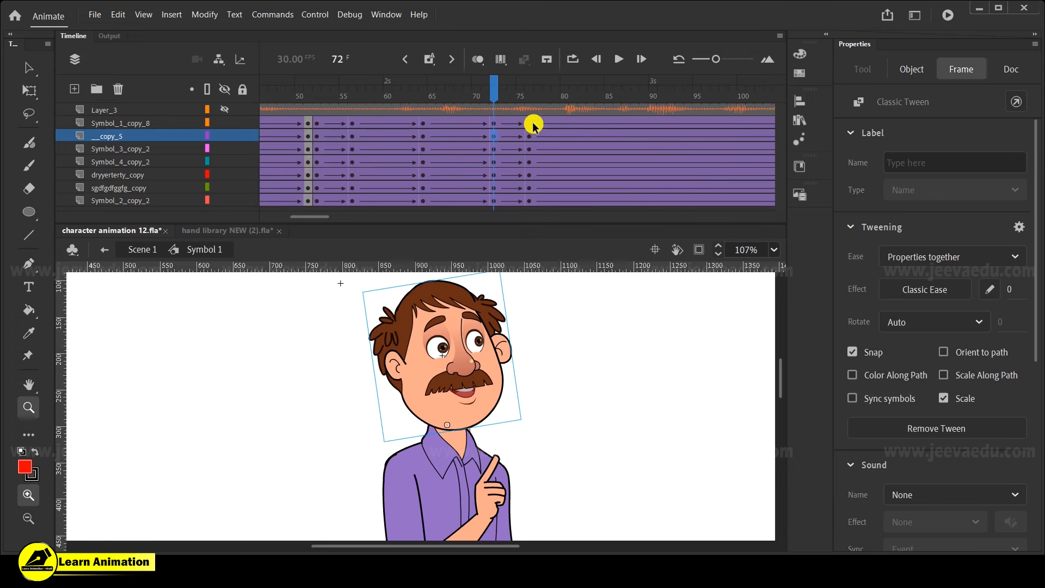
pyautogui.moveTo(318, 216); pyautogui.dragTo(332, 217)
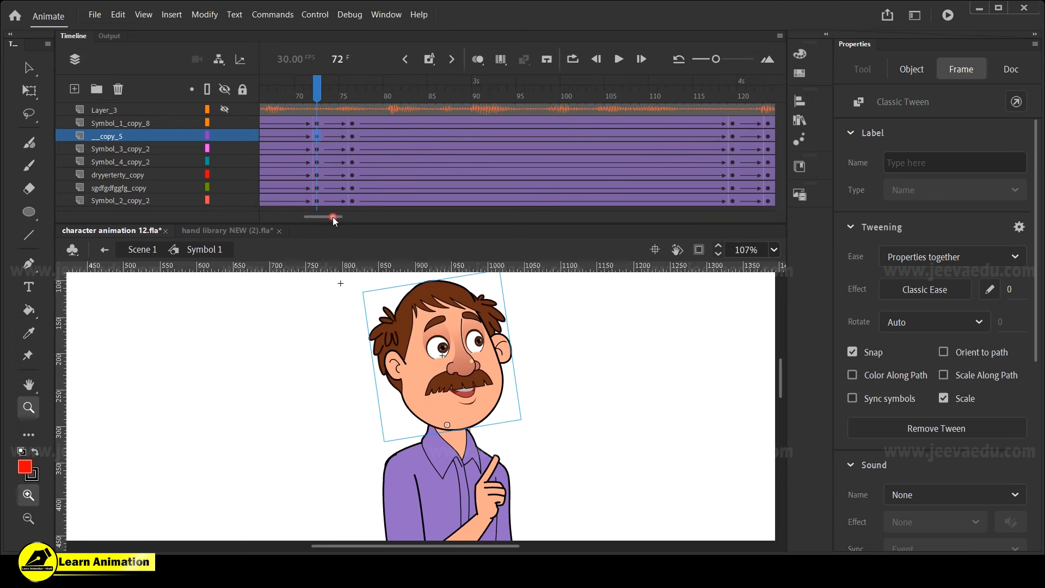
pyautogui.moveTo(334, 217); pyautogui.dragTo(359, 216)
pyautogui.click(441, 136)
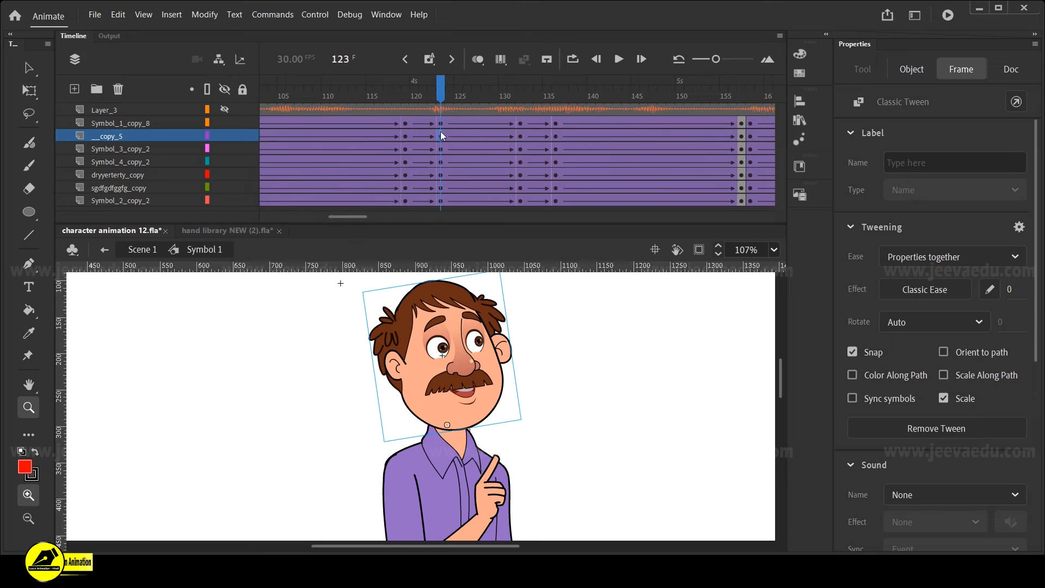
pyautogui.click(517, 130)
pyautogui.click(553, 135)
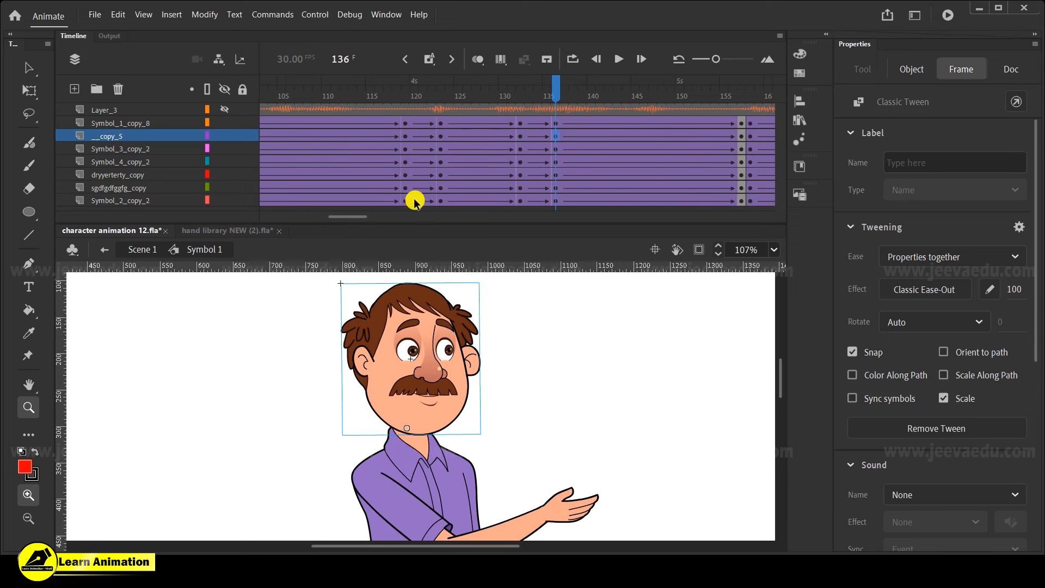
pyautogui.moveTo(359, 218); pyautogui.dragTo(386, 219)
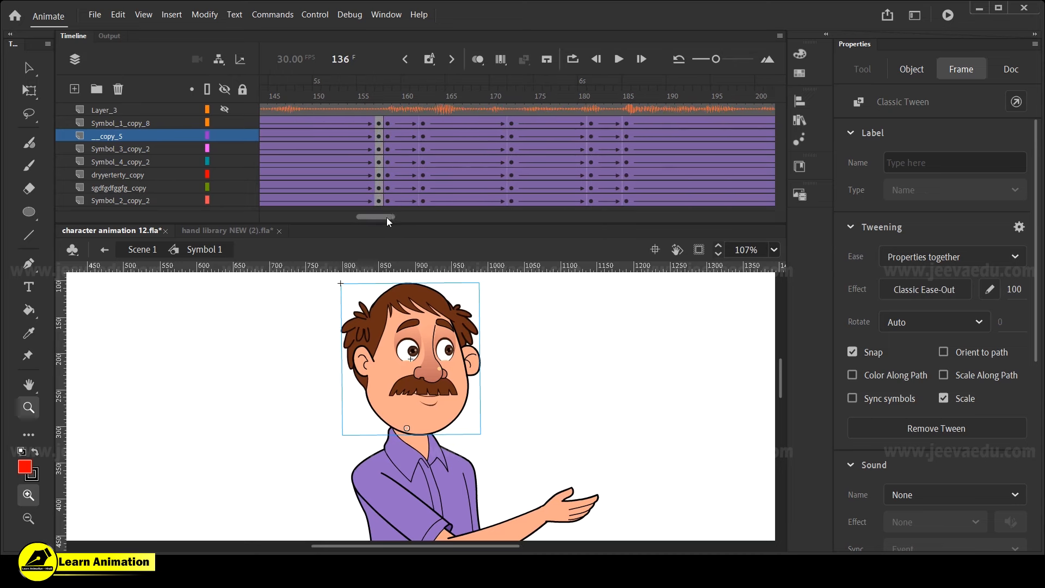
pyautogui.click(496, 161)
pyautogui.click(388, 135)
pyautogui.click(423, 136)
pyautogui.click(511, 139)
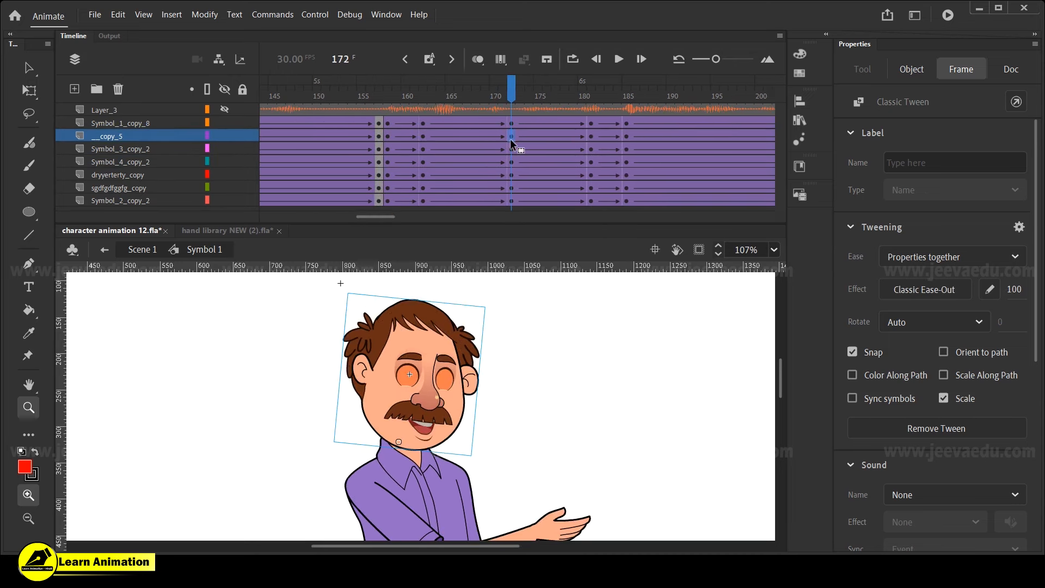
# Unhide Layer_3 and play the Symbol 1 animation from frame 1 to frame 211 with the upper body framed
pyautogui.moveTo(380, 216); pyautogui.dragTo(262, 193)
pyautogui.click(224, 109)
pyautogui.click(288, 213)
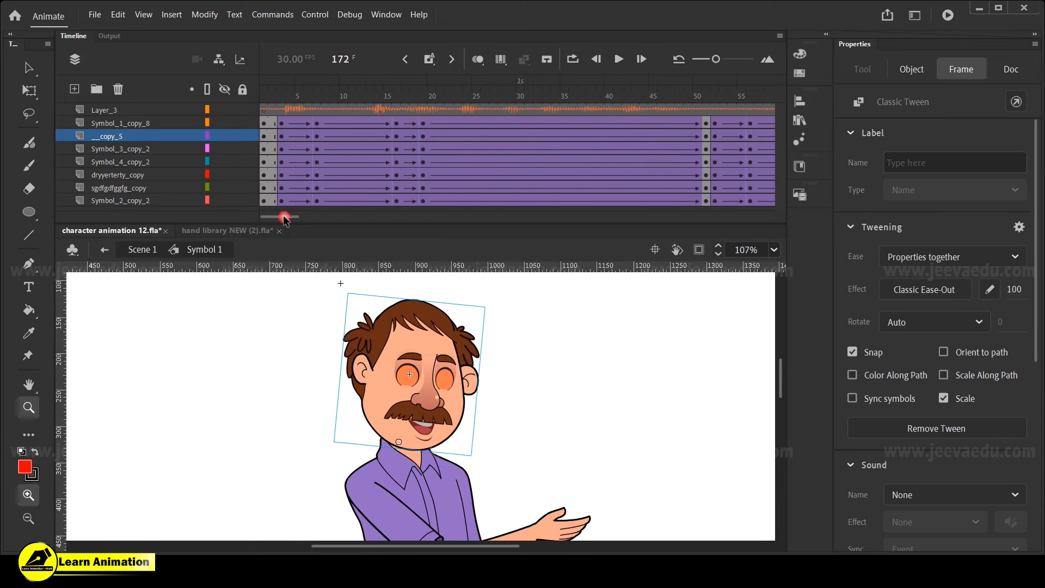
pyautogui.click(264, 111)
pyautogui.keyDown('alt'); pyautogui.click(419, 428); pyautogui.keyUp('alt')
pyautogui.keyDown('alt'); pyautogui.click(419, 428); pyautogui.keyUp('alt')
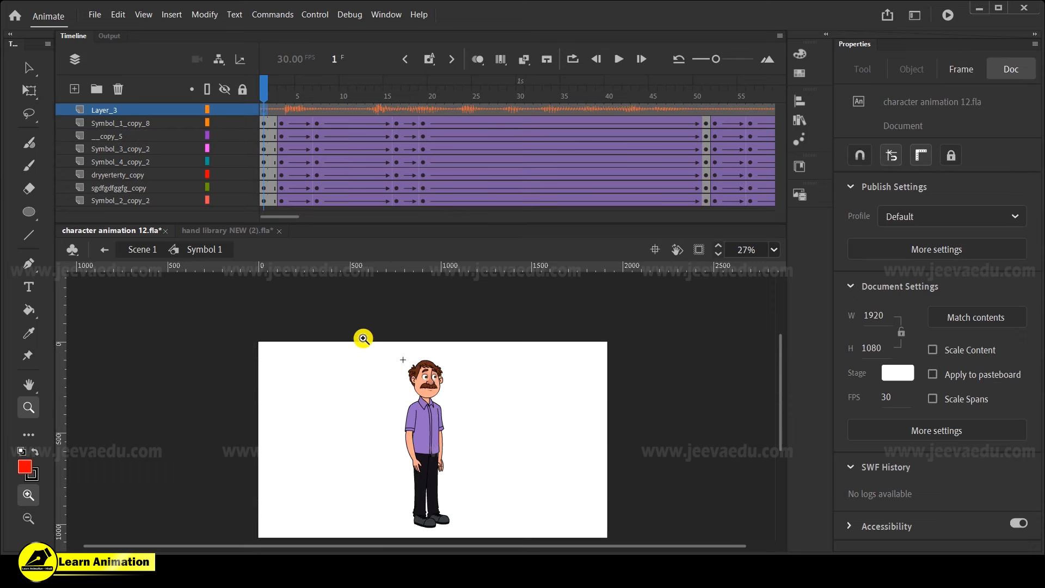
pyautogui.moveTo(361, 344); pyautogui.dragTo(502, 455)
pyautogui.moveTo(517, 220); pyautogui.dragTo(514, 201)
pyautogui.moveTo(508, 344); pyautogui.dragTo(498, 339)
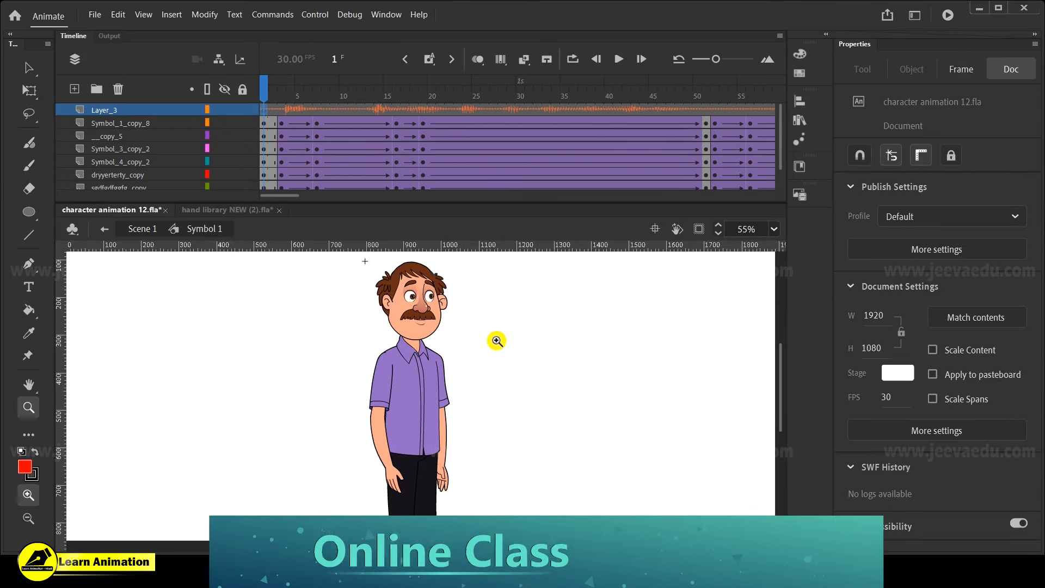
pyautogui.press('Return')
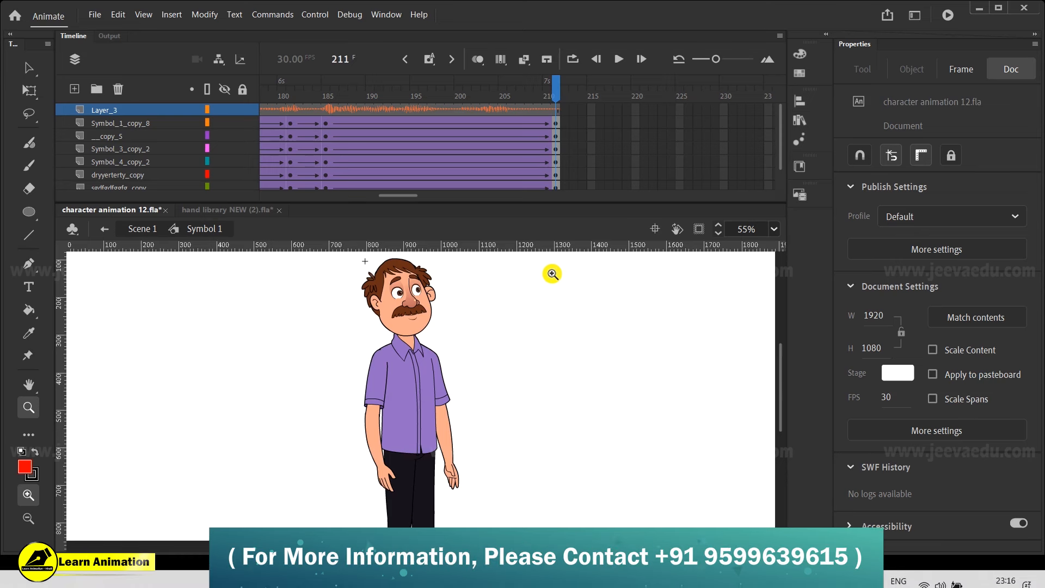
# Copy the audio layer Layer_3 from Symbol 1 and return to Scene 1
pyautogui.click(25, 69)
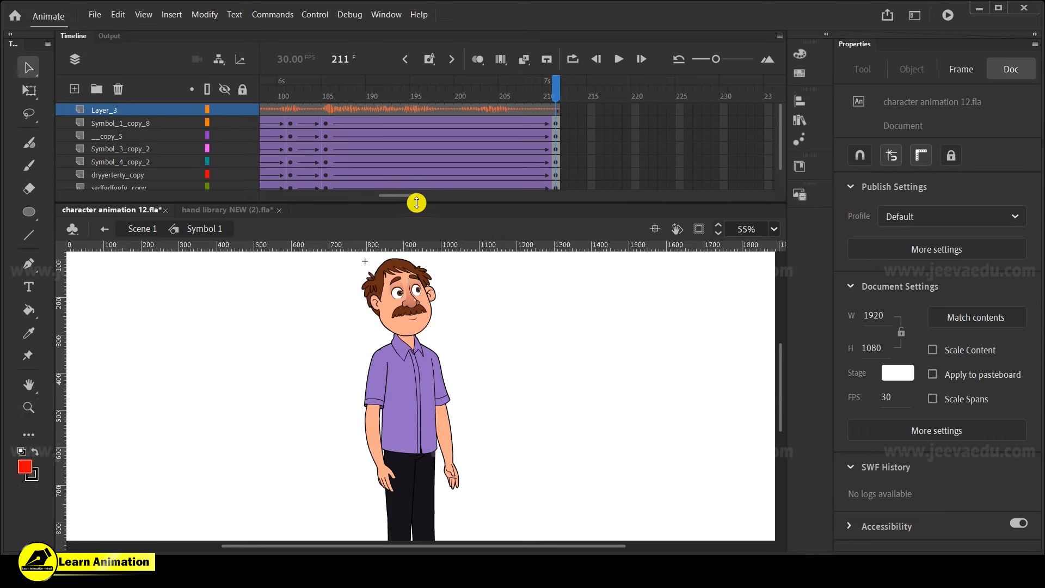
pyautogui.moveTo(398, 195); pyautogui.dragTo(273, 195)
pyautogui.click(160, 107)
pyautogui.rightClick(160, 107)
pyautogui.click(193, 227)
pyautogui.click(137, 229)
# Delete the existing Layer_3 in Scene 1 and paste the copied audio layer in its place
pyautogui.press('z')
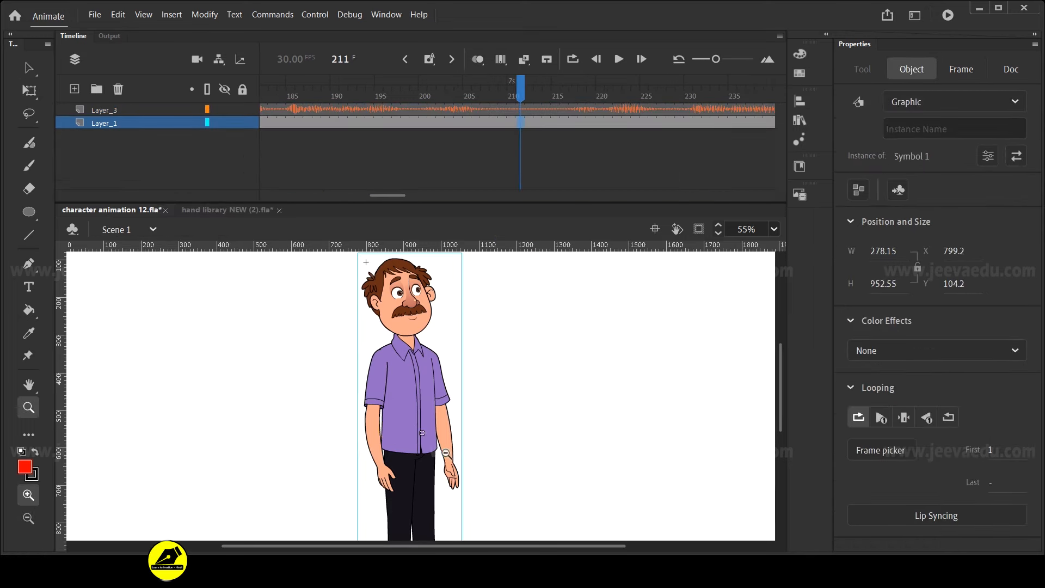
pyautogui.keyDown('alt'); pyautogui.click(388, 429); pyautogui.keyUp('alt')
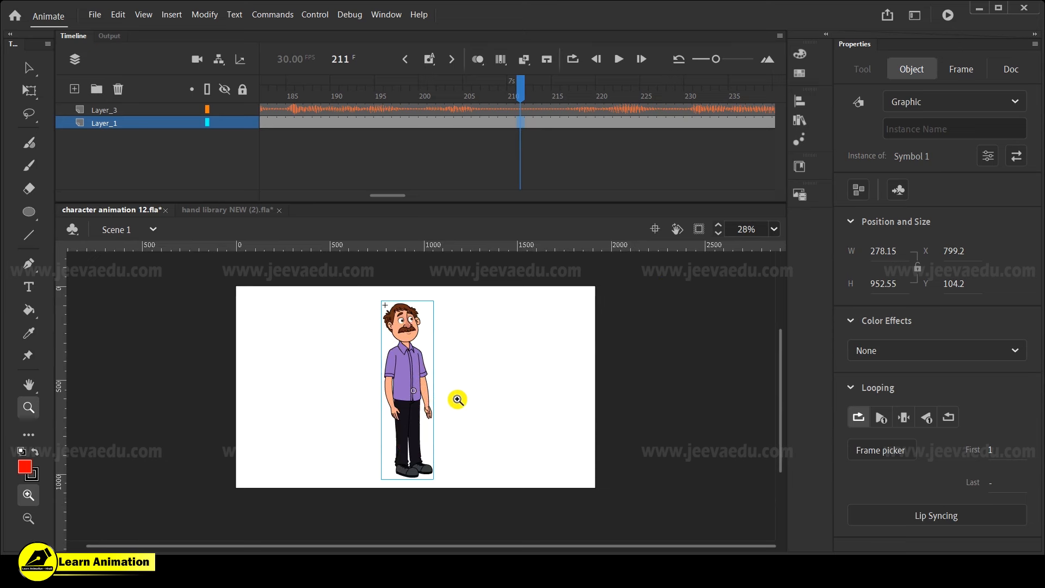
pyautogui.click(411, 355)
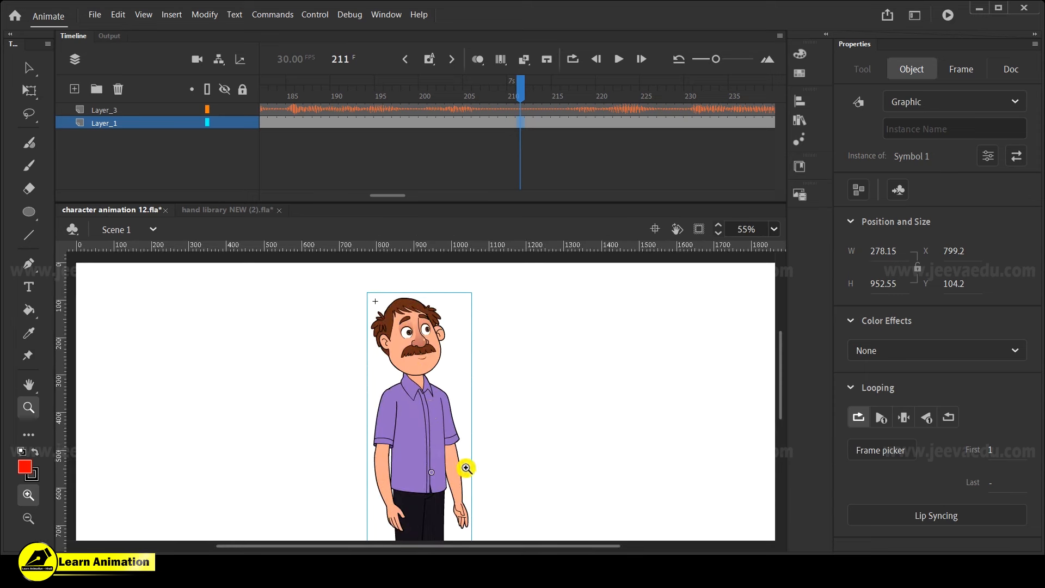
pyautogui.press('v')
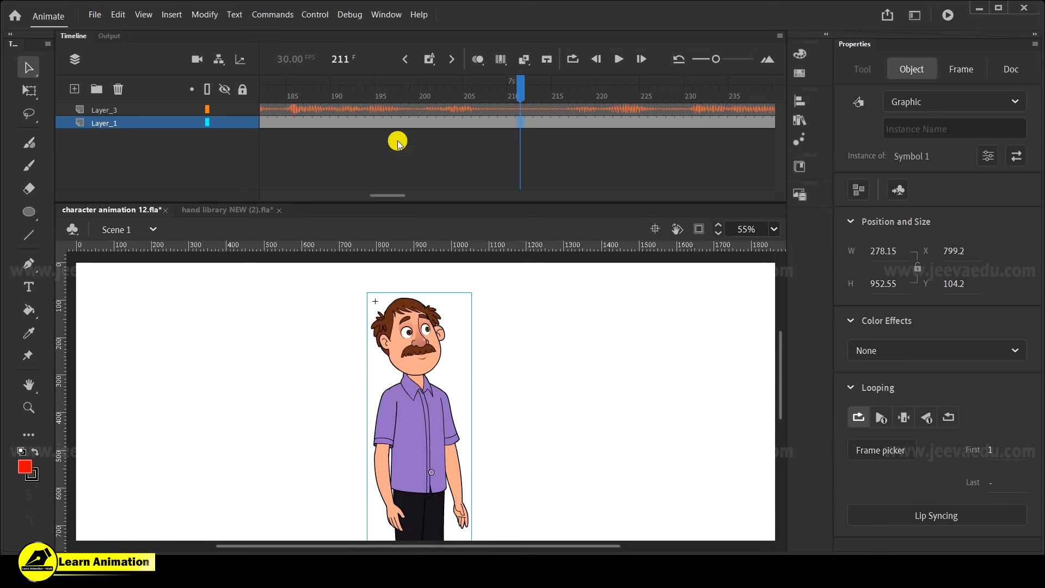
pyautogui.moveTo(391, 197); pyautogui.dragTo(219, 154)
pyautogui.click(218, 155)
pyautogui.click(135, 104)
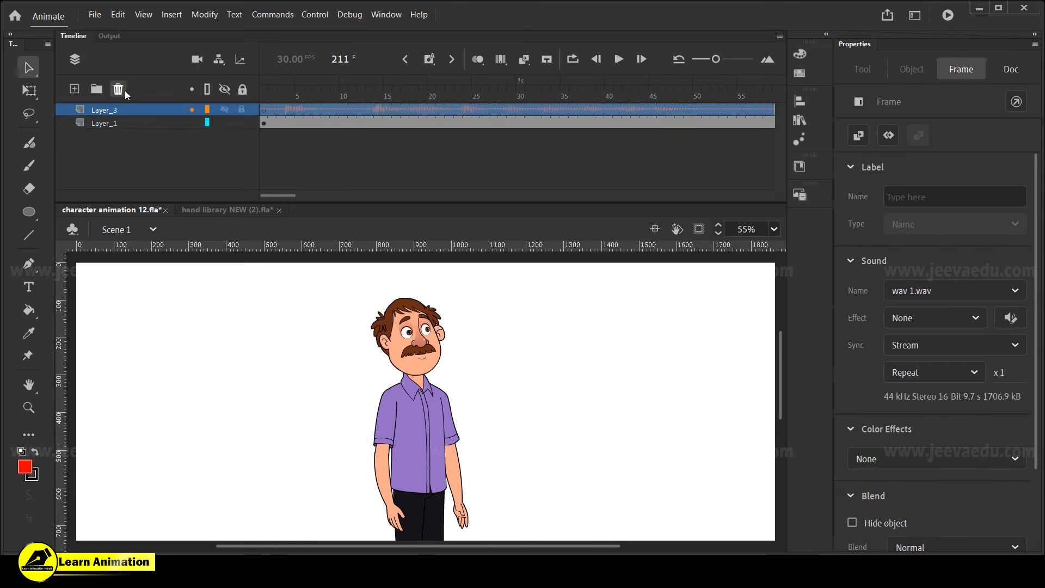
pyautogui.click(120, 89)
pyautogui.rightClick(125, 110)
pyautogui.click(173, 244)
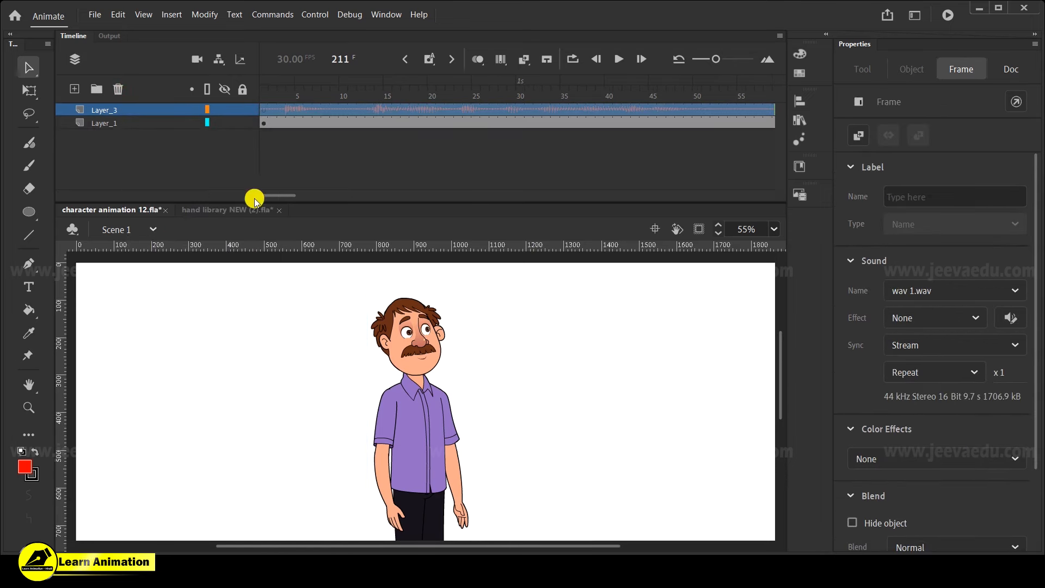
# Remove the frames after frame 211 so Layer_1 ends together with the audio layer
pyautogui.moveTo(278, 198); pyautogui.dragTo(382, 208)
pyautogui.click(439, 171)
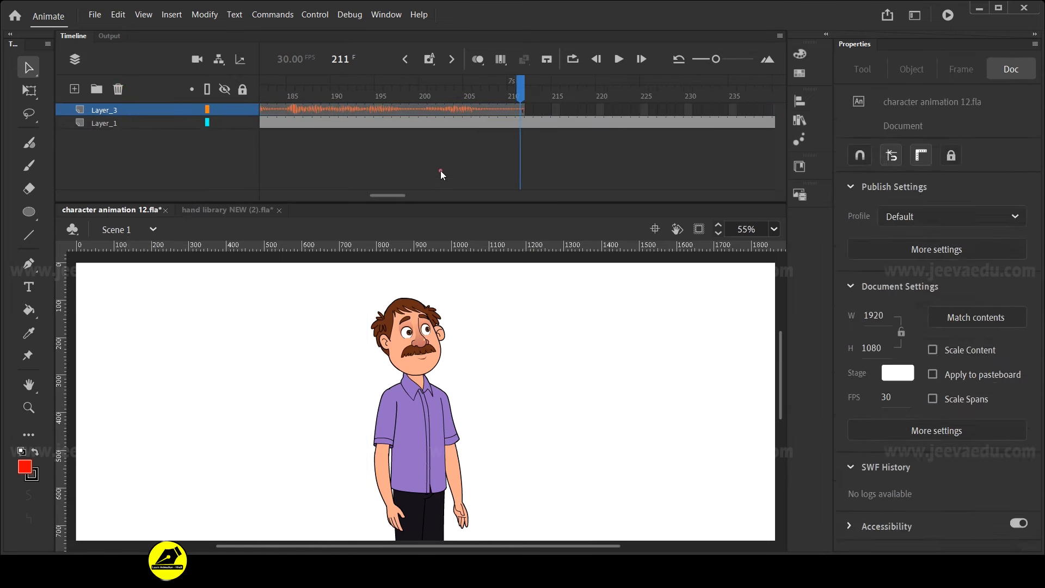
pyautogui.moveTo(526, 116); pyautogui.dragTo(799, 171)
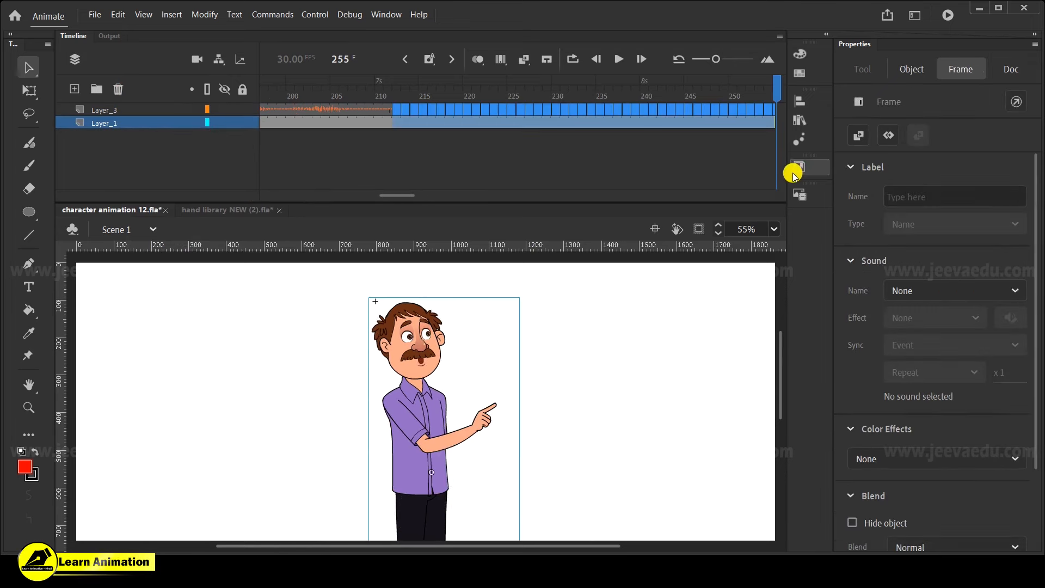
pyautogui.hotkey('shift', 'F5')
pyautogui.hotkey('shift', 'F5')
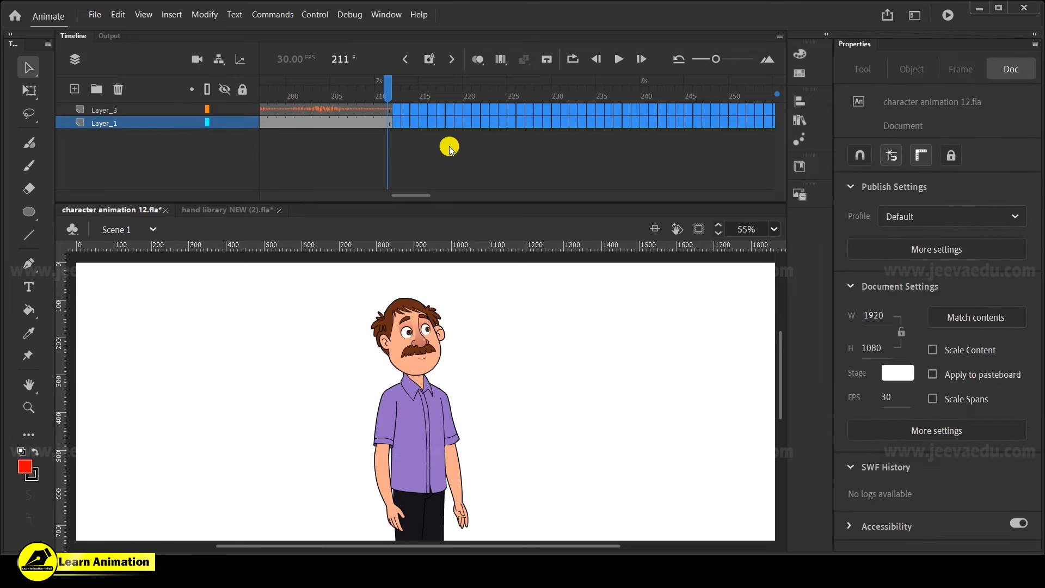
# At frame 1, place two copies of the man on the stage, one on the left half and one on the right
pyautogui.moveTo(421, 196); pyautogui.dragTo(289, 196)
pyautogui.click(264, 109)
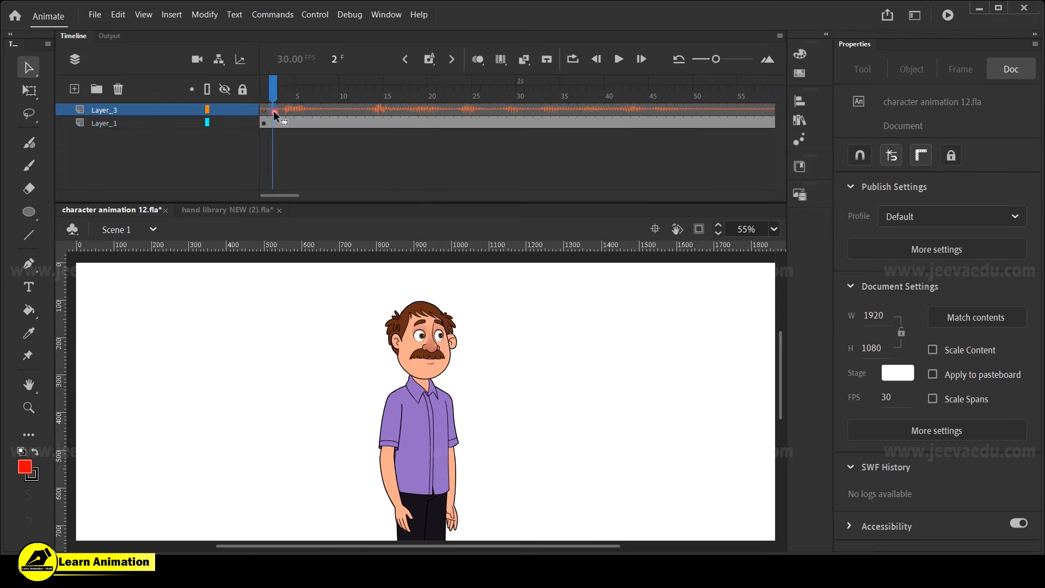
pyautogui.press('z')
pyautogui.keyDown('alt'); pyautogui.click(442, 364); pyautogui.keyUp('alt')
pyautogui.keyDown('alt'); pyautogui.click(433, 404); pyautogui.keyUp('alt')
pyautogui.click(418, 443)
pyautogui.press('space')
pyautogui.moveTo(467, 418); pyautogui.dragTo(443, 438)
pyautogui.press('v')
pyautogui.click(389, 403)
pyautogui.moveTo(388, 403); pyautogui.dragTo(329, 412)
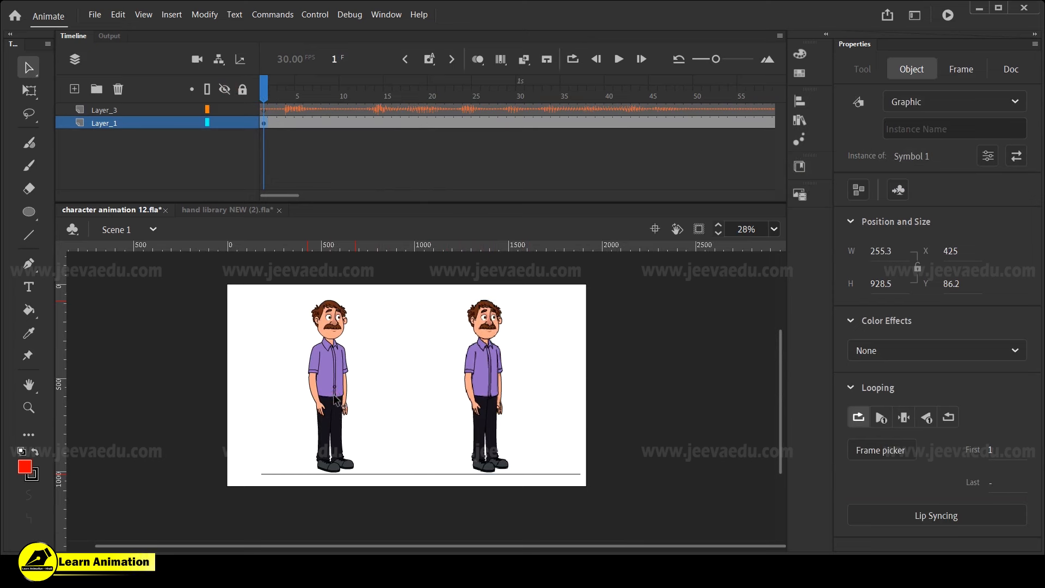
# Scale the left man up to about 575 by 2091 px and lower him so his head sits inside the stage
pyautogui.click(318, 335)
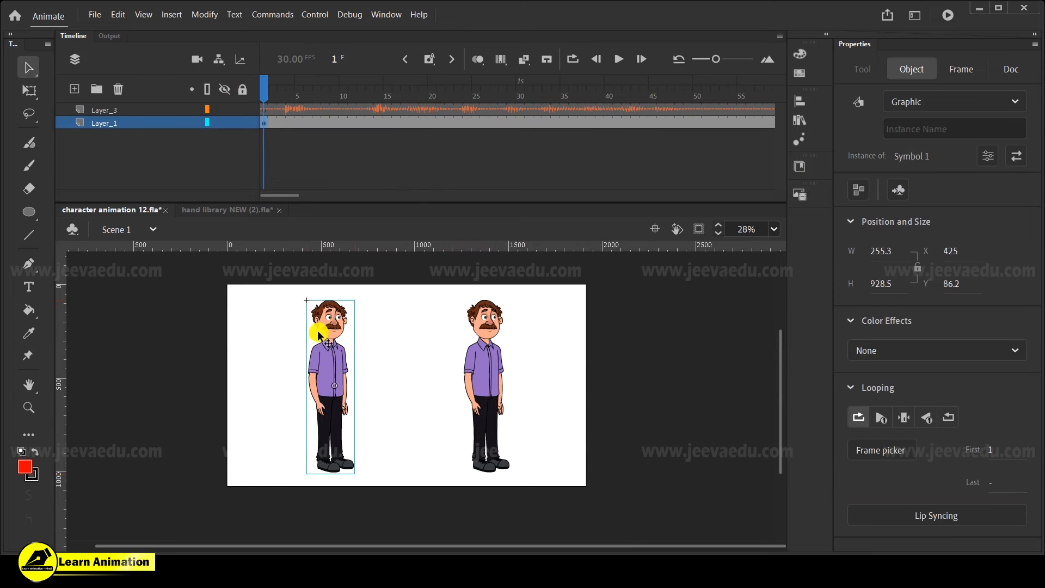
pyautogui.press('q')
pyautogui.moveTo(356, 300); pyautogui.dragTo(438, 193)
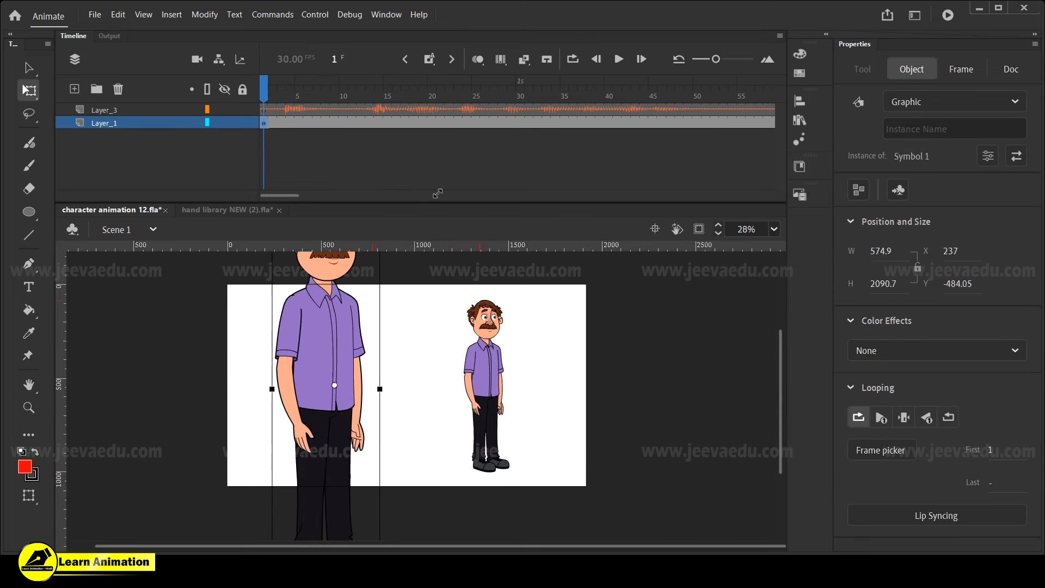
pyautogui.moveTo(334, 388); pyautogui.dragTo(349, 433)
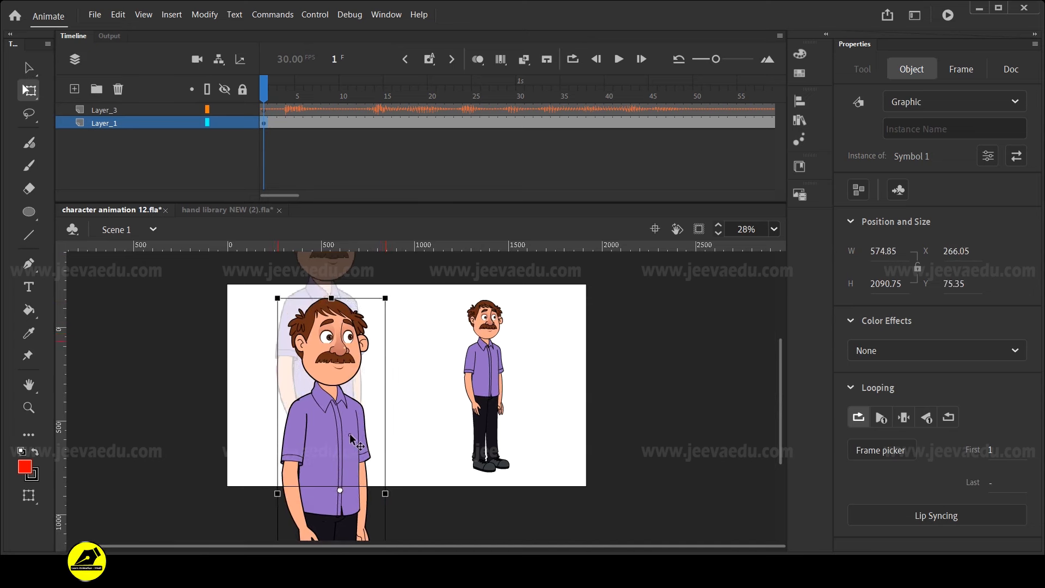
# Hide Layer_3, enlarge the left man to about 632 by 2298 px and position him at about X 247, Y 36
pyautogui.click(224, 111)
pyautogui.moveTo(264, 97); pyautogui.dragTo(73, 152)
pyautogui.click(76, 158)
pyautogui.click(339, 387)
pyautogui.moveTo(389, 293); pyautogui.dragTo(402, 277)
pyautogui.moveTo(336, 347); pyautogui.dragTo(344, 370)
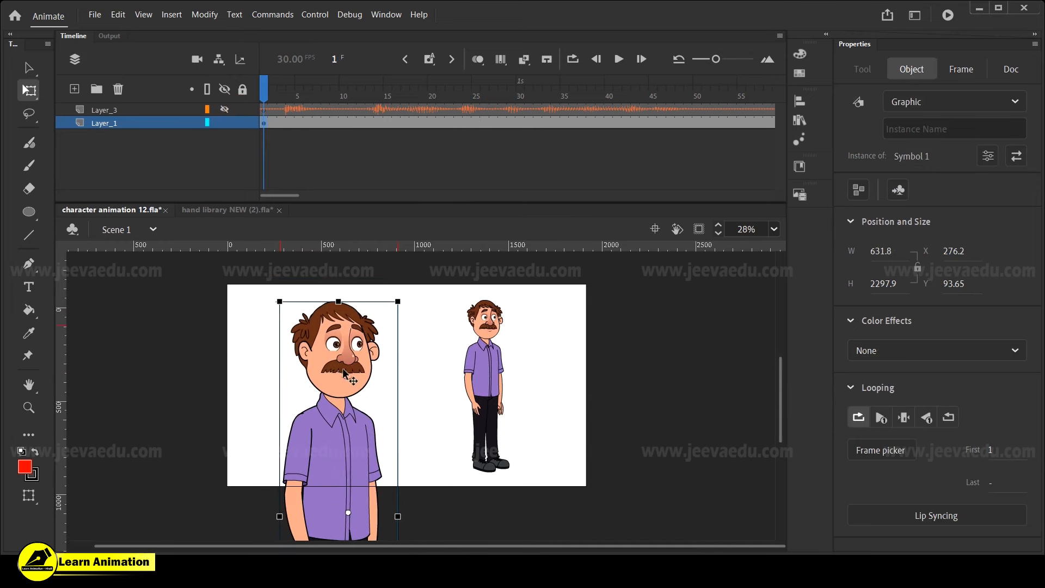
pyautogui.moveTo(259, 120); pyautogui.dragTo(41, 153)
pyautogui.click(317, 376)
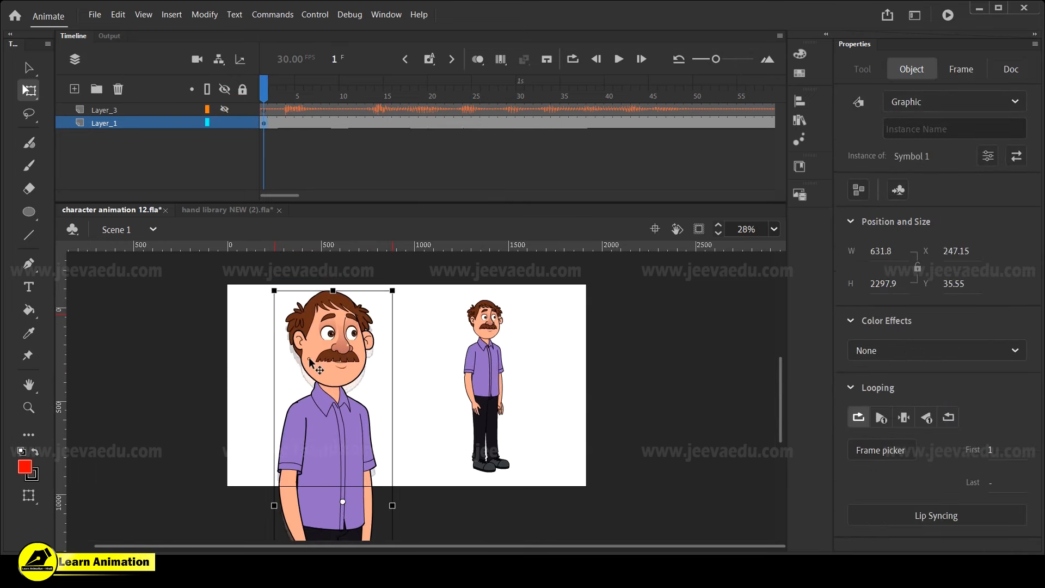
# Scrub and play the Scene 1 timeline to preview both men's animation
pyautogui.moveTo(272, 123); pyautogui.dragTo(325, 121)
pyautogui.press('Return')
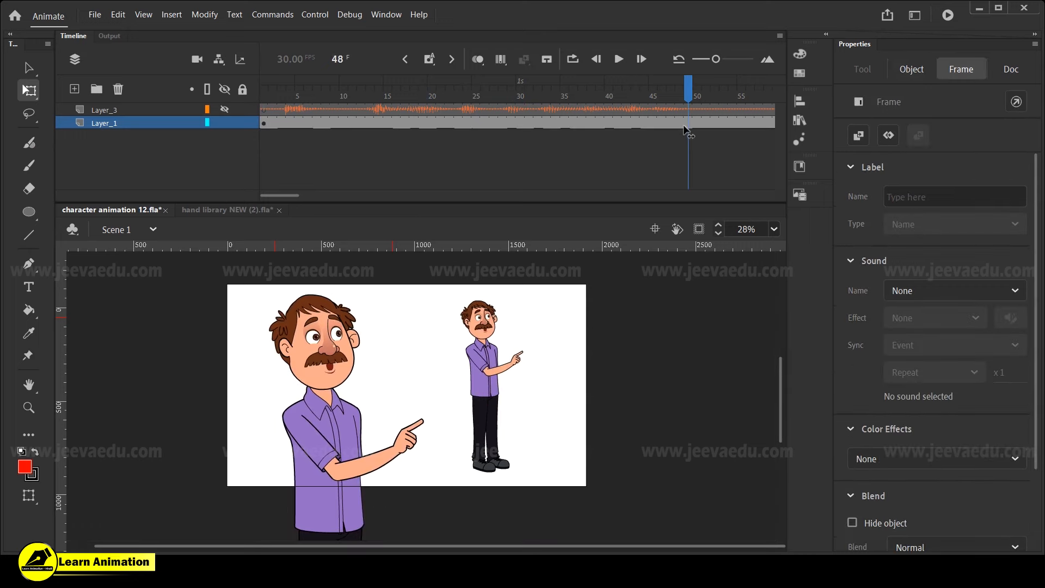
pyautogui.click(605, 294)
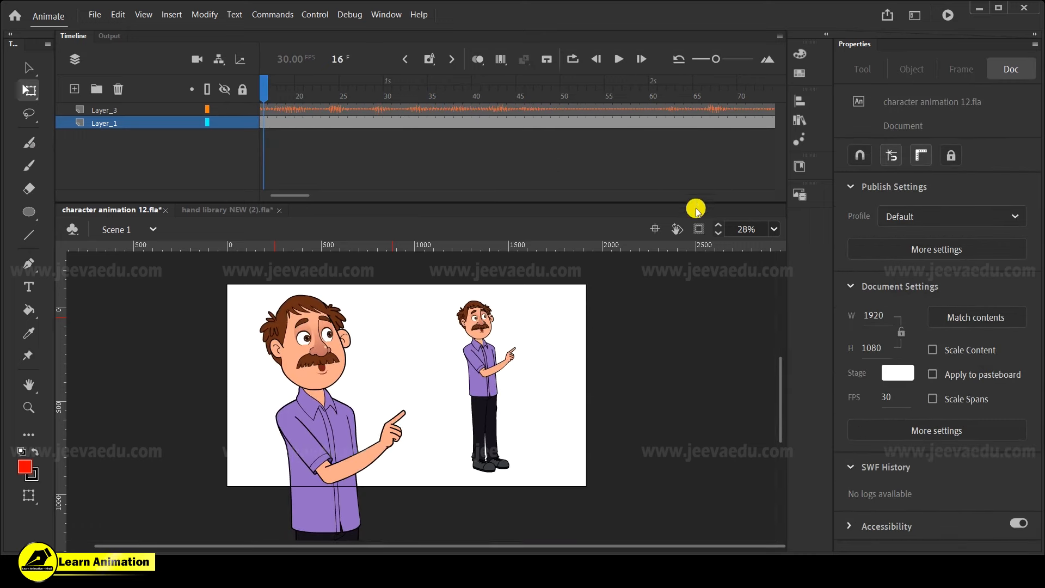
# Clip the content that extends beyond the stage and check both men within the stage area near the timeline's start
pyautogui.click(700, 230)
pyautogui.press('z')
pyautogui.moveTo(217, 282); pyautogui.dragTo(597, 488)
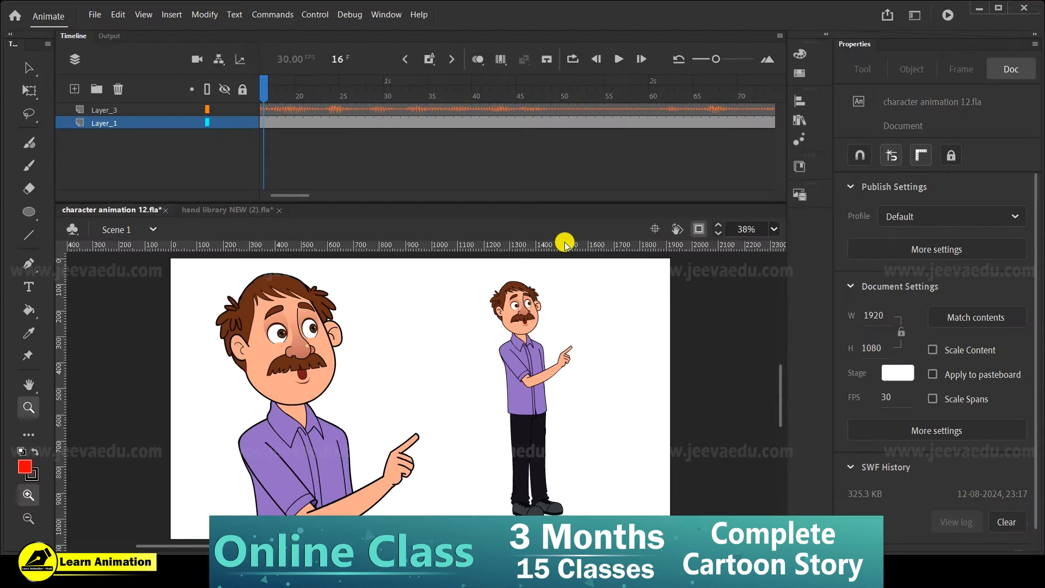
pyautogui.moveTo(296, 195); pyautogui.dragTo(285, 194)
pyautogui.moveTo(313, 97); pyautogui.dragTo(245, 107)
pyautogui.keyDown('alt'); pyautogui.click(393, 433); pyautogui.keyUp('alt')
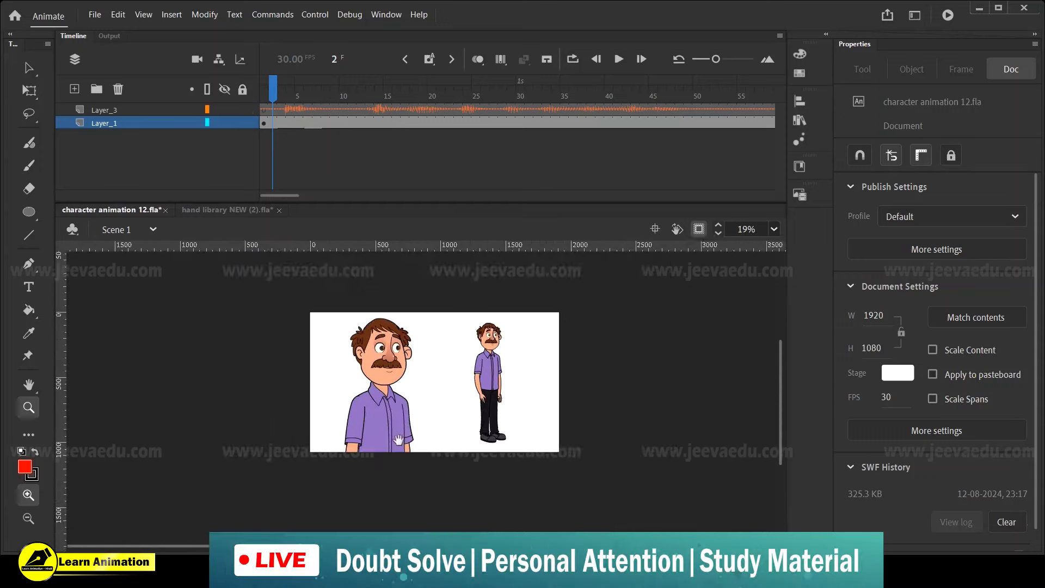
pyautogui.moveTo(452, 422); pyautogui.dragTo(434, 410)
pyautogui.press('v')
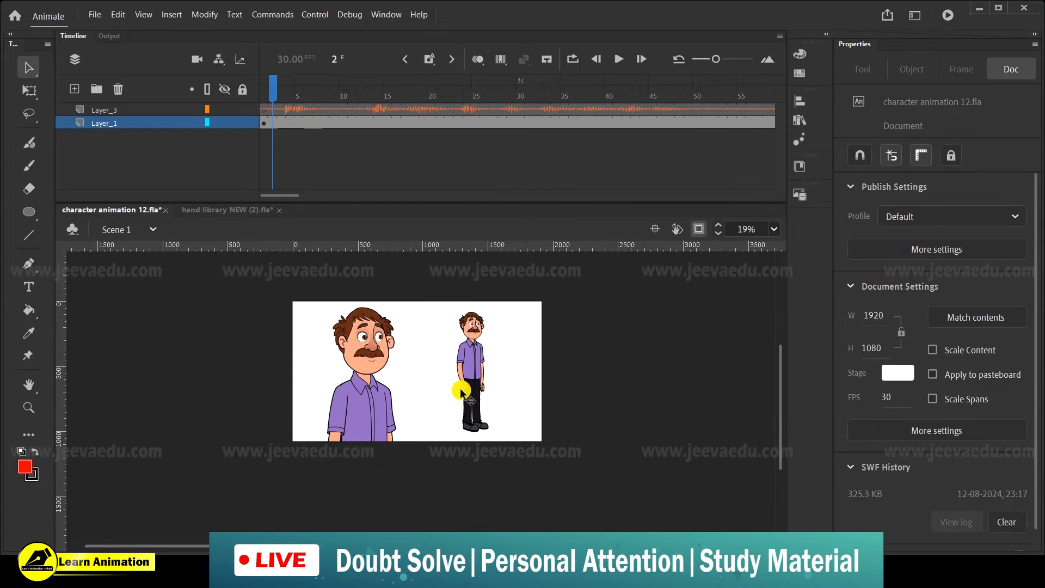
pyautogui.press('z')
pyautogui.click(425, 373)
pyautogui.press('v')
pyautogui.click(537, 388)
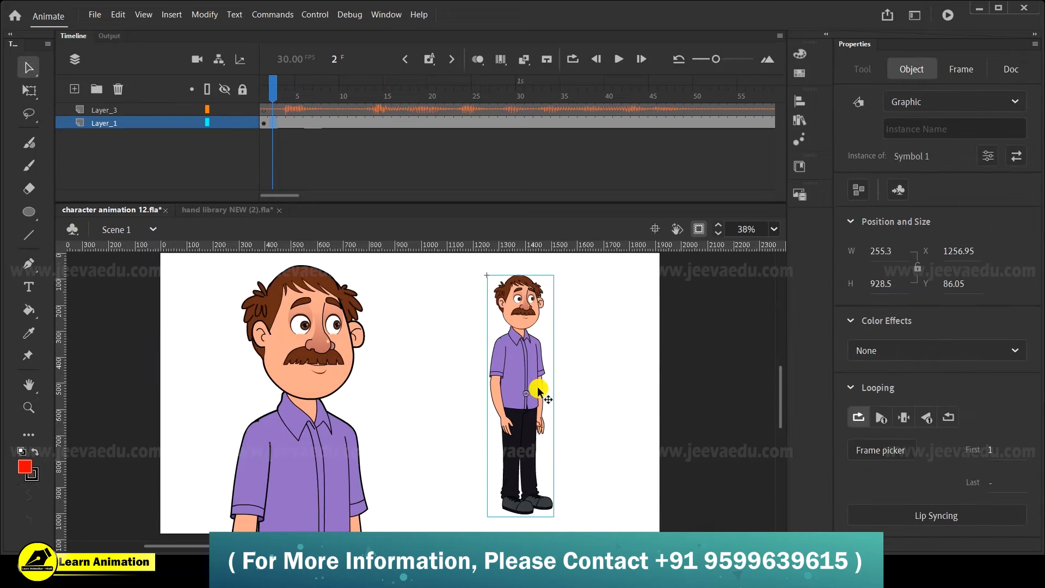
# Delete the Layer_3 audio layer from Scene 1 and play the timeline from frame 1 to preview both men without it
pyautogui.click(141, 110)
pyautogui.click(118, 88)
pyautogui.moveTo(271, 93); pyautogui.dragTo(256, 88)
pyautogui.press('Return')
pyautogui.press('Return')
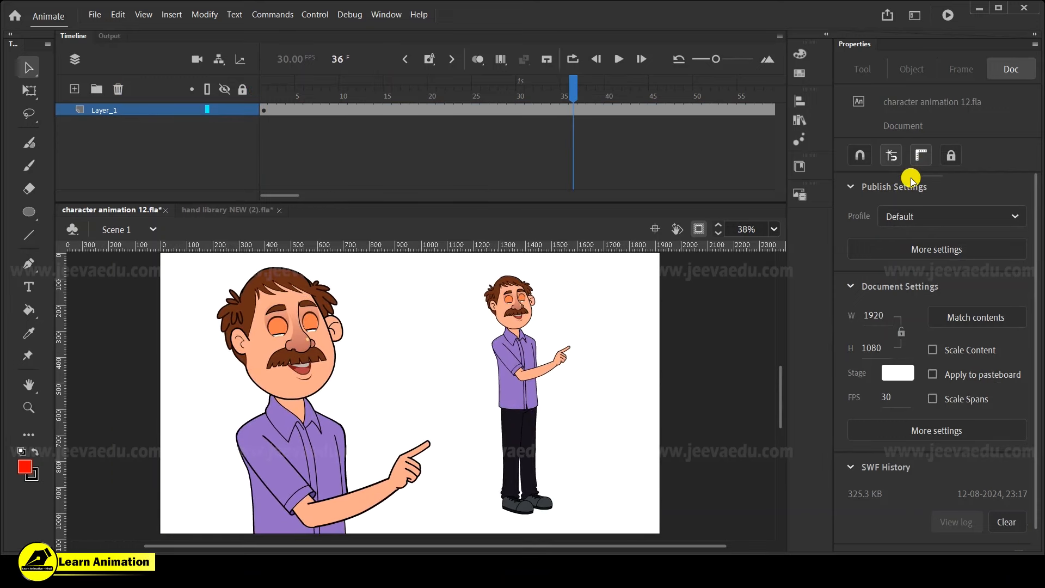
pyautogui.moveTo(562, 86); pyautogui.dragTo(178, 97)
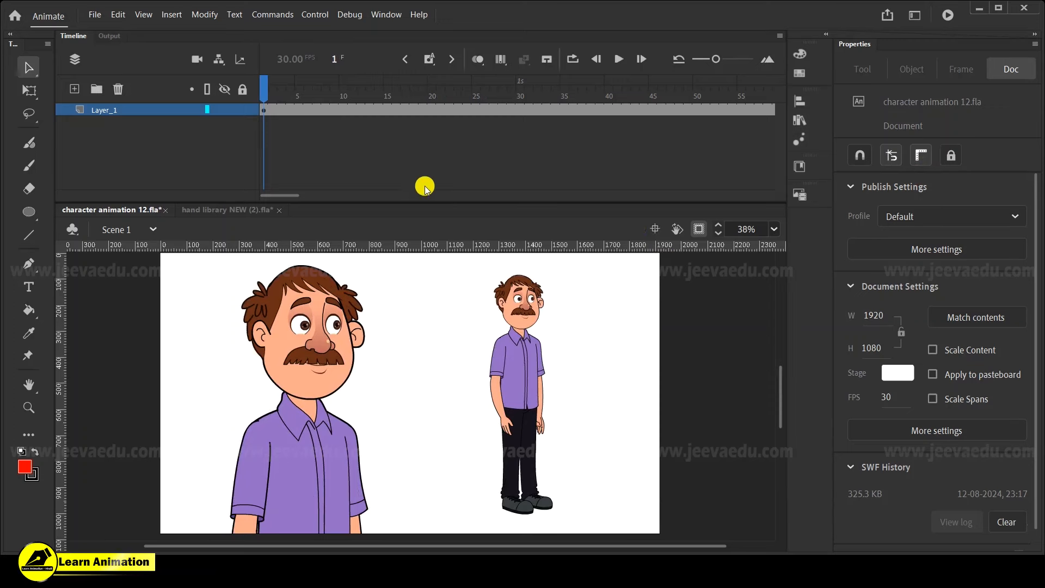
pyautogui.press('Return')
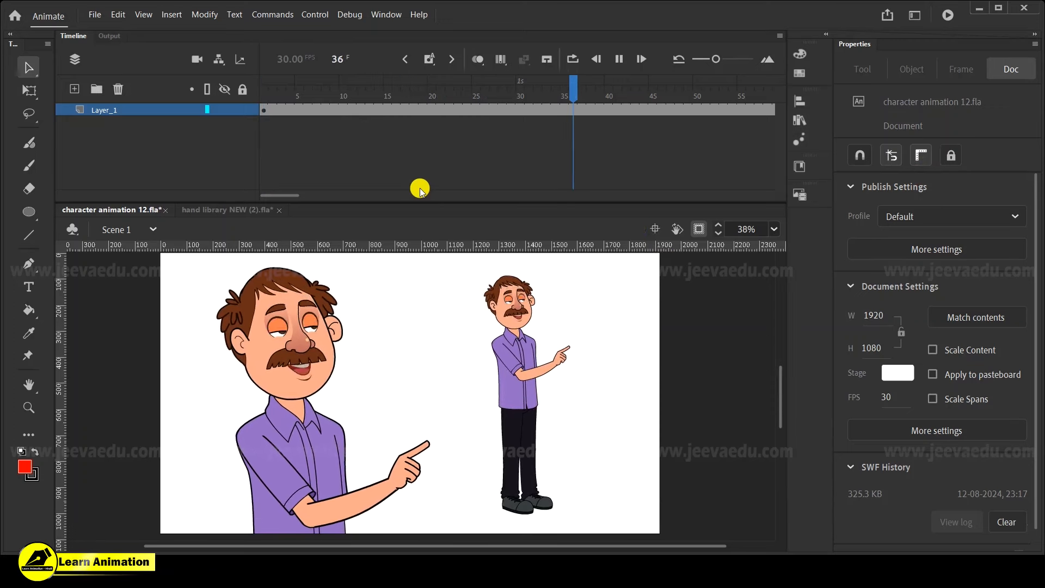
pyautogui.press('Return')
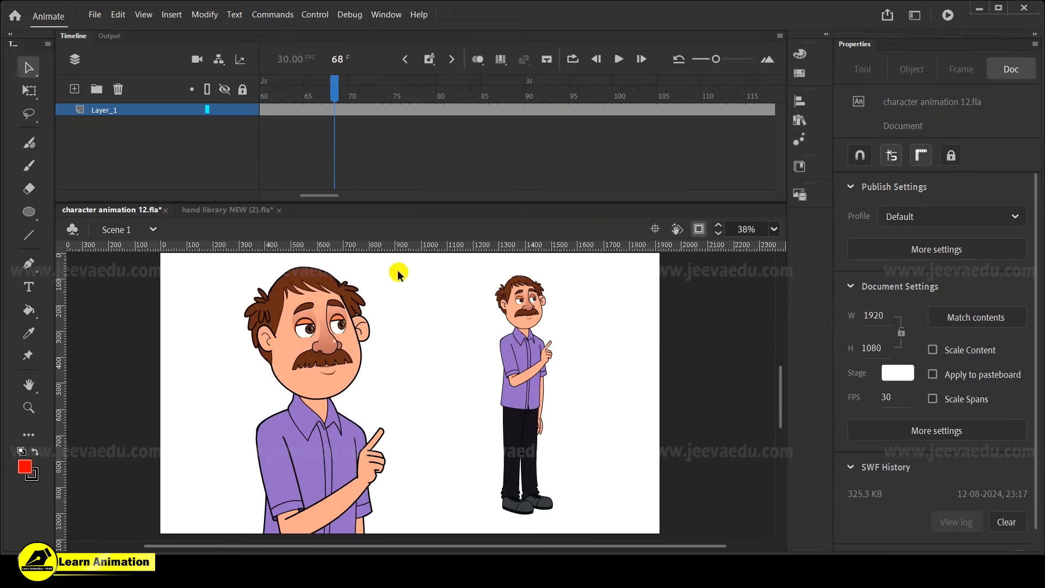
# Inspect the layers inside the enlarged man's symbol, return to Scene 1 and replay and scrub both men's animation from frame 1
pyautogui.doubleClick(344, 372)
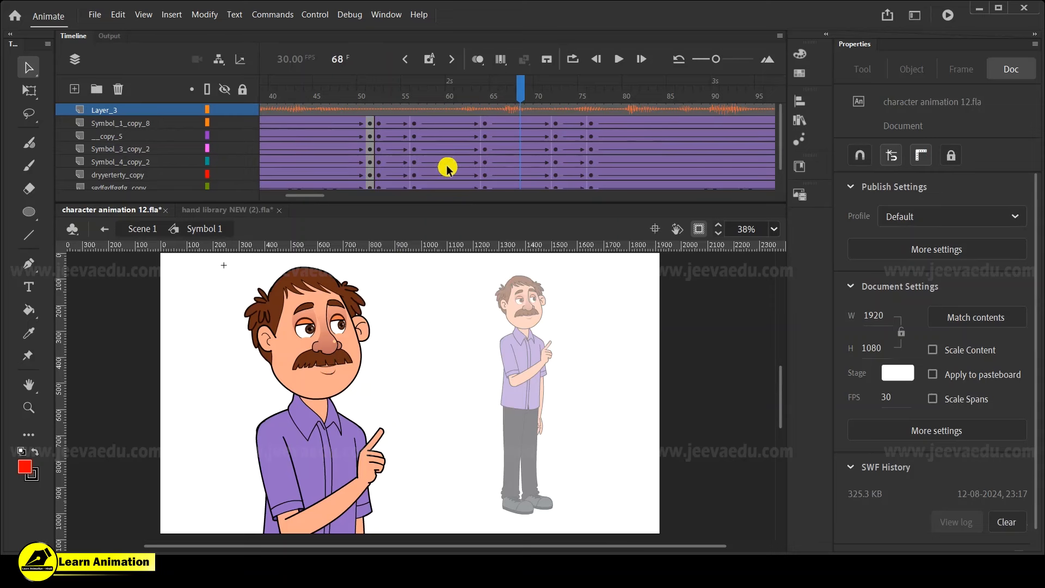
pyautogui.click(142, 229)
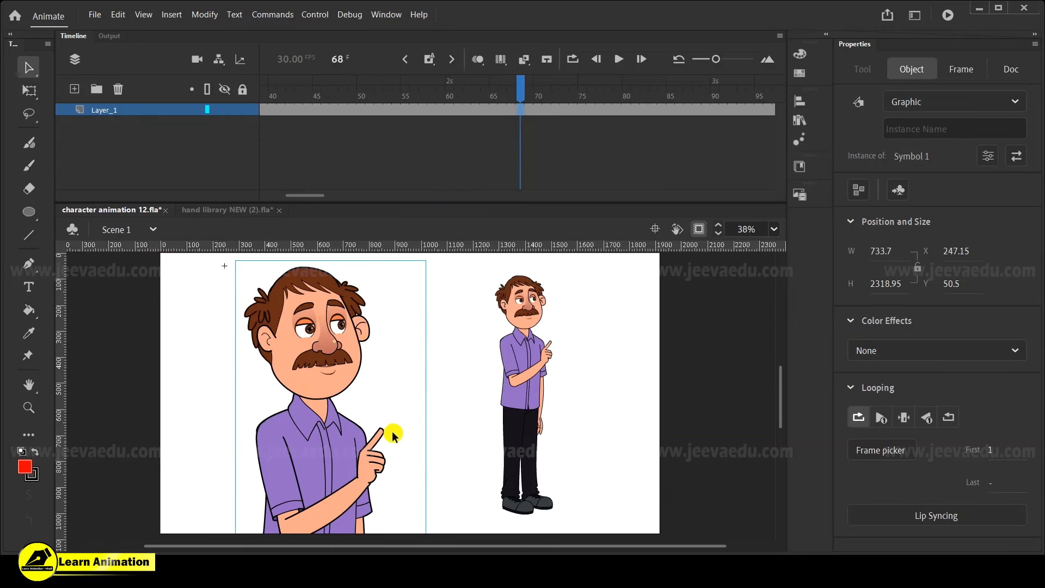
pyautogui.moveTo(310, 194); pyautogui.dragTo(227, 191)
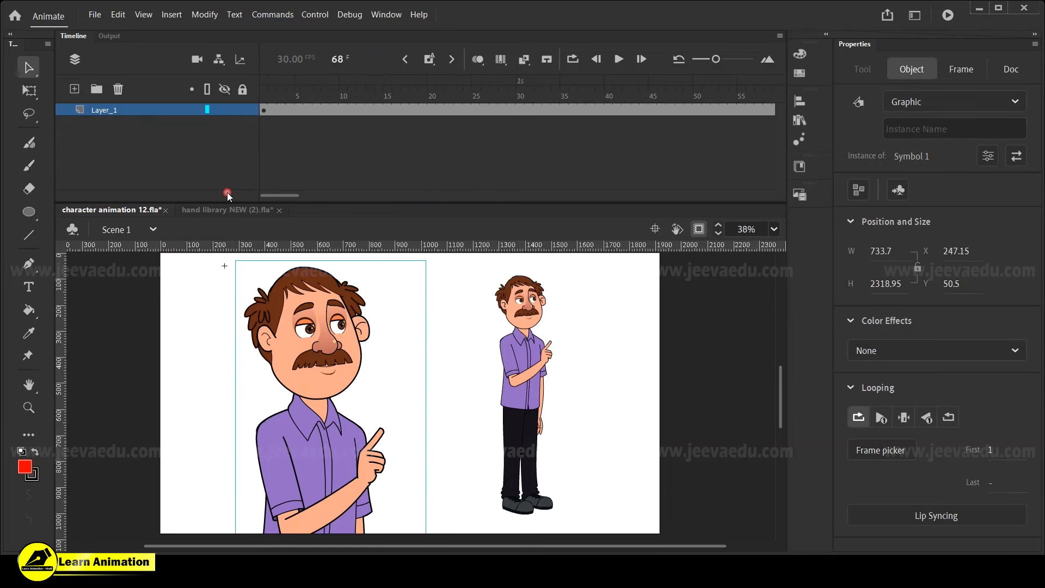
pyautogui.click(272, 102)
pyautogui.click(275, 79)
pyautogui.moveTo(276, 78); pyautogui.dragTo(256, 94)
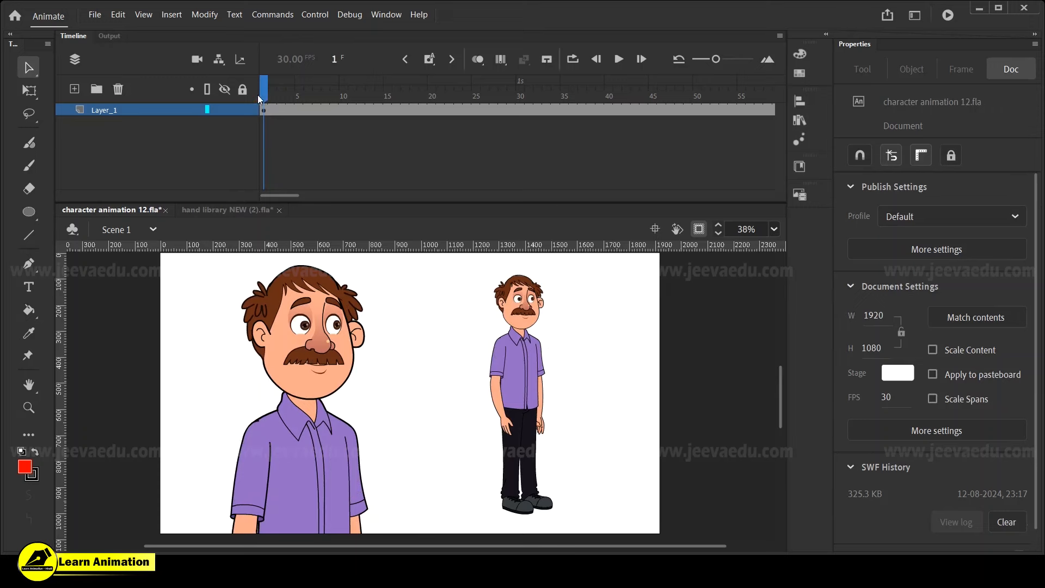
pyautogui.press('Return')
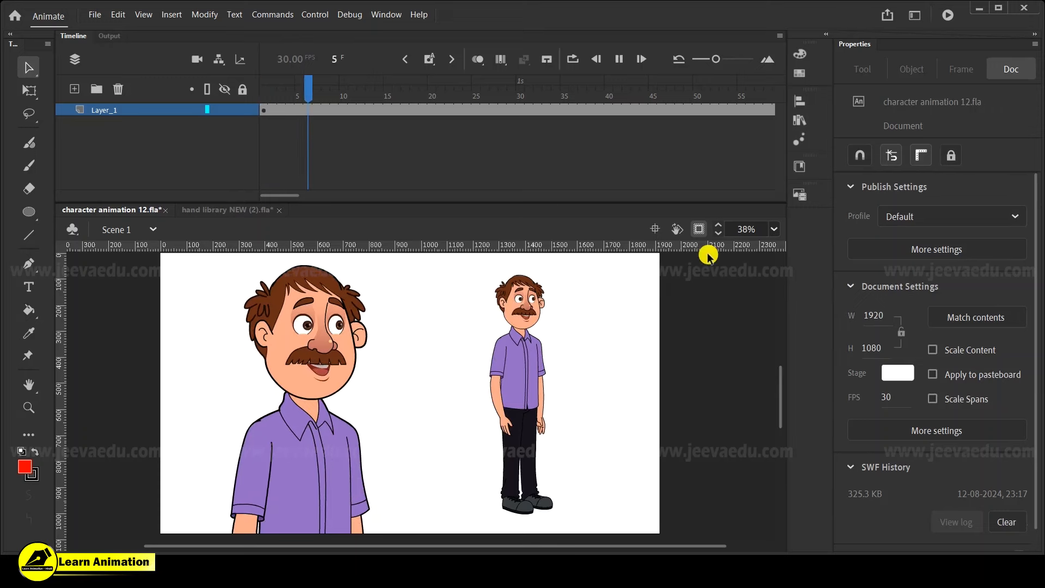
pyautogui.press('Return')
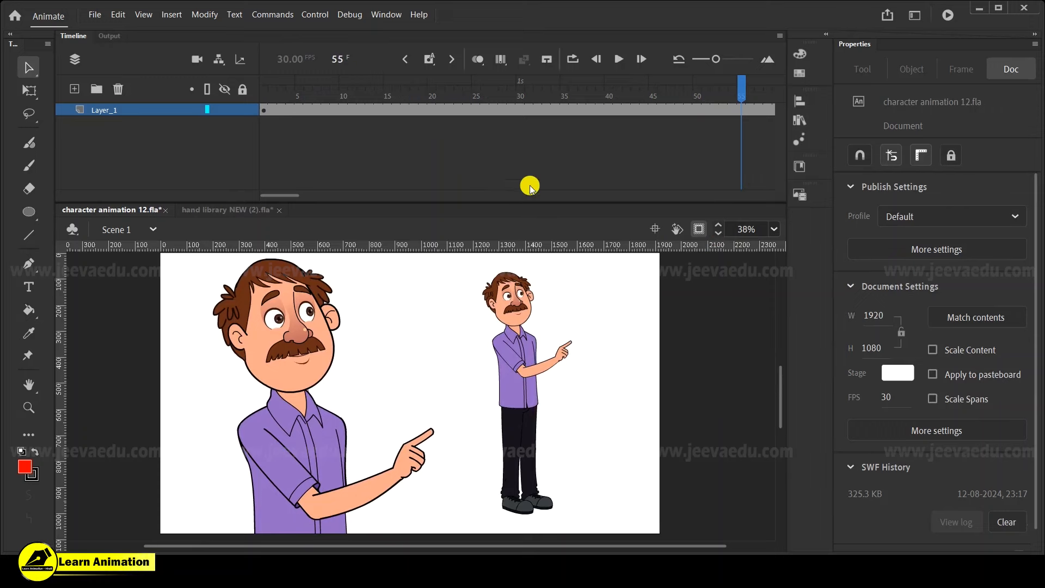
pyautogui.moveTo(730, 98); pyautogui.dragTo(450, 151)
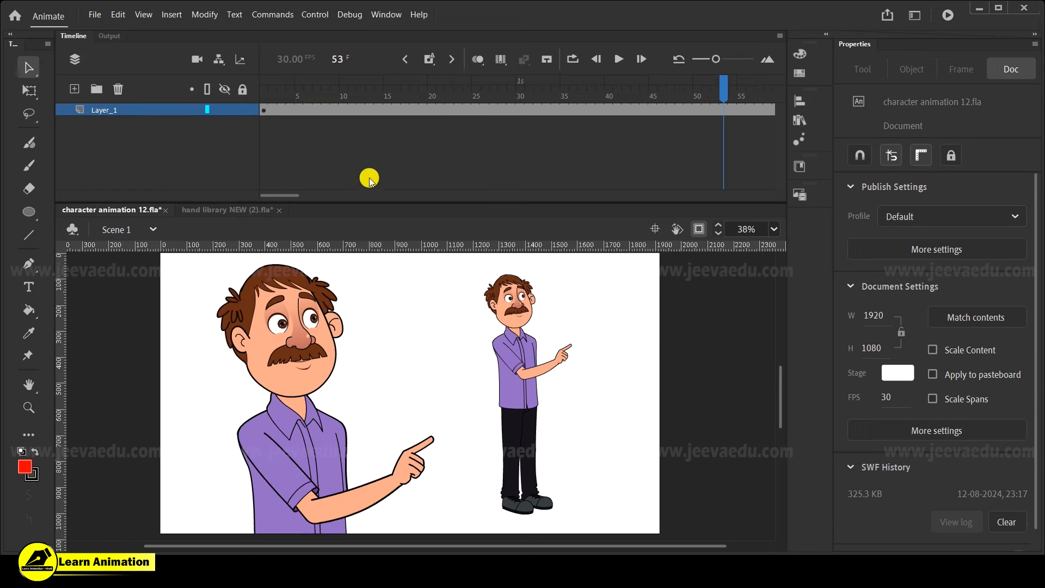
pyautogui.press('Return')
# Copy the Layer_3 audio layer from inside Symbol 1 and paste it above Layer_1 in Scene 1
pyautogui.press(',')
pyautogui.hotkey('ctrl', 'e')
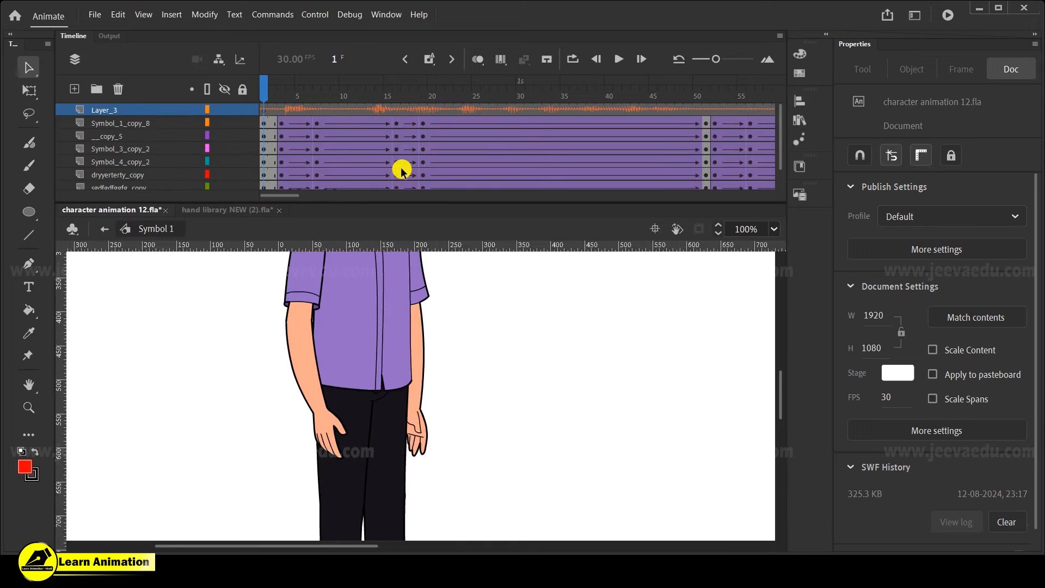
pyautogui.rightClick(138, 109)
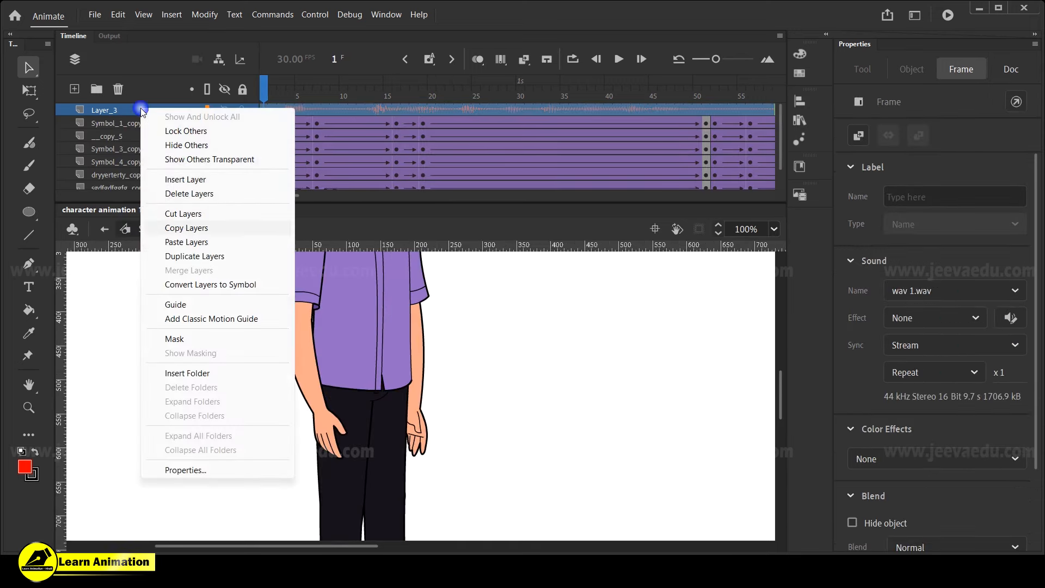
pyautogui.click(193, 230)
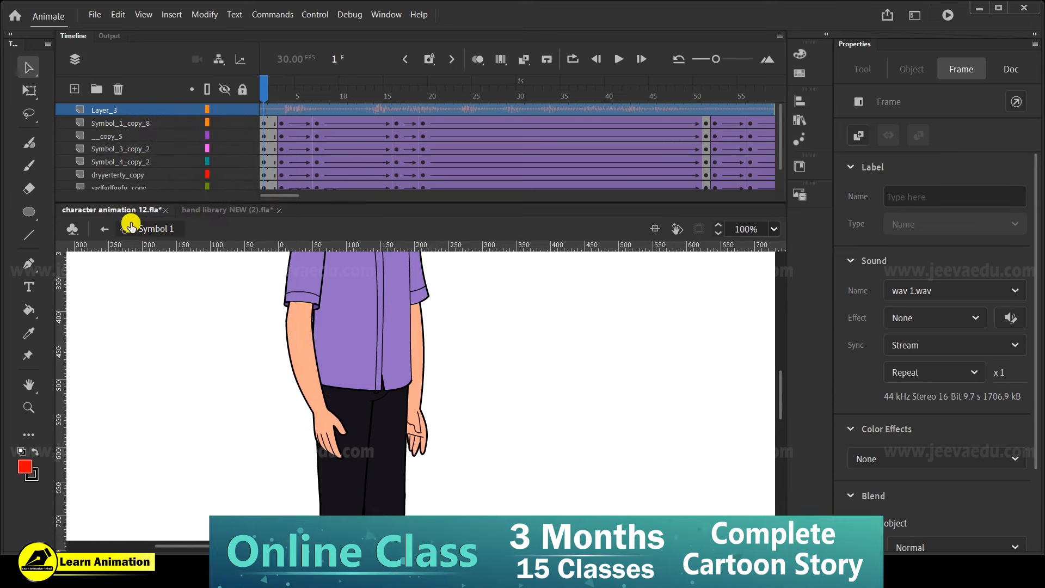
pyautogui.click(108, 229)
pyautogui.click(137, 110)
pyautogui.rightClick(137, 109)
pyautogui.click(175, 243)
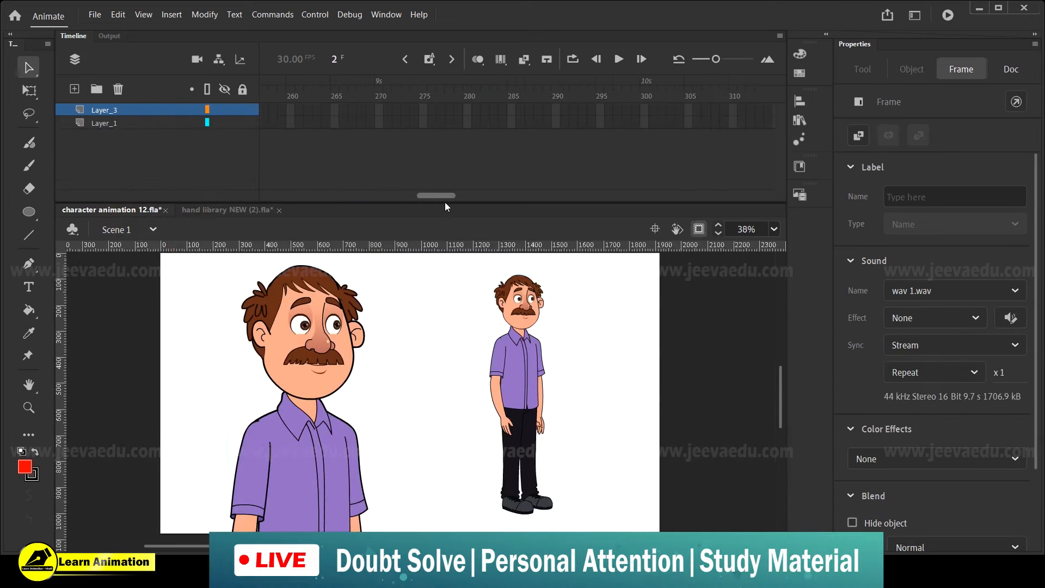